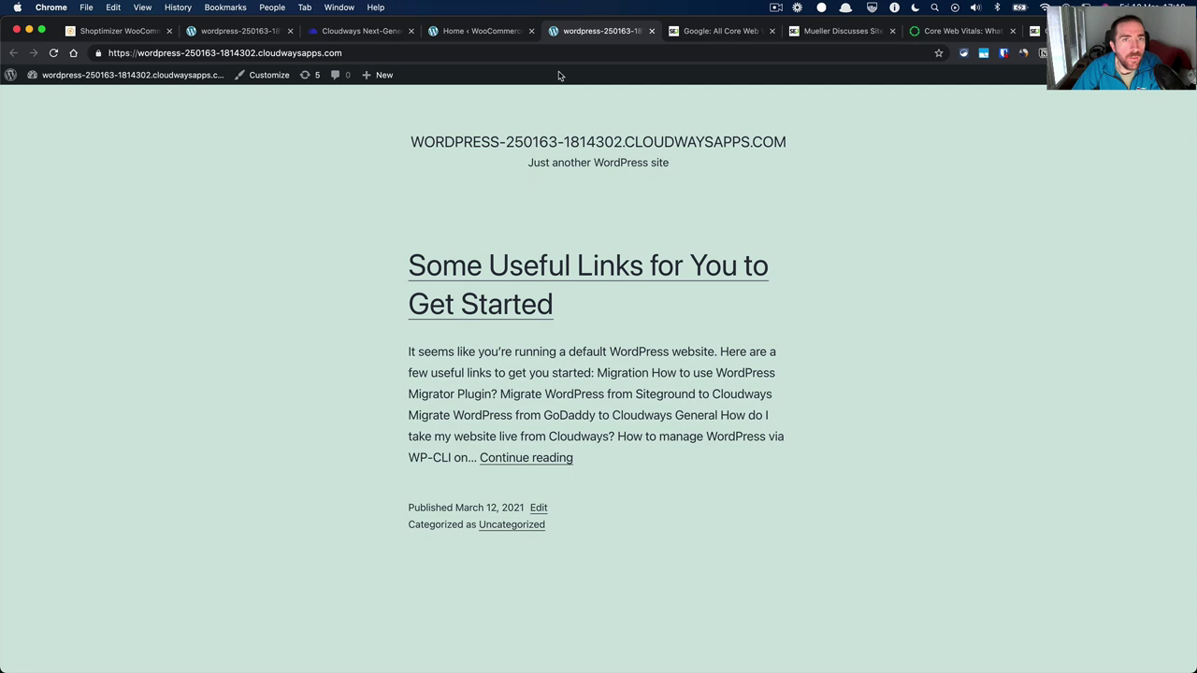
View the site's current front page from the WooCommerce admin and compare it with the already open site page.
click(570, 53)
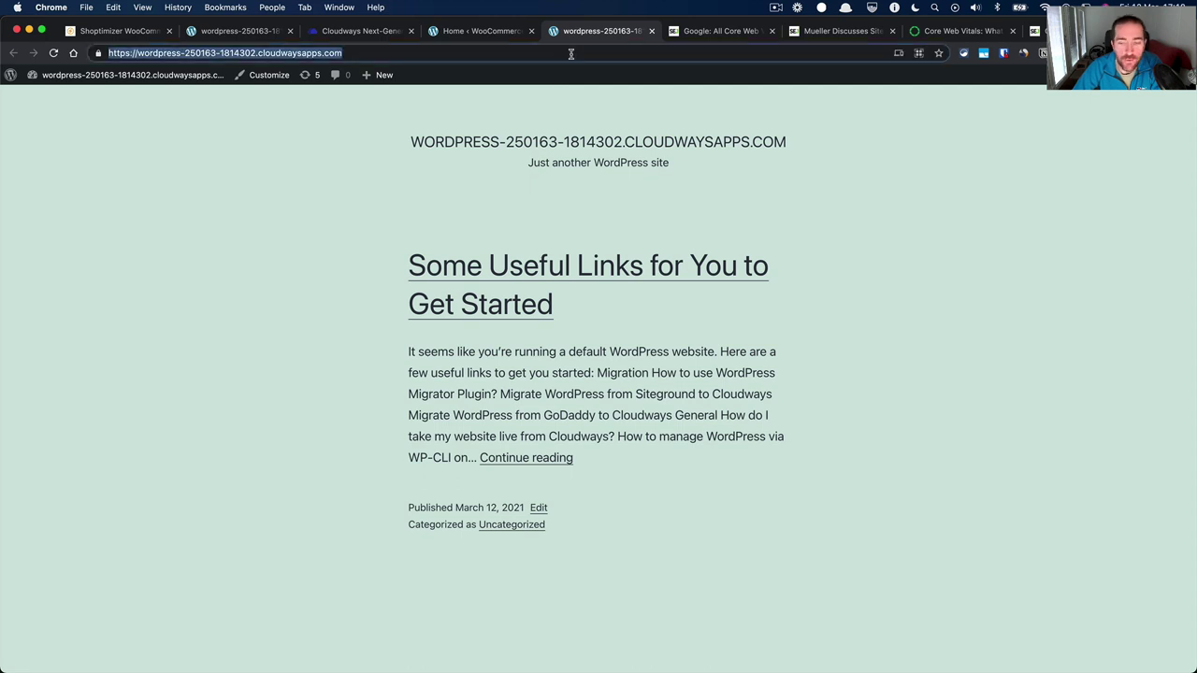
click(381, 35)
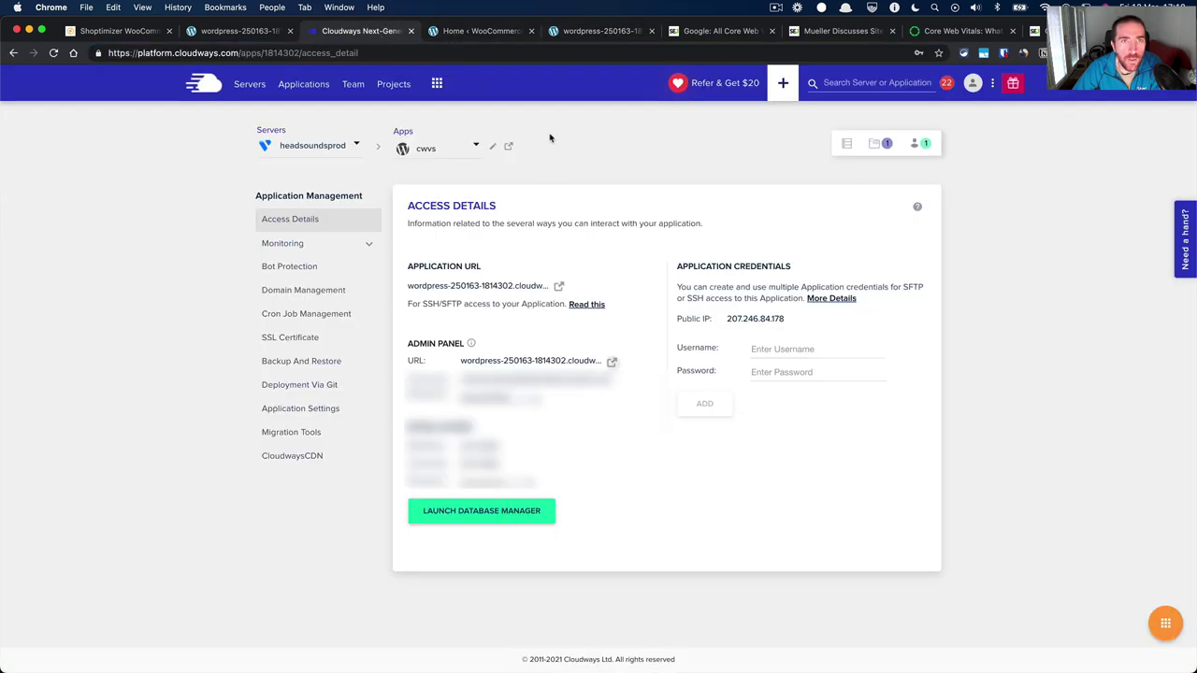
click(506, 33)
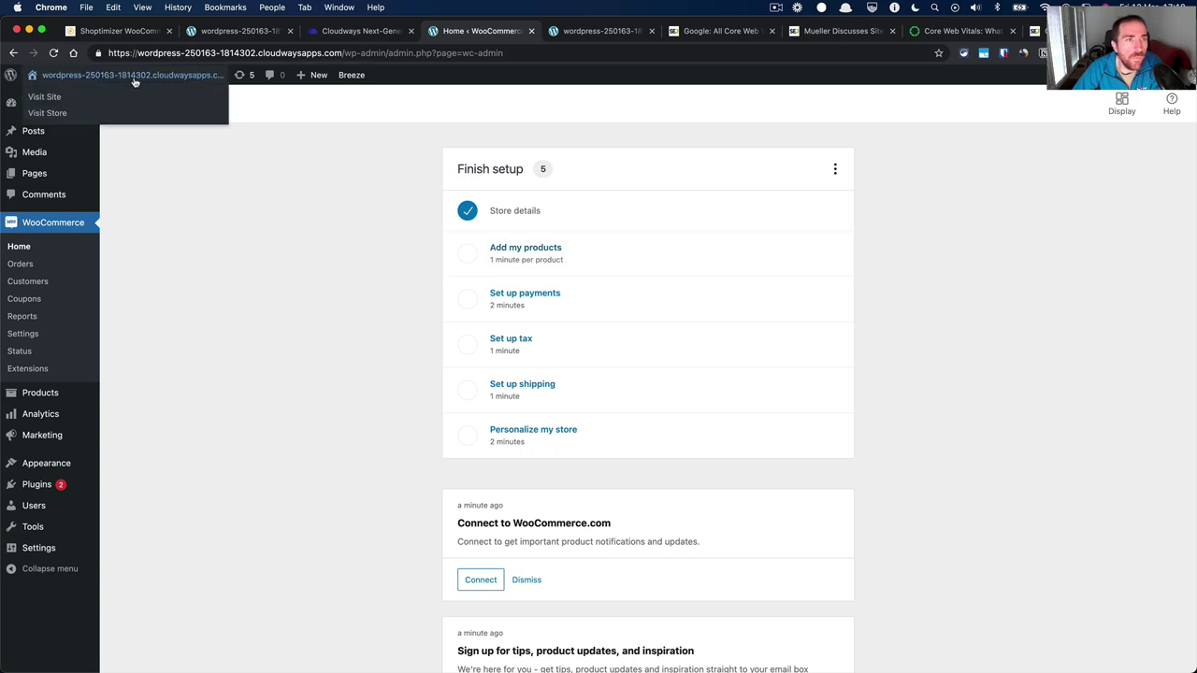
click(106, 101)
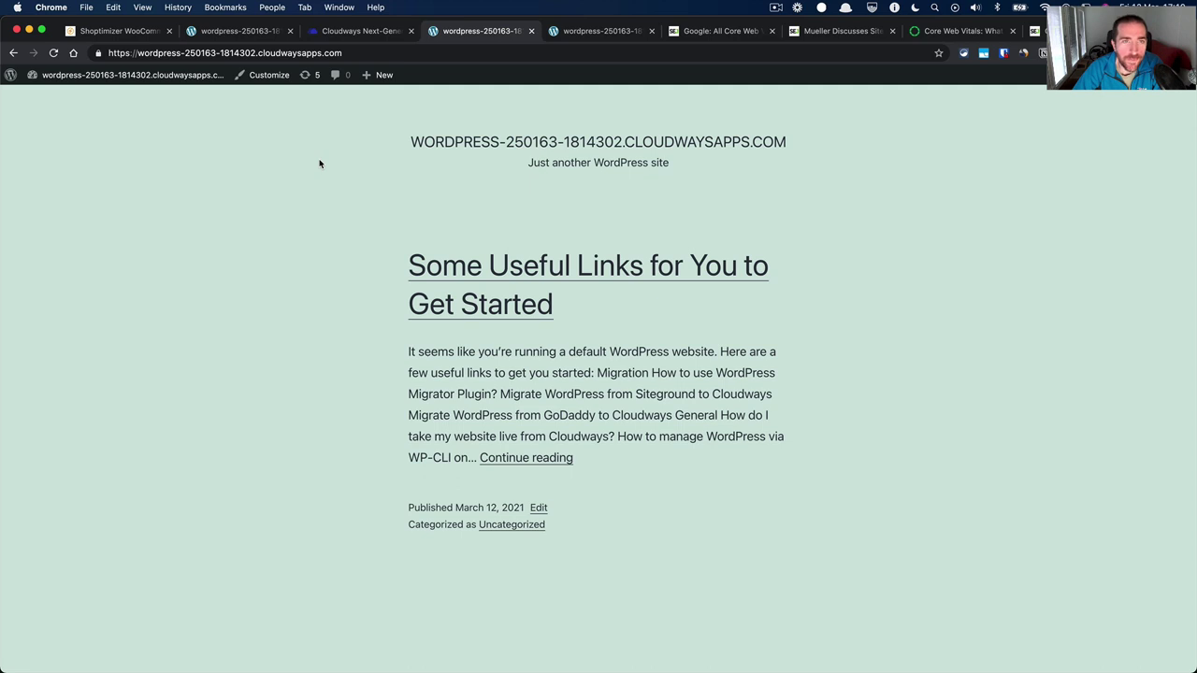
click(589, 34)
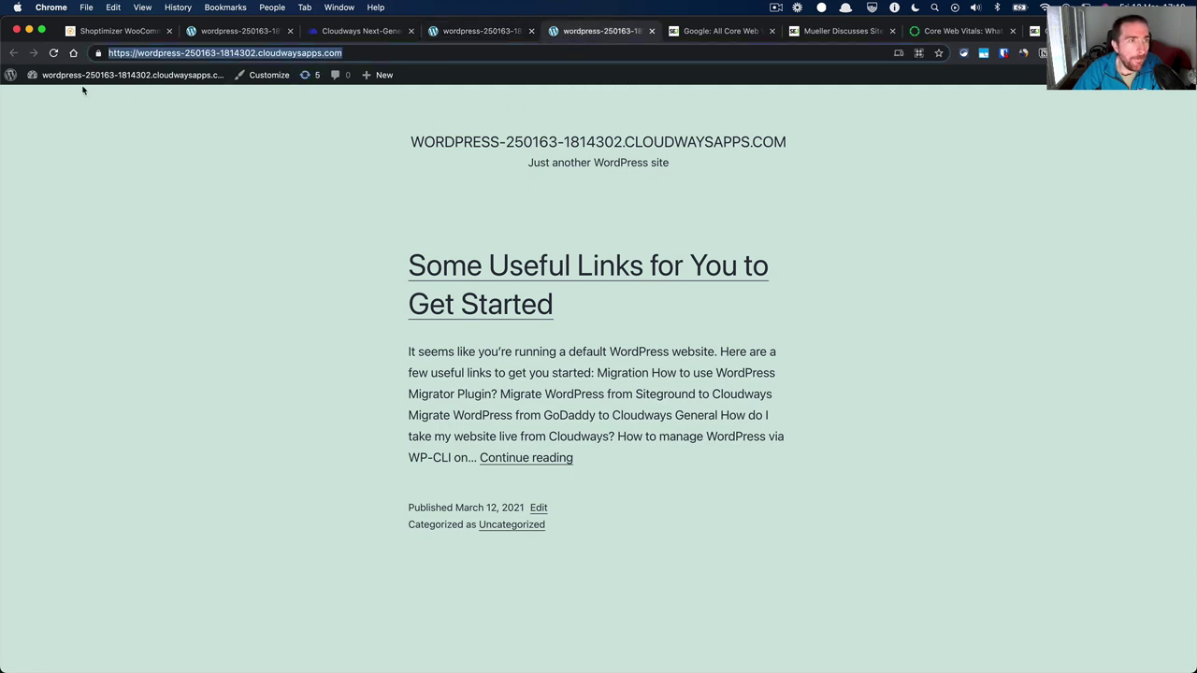
Go to the site's theme management and bring up the form for uploading a theme zip file.
click(53, 98)
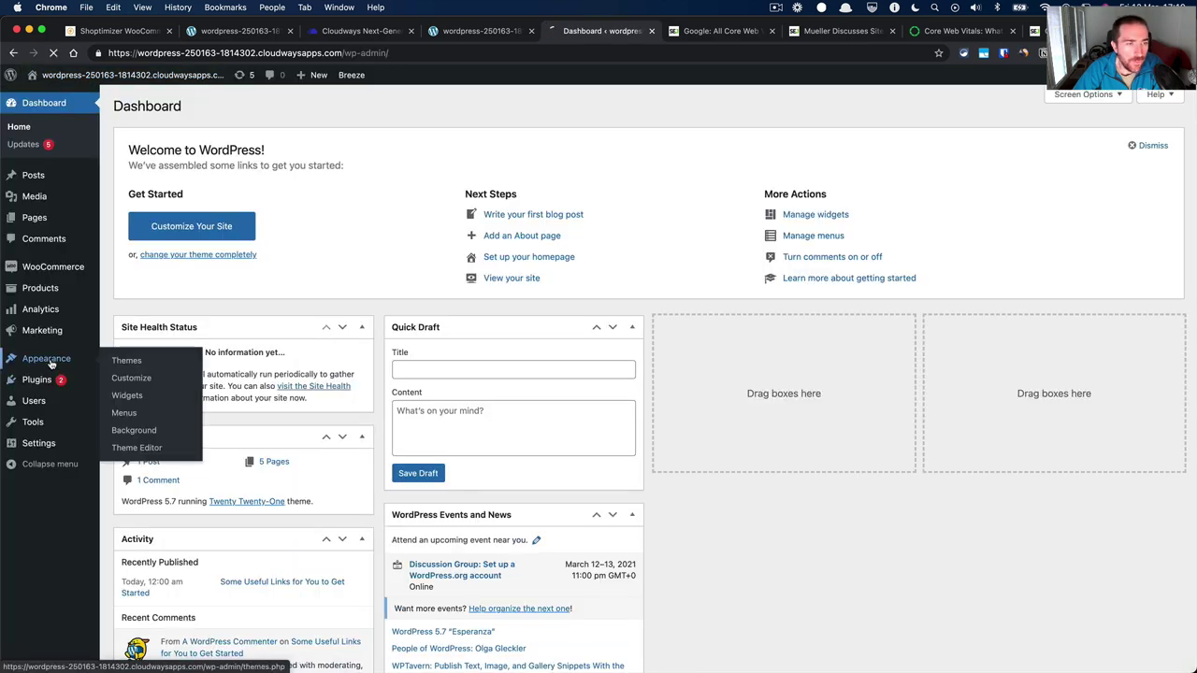
click(51, 363)
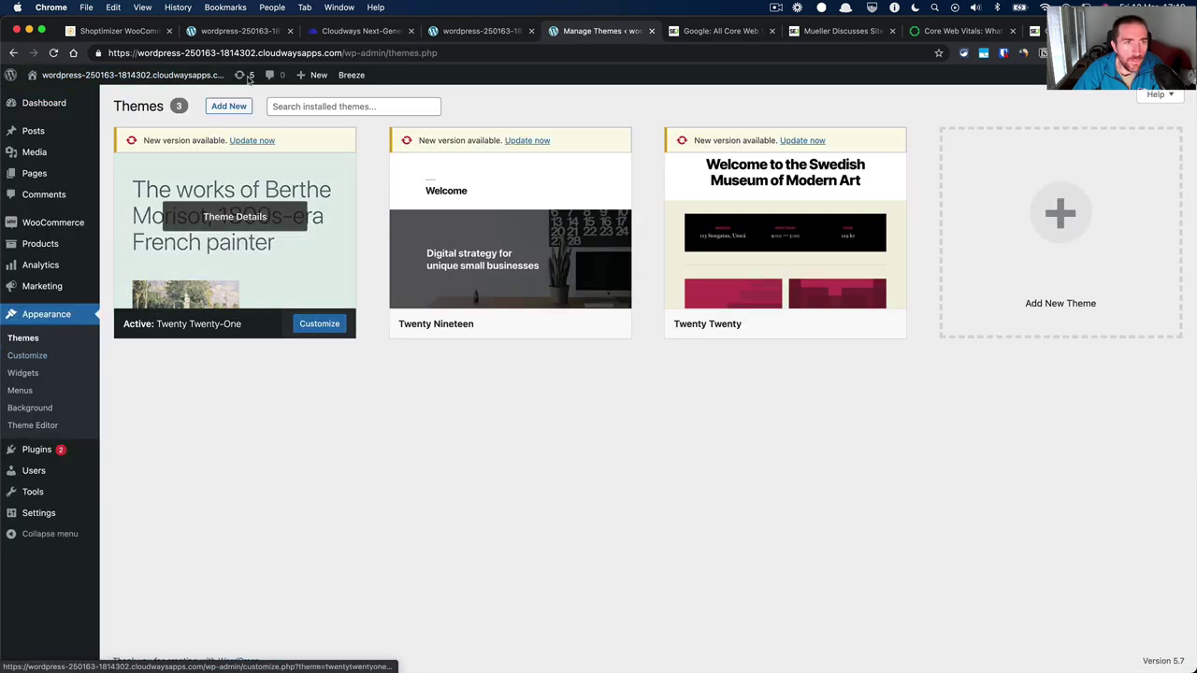
click(220, 105)
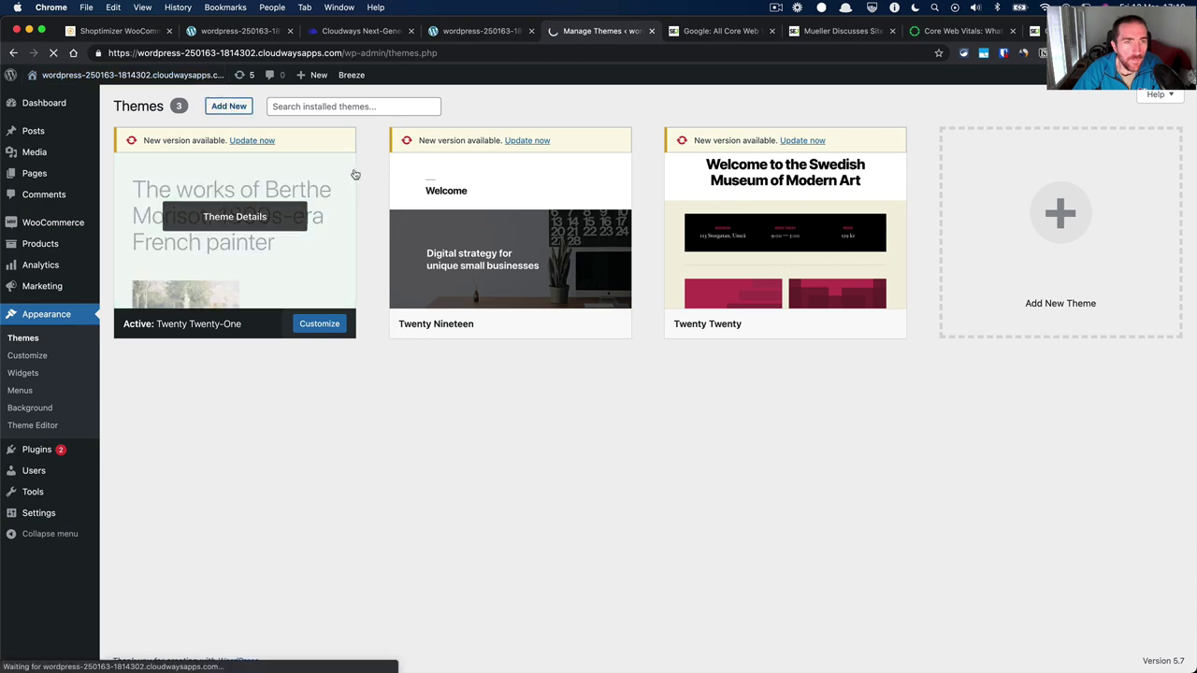
click(234, 107)
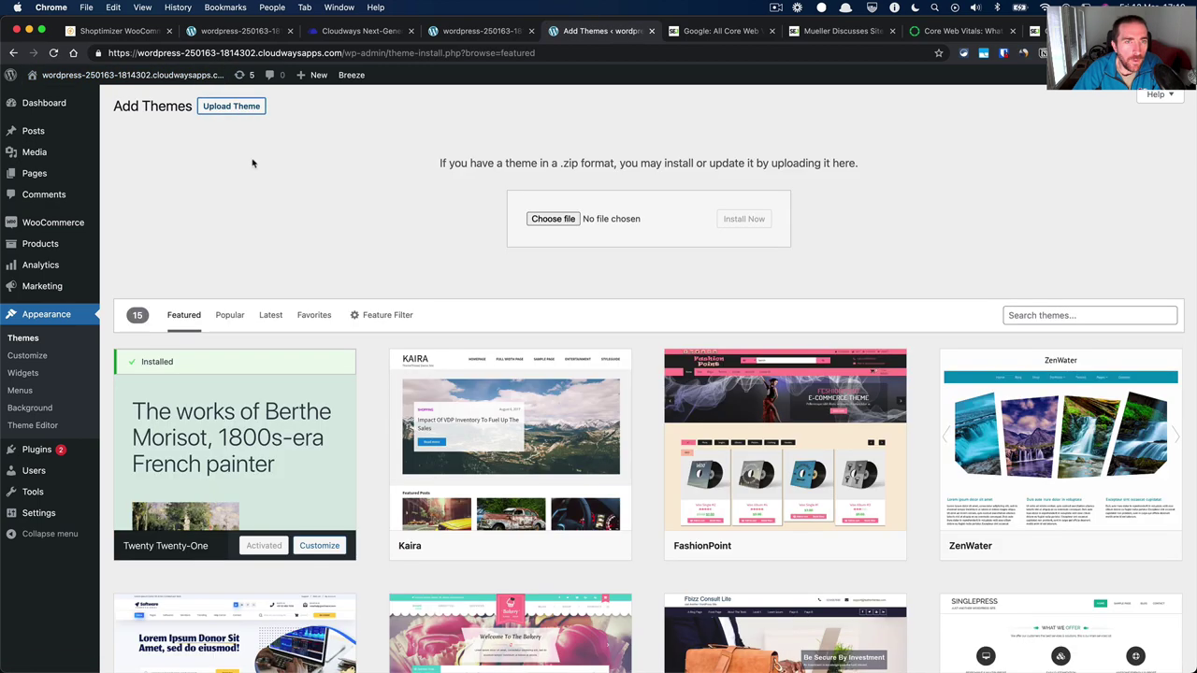
Install the theme from shoptimizer.zip in the gpsivideo folder and activate it.
click(546, 219)
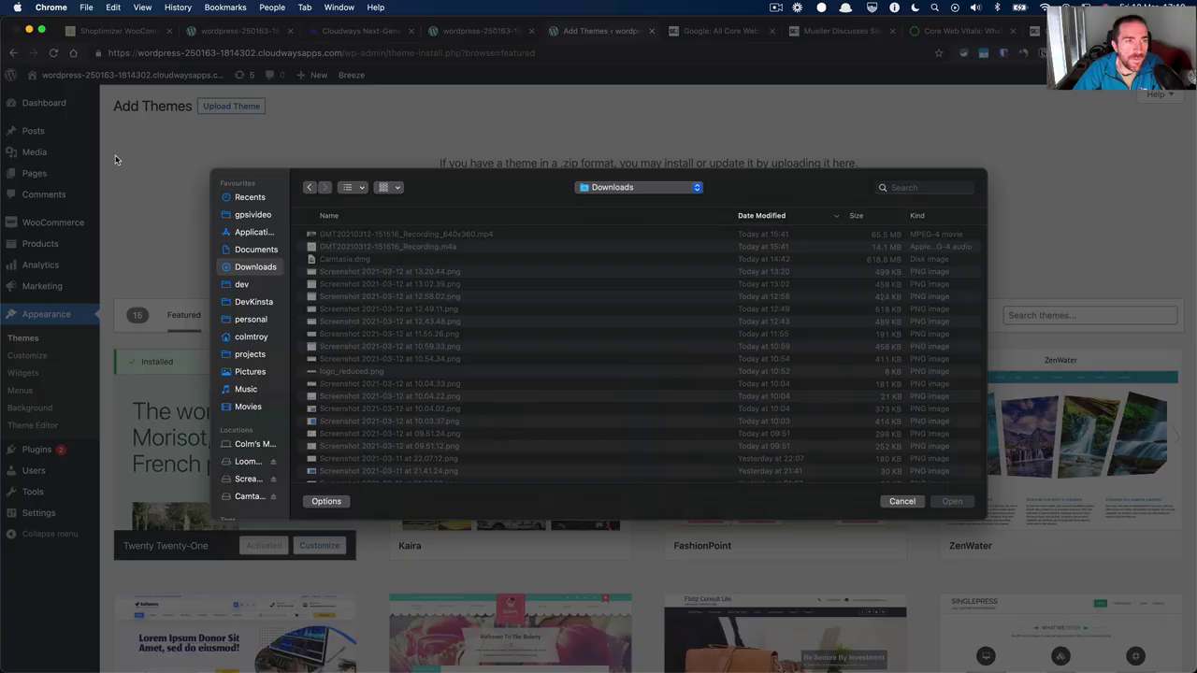
click(250, 216)
double_click(346, 235)
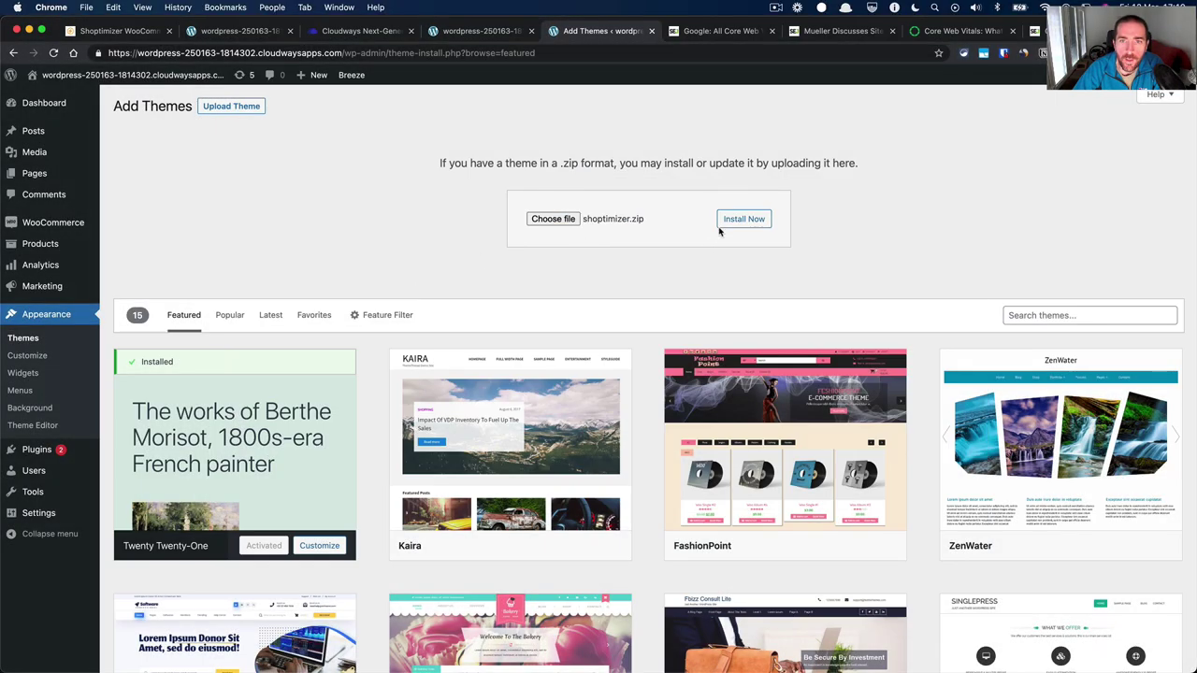
click(726, 222)
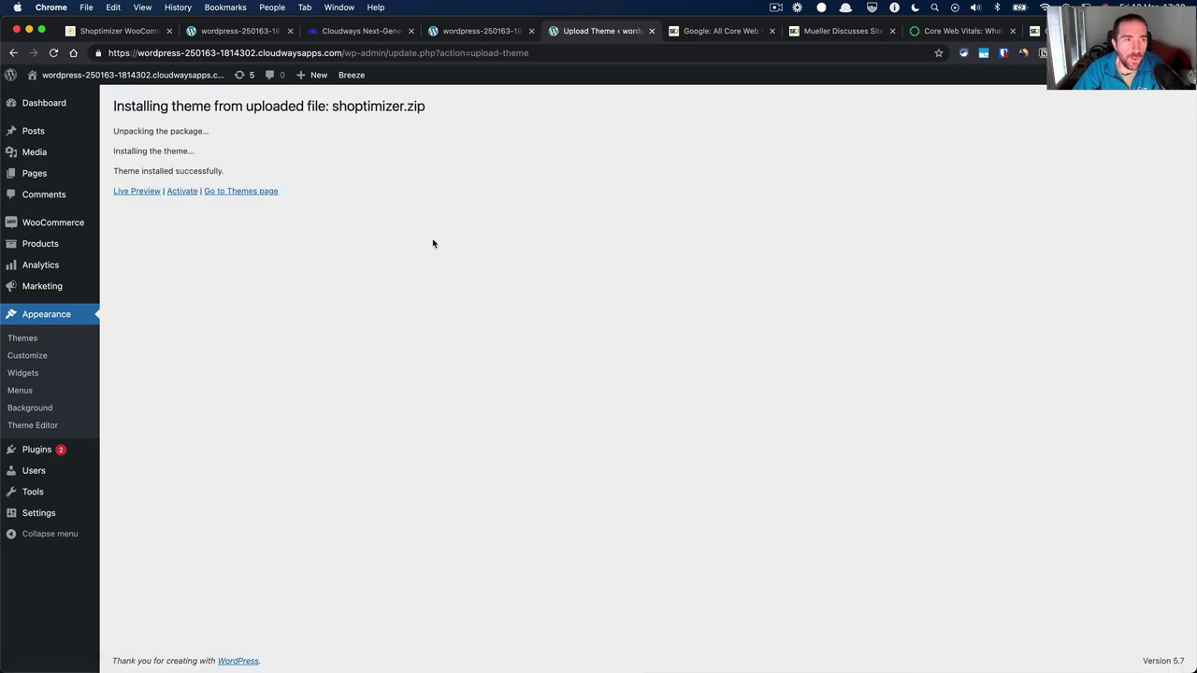
click(175, 194)
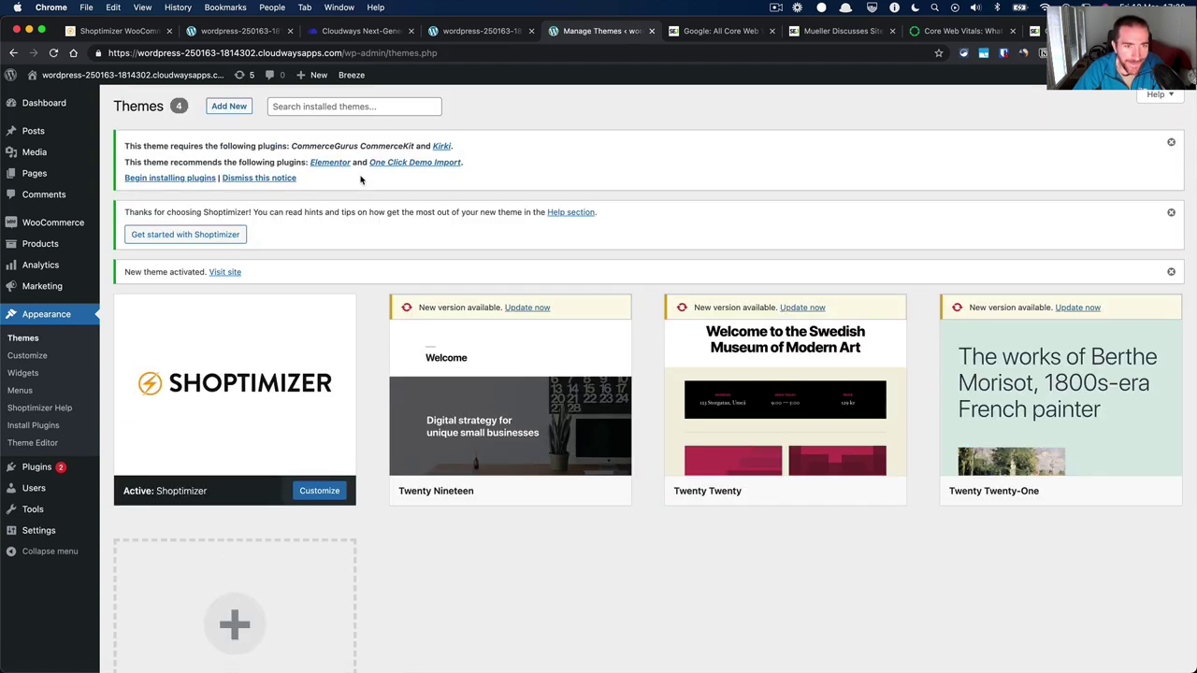
Read the Shoptimizer theme's getting-started help page.
mouse_move(306, 318)
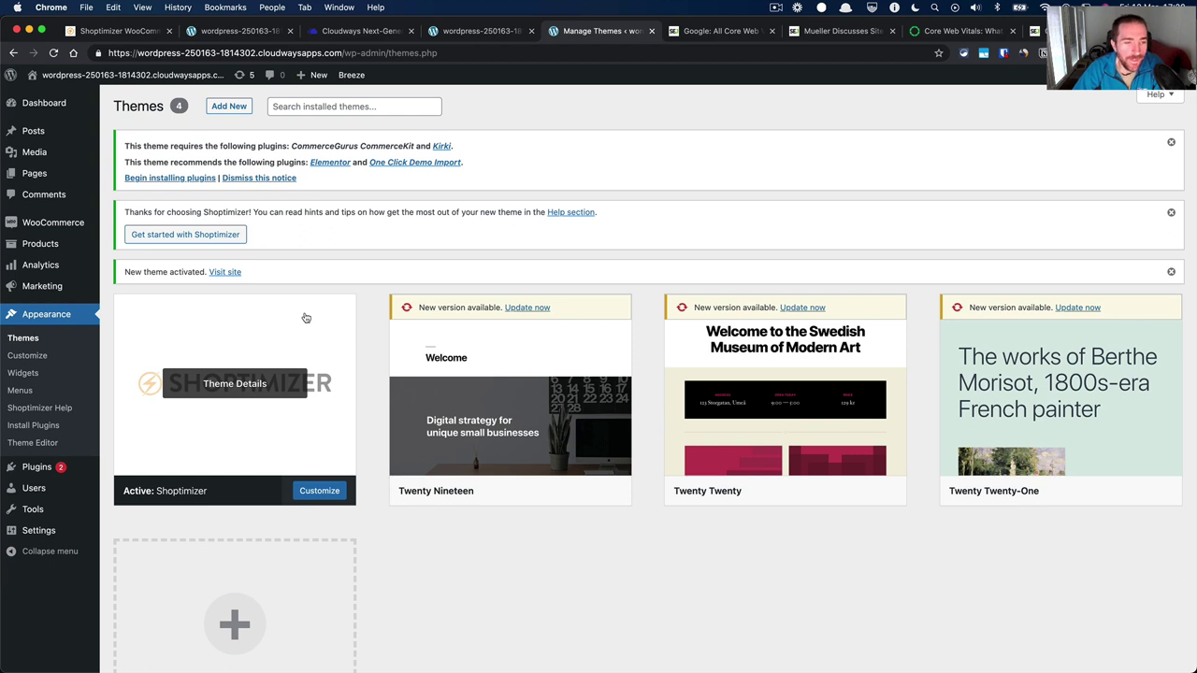
click(215, 238)
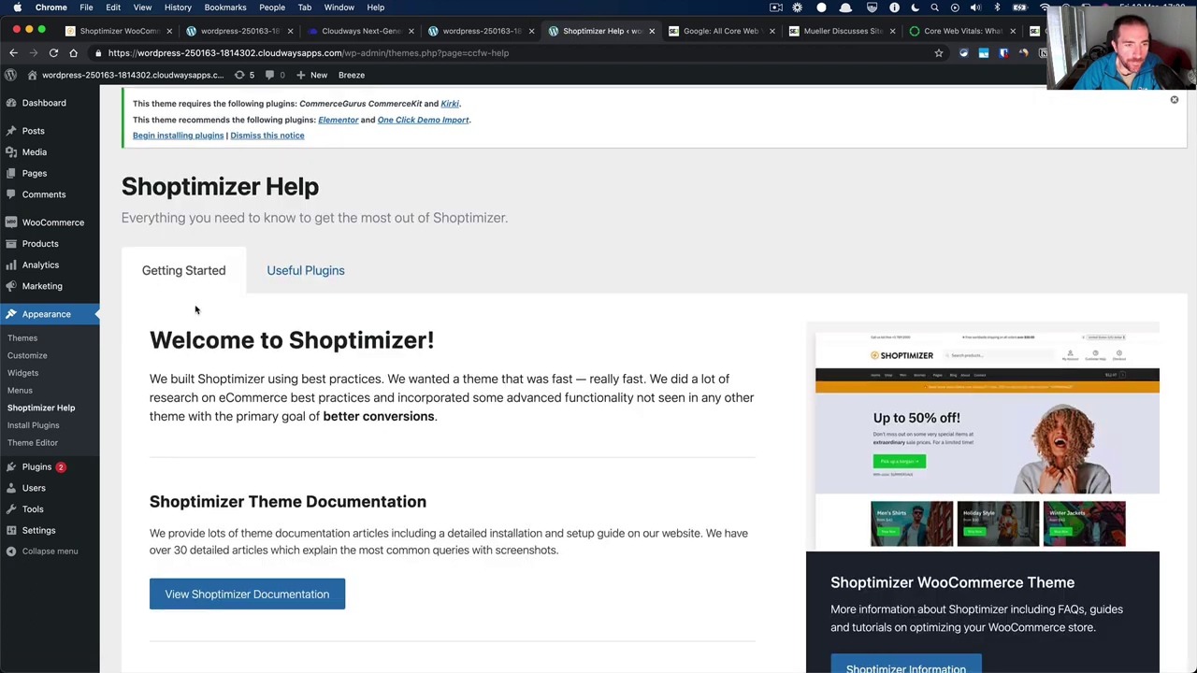
scroll(197, 310, down, 2)
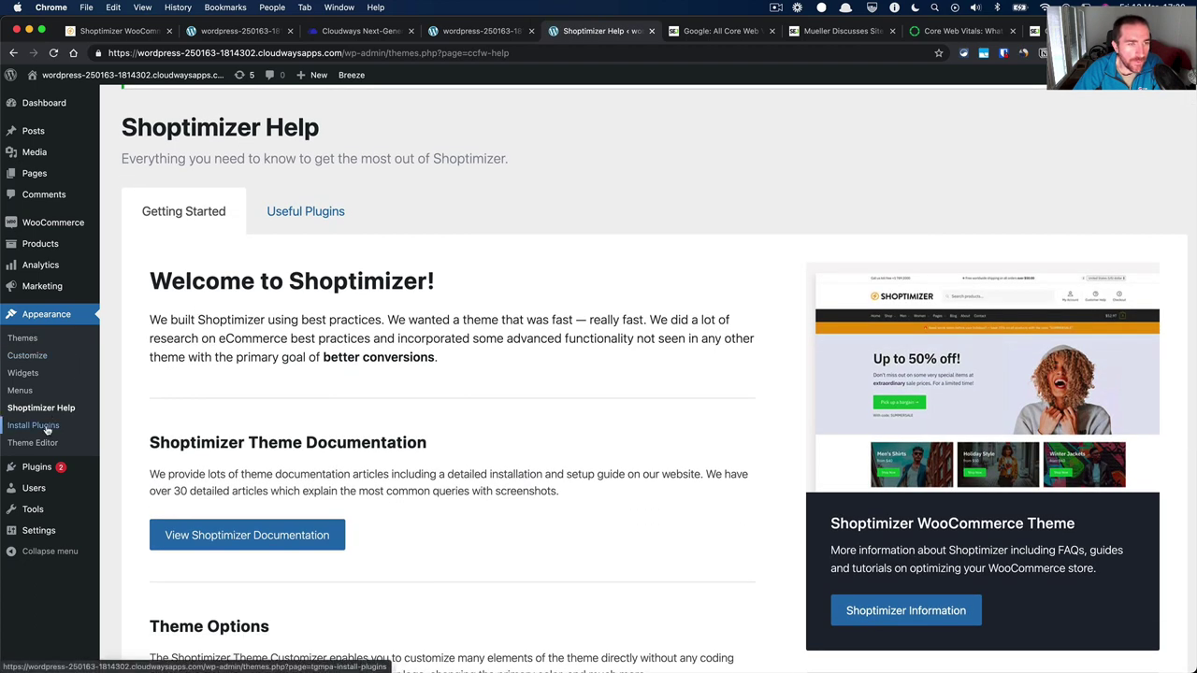
Bulk install all four theme plugins: CommerceGurus CommerceKit, Kirki, Elementor and One Click Demo Import.
click(34, 425)
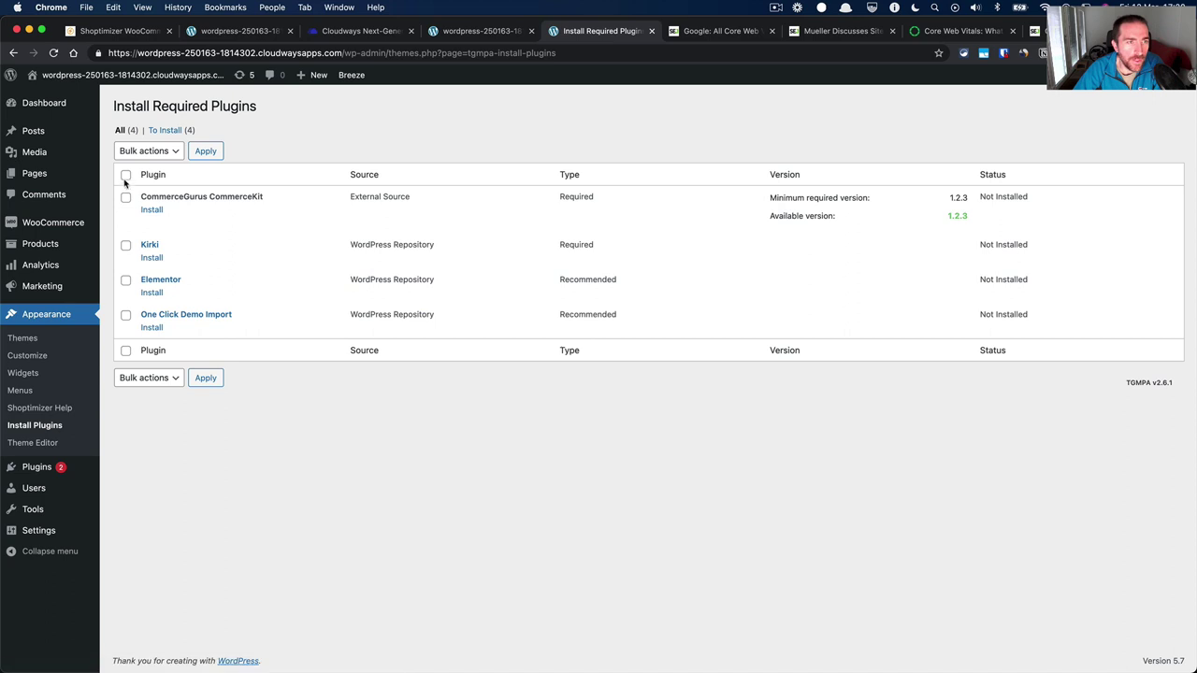
click(126, 175)
click(143, 153)
click(138, 171)
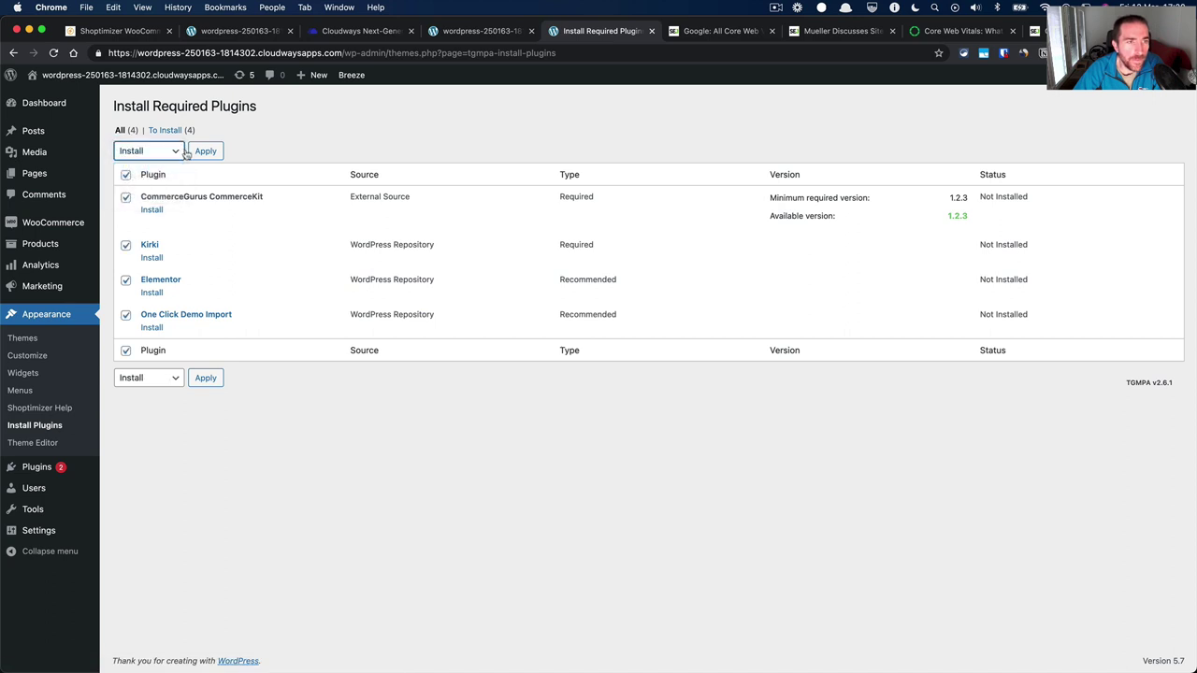
click(201, 155)
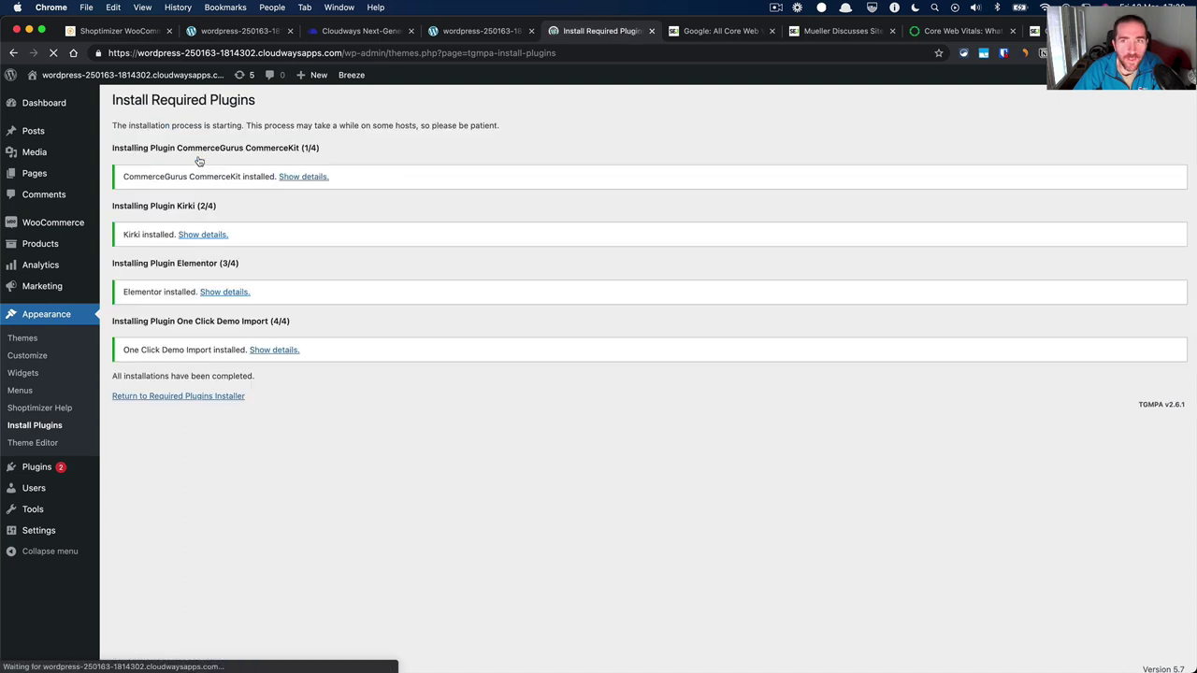
Return to the required plugins list and bulk activate all four installed plugins.
click(153, 398)
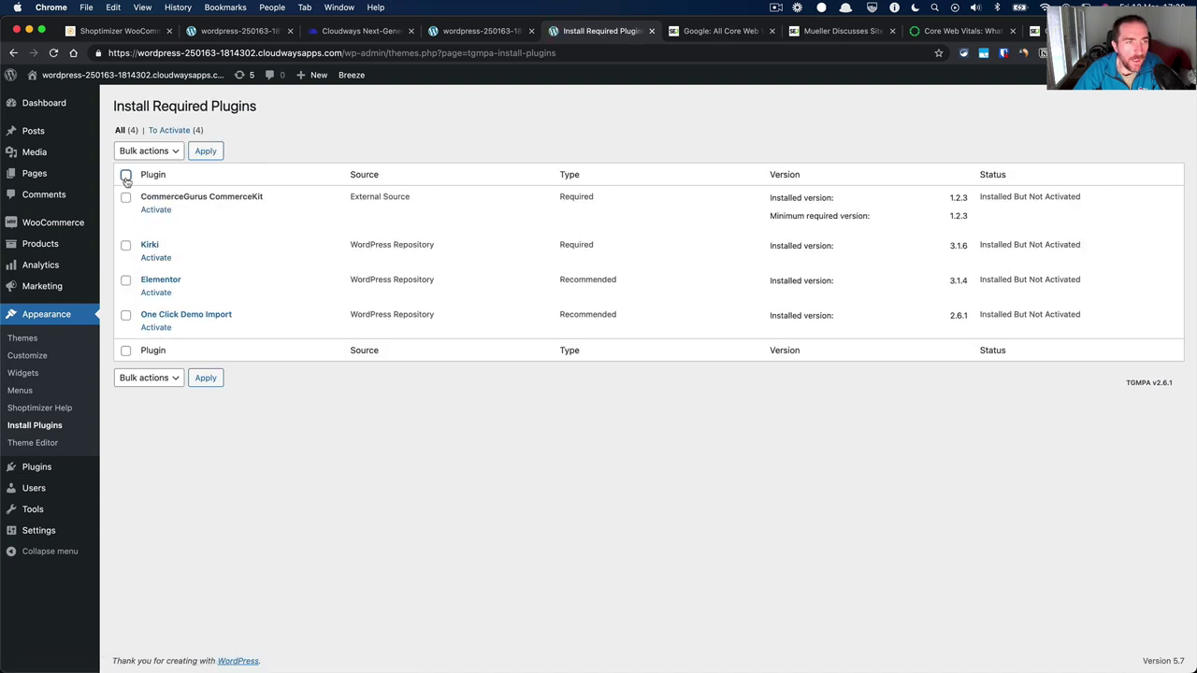
click(126, 175)
click(145, 151)
click(147, 167)
click(144, 152)
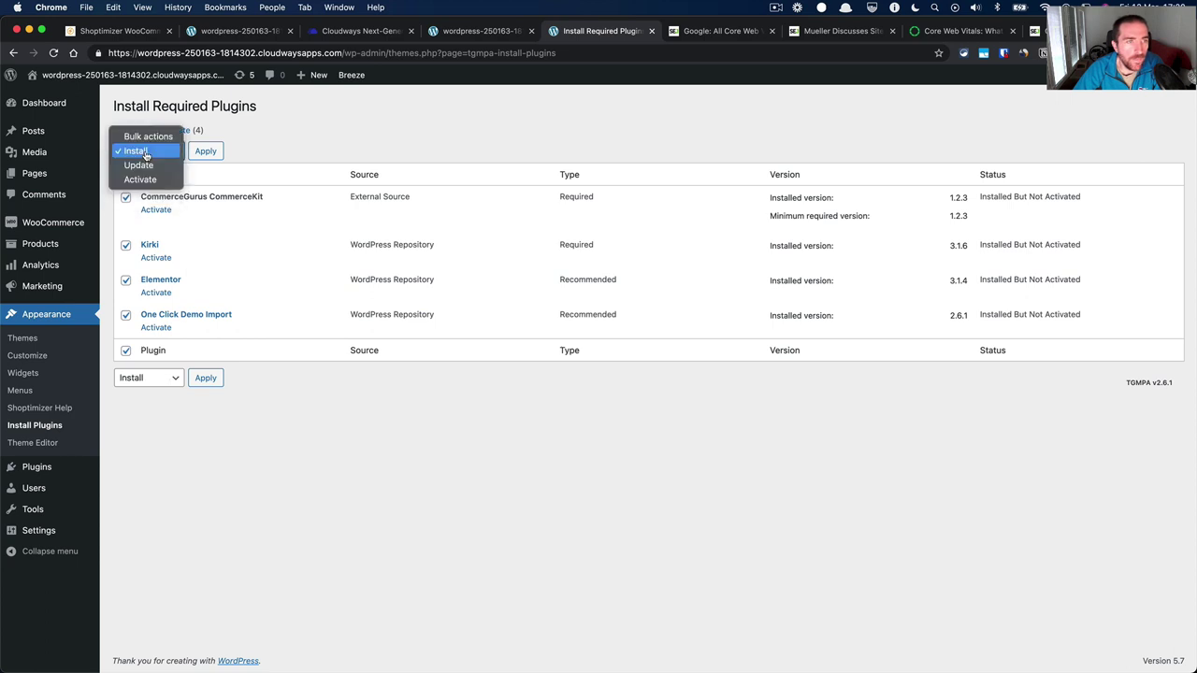
click(146, 178)
click(204, 151)
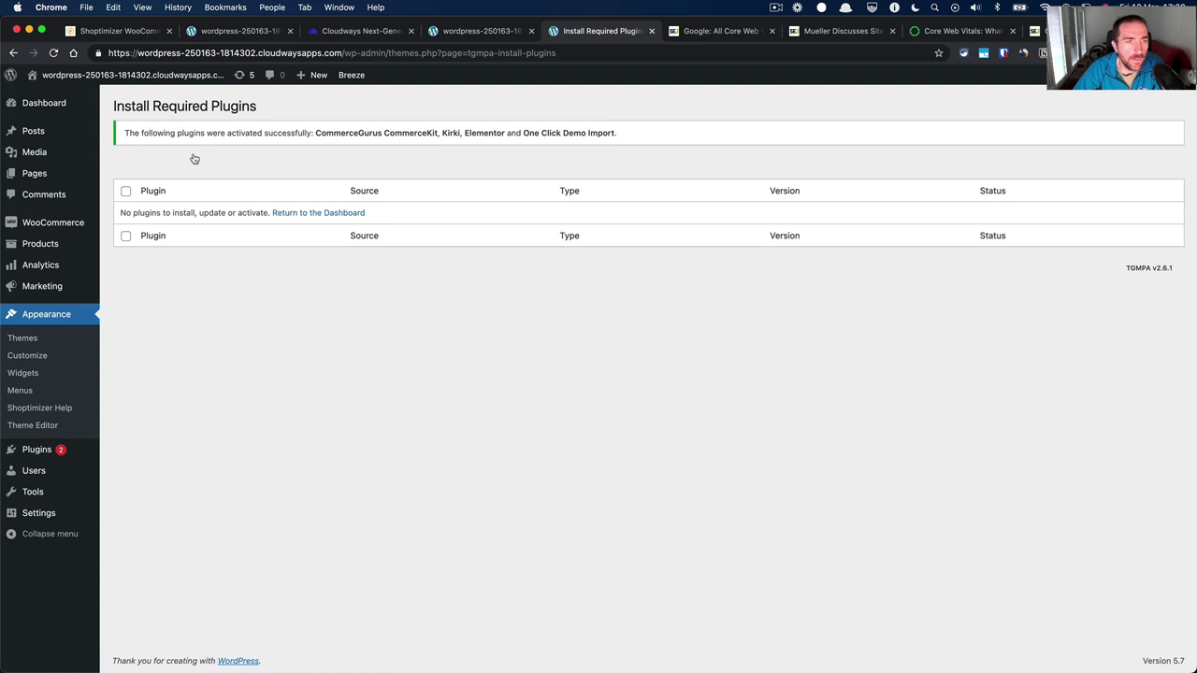
Leave the plugin installer and view the site's front page with the Shoptimizer theme in a new browser tab.
click(313, 213)
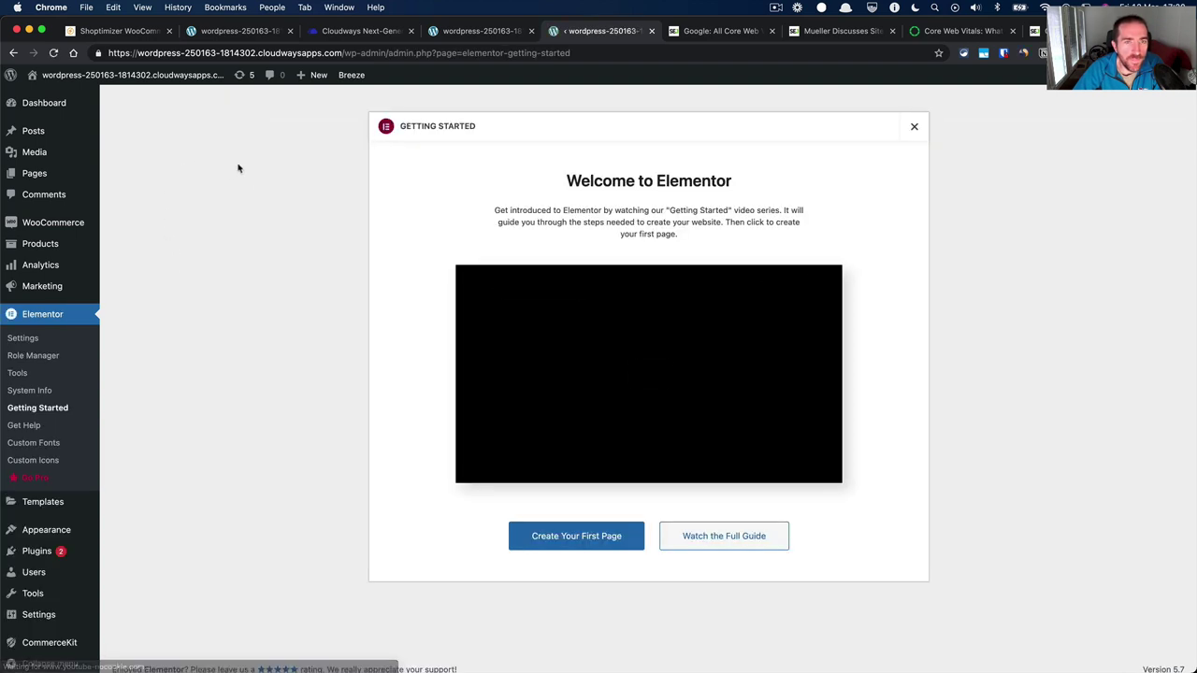
mouse_move(131, 77)
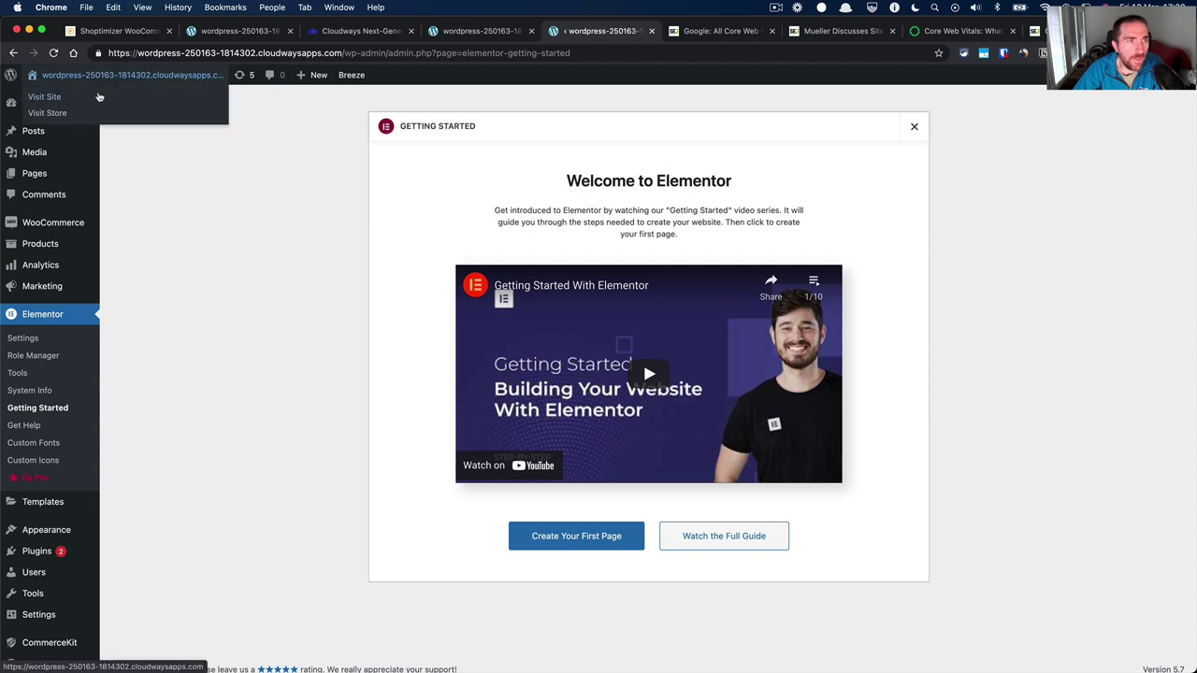
right_click(63, 97)
click(89, 101)
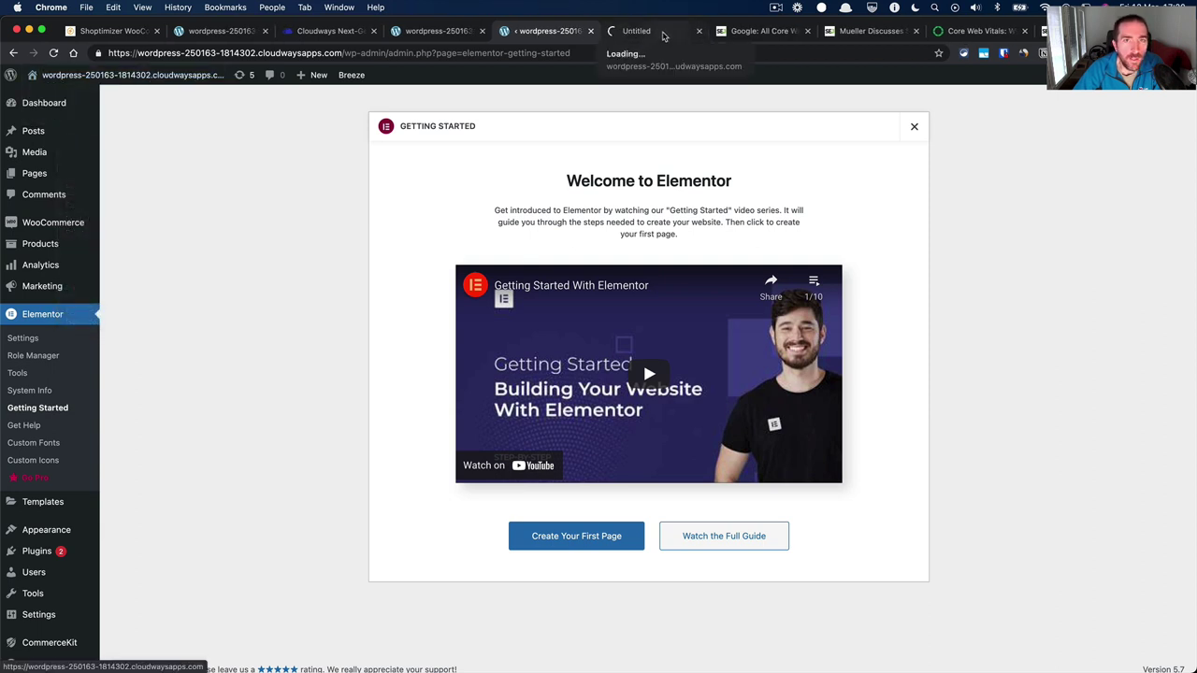
click(662, 34)
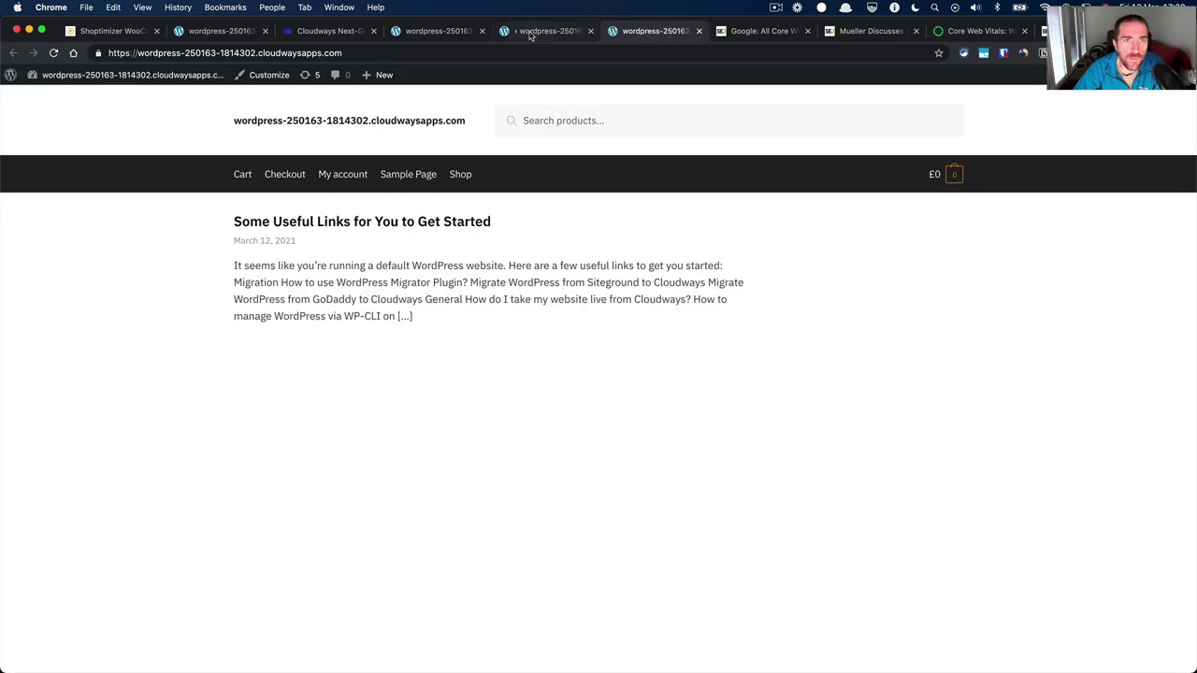
Return to the site admin and review the list of installed plugins.
click(530, 34)
mouse_move(73, 227)
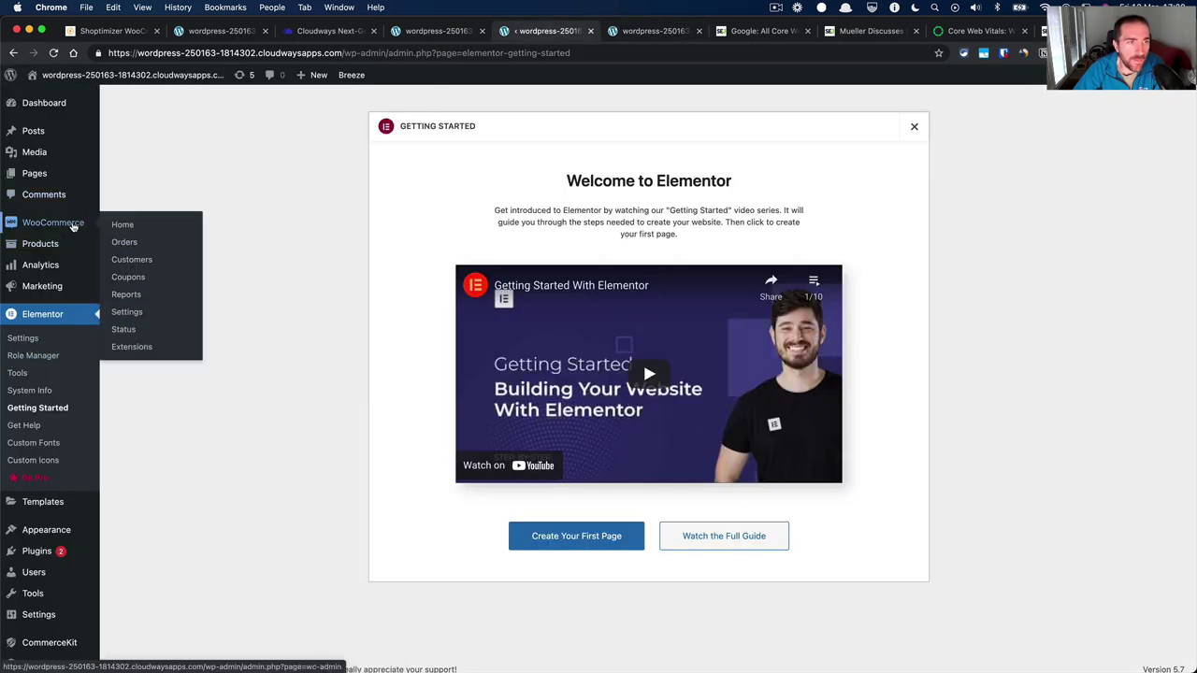
click(54, 552)
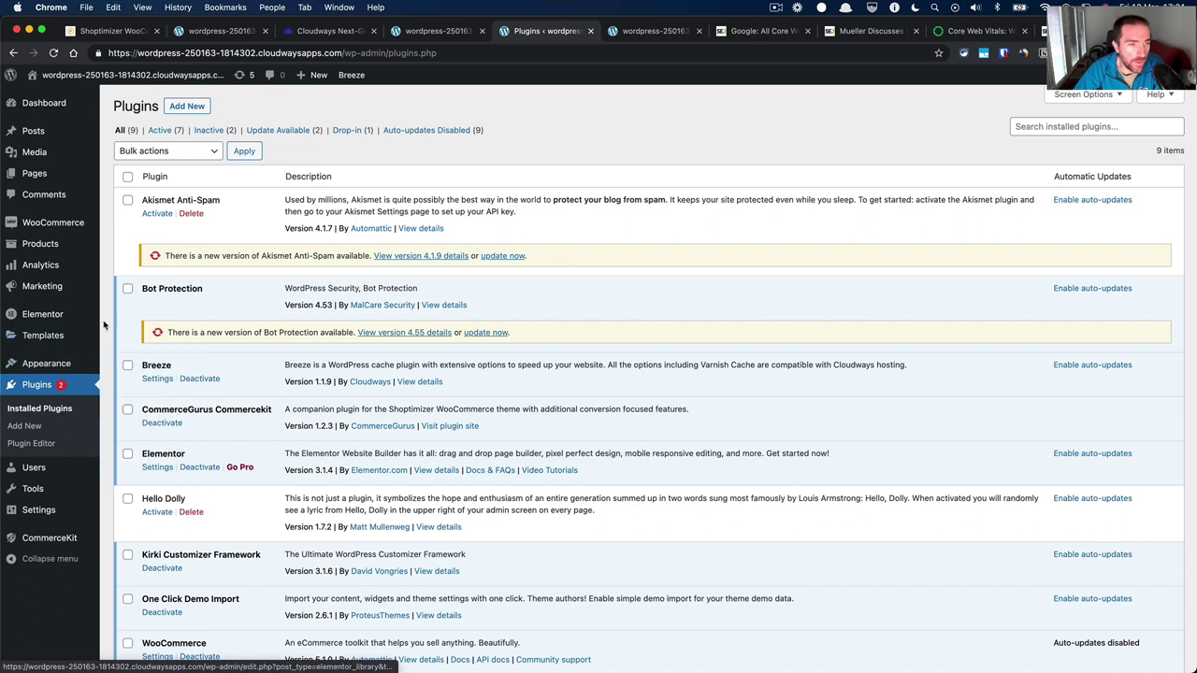
Import the theme's demo data with One Click Demo Import and view the site's front page.
mouse_move(57, 375)
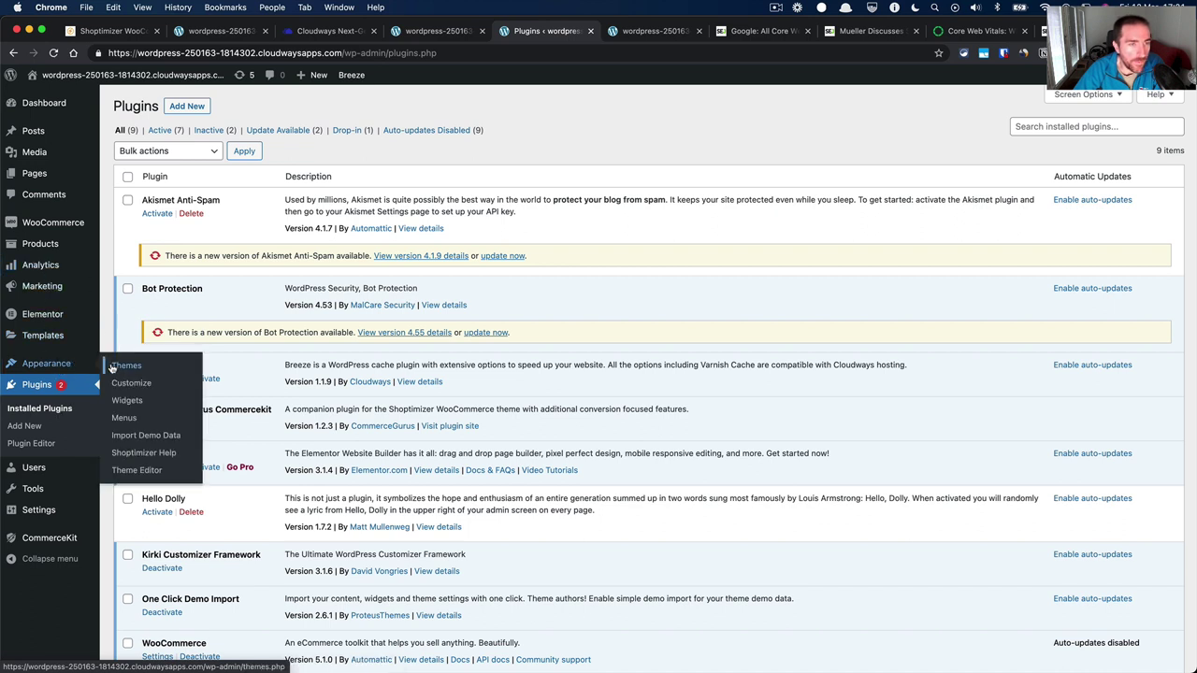
click(117, 437)
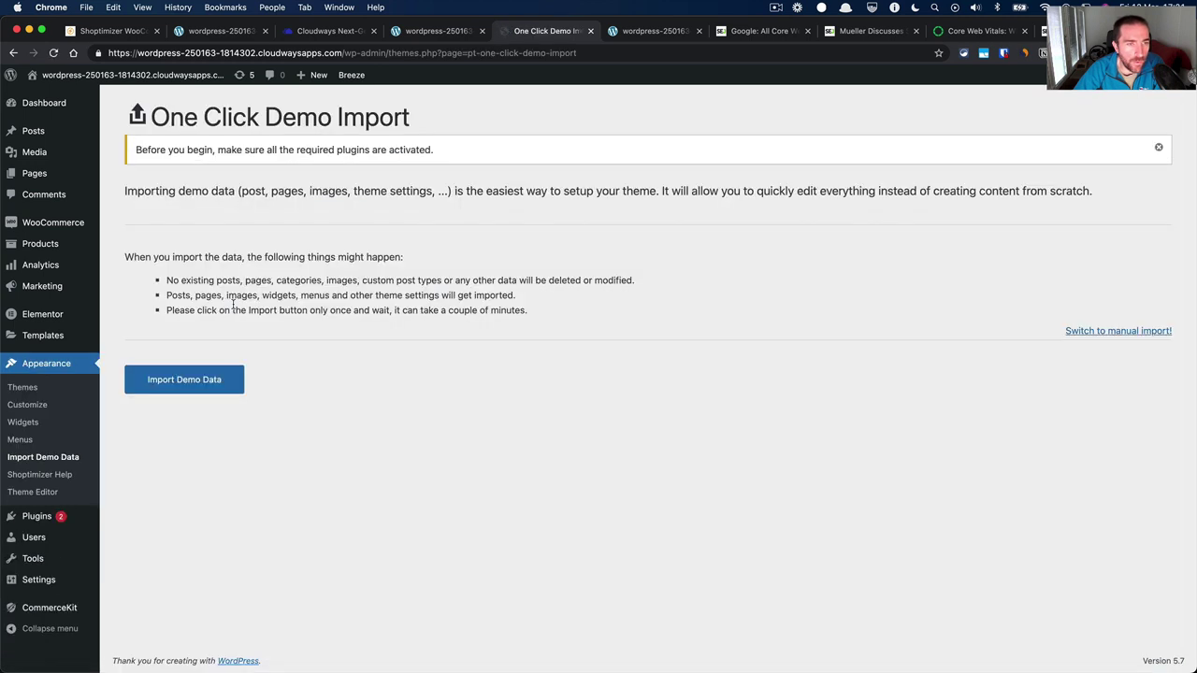
click(224, 381)
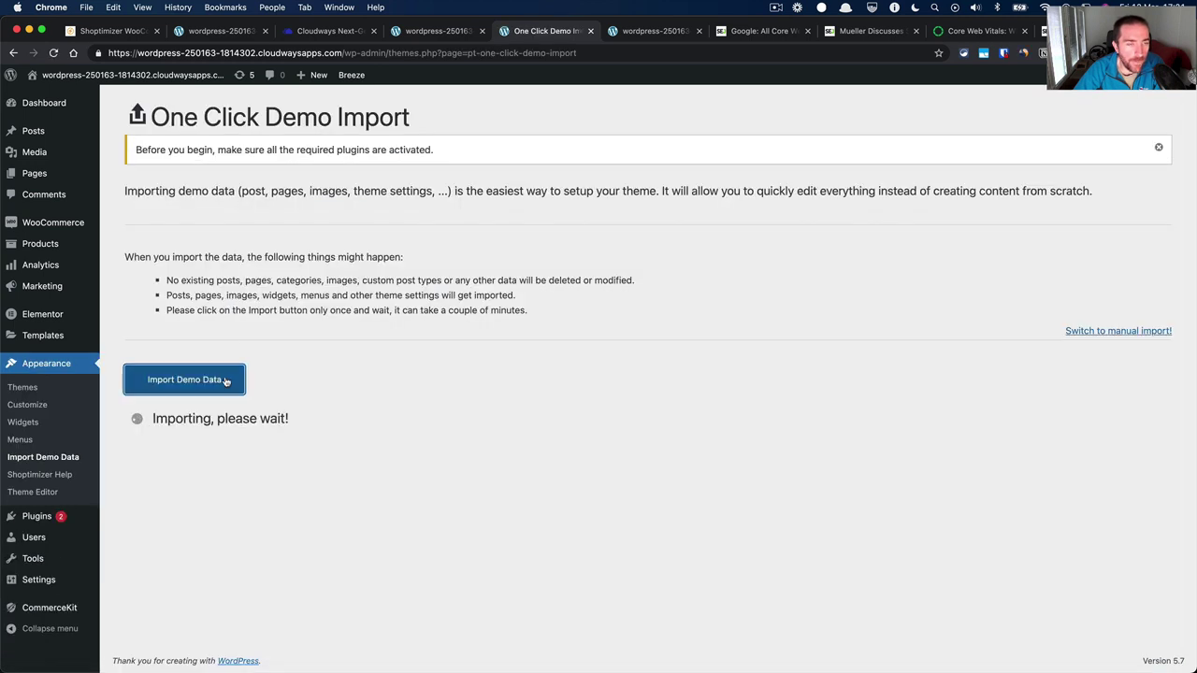
drag(43, 457, 73, 385)
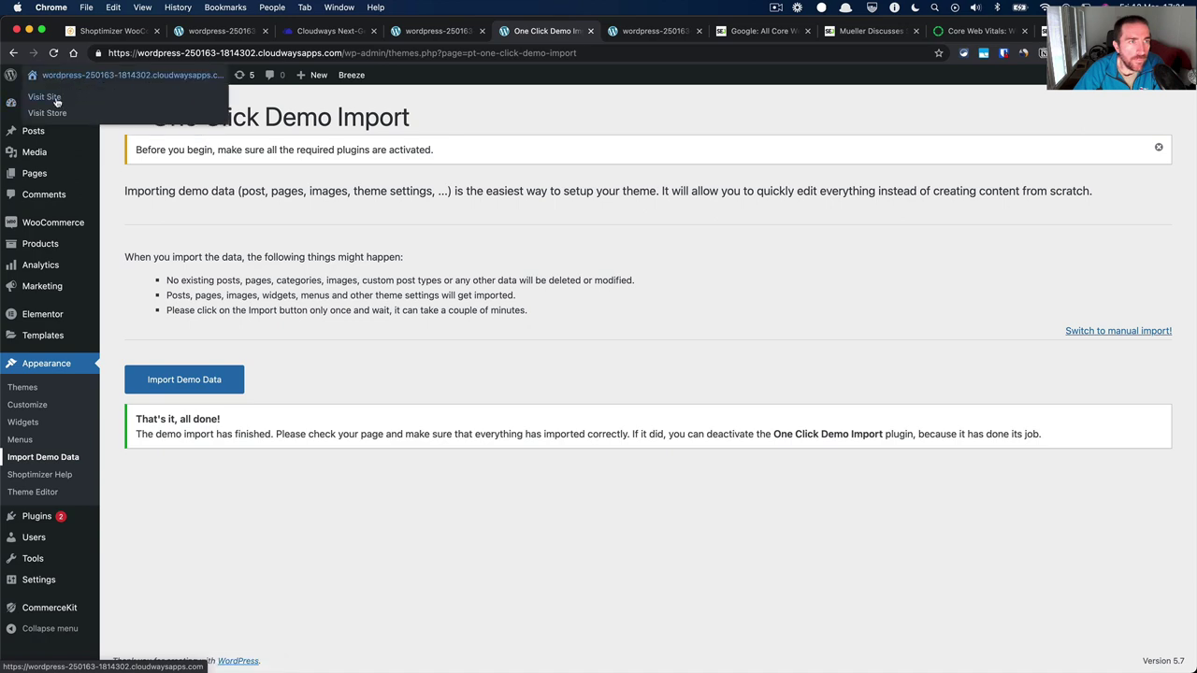
click(57, 104)
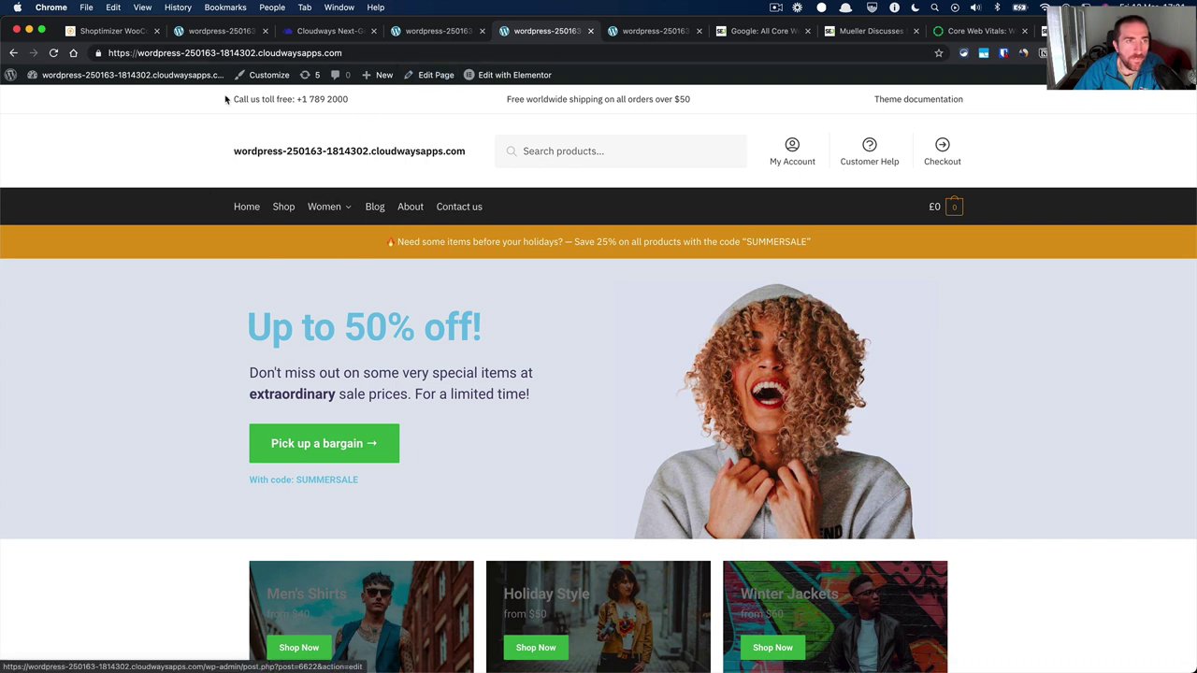
Disable Elementor's default colors and default fonts in its general settings and save the changes.
mouse_move(140, 75)
click(69, 99)
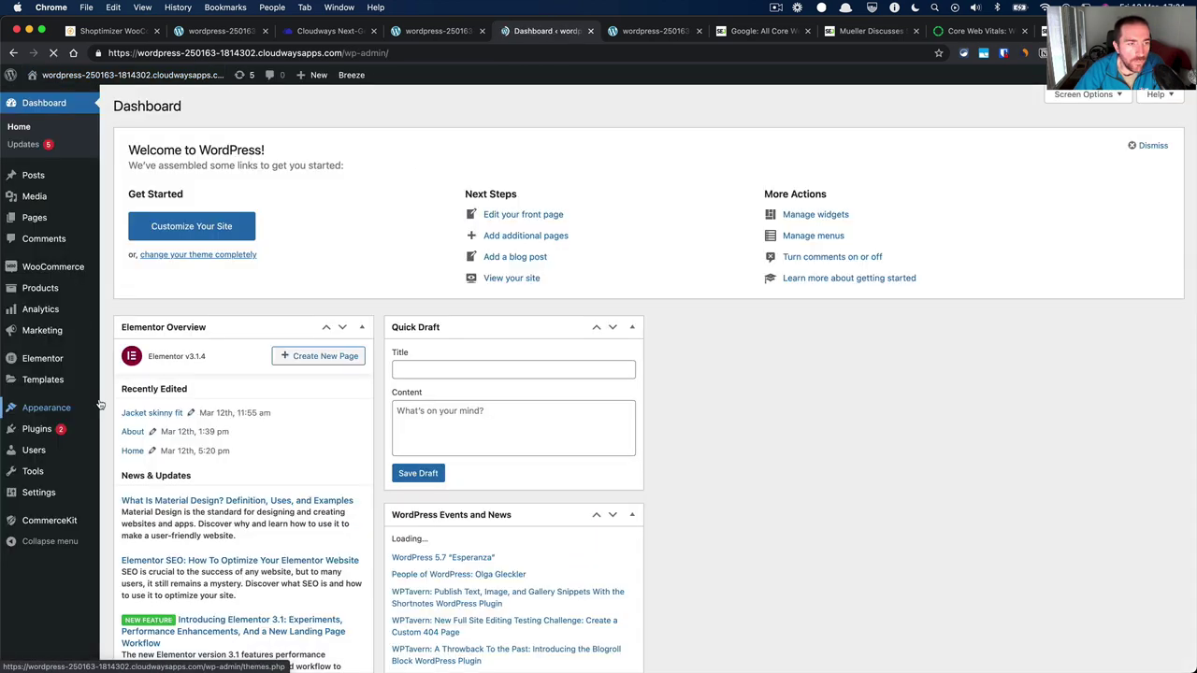
mouse_move(52, 364)
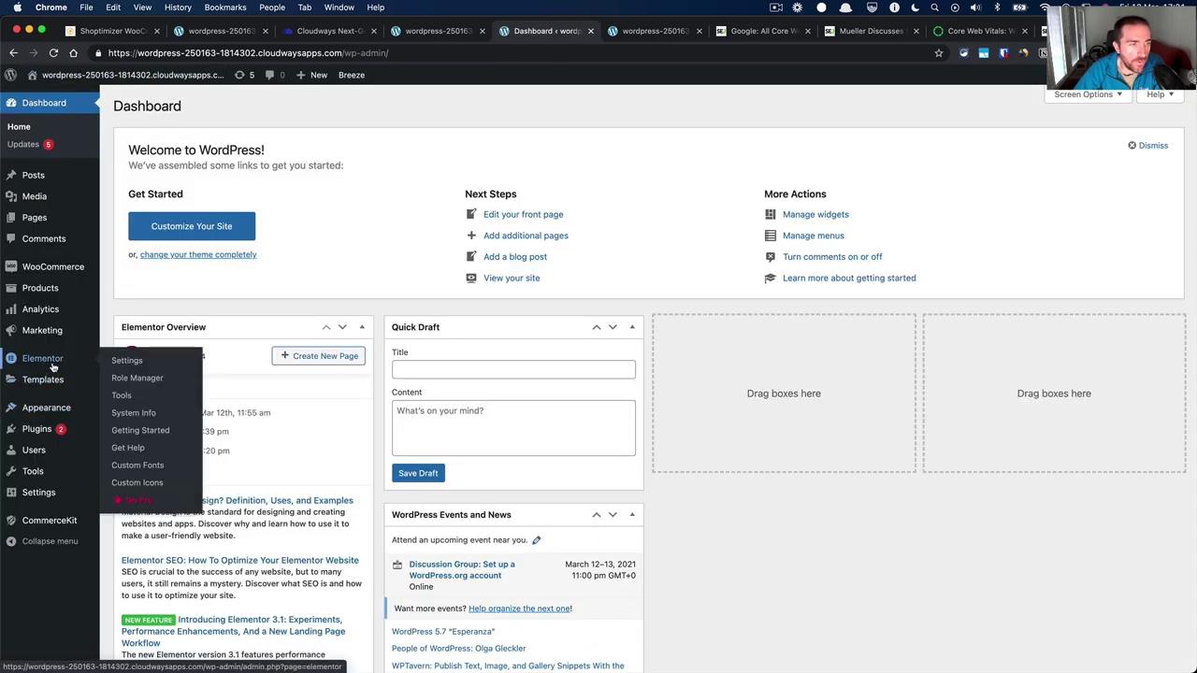
click(127, 361)
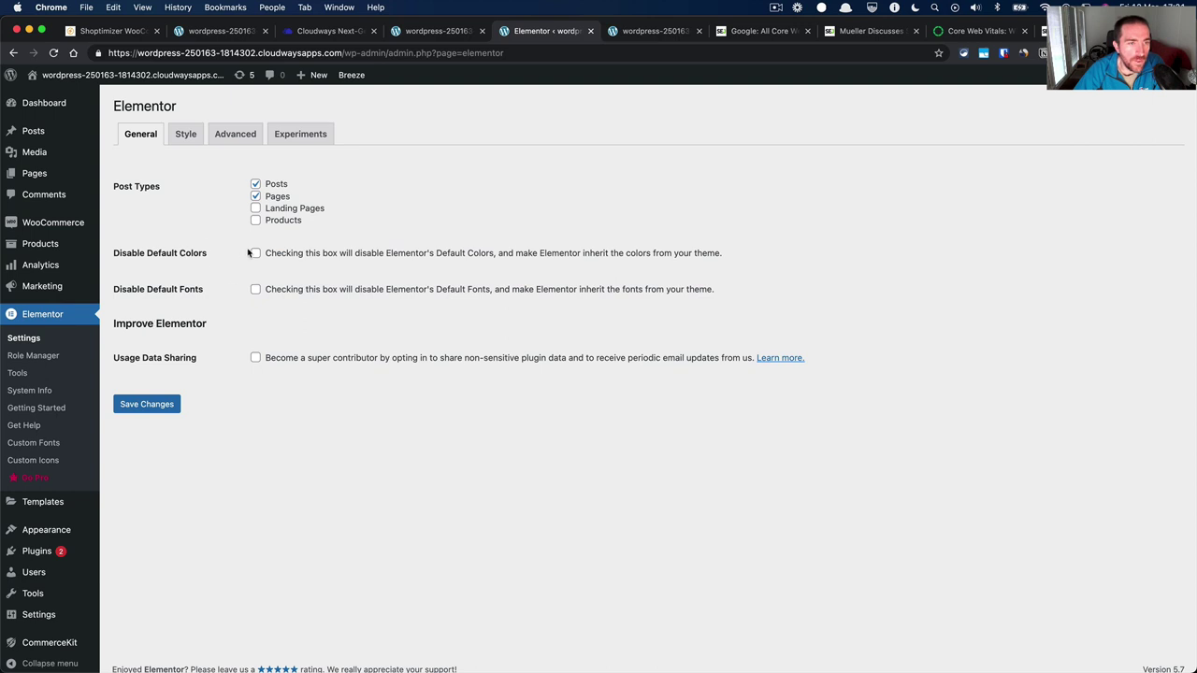
click(256, 252)
click(255, 289)
click(152, 406)
View the site's front page, then edit it with Elementor and open the Global Fonts in the site settings.
mouse_move(184, 78)
click(49, 99)
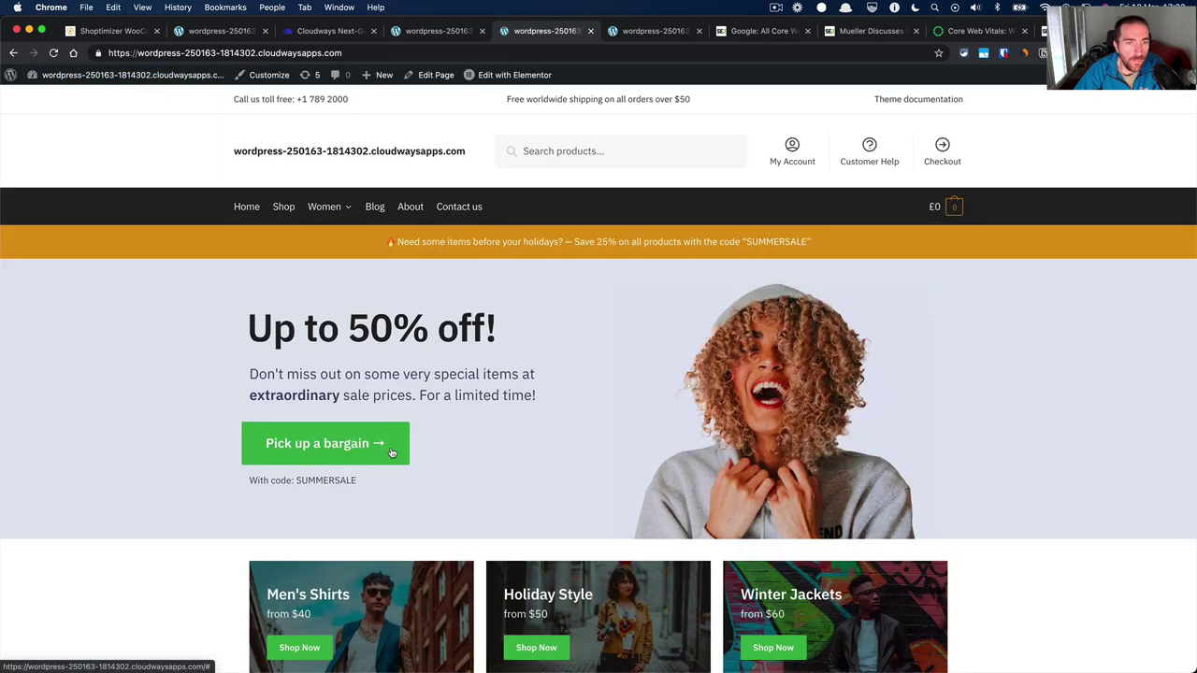
scroll(390, 451, down, 3)
scroll(392, 453, up, 3)
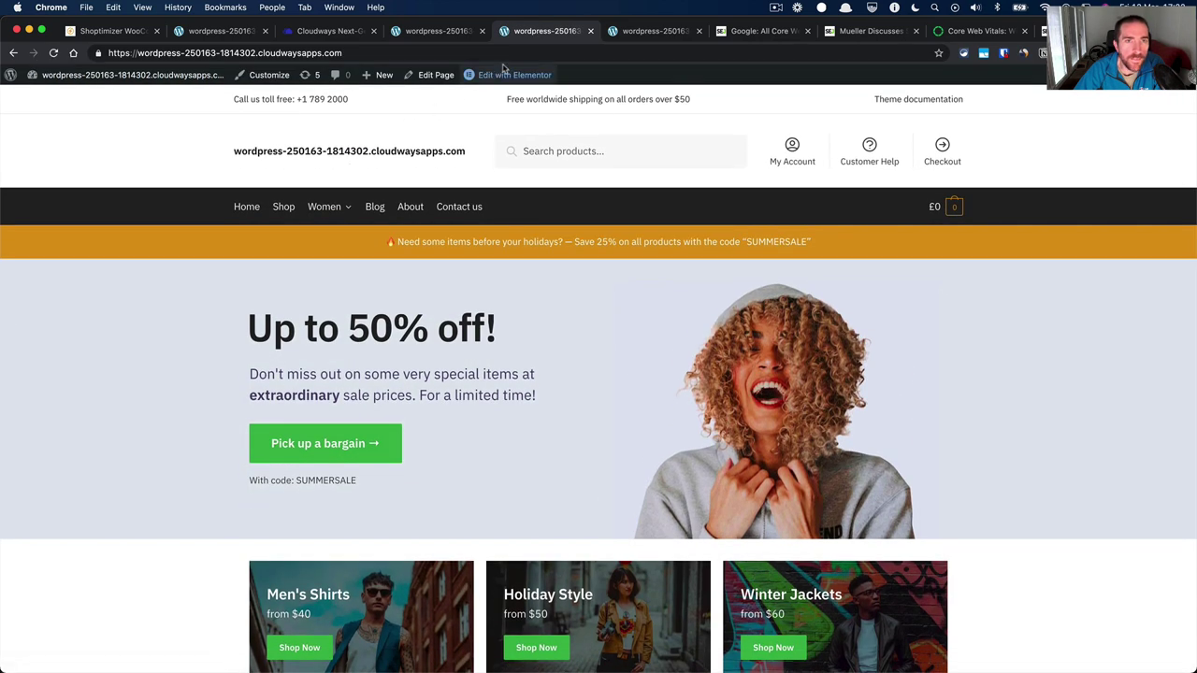
click(510, 75)
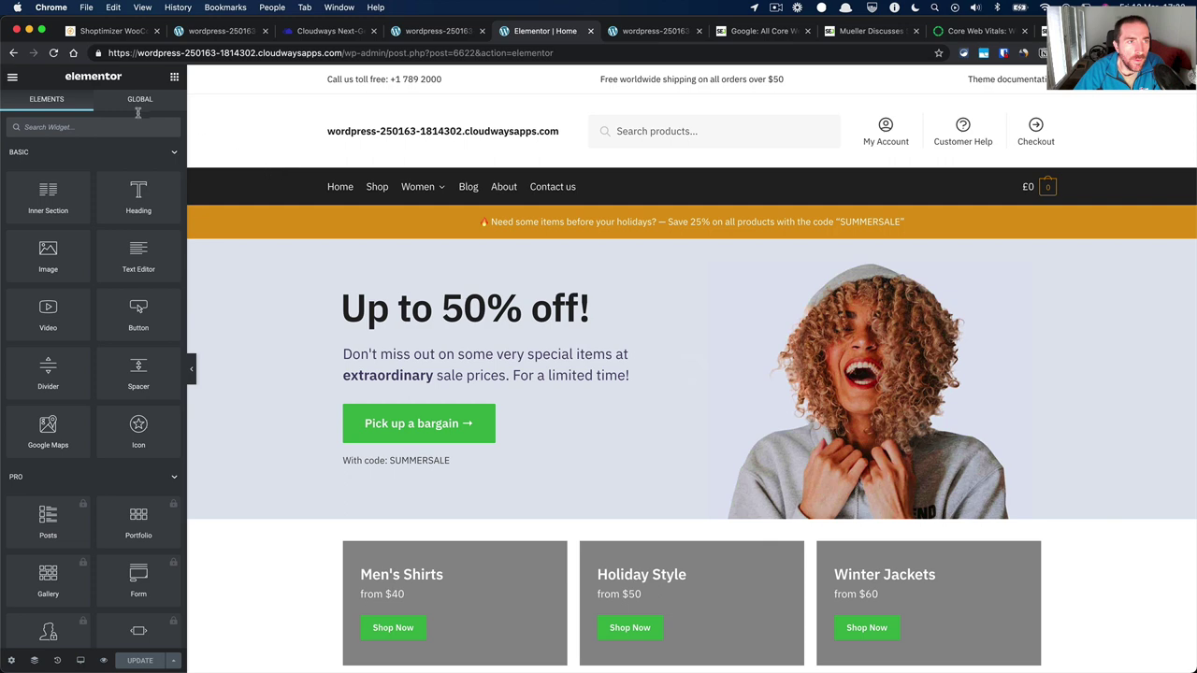
click(12, 77)
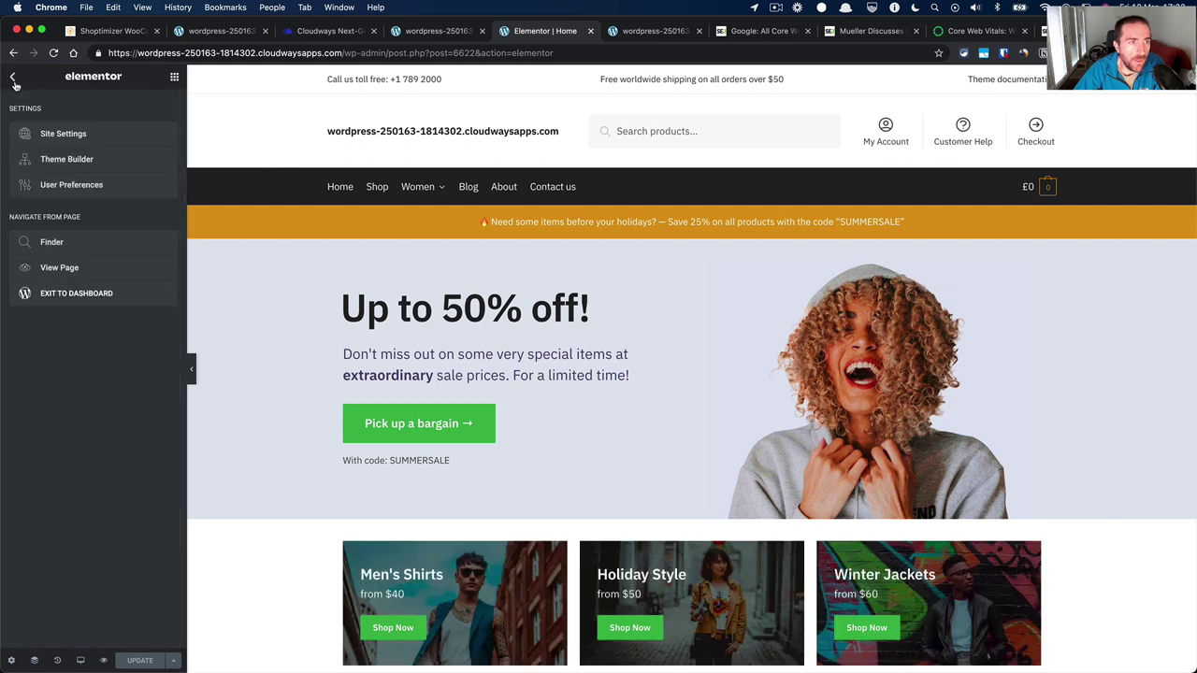
click(49, 134)
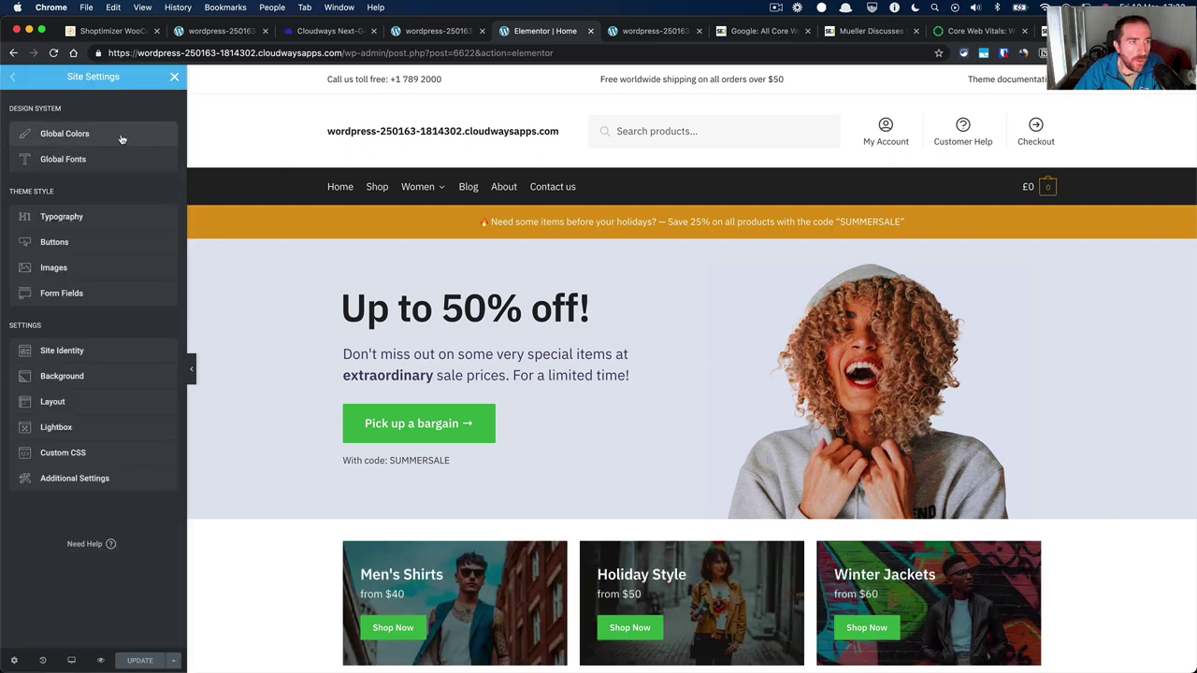
click(146, 172)
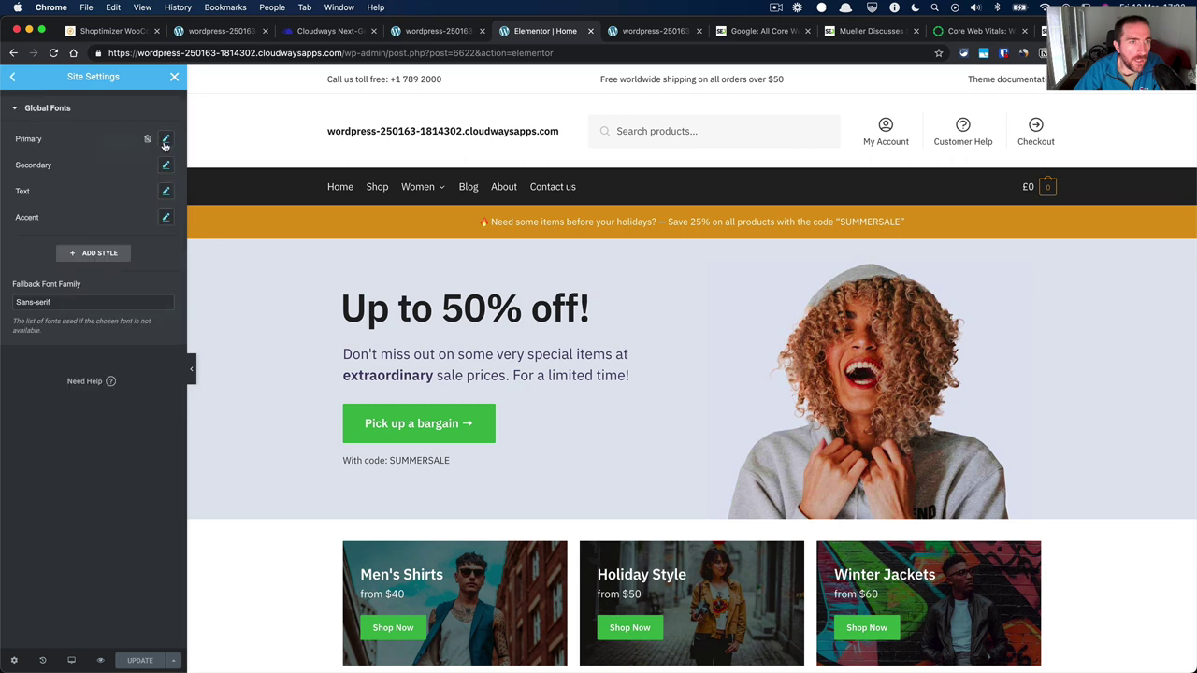
Set the Primary global font's family to Default.
click(165, 140)
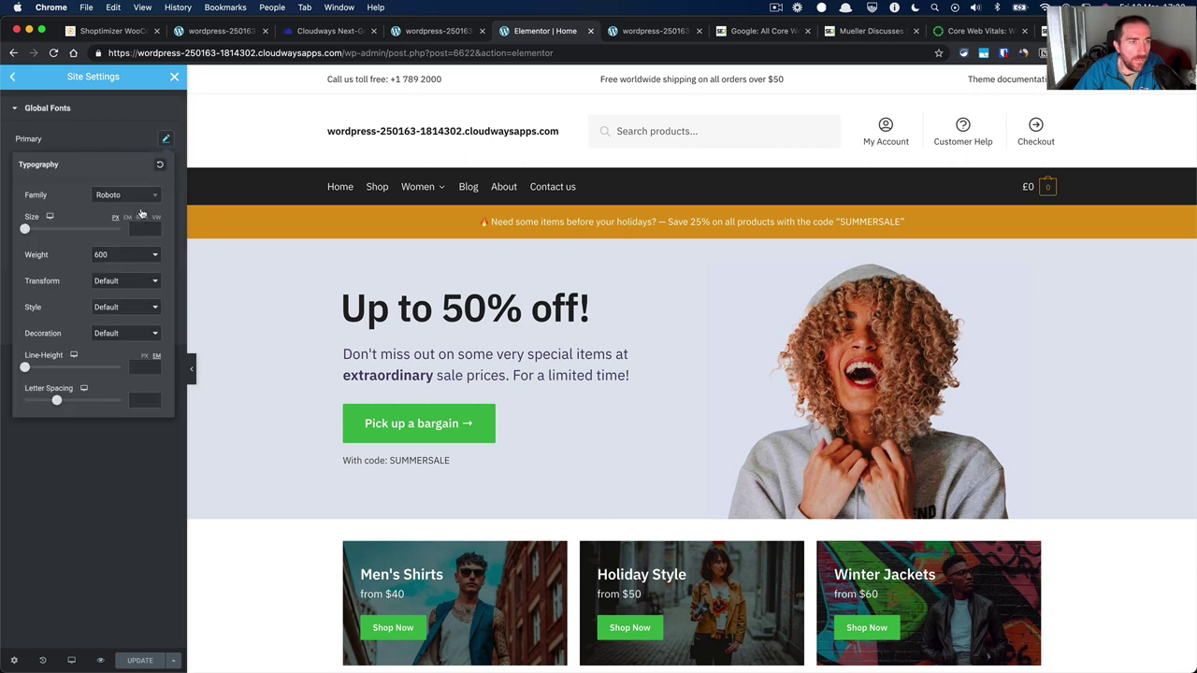
click(131, 195)
scroll(130, 266, up, 3)
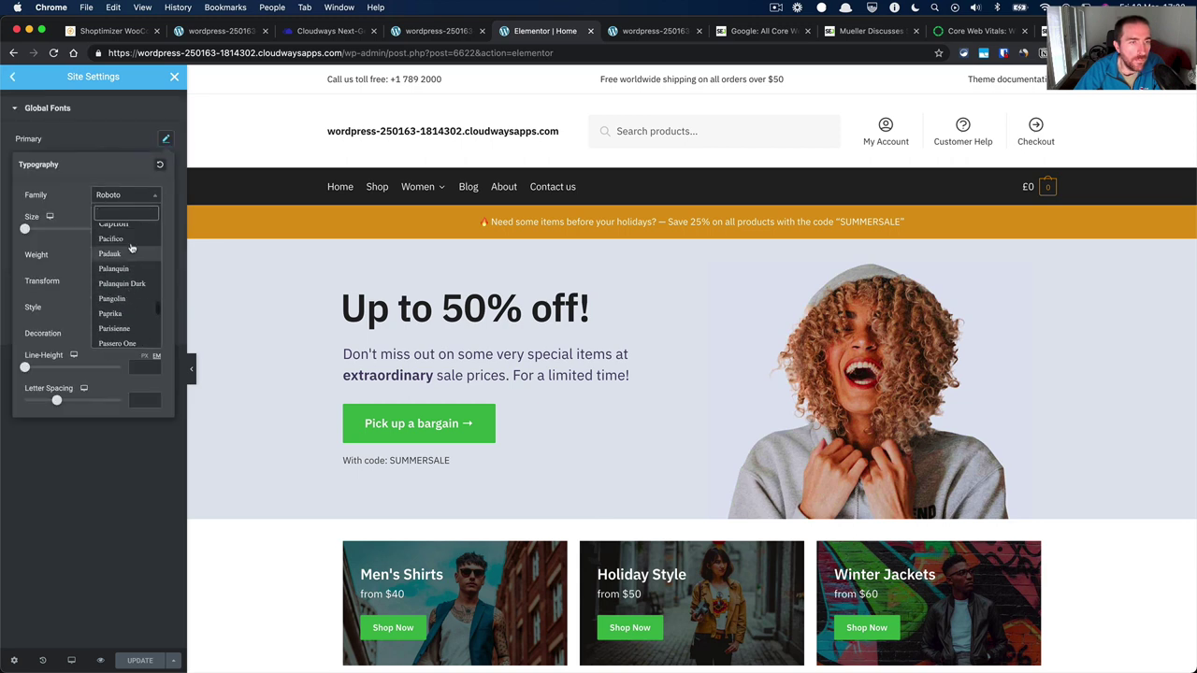
drag(158, 305, 156, 228)
click(127, 230)
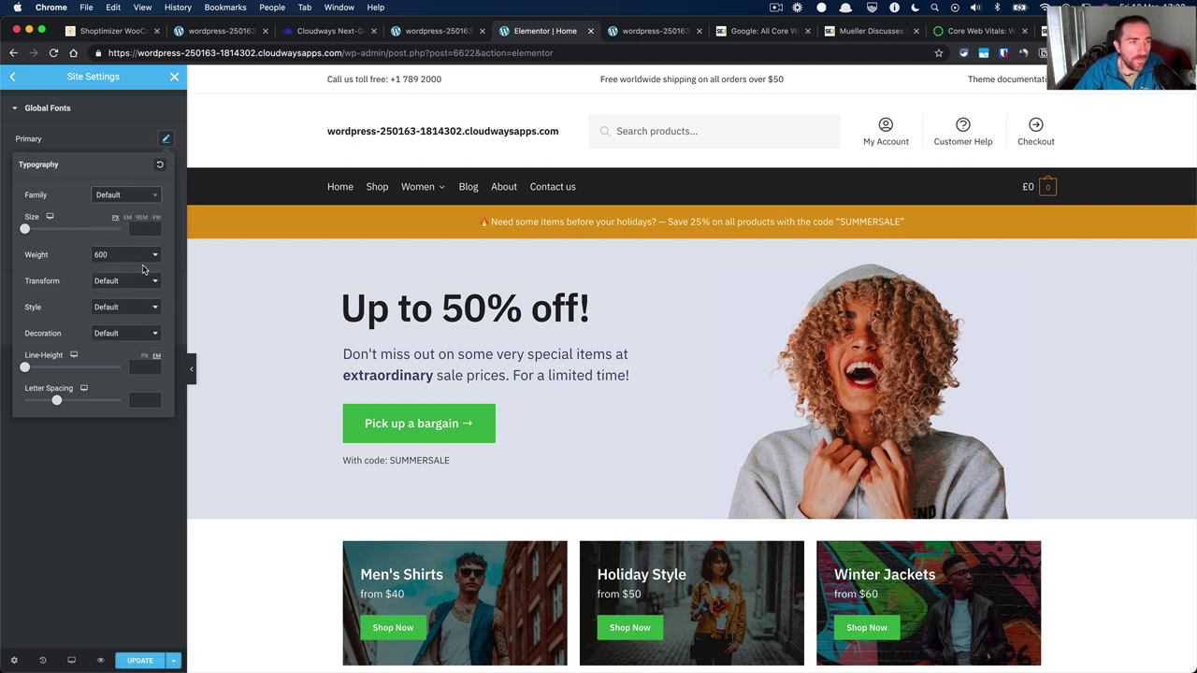
click(165, 139)
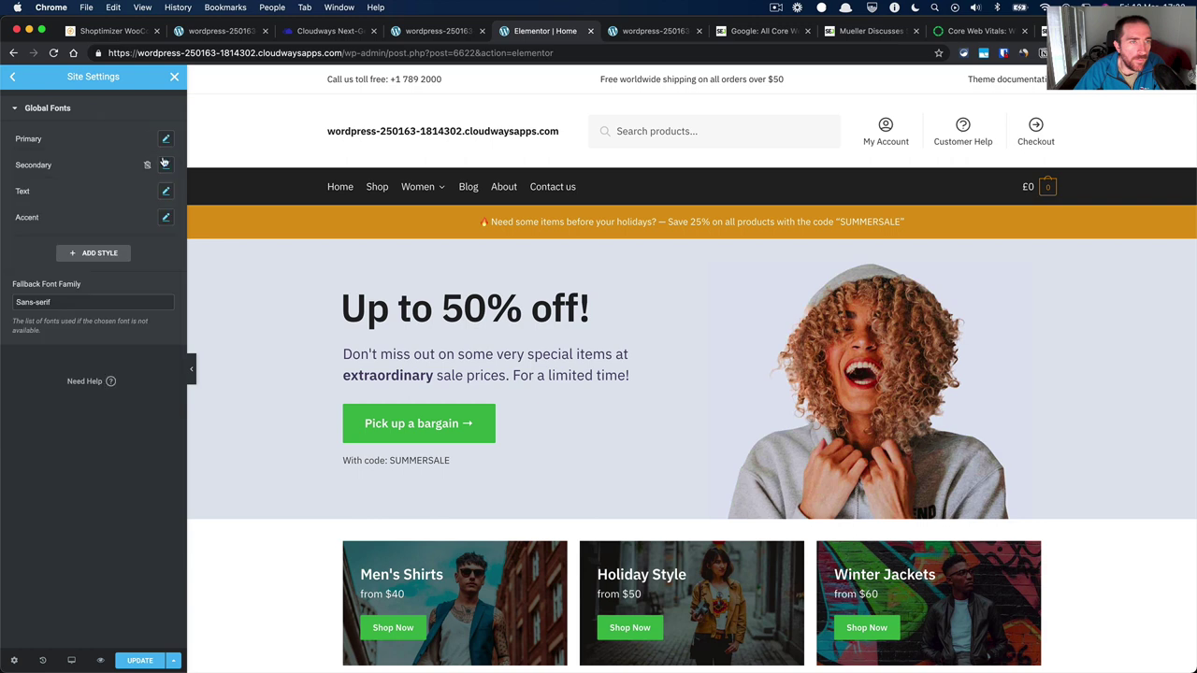
Set the Secondary global font's family to Default.
click(167, 166)
click(127, 226)
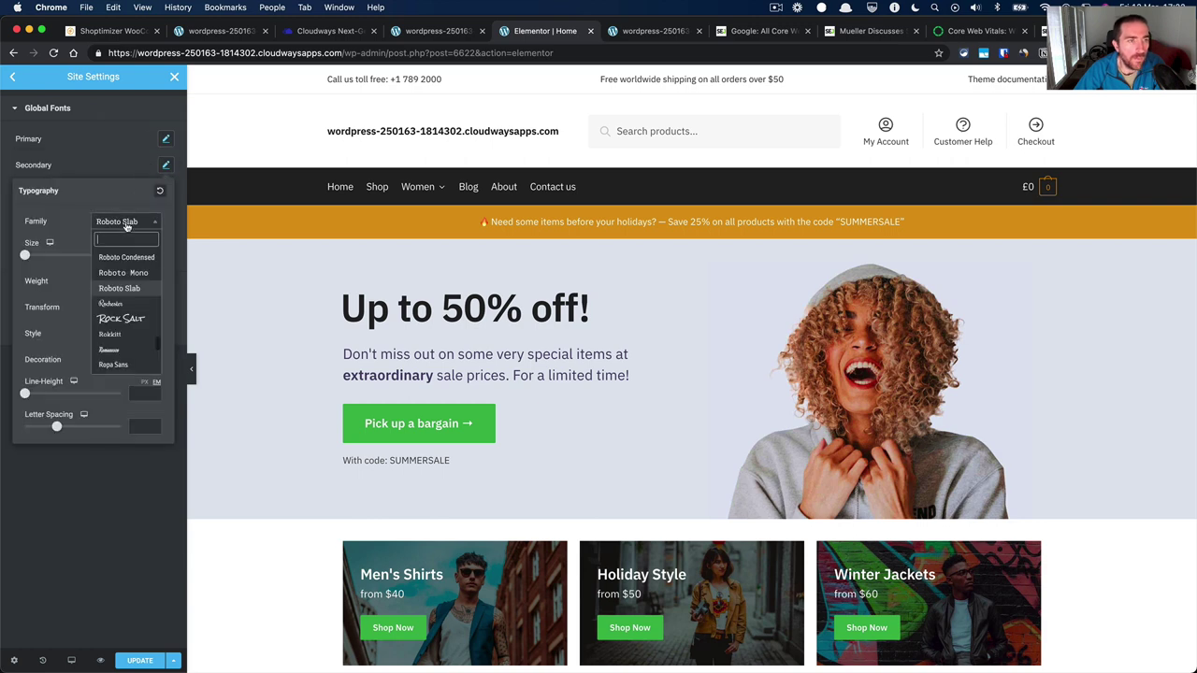
text(def)
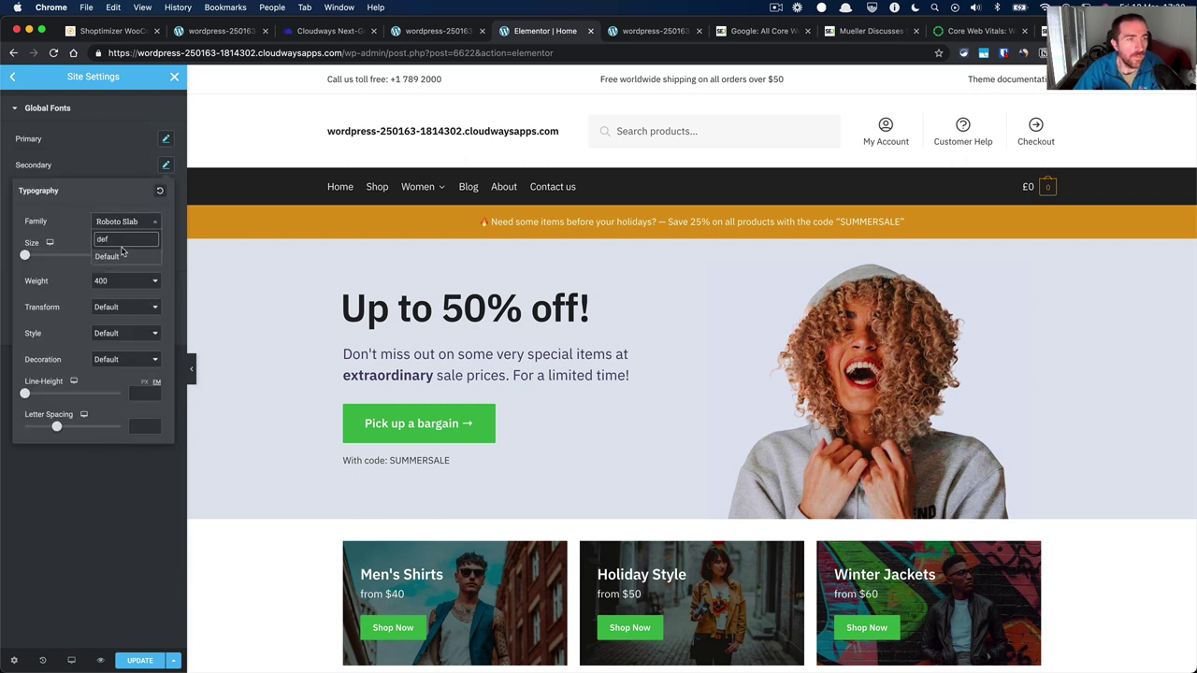
click(109, 256)
click(165, 167)
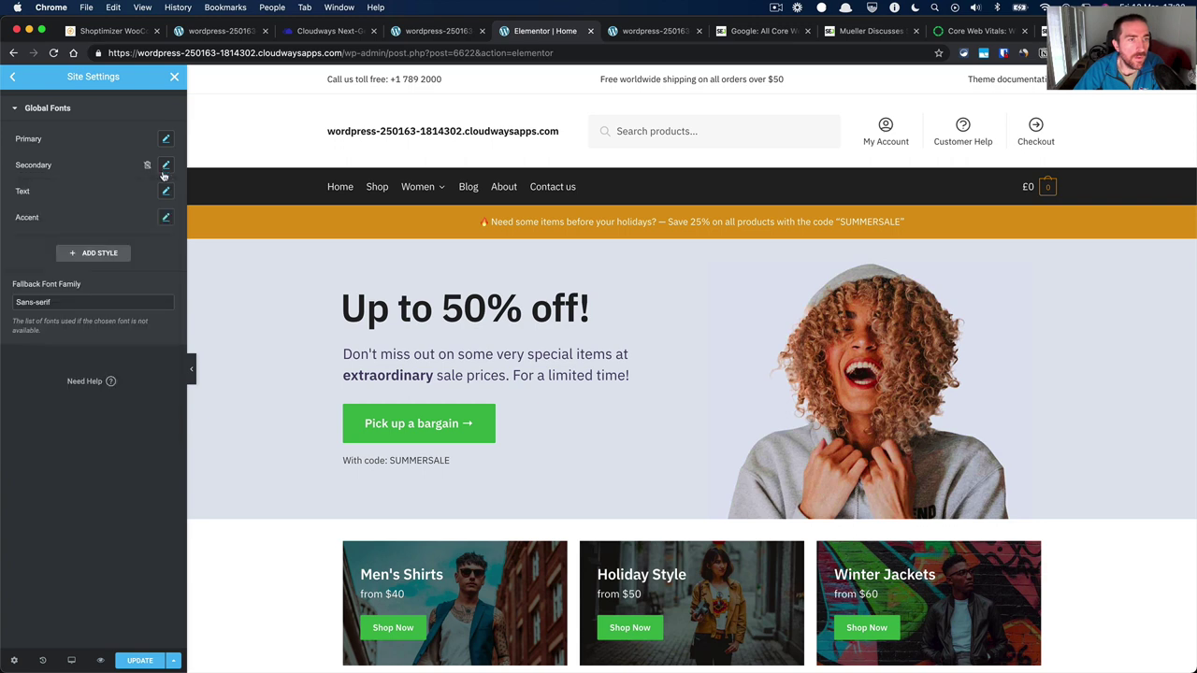
Set the Text global font's family to Default.
click(167, 192)
click(135, 249)
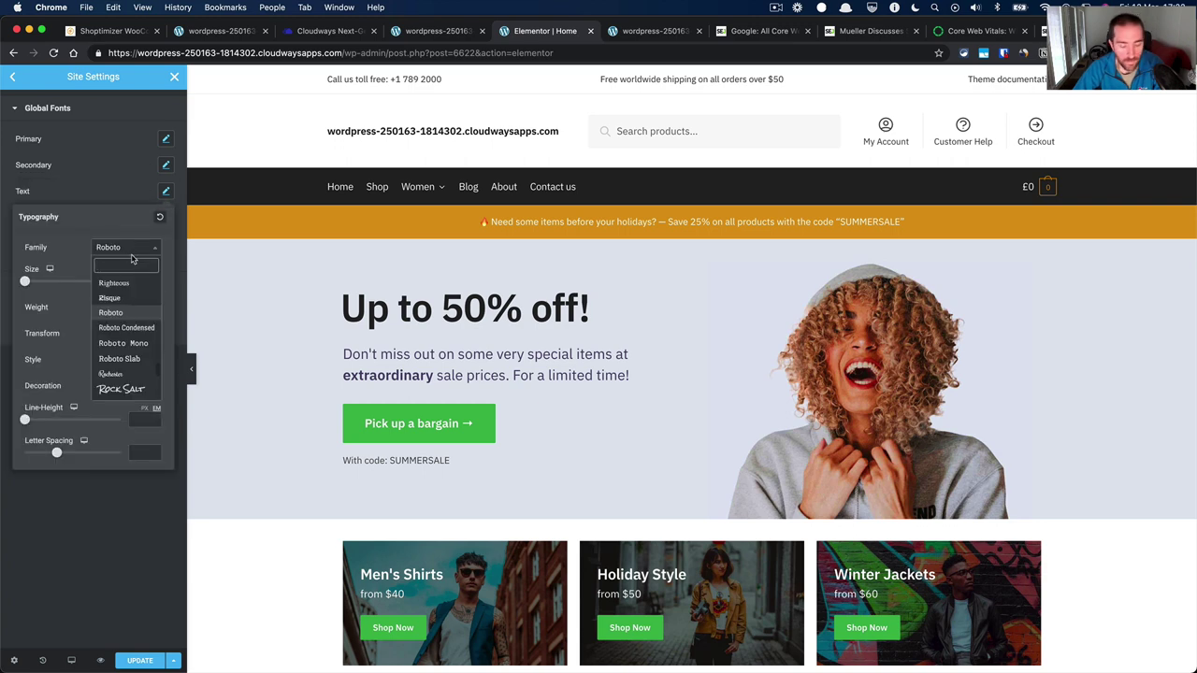
text(def)
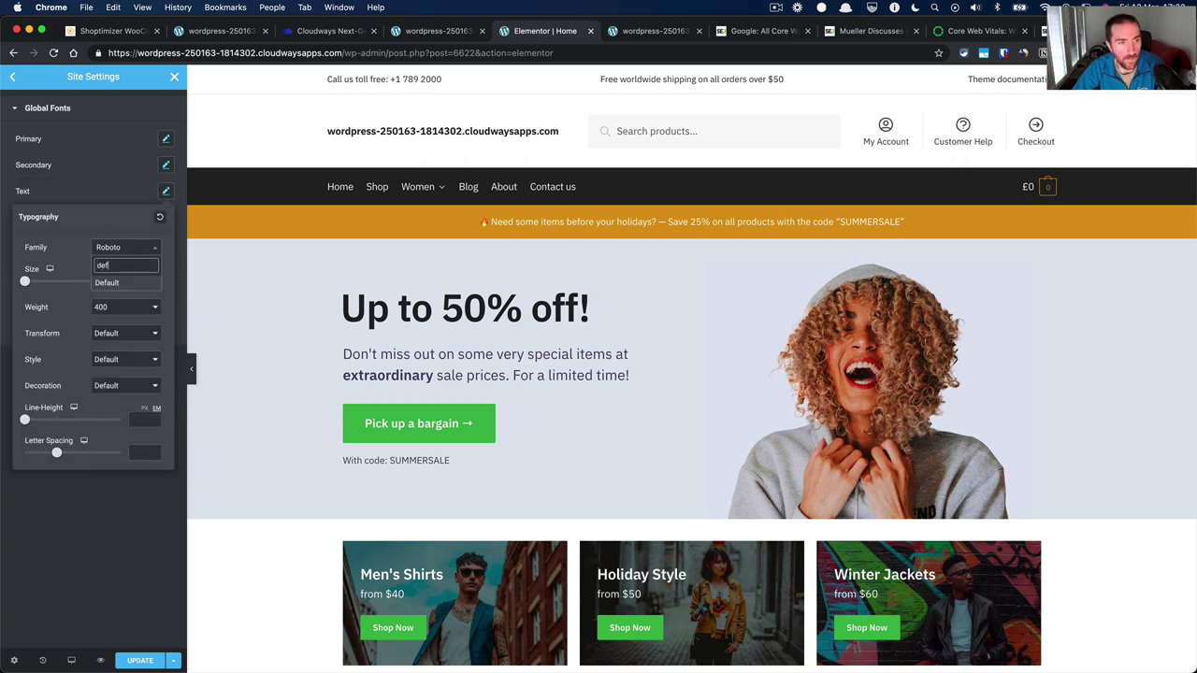
click(123, 283)
click(165, 193)
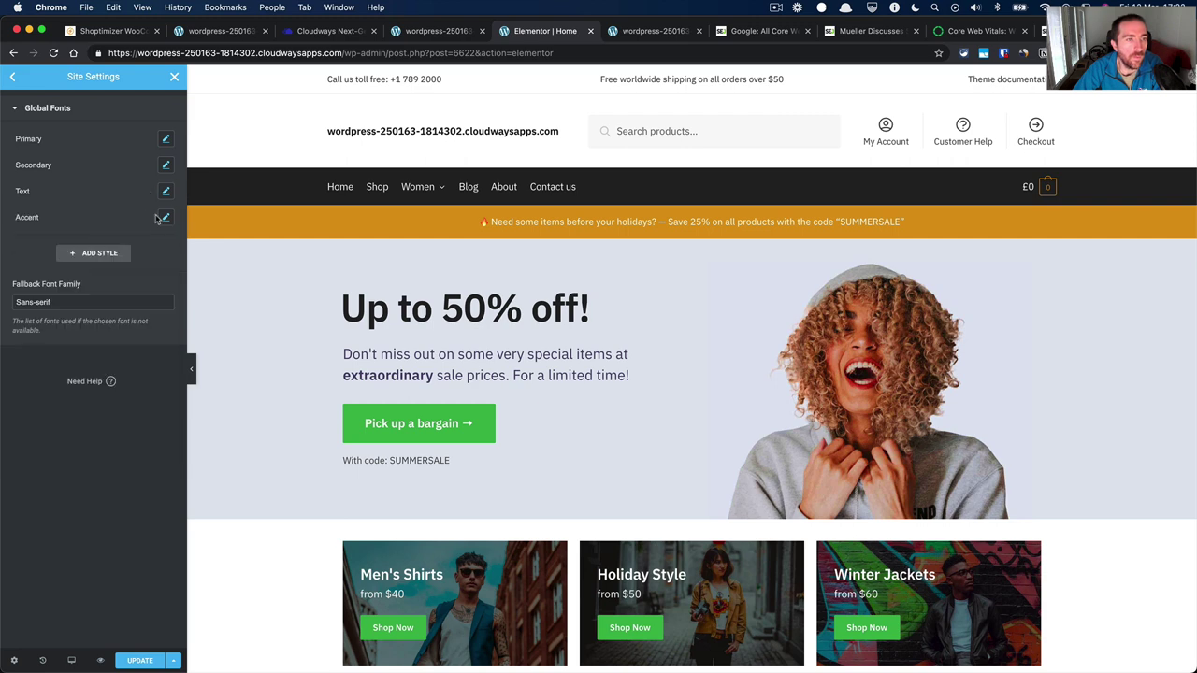
Set the Accent global font's family to Default, save the site settings and return to the editor.
click(164, 219)
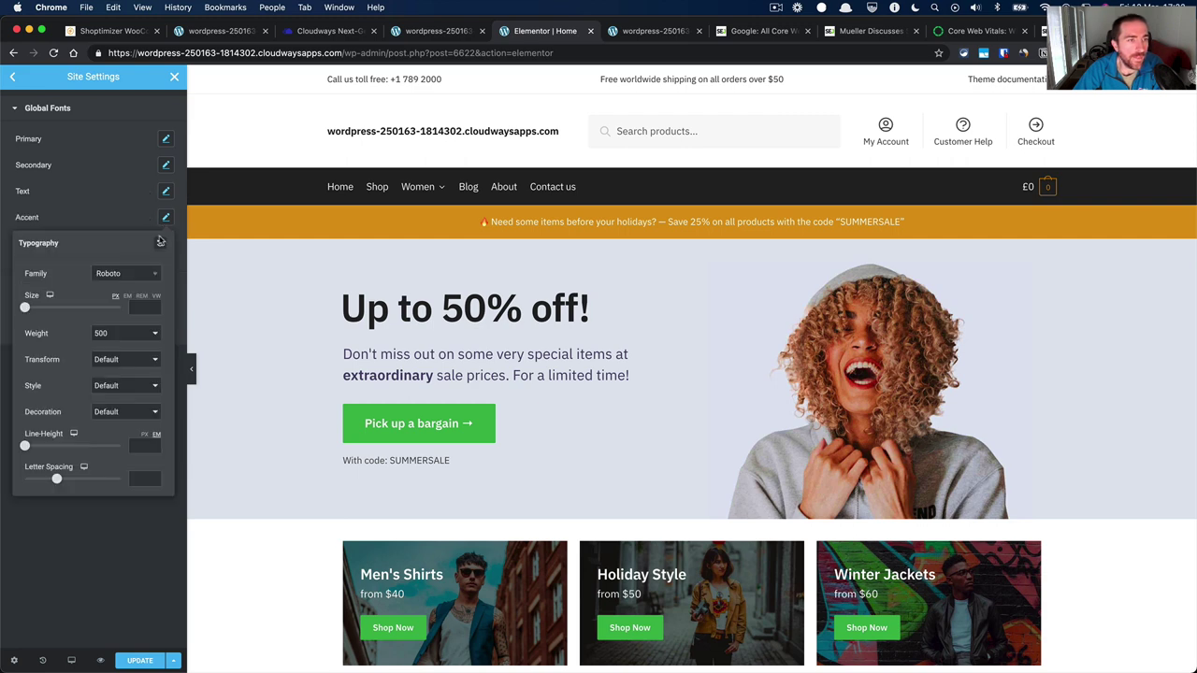
click(146, 278)
text(def)
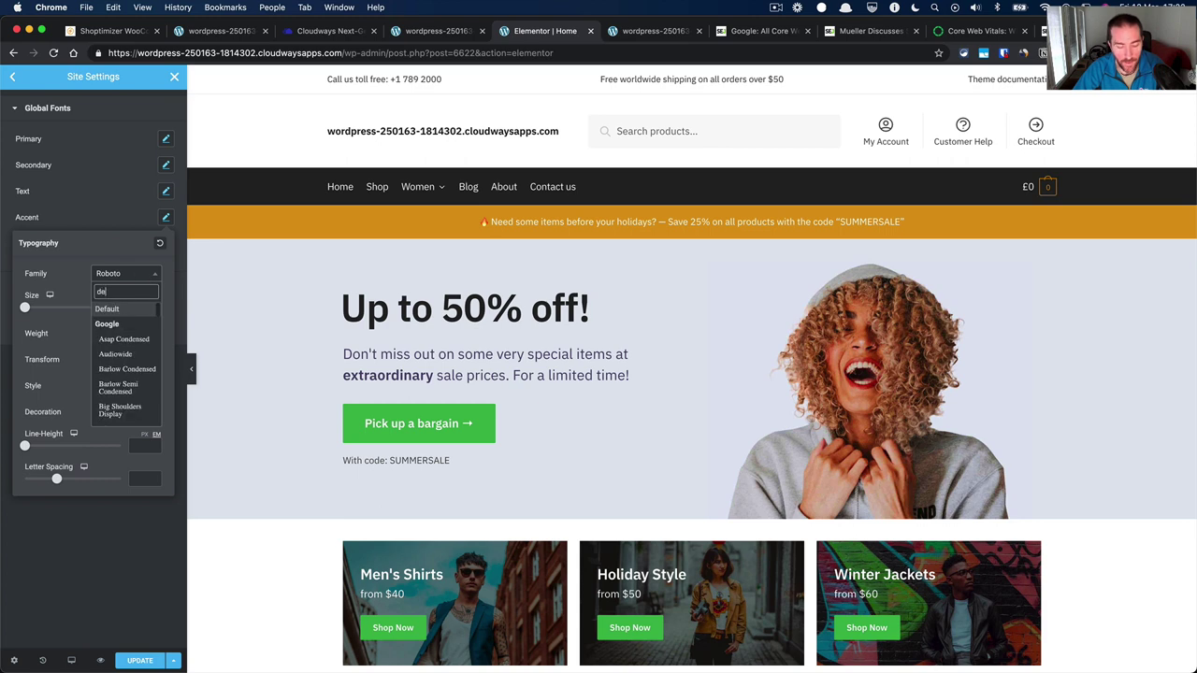
click(108, 309)
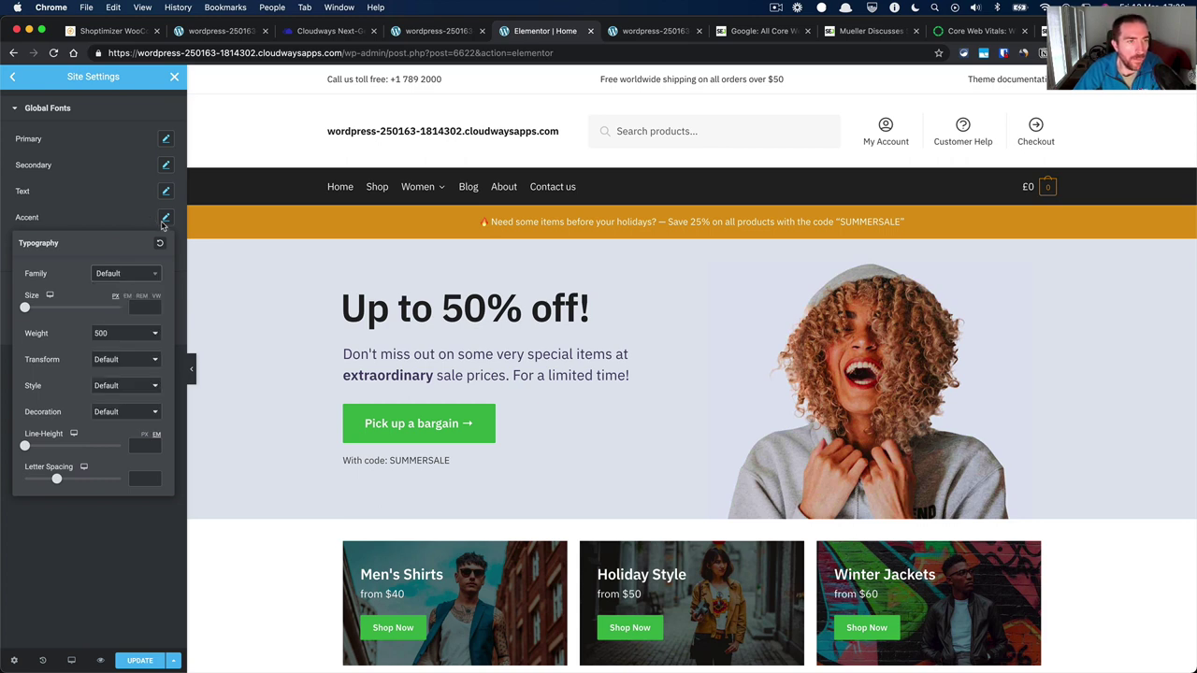
click(166, 191)
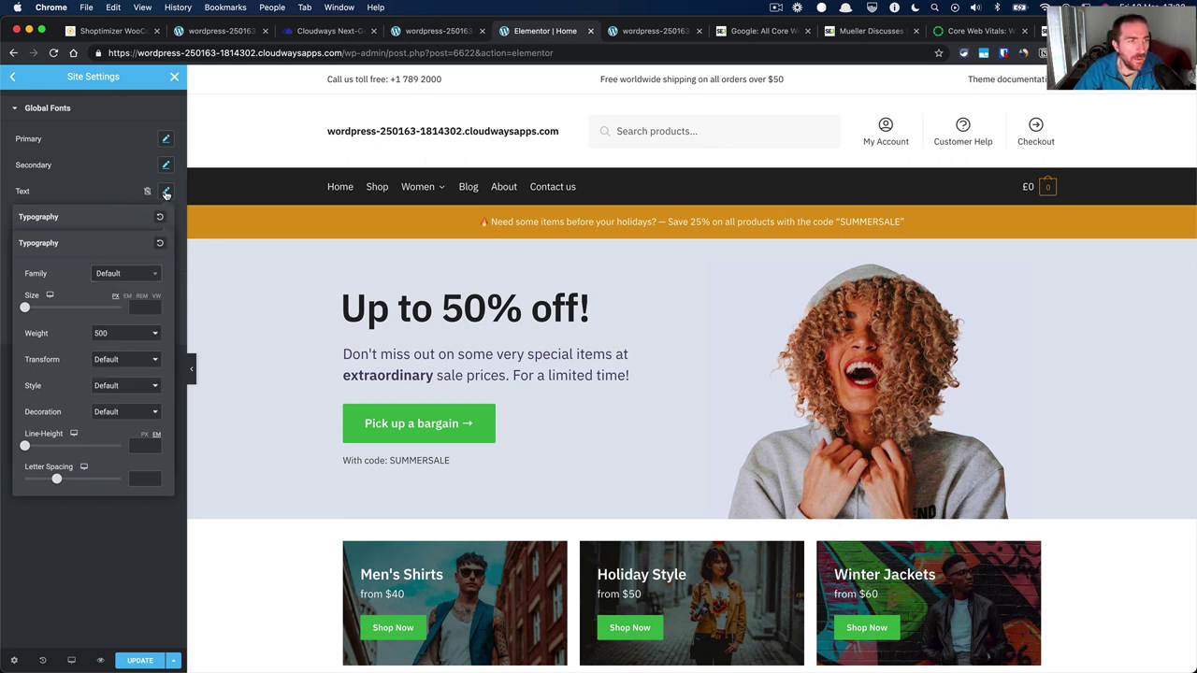
click(134, 203)
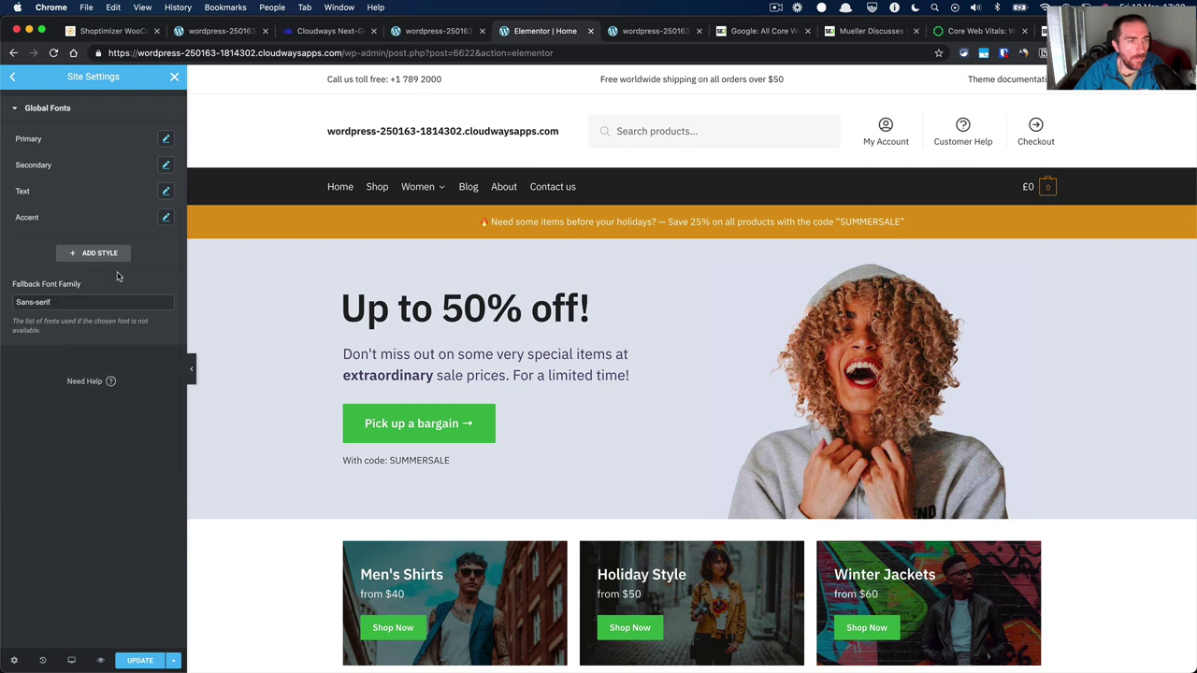
click(140, 661)
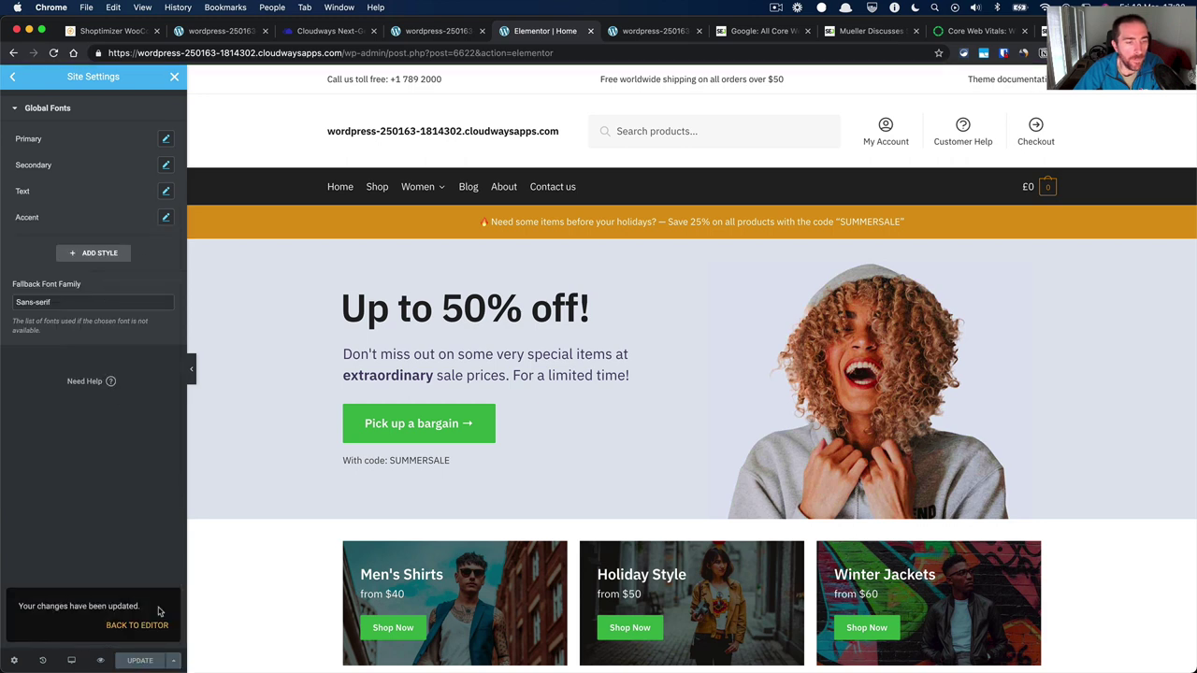
click(146, 625)
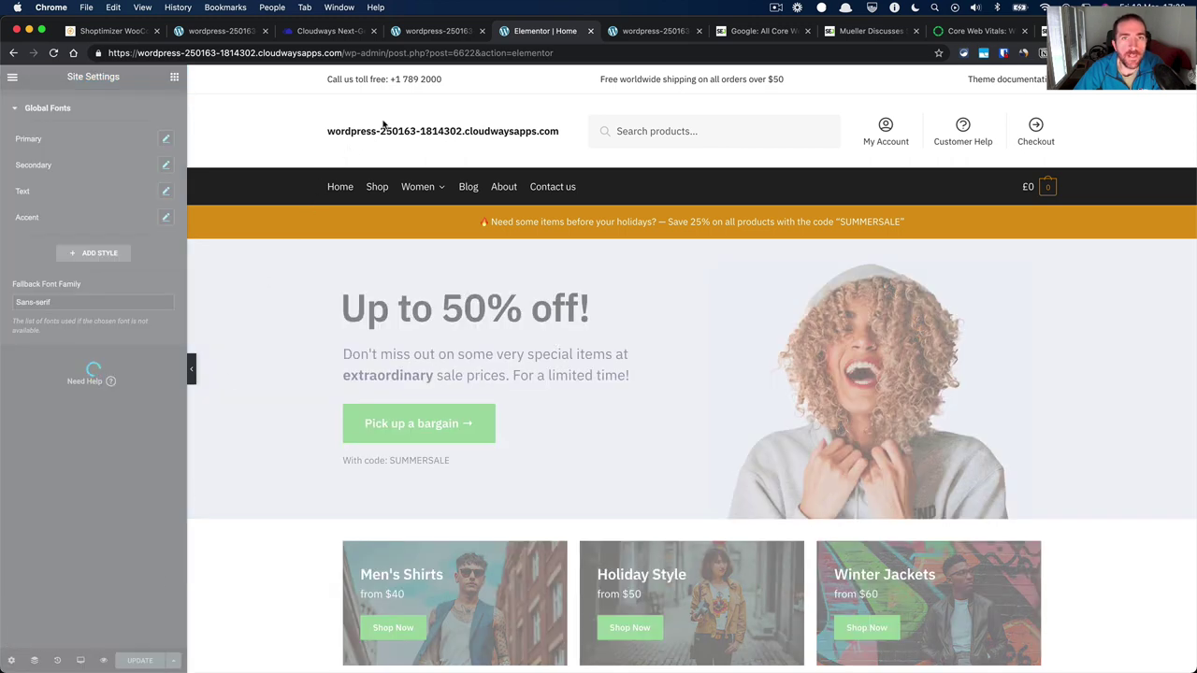
click(776, 9)
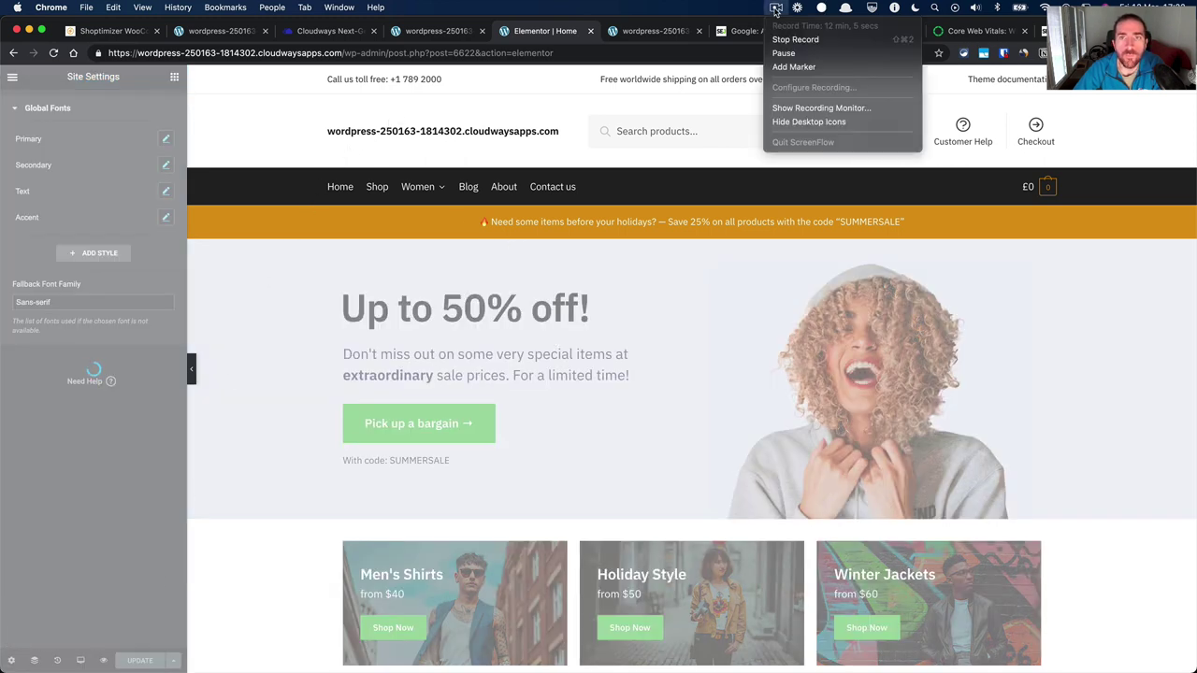
click(785, 53)
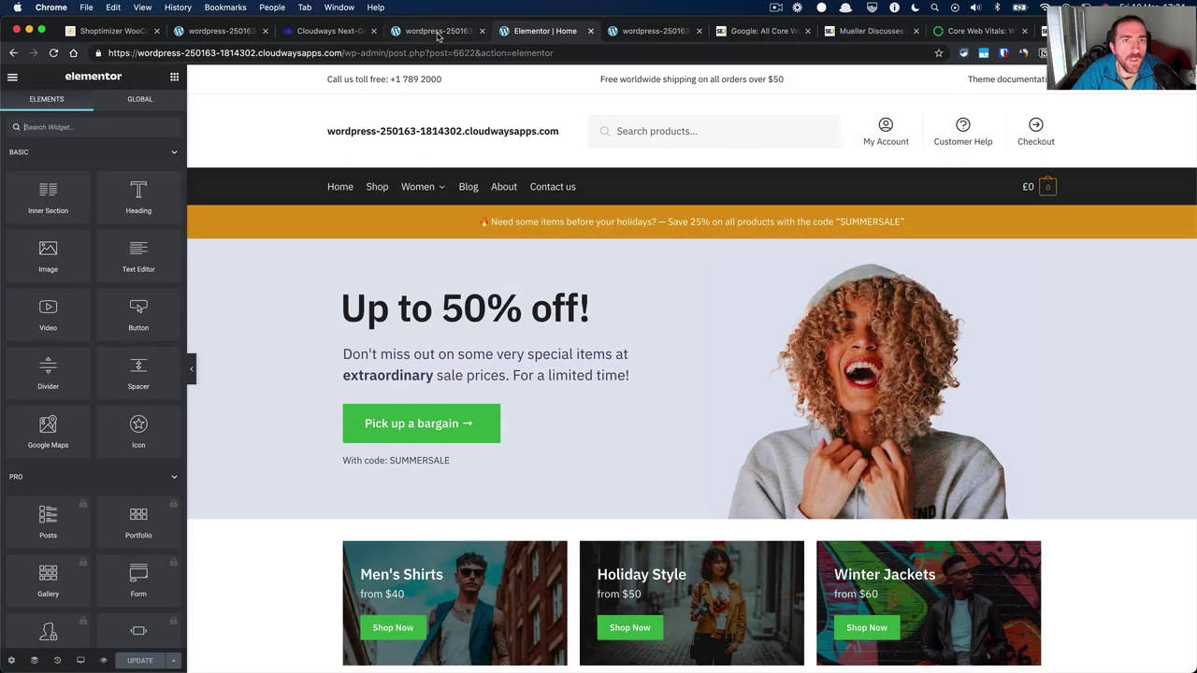
Switch to the browser tab with the site's old front page, go to its dashboard and open the theme Customizer.
click(439, 32)
mouse_move(105, 83)
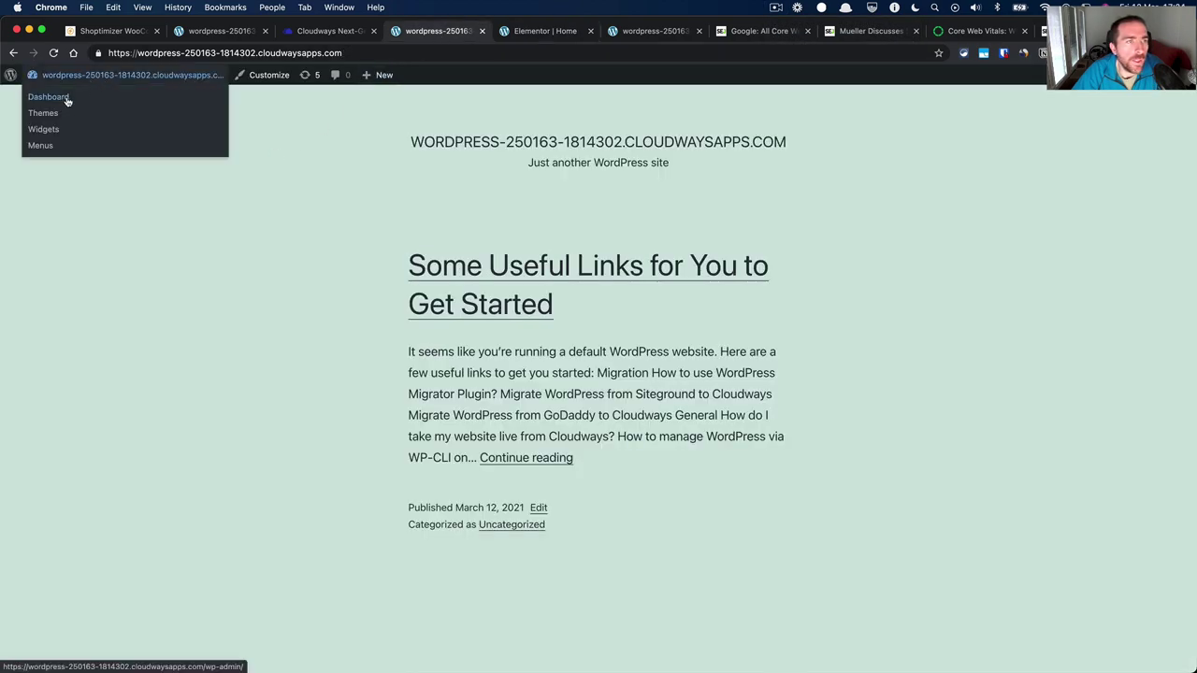
click(63, 100)
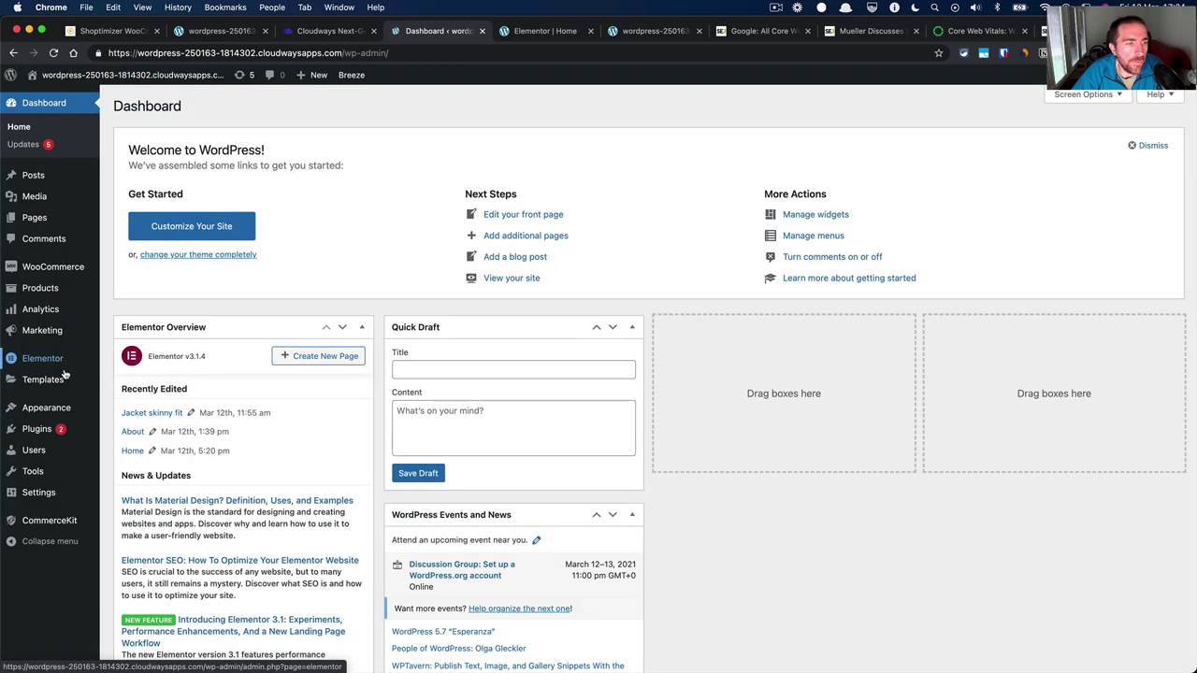
mouse_move(62, 412)
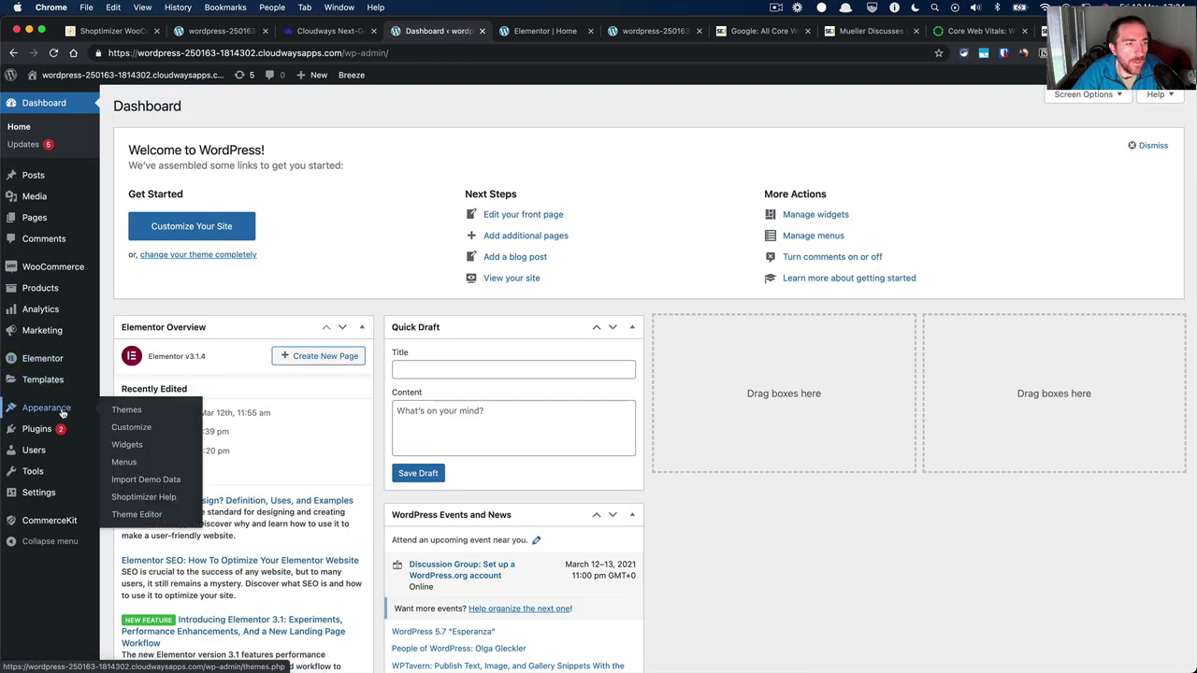
click(133, 427)
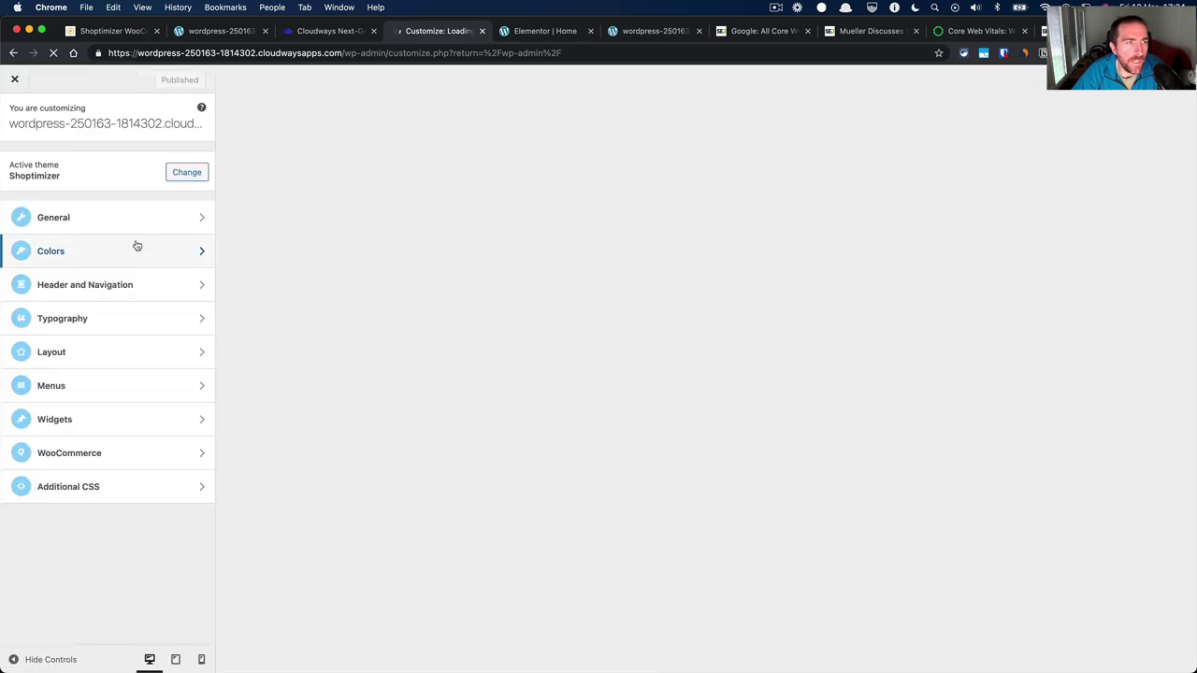
Open the logo selection in the Customizer's Site Identity settings and upload logo_reduced.png.
click(114, 225)
click(104, 166)
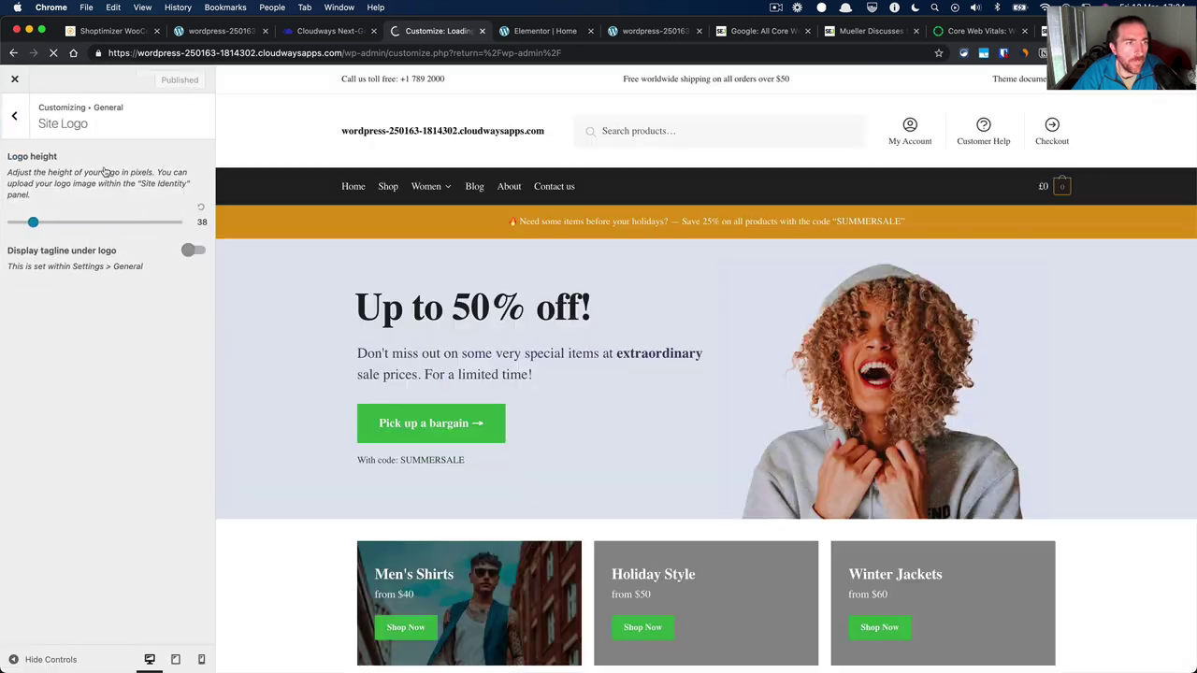
mouse_move(3, 151)
click(15, 115)
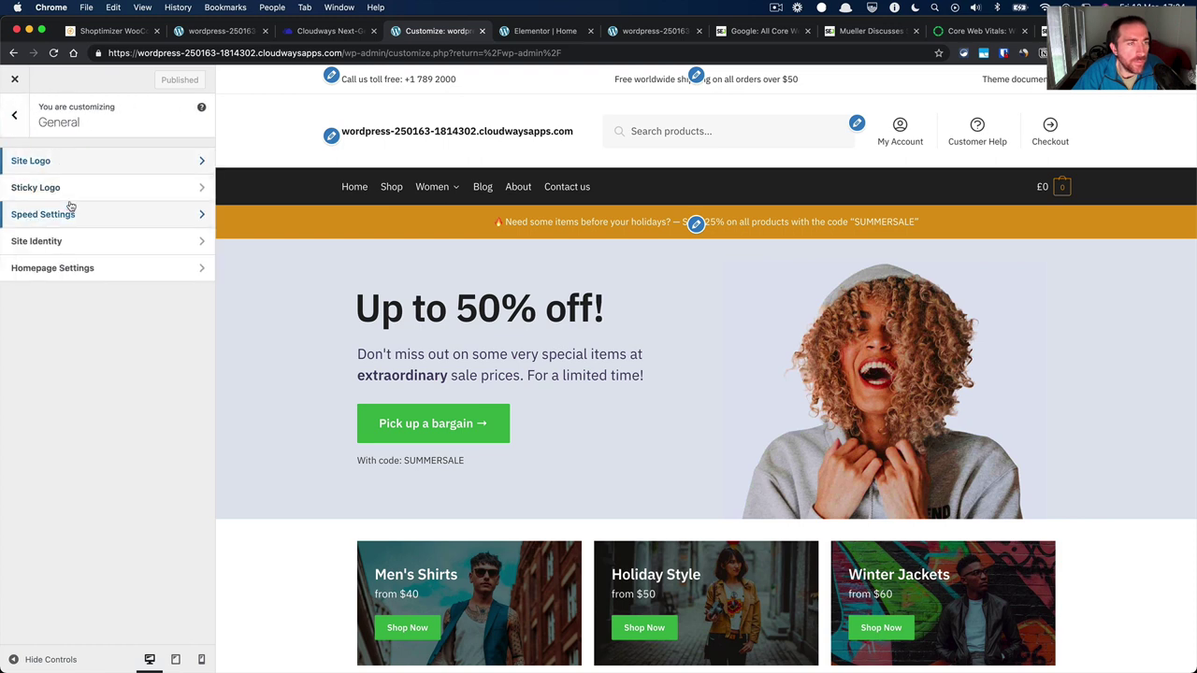
click(71, 242)
click(110, 180)
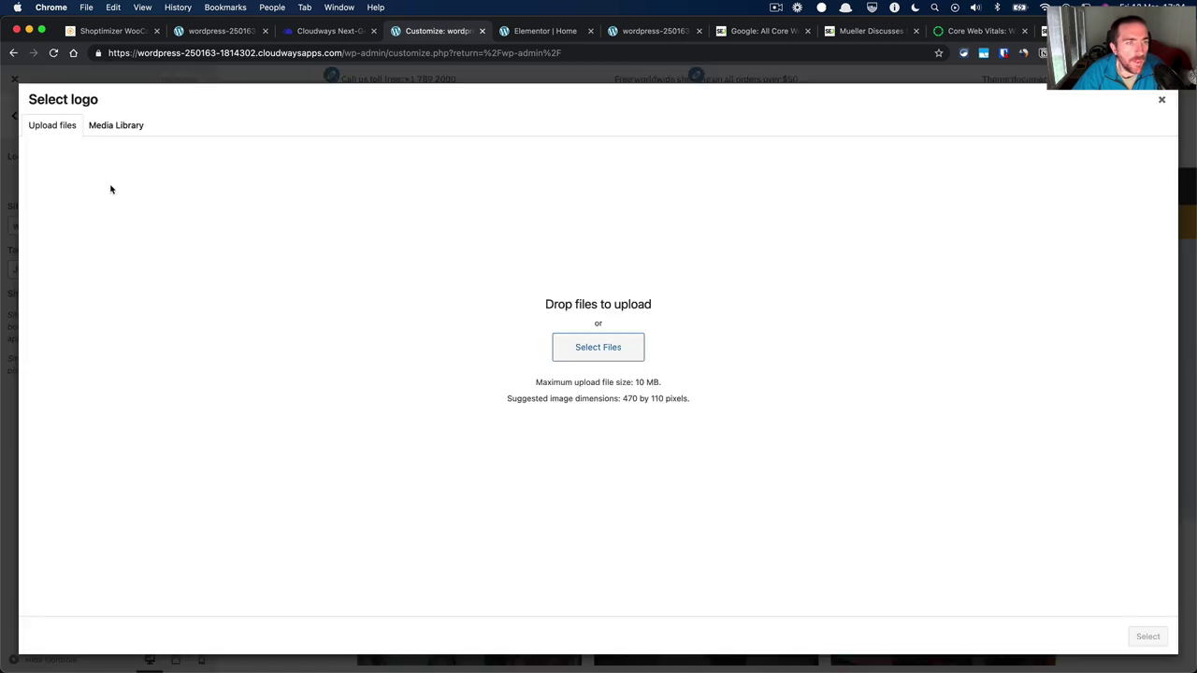
click(588, 344)
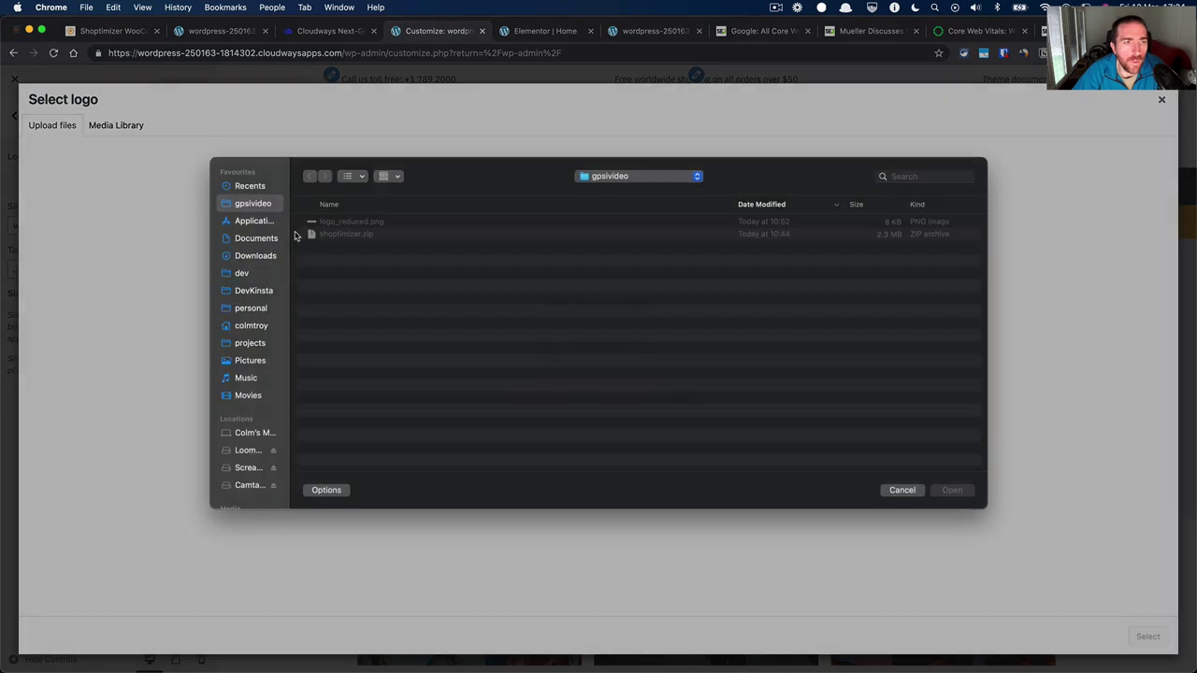
double_click(350, 235)
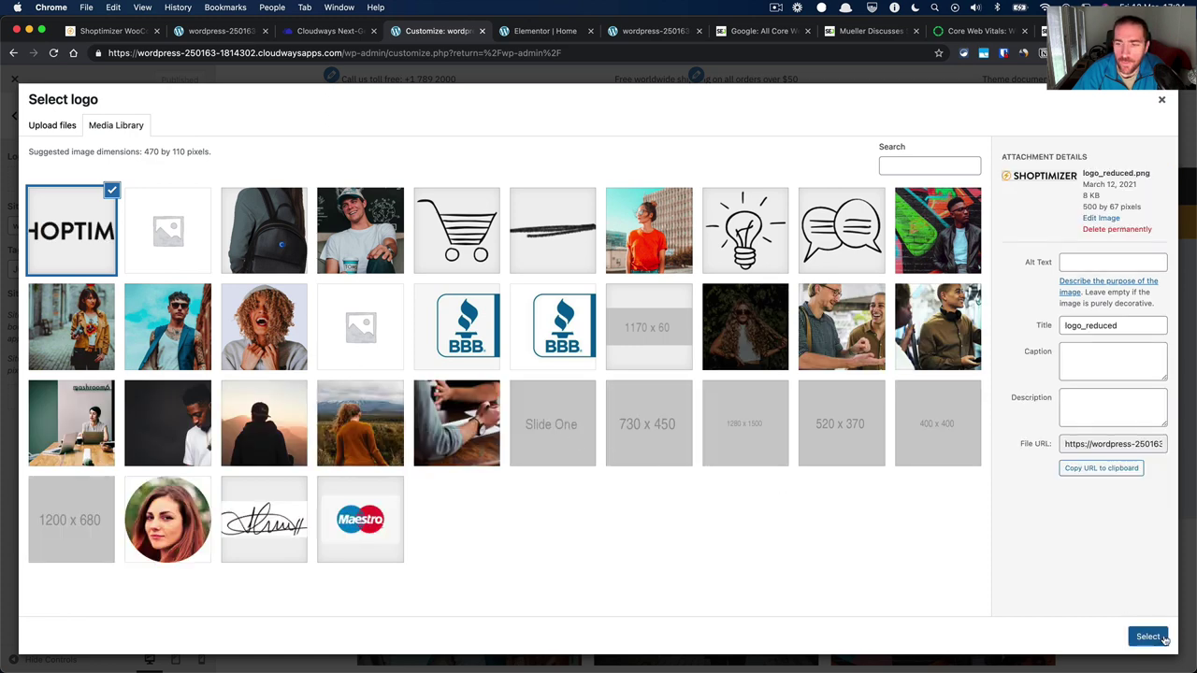
Use the uploaded image as the site logo without cropping it and publish the change.
click(1148, 637)
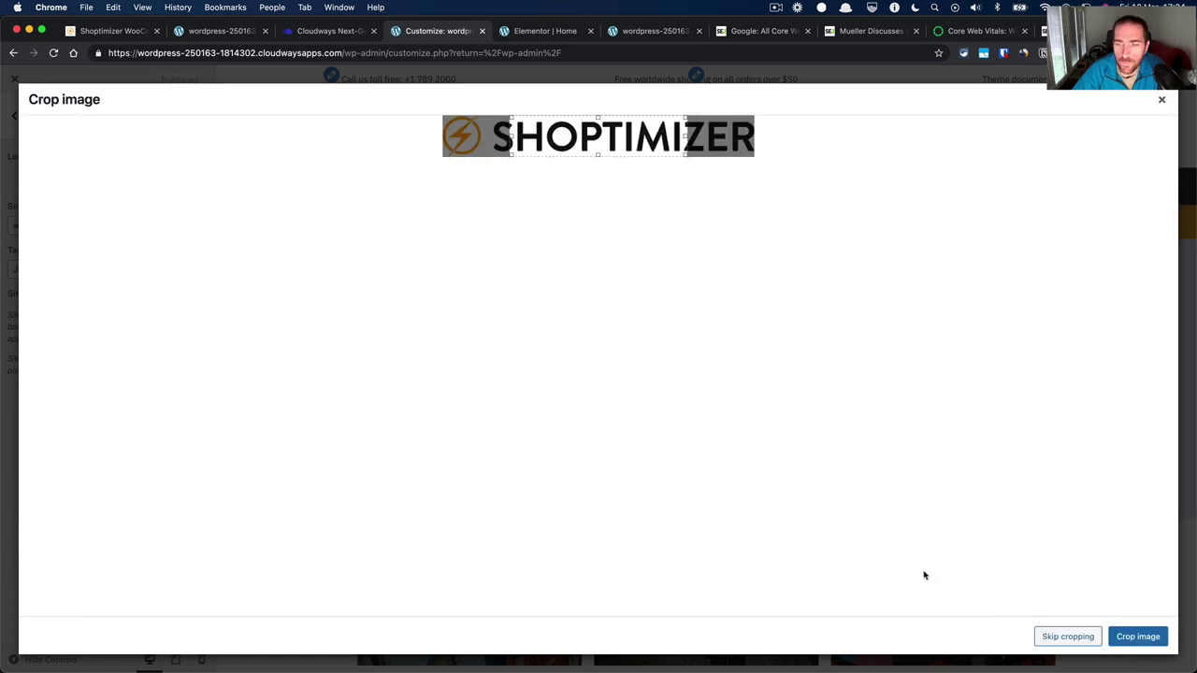
click(1064, 636)
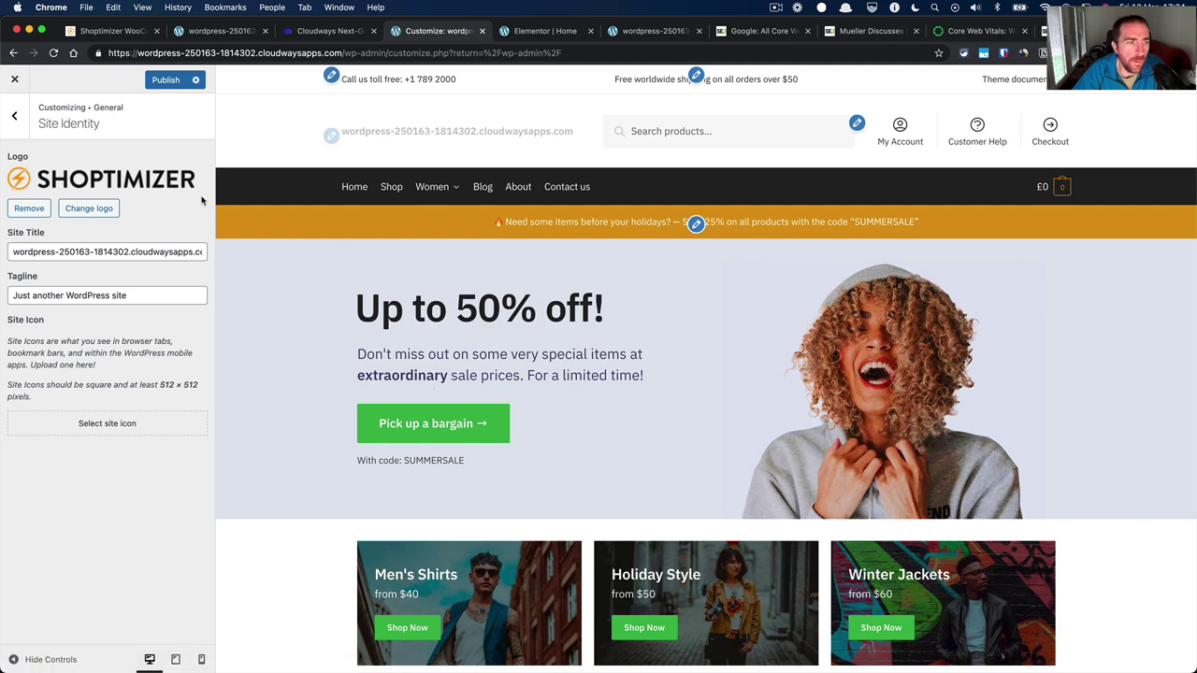
click(151, 84)
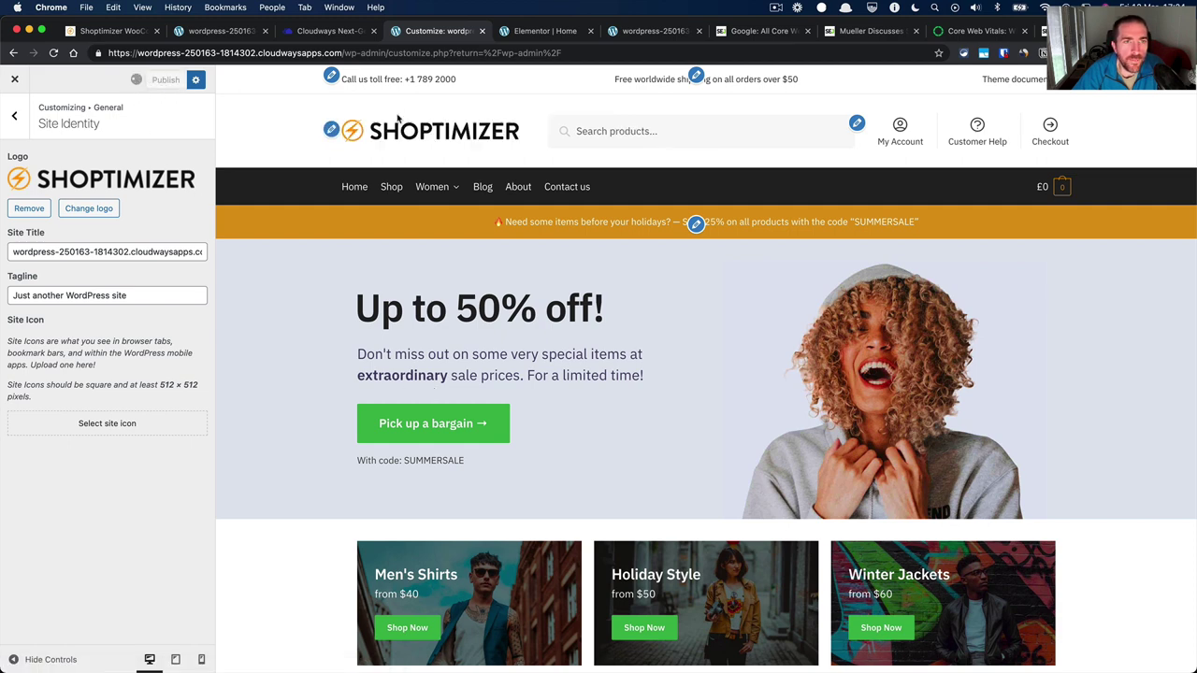
Switch to the browser tab with the Elementor editor and load the site's front page there by shortening the address to the domain.
click(515, 36)
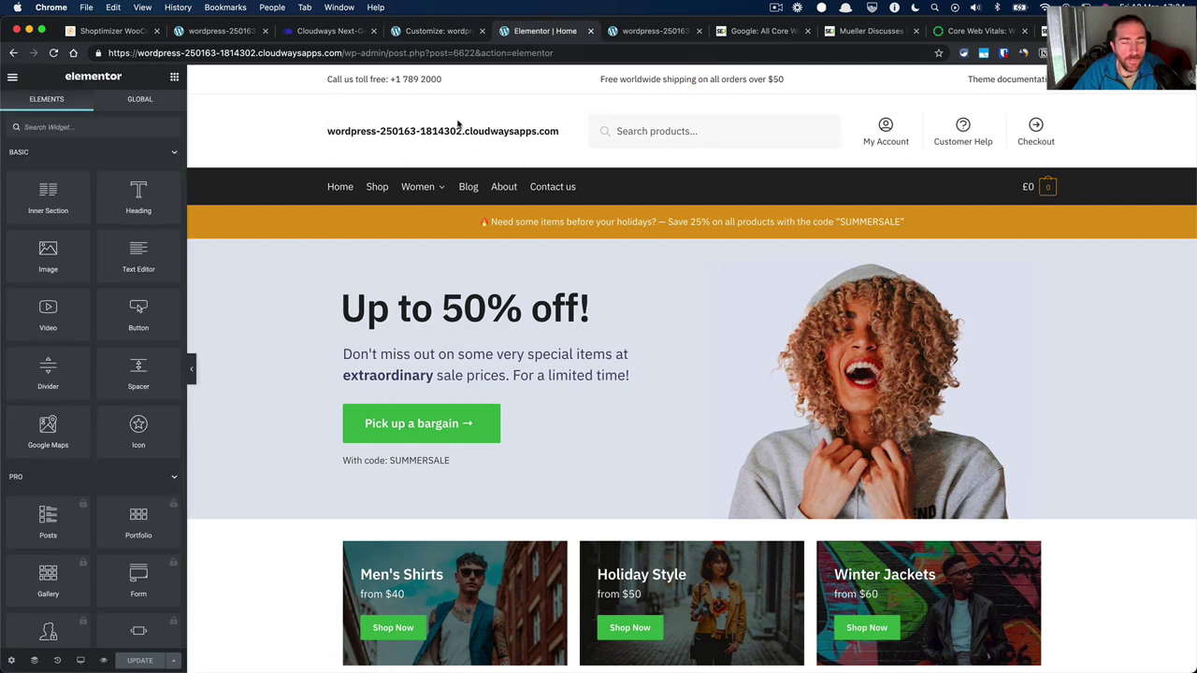
key(super+l)
key(shift+alt+Left)
key(shift+alt+Left)
key(shift+alt+Left)
key(shift+alt+Left)
key(shift+alt+Left)
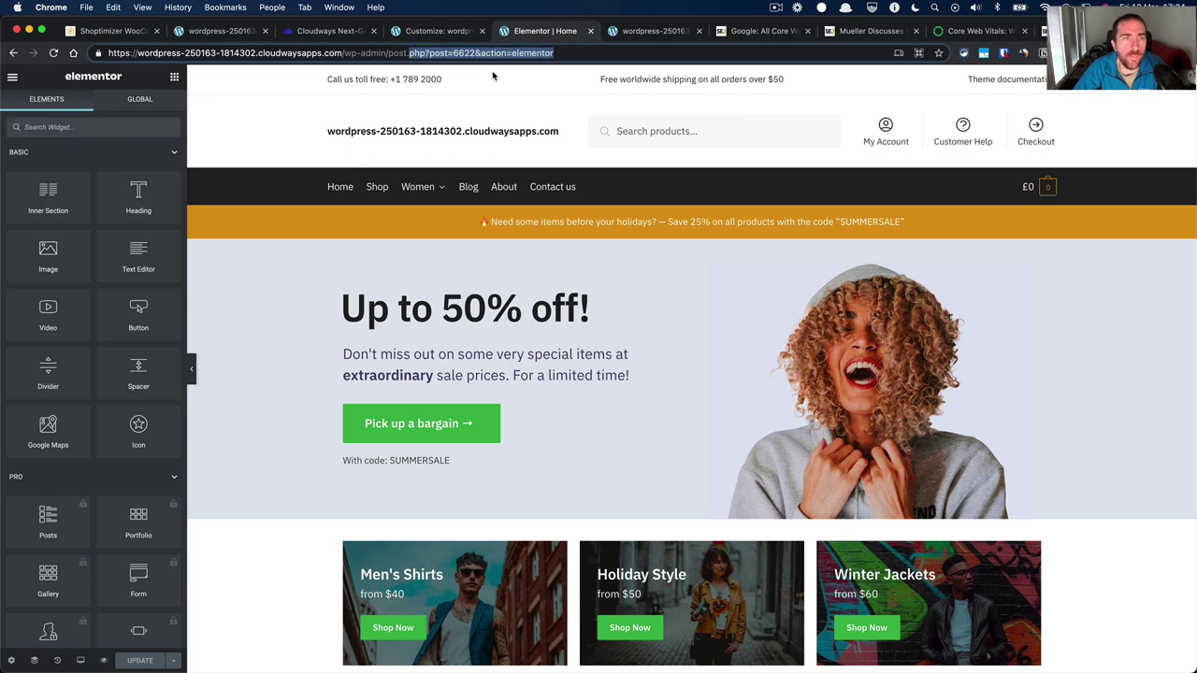
key(BackSpace)
key(Return)
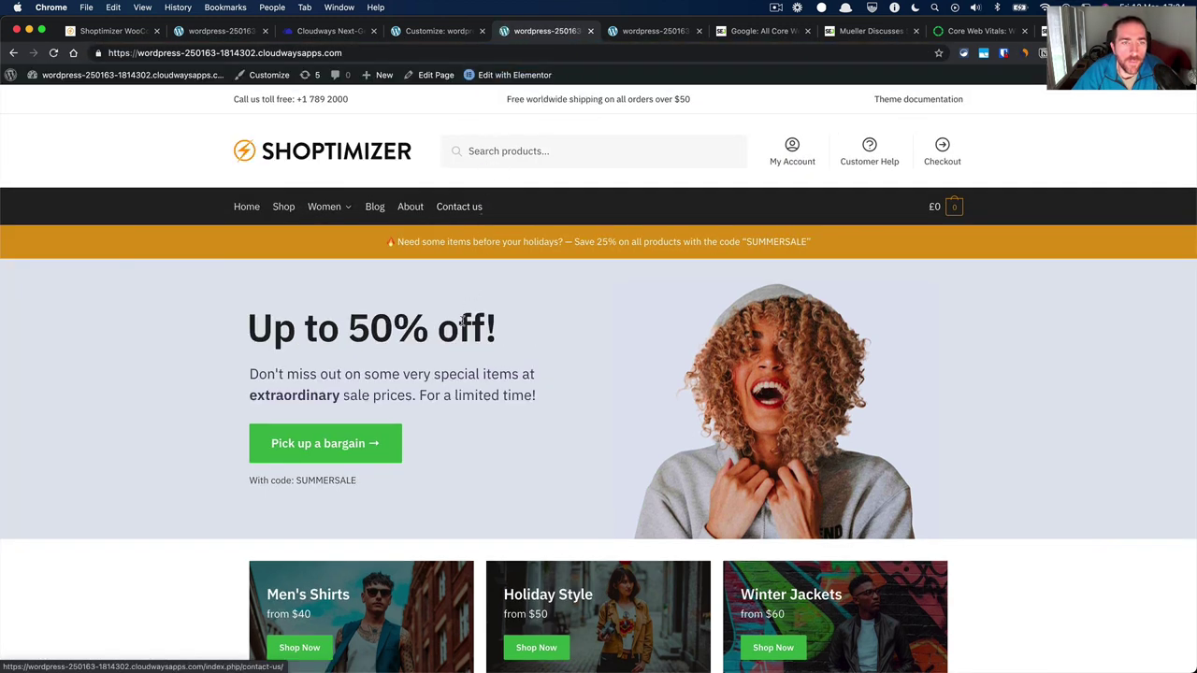
Open the Jogging top product from the latest items and look through its product page.
scroll(463, 324, down, 5)
click(370, 438)
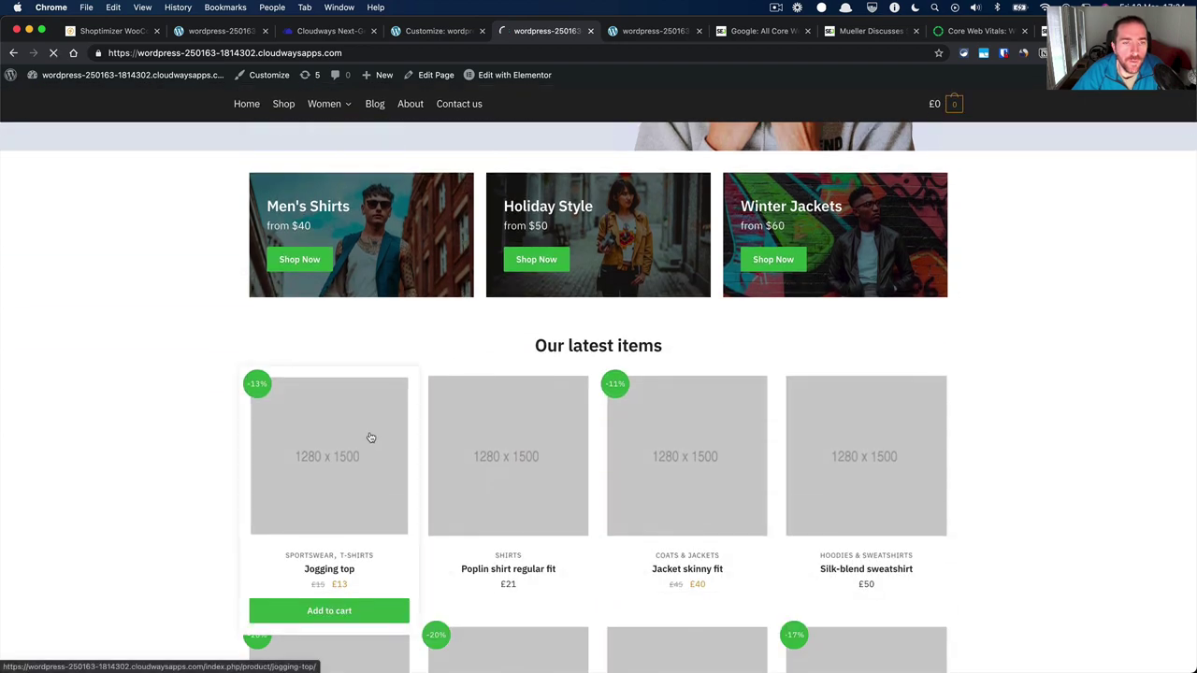
scroll(371, 438, down, 5)
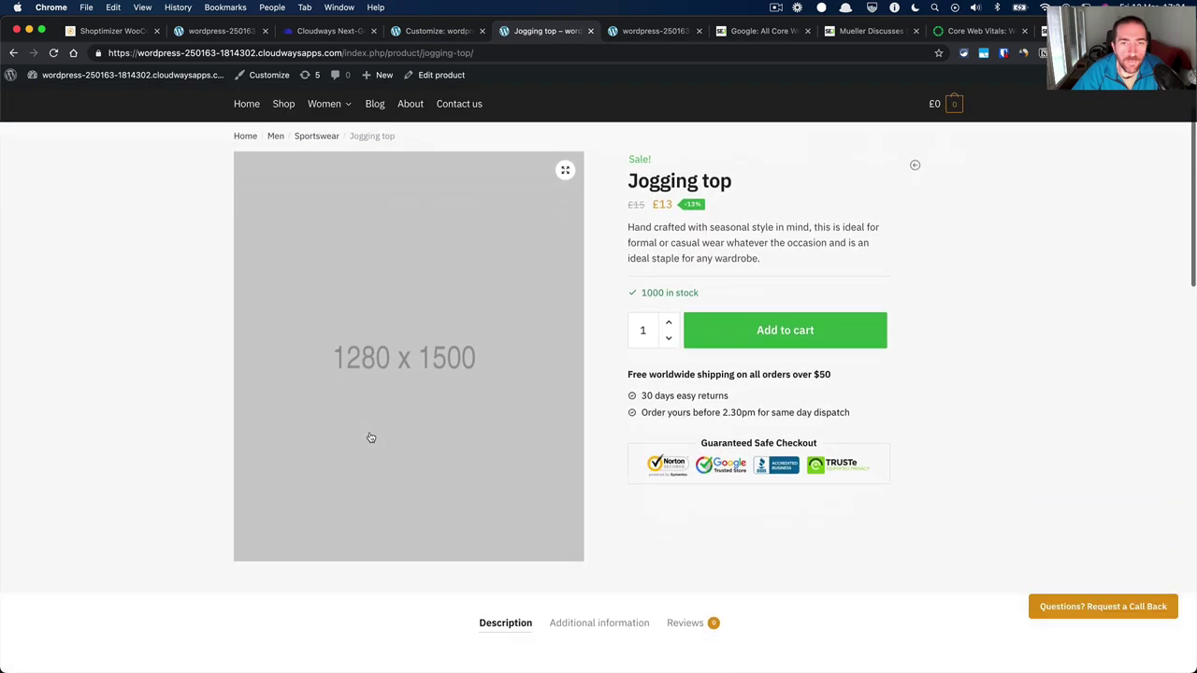
scroll(370, 438, down, 10)
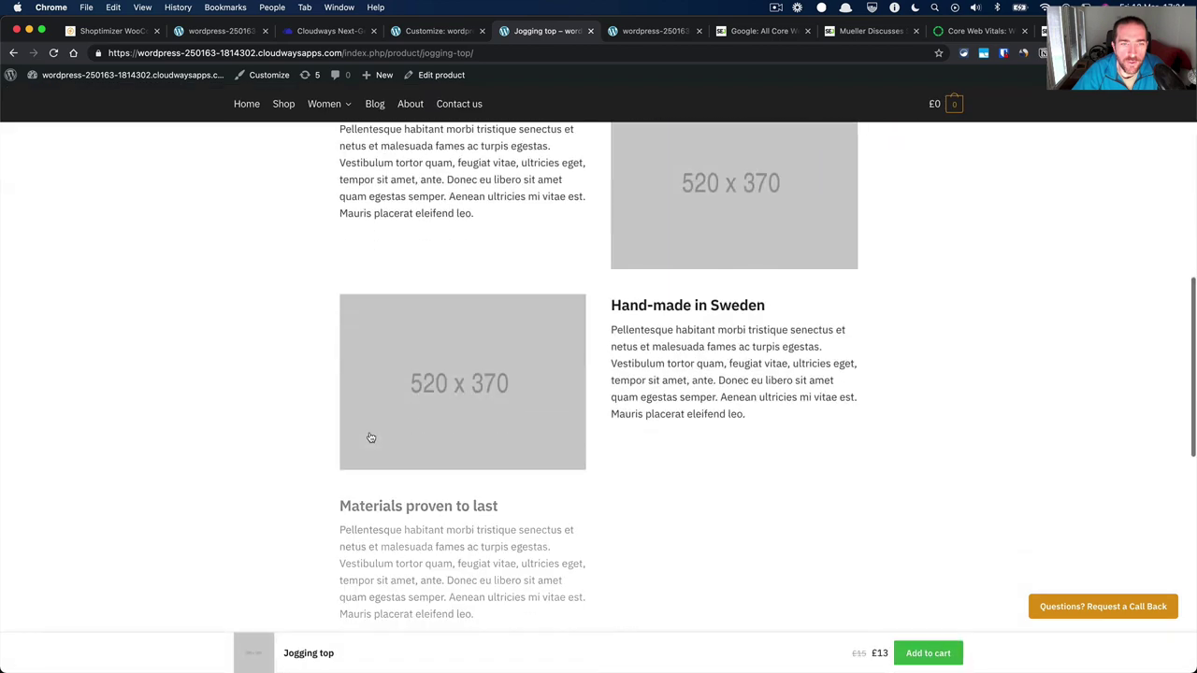
scroll(371, 438, up, 15)
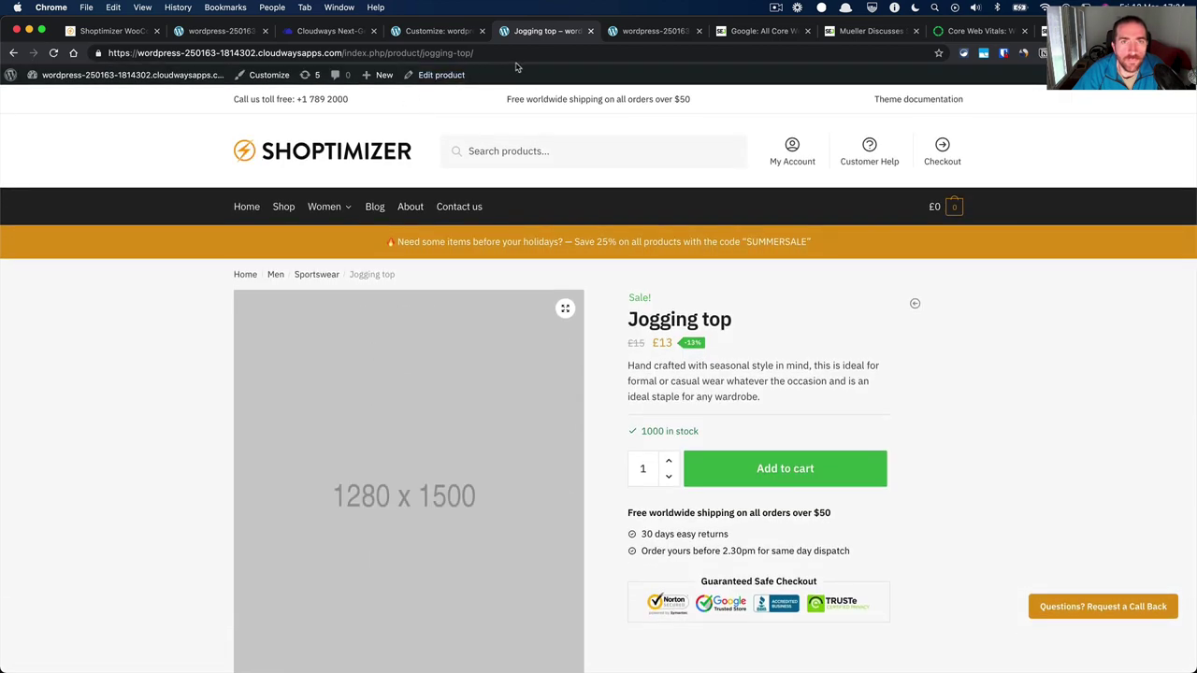
click(775, 7)
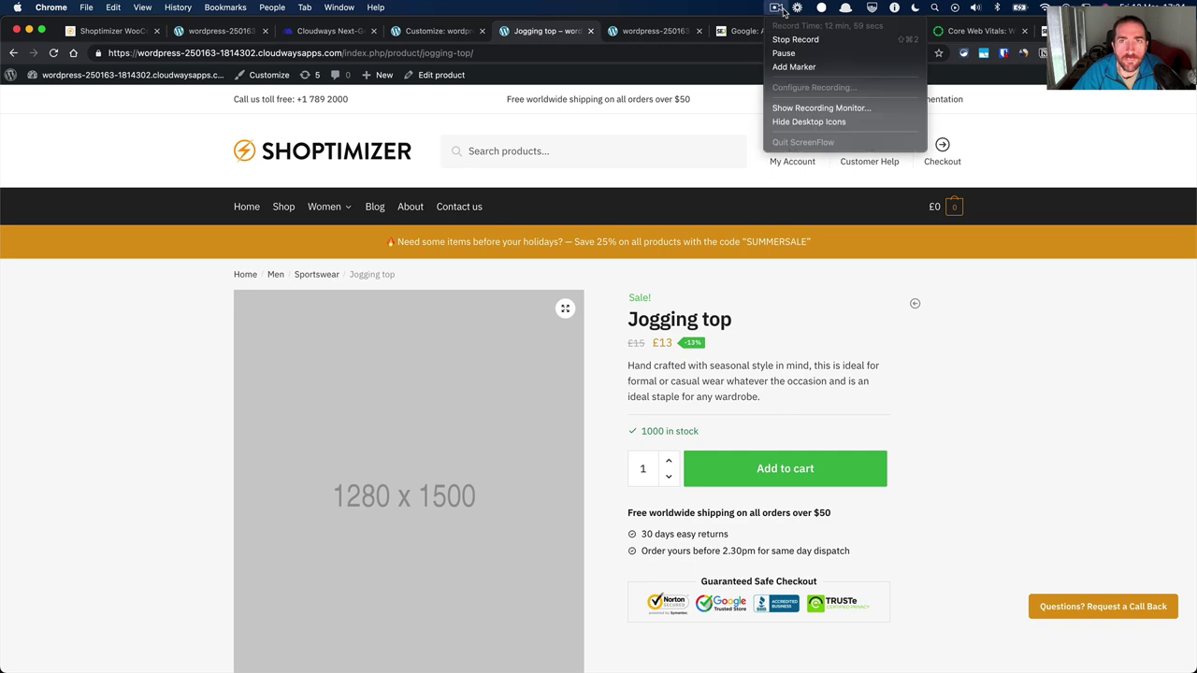
click(800, 53)
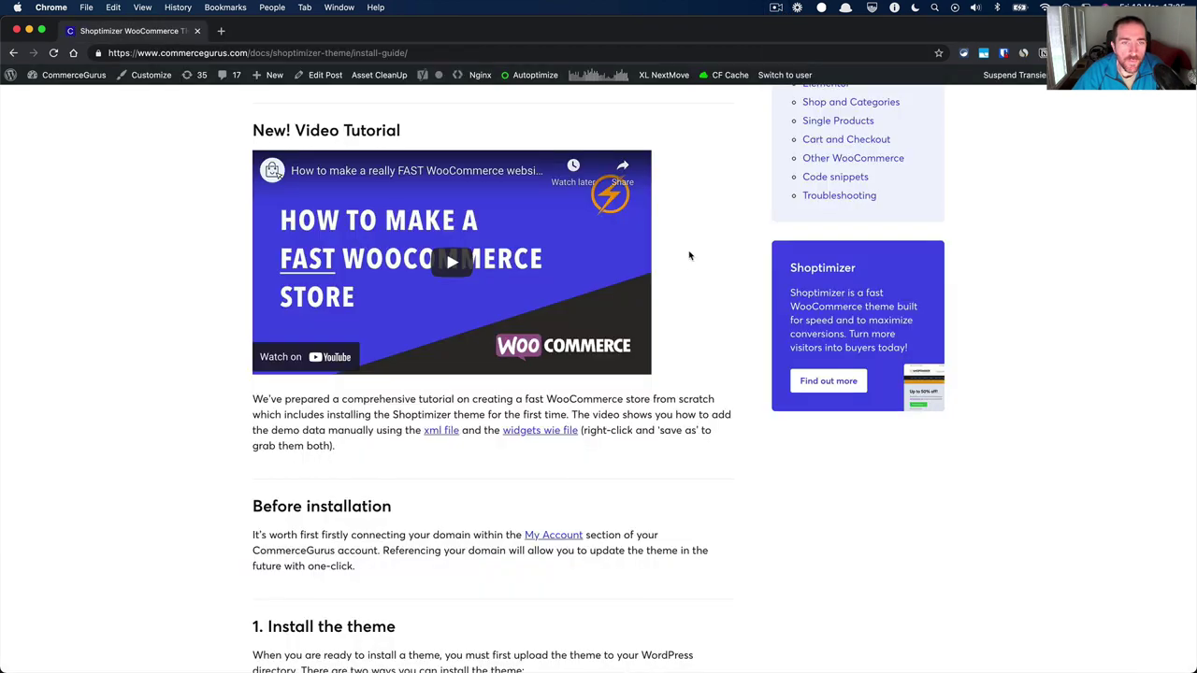
Read the Shoptimizer install guide from the requirements through the theme, plugin, WooCommerce, demo content and menu steps.
scroll(689, 254, up, 5)
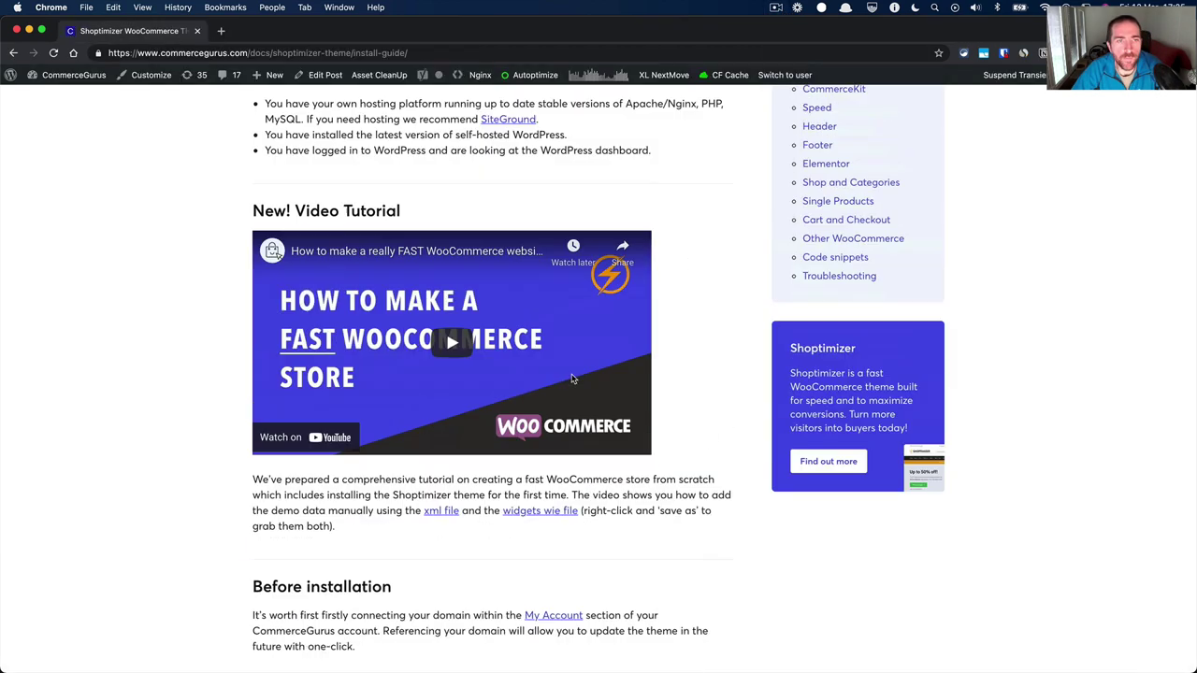
scroll(548, 347, down, 10)
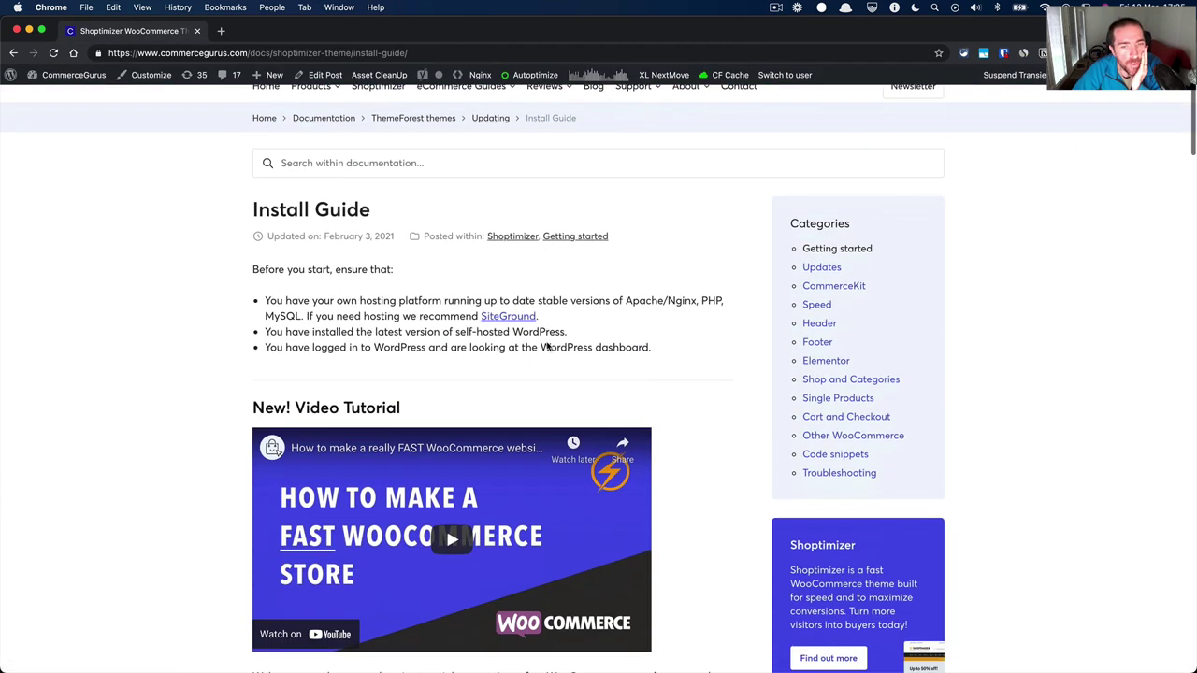
scroll(387, 381, down, 5)
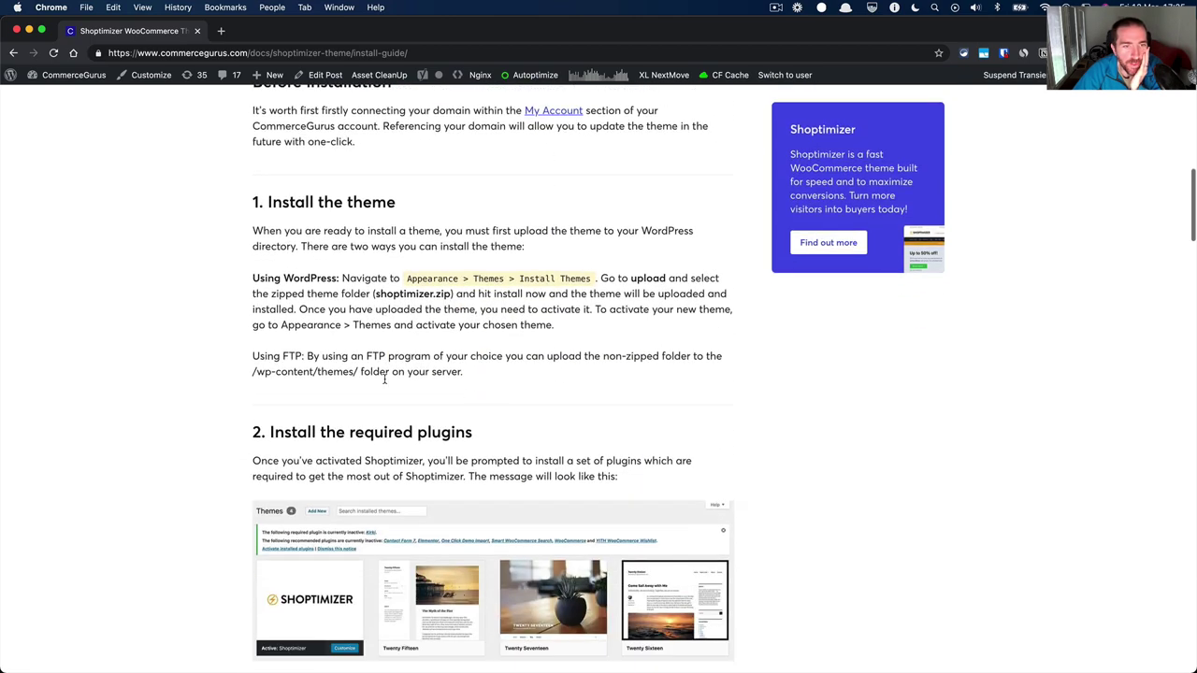
scroll(386, 380, down, 6)
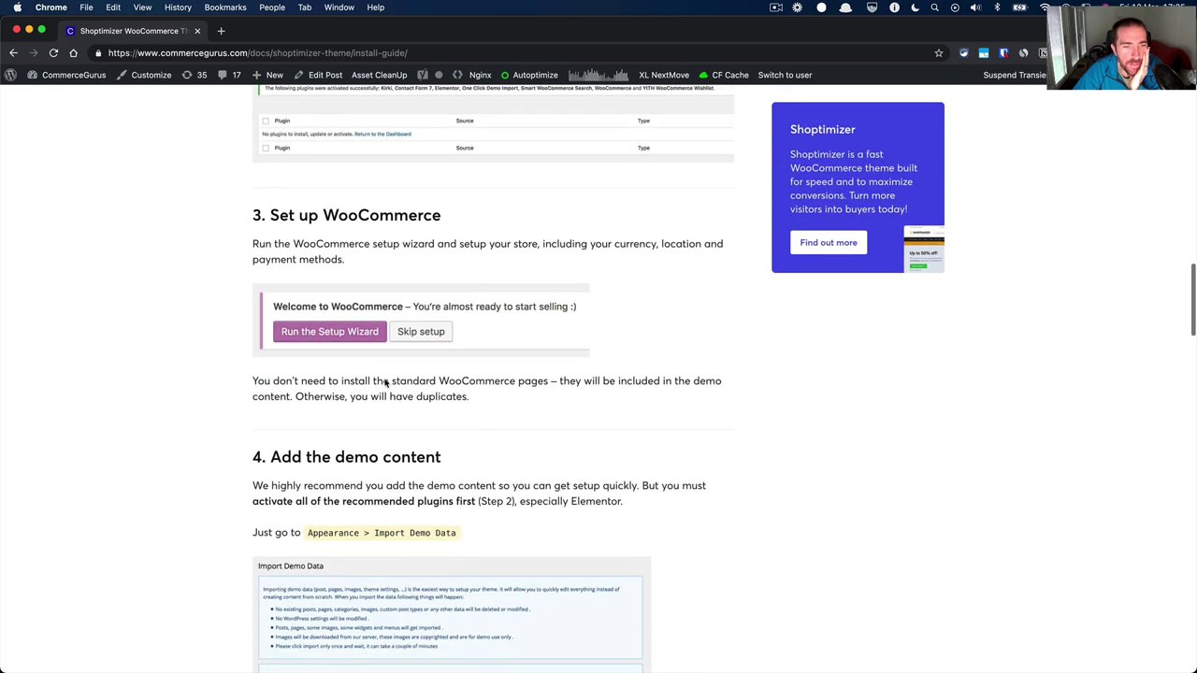
scroll(385, 384, down, 2)
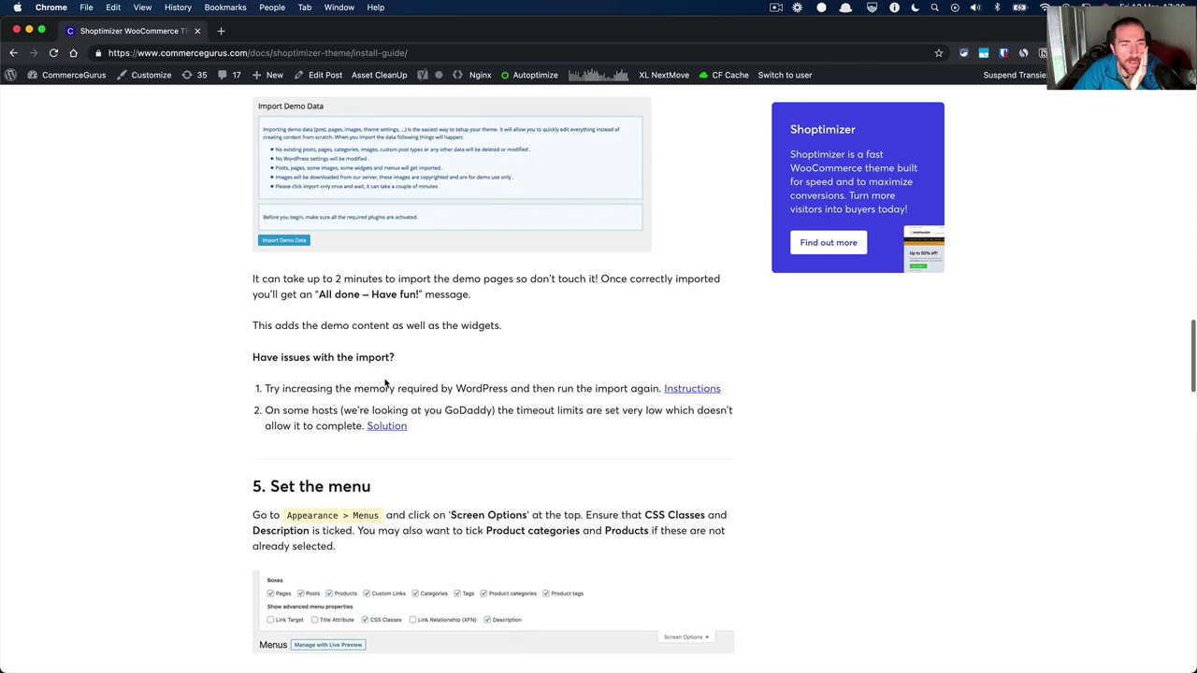
scroll(406, 254, up, 1)
scroll(383, 234, up, 1)
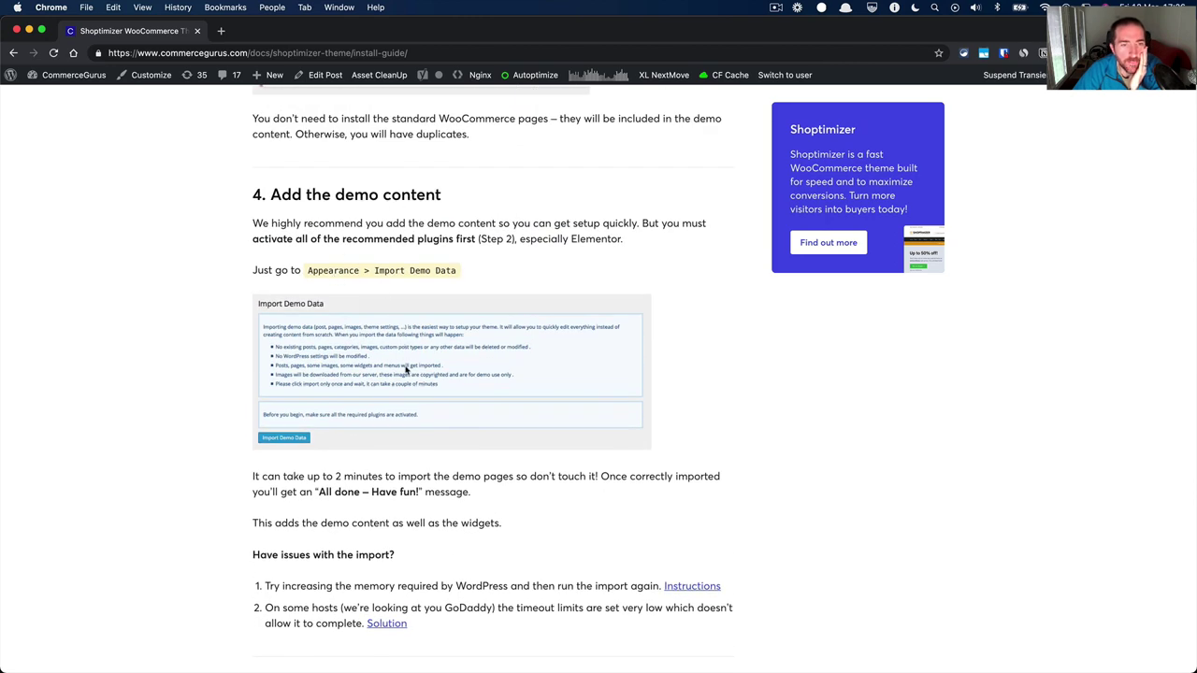
scroll(405, 370, down, 4)
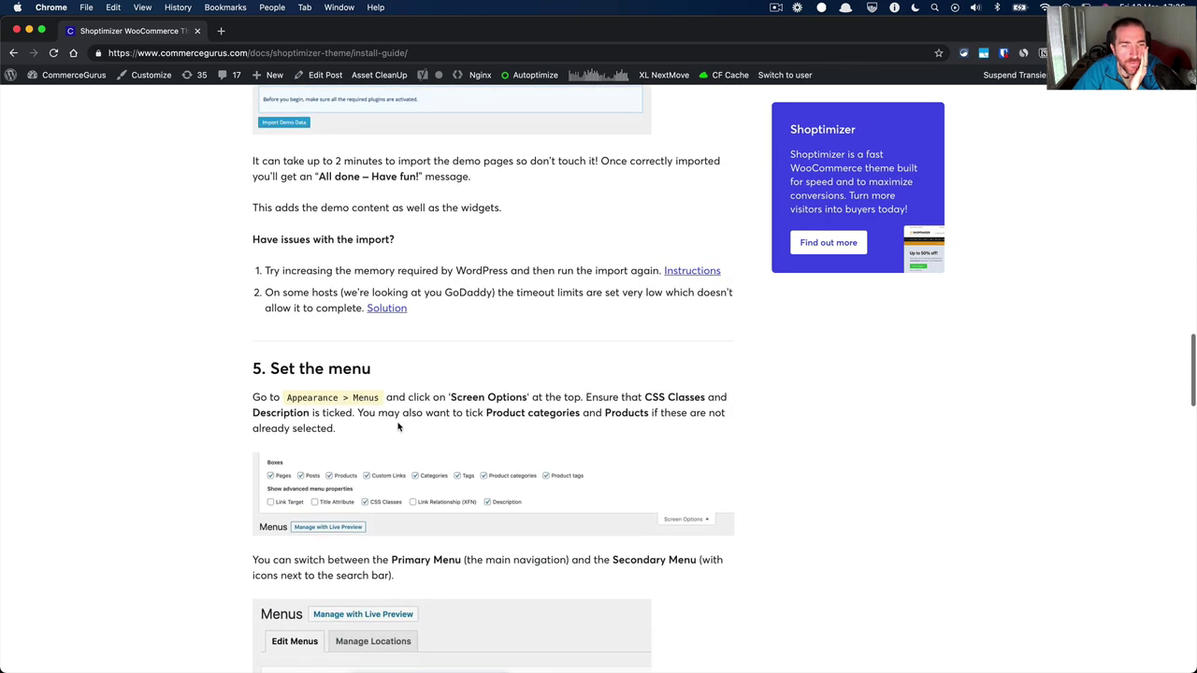
scroll(397, 428, down, 3)
Return to the store's product page tab, go to its dashboard and review the Primary Menu structure in the Menus settings.
key(super+grave)
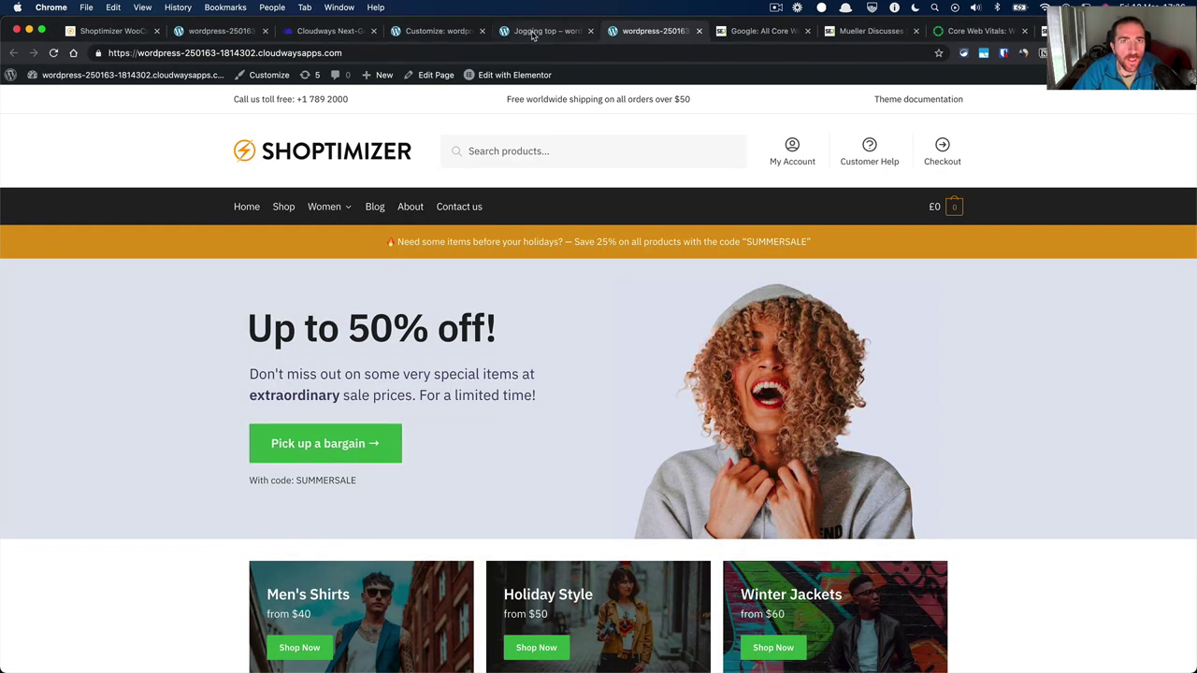
click(538, 31)
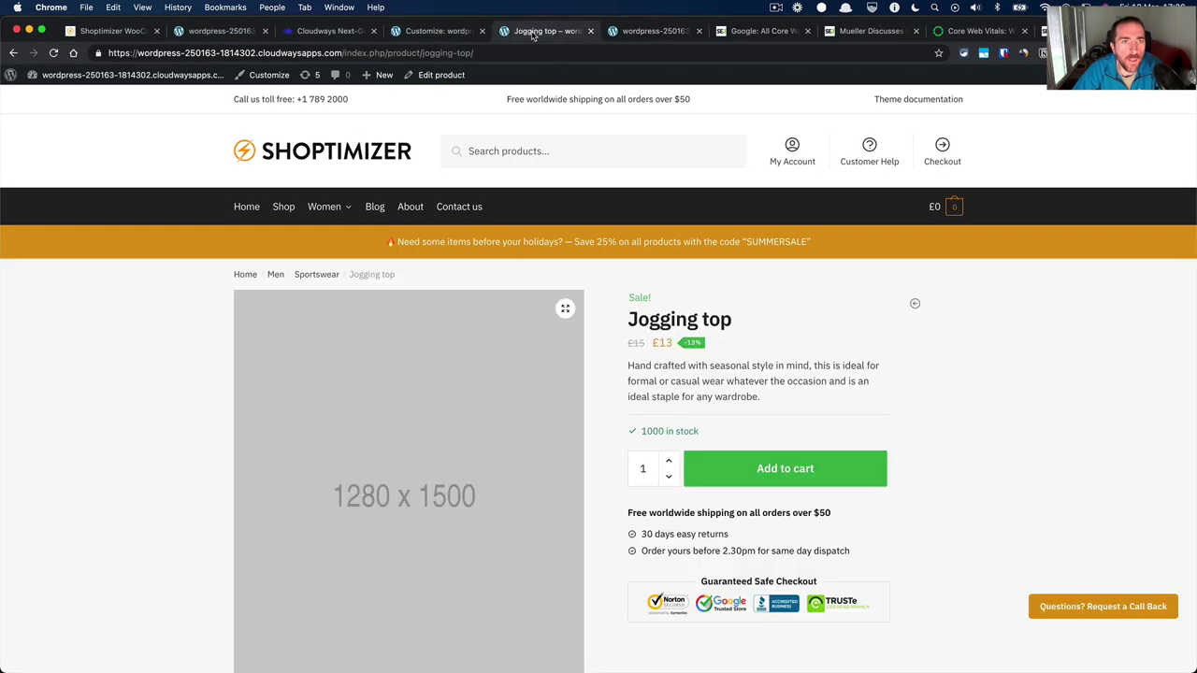
mouse_move(122, 75)
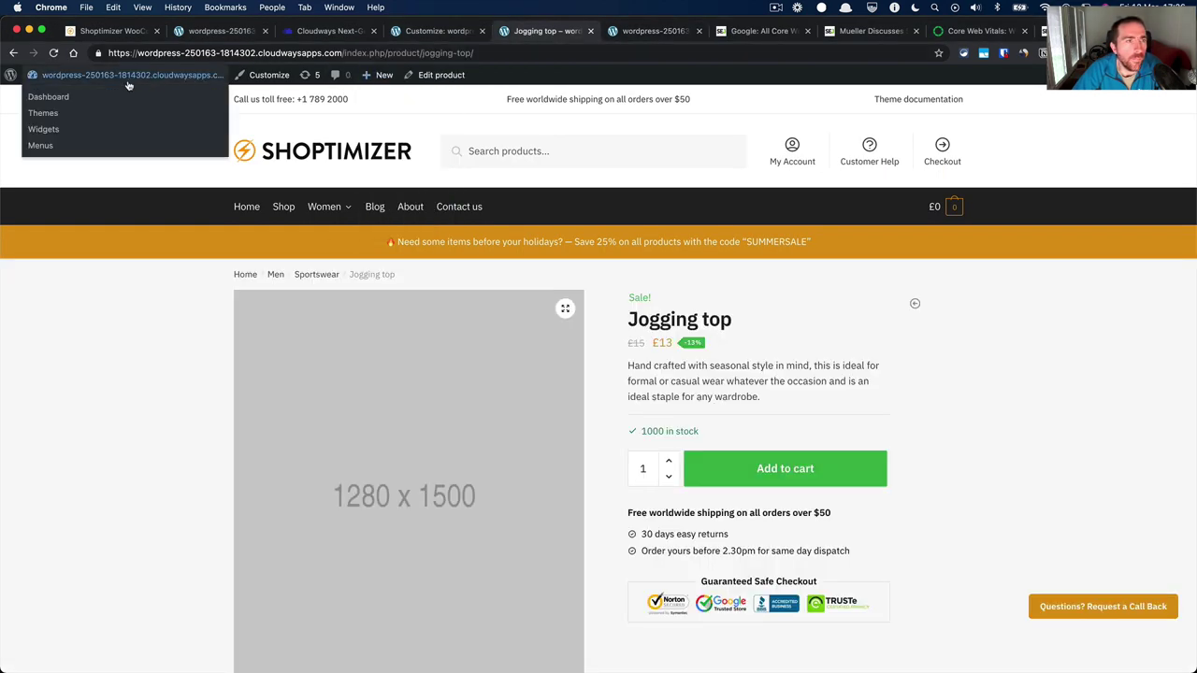
click(70, 97)
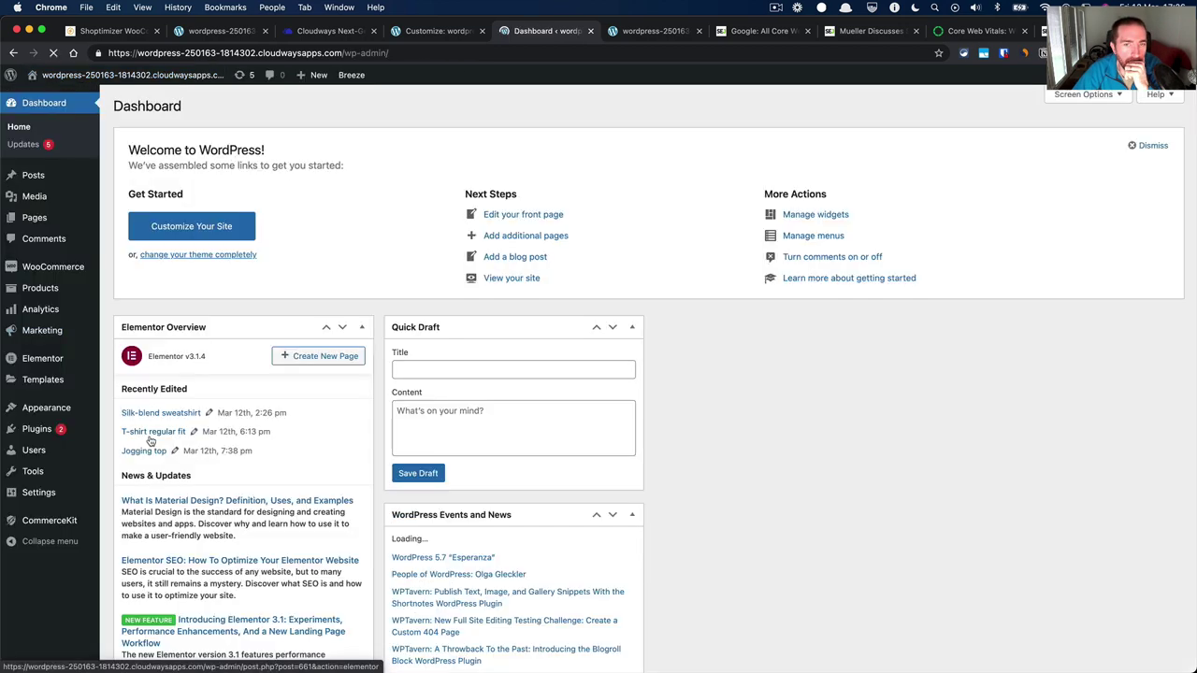
mouse_move(68, 417)
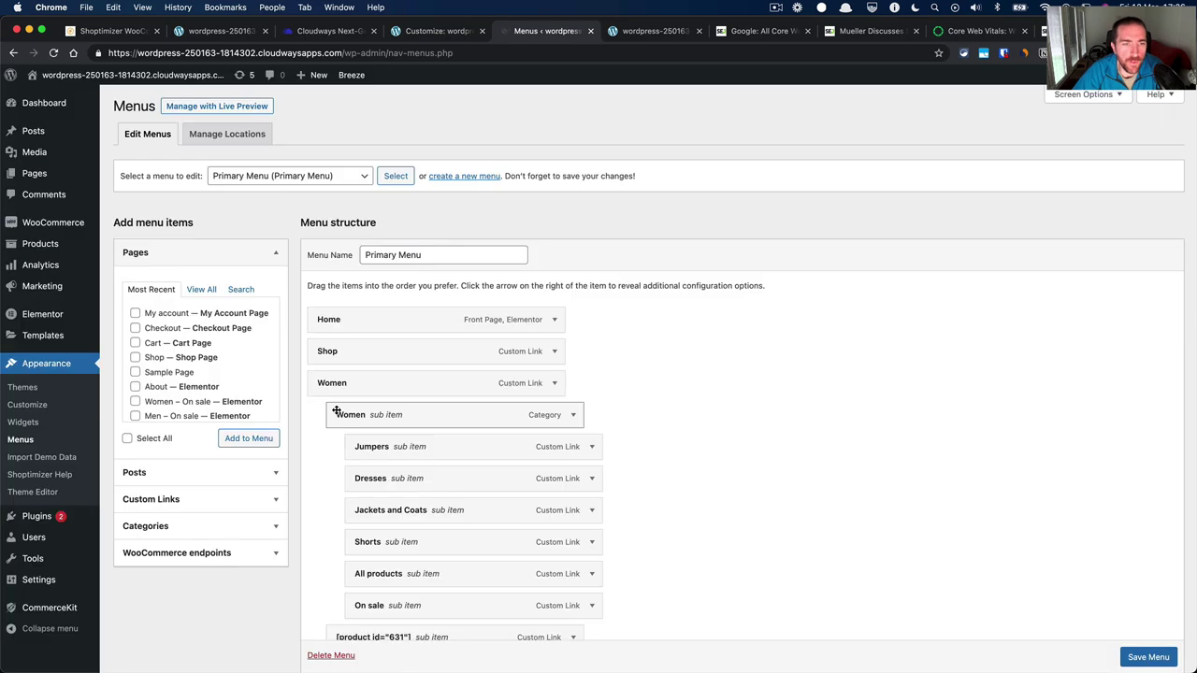
scroll(406, 414, down, 5)
scroll(335, 408, up, 5)
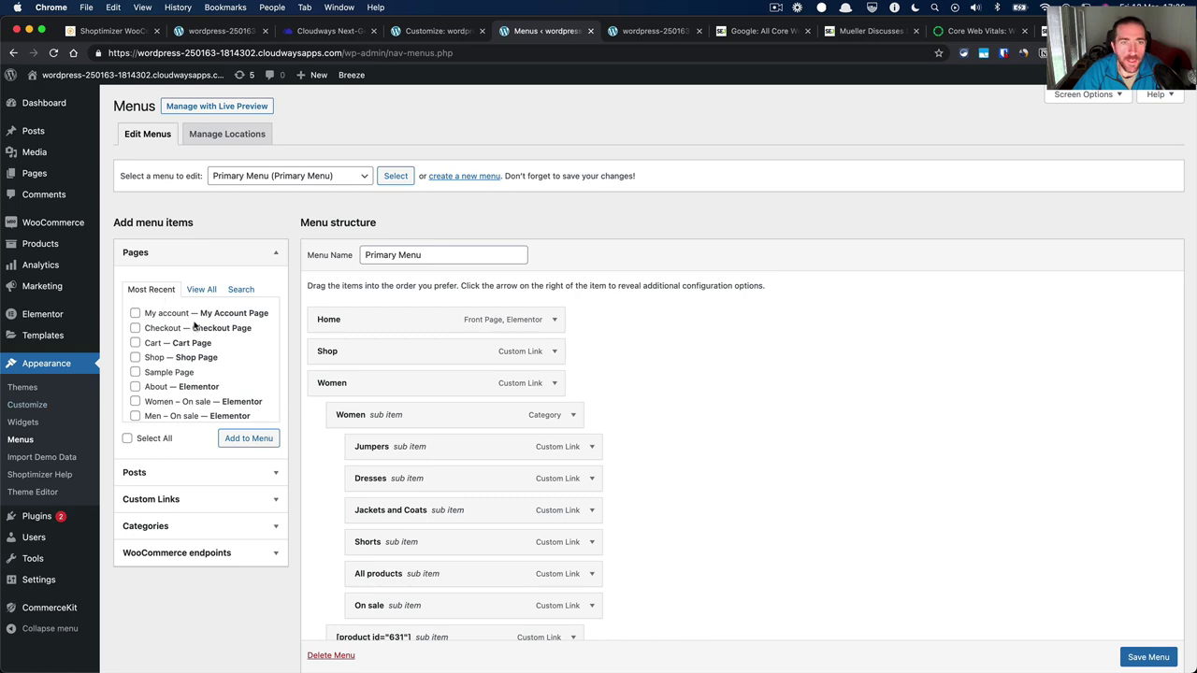
Return to the install guide and read the steps on setting up Elementor and on setting the homepage and blog.
key(super+grave)
scroll(237, 472, up, 3)
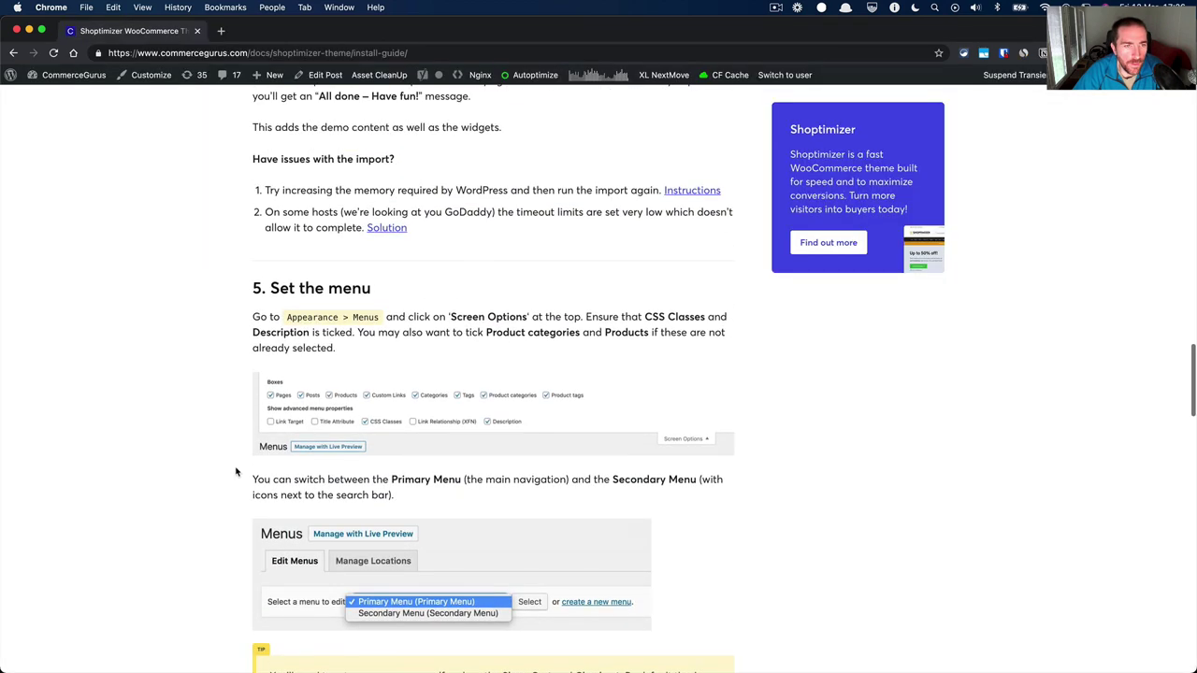
scroll(237, 472, down, 7)
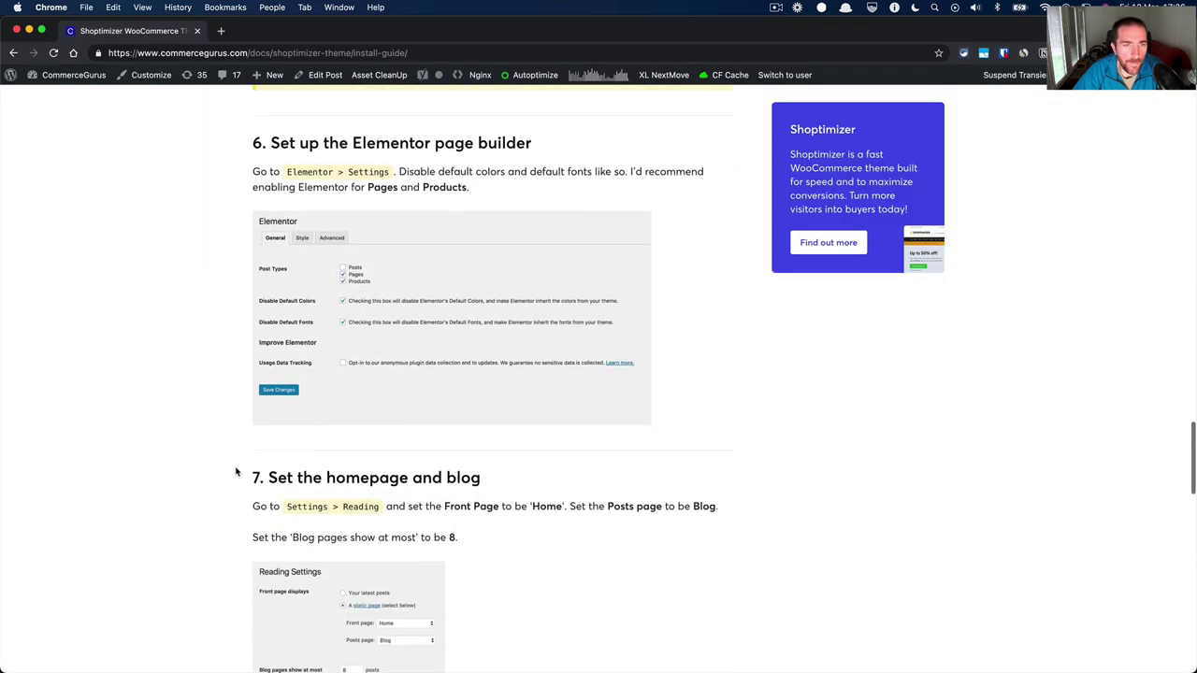
scroll(237, 472, down, 2)
scroll(238, 473, up, 1)
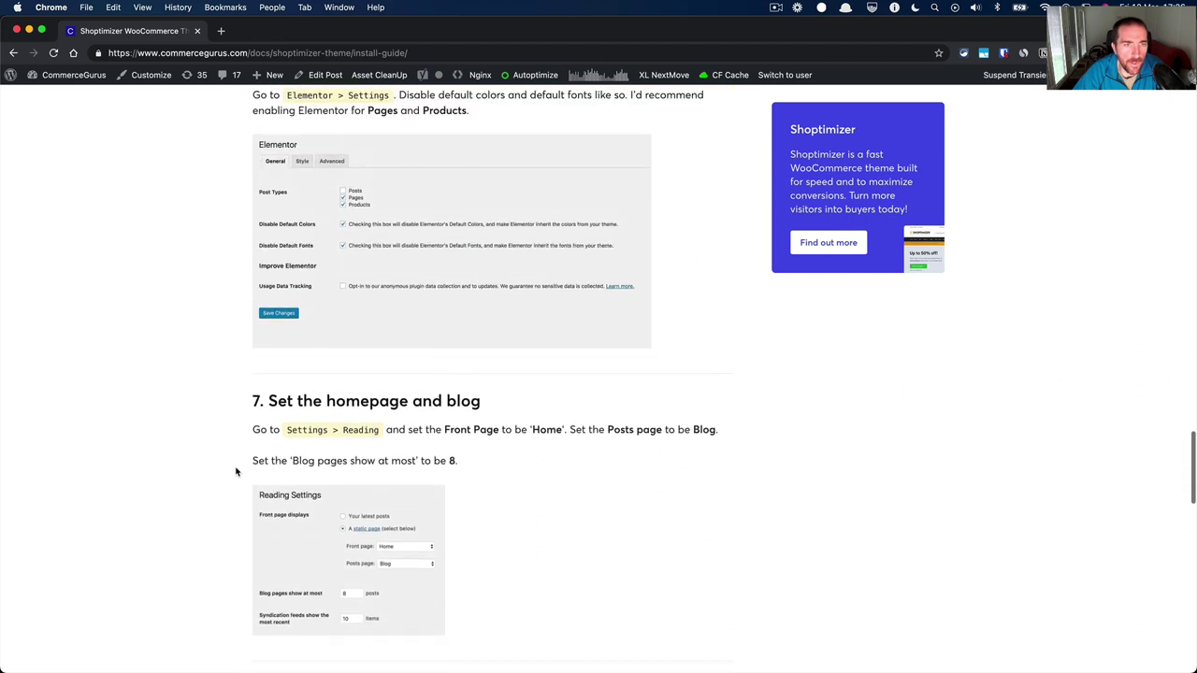
scroll(196, 422, down, 2)
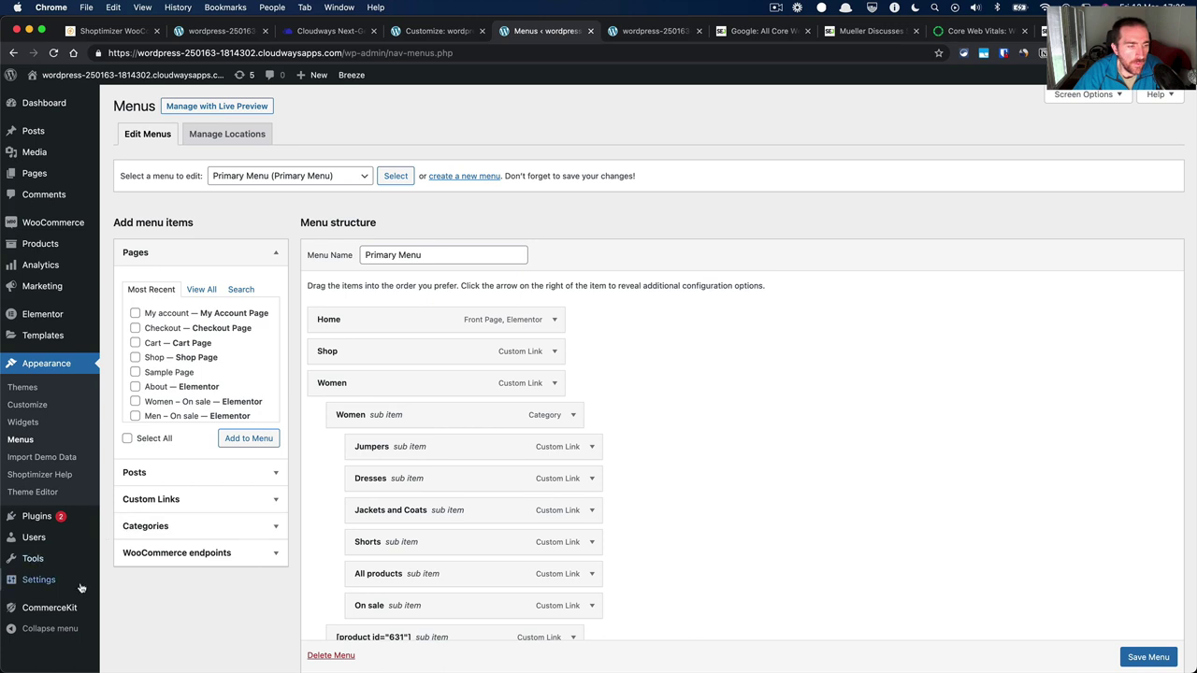
Open the Reading settings, set the blog pages to show at most 8 posts, and save the changes.
mouse_move(81, 587)
click(125, 556)
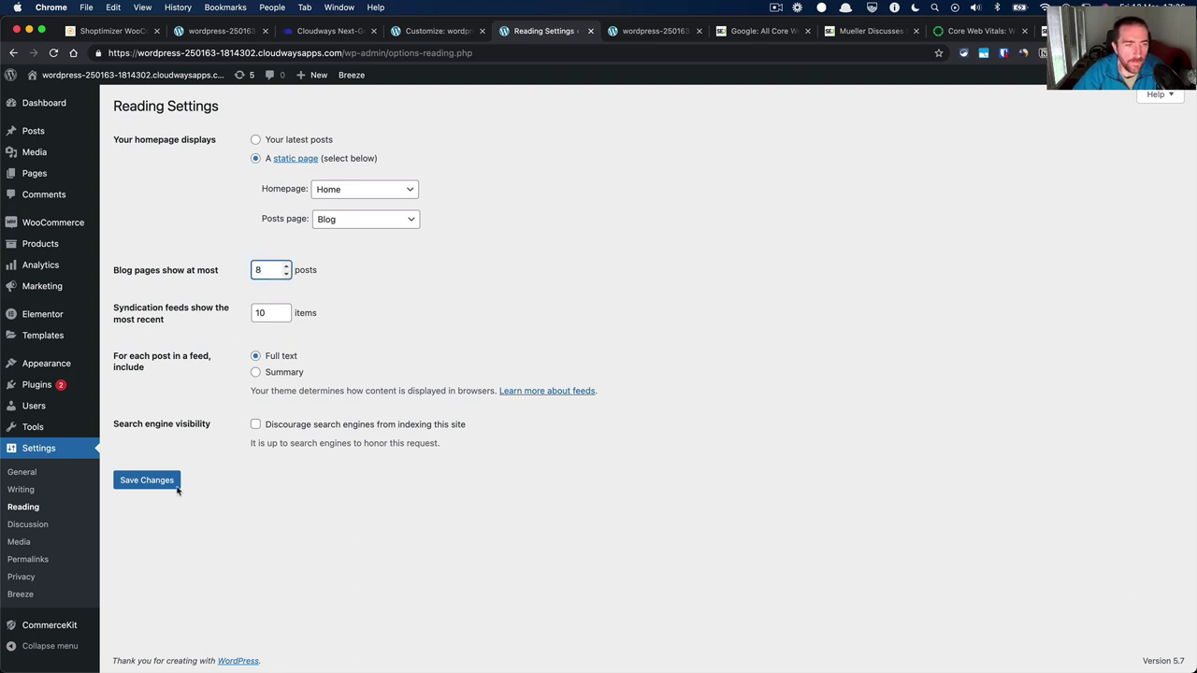
click(147, 479)
Check the install guide's WooCommerce options step and open the Product Images settings in the store's customizer.
key(super+grave)
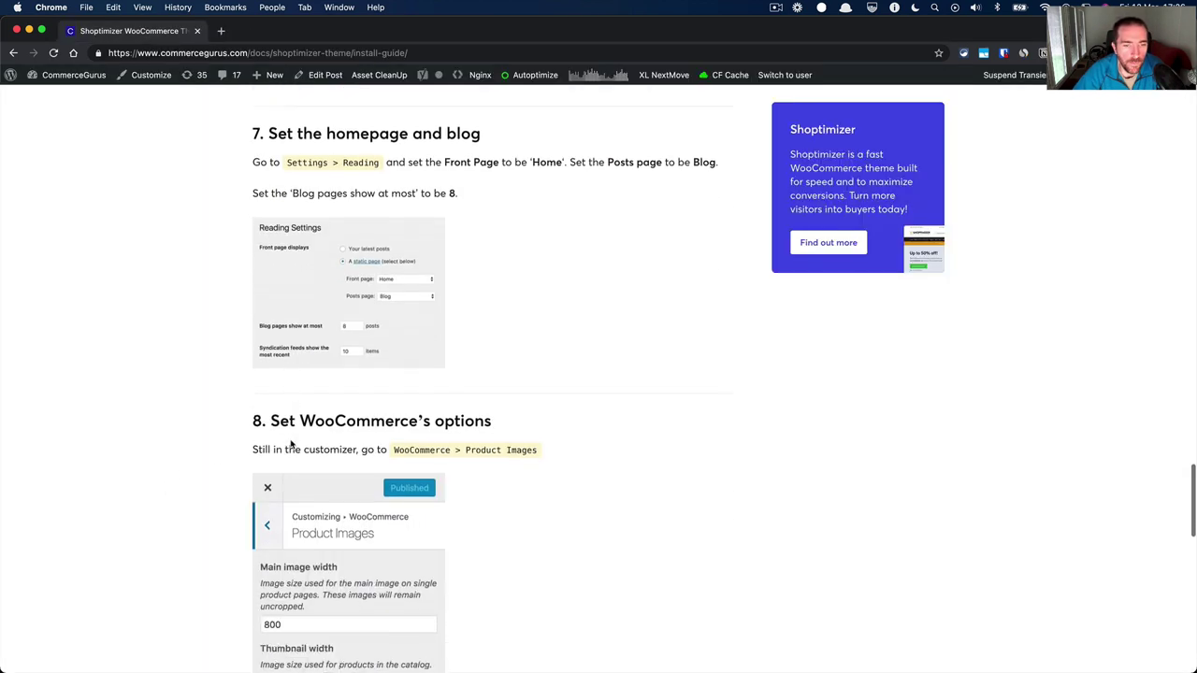
scroll(291, 446, down, 5)
key(super+grave)
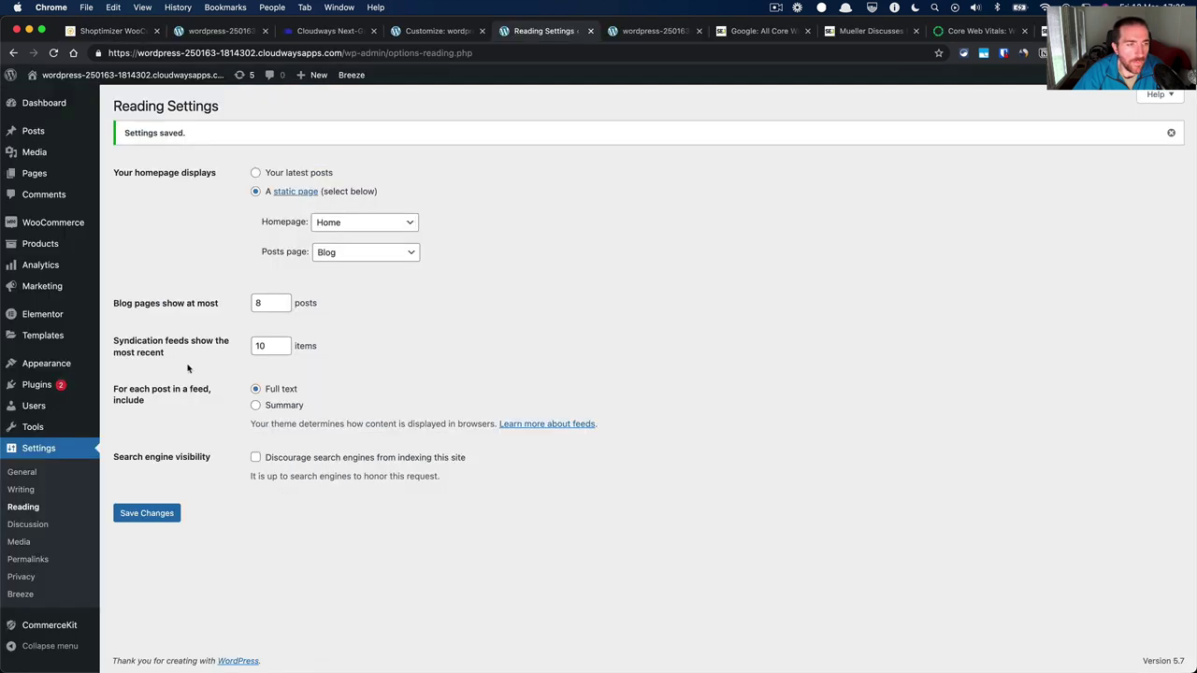
mouse_move(47, 362)
click(148, 385)
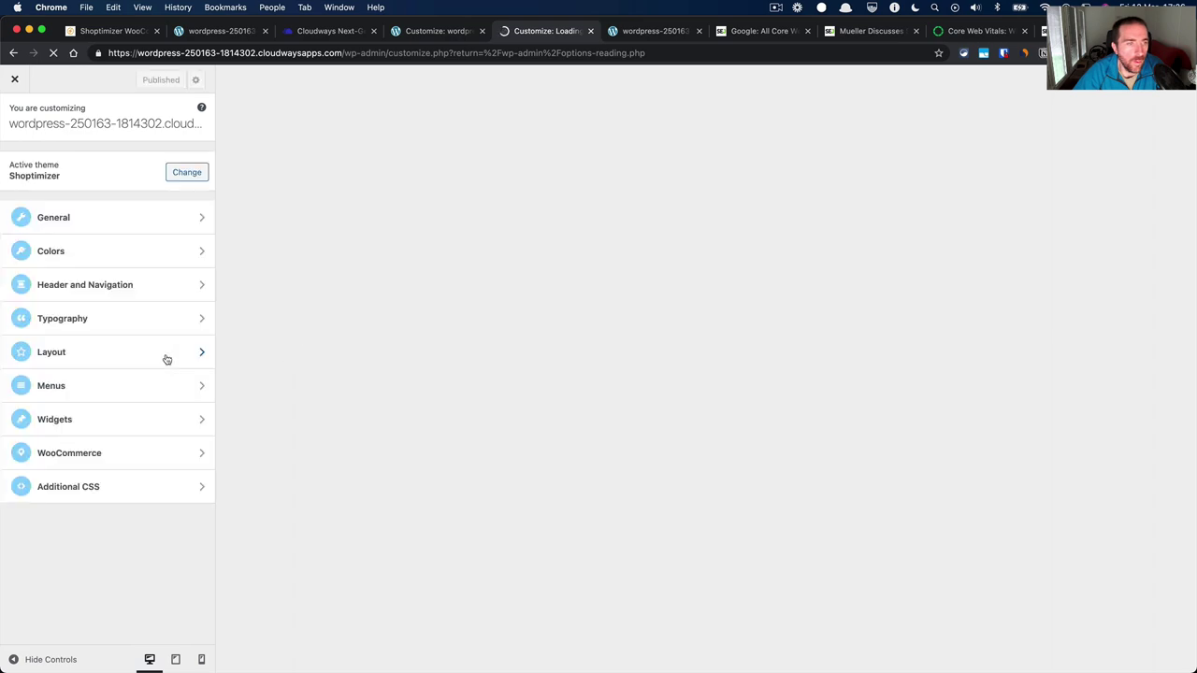
click(134, 450)
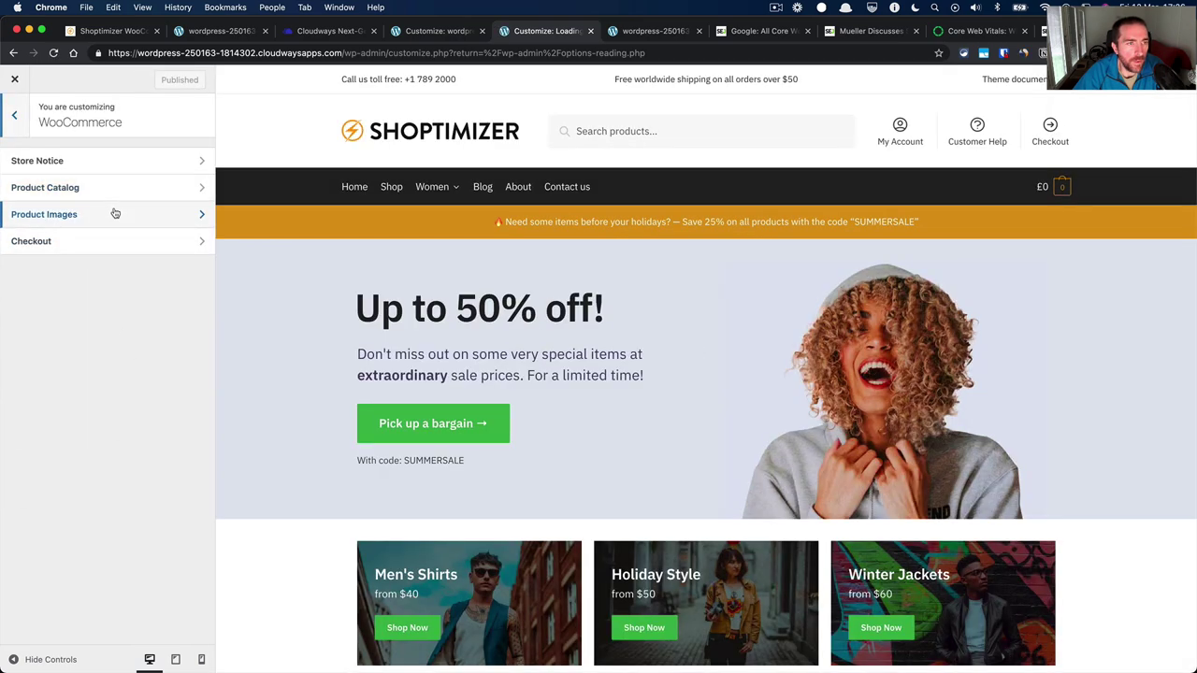
click(113, 213)
Following the guide, set the main image width to 800 and thumbnail cropping to Uncropped, and publish the changes.
key(super+grave)
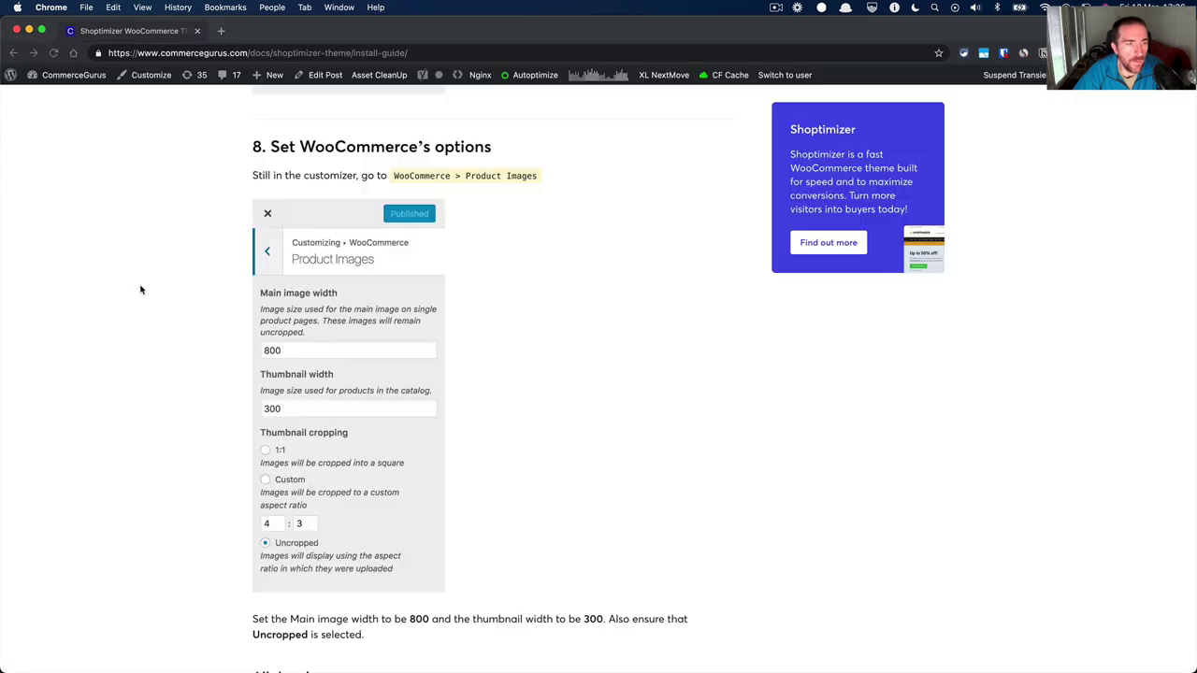
key(super+grave)
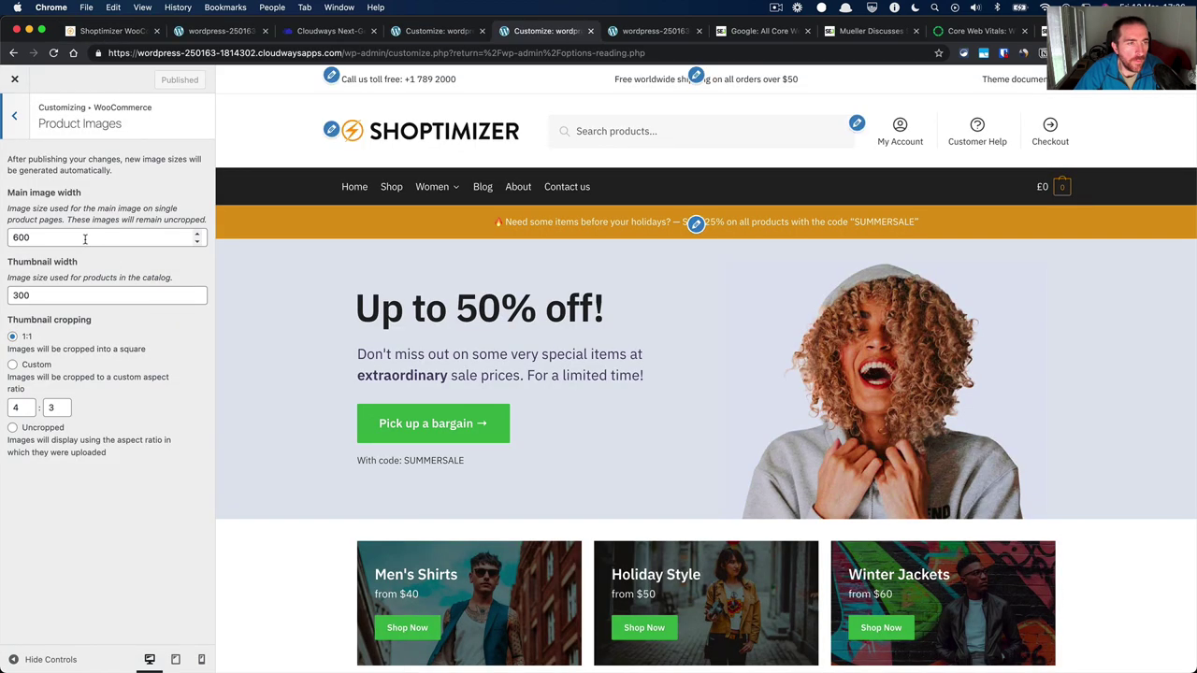
double_click(93, 242)
mouse_move(3, 241)
text(800)
key(Tab)
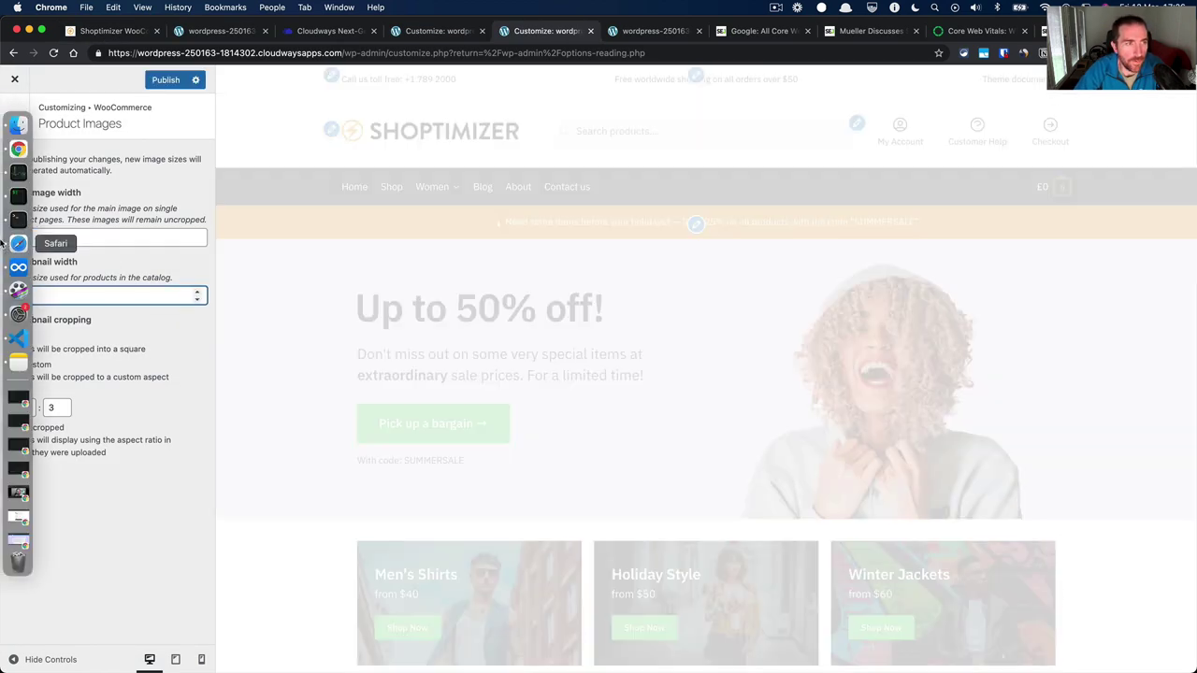
click(51, 430)
click(165, 81)
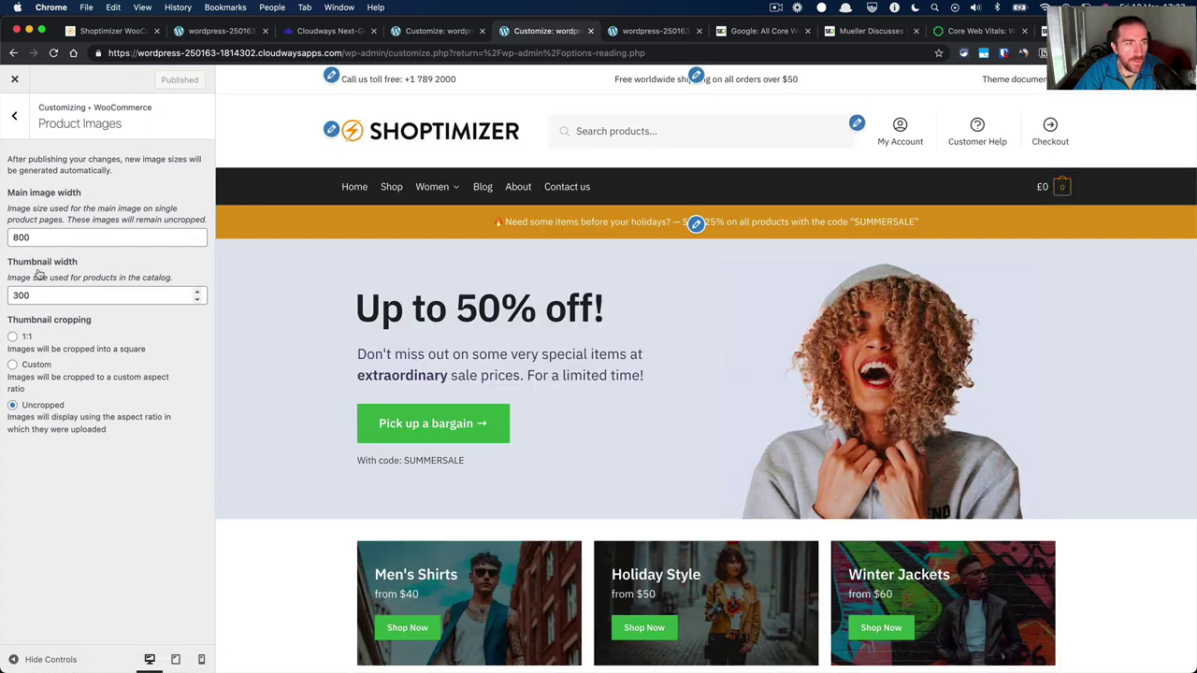
Read the closing section of the install guide and reload the store's homepage in its own tab.
key(super+grave)
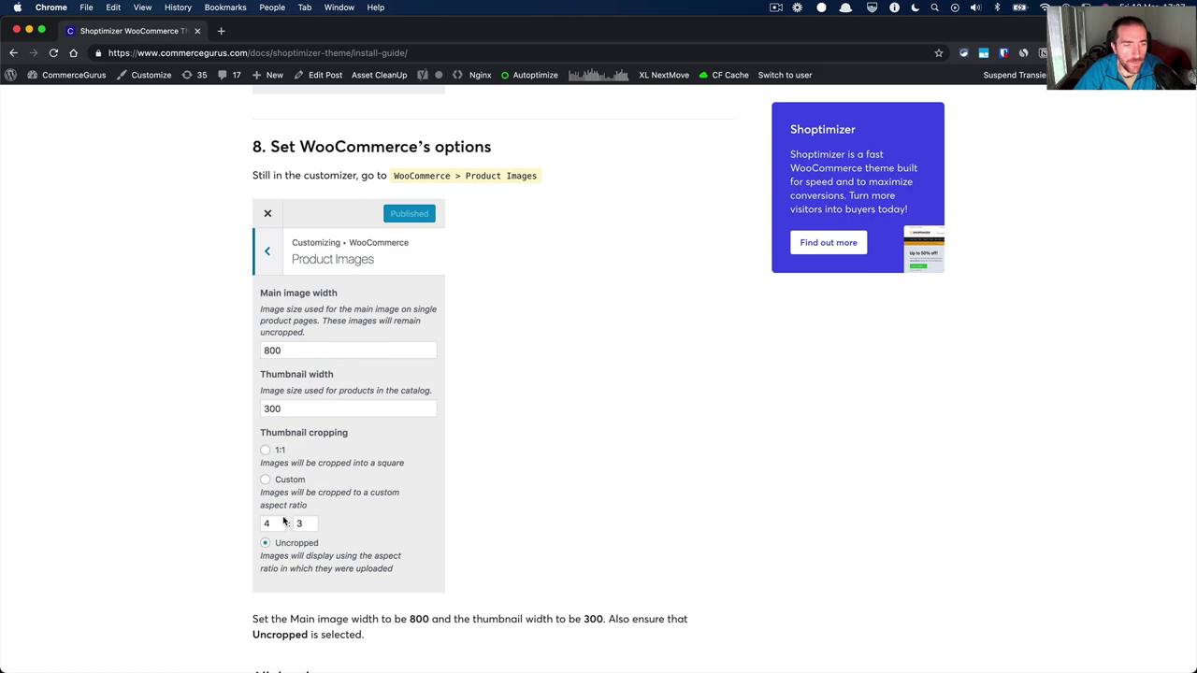
scroll(275, 584, down, 5)
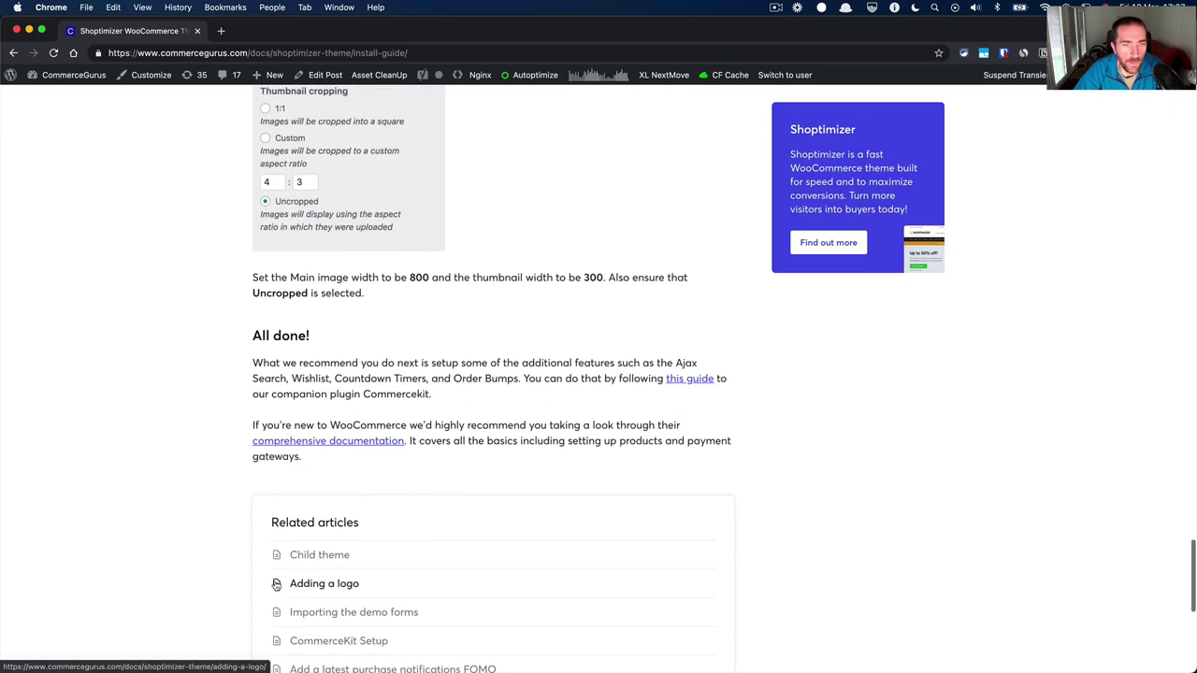
key(super+grave)
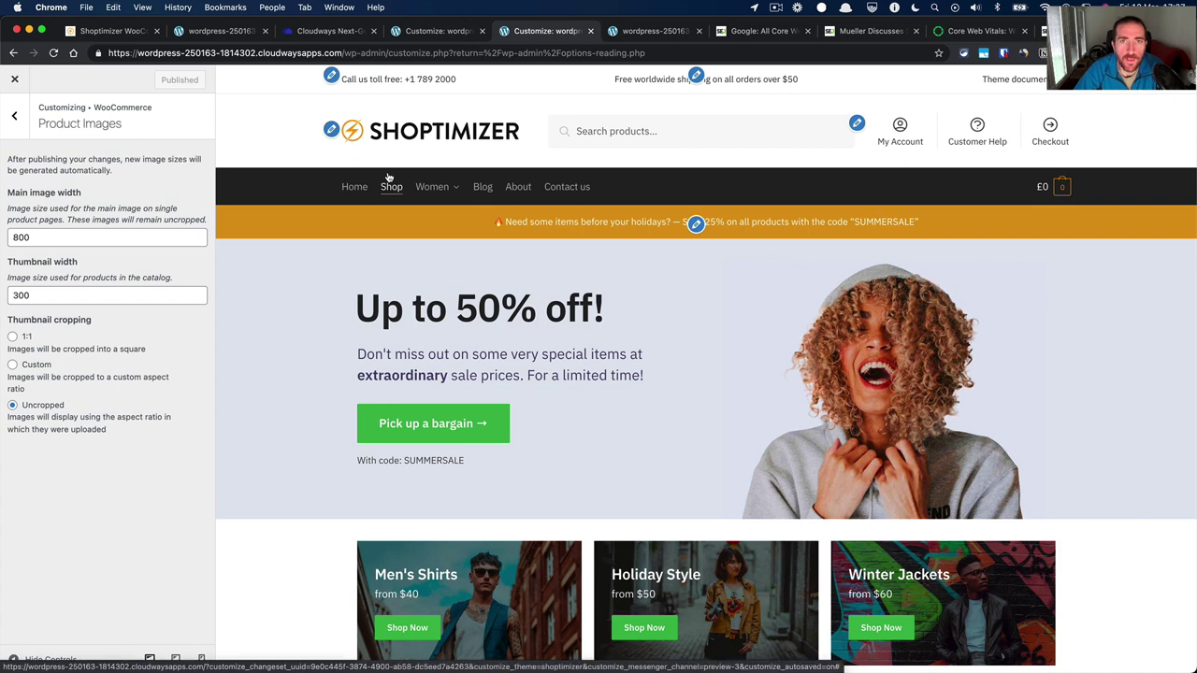
key(ctrl+Tab)
key(super+l)
key(Return)
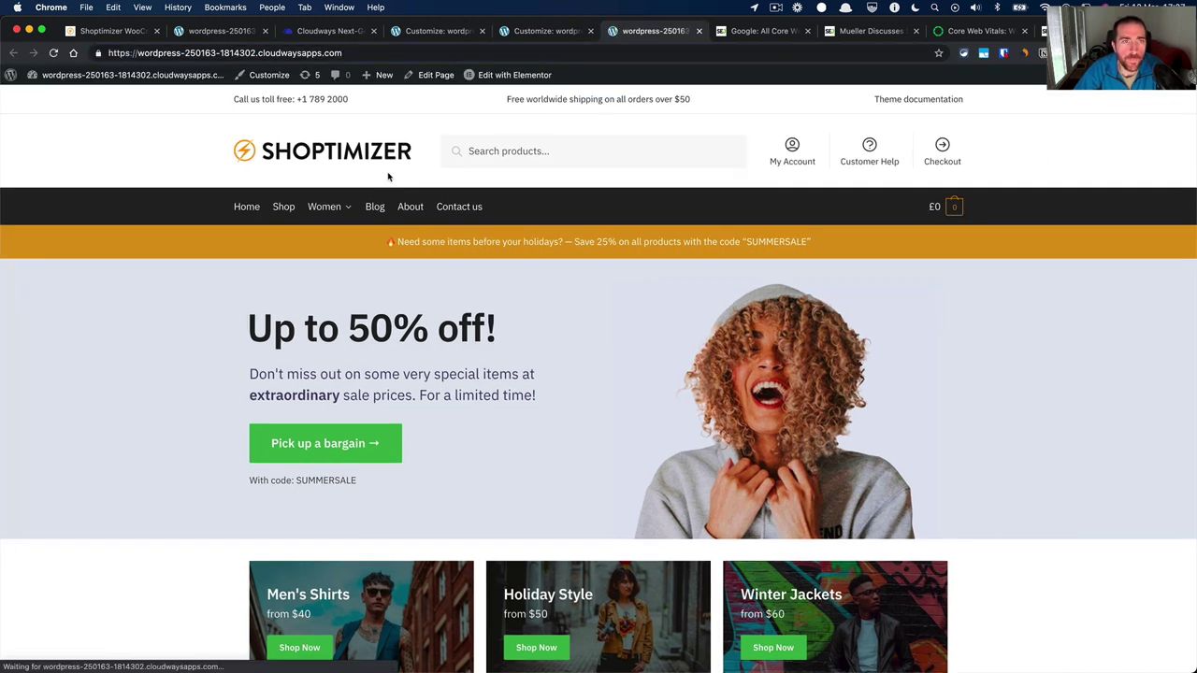
Switch to the PageSpeed Insights report for shoptimizerdemo.commercegurus.com and compare its mobile and desktop scores.
key(super+l)
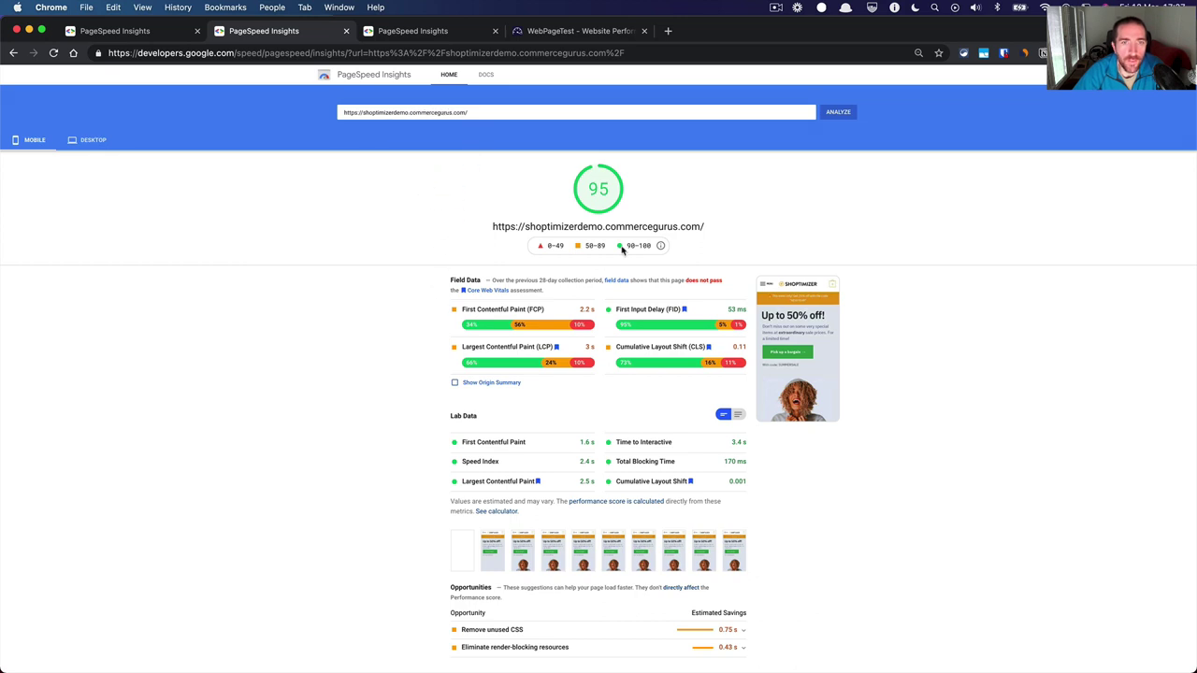
click(93, 140)
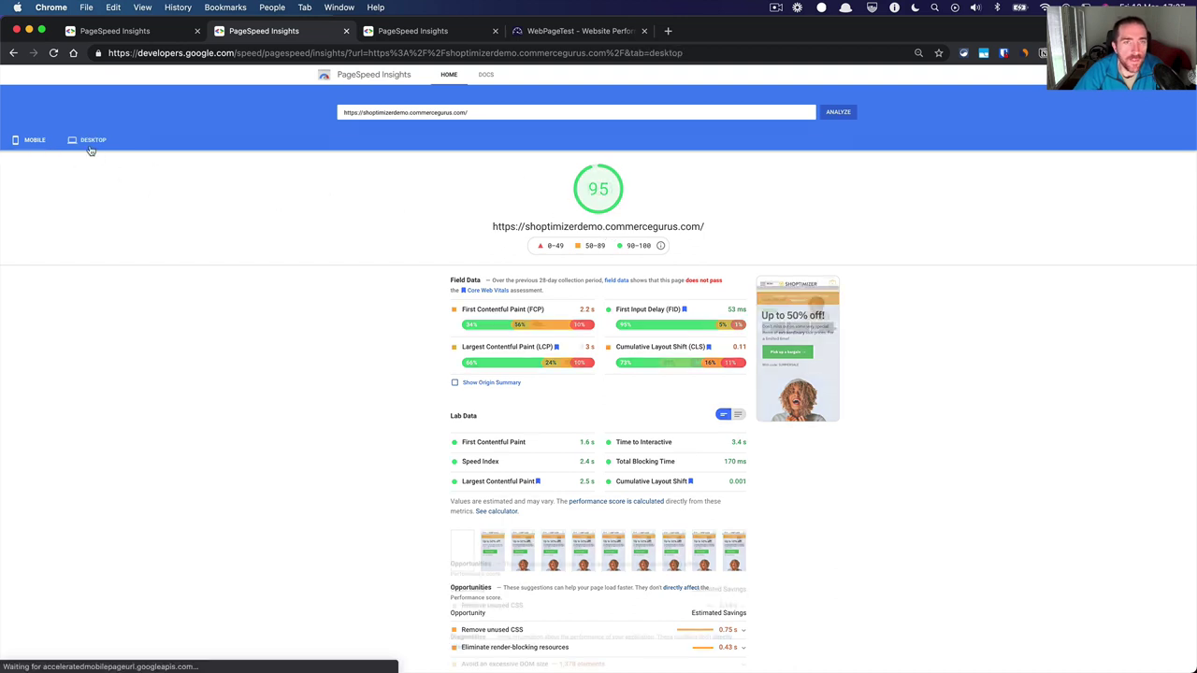
click(34, 139)
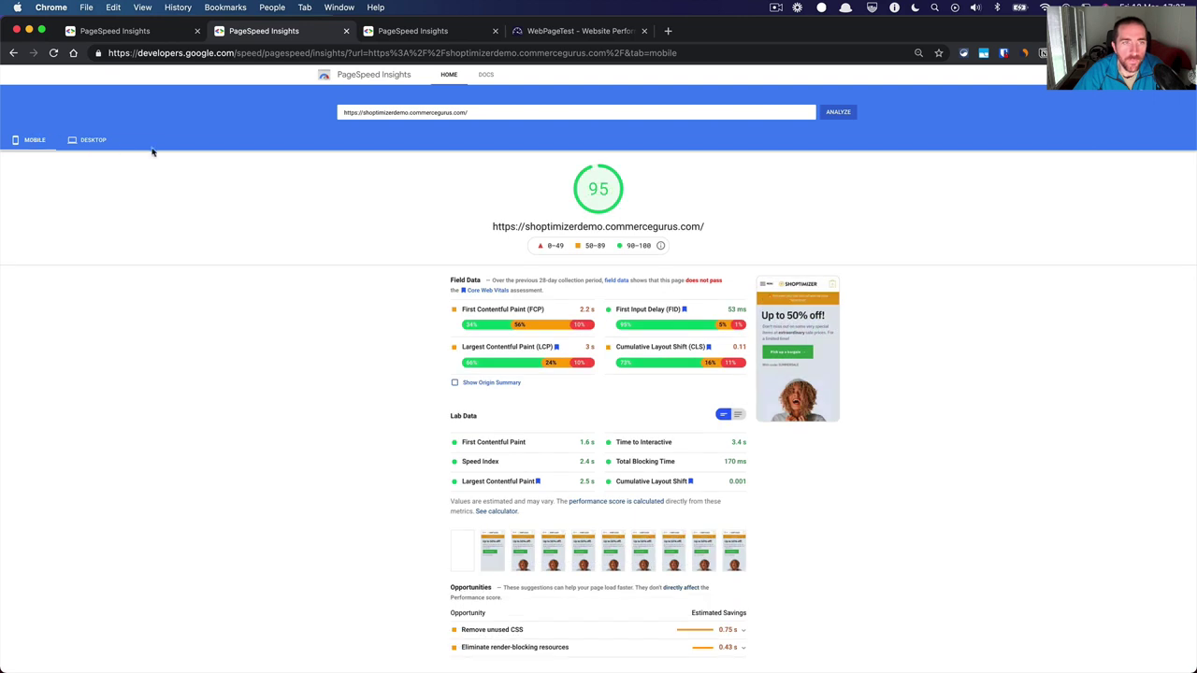
click(92, 140)
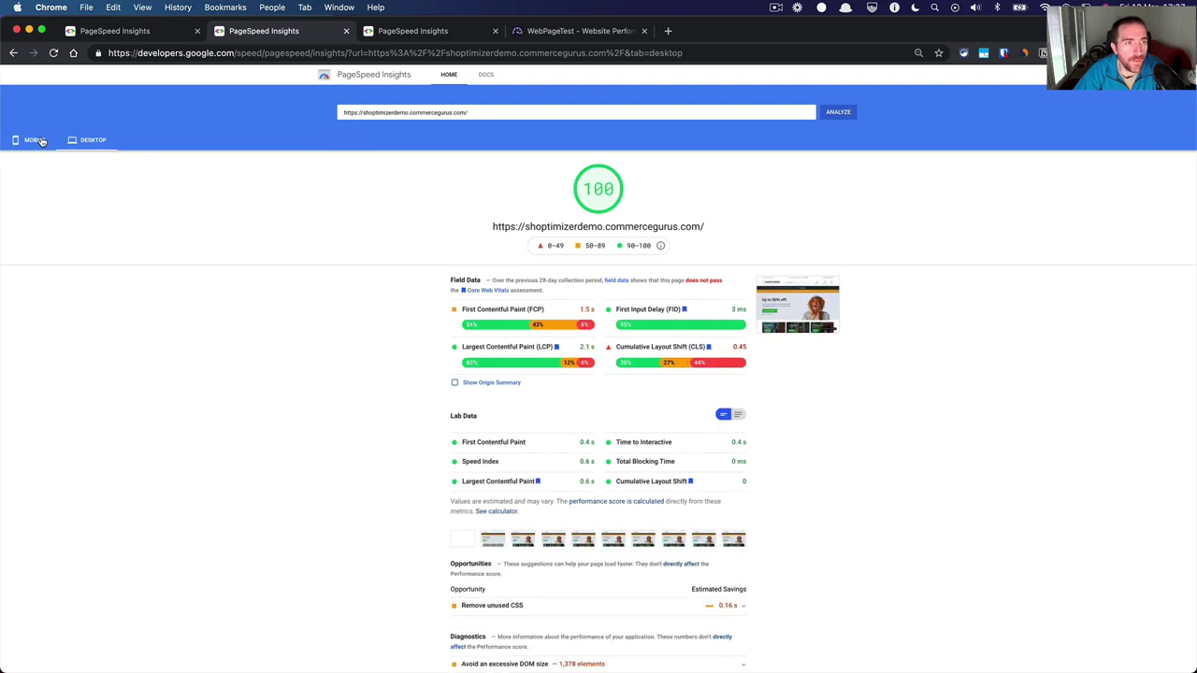
click(37, 140)
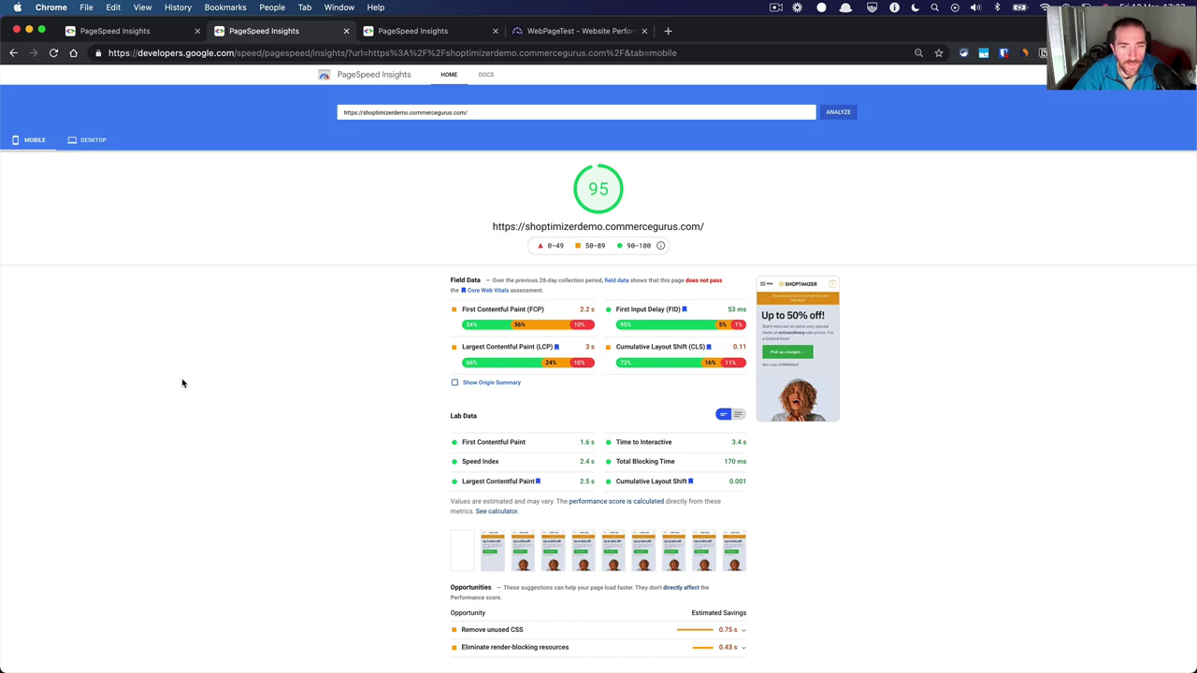
Look through the mobile report's field data, lab data, opportunities and diagnostics.
scroll(182, 383, down, 1)
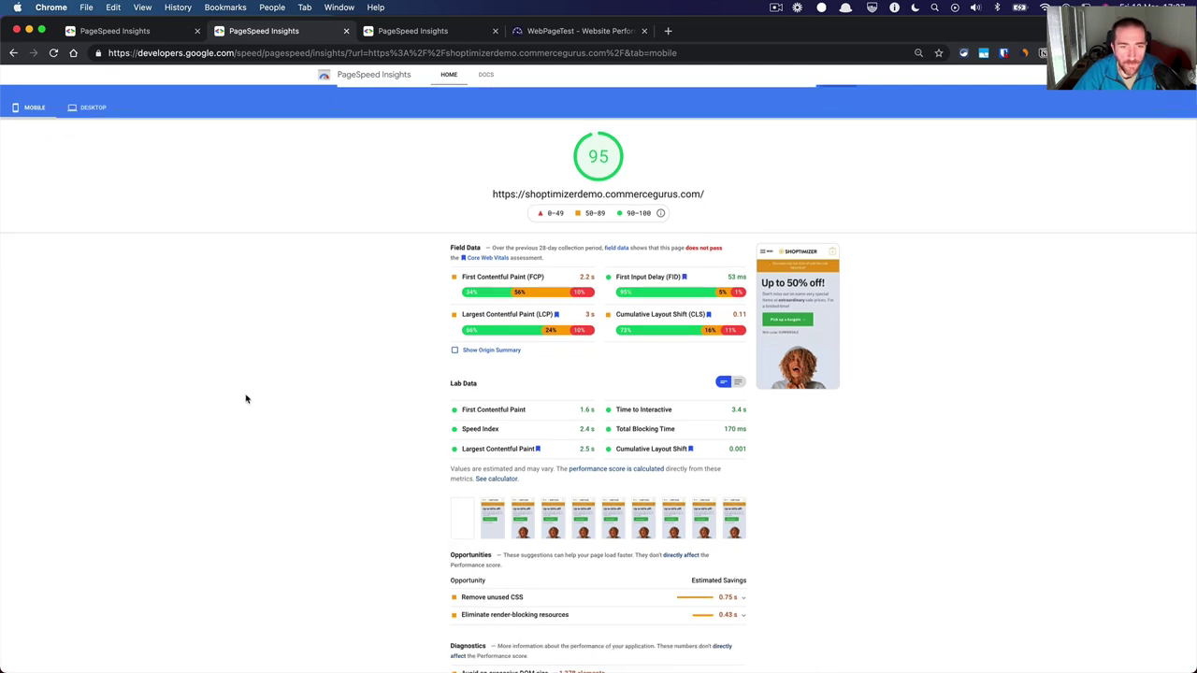
scroll(246, 399, down, 2)
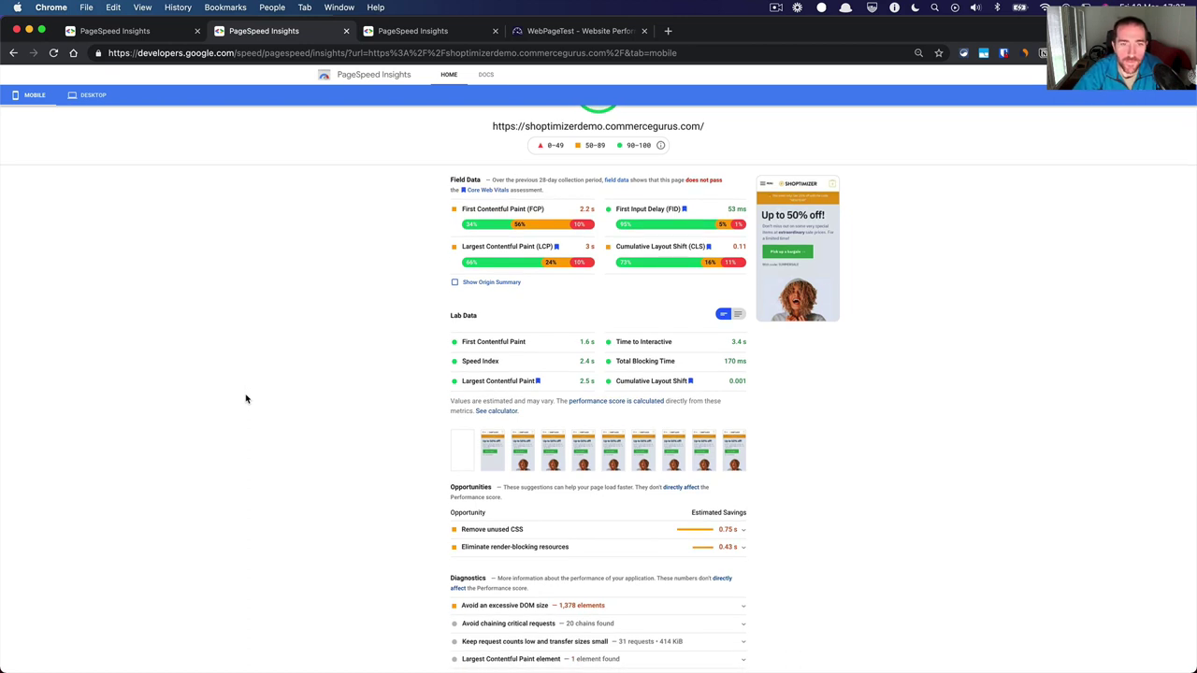
scroll(246, 400, up, 3)
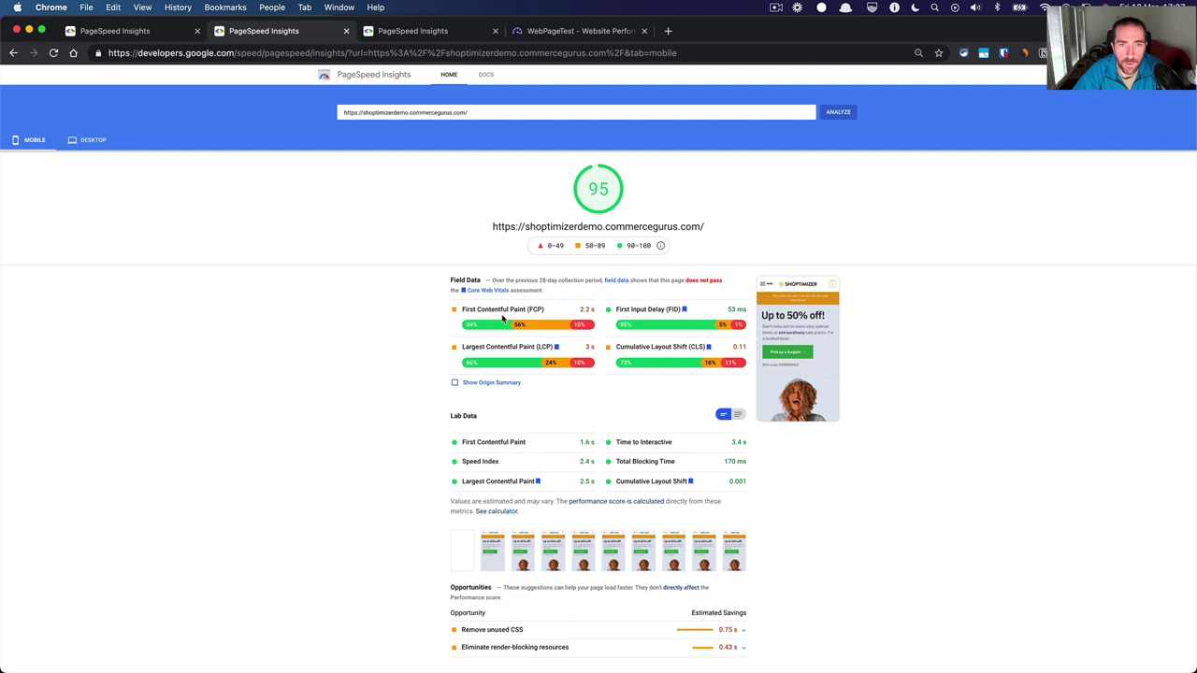
scroll(498, 436, down, 2)
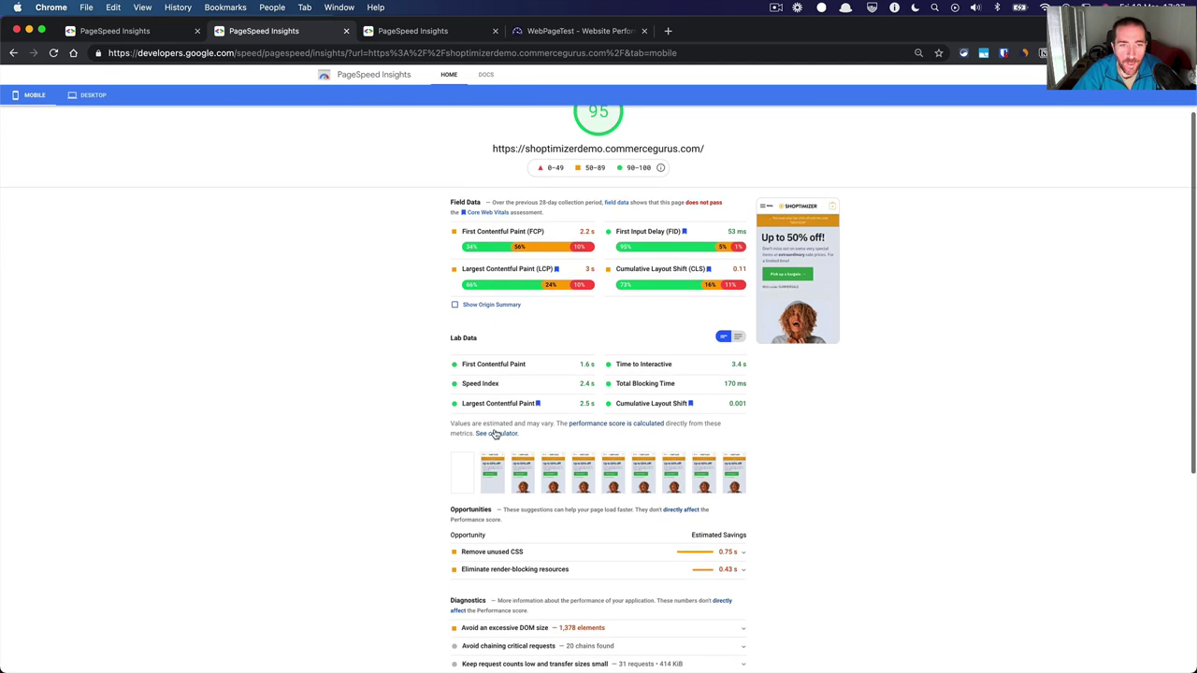
scroll(505, 346, up, 1)
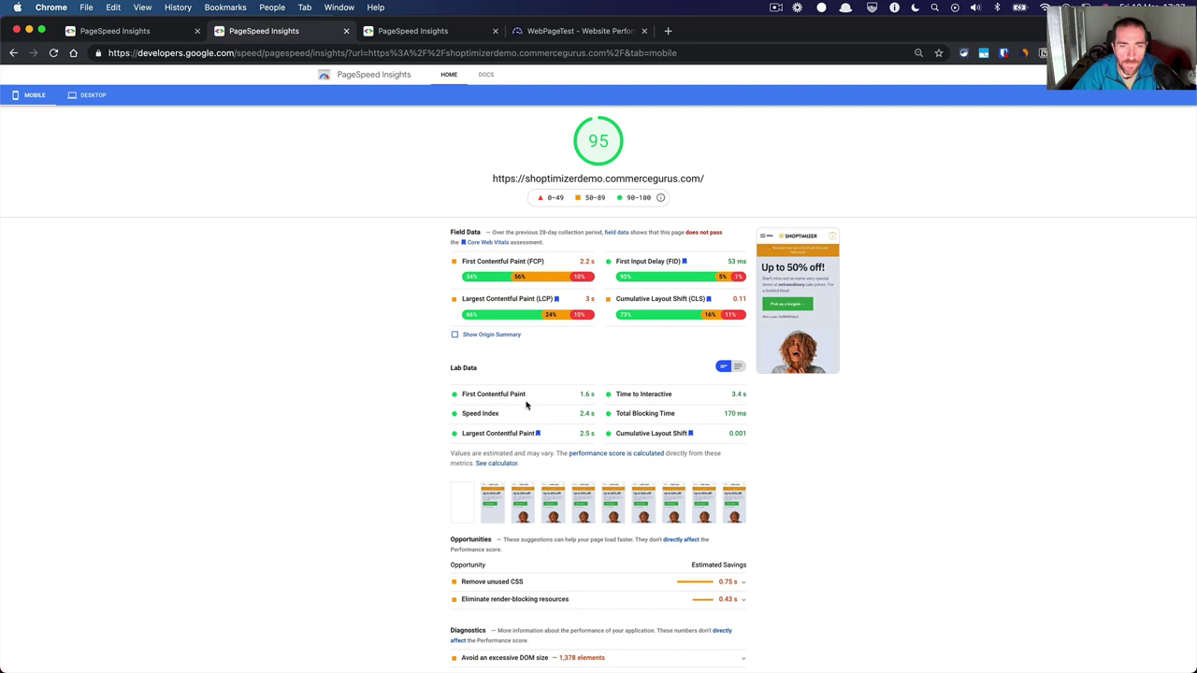
scroll(475, 252, up, 2)
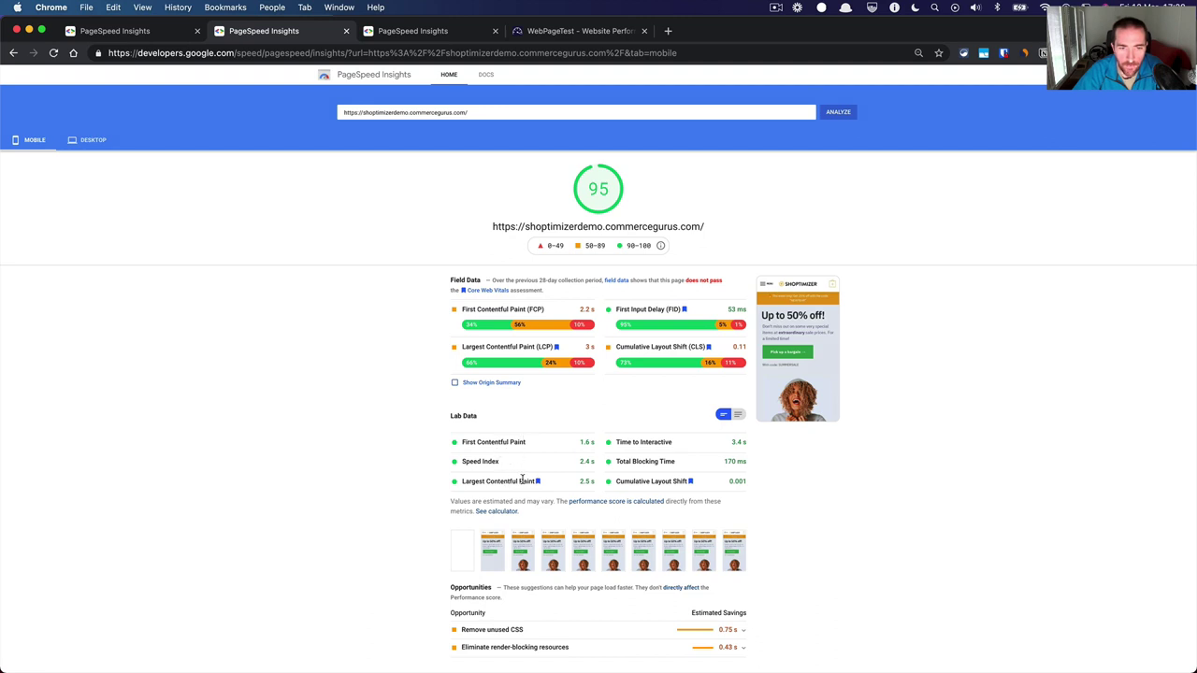
Examine the mobile lab metrics for Cumulative Layout Shift, Time to Interactive and Total Blocking Time.
drag(644, 484, 666, 484)
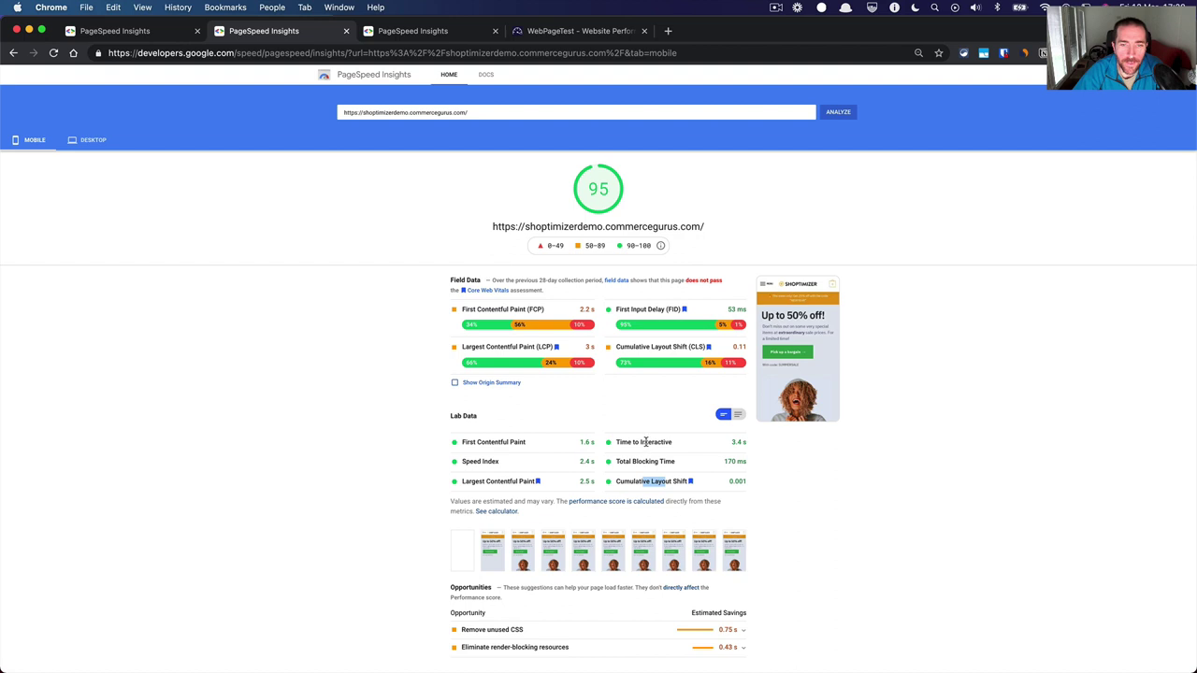
drag(644, 442, 660, 442)
click(646, 447)
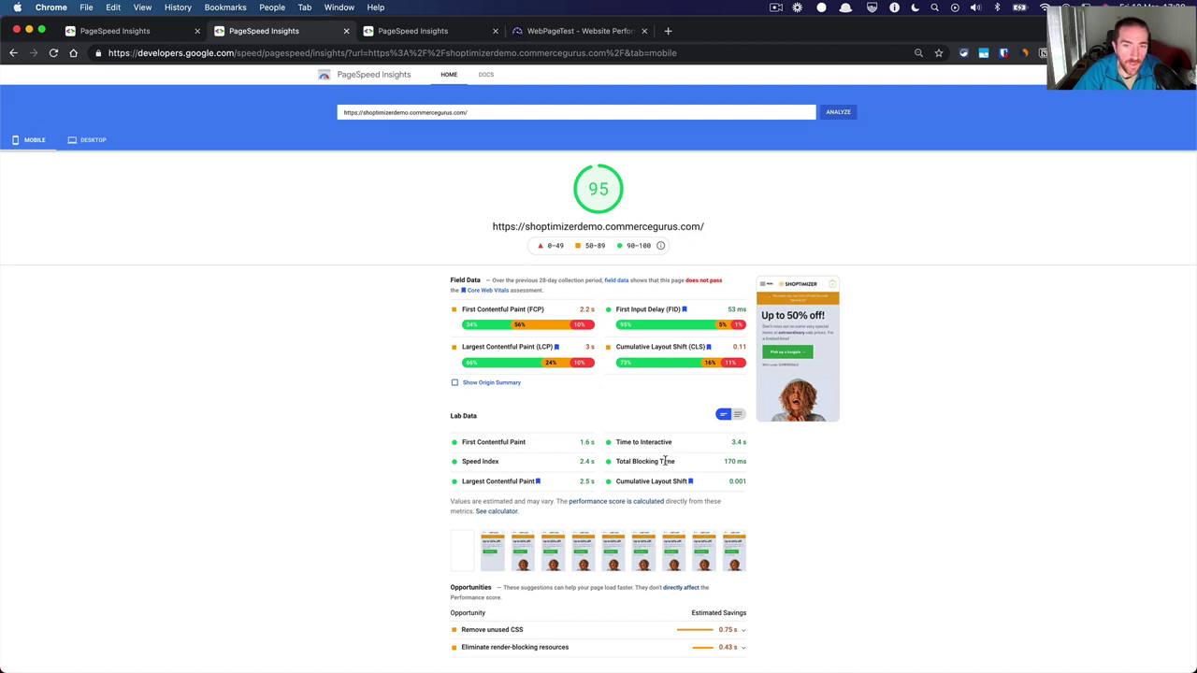
drag(675, 461, 642, 466)
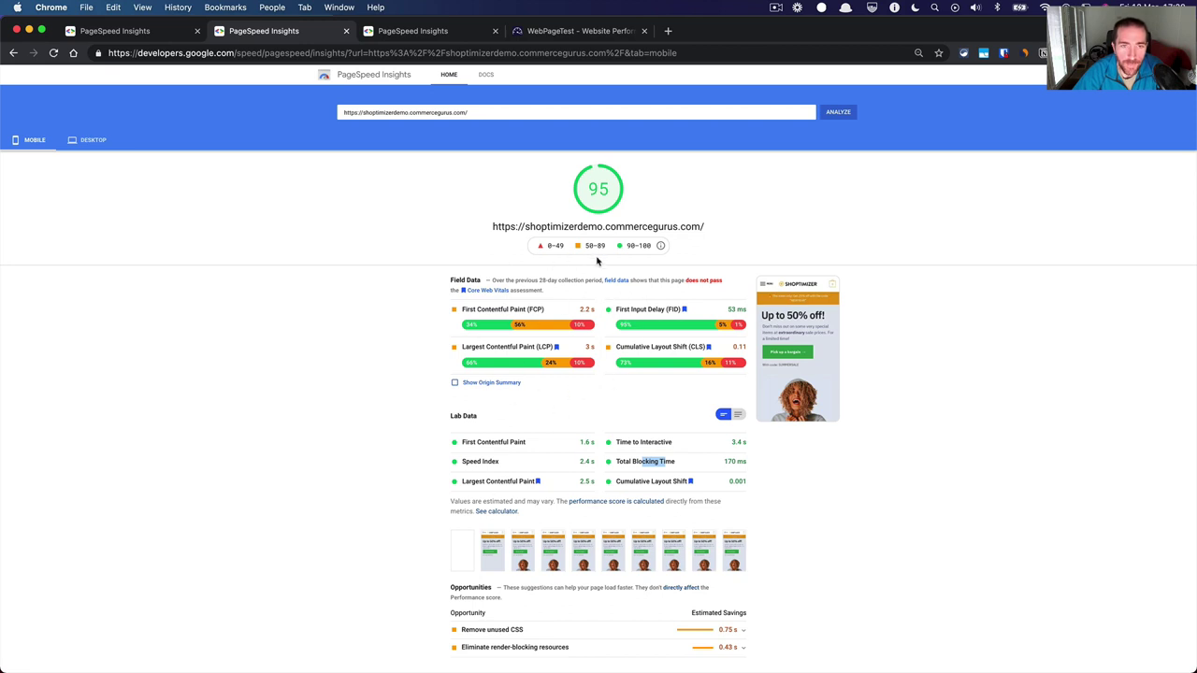
click(696, 283)
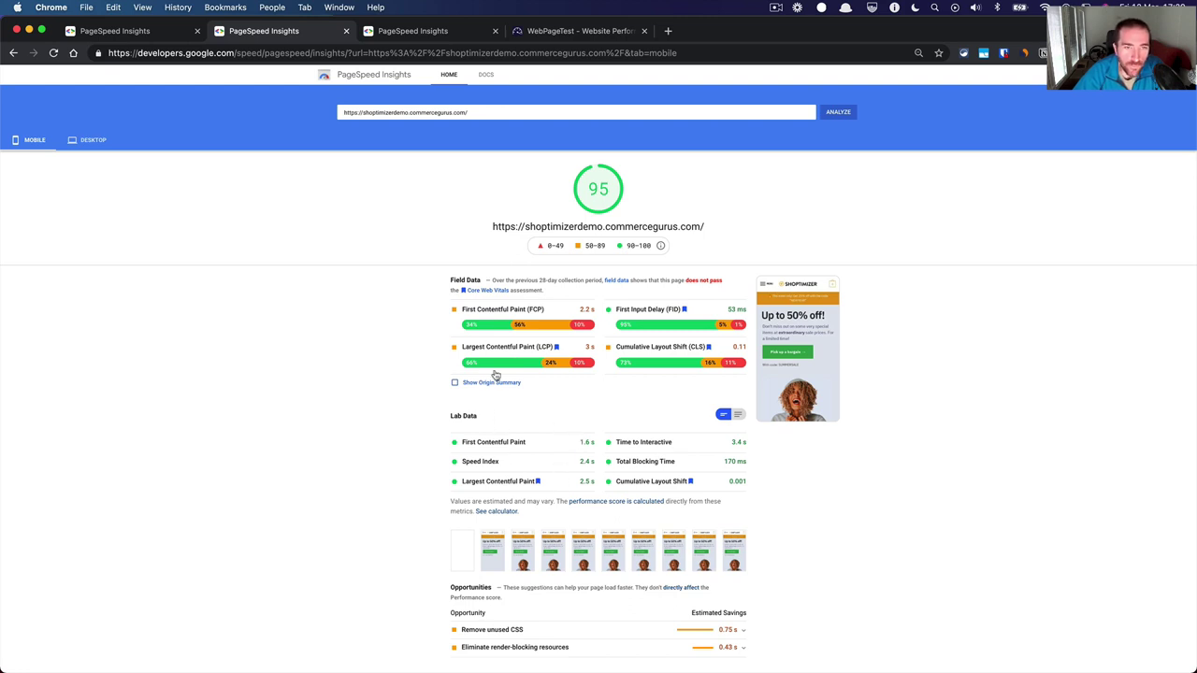
Compare the Field Data section of the mobile report with its Lab Data section.
double_click(543, 280)
click(560, 279)
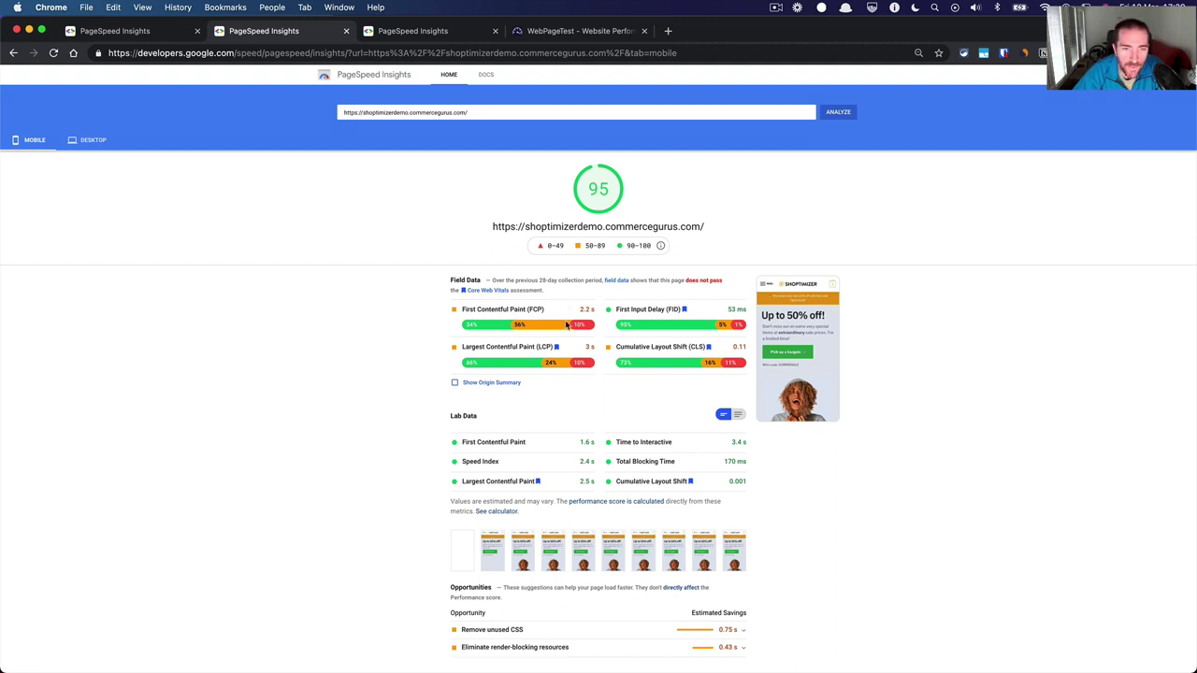
drag(455, 420, 483, 423)
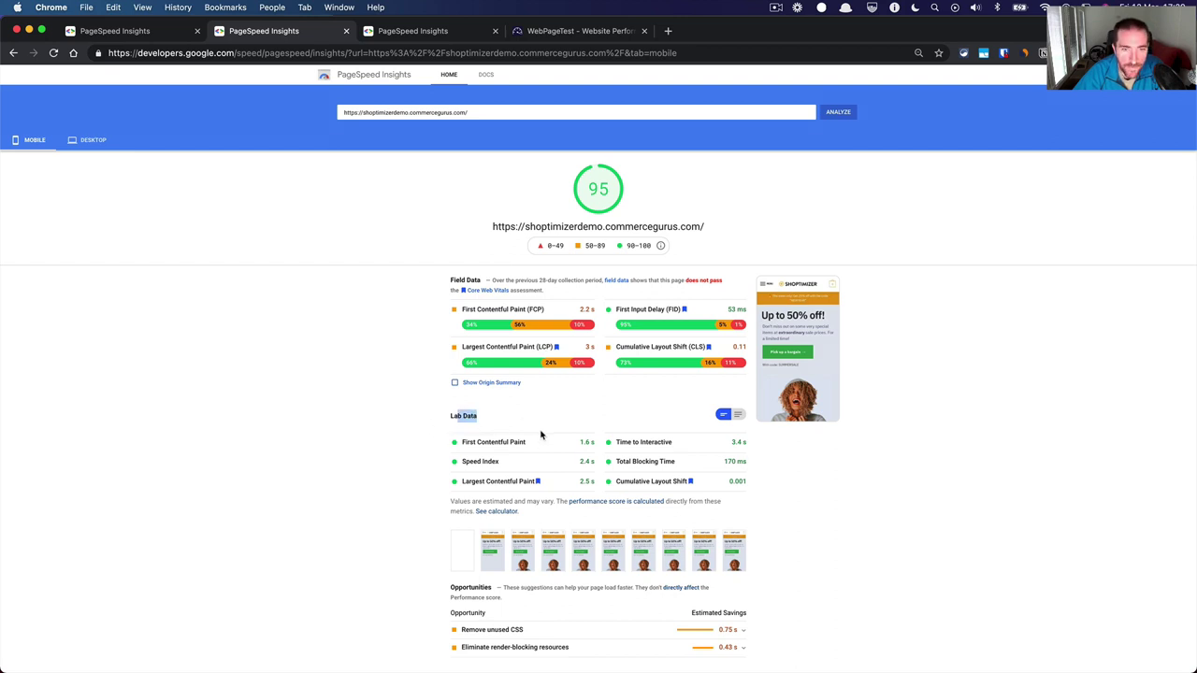
Check which Lighthouse version the mobile report was run with and return to the score overview.
scroll(541, 435, down, 5)
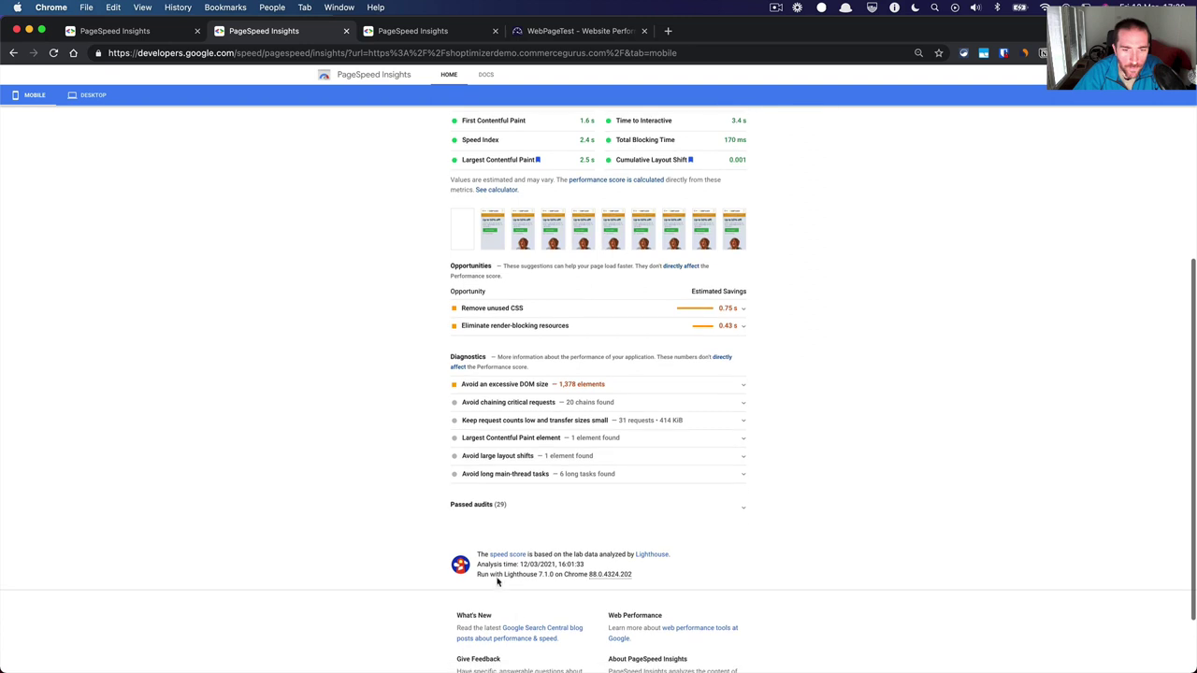
drag(492, 574, 510, 579)
click(526, 579)
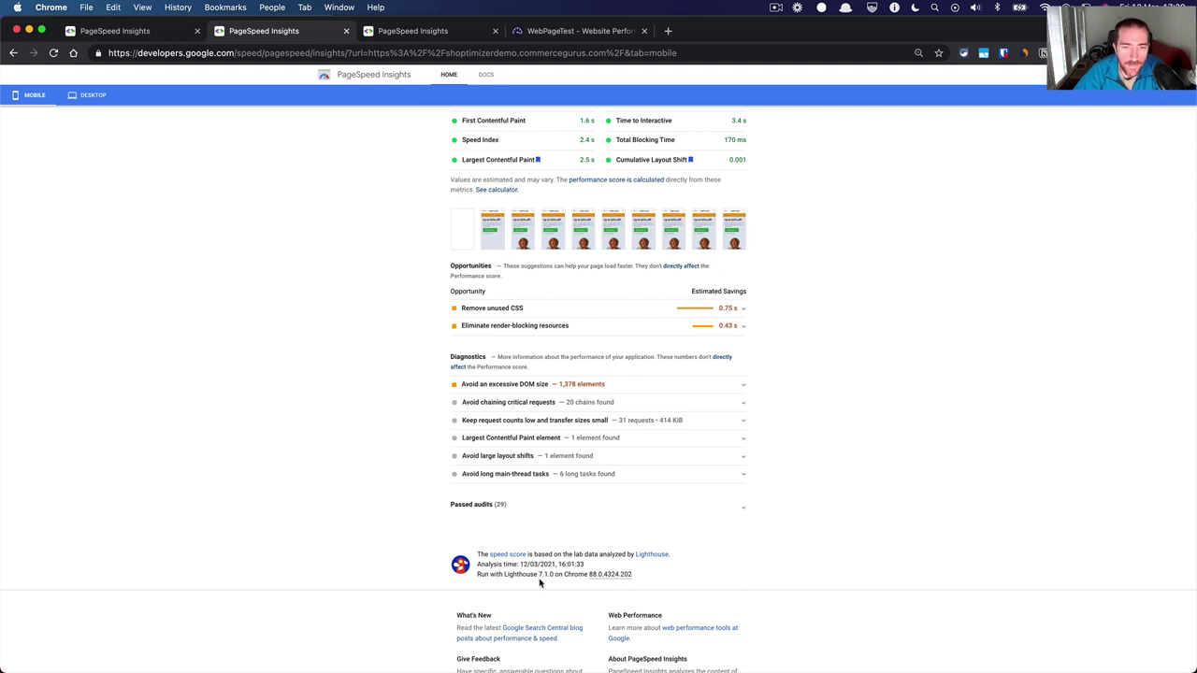
scroll(597, 306, up, 5)
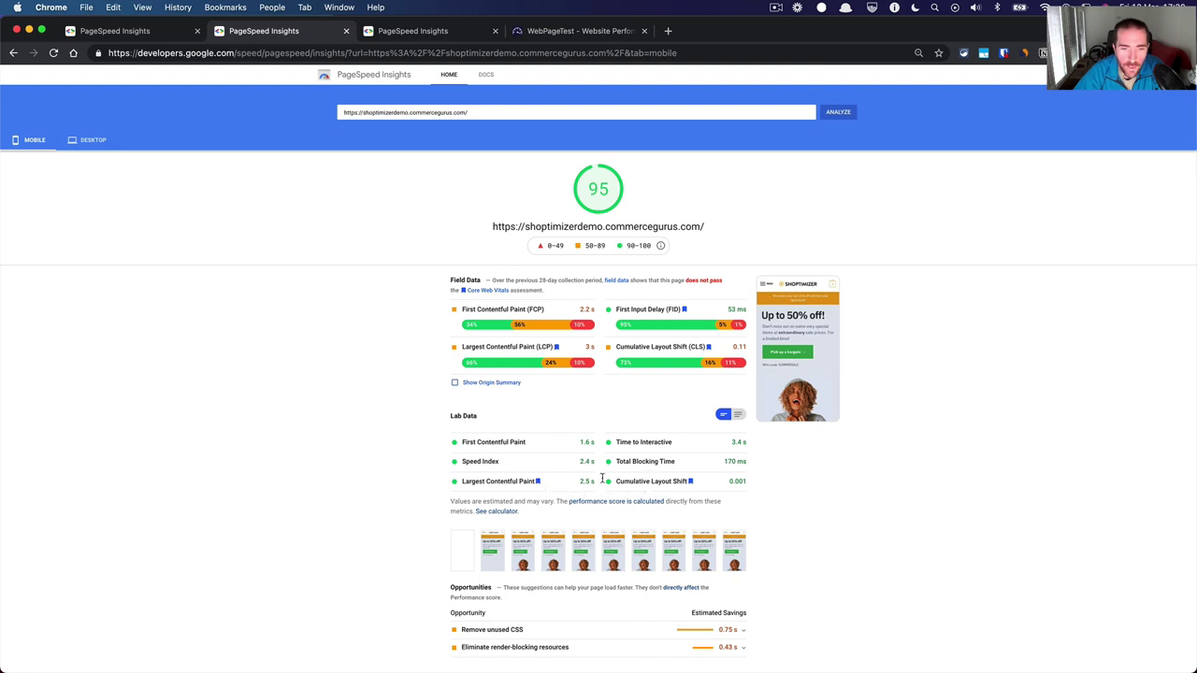
Review the mobile lab values for Largest Contentful Paint and Cumulative Layout Shift and open the desktop results.
drag(578, 483, 593, 482)
click(593, 481)
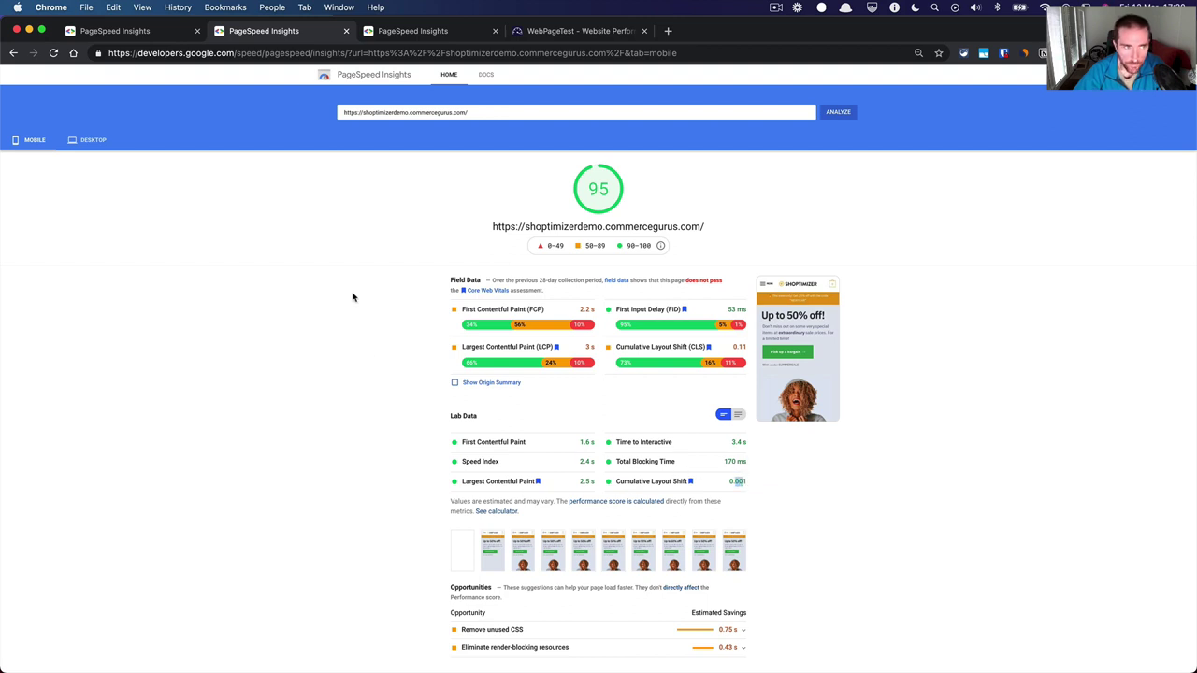
click(82, 146)
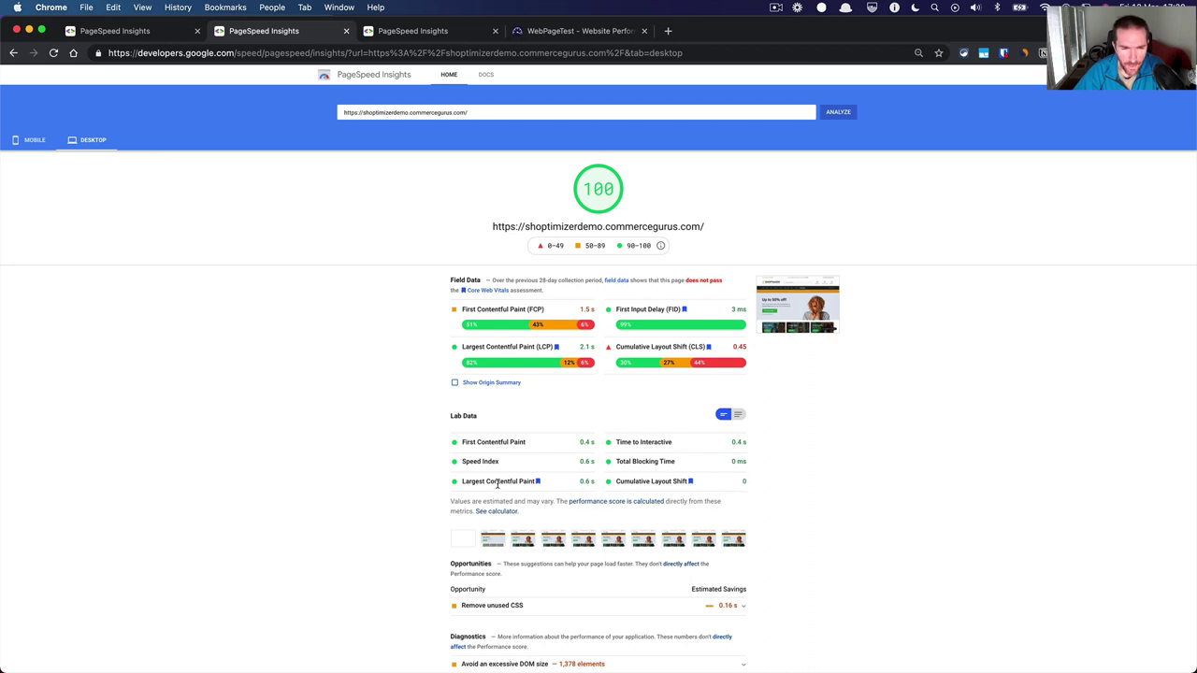
Check the Largest Contentful Paint metric in the desktop lab data and return to the mobile results.
drag(496, 481, 511, 482)
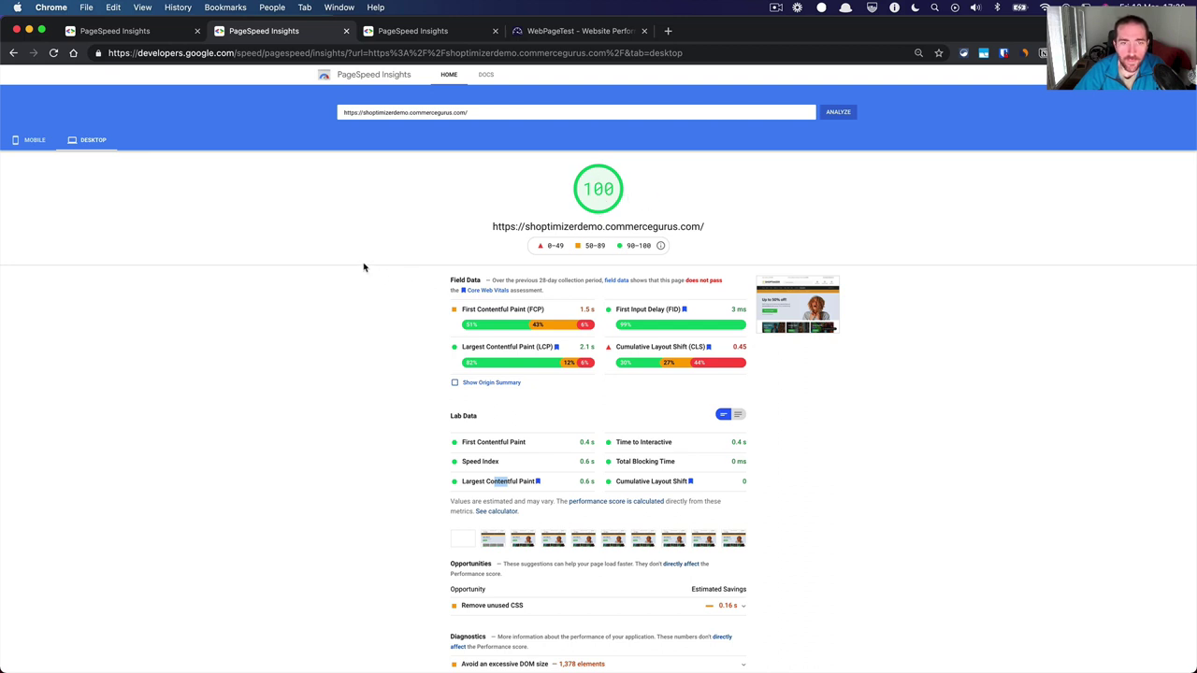
click(31, 140)
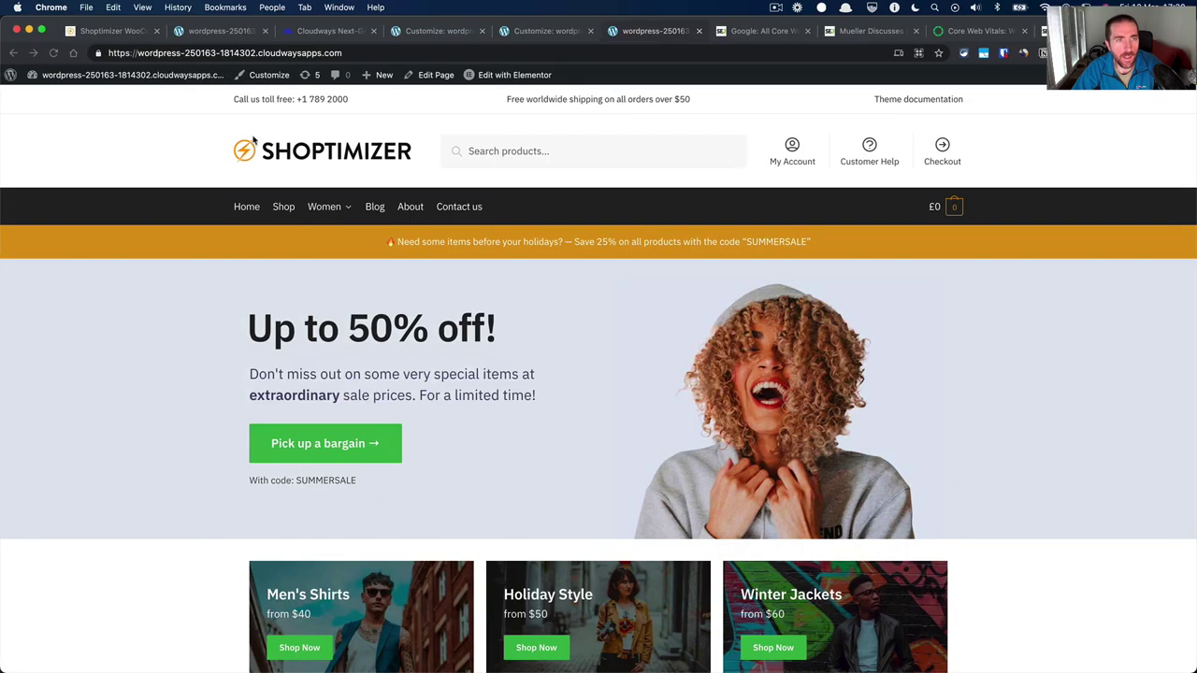
Copy the new store's home page address and open PageSpeed Insights in a new tab by searching for "google pagespeed insights".
click(266, 55)
key(super+c)
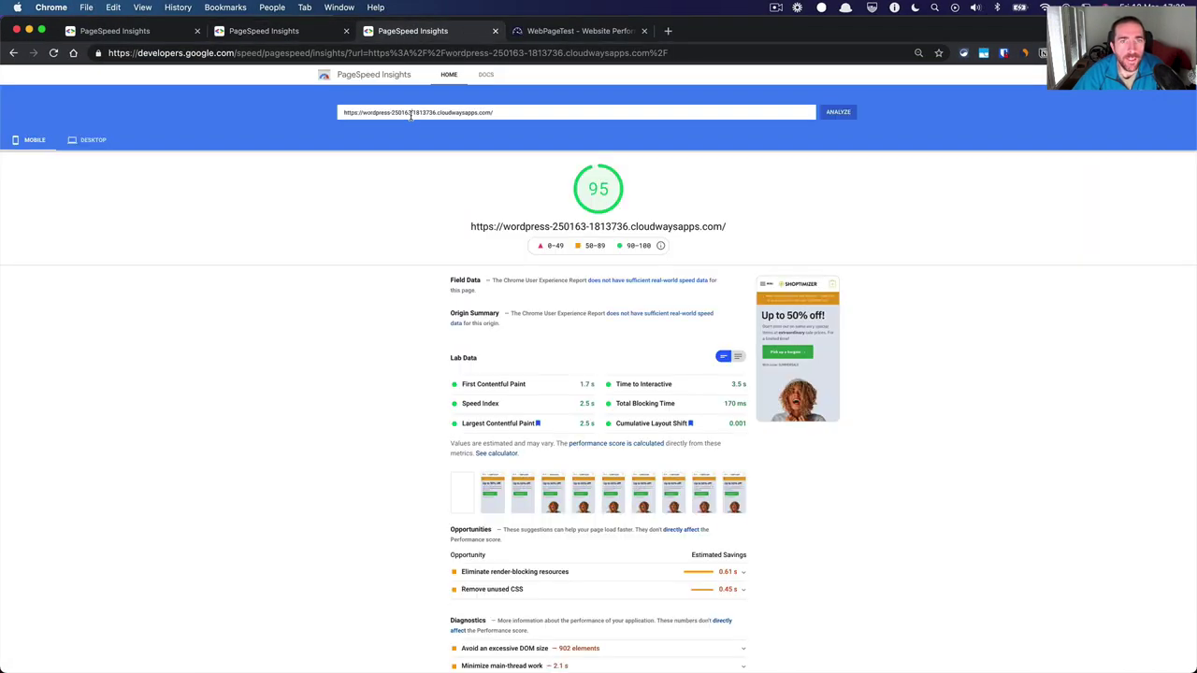
key(super+t)
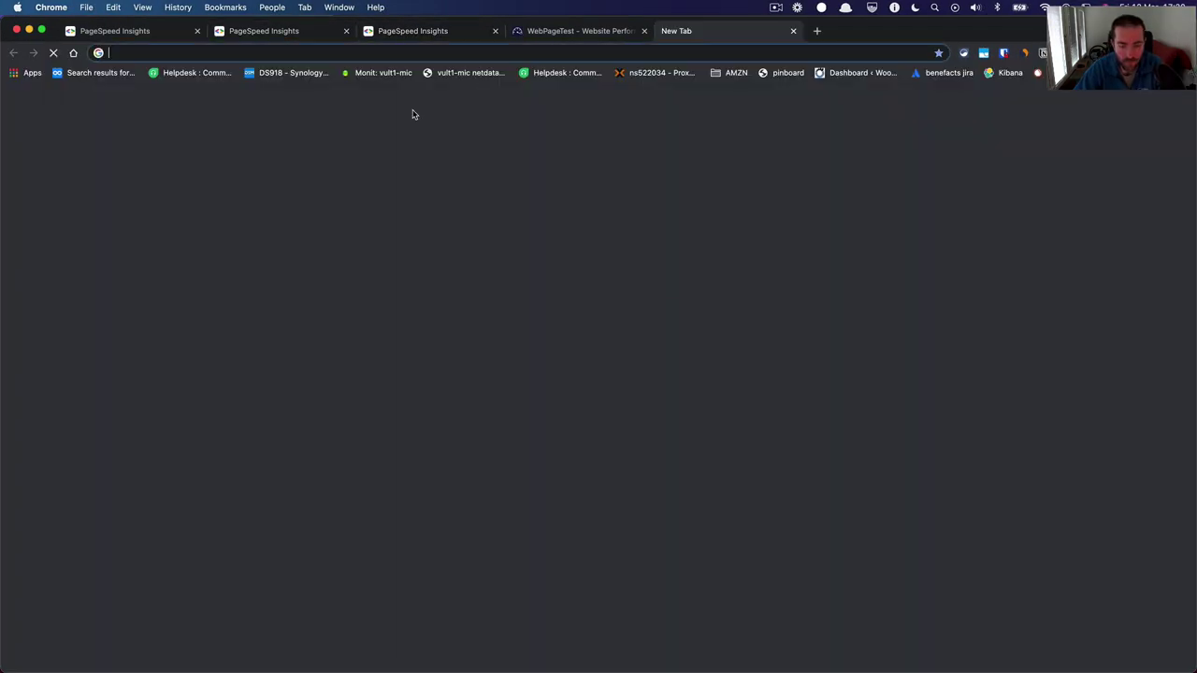
text(goog)
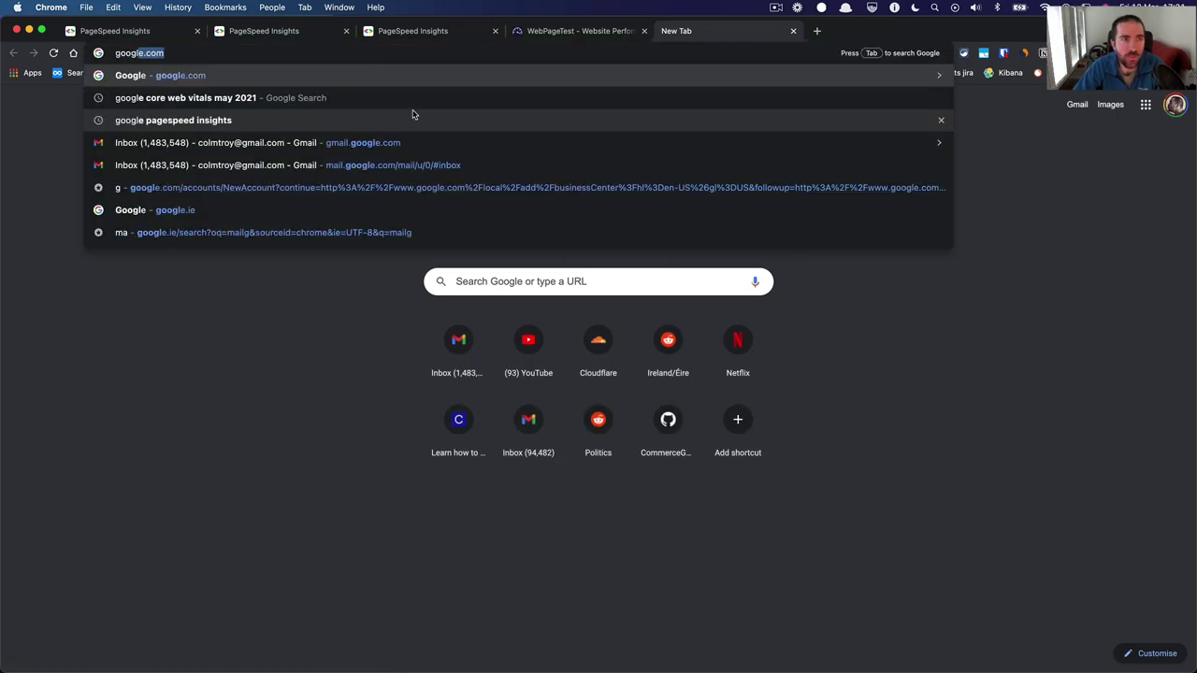
text(le page)
key(Return)
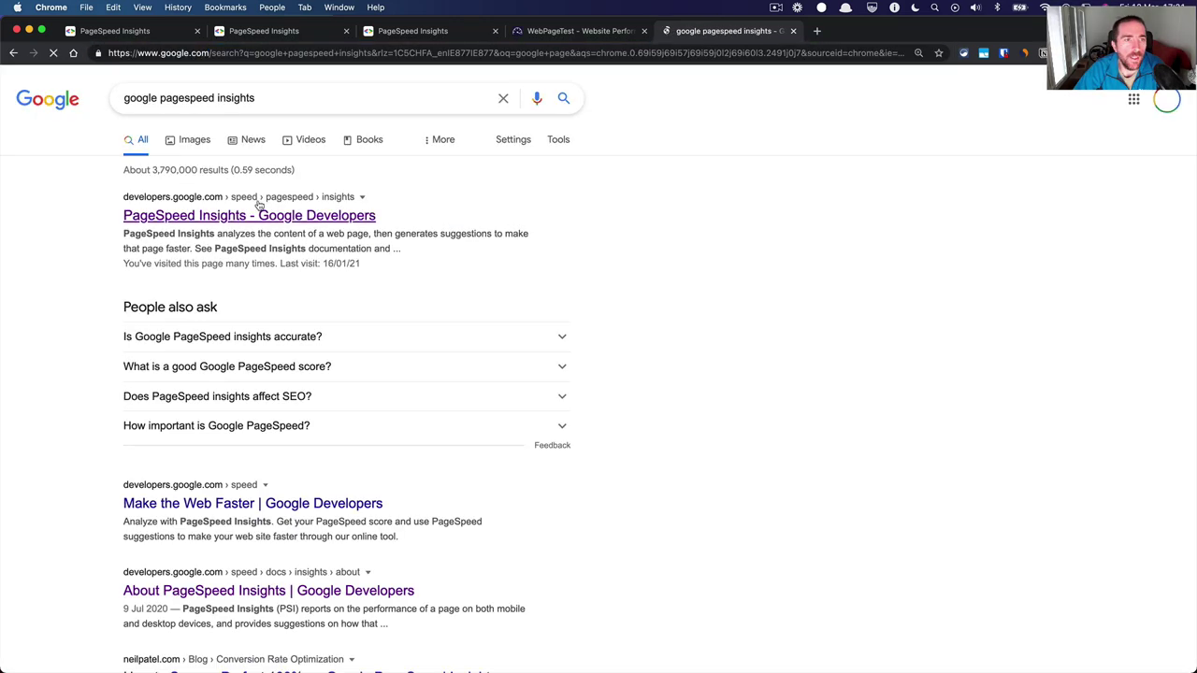
click(269, 211)
click(402, 147)
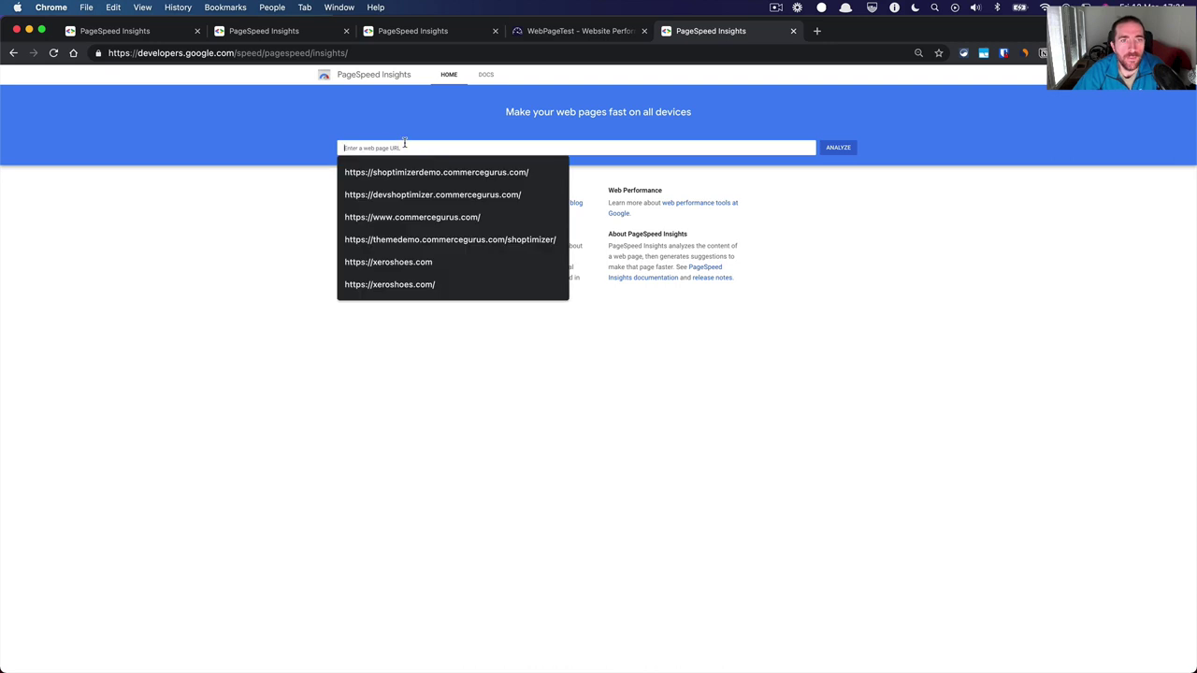
key(super+v)
key(Return)
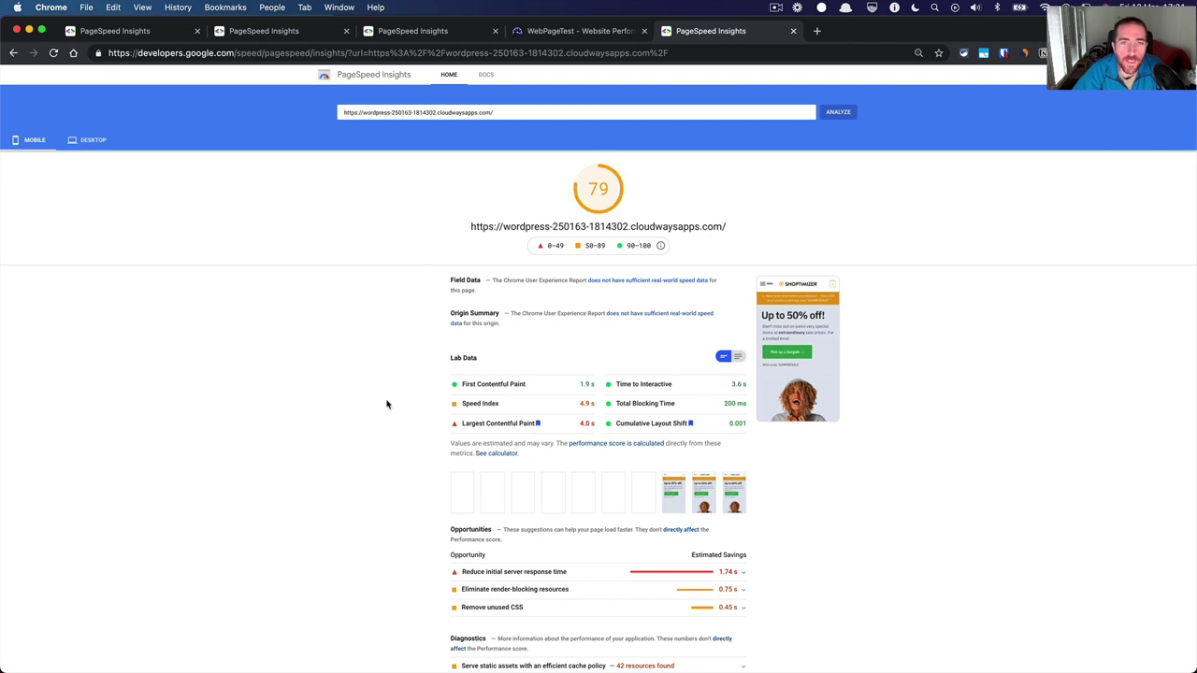
Review the new store's mobile score, opportunities and diagnostics, compare them with the desktop results and return to the mobile report.
scroll(387, 406, down, 1)
scroll(365, 395, up, 1)
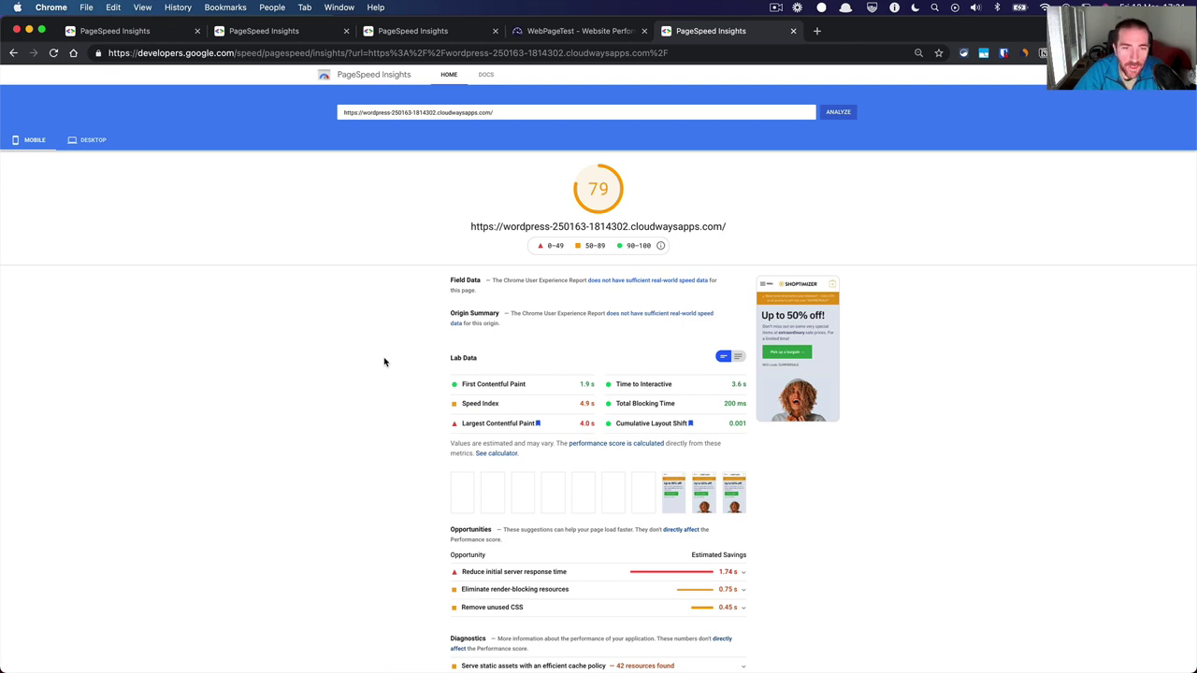
scroll(383, 362, down, 3)
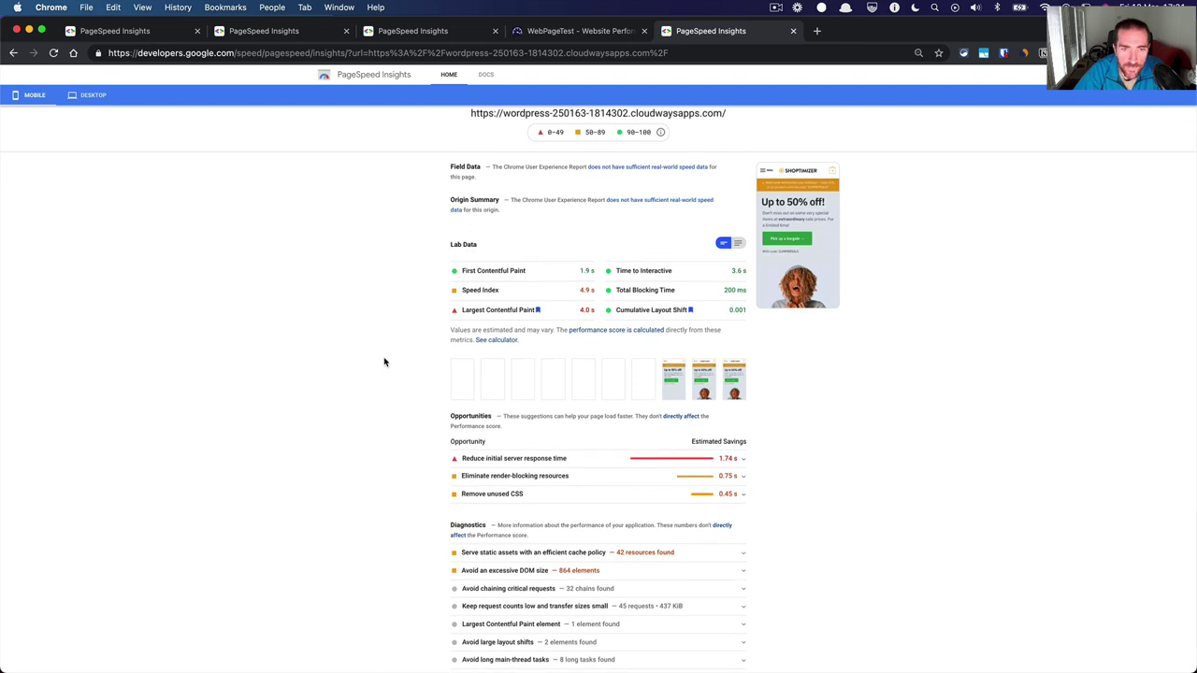
scroll(383, 362, up, 3)
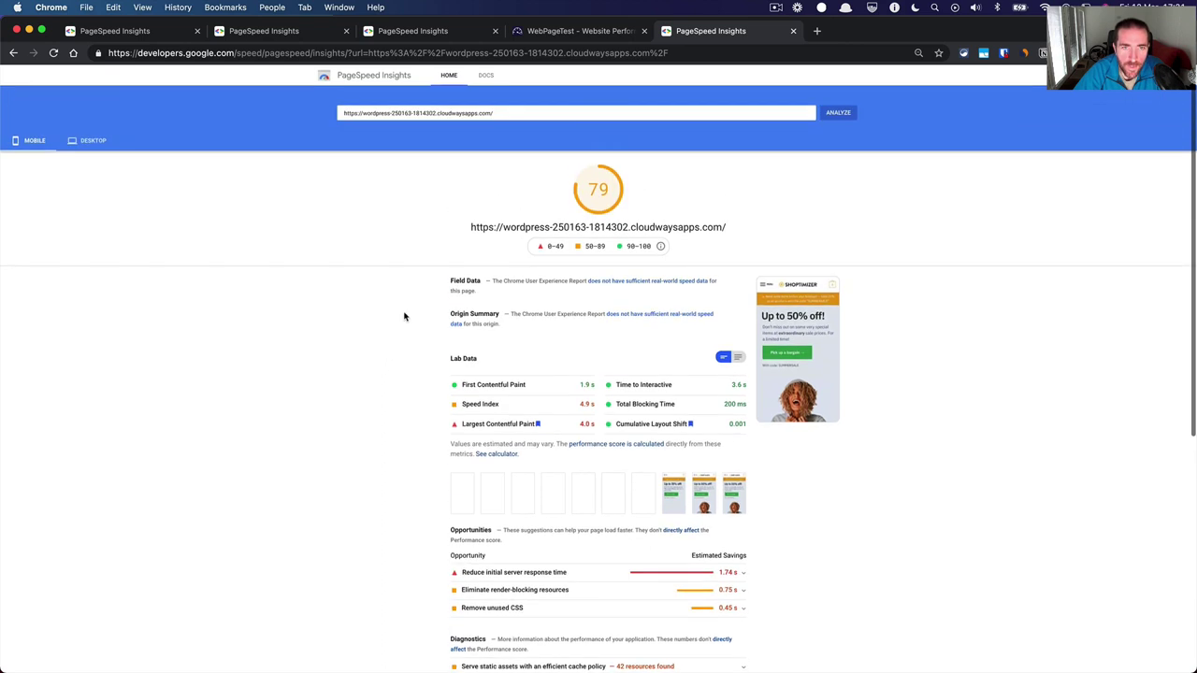
click(93, 147)
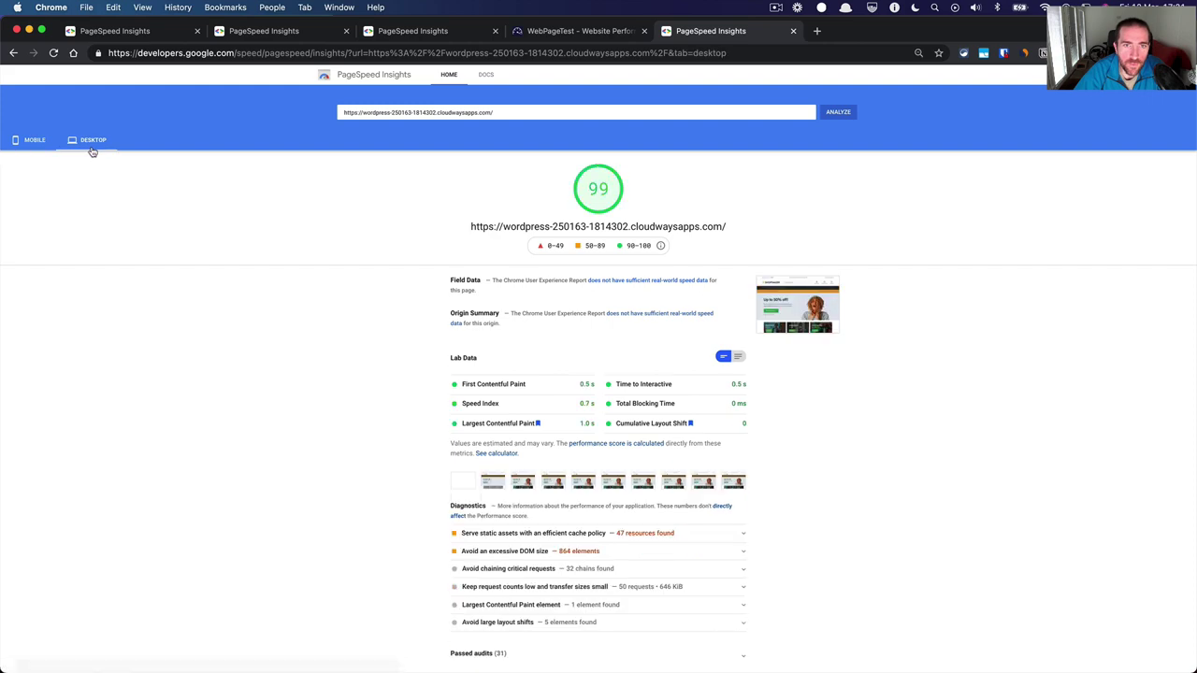
click(32, 141)
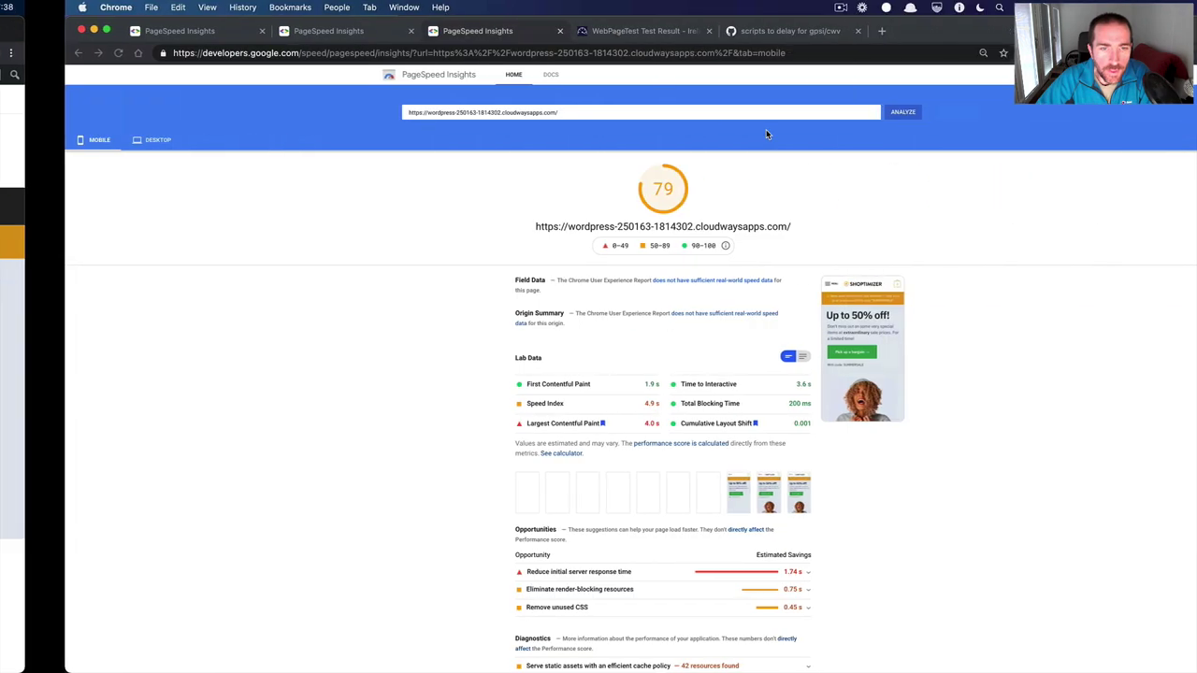
Examine the details and estimated savings of the "Reduce initial server response time" opportunity in the mobile report.
scroll(445, 478, down, 3)
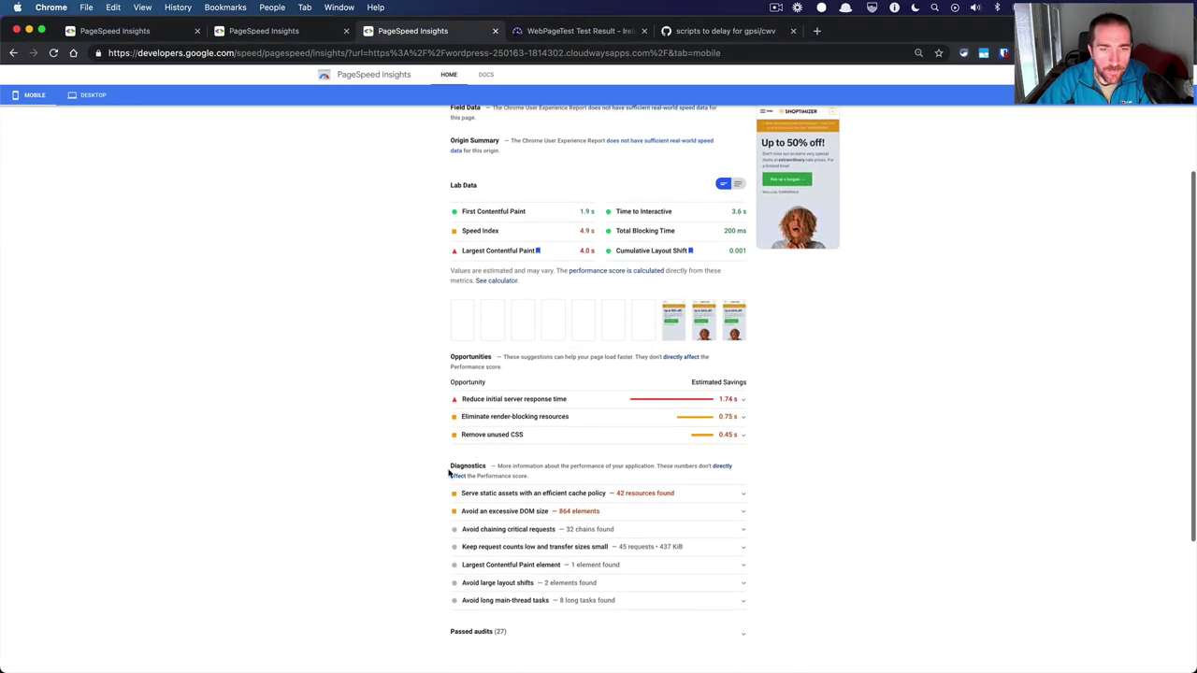
click(529, 402)
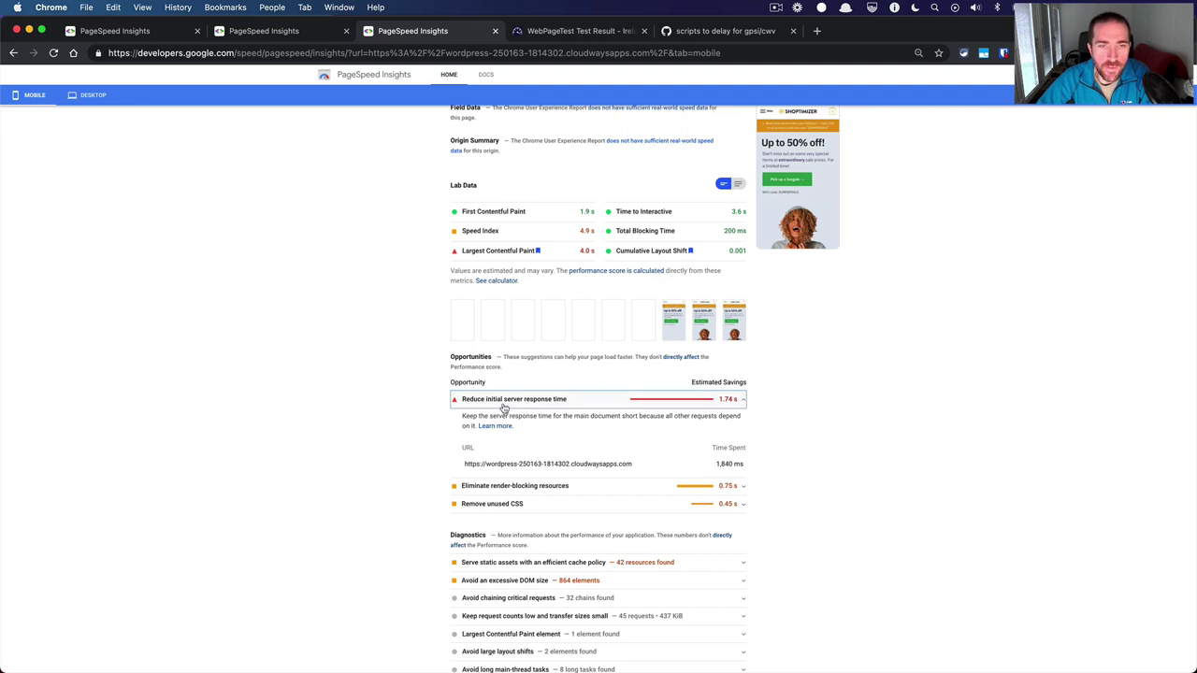
click(506, 402)
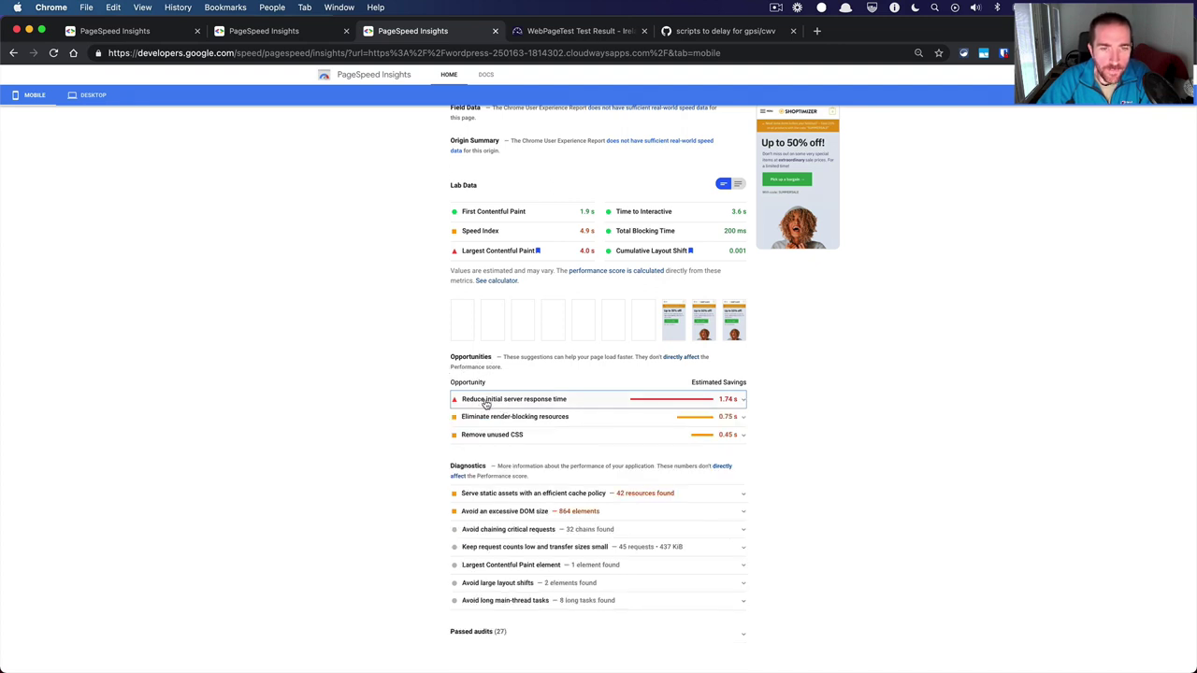
click(486, 405)
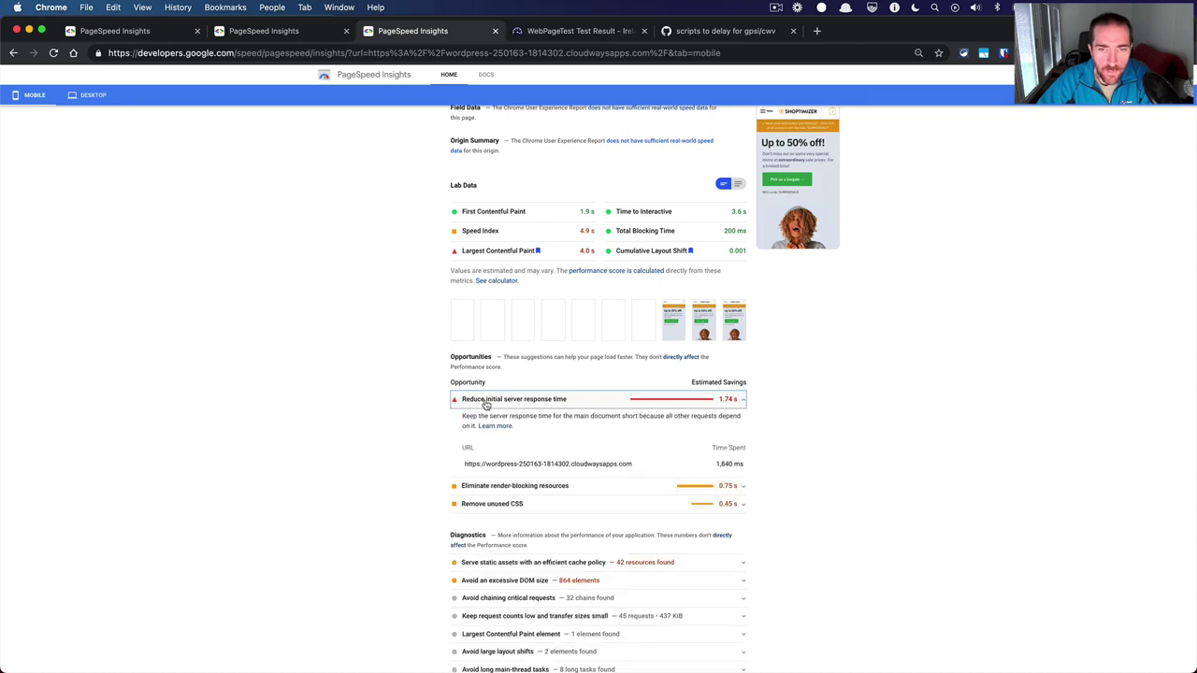
click(593, 402)
click(731, 403)
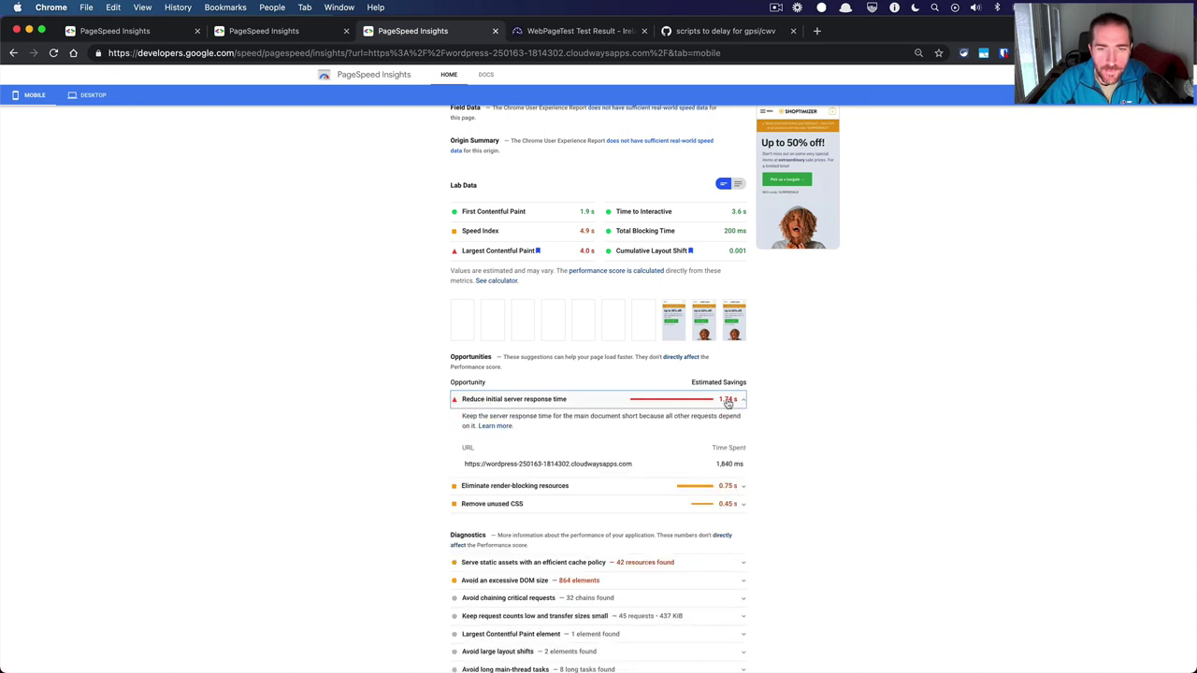
click(646, 402)
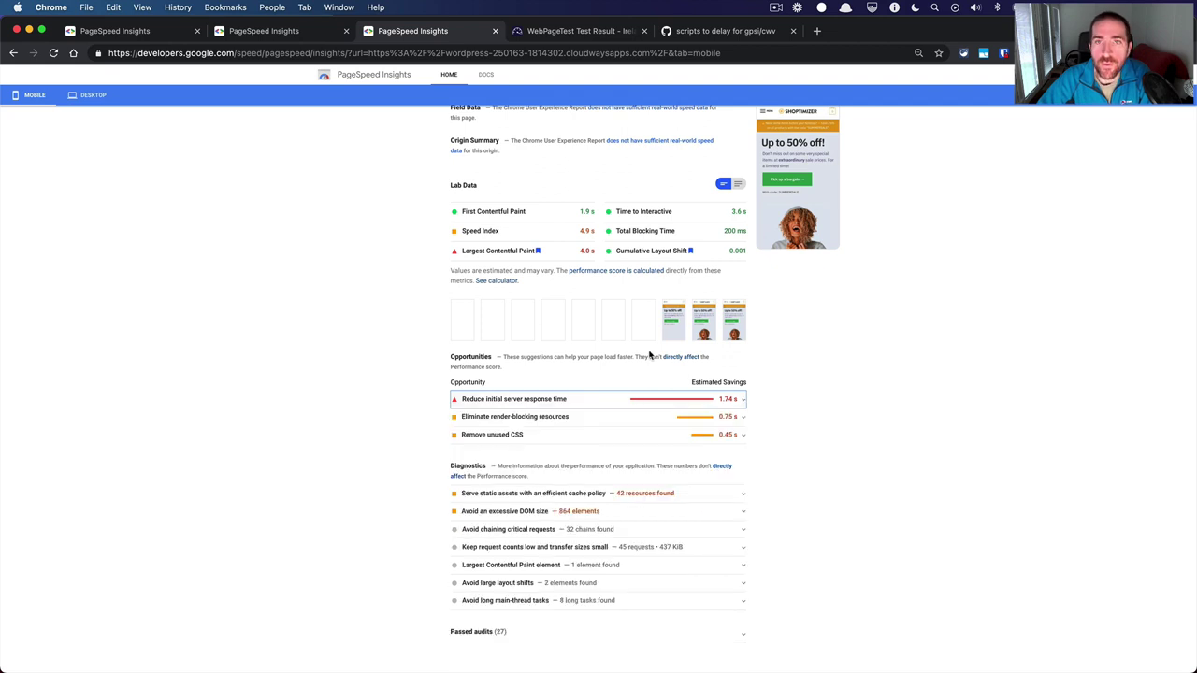
scroll(563, 223, up, 3)
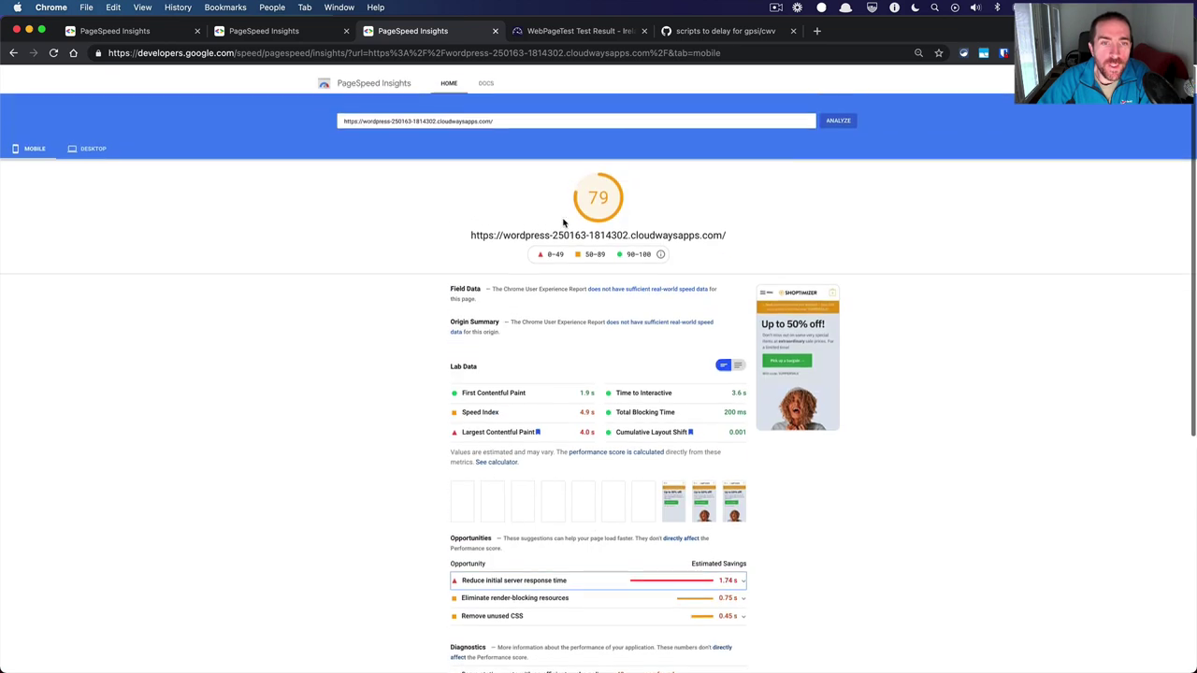
Switch to WebPageTest, open the form for a new test and review the test locations, keeping Ireland - EC2 (Chrome,Firefox).
click(569, 31)
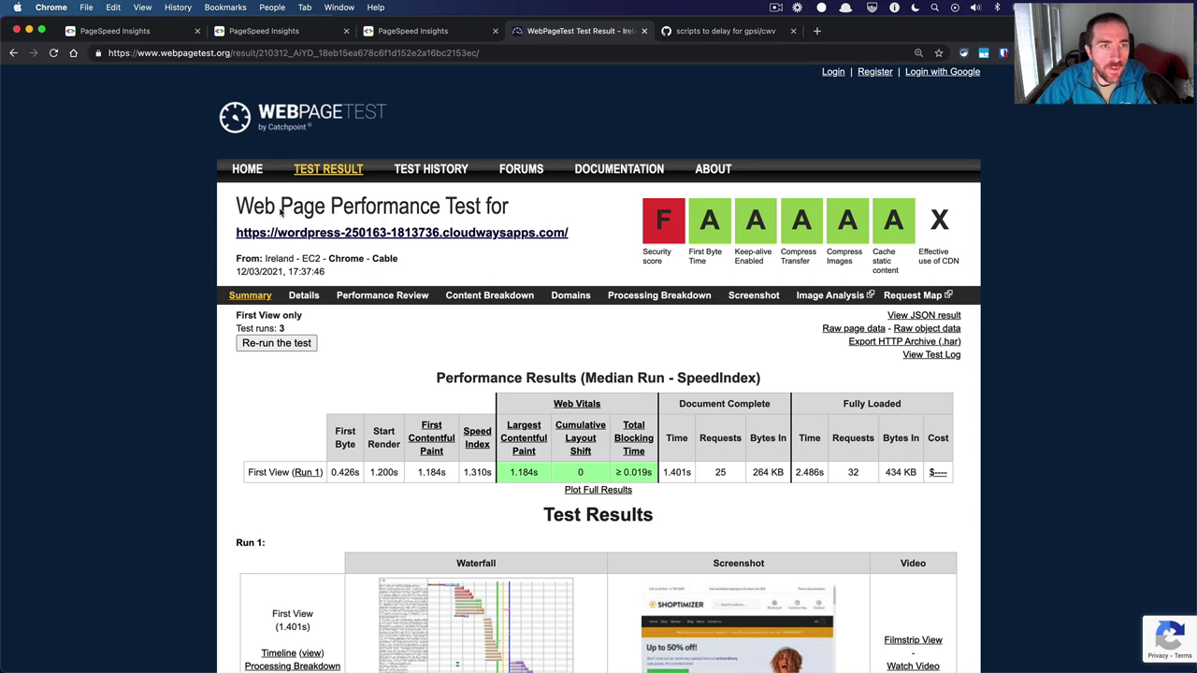
click(248, 169)
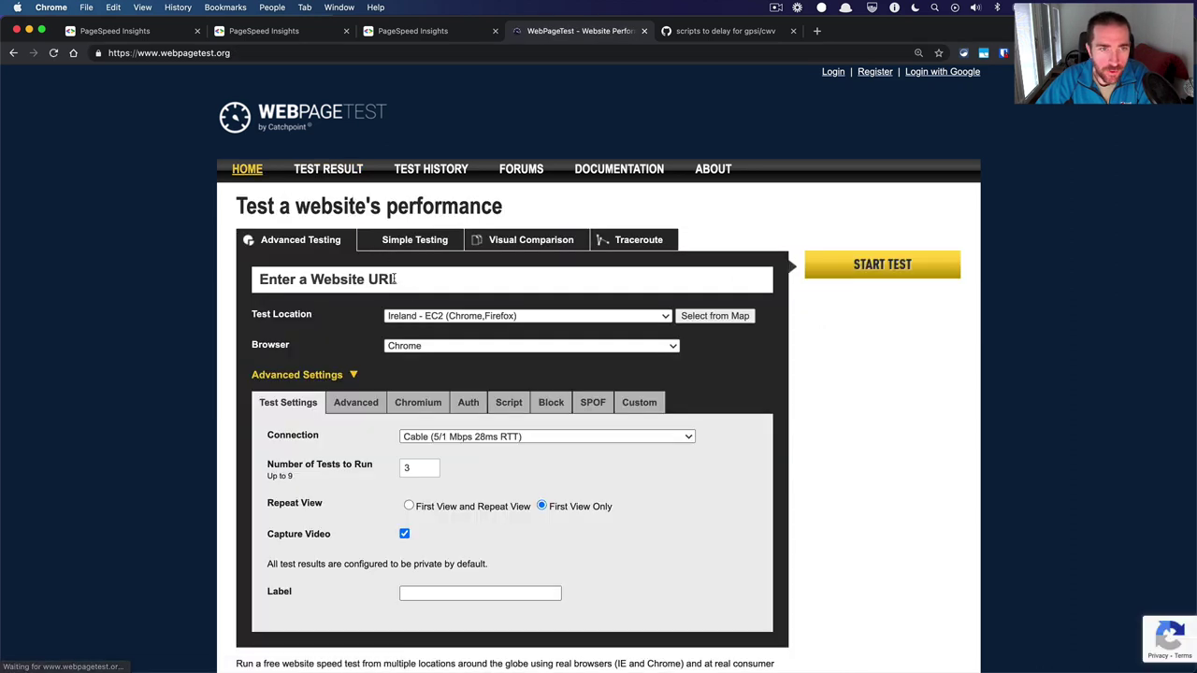
click(453, 316)
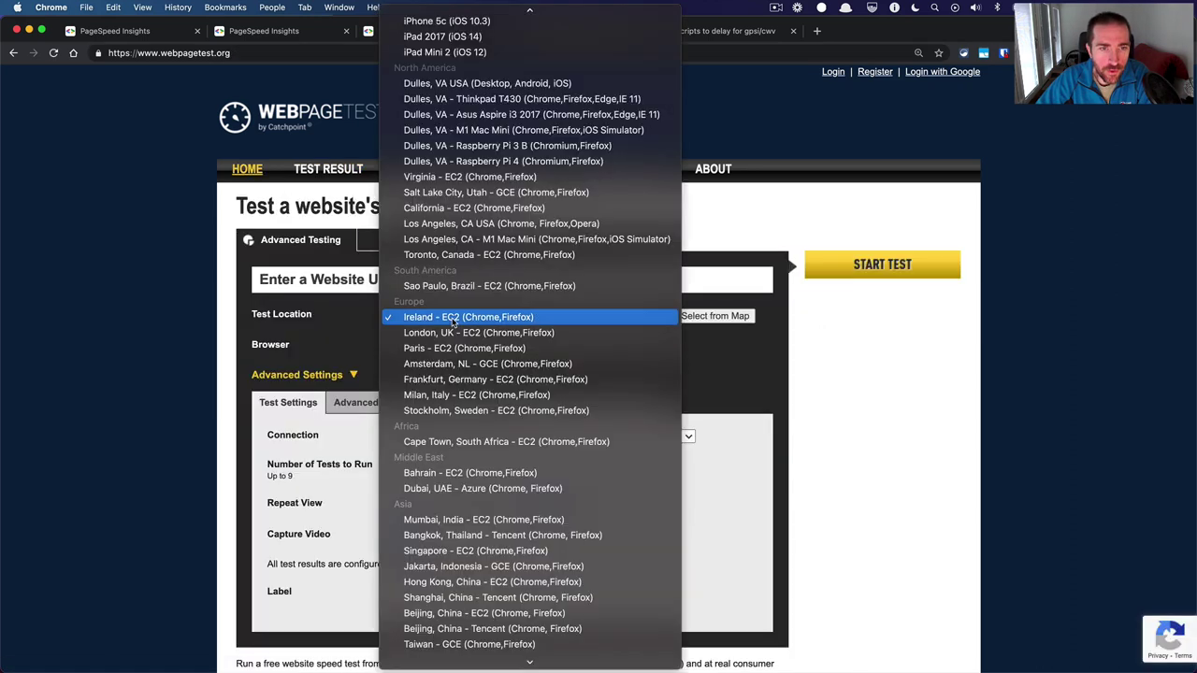
click(502, 321)
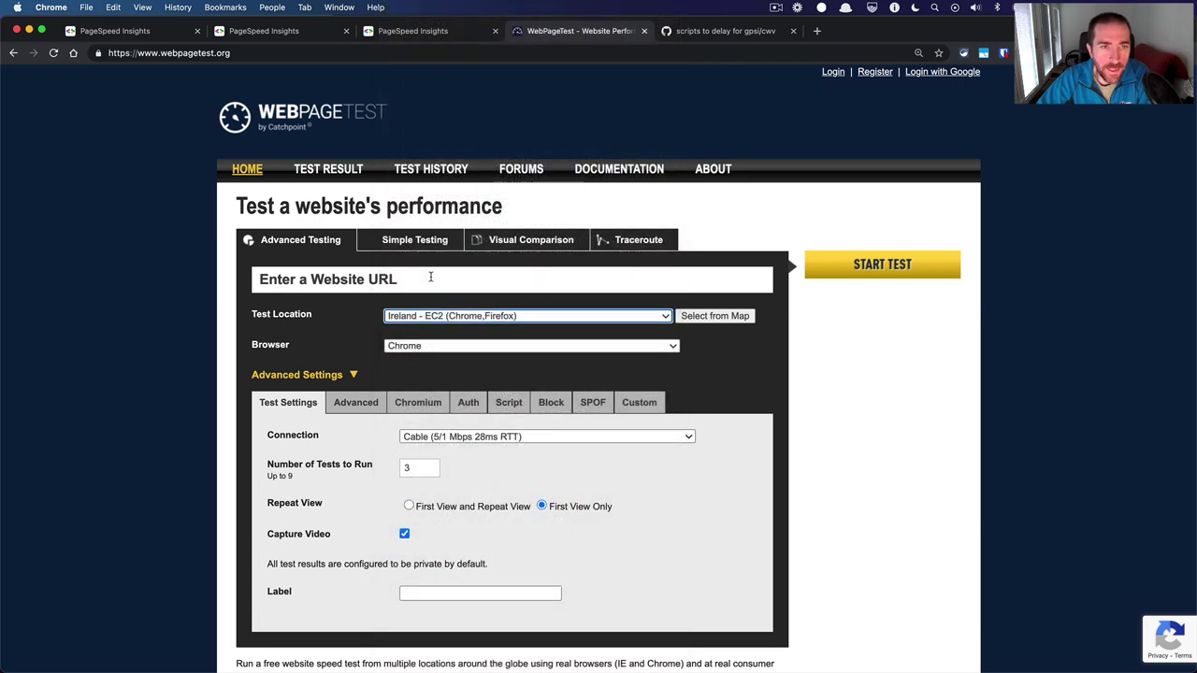
Open the most recent test result from the WebPageTest history and review its performance summary.
click(432, 177)
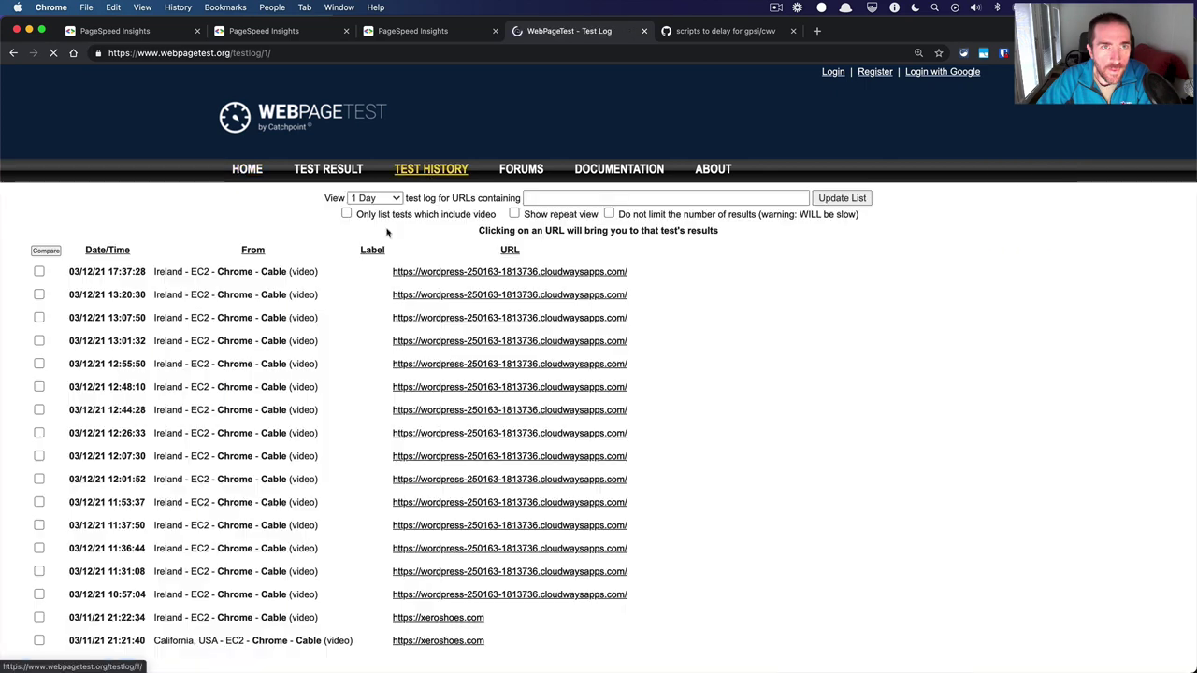
click(427, 272)
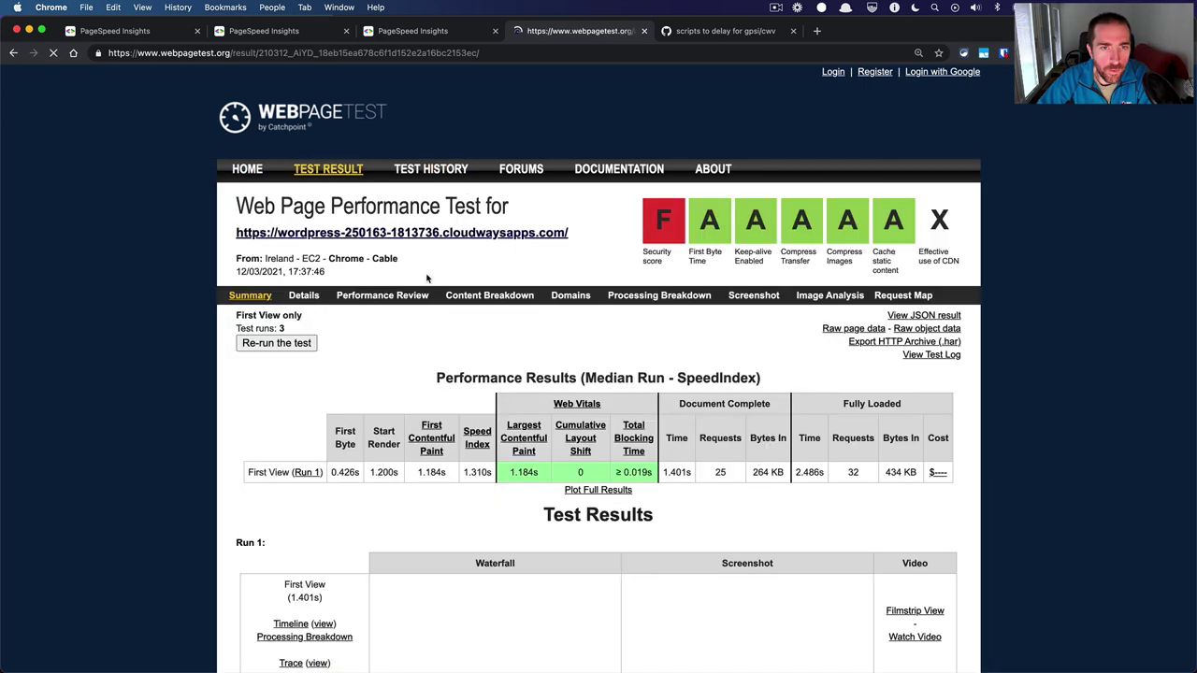
scroll(404, 377, down, 3)
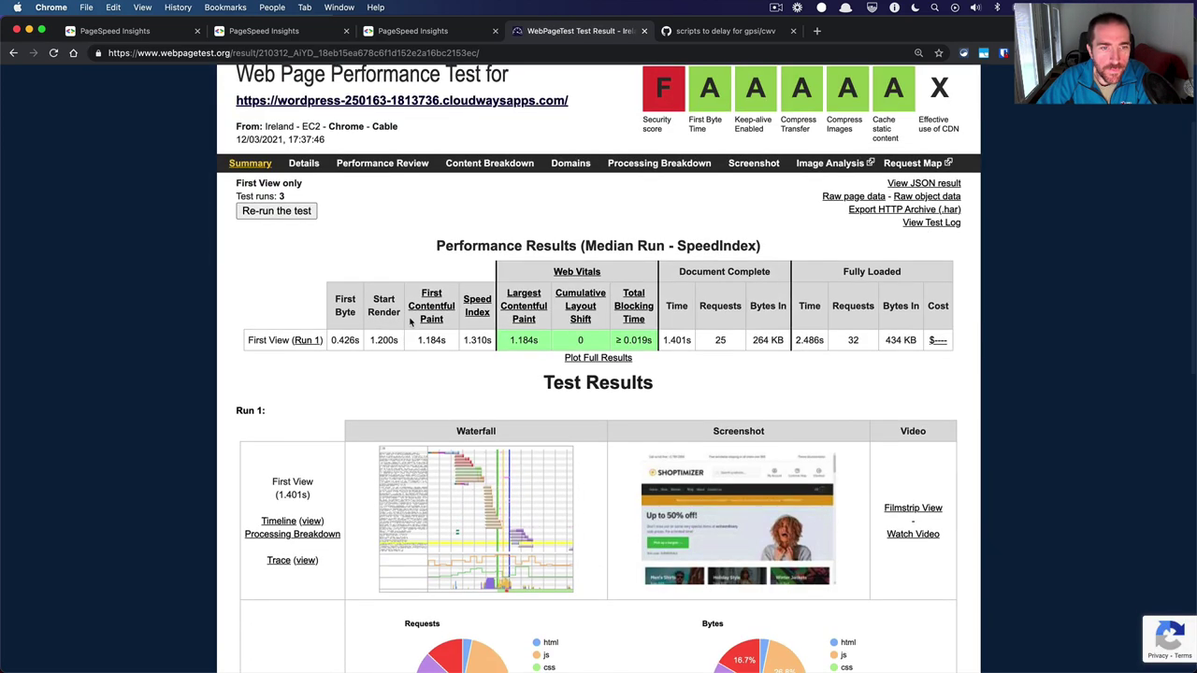
Open the test's first-view waterfall and examine the loading sequence of all page requests.
click(409, 457)
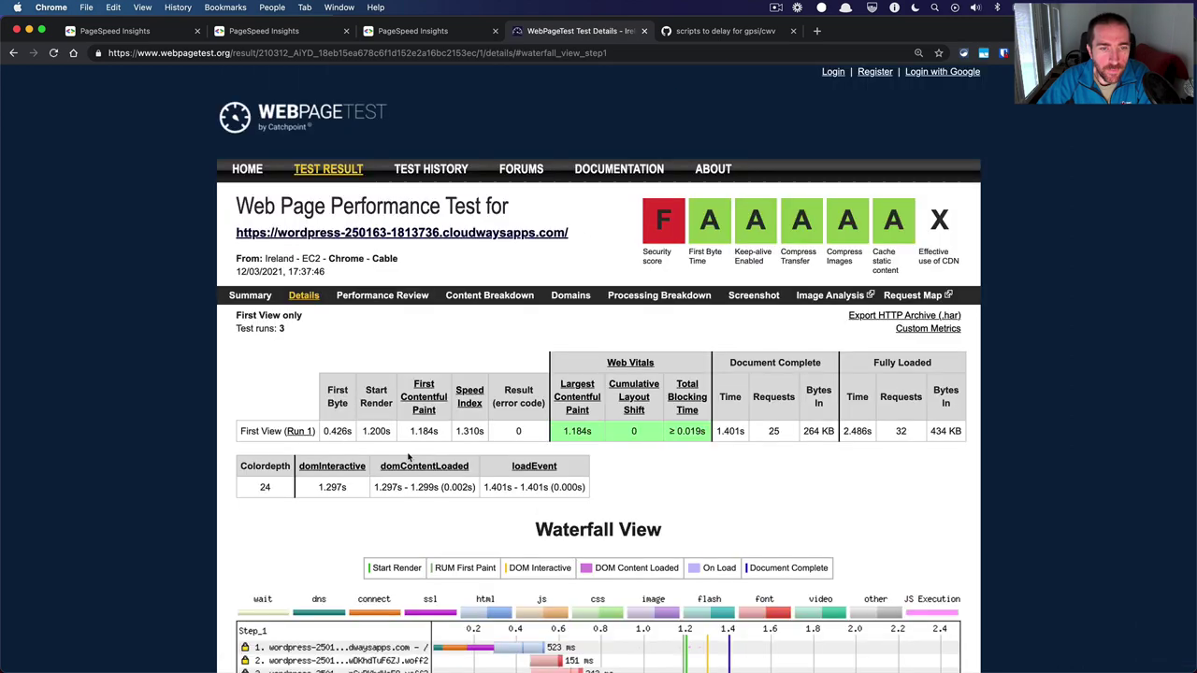
scroll(408, 456, down, 5)
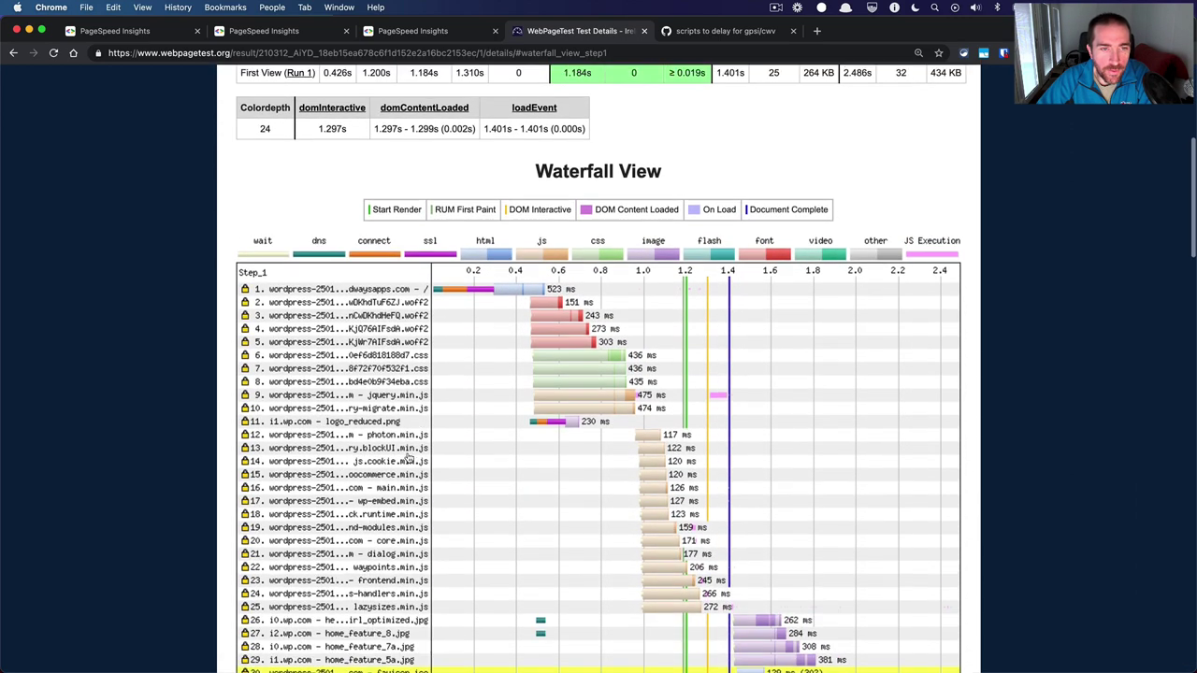
scroll(409, 456, down, 2)
scroll(407, 463, up, 6)
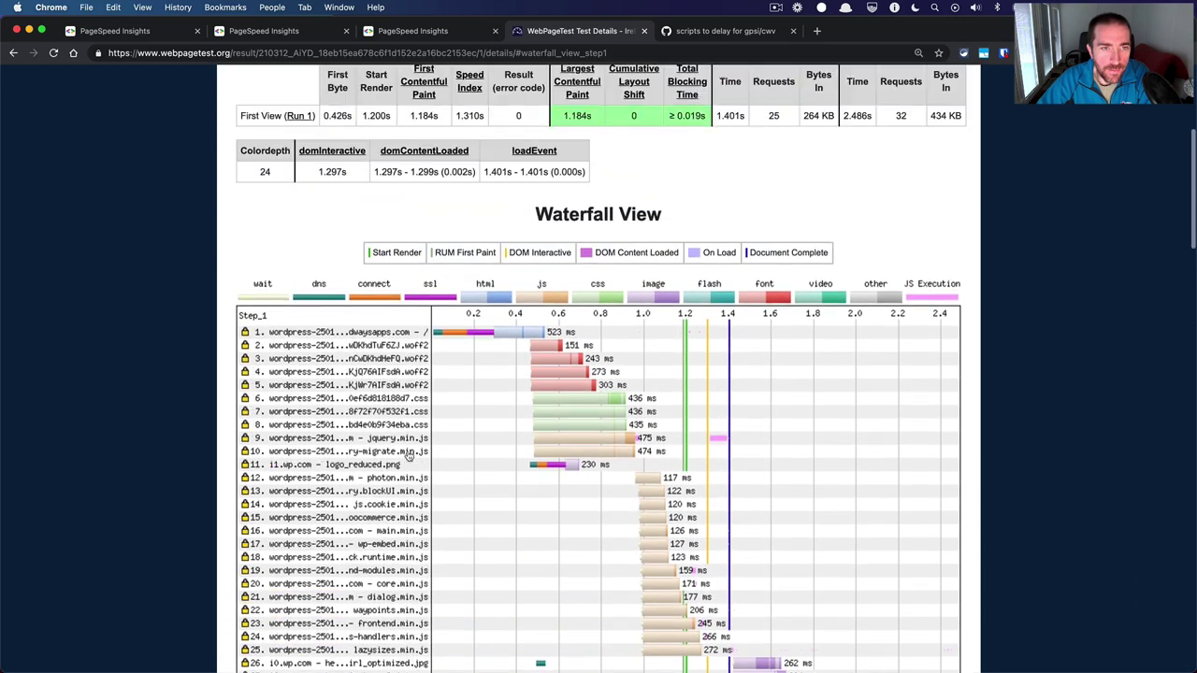
scroll(404, 472, down, 1)
scroll(402, 482, down, 4)
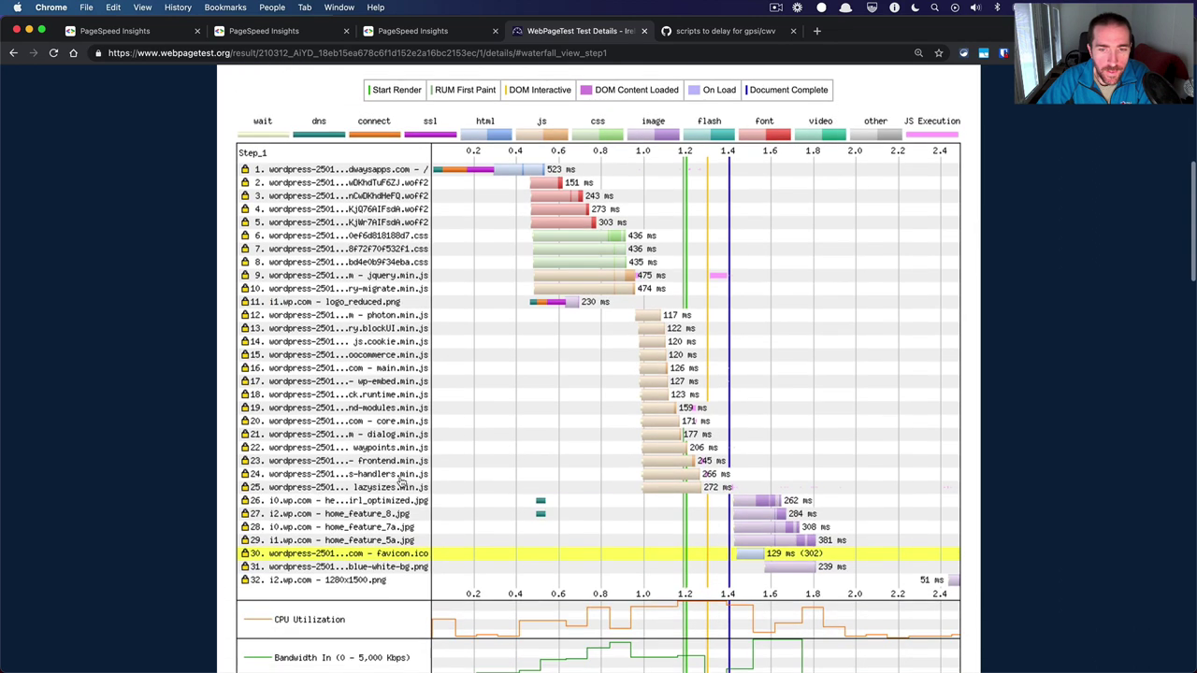
scroll(423, 341, up, 3)
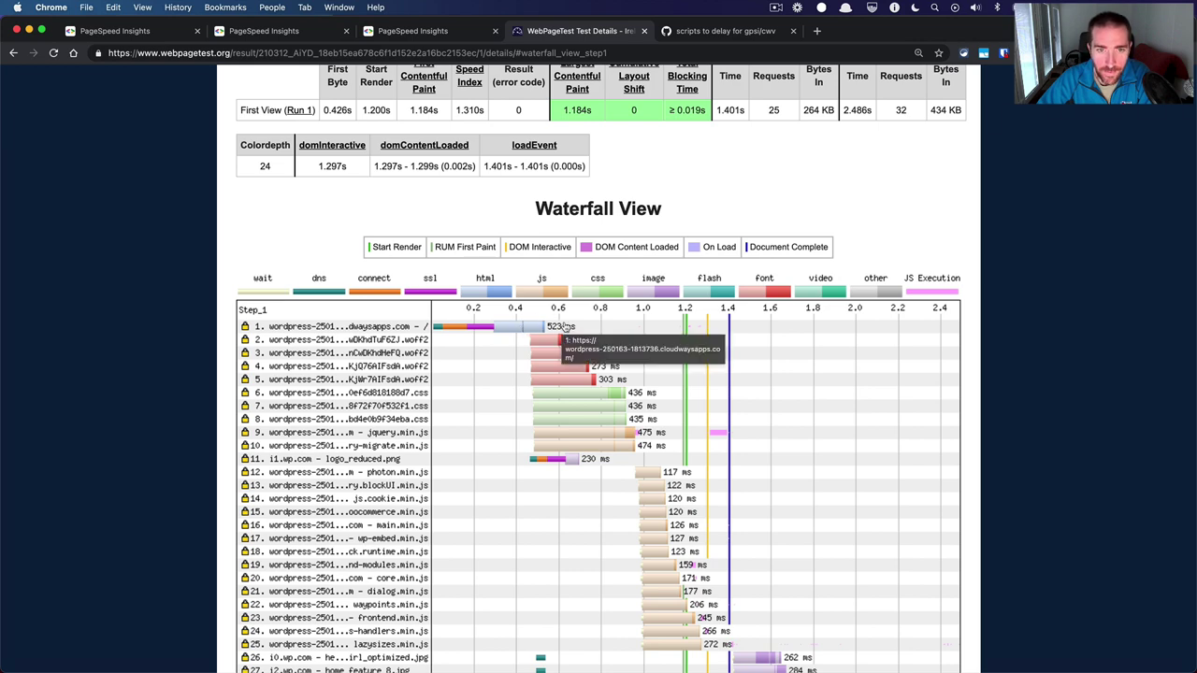
Inspect the timing details of the first document request, including Time to First Byte, and return to the store's PageSpeed Insights mobile report.
click(514, 334)
scroll(533, 538, down, 2)
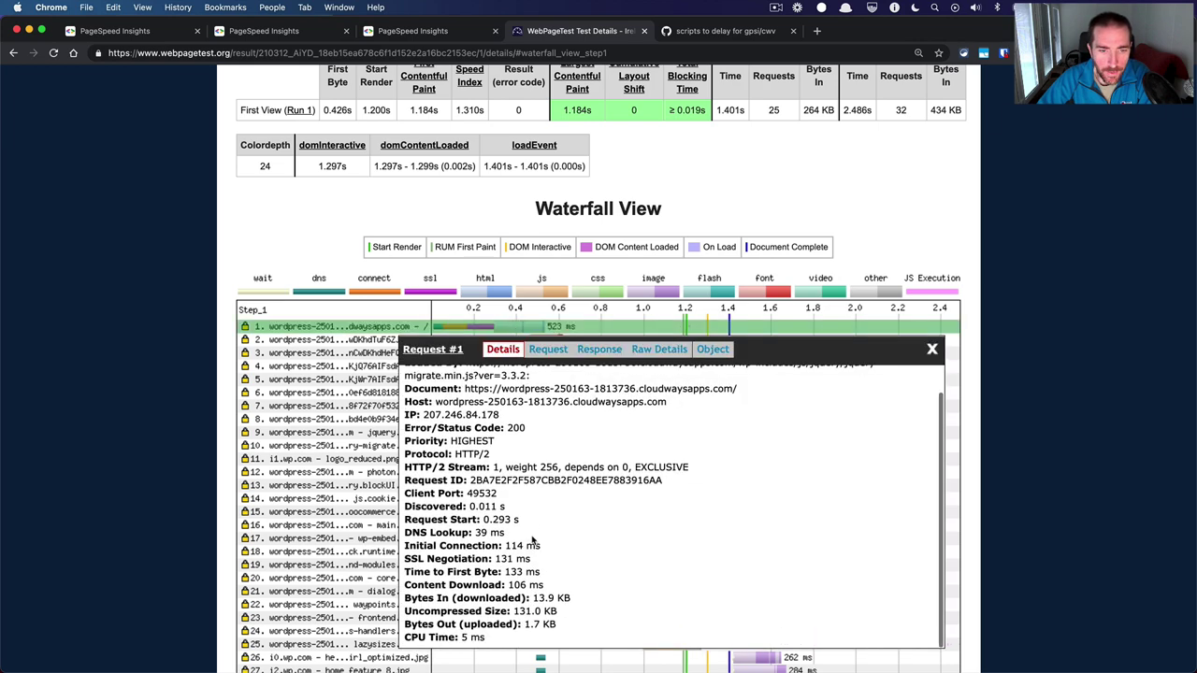
scroll(534, 538, up, 2)
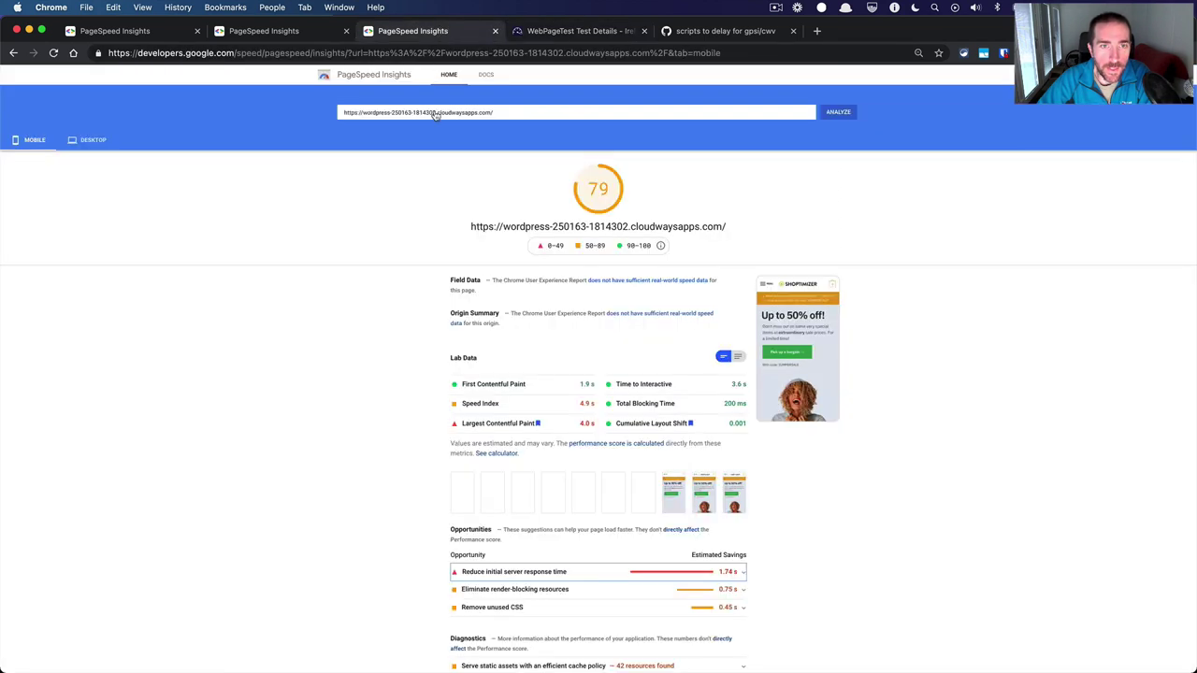
click(443, 30)
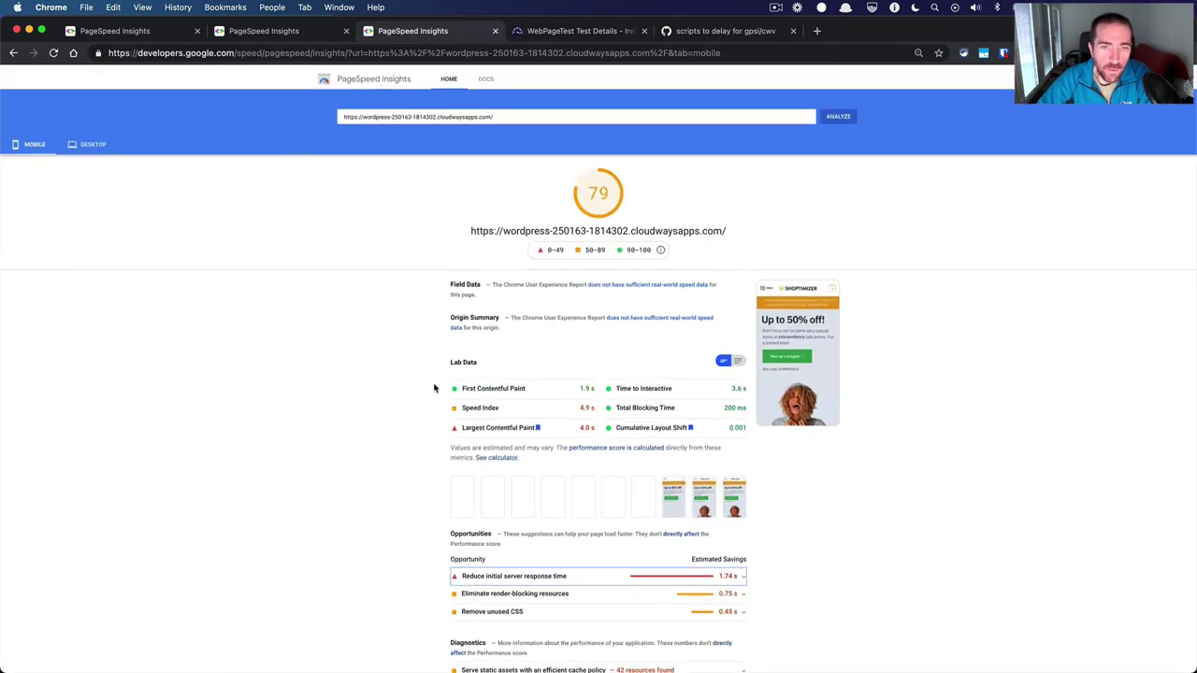
Re-run the store's PageSpeed Insights analysis, bring up the WebPageTest result summary meanwhile, and return to the new mobile report.
click(837, 112)
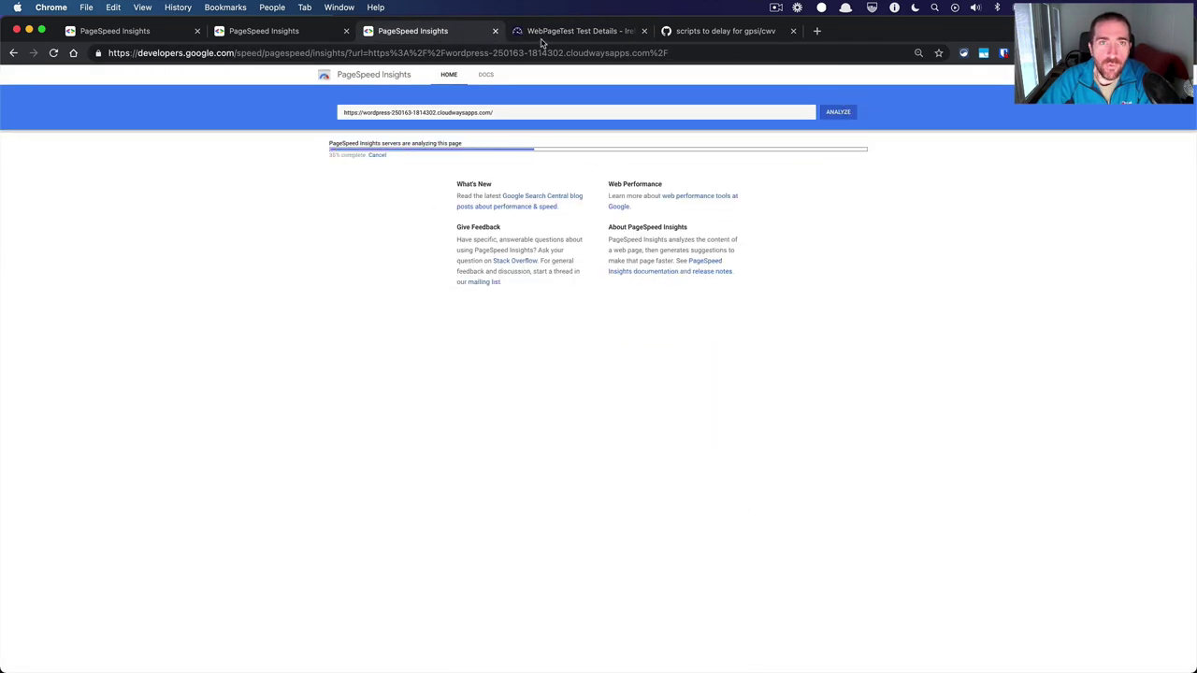
click(566, 31)
scroll(398, 332, up, 5)
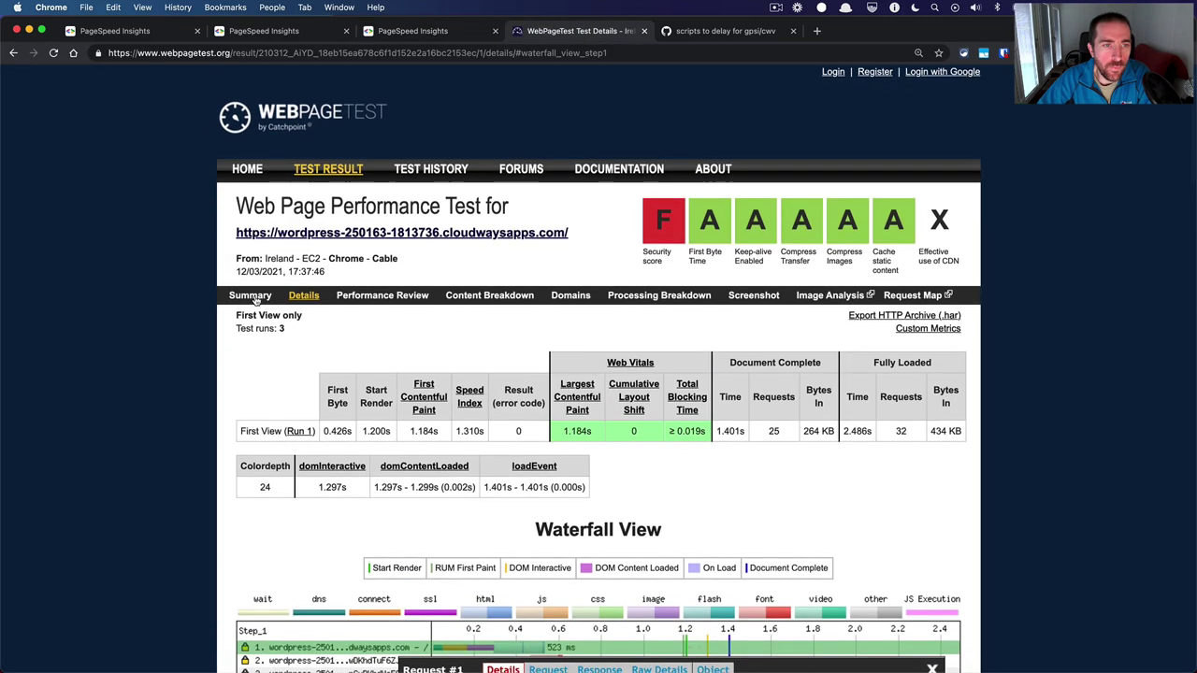
click(249, 296)
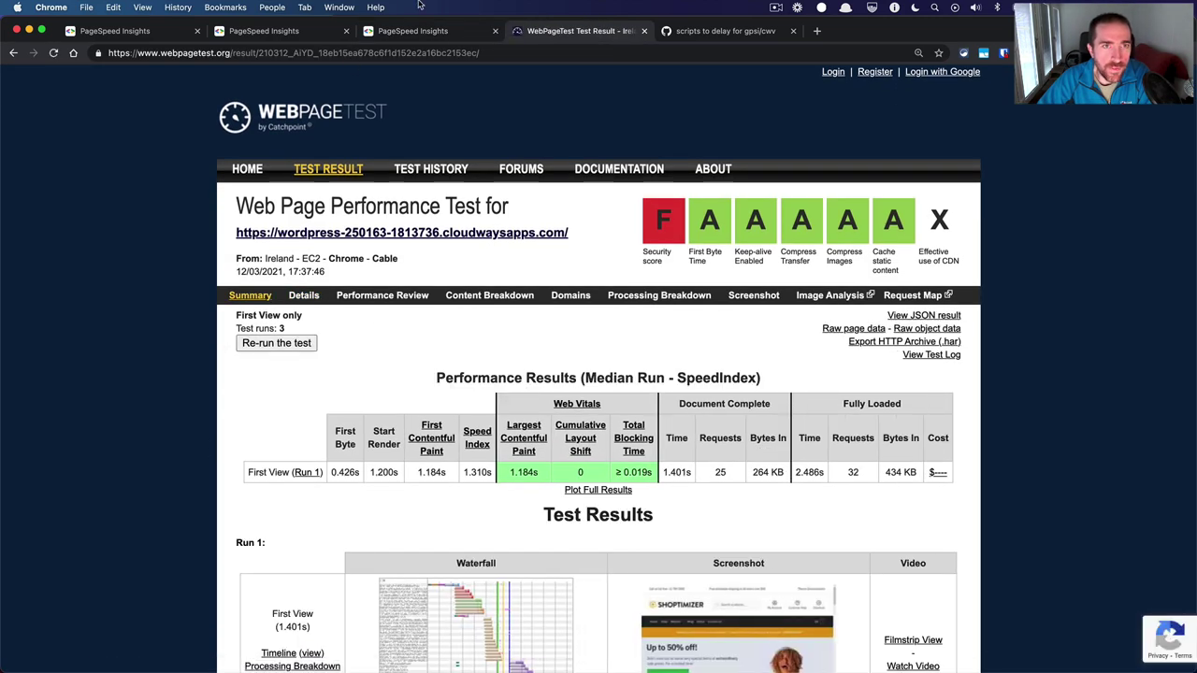
click(421, 35)
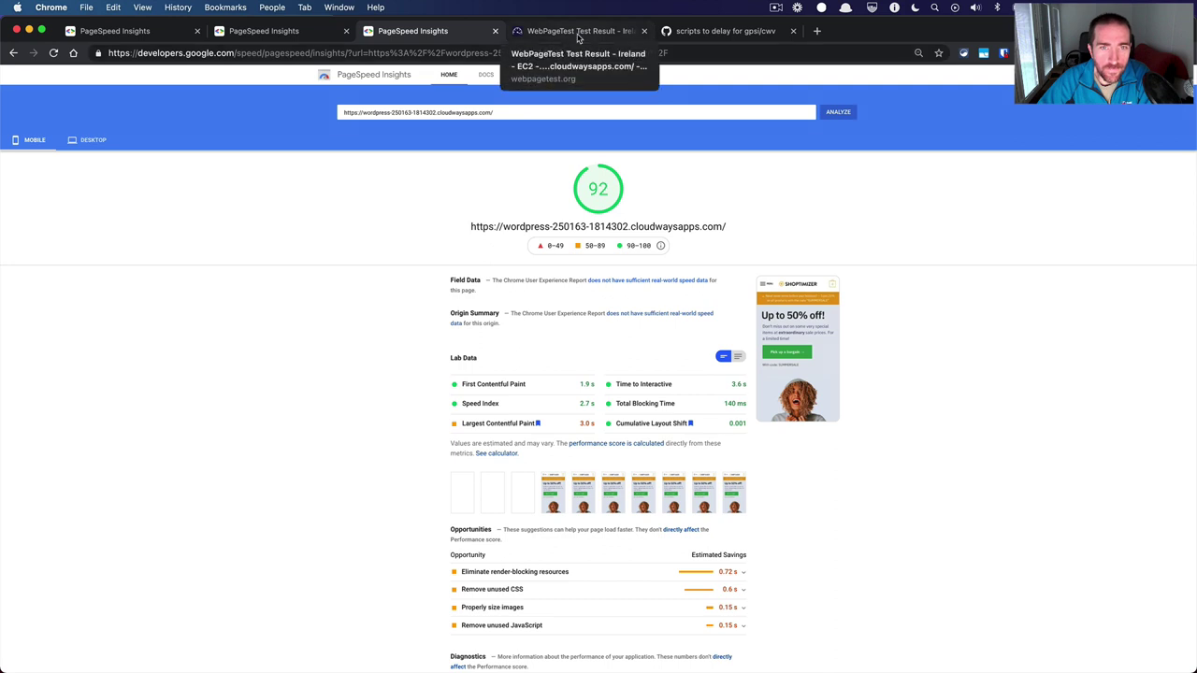
Review the WebPageTest summary's performance metrics, waterfall and content breakdown, and compare them with the store's PageSpeed Insights mobile report.
click(578, 34)
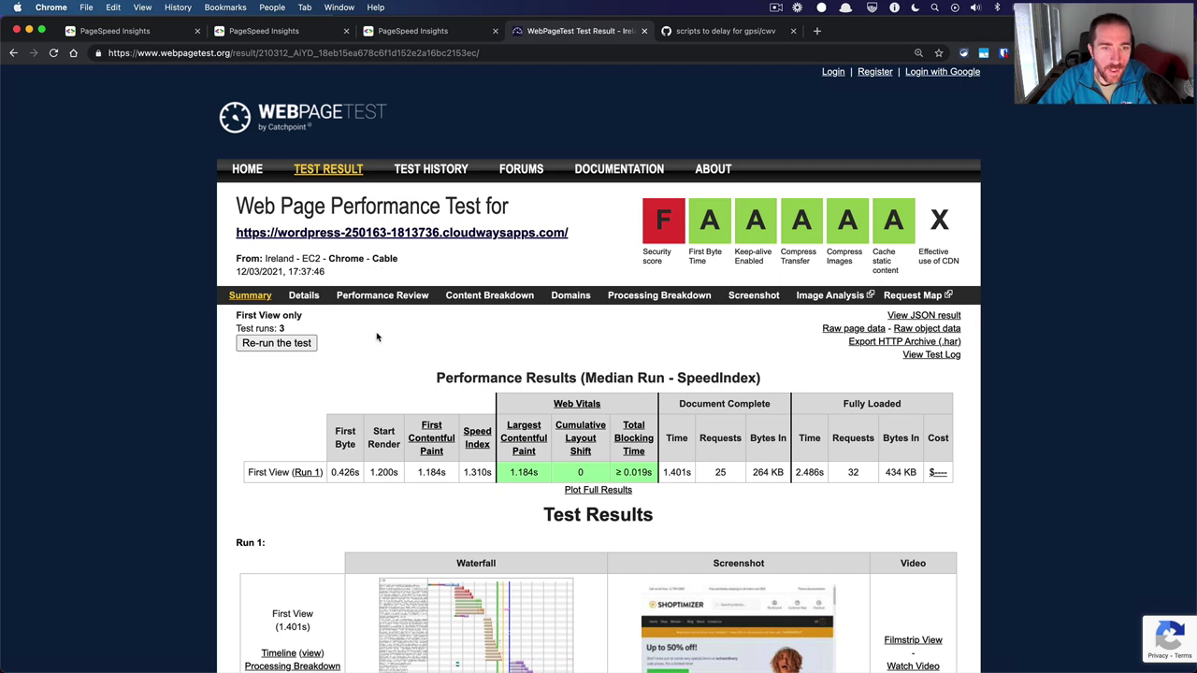
scroll(377, 337, down, 4)
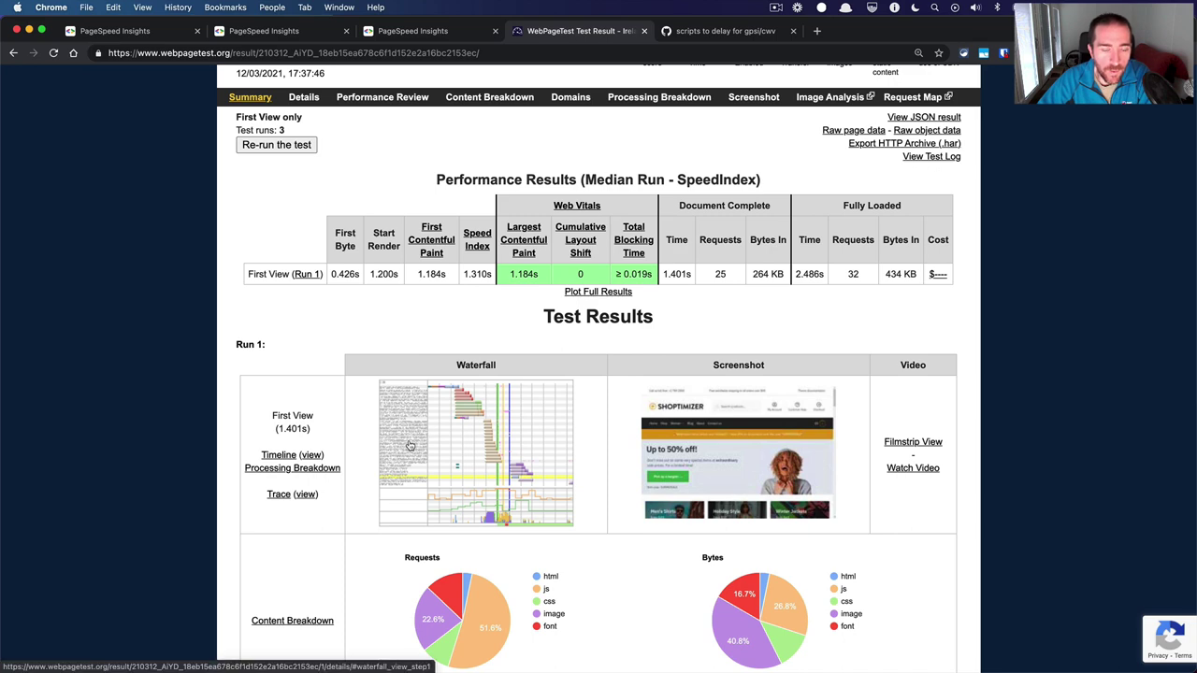
scroll(440, 327, up, 5)
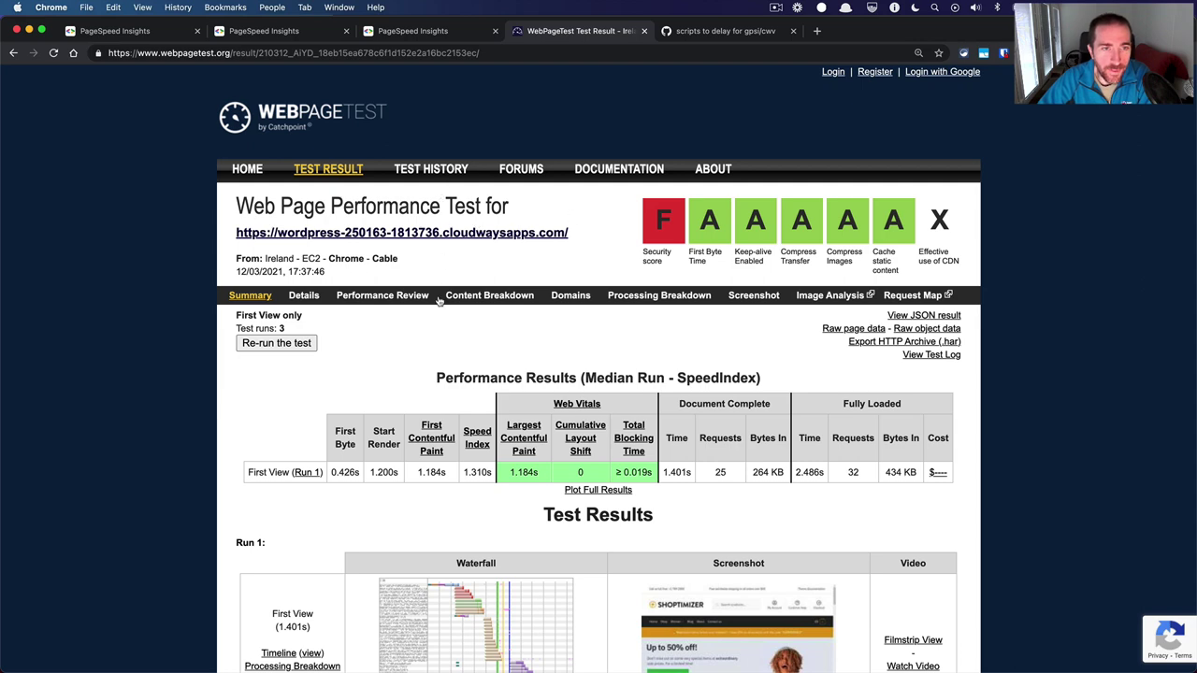
scroll(414, 415, down, 3)
scroll(414, 417, up, 3)
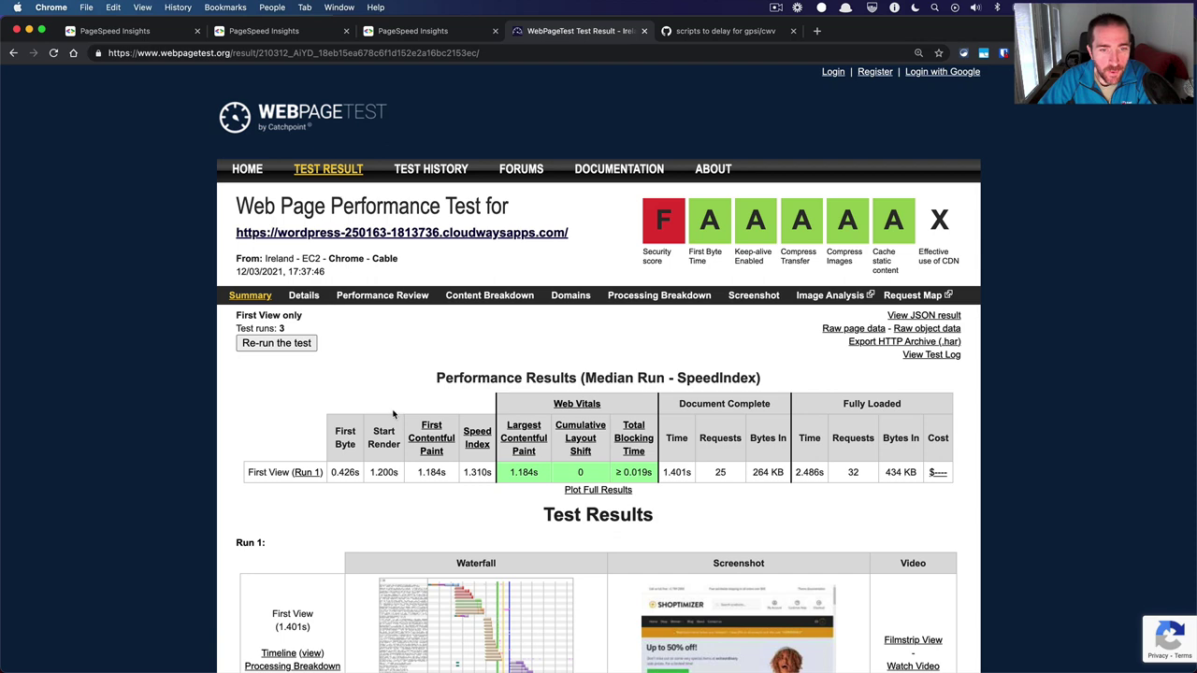
scroll(394, 418, down, 5)
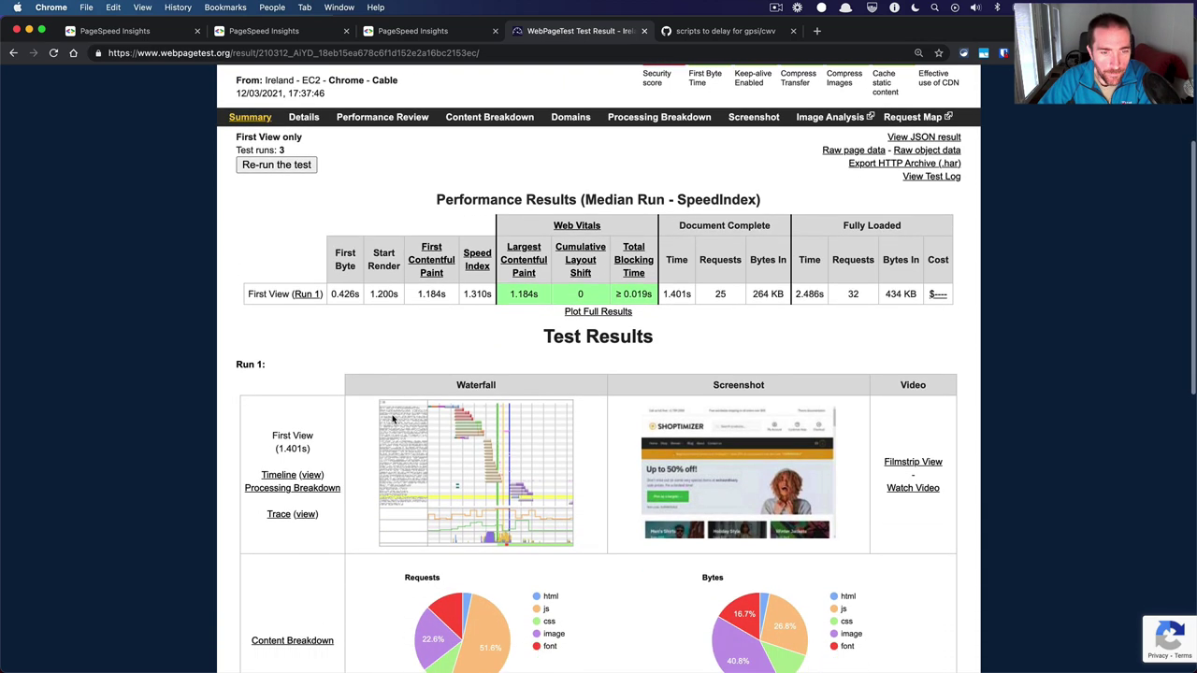
scroll(444, 356, up, 5)
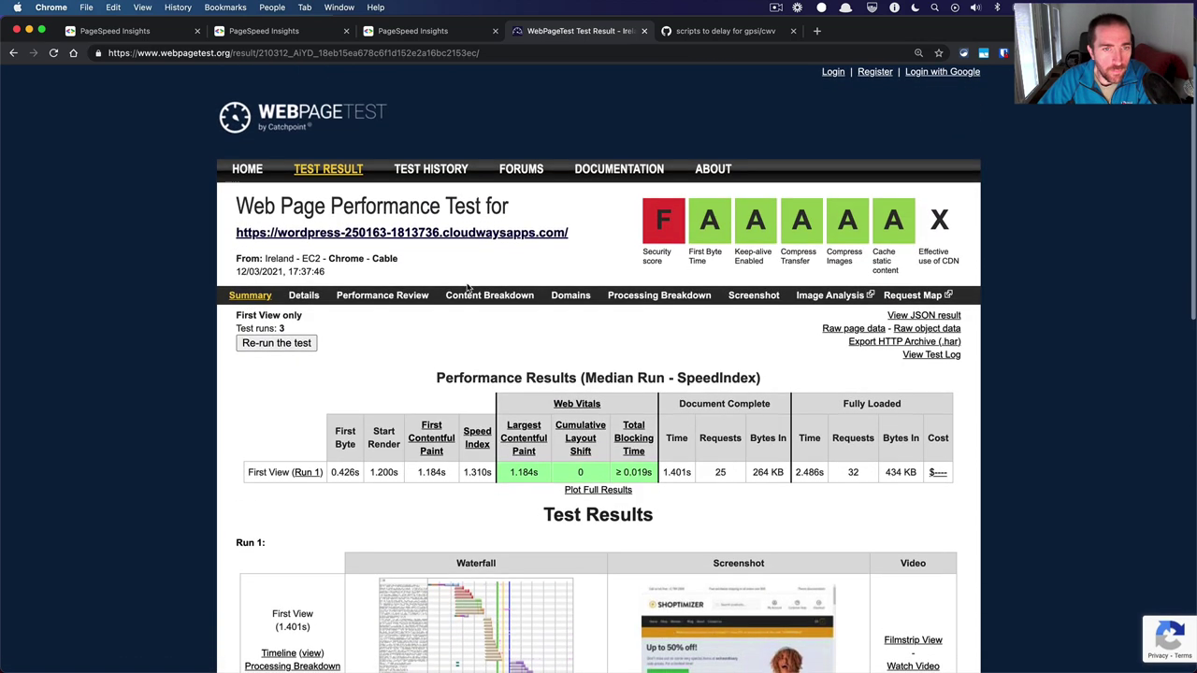
click(448, 36)
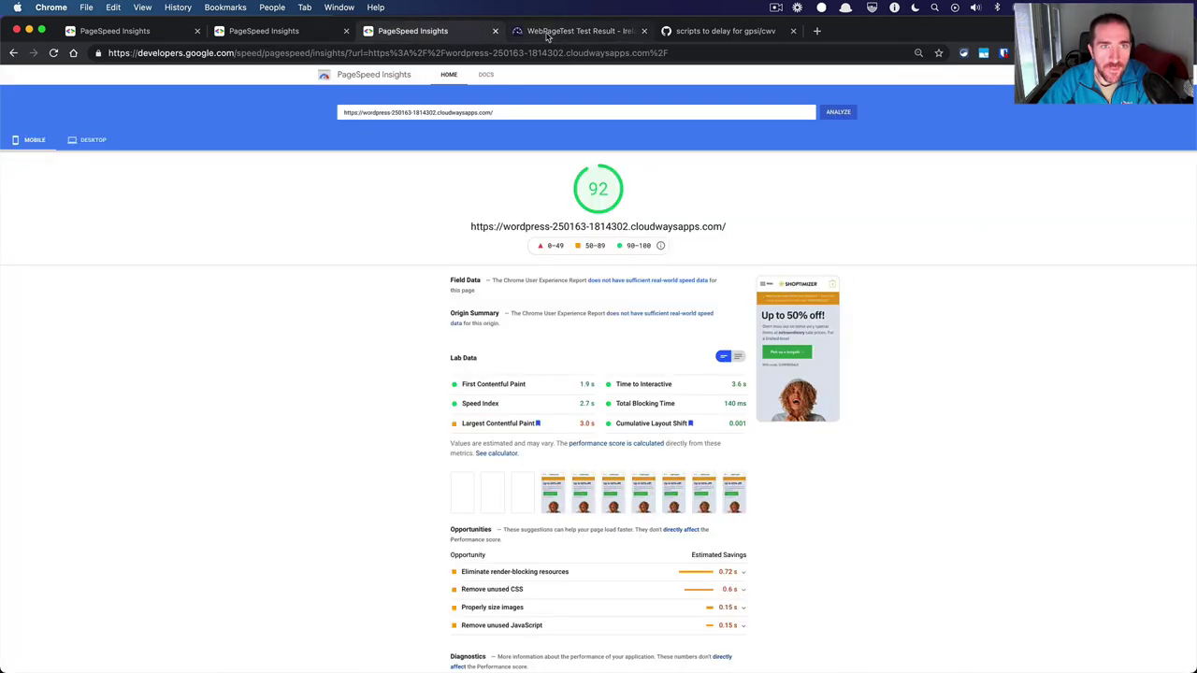
click(549, 34)
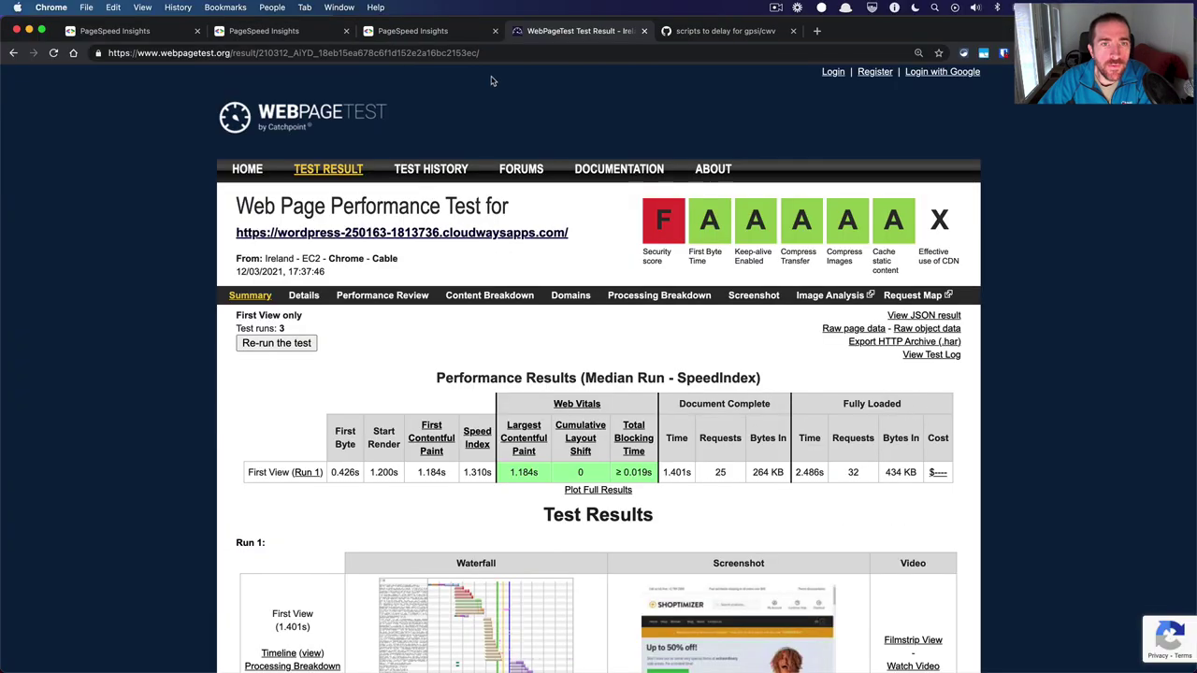
Switch to the store's WordPress admin and open the settings of the installed Breeze cache plugin.
key(ctrl+Left)
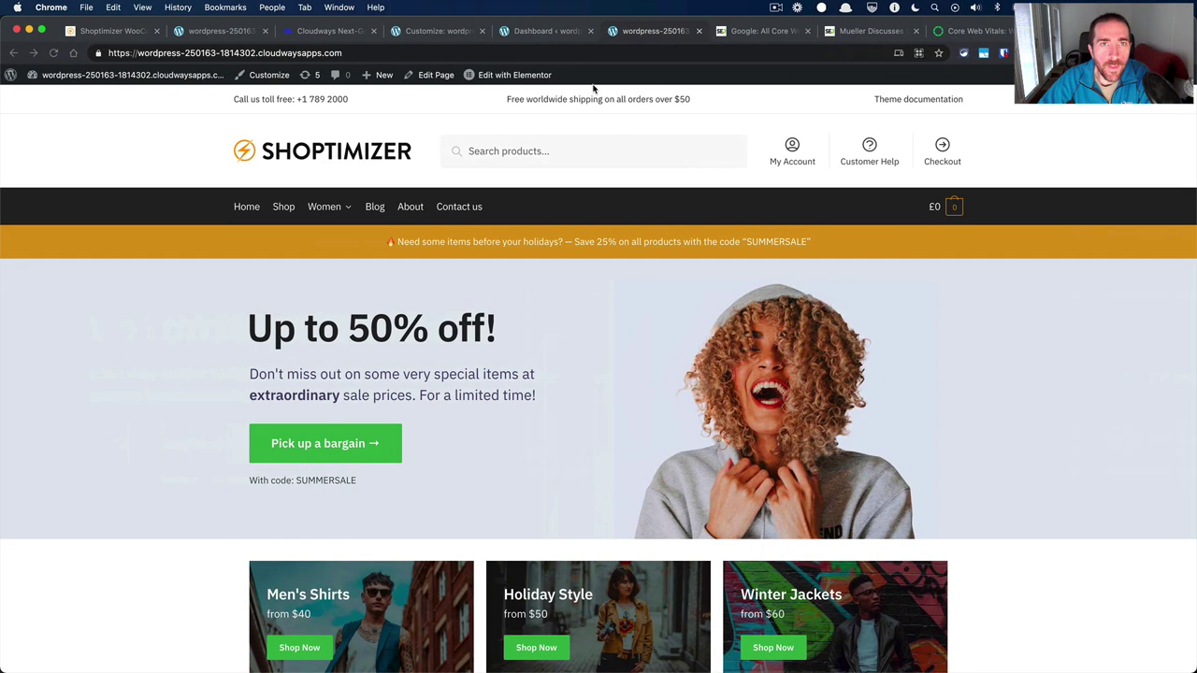
key(ctrl+shift+Tab)
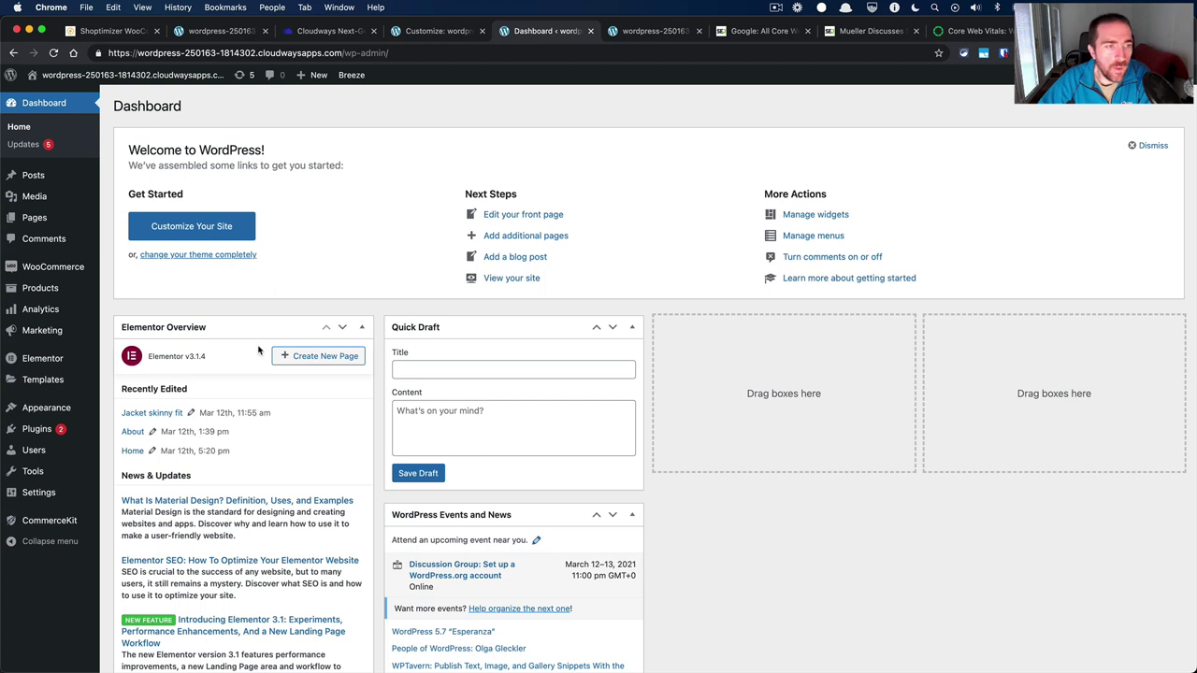
mouse_move(30, 409)
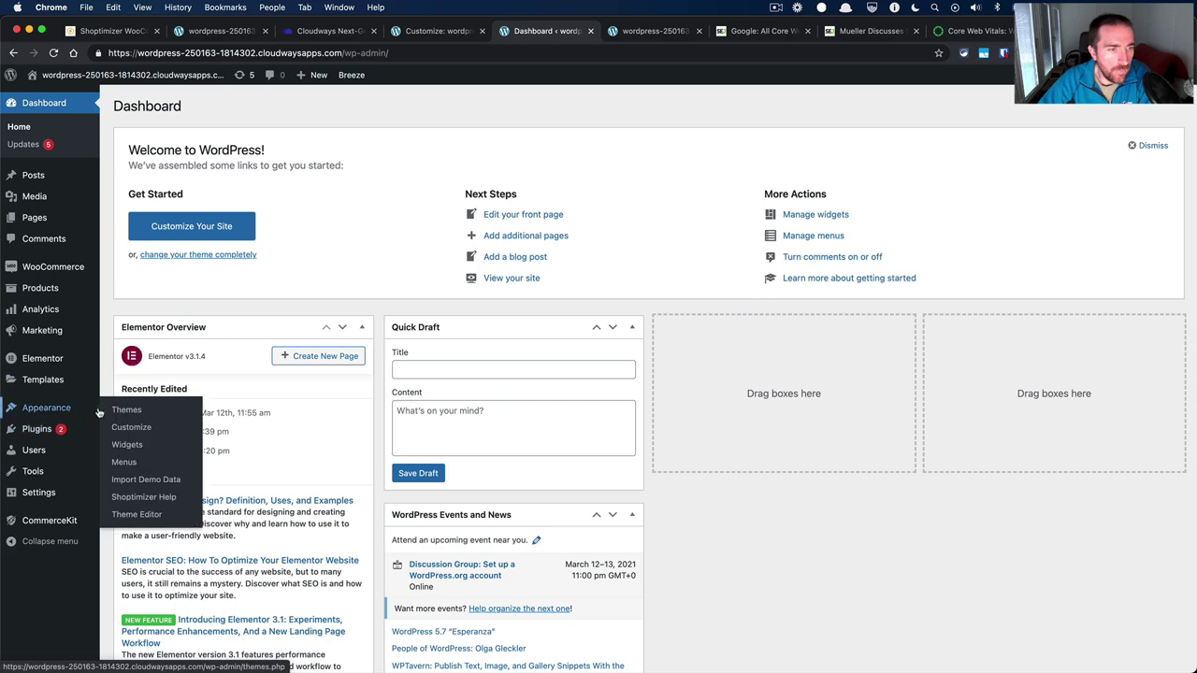
click(119, 434)
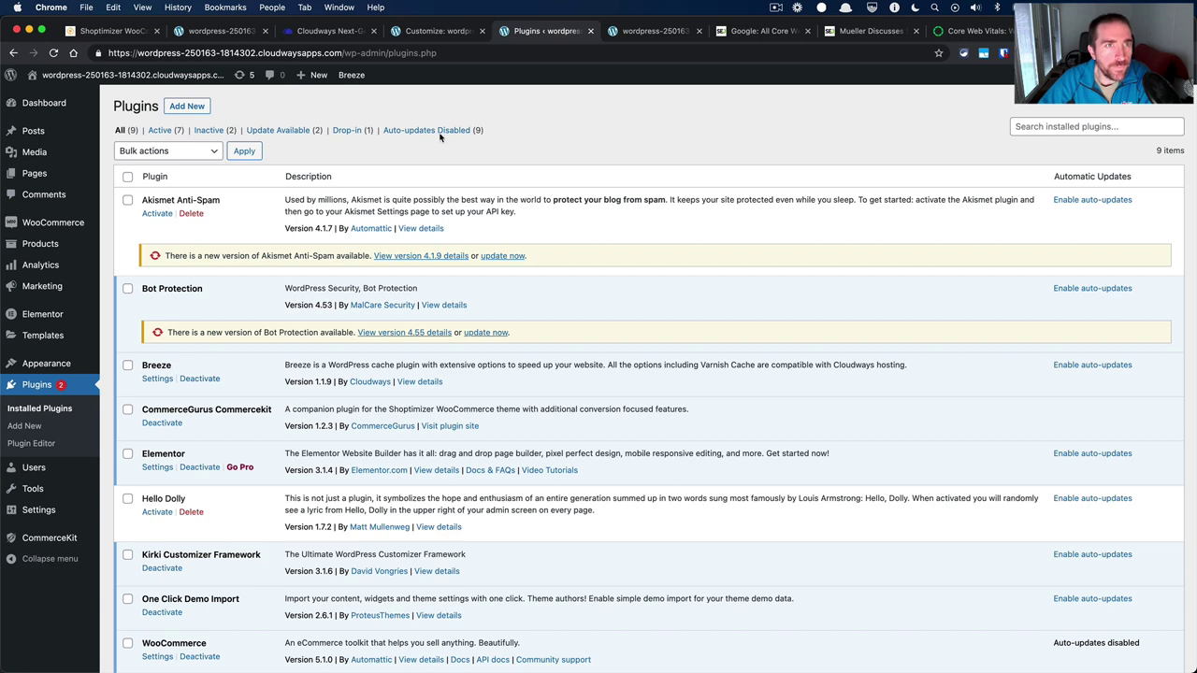
click(157, 379)
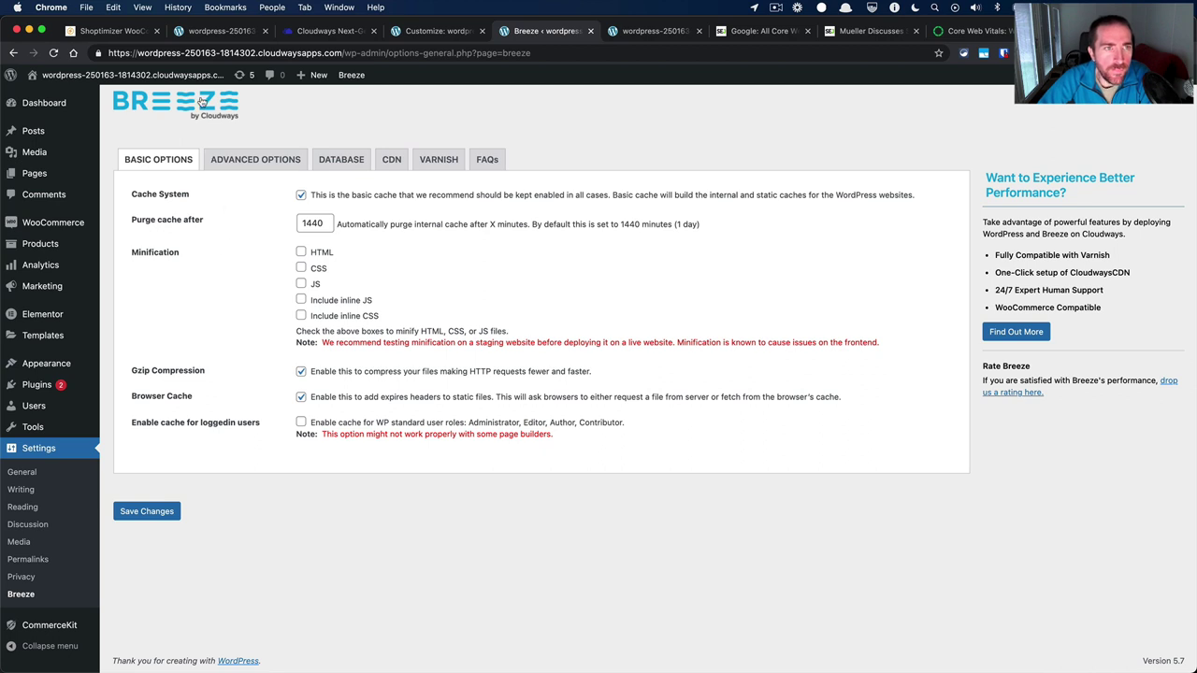
Examine Breeze's basic, advanced, database, CDN and Varnish options without changing them, finishing on the basic options.
click(438, 160)
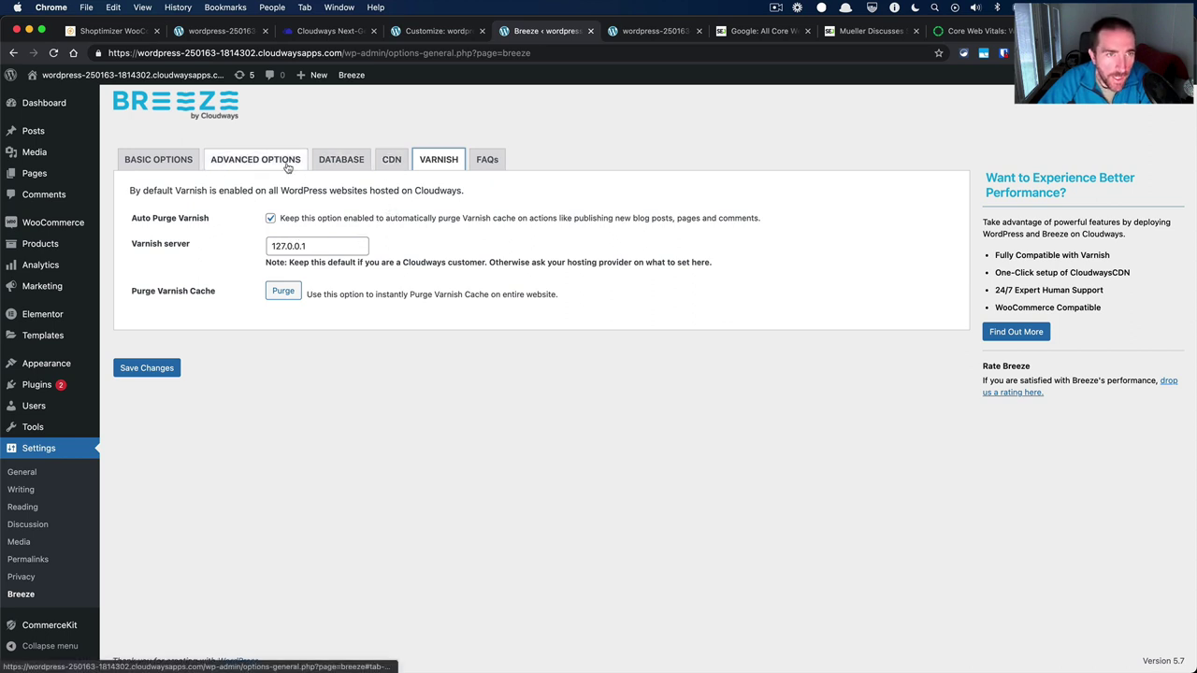
click(166, 161)
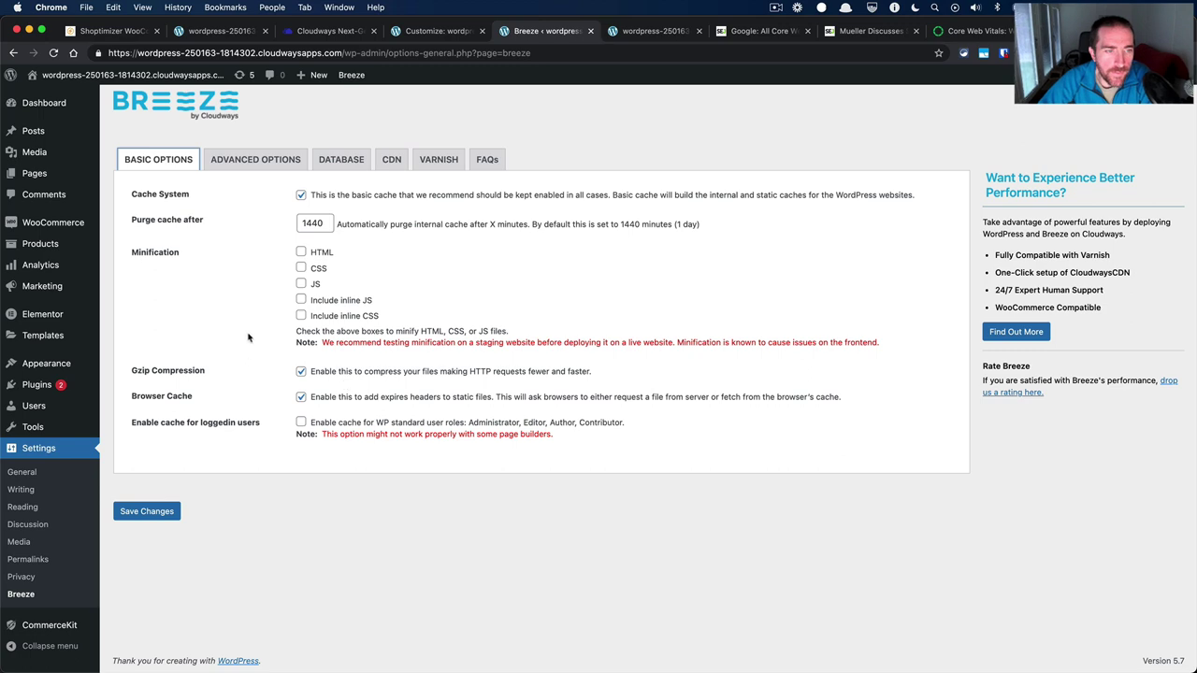
click(256, 161)
scroll(189, 292, down, 5)
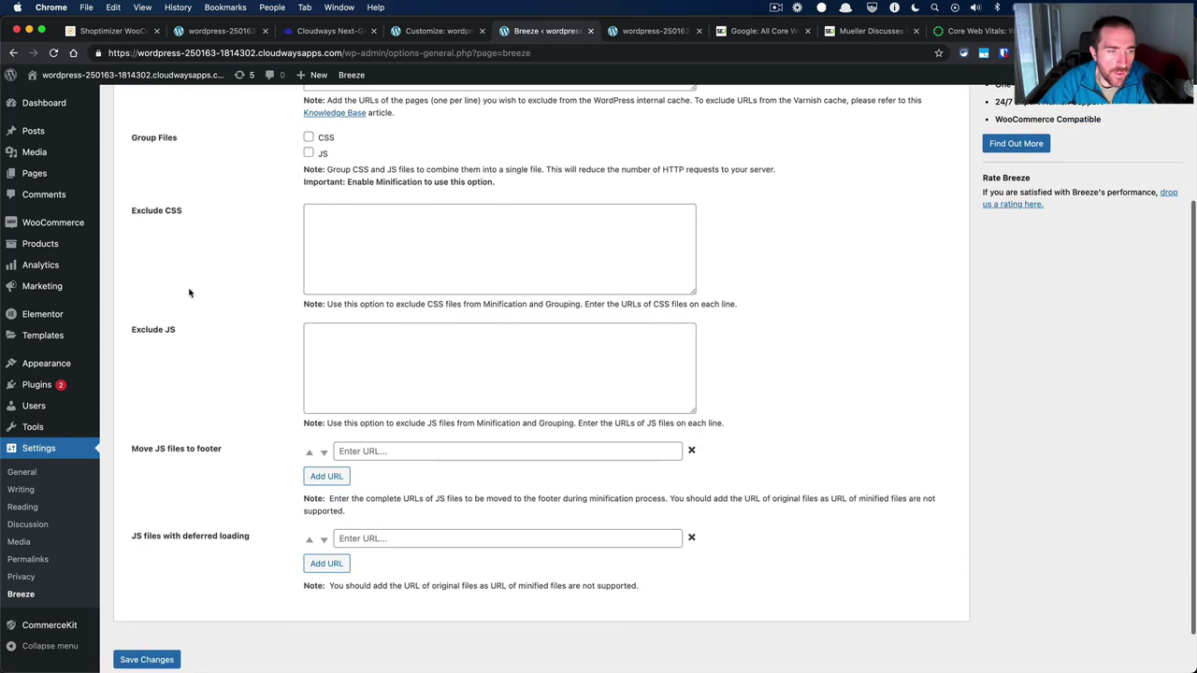
scroll(189, 292, up, 5)
click(341, 160)
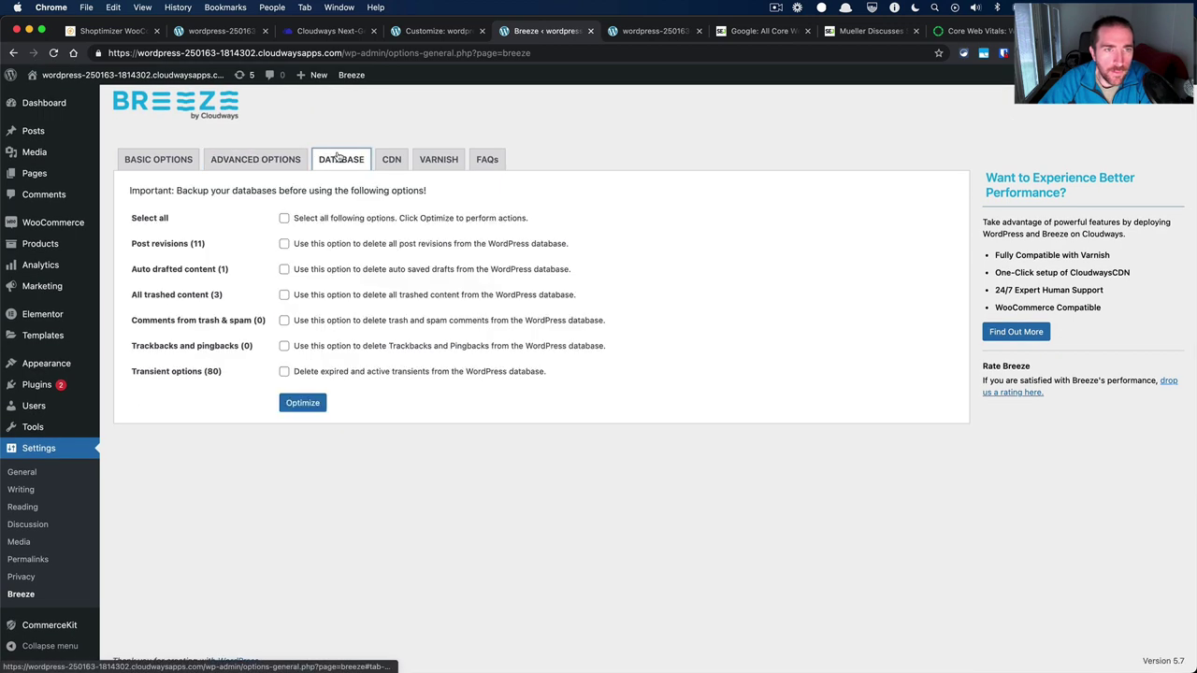
click(393, 161)
click(439, 161)
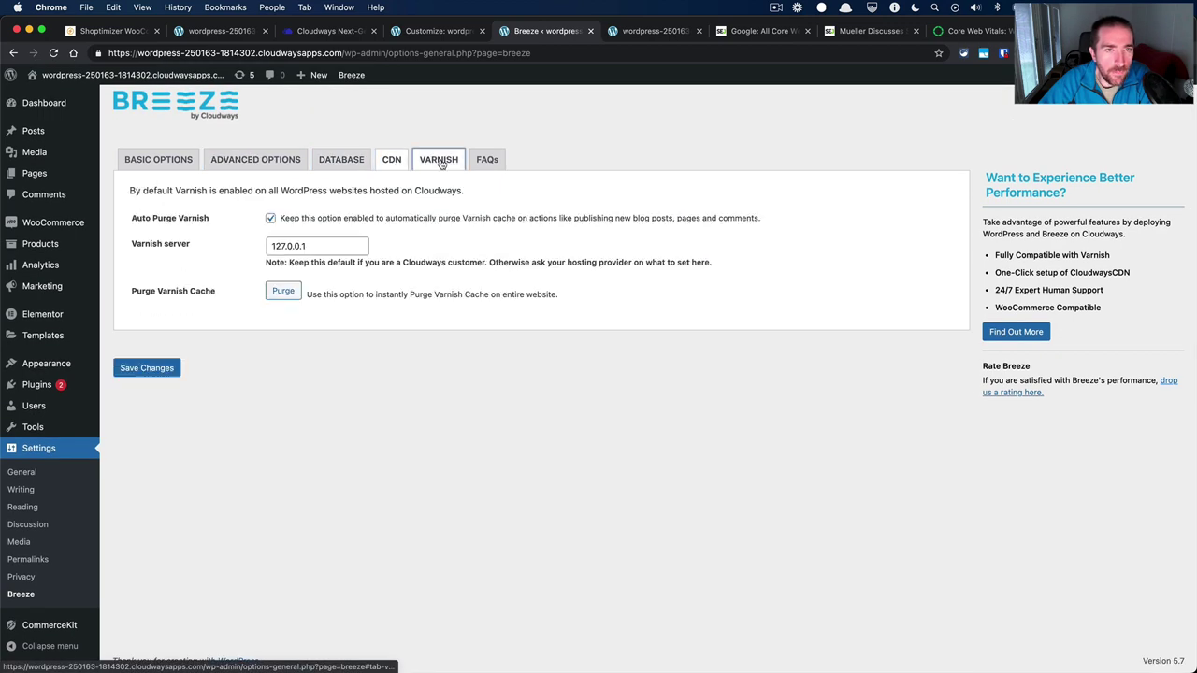
click(160, 166)
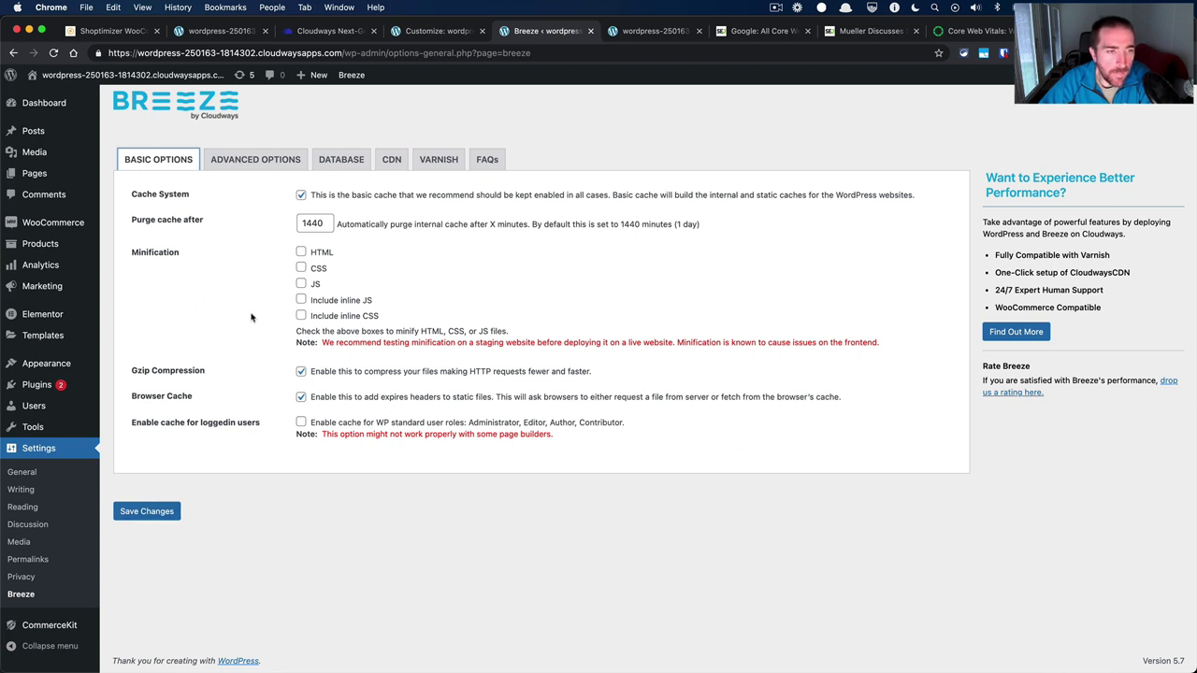
Return to the installed plugins, show only the active ones, and examine the Bot Protection entry.
click(37, 384)
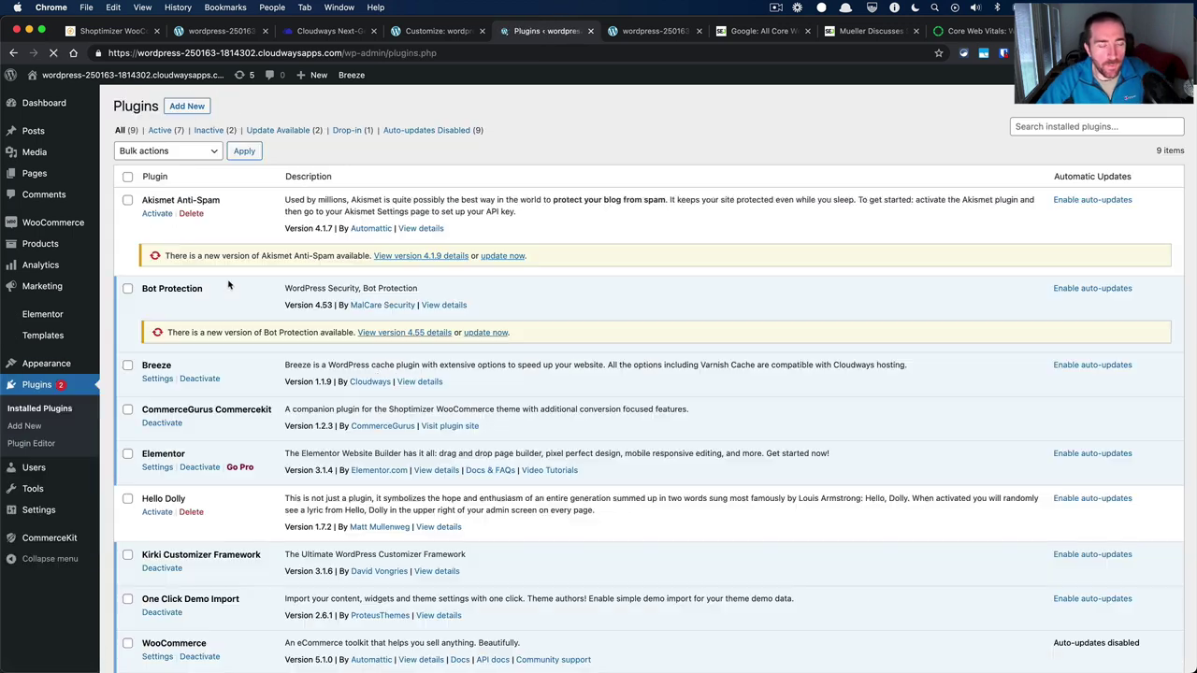
click(160, 130)
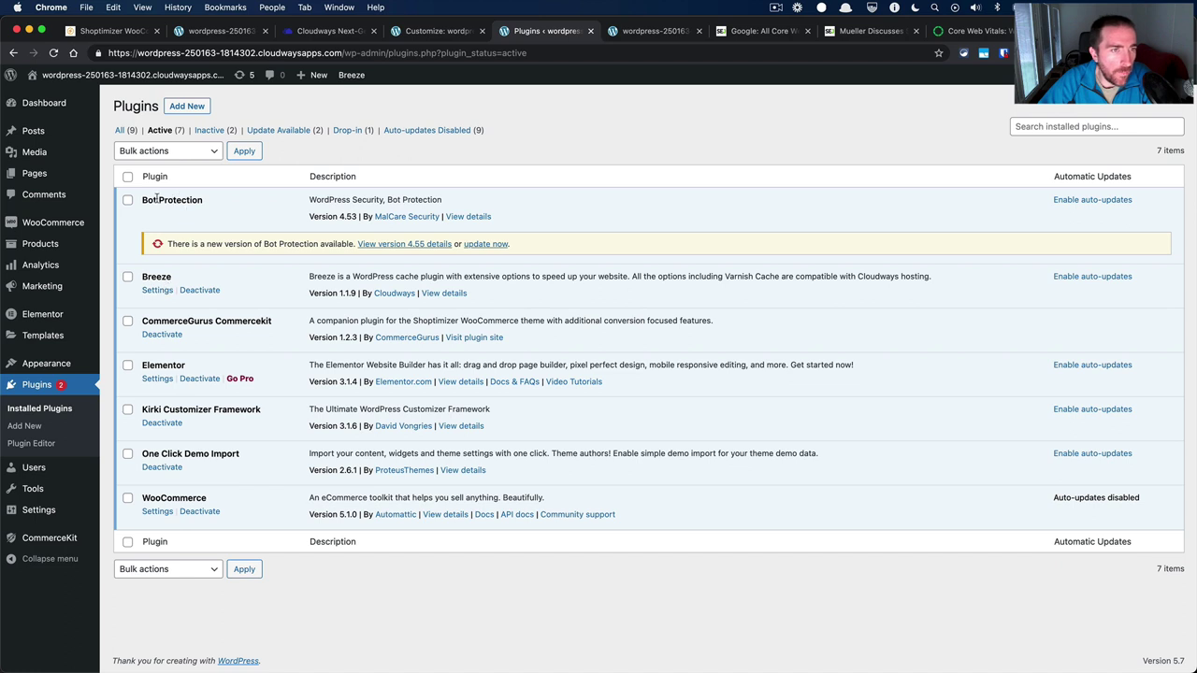
drag(157, 199, 181, 197)
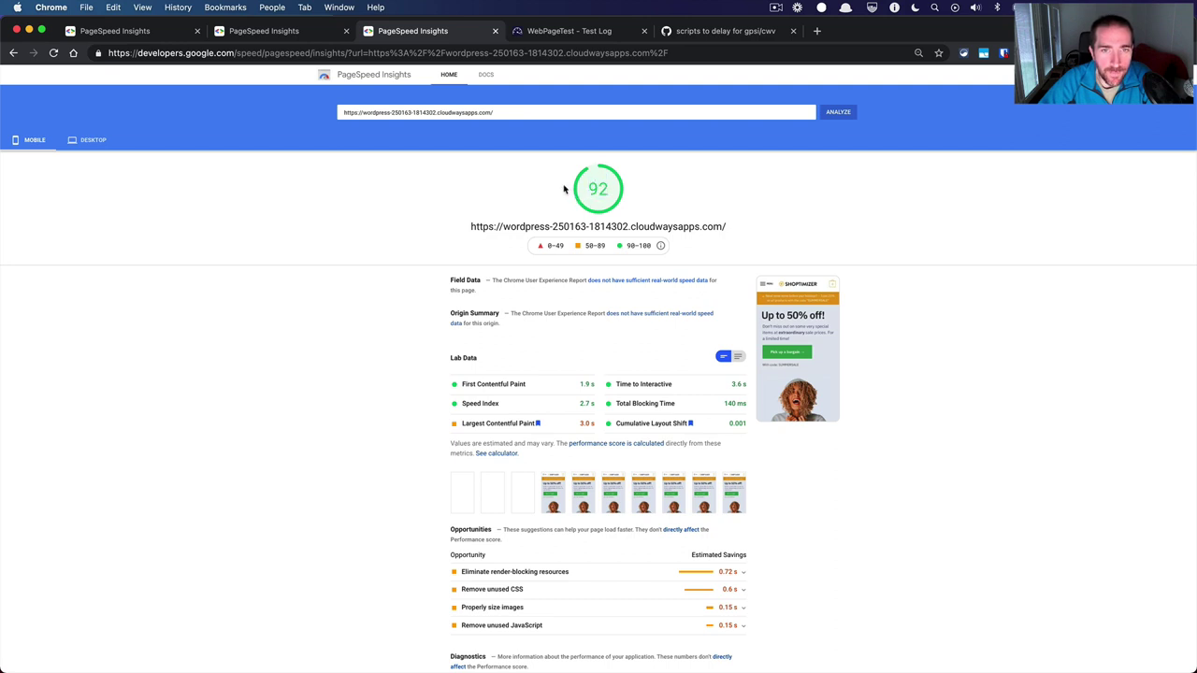
Review the lab data, opportunities and diagnostics in the store's PageSpeed Insights mobile report.
scroll(436, 294, down, 2)
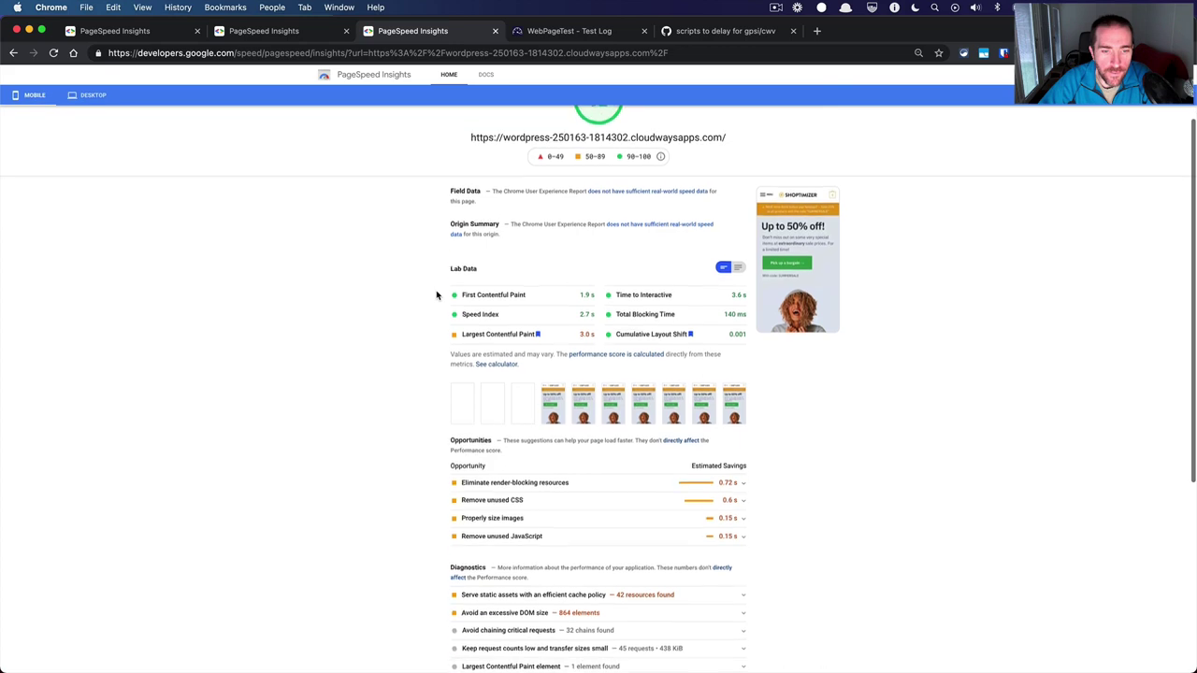
scroll(435, 293, up, 2)
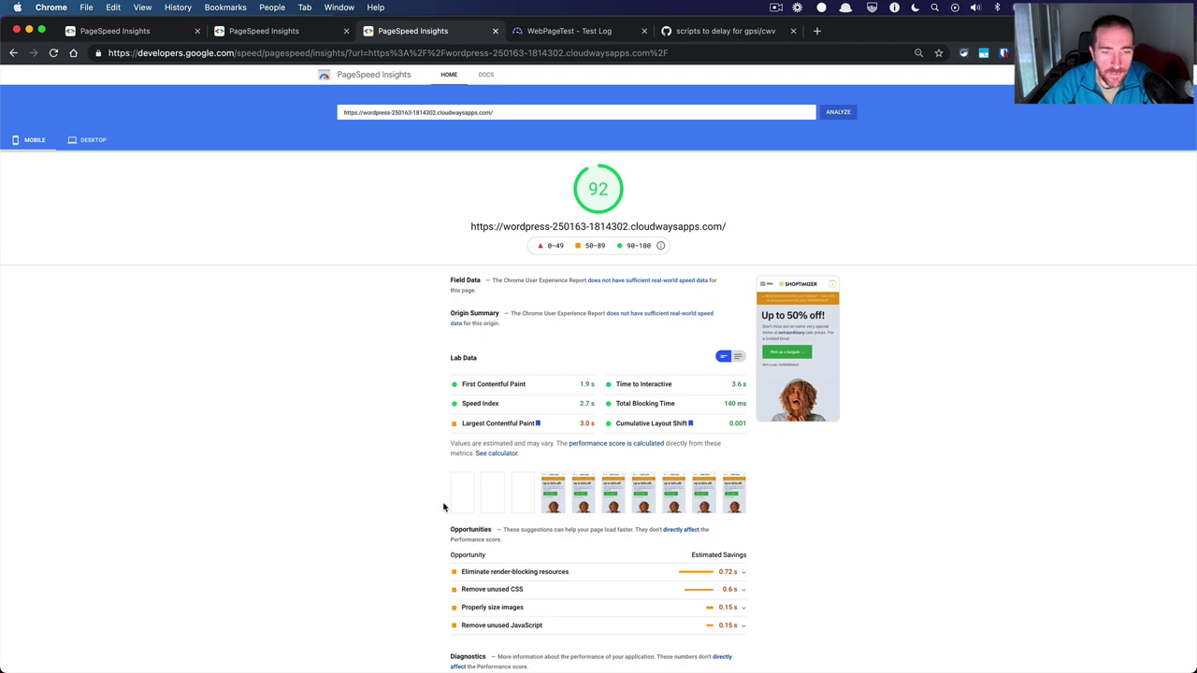
scroll(443, 502, down, 3)
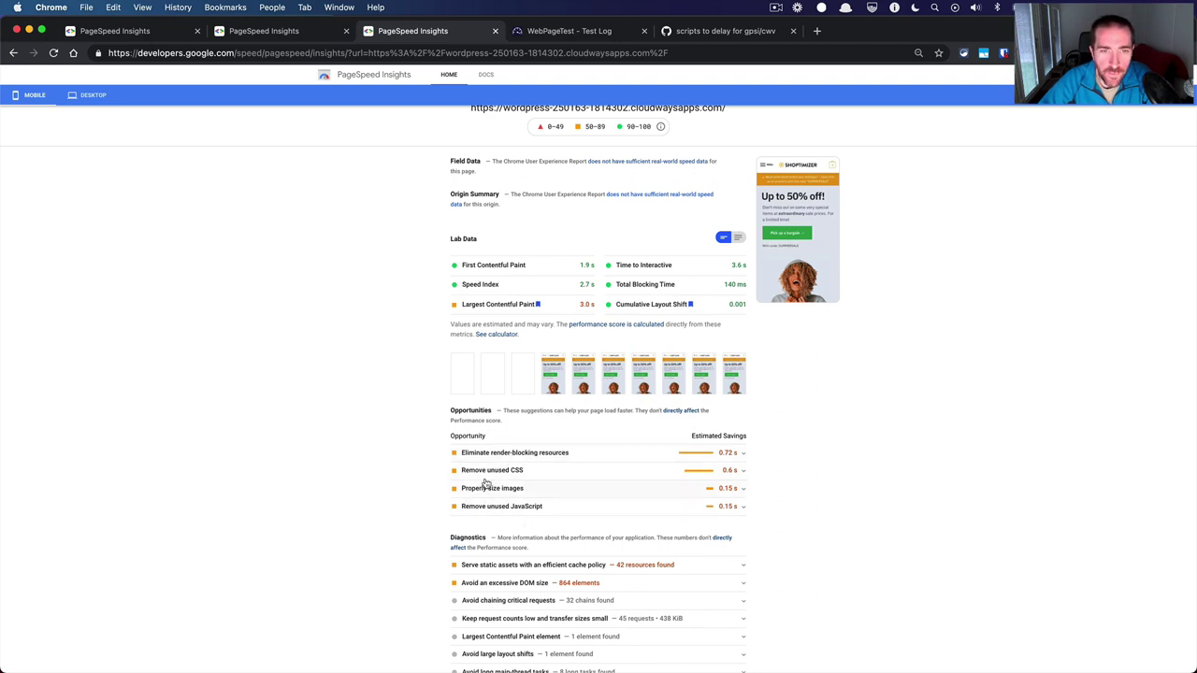
scroll(477, 483, up, 1)
scroll(477, 483, up, 2)
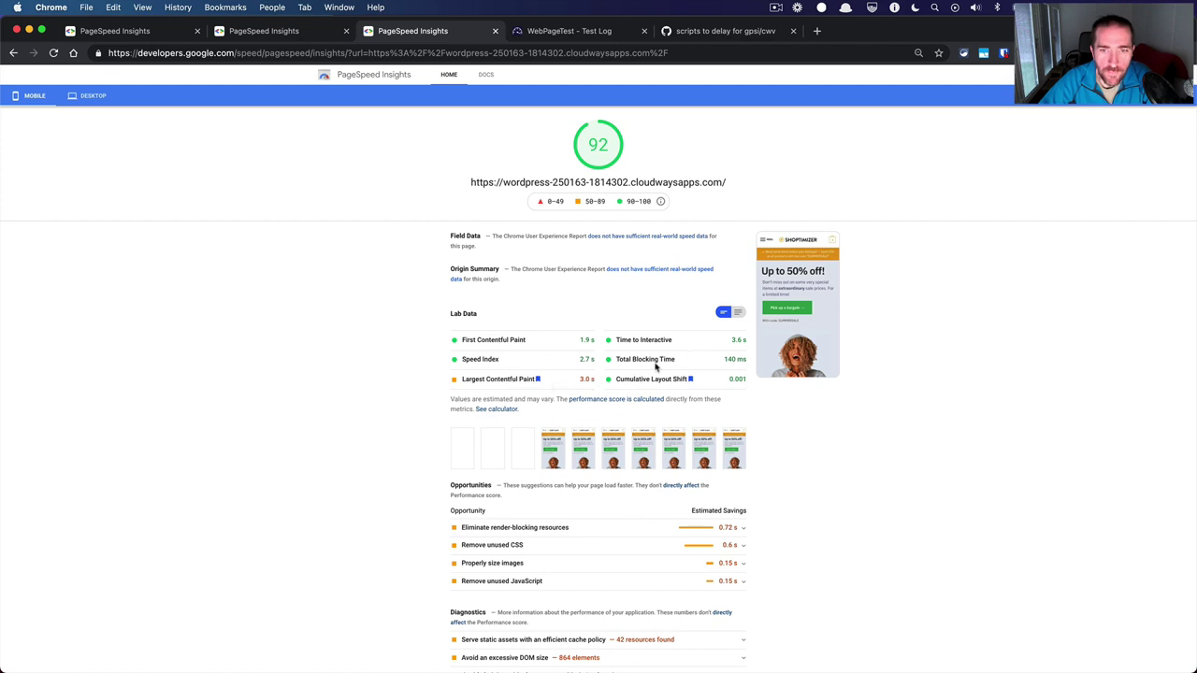
scroll(593, 333, up, 2)
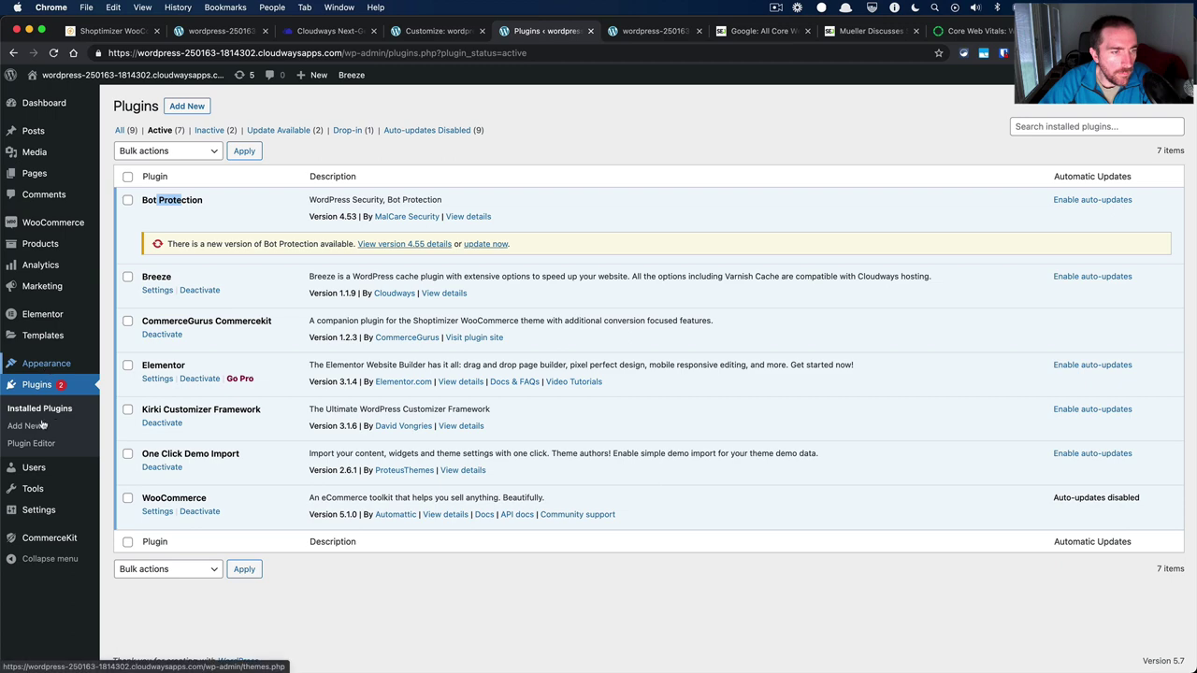
Search the plugin directory for flying scripts, and install and activate Flying Scripts by WP Speed Matters.
click(41, 426)
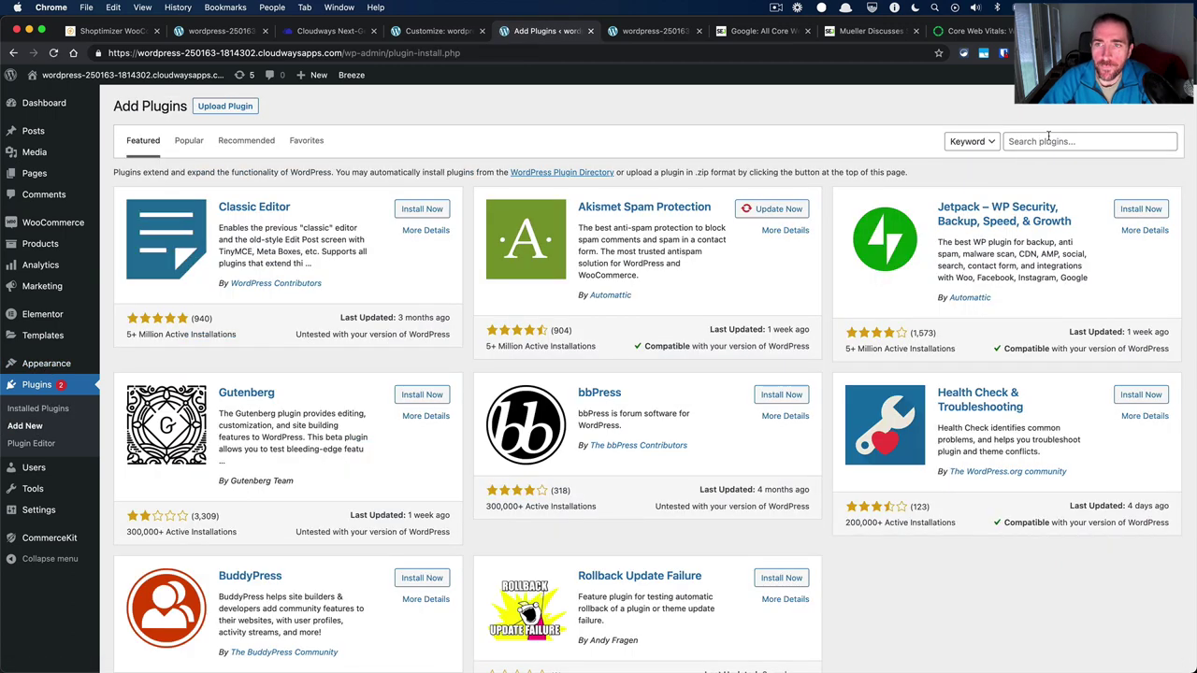
click(1048, 140)
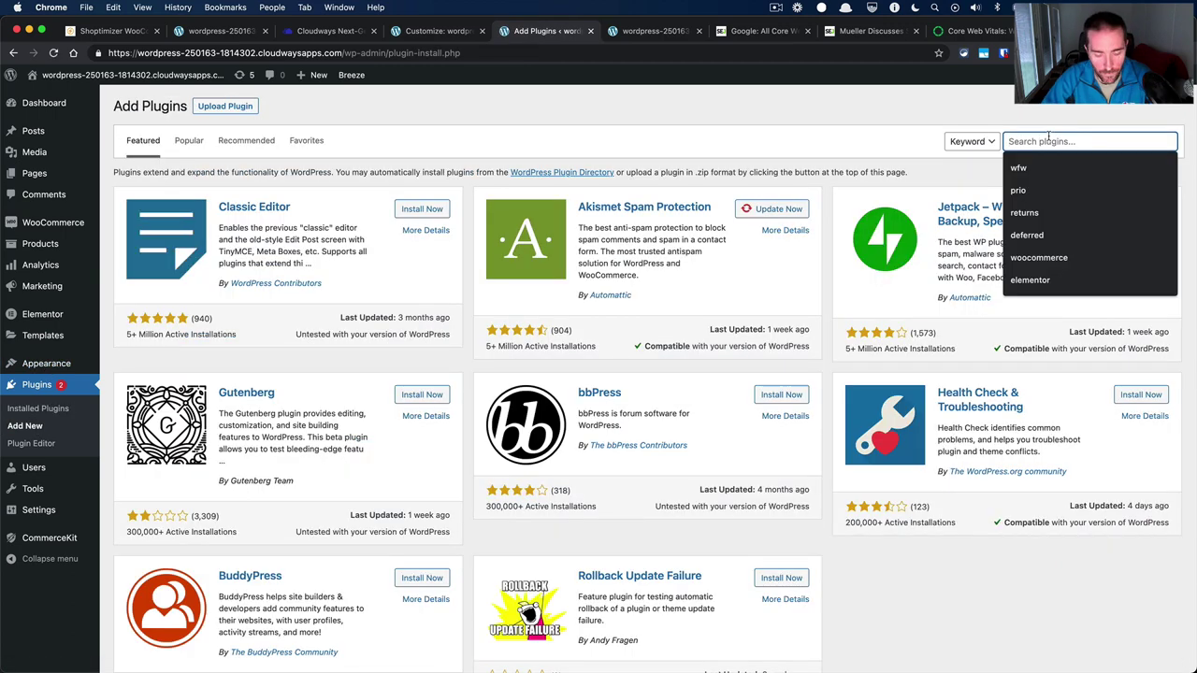
text(flyin)
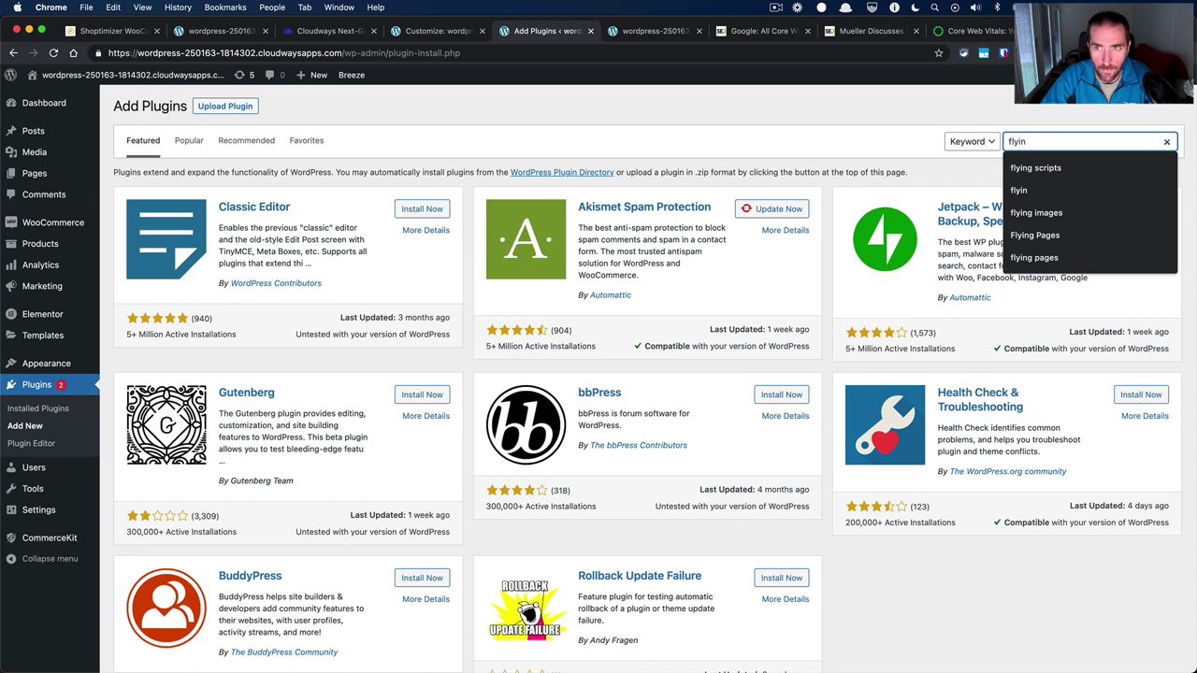
text(g scrip)
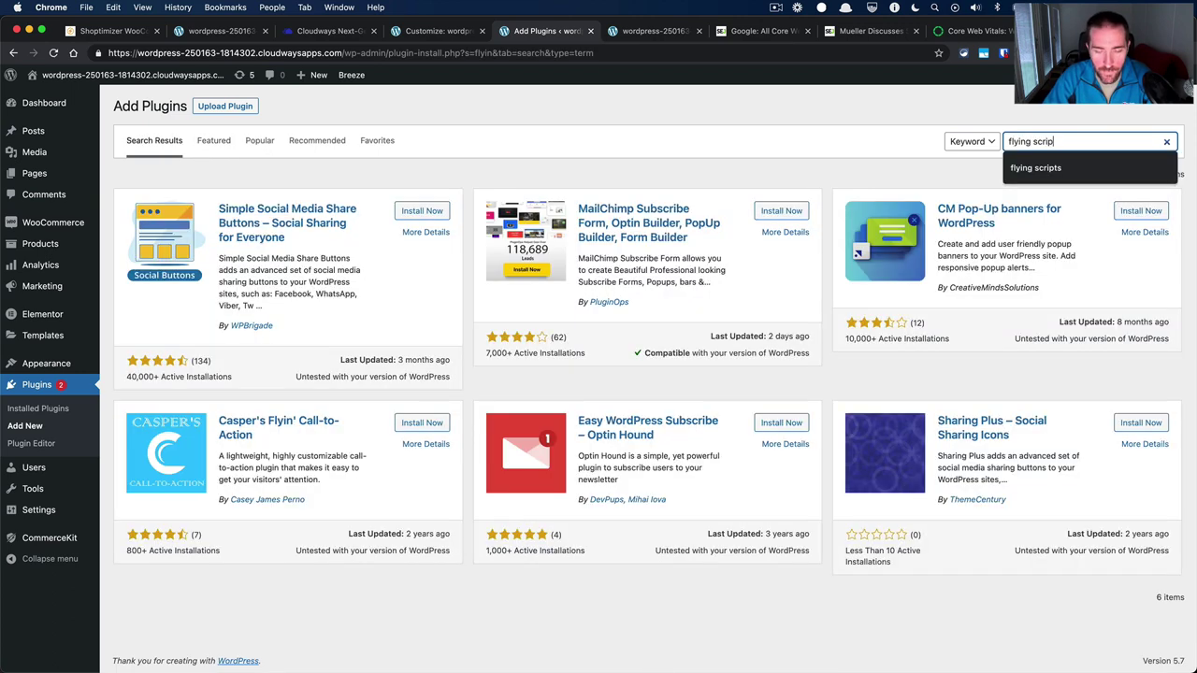
text(ts)
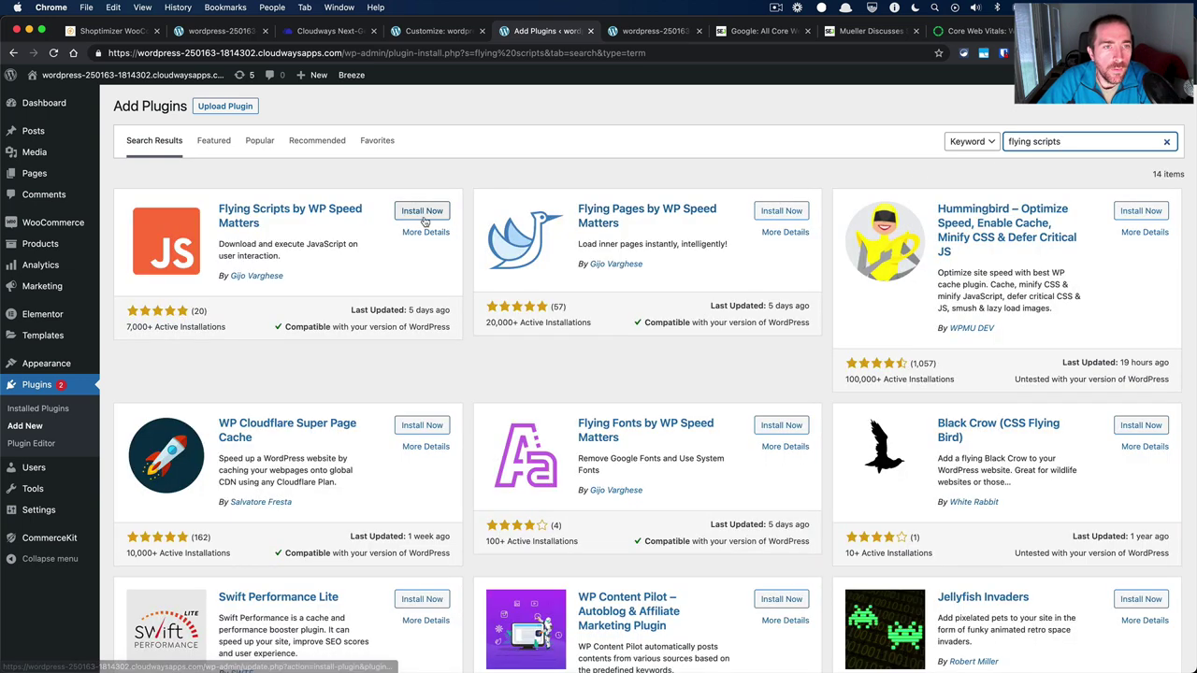
click(418, 211)
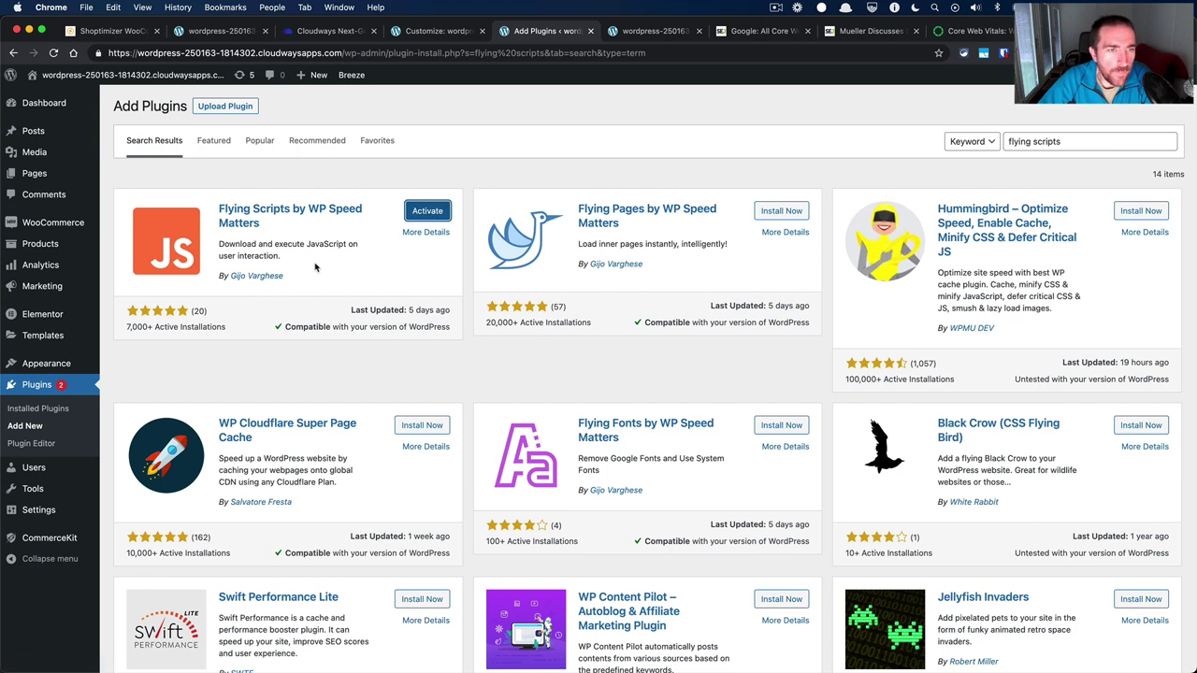
click(423, 215)
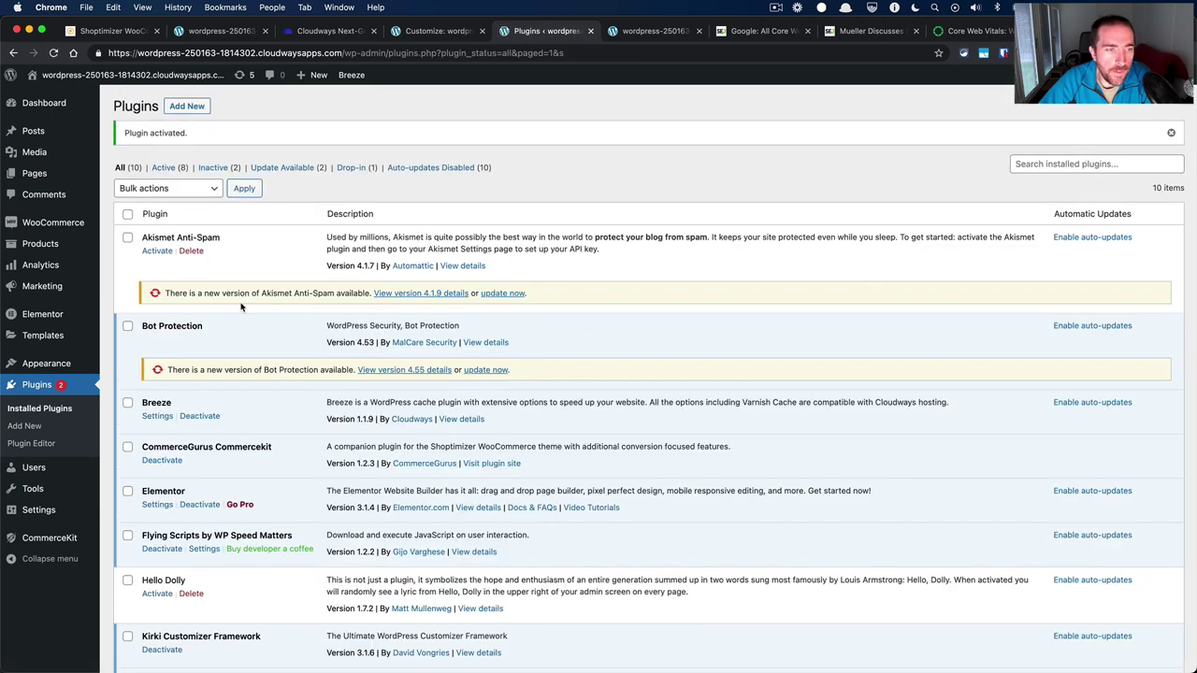
Look through the installed plugins list and open the settings of Flying Scripts by WP Speed Matters.
scroll(281, 374, down, 5)
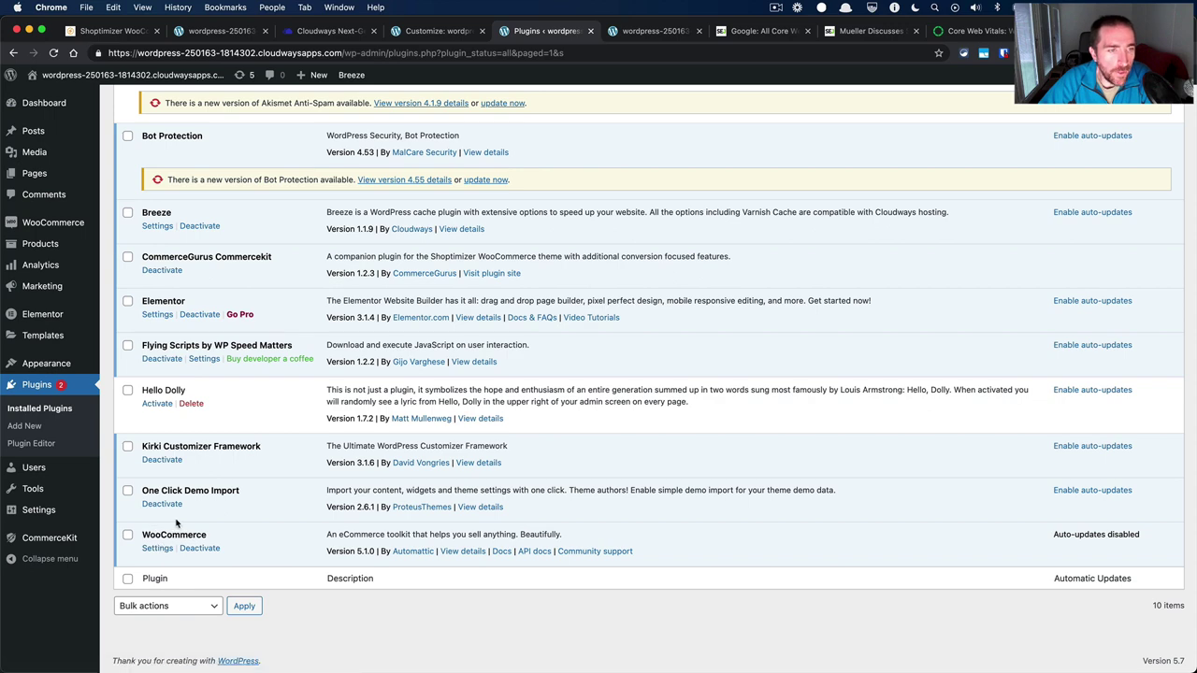
scroll(176, 524, up, 5)
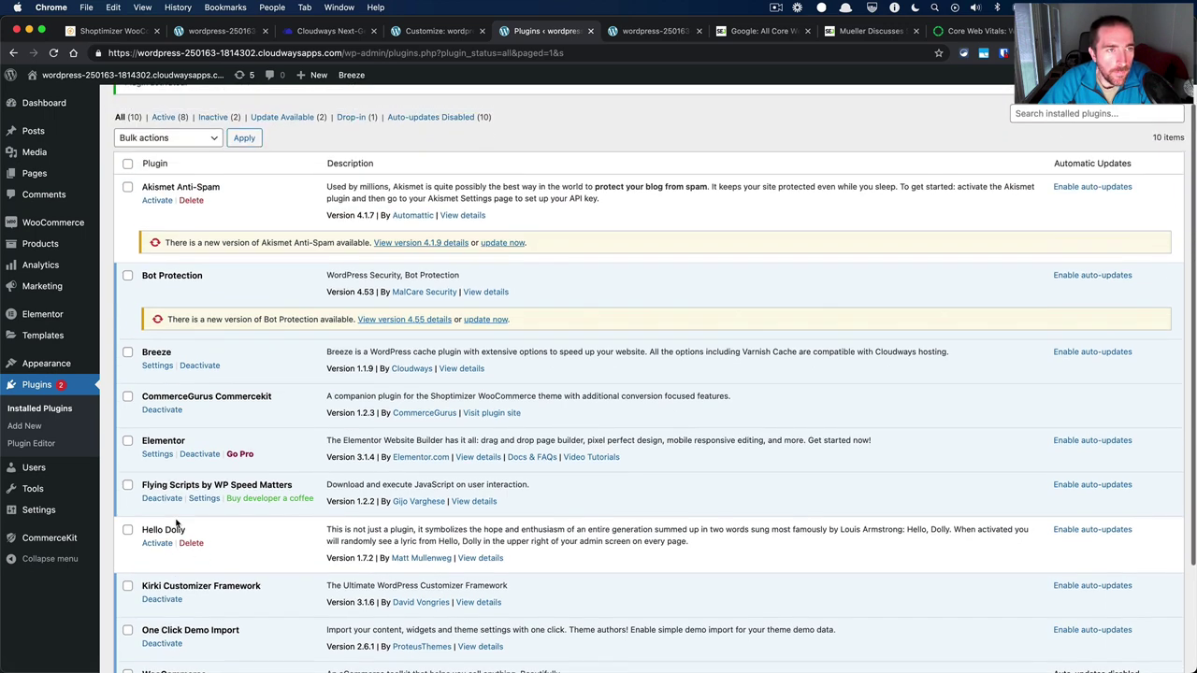
scroll(176, 520, down, 1)
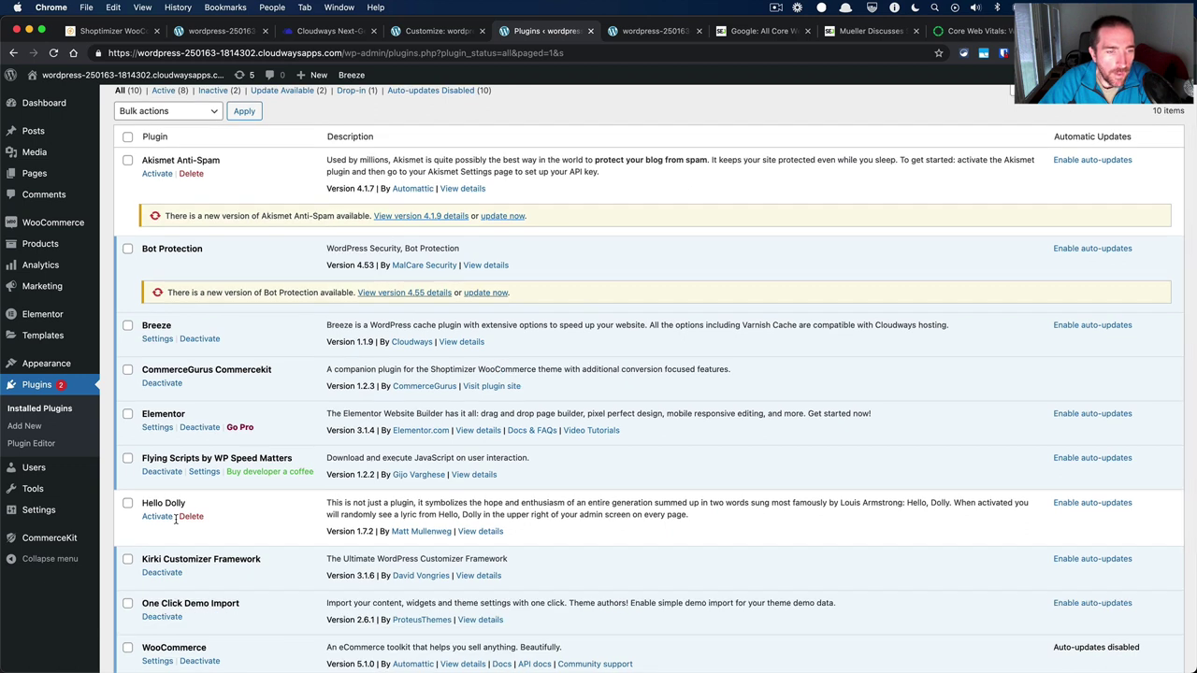
scroll(176, 520, down, 1)
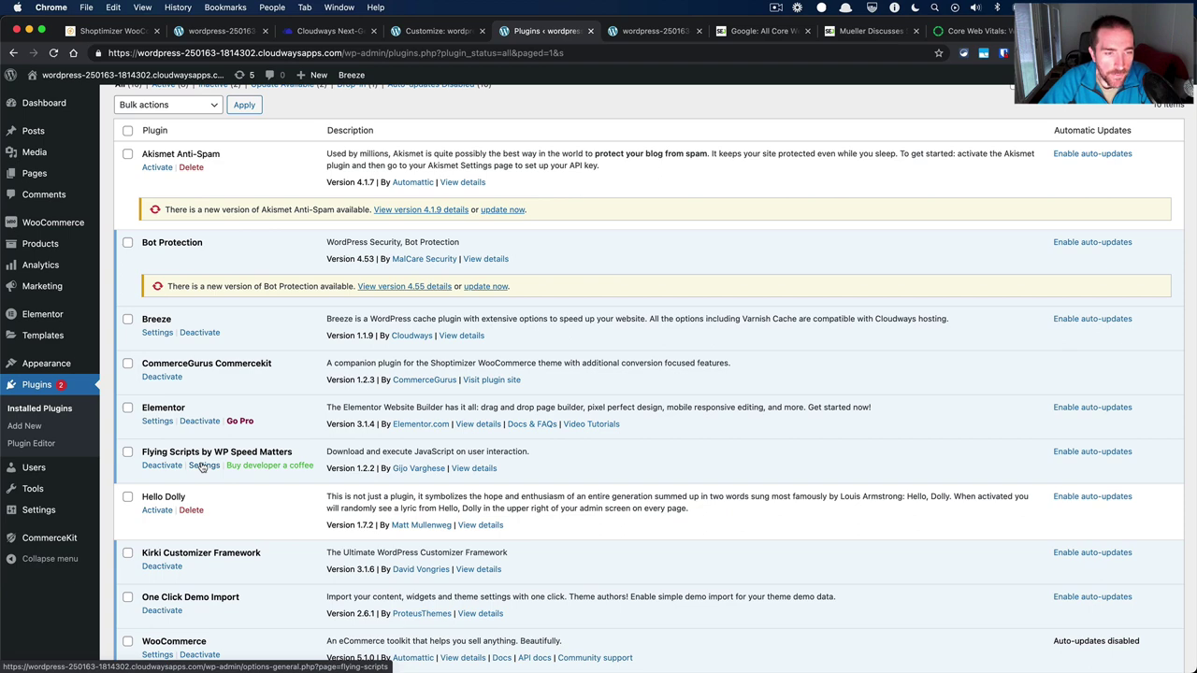
key(super+r)
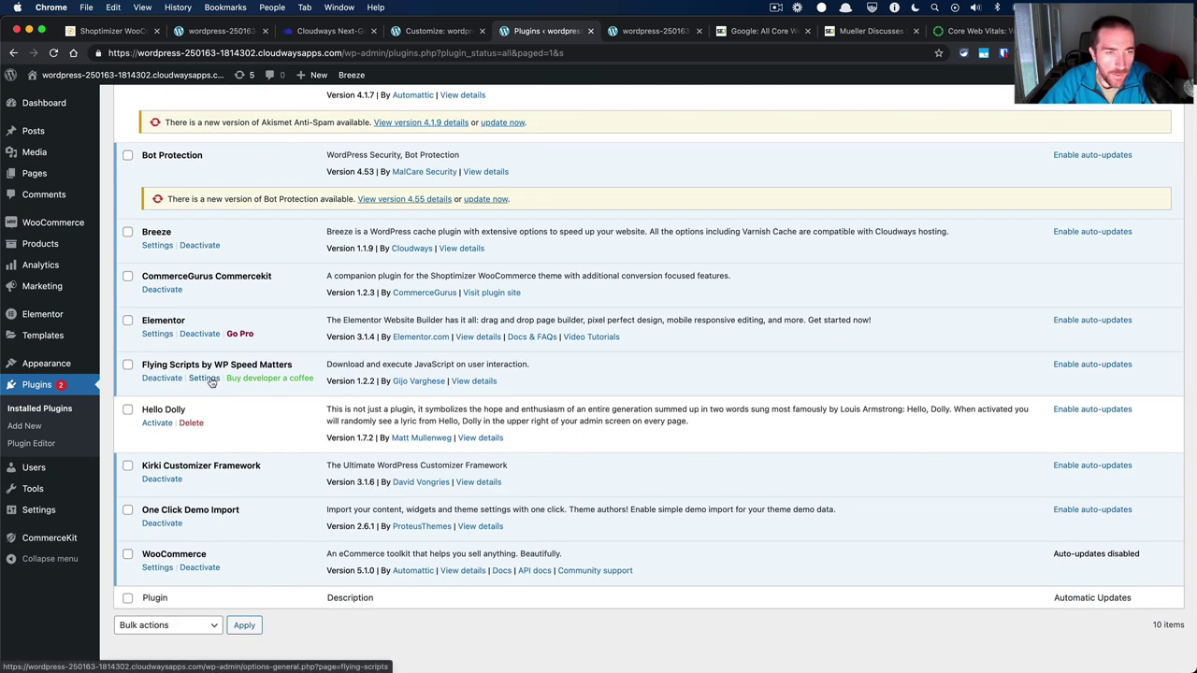
click(204, 378)
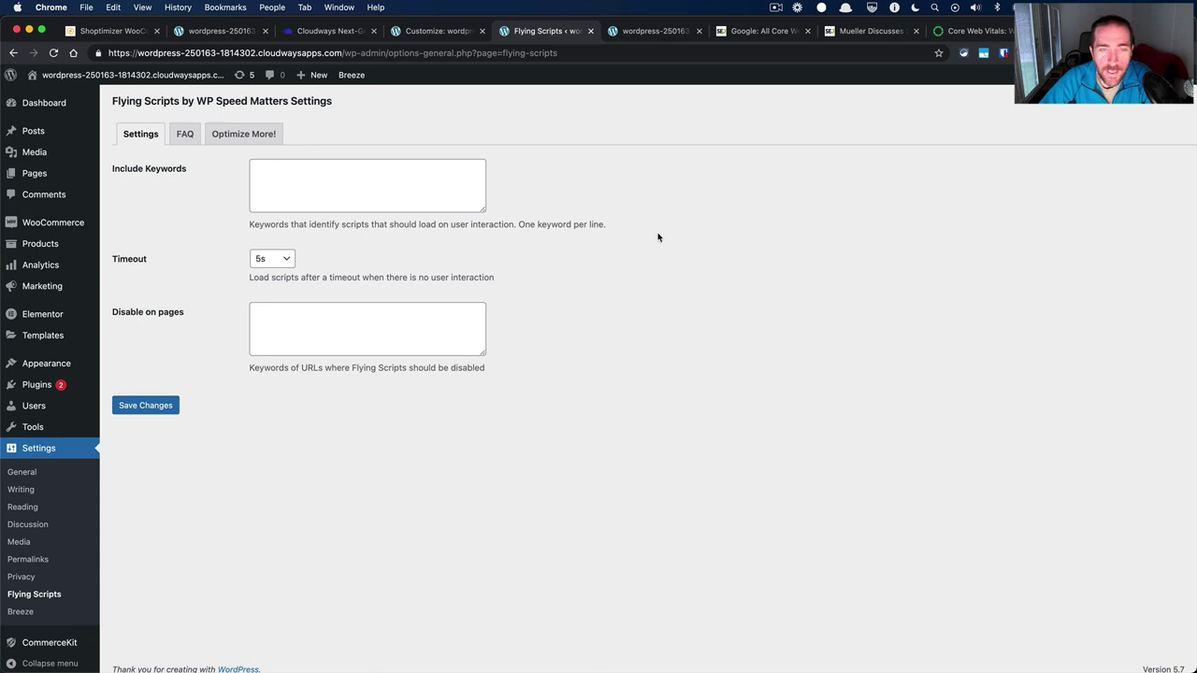
Switch to the gpsi-delay-js gist and copy its whole list of script names, from gtm4wp-form-move-tracker.js to cart-fragments.min.js.
key(super+Tab)
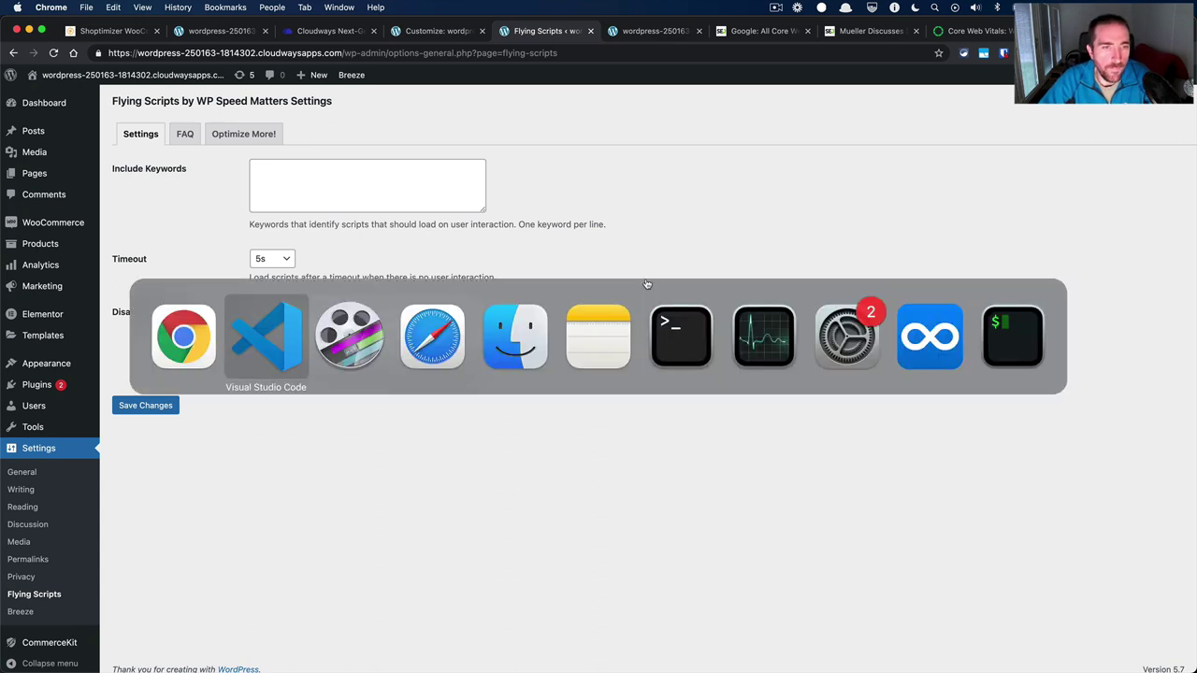
key(super+Tab)
key(super+Tab)
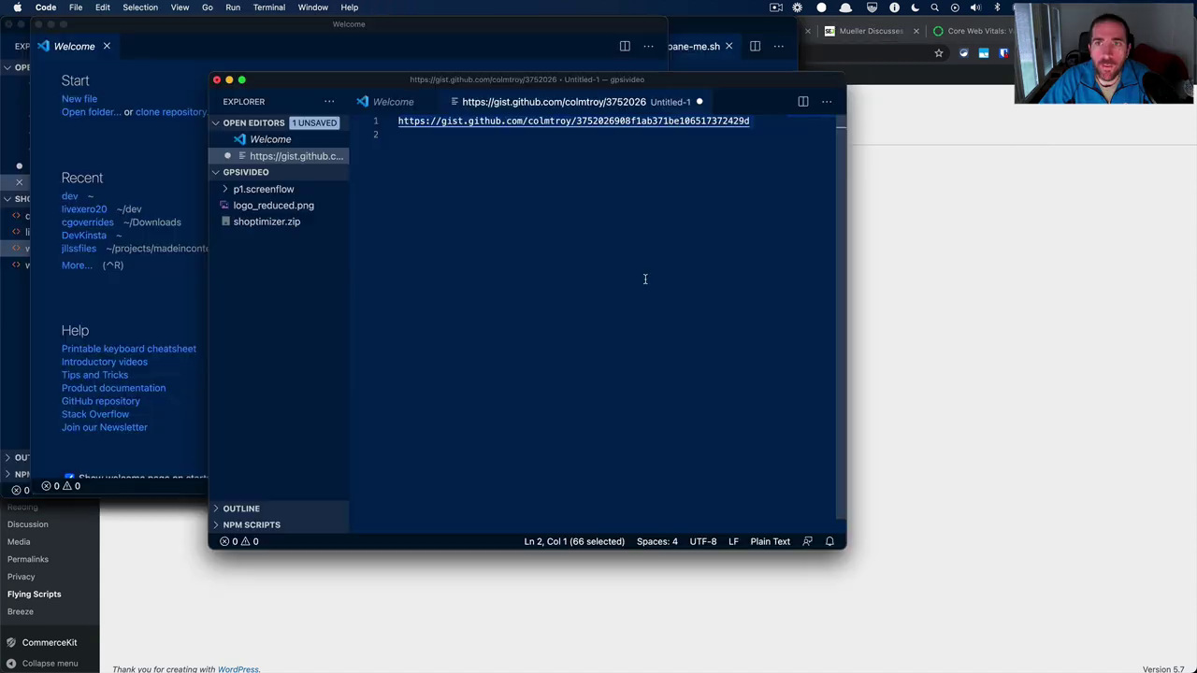
key(super+Tab)
key(ctrl+Right)
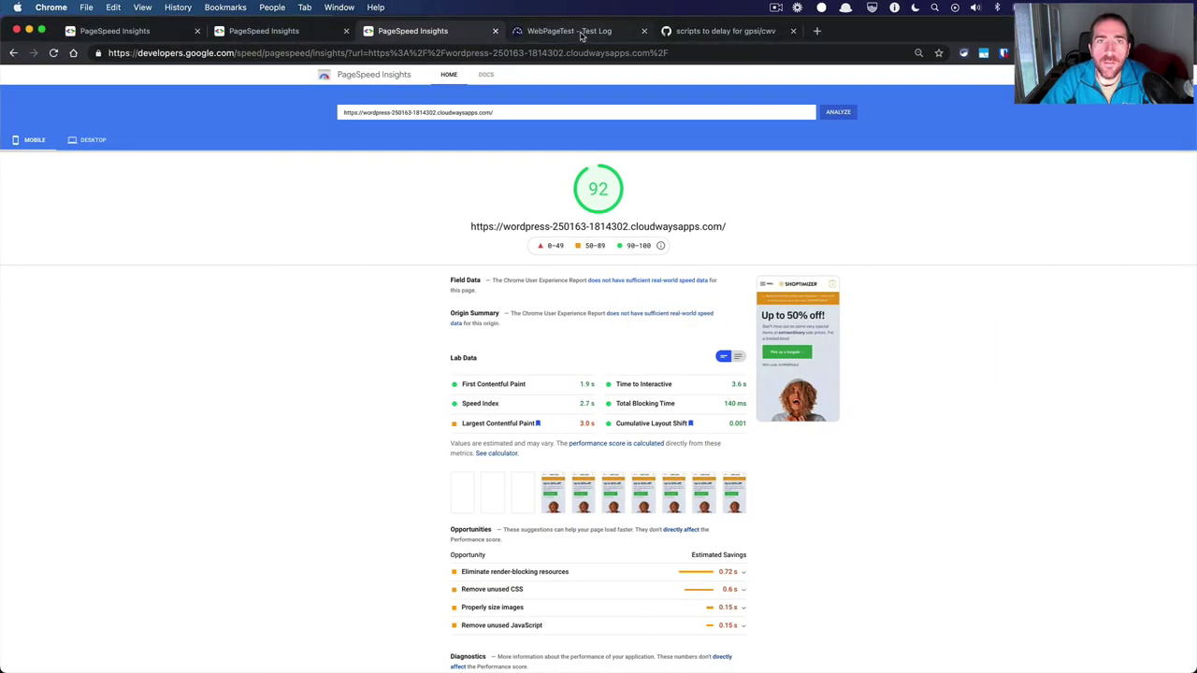
click(714, 34)
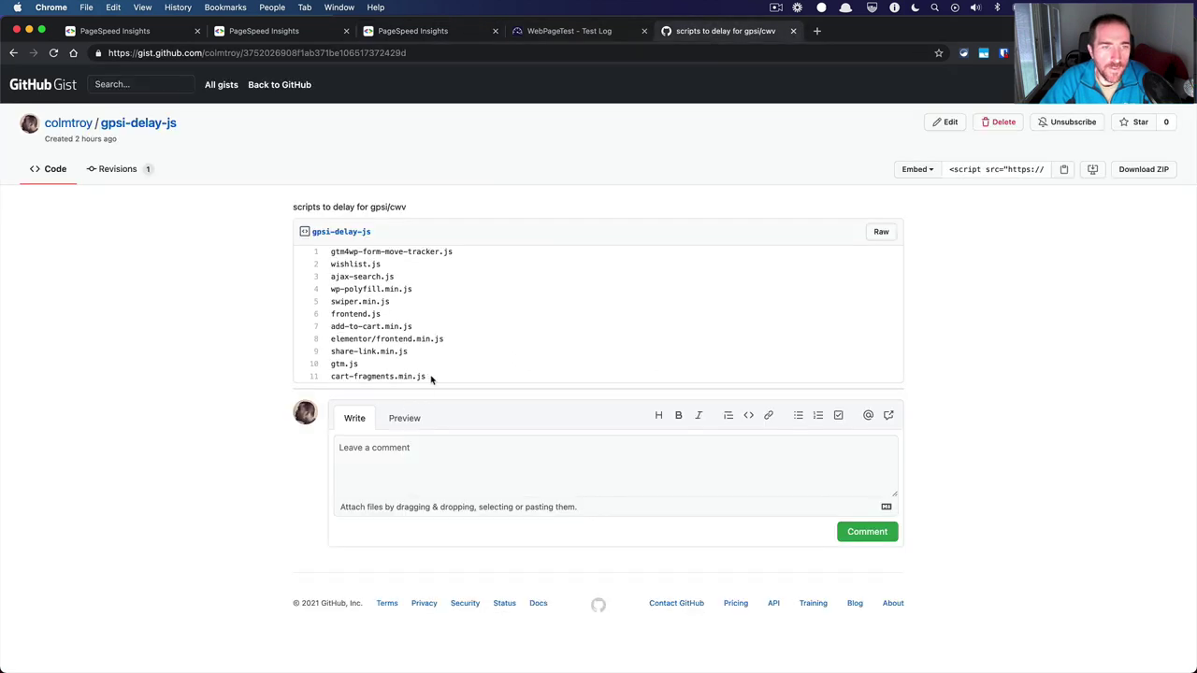
drag(431, 378, 330, 254)
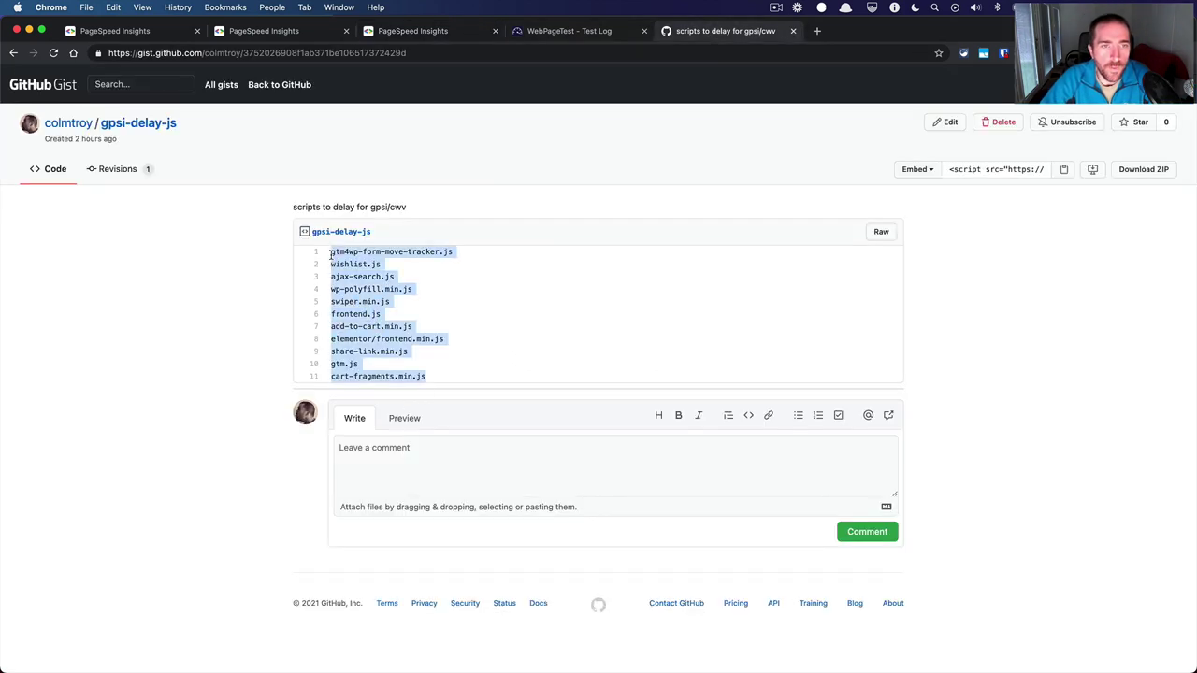
Paste the copied script names into the Include Keywords of Flying Scripts and enlarge the field to review the full list.
key(ctrl+Left)
click(370, 174)
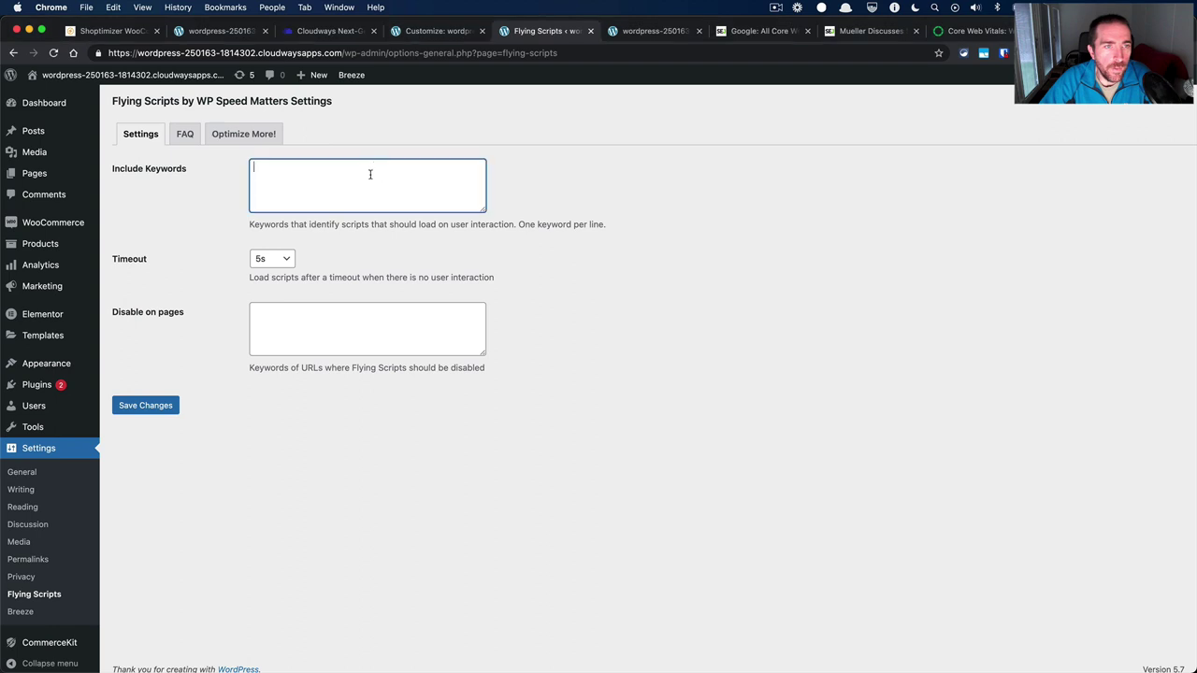
key(super+v)
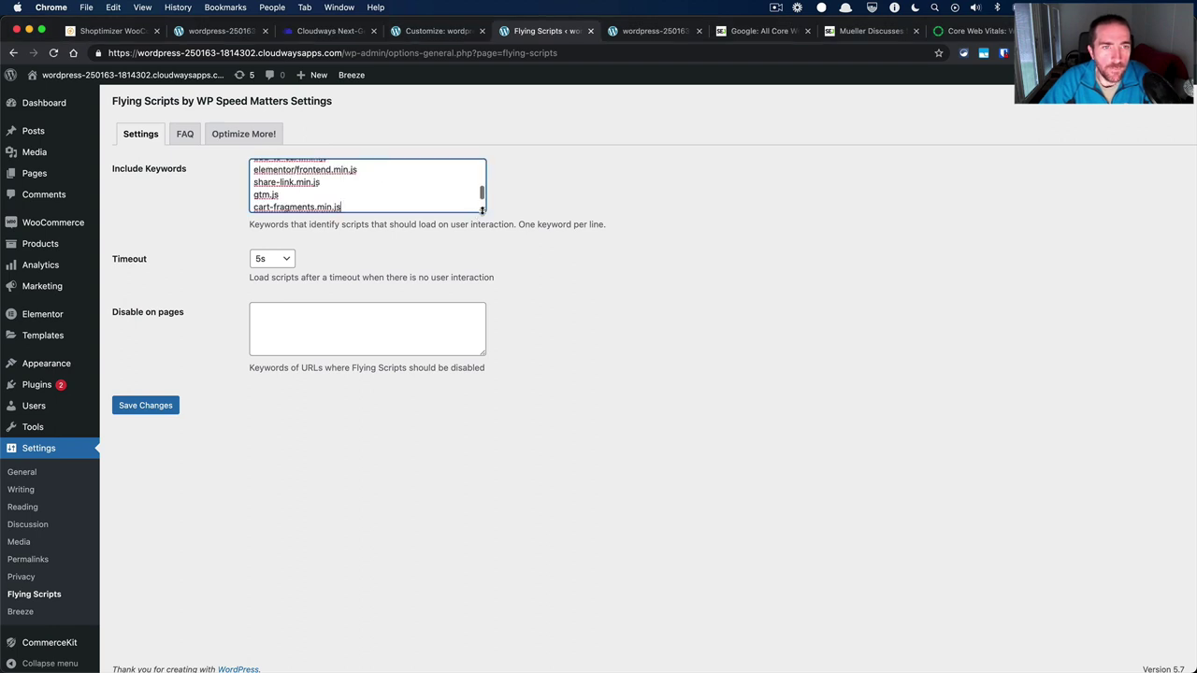
drag(483, 209, 578, 388)
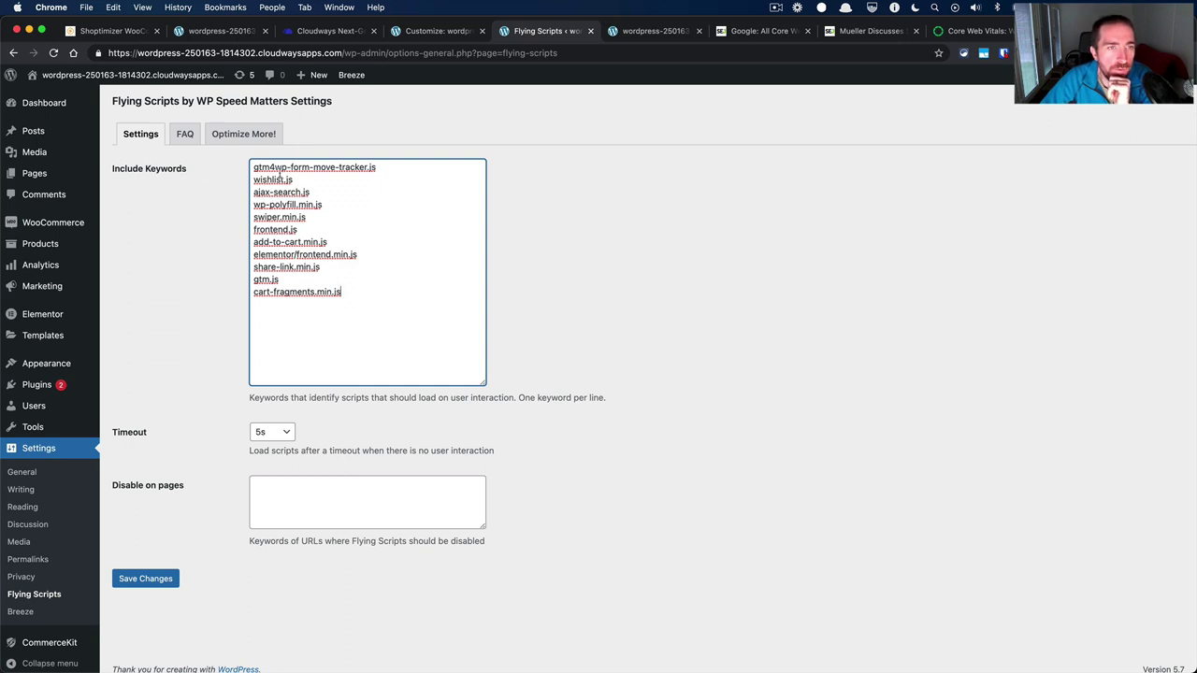
drag(281, 179, 253, 180)
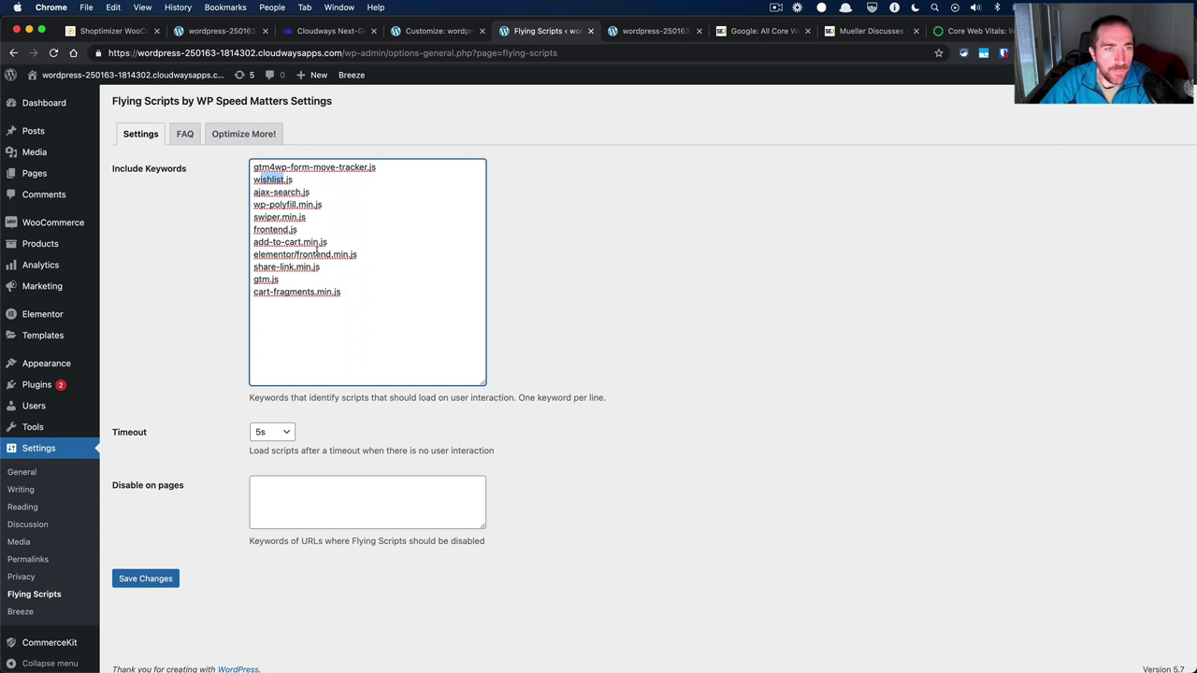
drag(352, 303, 248, 165)
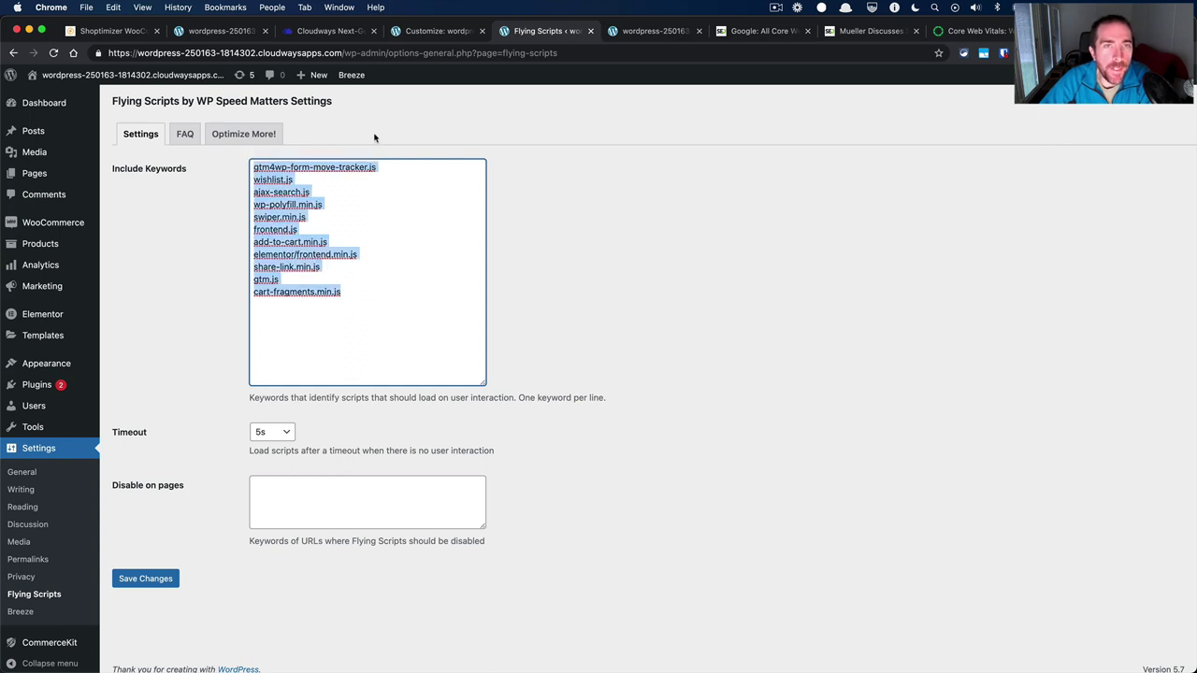
Review the most recent WebPageTest result and the PageSpeed Insights reports of the demo and new stores, ending on WebPageTest's test history.
key(ctrl+Right)
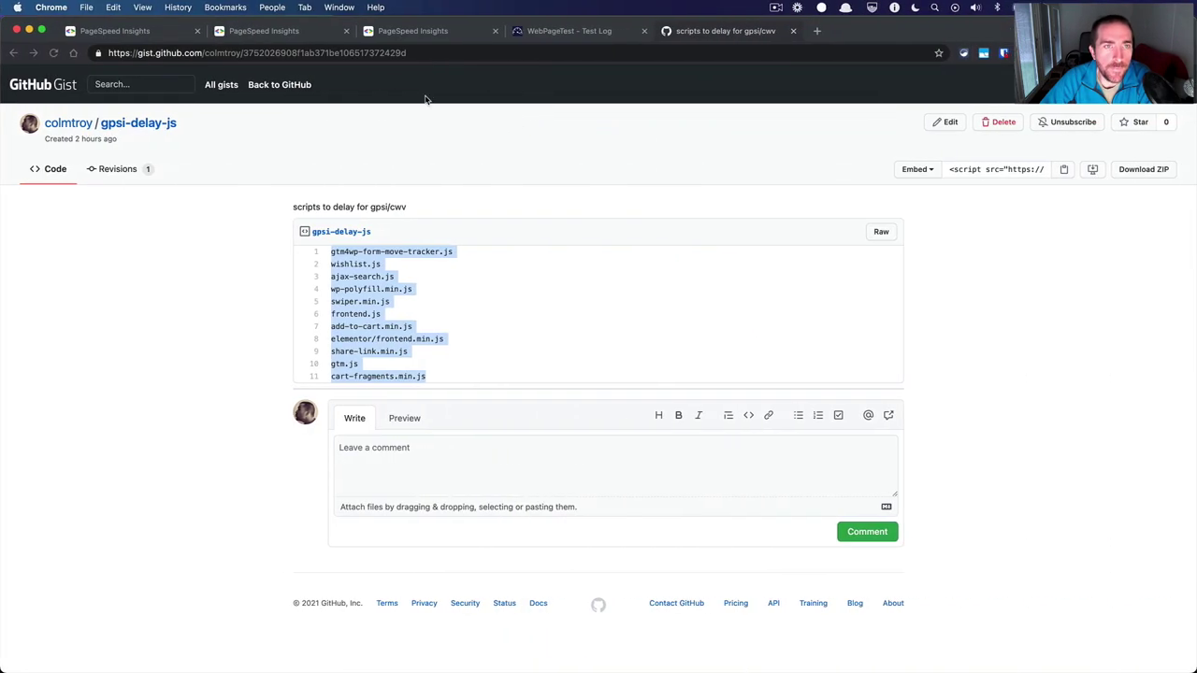
click(567, 33)
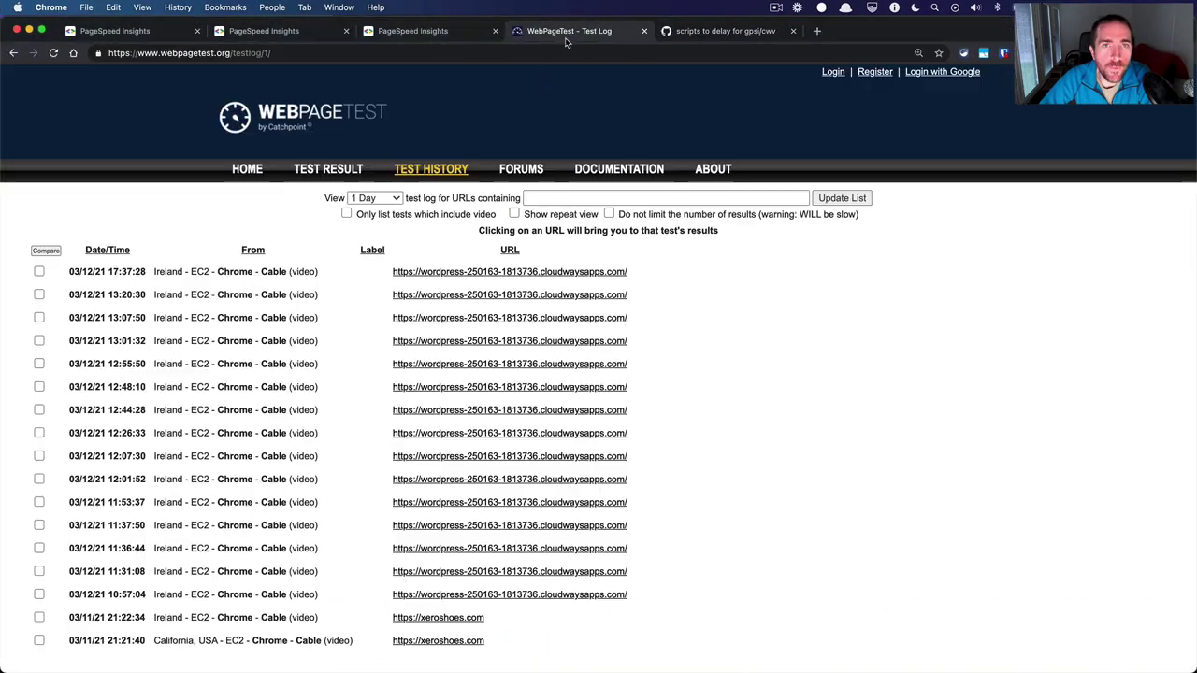
click(404, 272)
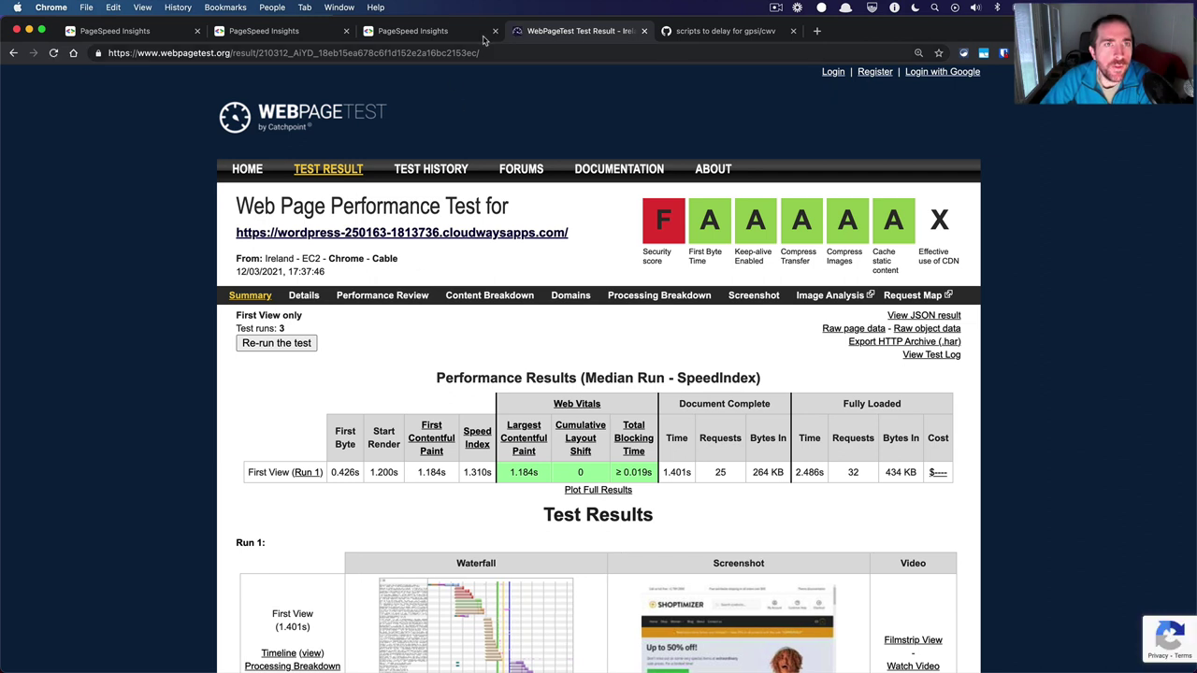
click(295, 35)
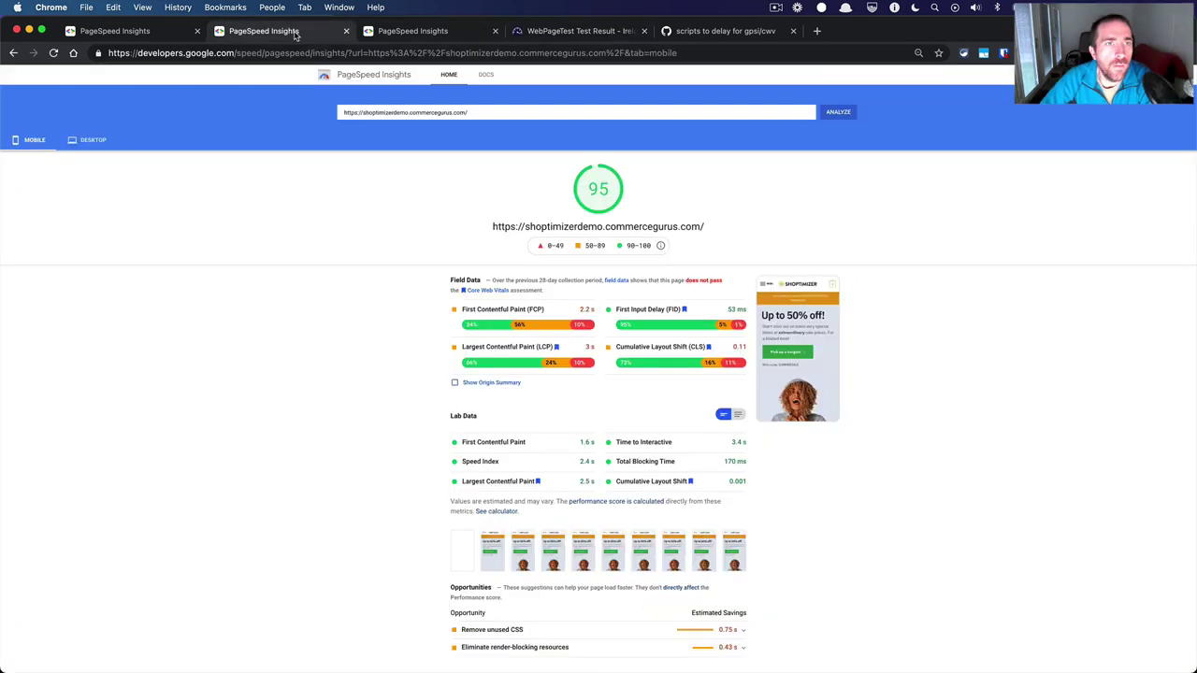
click(398, 37)
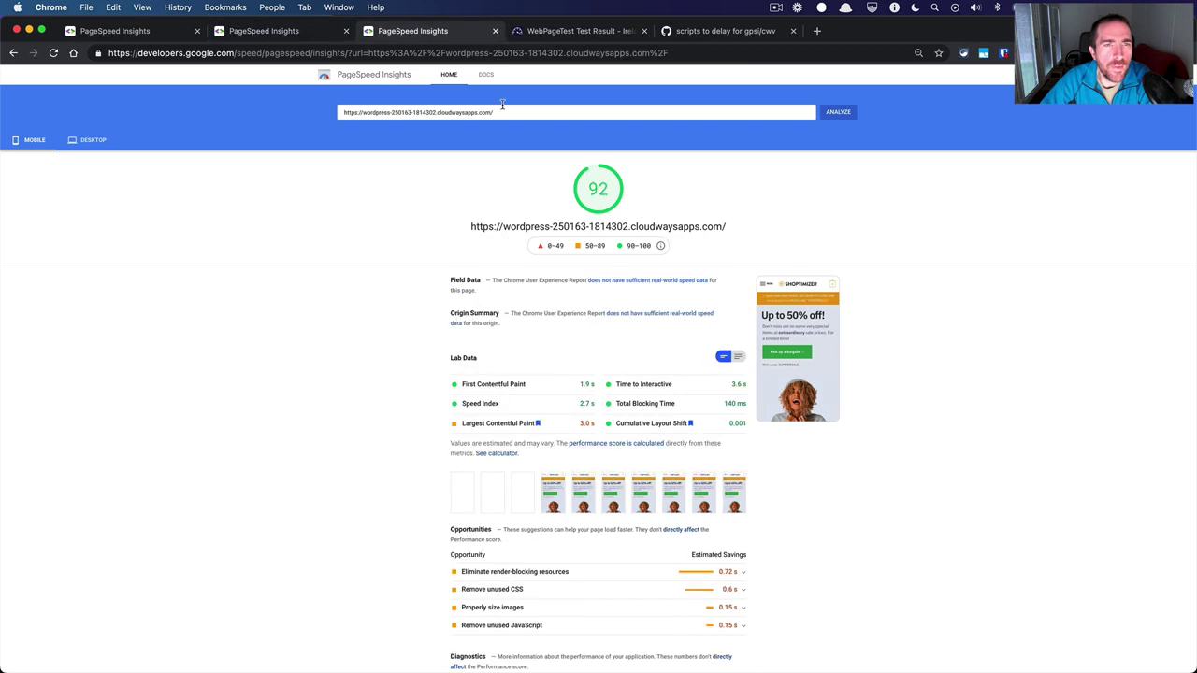
click(571, 31)
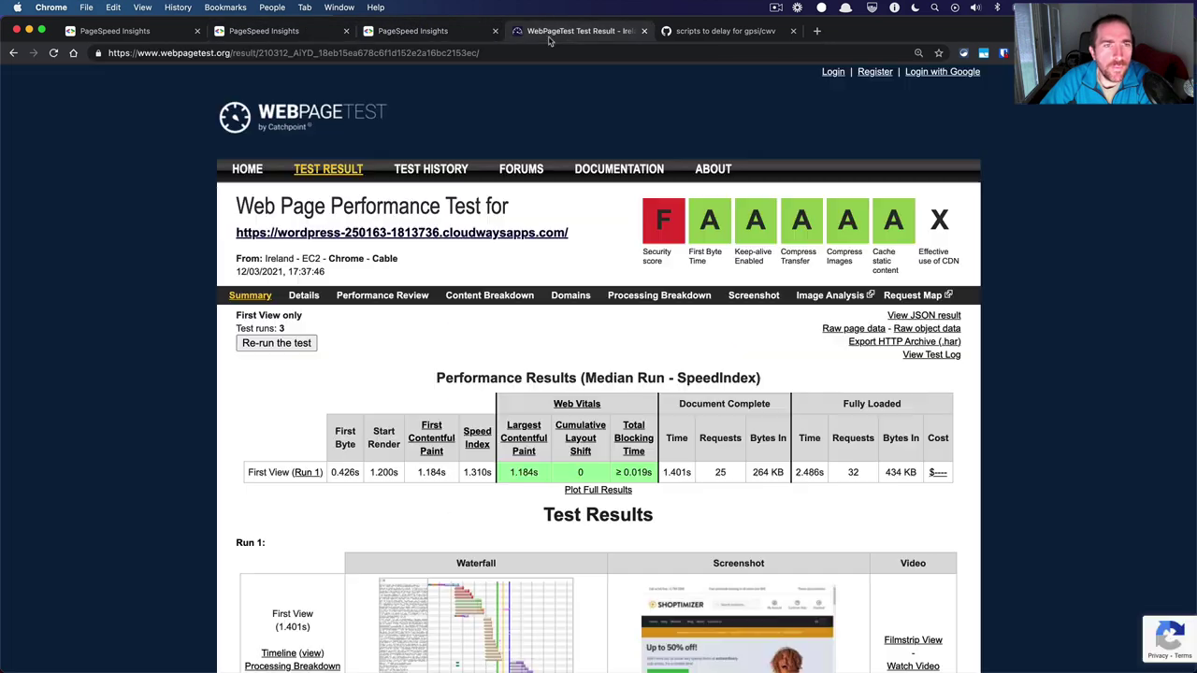
click(421, 169)
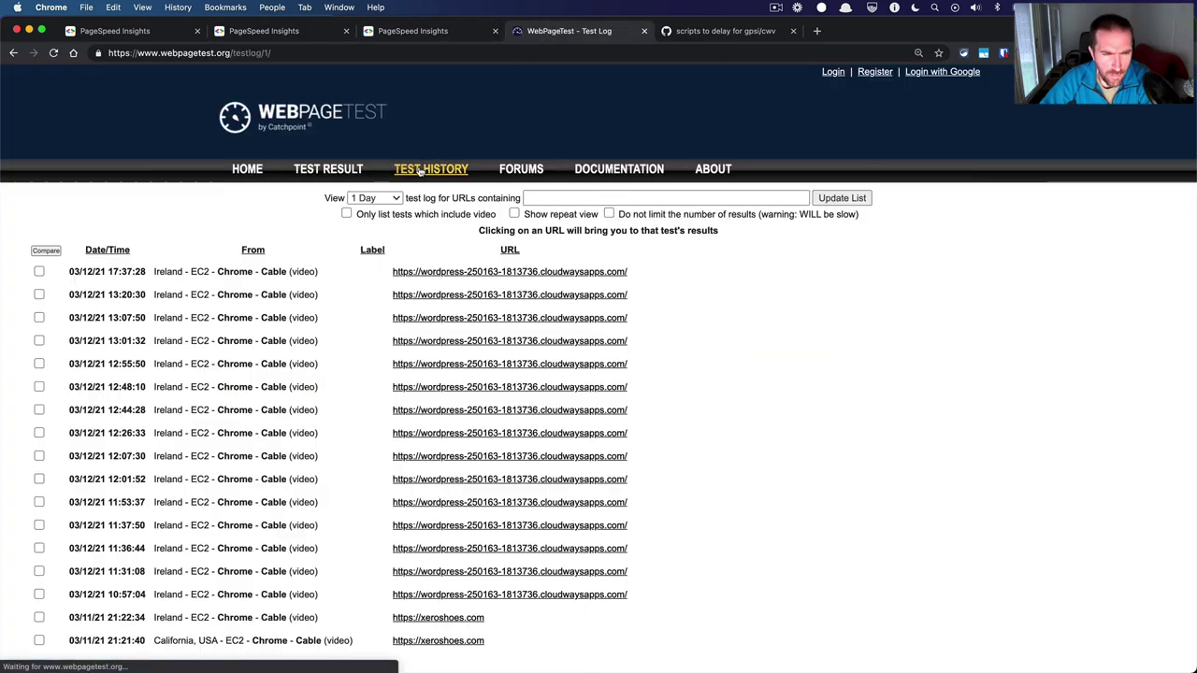
click(419, 34)
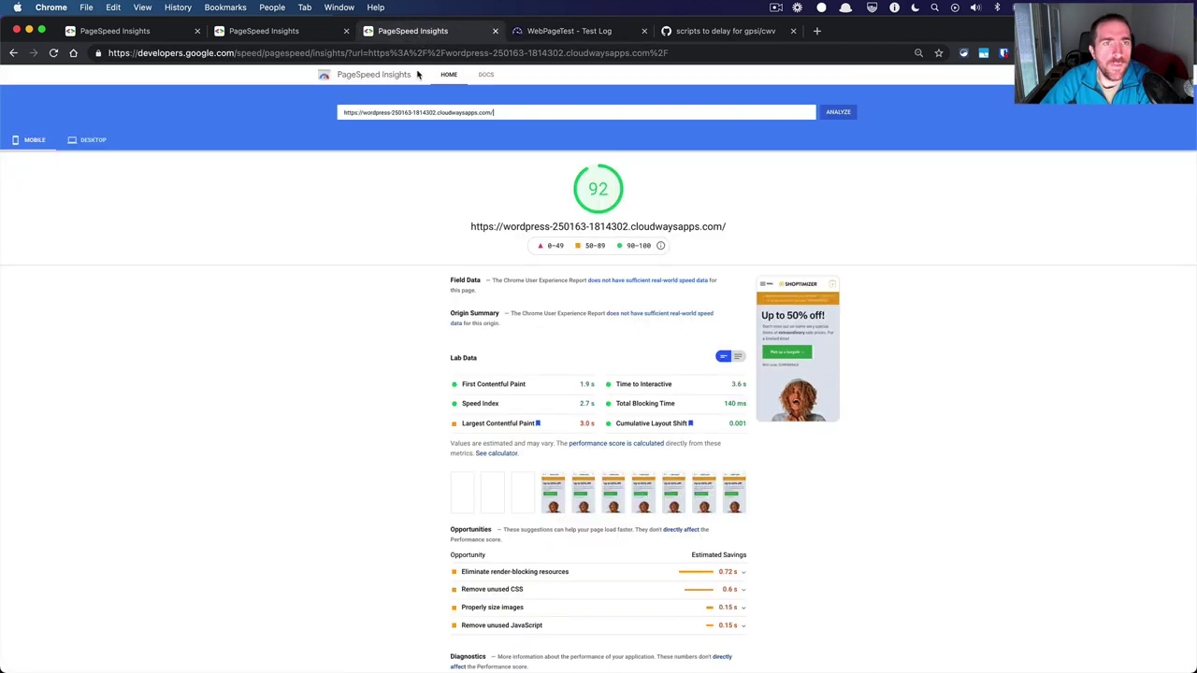
triple_click(471, 116)
key(super+c)
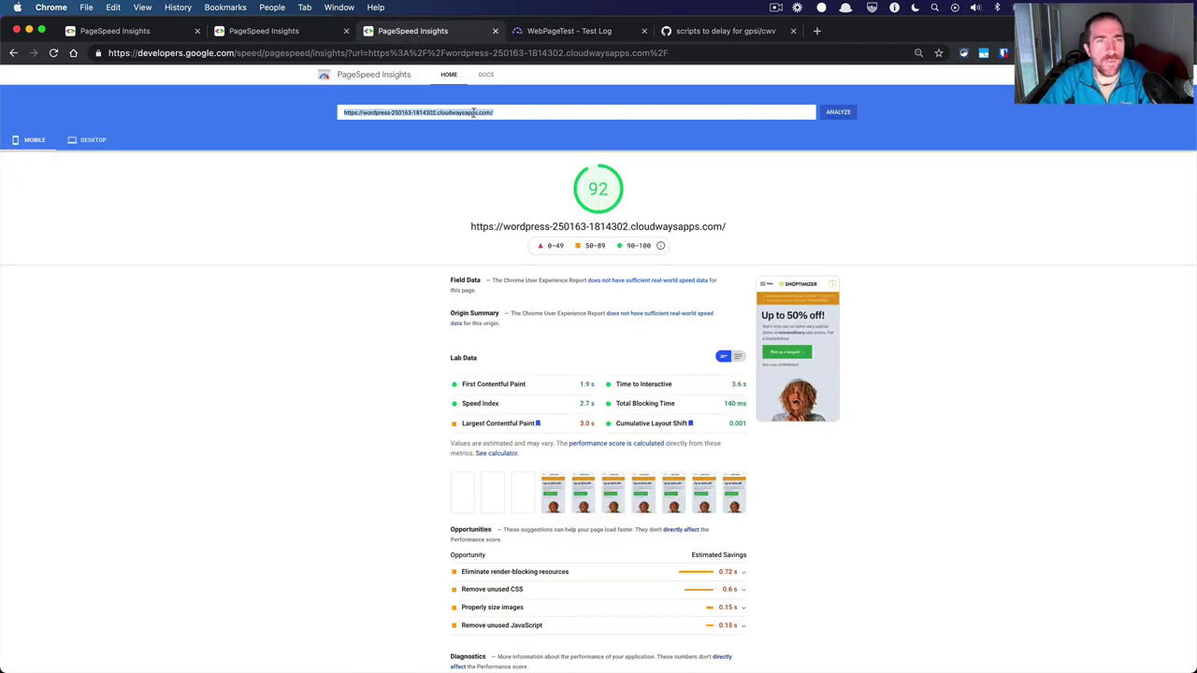
click(550, 34)
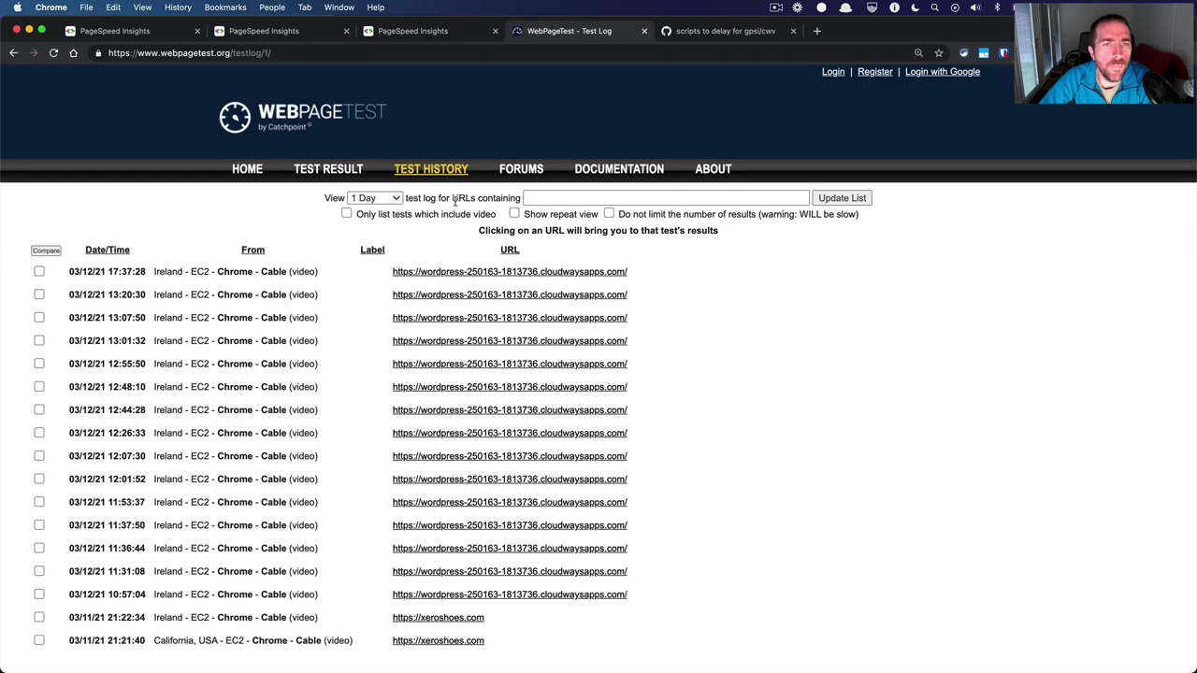
click(250, 170)
click(345, 270)
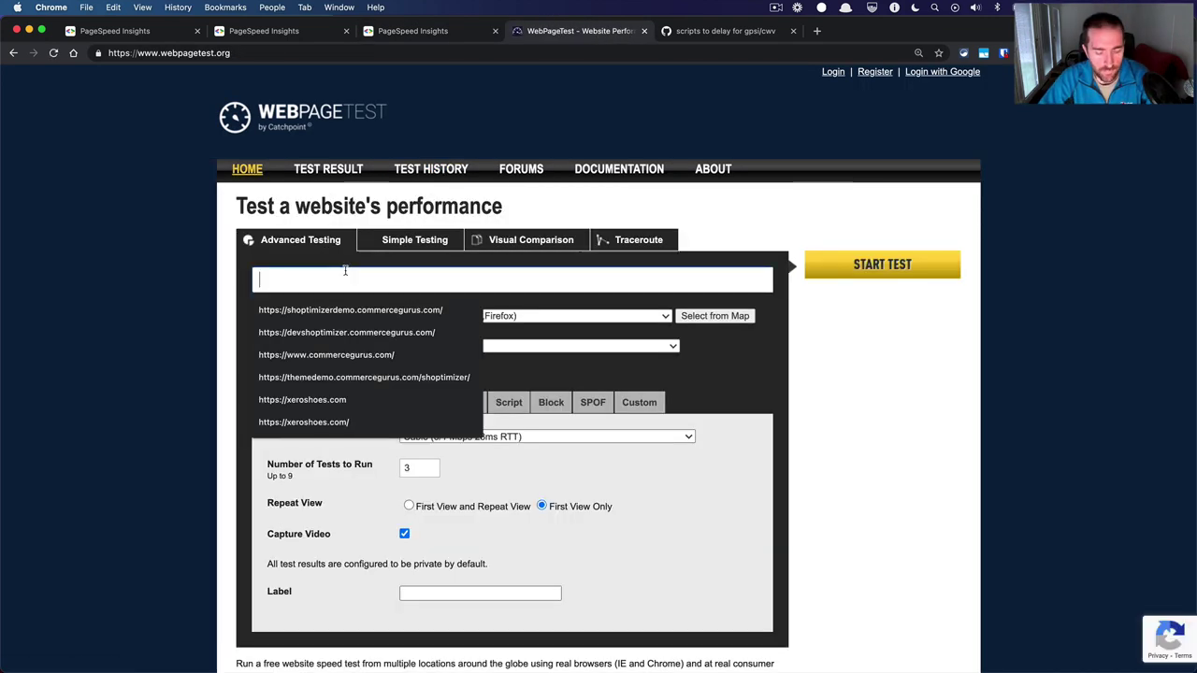
key(super+v)
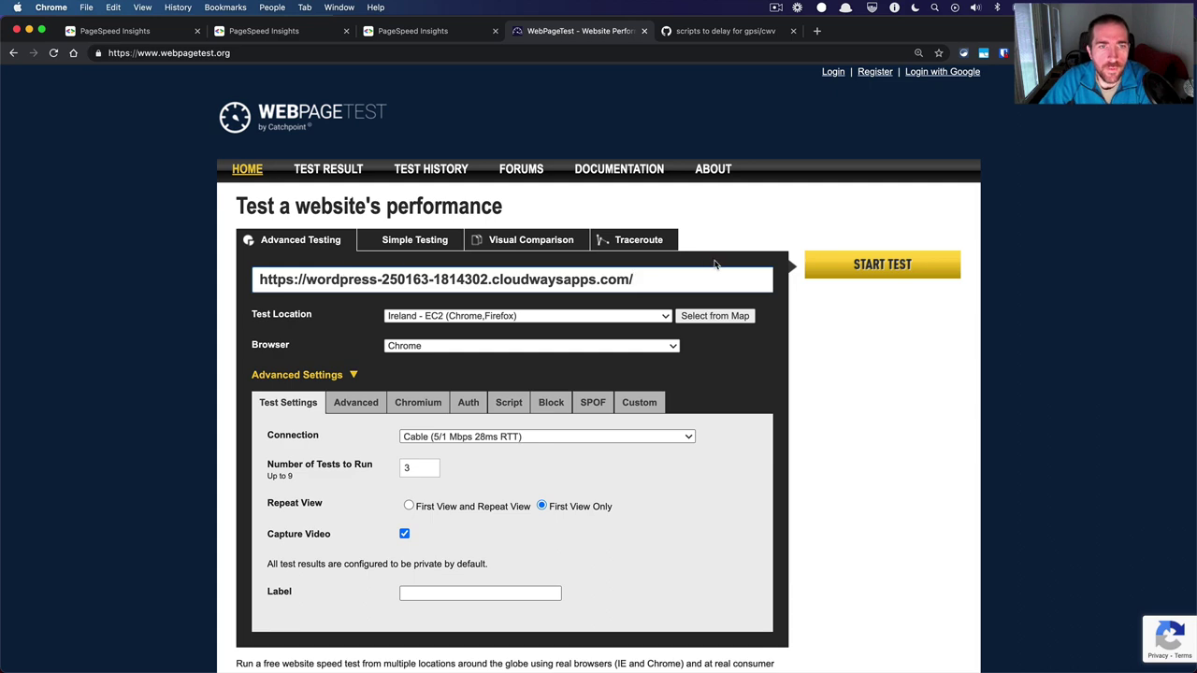
click(834, 269)
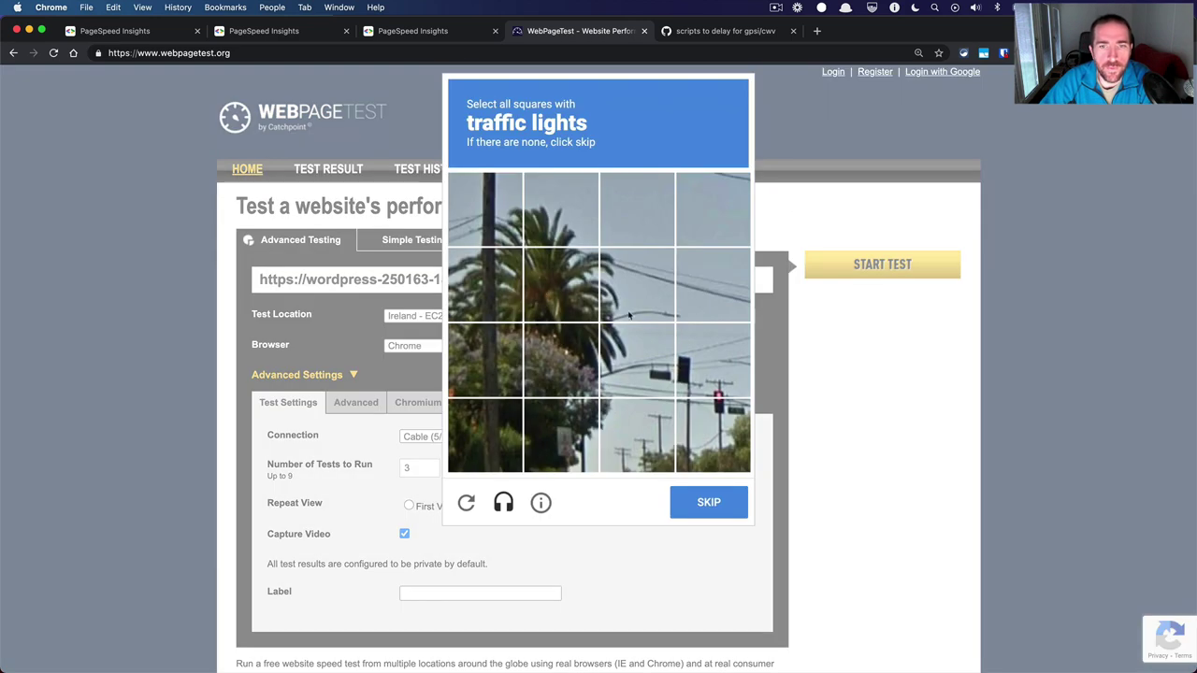
Complete the image challenges for the WebPageTest run by selecting the squares for traffic lights and bicycles.
click(654, 353)
click(710, 360)
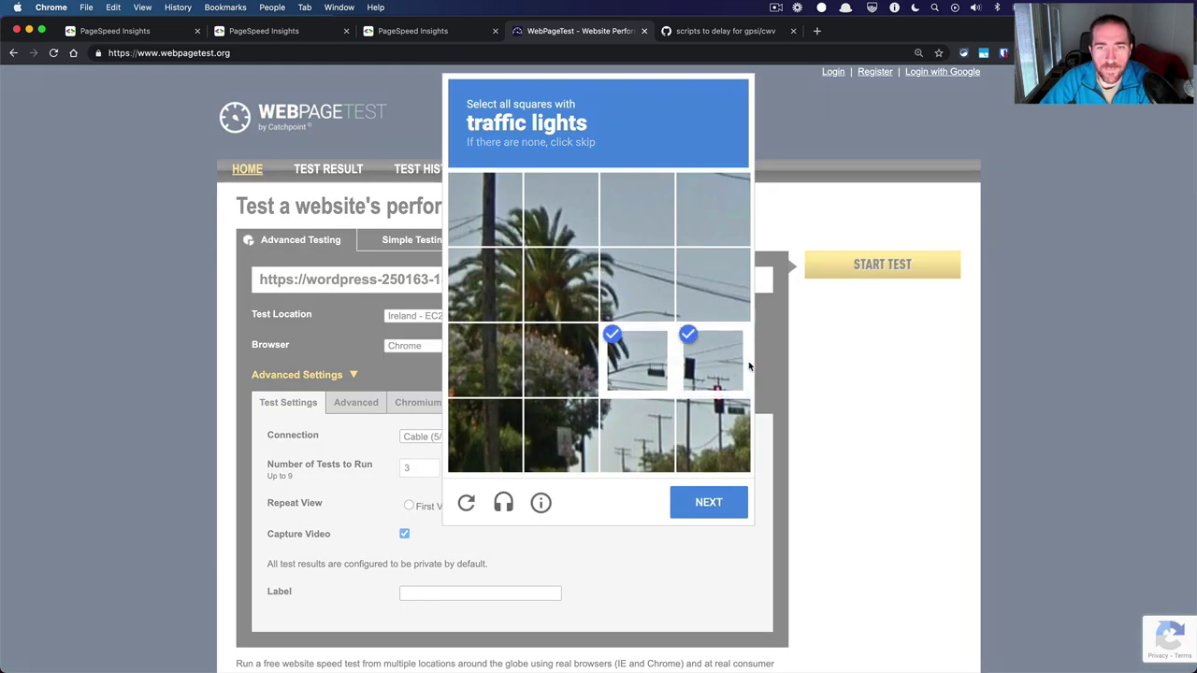
click(706, 433)
click(702, 502)
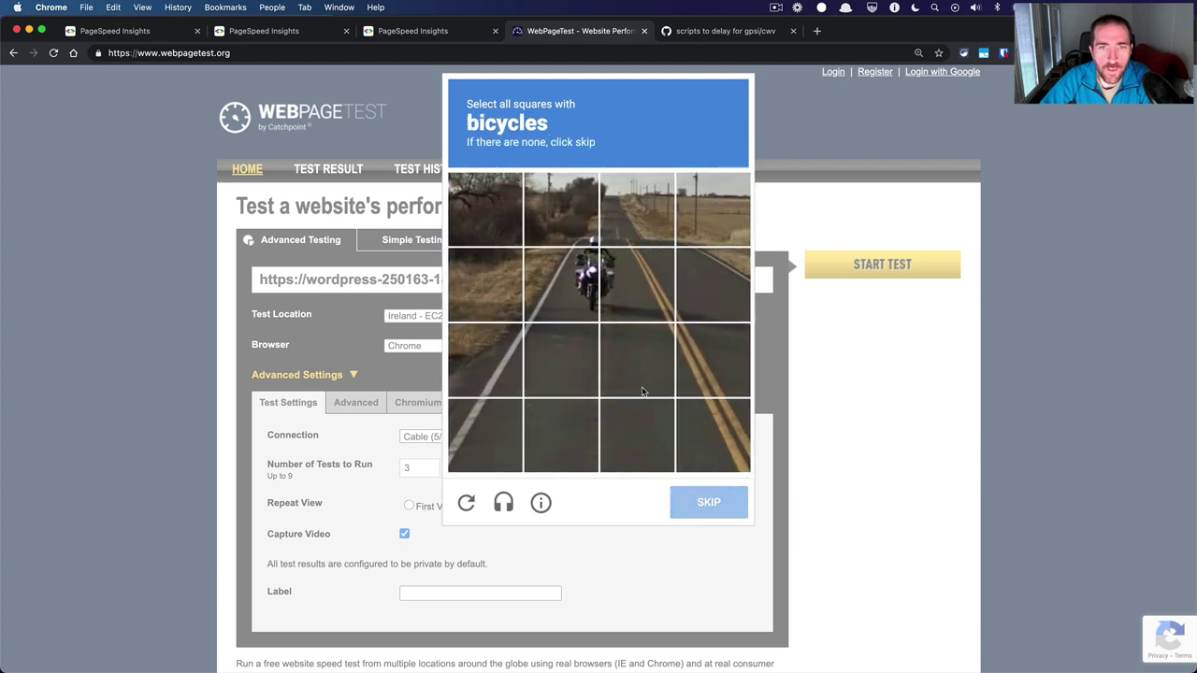
click(562, 276)
click(629, 281)
click(623, 226)
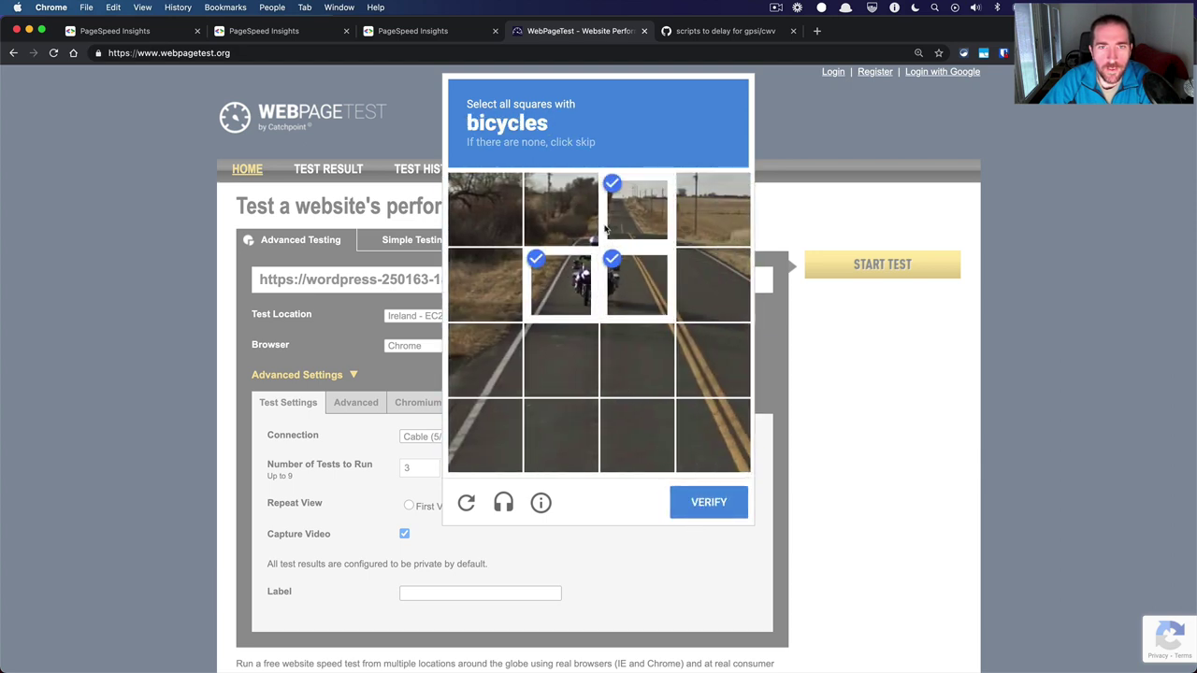
click(575, 228)
click(702, 495)
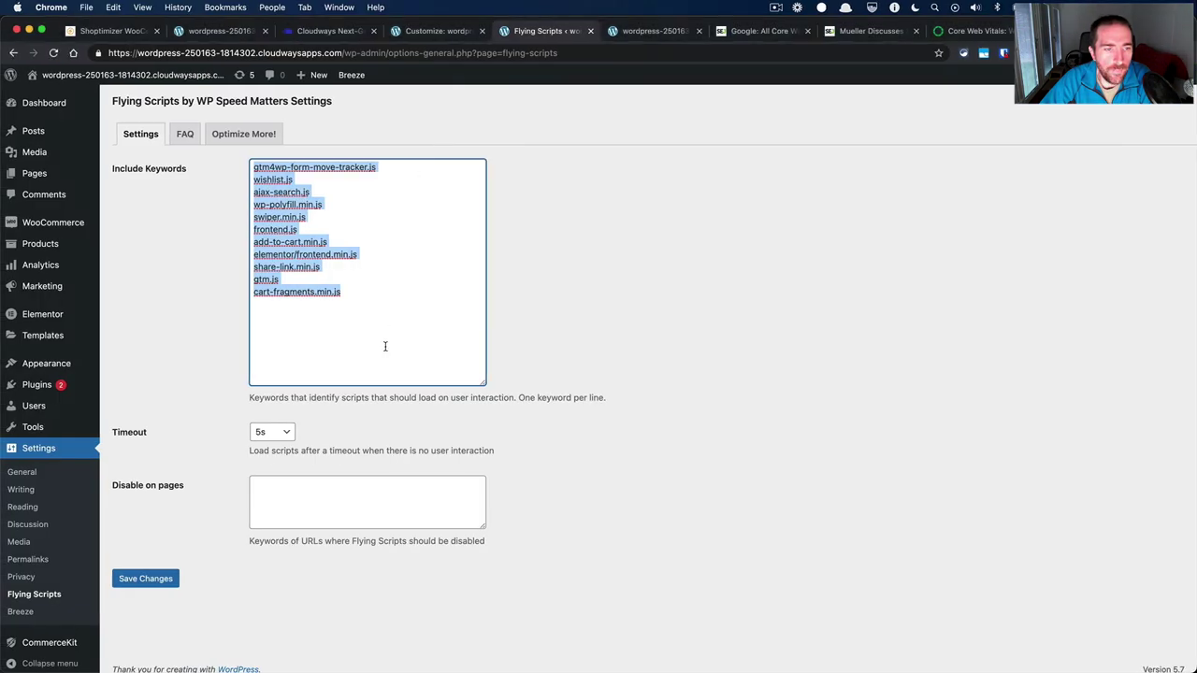
Switch to the new store's homepage and record all its network requests in the developer tools during a page reload.
click(619, 31)
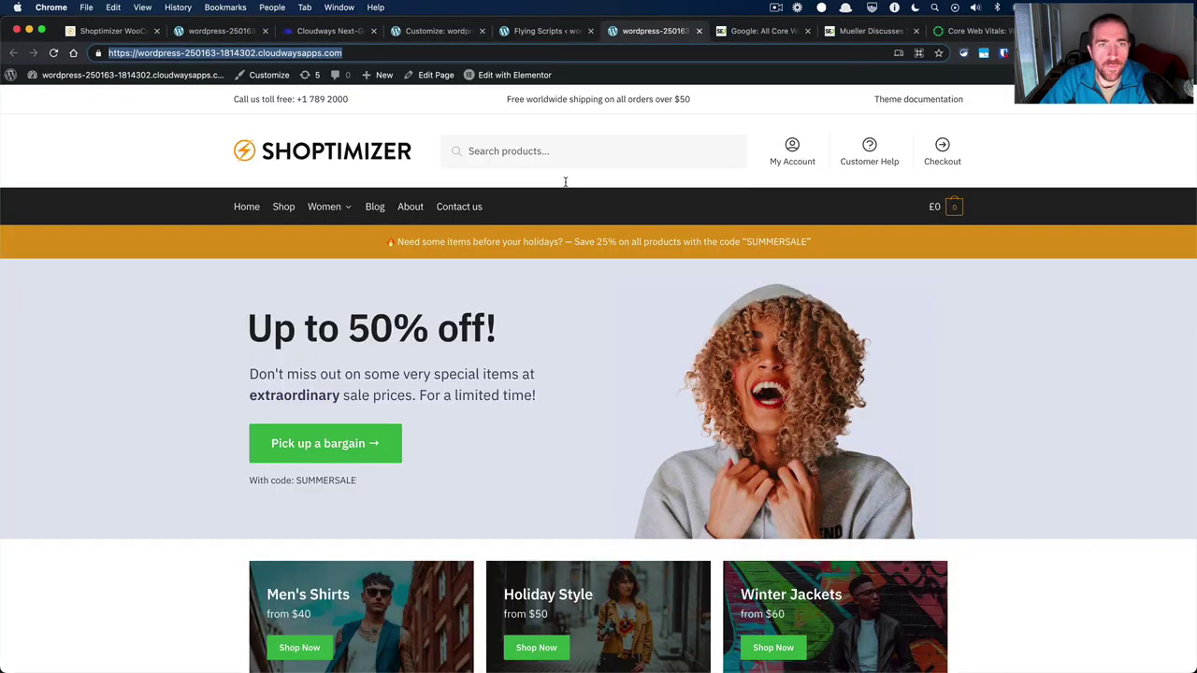
key(super+alt+i)
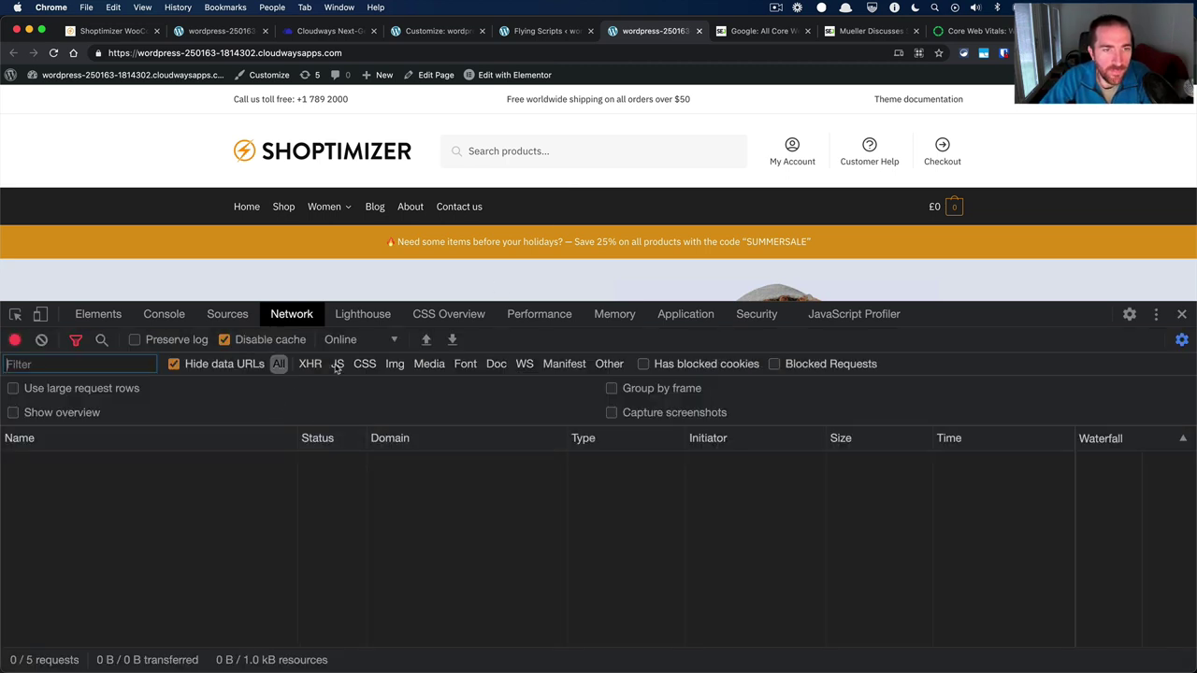
key(super+r)
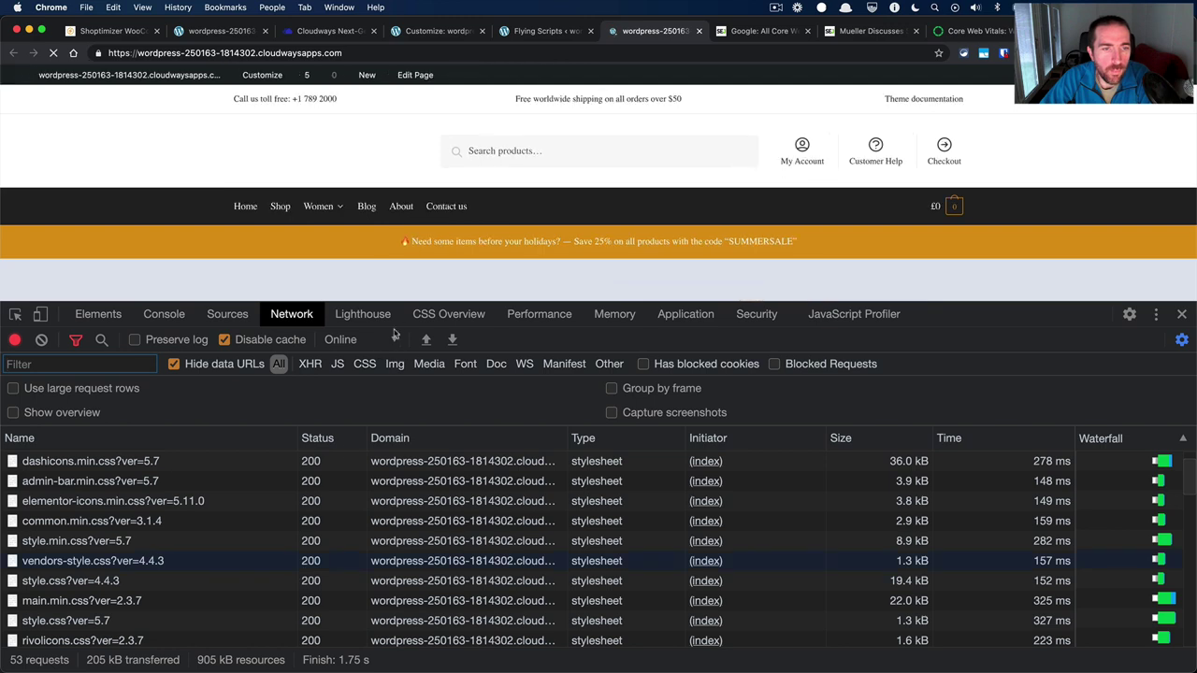
scroll(280, 504, down, 3)
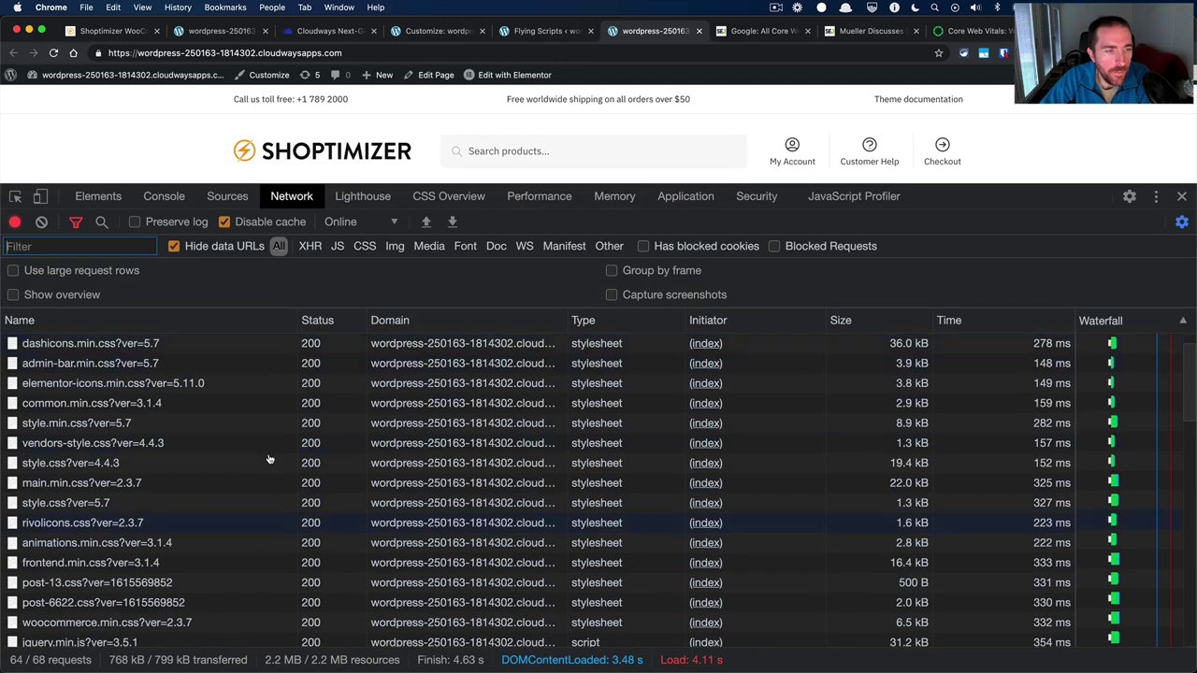
scroll(234, 393, up, 2)
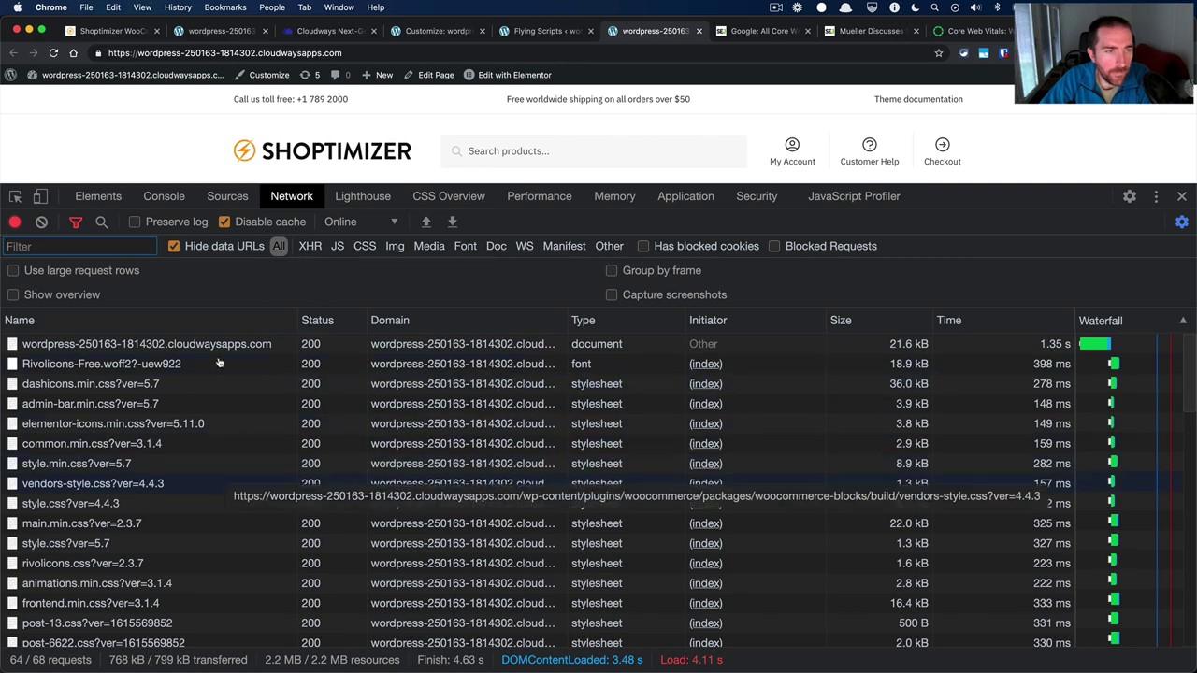
Review the recorded requests filtered to JS and to CSS, ending with all request types shown.
click(338, 247)
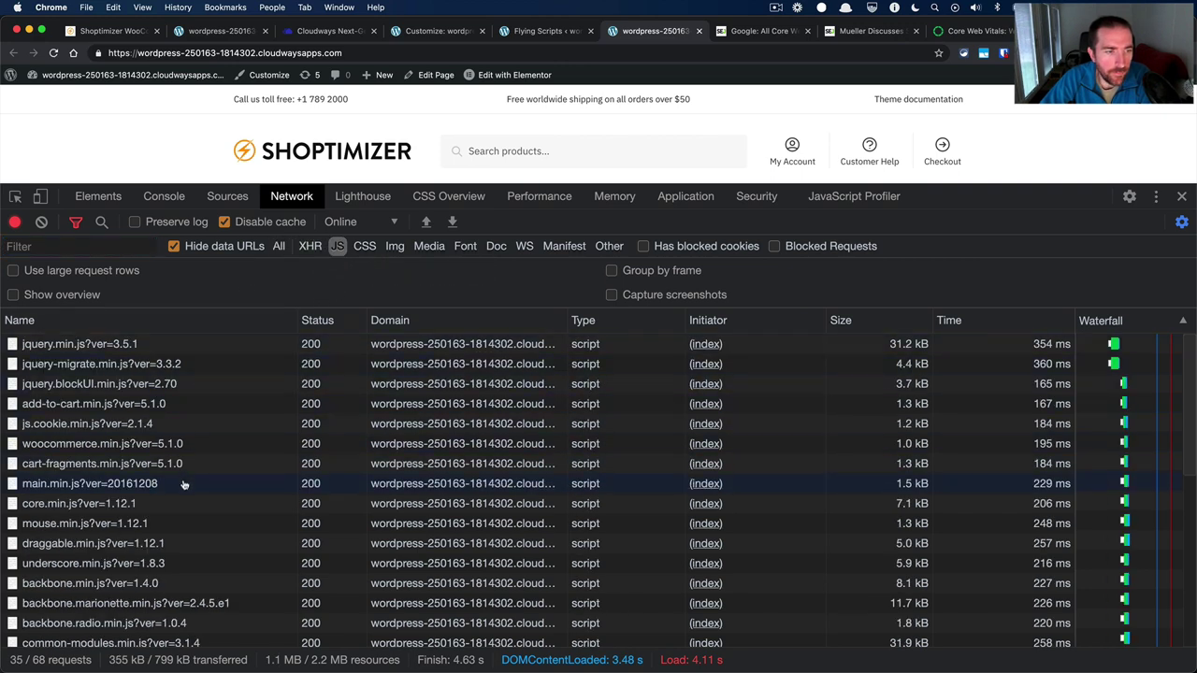
scroll(56, 608, down, 2)
scroll(47, 627, up, 2)
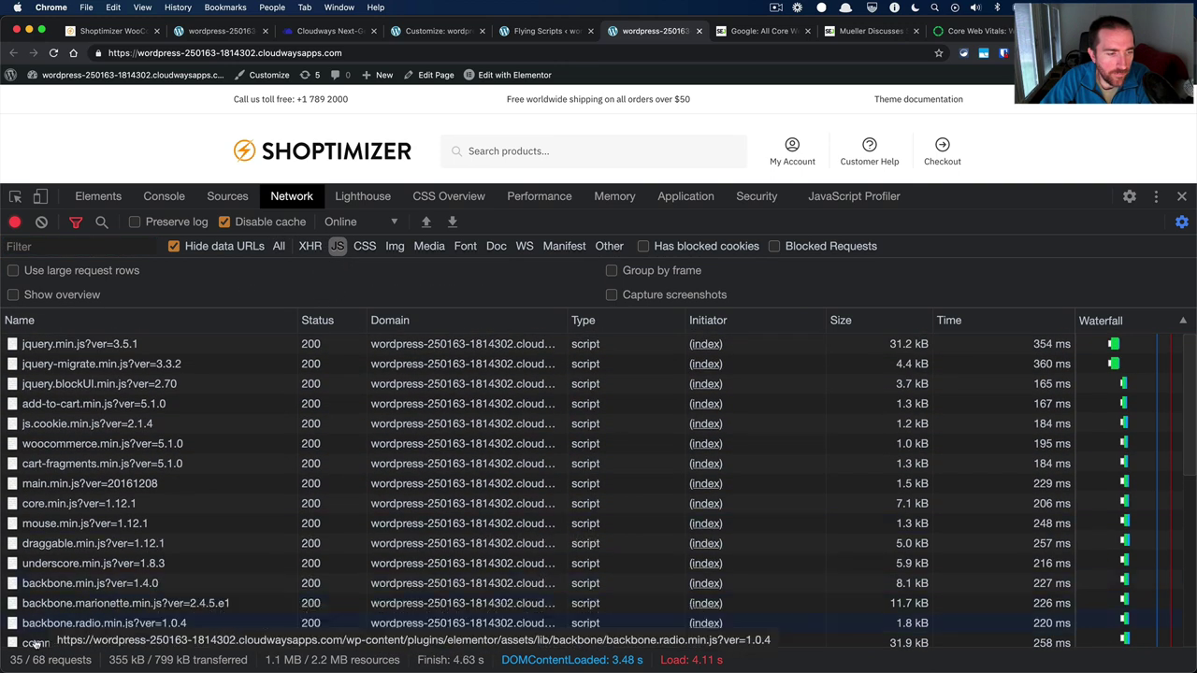
scroll(141, 496, down, 3)
scroll(187, 421, up, 3)
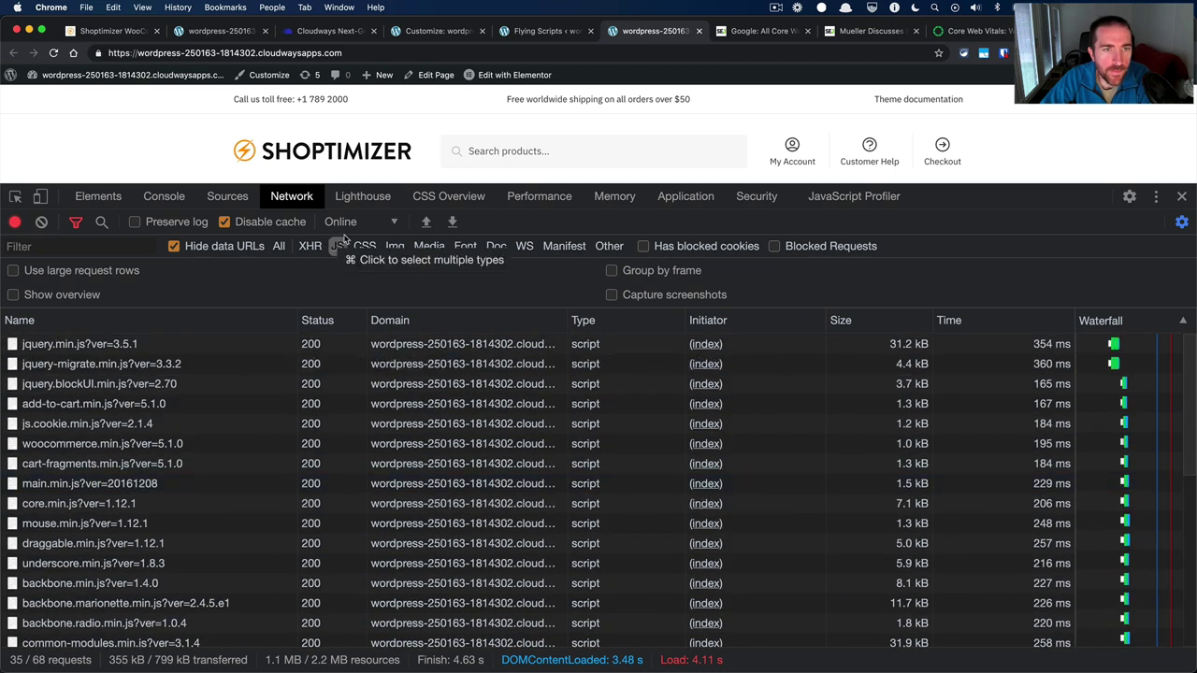
click(364, 246)
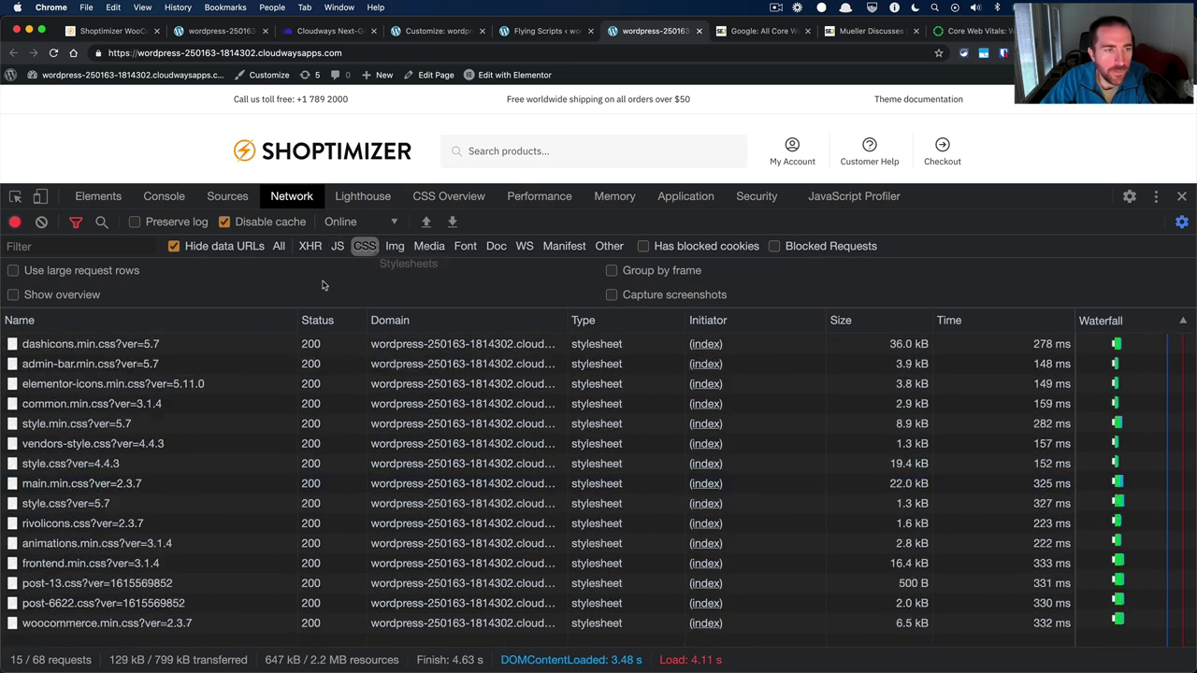
click(279, 246)
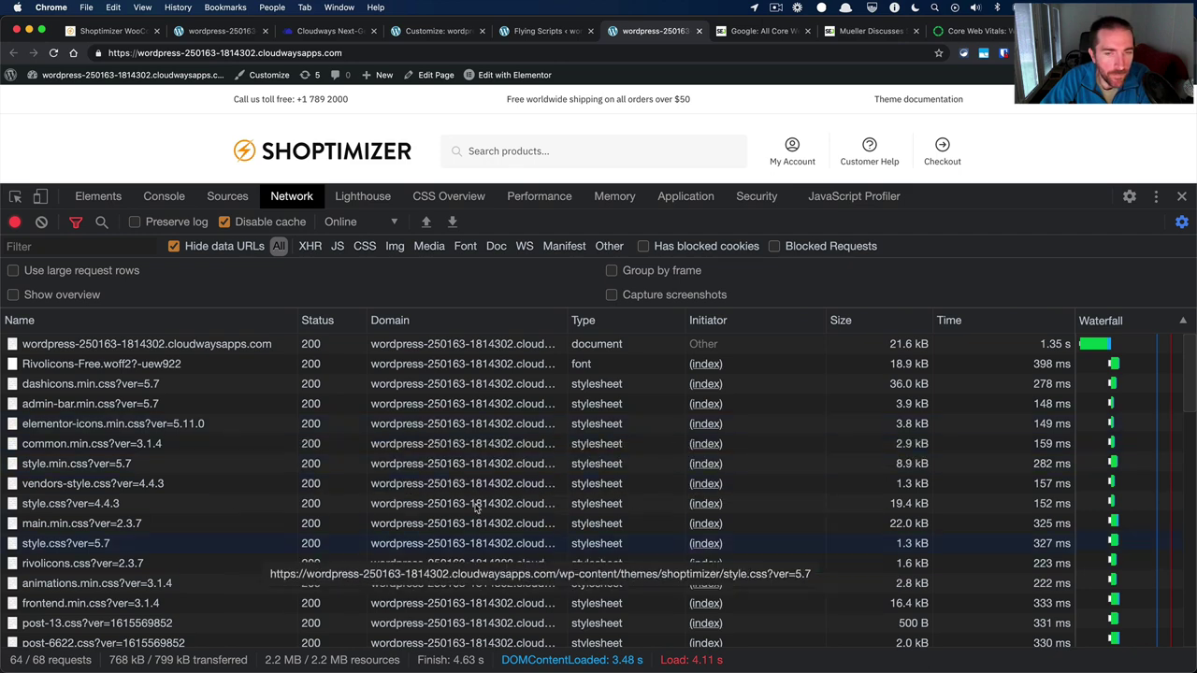
Widen the Waterfall column and examine the load order of all stylesheets, scripts, fonts and images.
drag(828, 327, 739, 326)
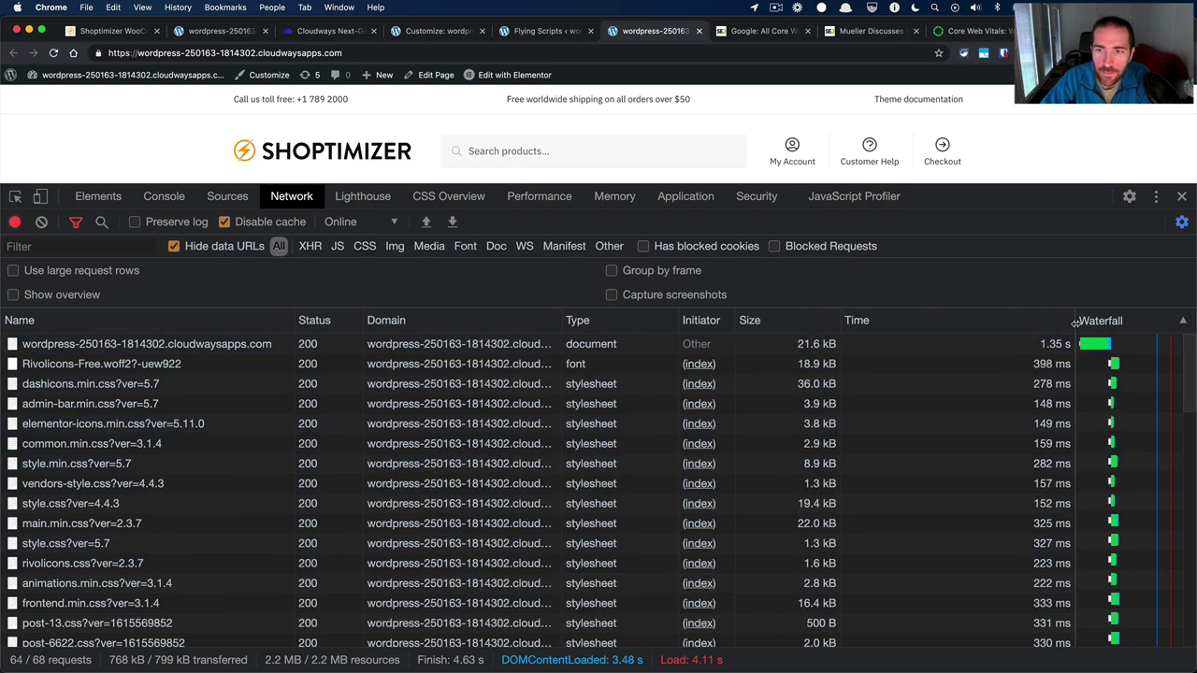
drag(1076, 323, 797, 337)
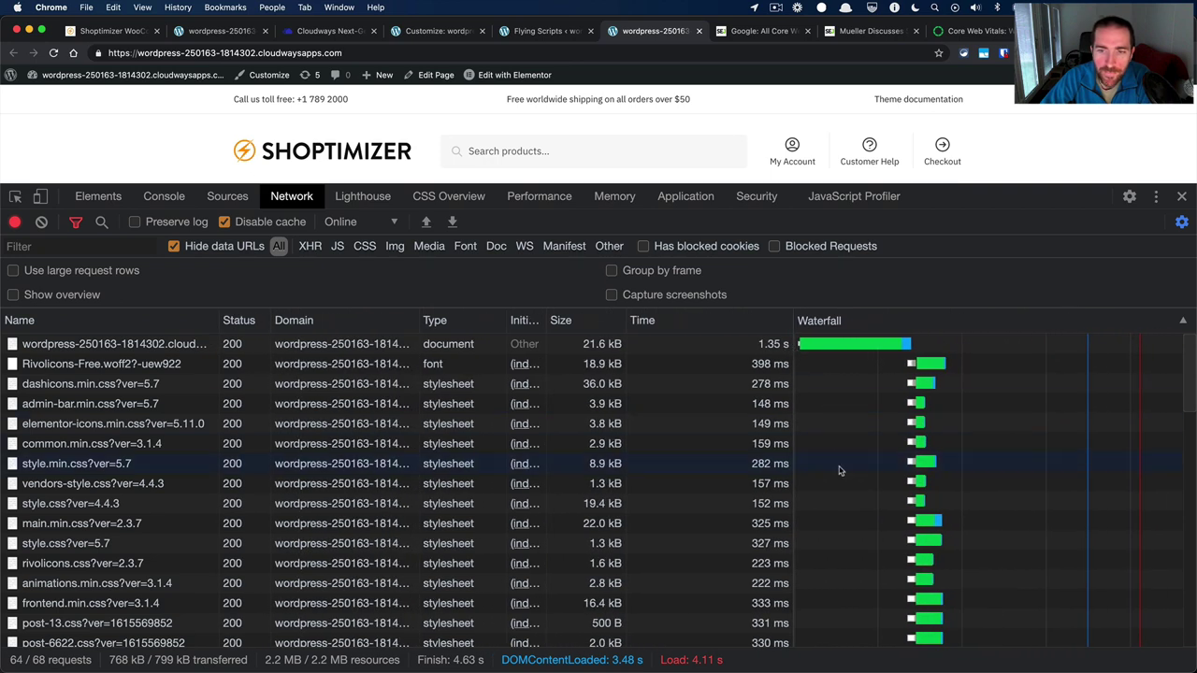
scroll(839, 470, down, 10)
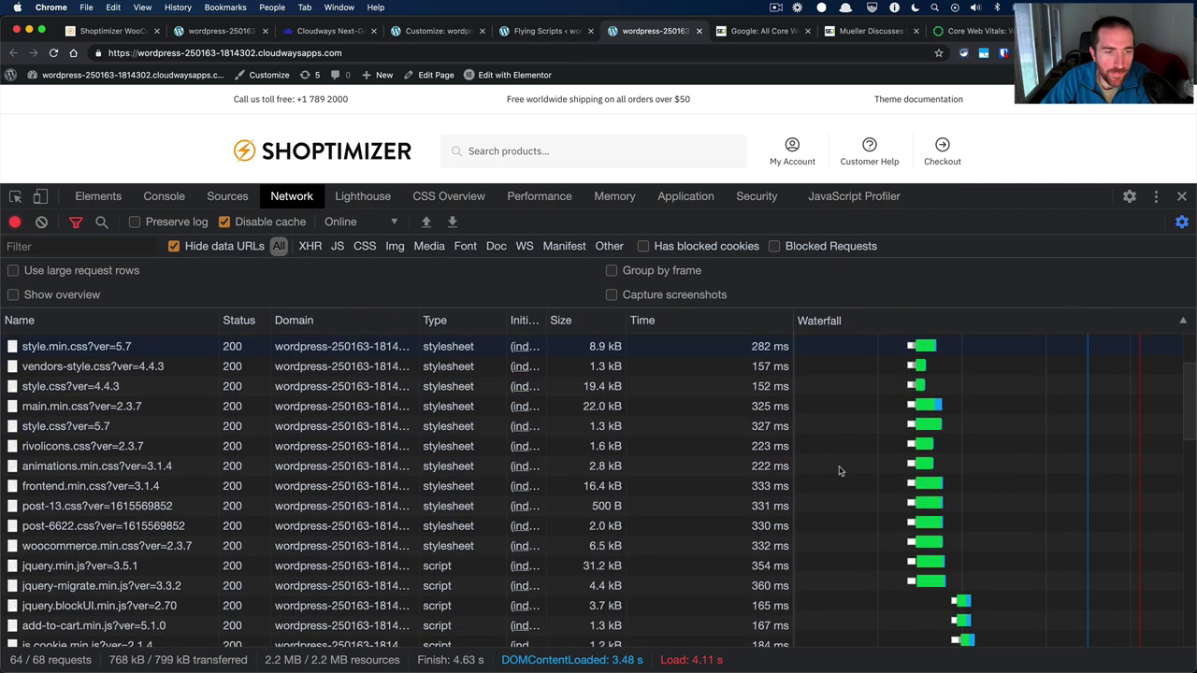
scroll(839, 470, down, 8)
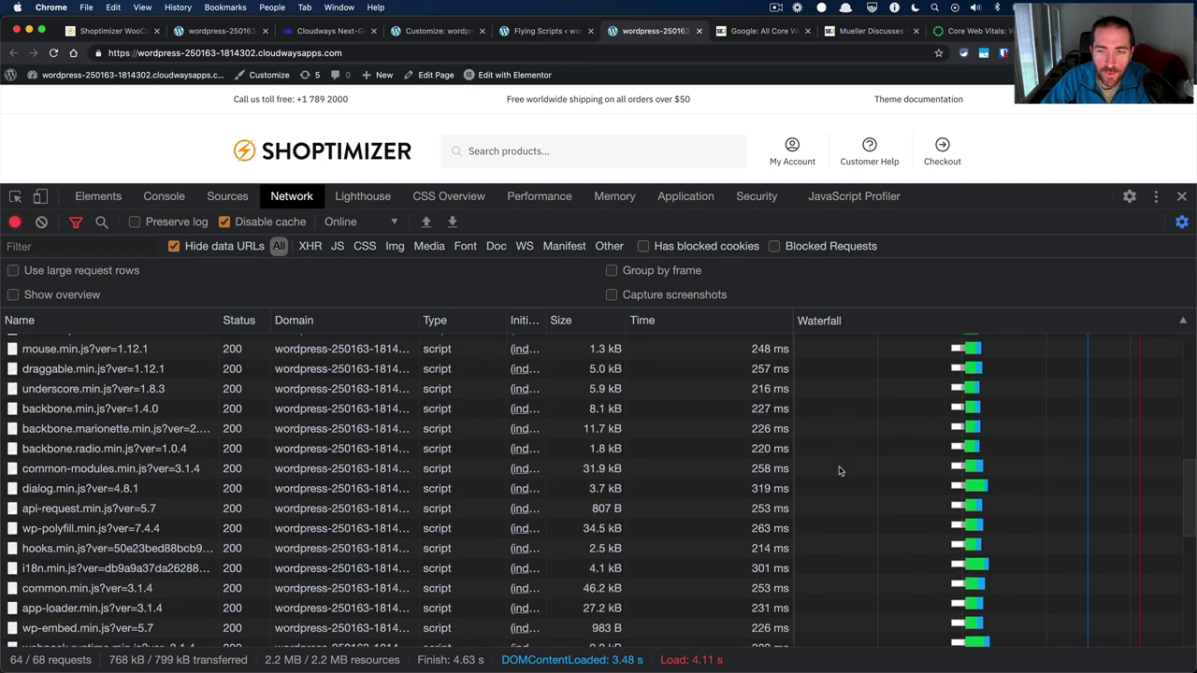
scroll(839, 470, down, 5)
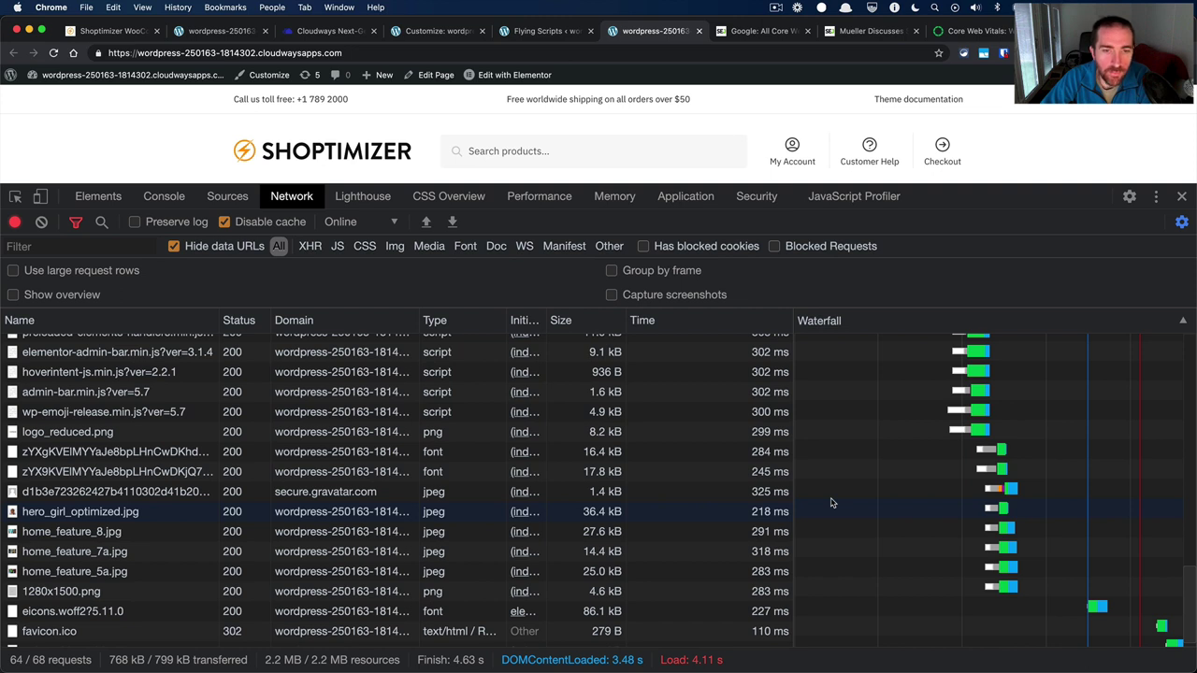
scroll(830, 503, up, 1)
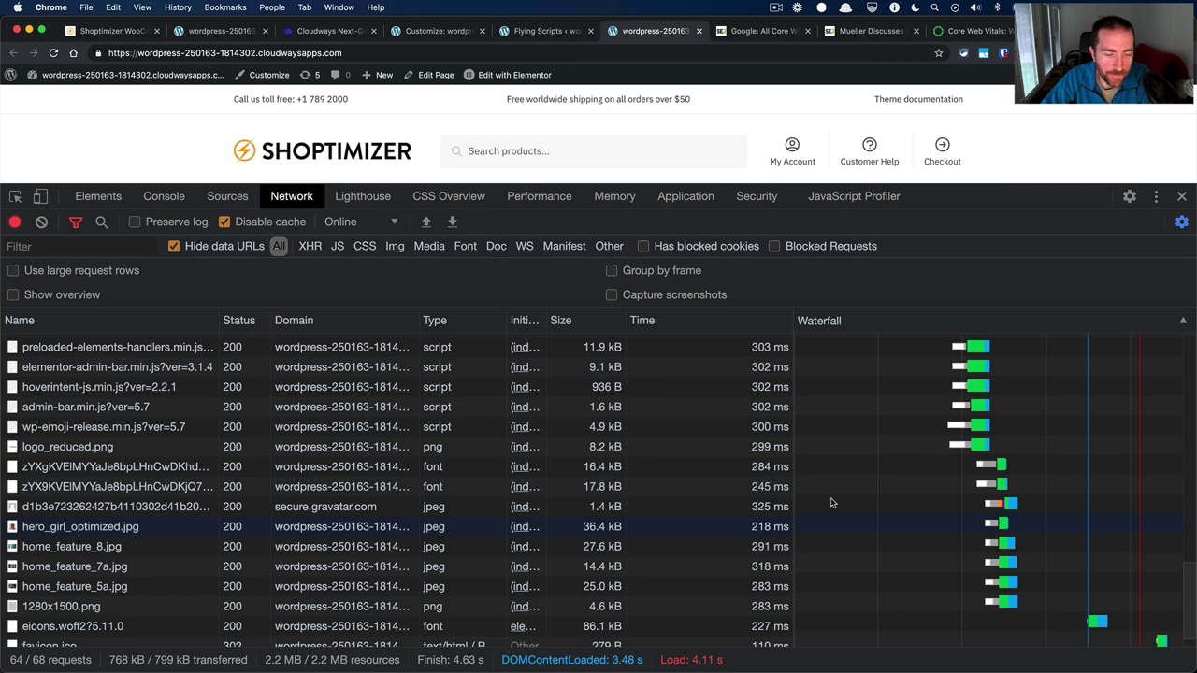
scroll(830, 503, up, 10)
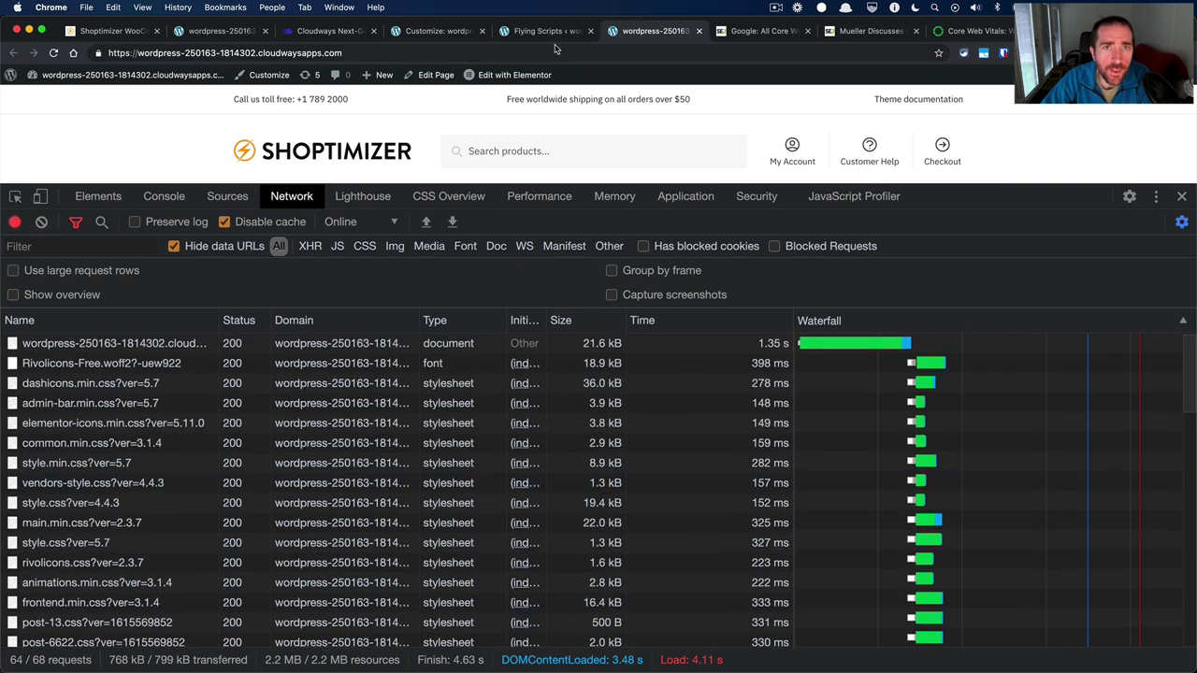
Return to the Flying Scripts settings, review the Include Keywords and save them with the 5s timeout.
click(550, 32)
click(400, 318)
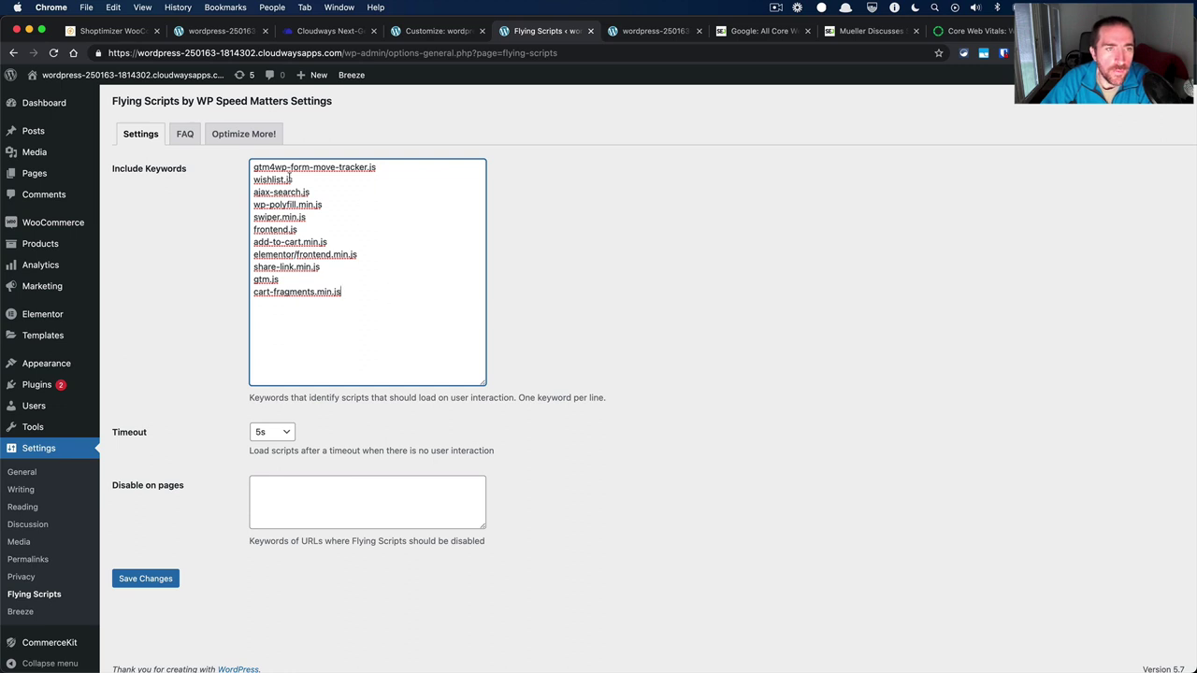
drag(275, 167, 194, 163)
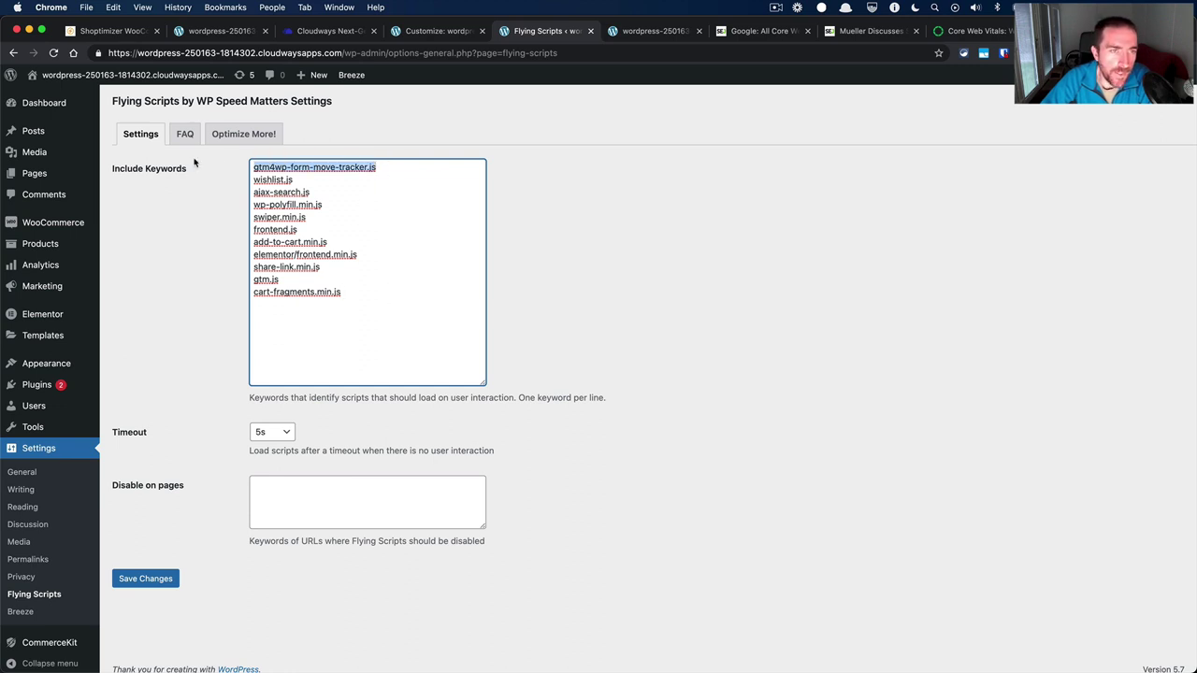
click(298, 180)
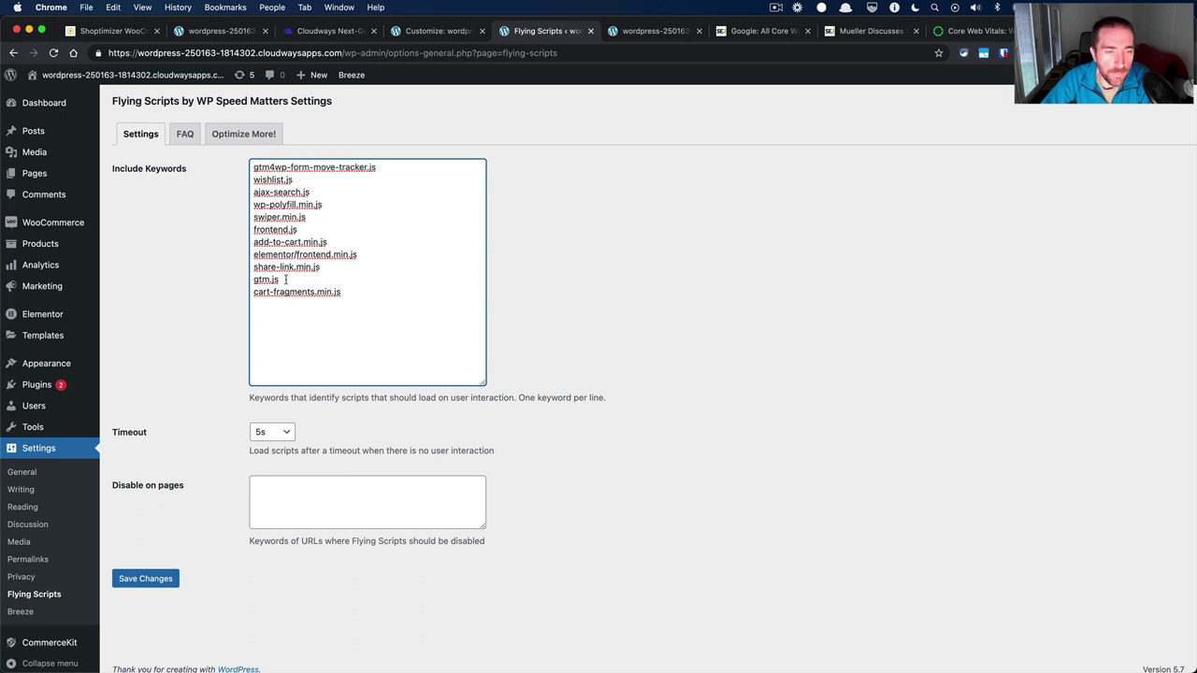
drag(421, 399, 493, 402)
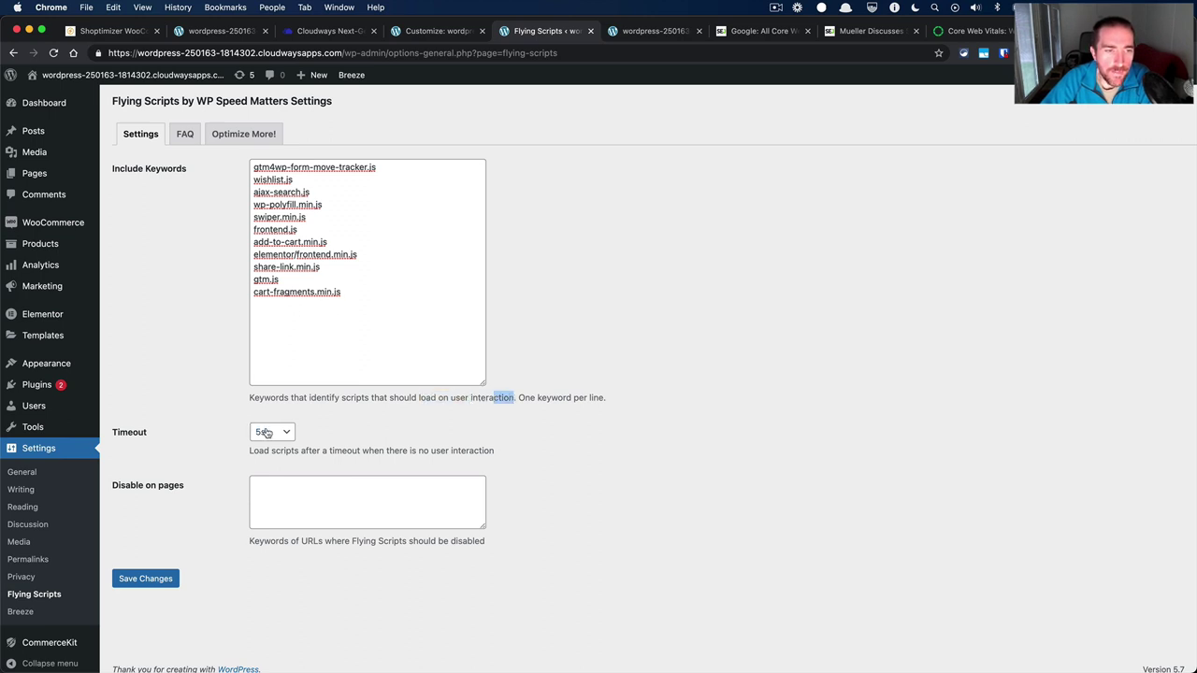
click(158, 584)
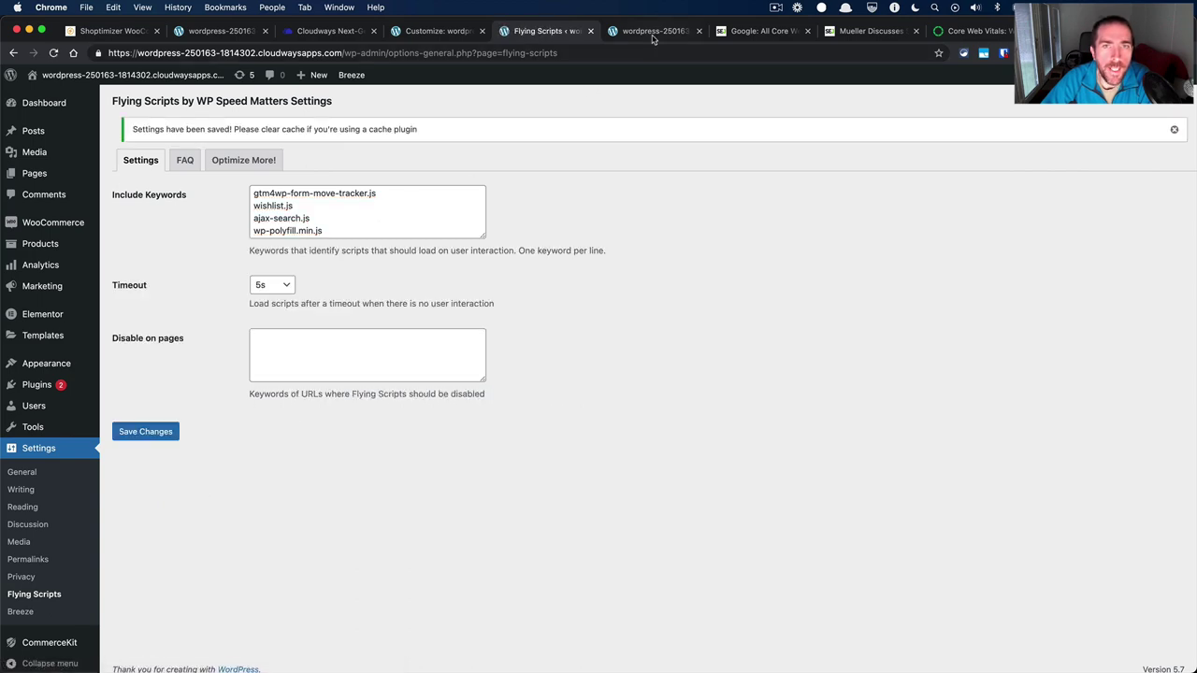
Limit the store homepage's network log to JS requests and shrink the developer tools to show more of the page.
click(652, 31)
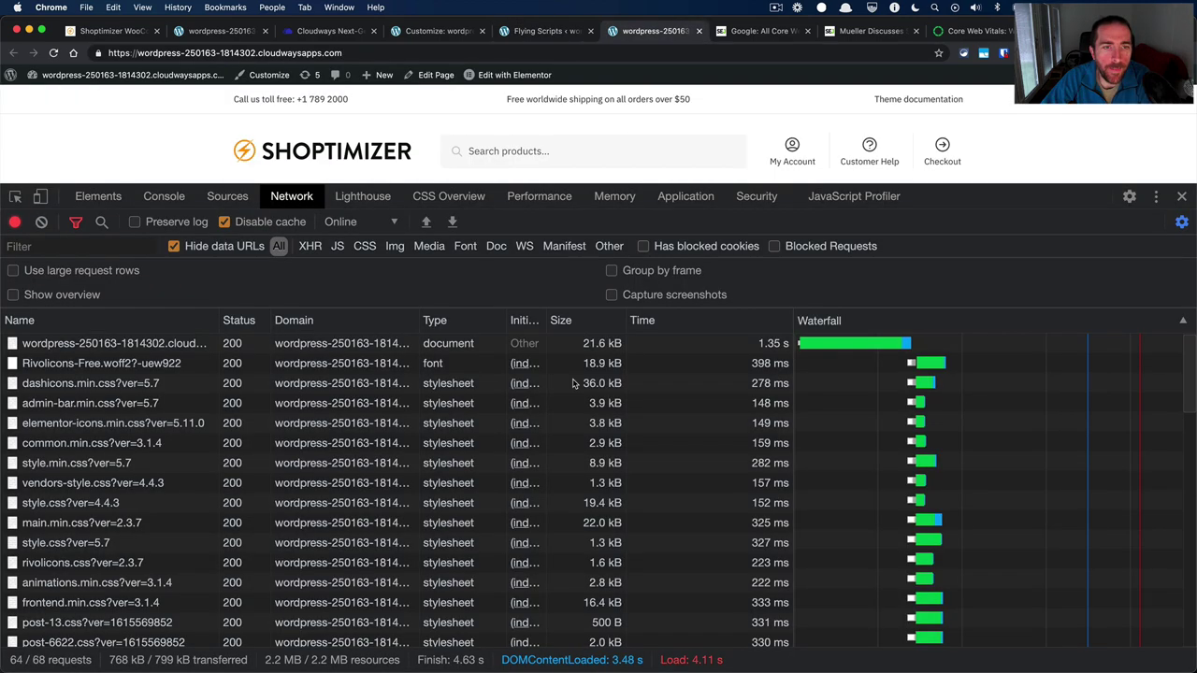
click(337, 246)
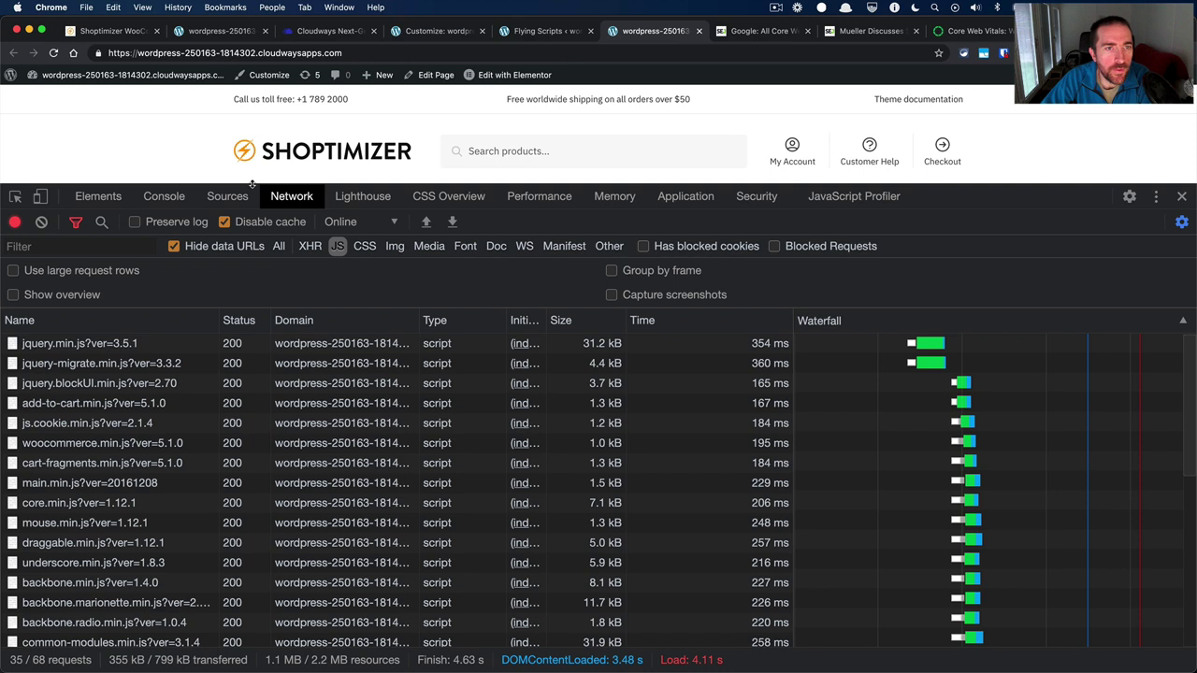
drag(251, 184, 279, 294)
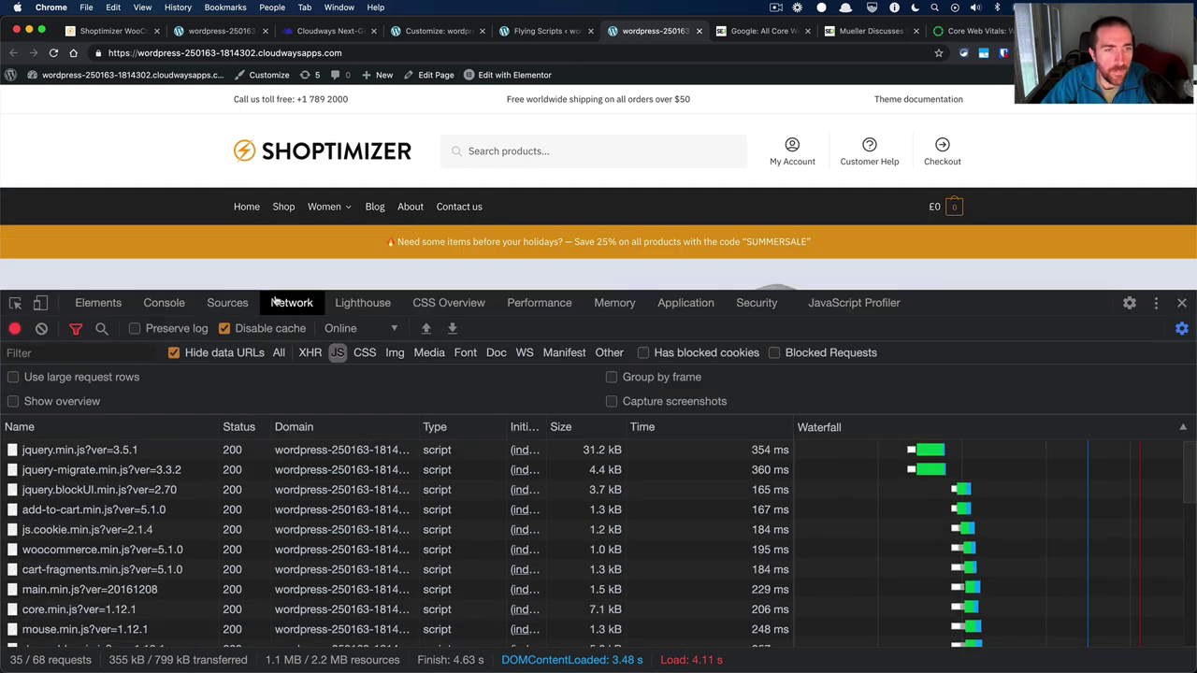
Reload the store homepage and clear the network log partway so it captures only the delayed scripts firing after page load.
key(super+r)
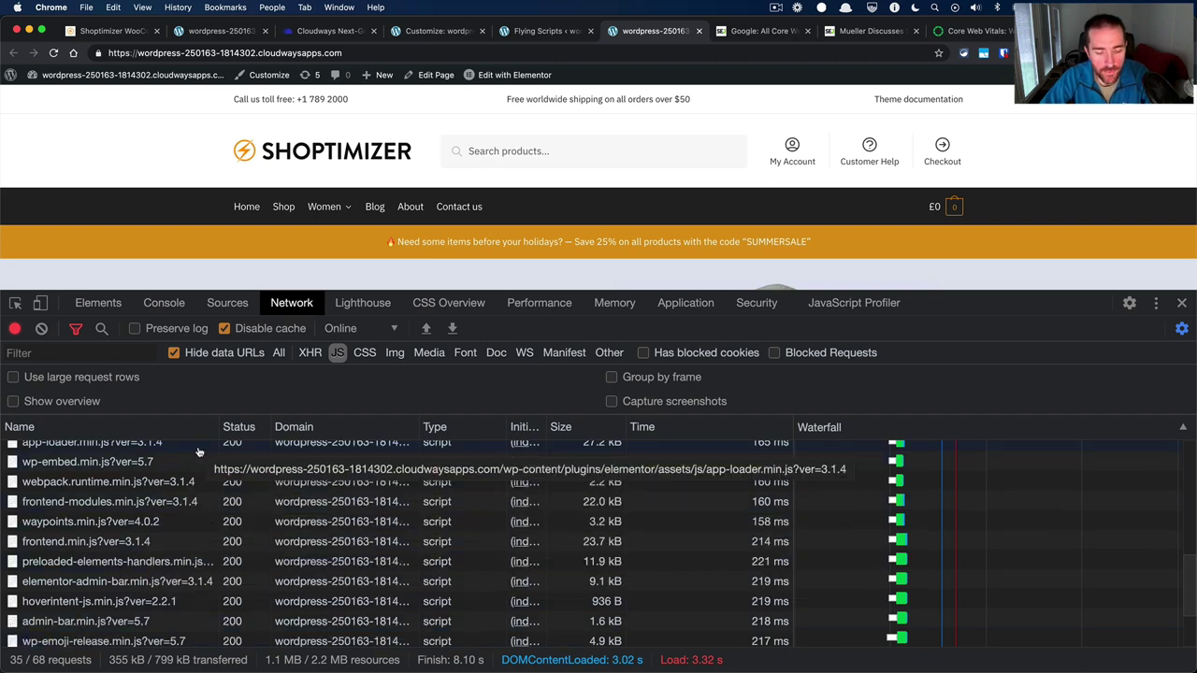
key(super+r)
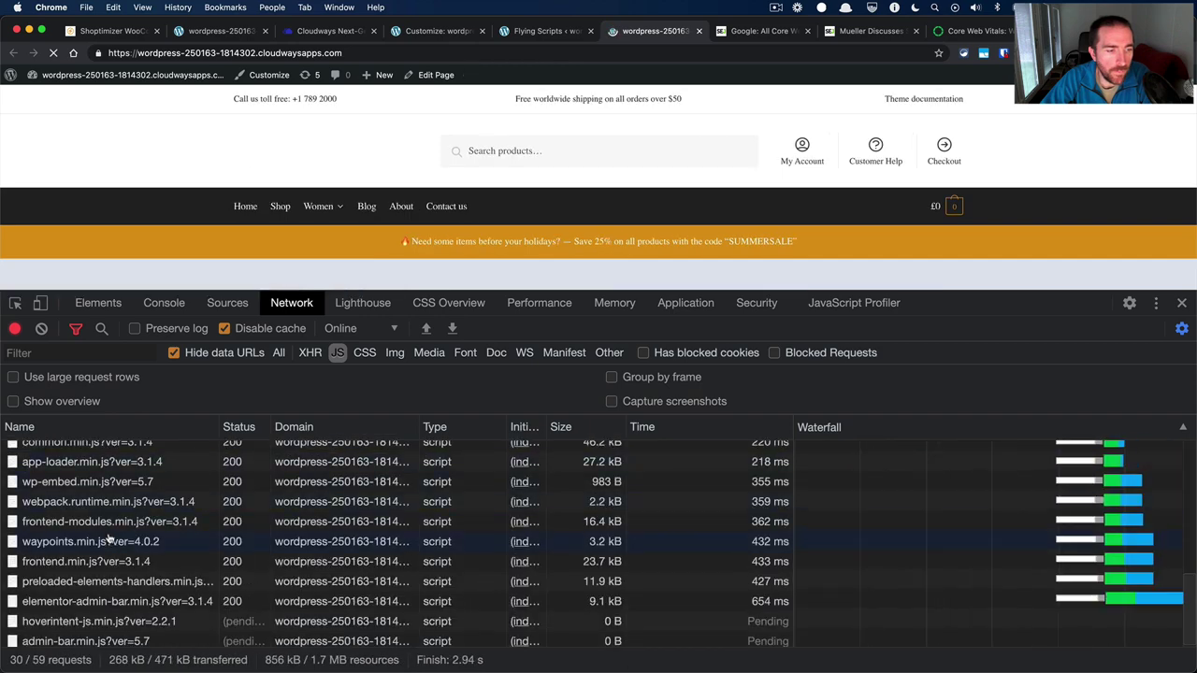
click(42, 329)
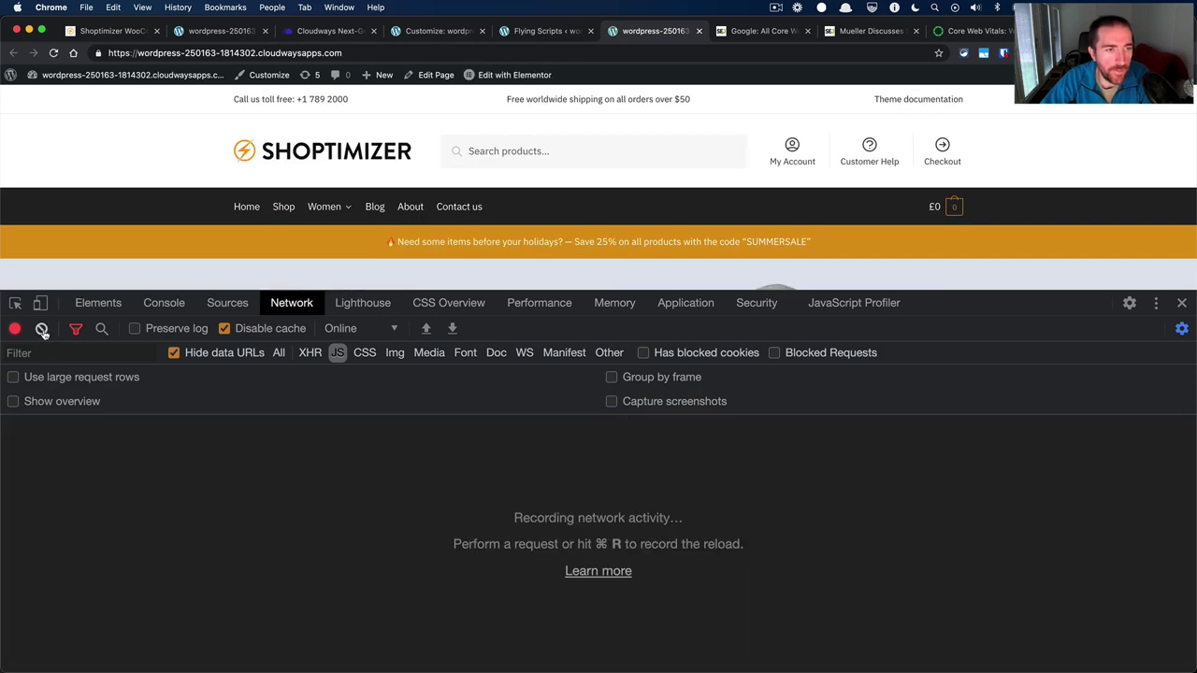
mouse_move(199, 152)
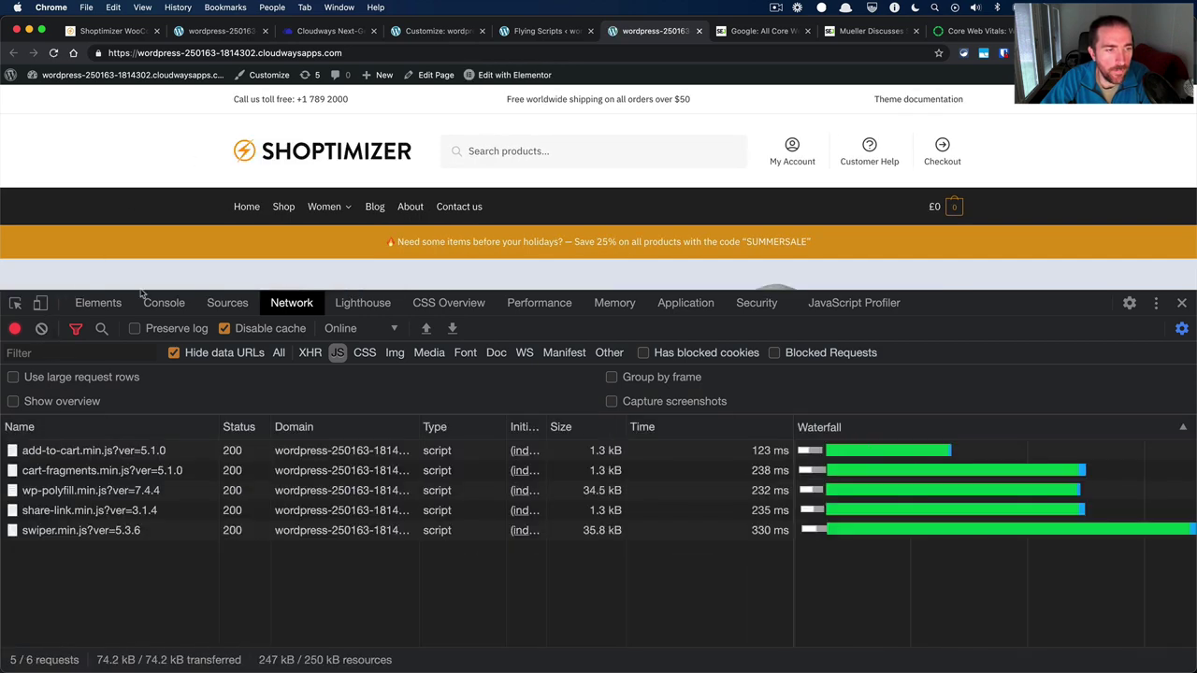
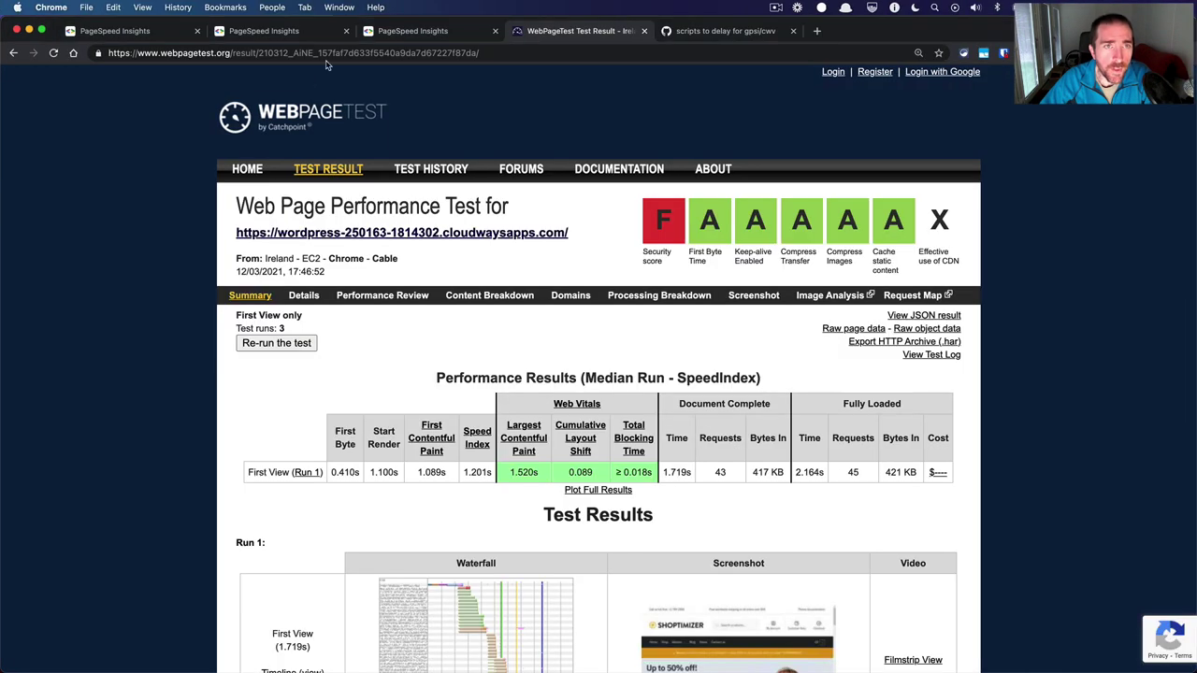
Review the list of scripts to delay in the gpsi-delay-js gist, from gtm4wp-form-move-tracker.js to cart-fragments.min.js.
click(741, 32)
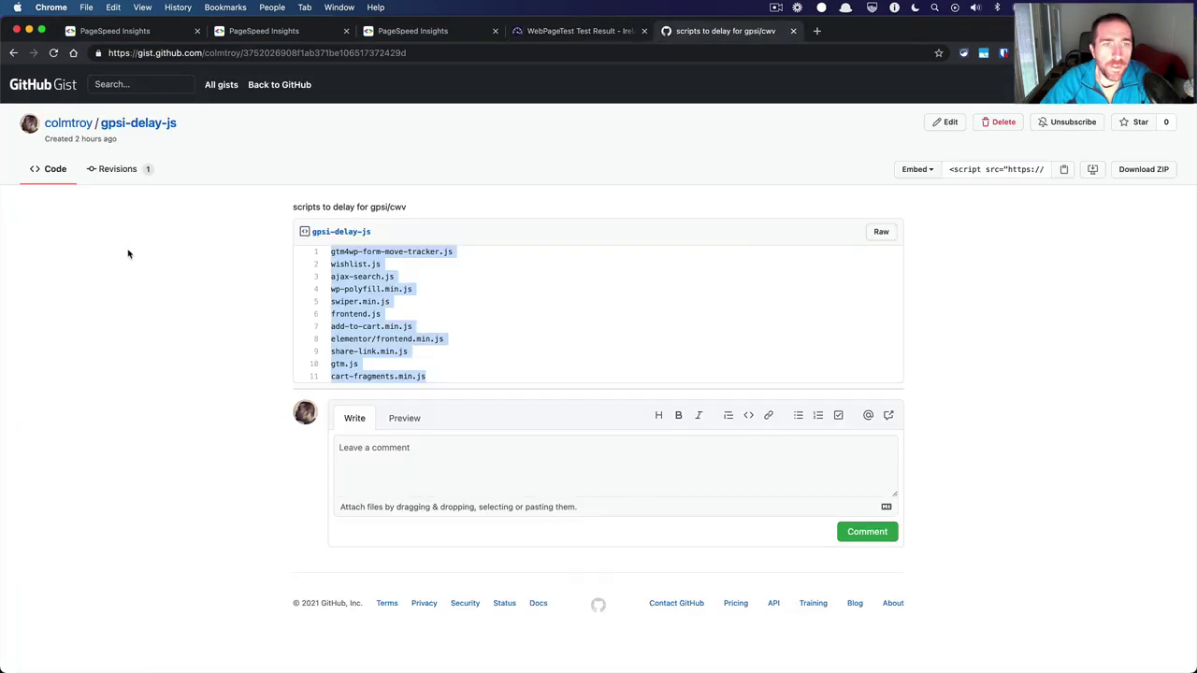
click(412, 305)
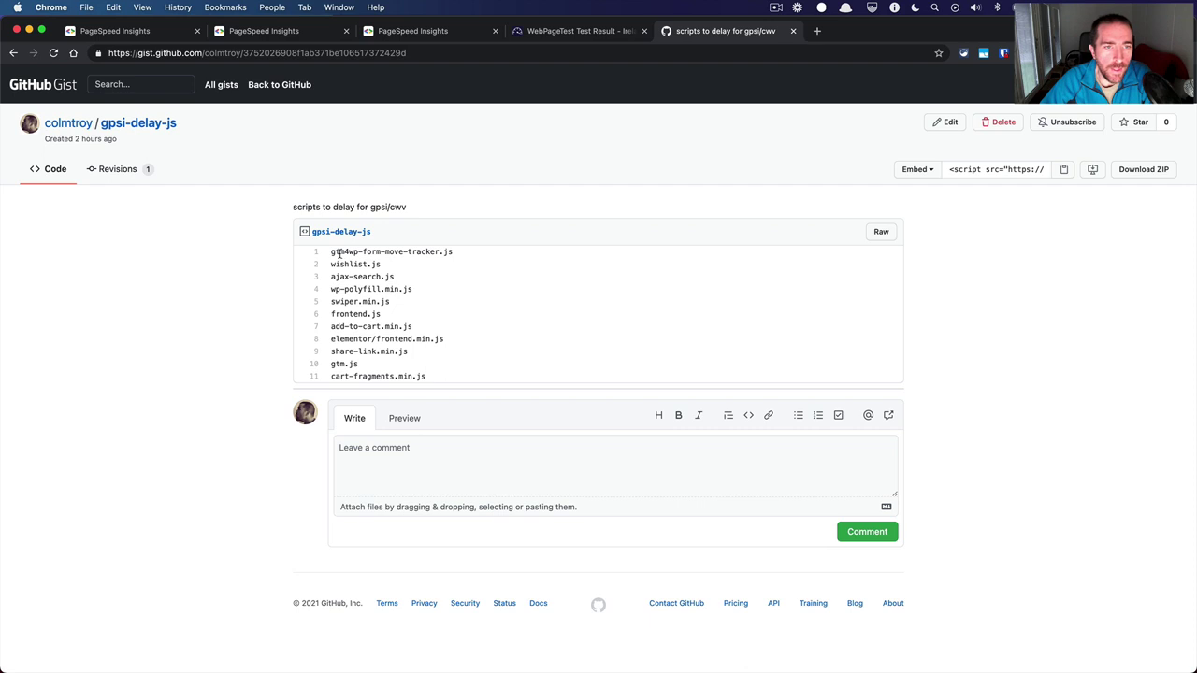
drag(339, 252, 393, 262)
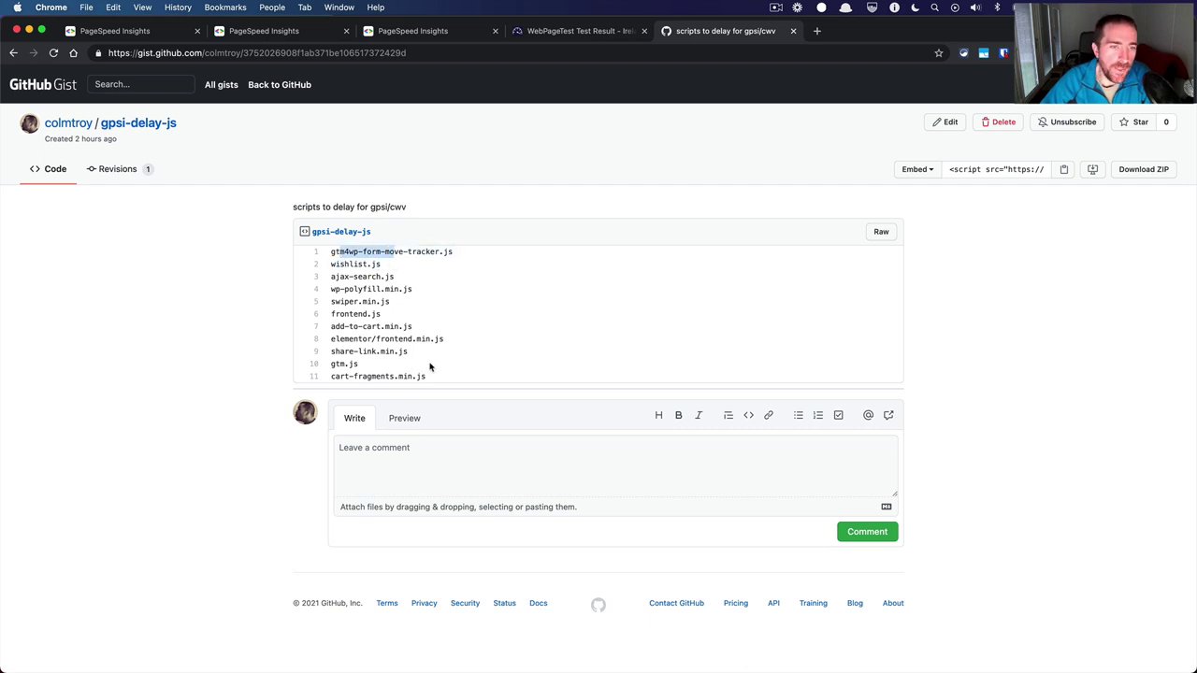
drag(444, 376, 346, 279)
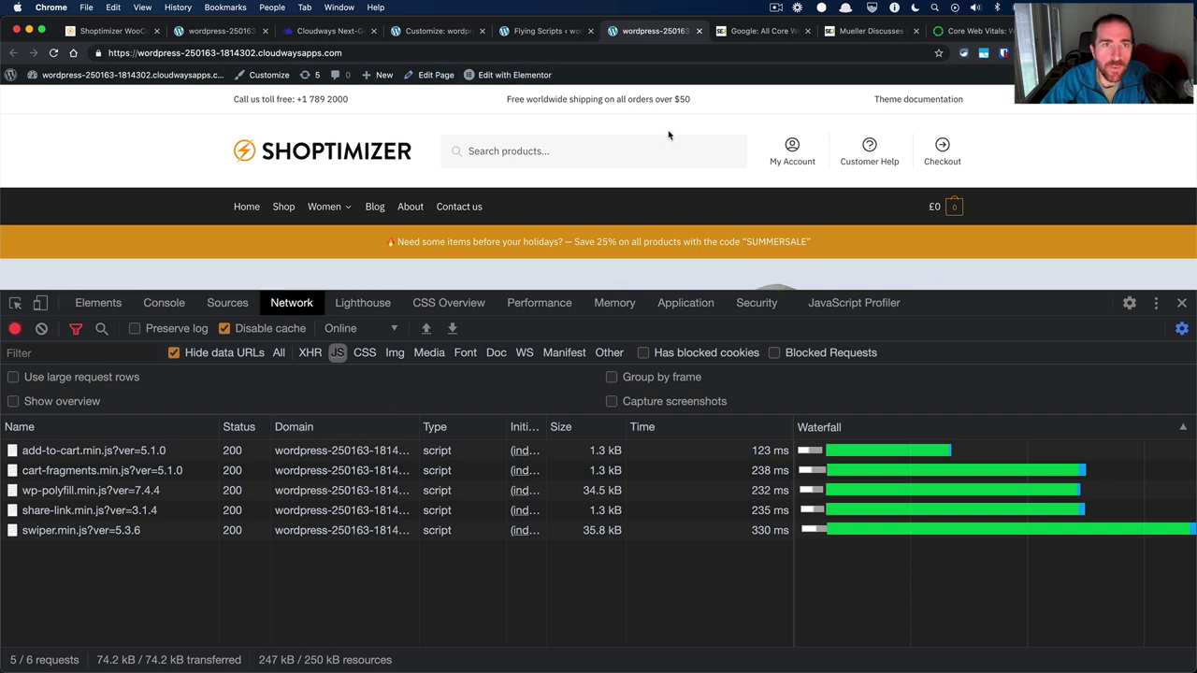
Return to the WebPageTest result, examine the detailed waterfall view and open the request details for waypoints.min.js.
key(super+m)
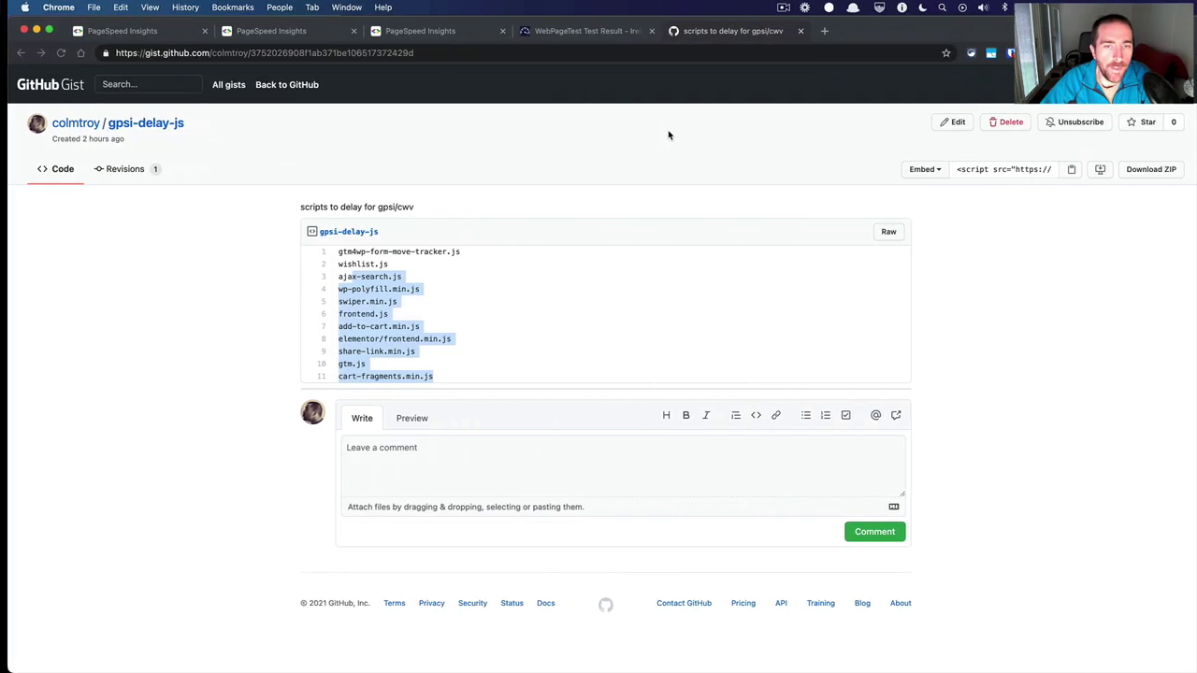
click(573, 37)
scroll(299, 491, down, 5)
scroll(353, 435, up, 5)
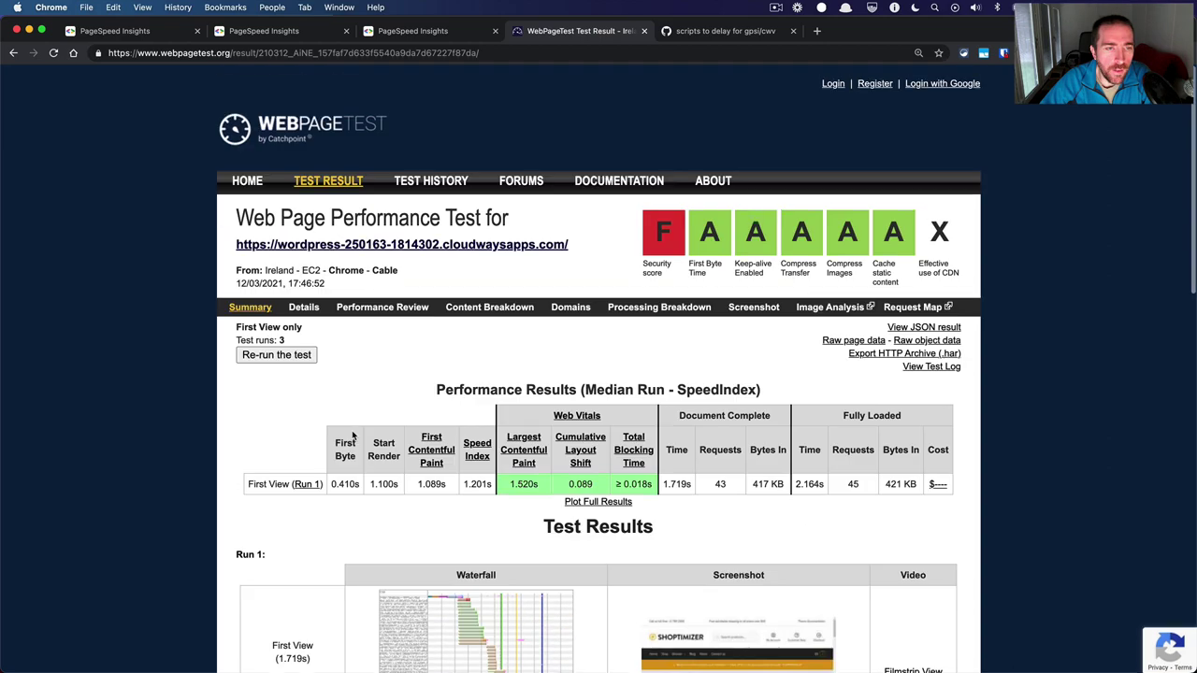
click(303, 294)
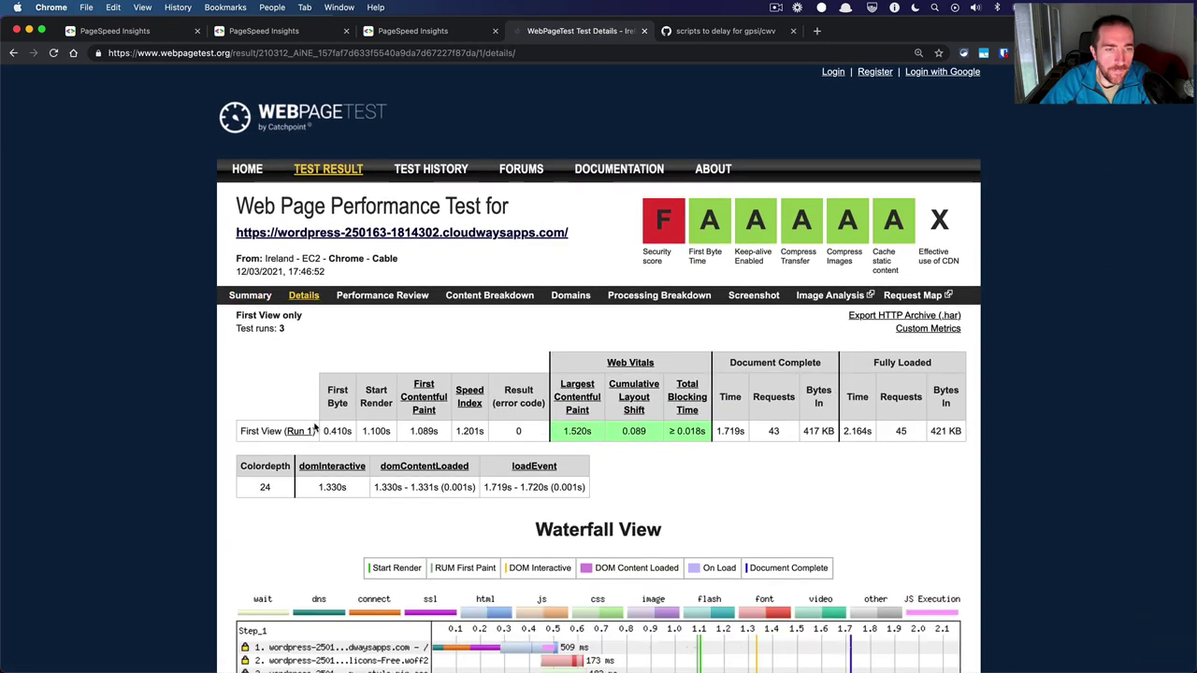
scroll(314, 427, down, 2)
scroll(365, 342, down, 3)
scroll(372, 463, down, 3)
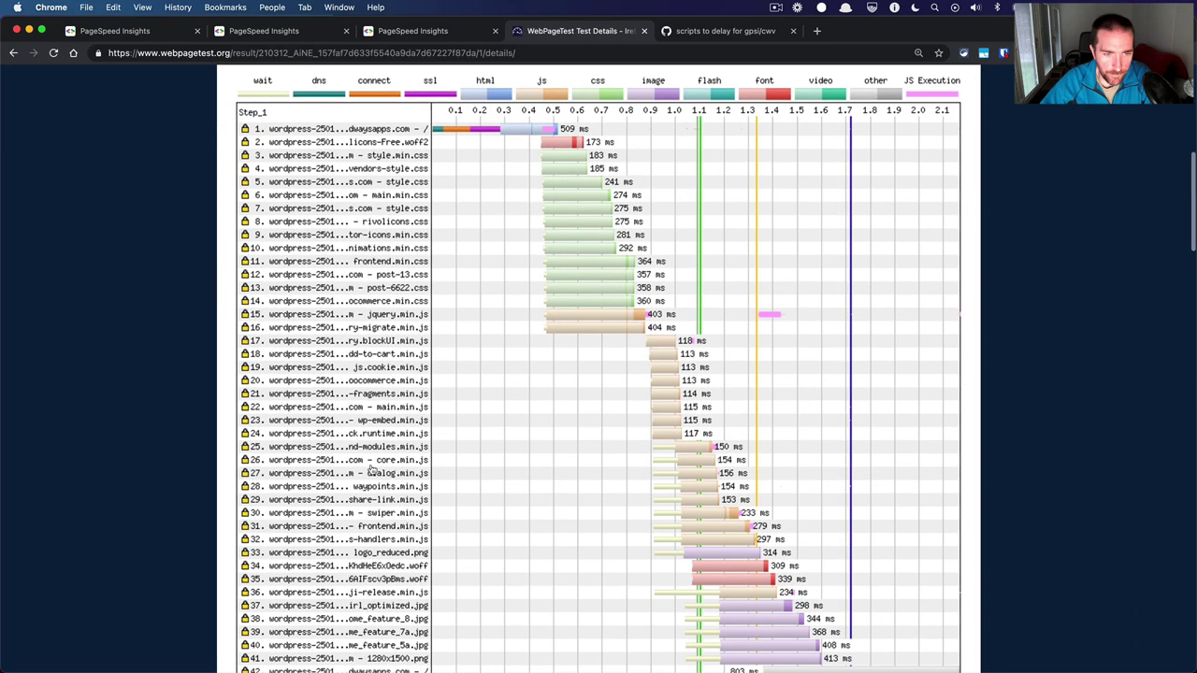
click(381, 487)
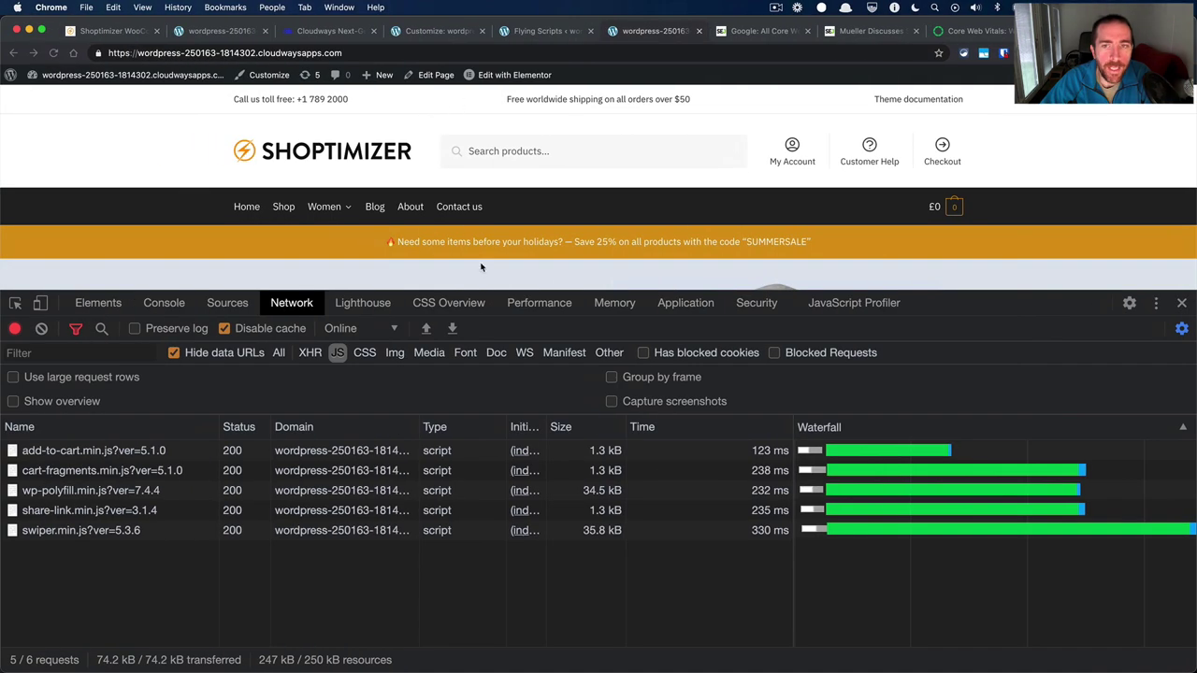
Close the developer tools on the store homepage and check its layout from the hero banner down to the customer testimonials.
click(1181, 306)
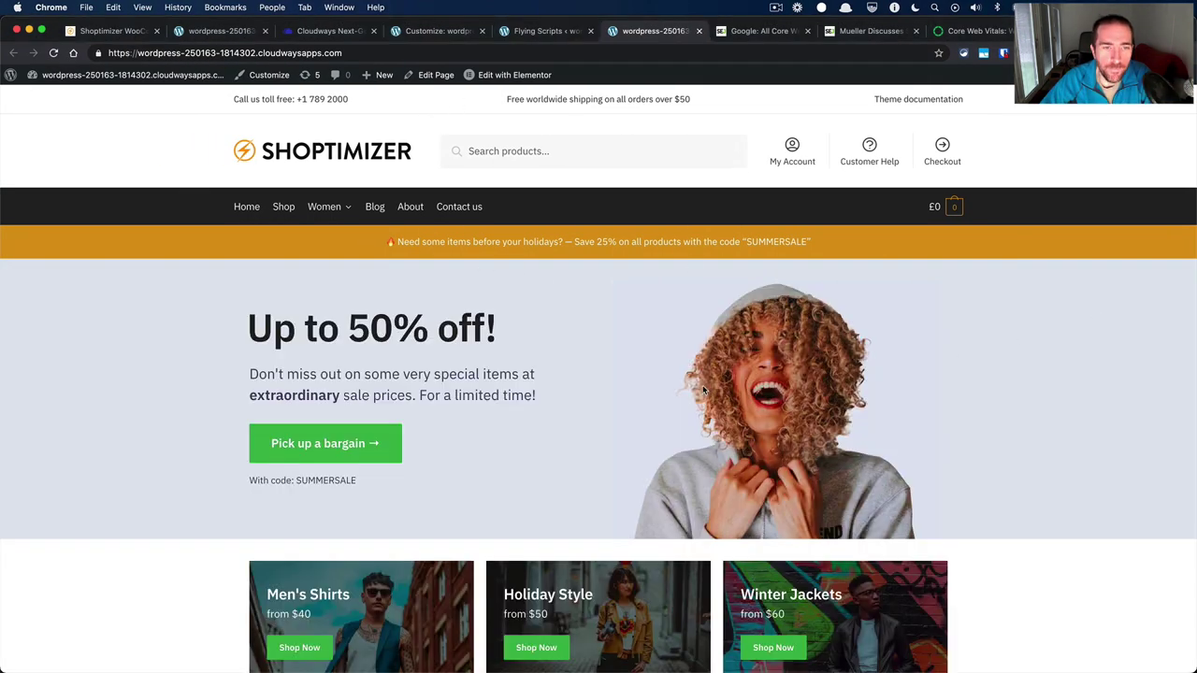
scroll(702, 390, down, 5)
scroll(681, 412, up, 5)
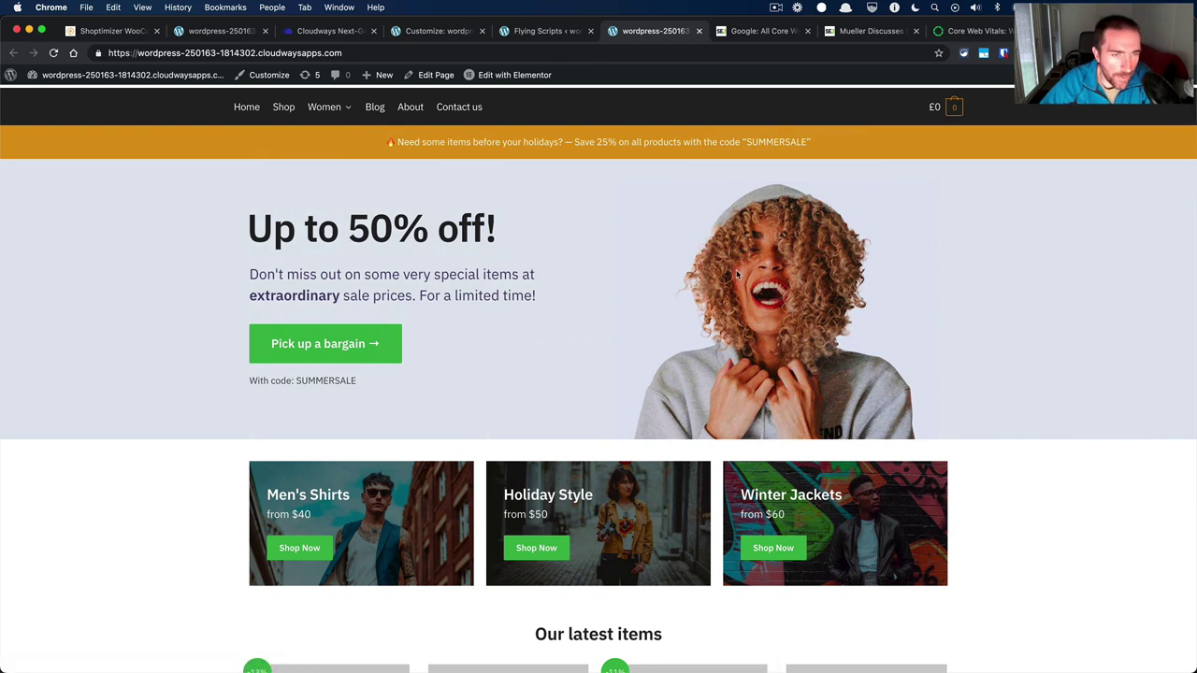
scroll(736, 275, down, 1)
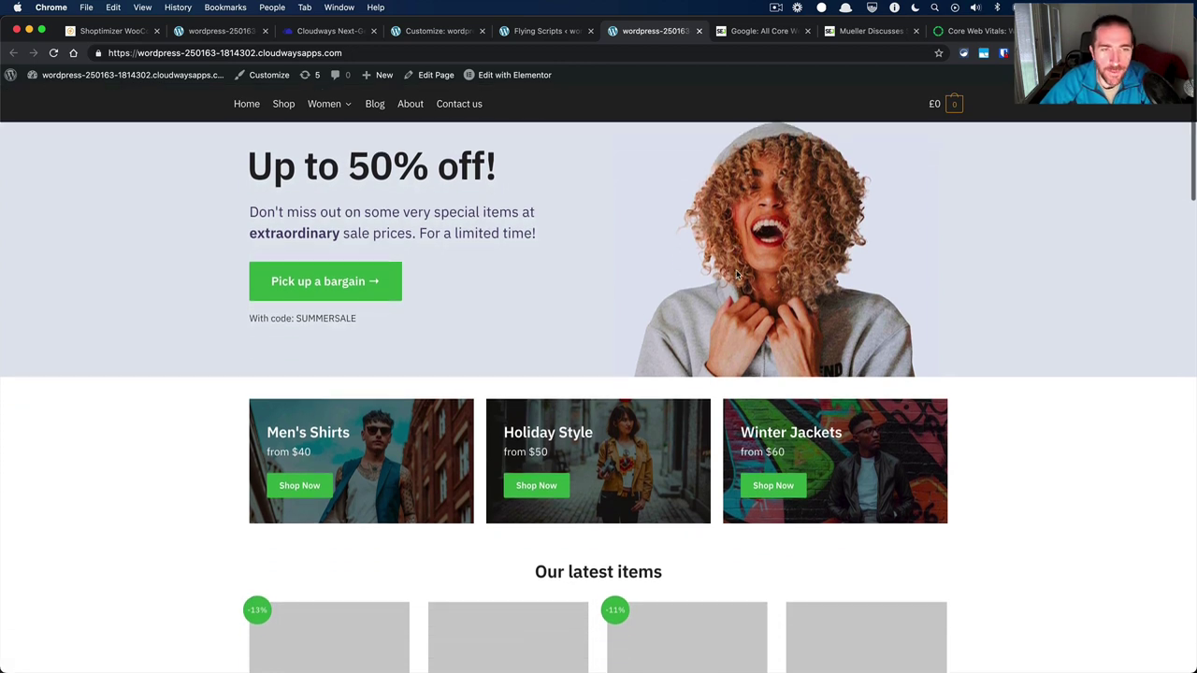
scroll(736, 274, down, 1)
scroll(736, 274, down, 3)
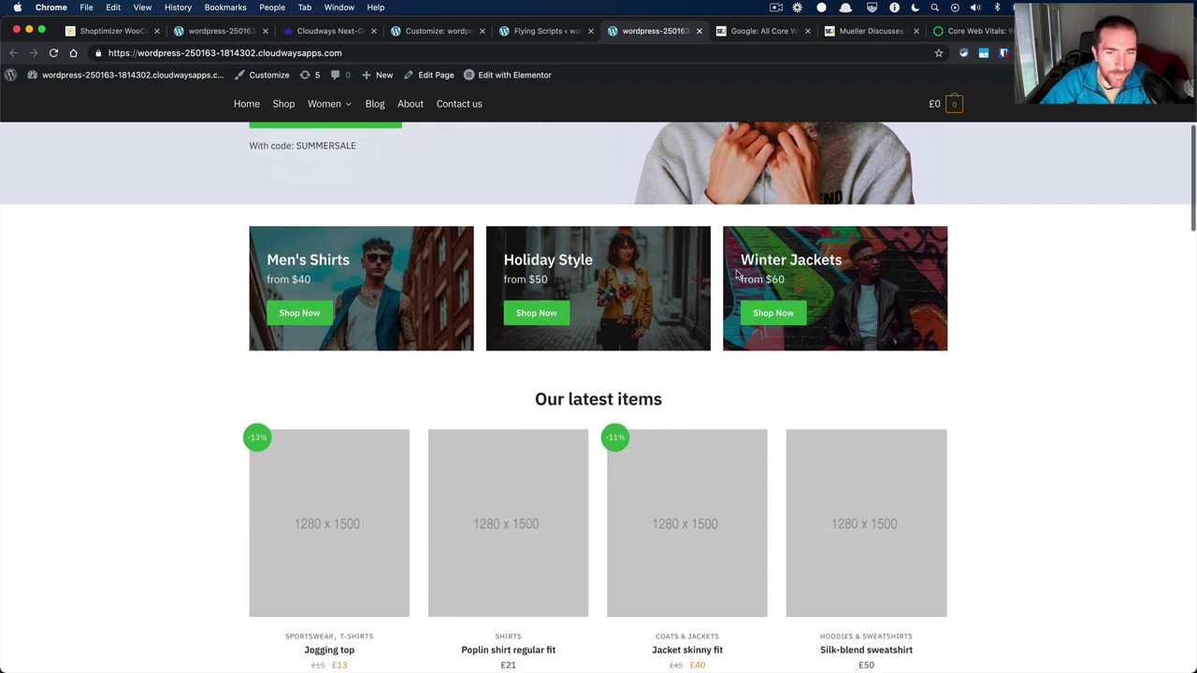
scroll(711, 404, down, 4)
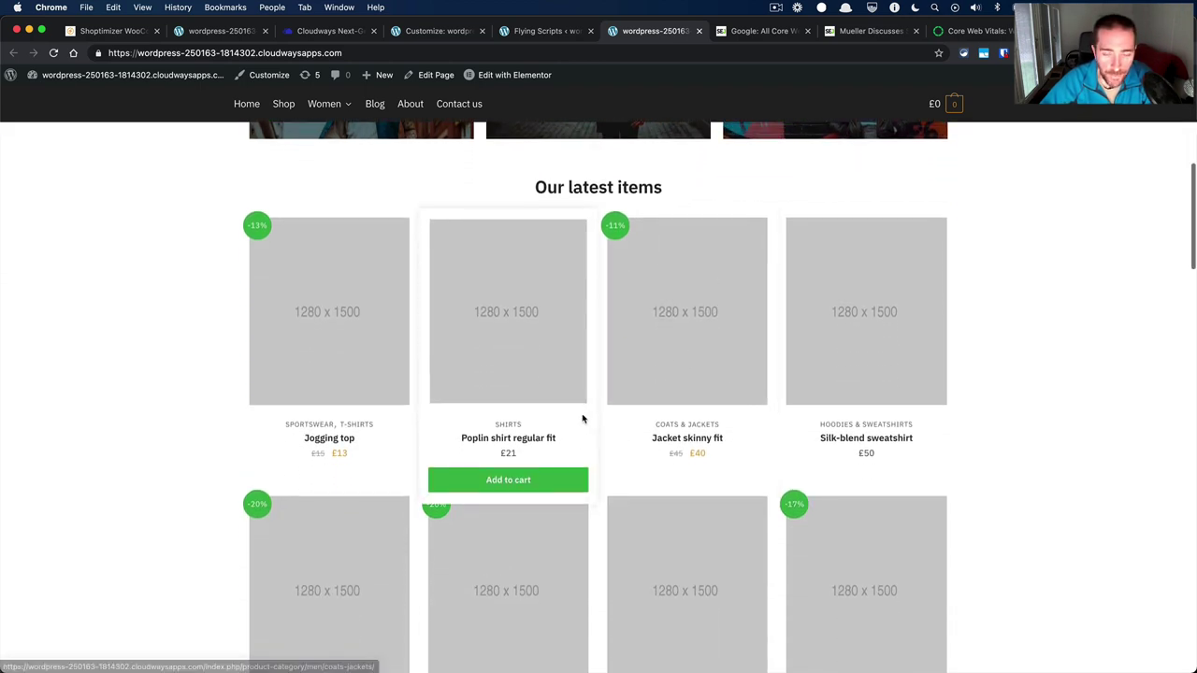
scroll(582, 418, down, 9)
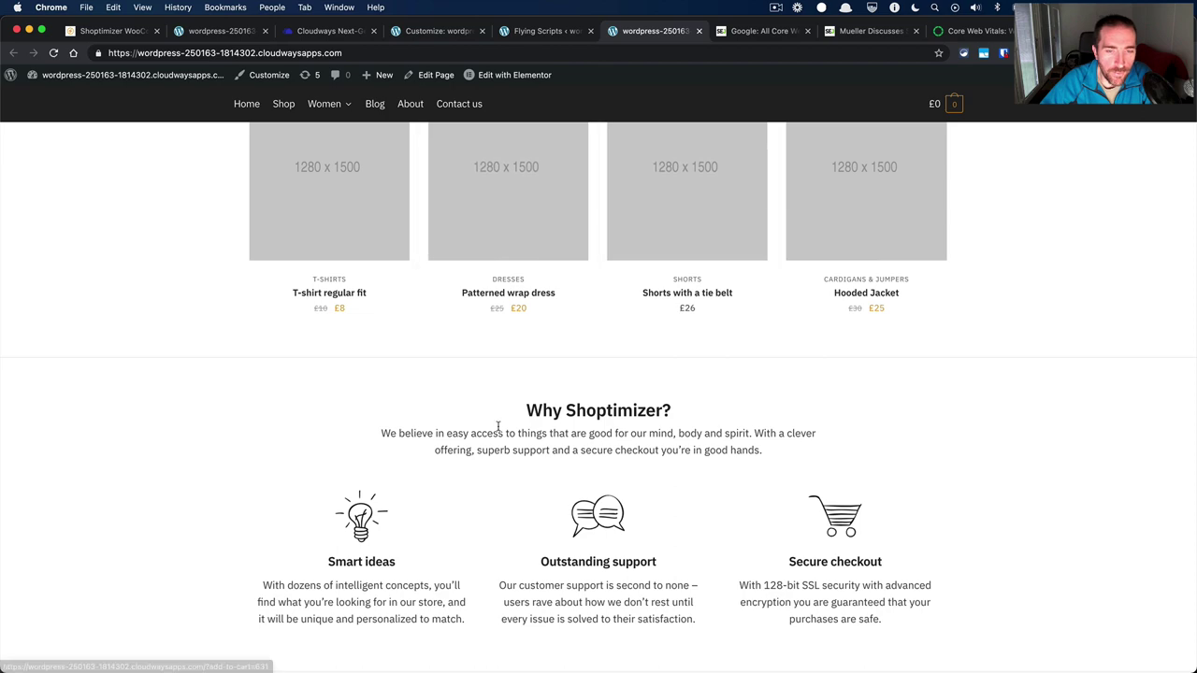
scroll(498, 427, down, 4)
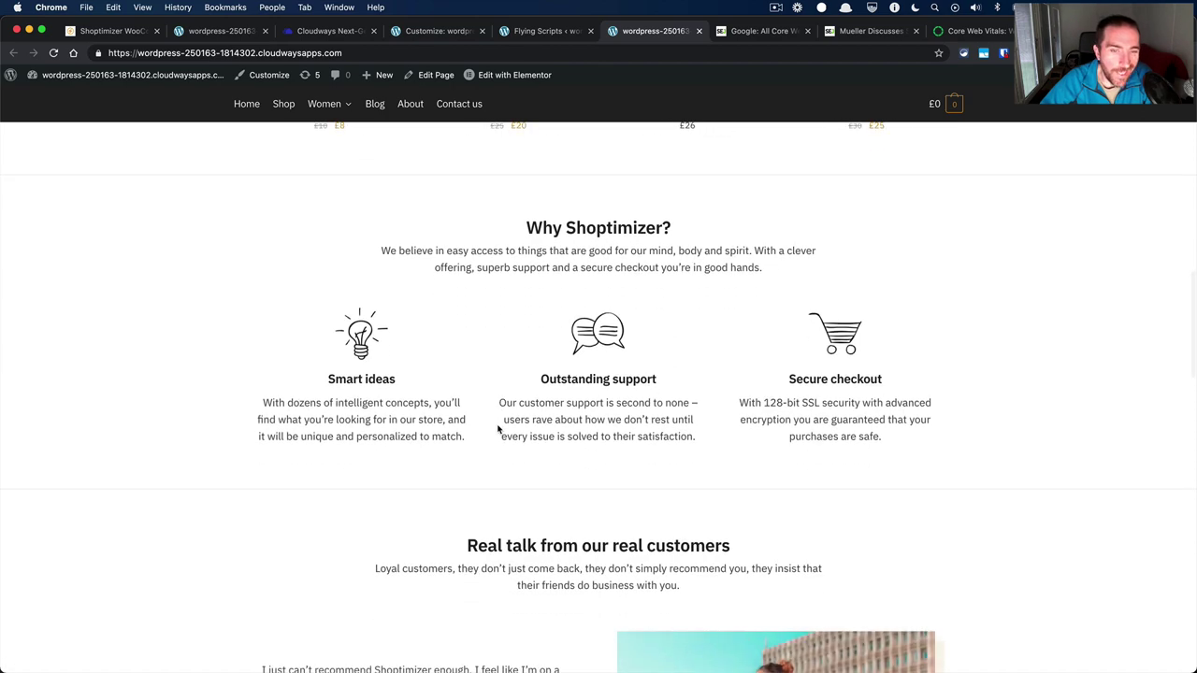
scroll(498, 428, down, 4)
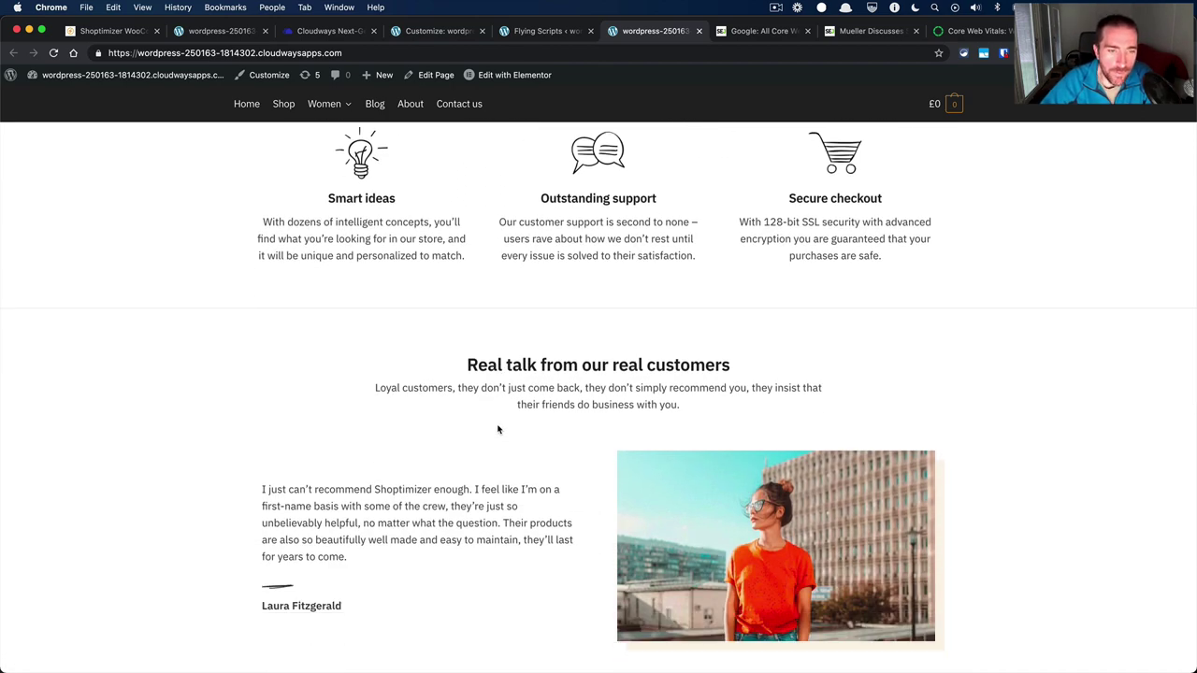
scroll(497, 428, down, 2)
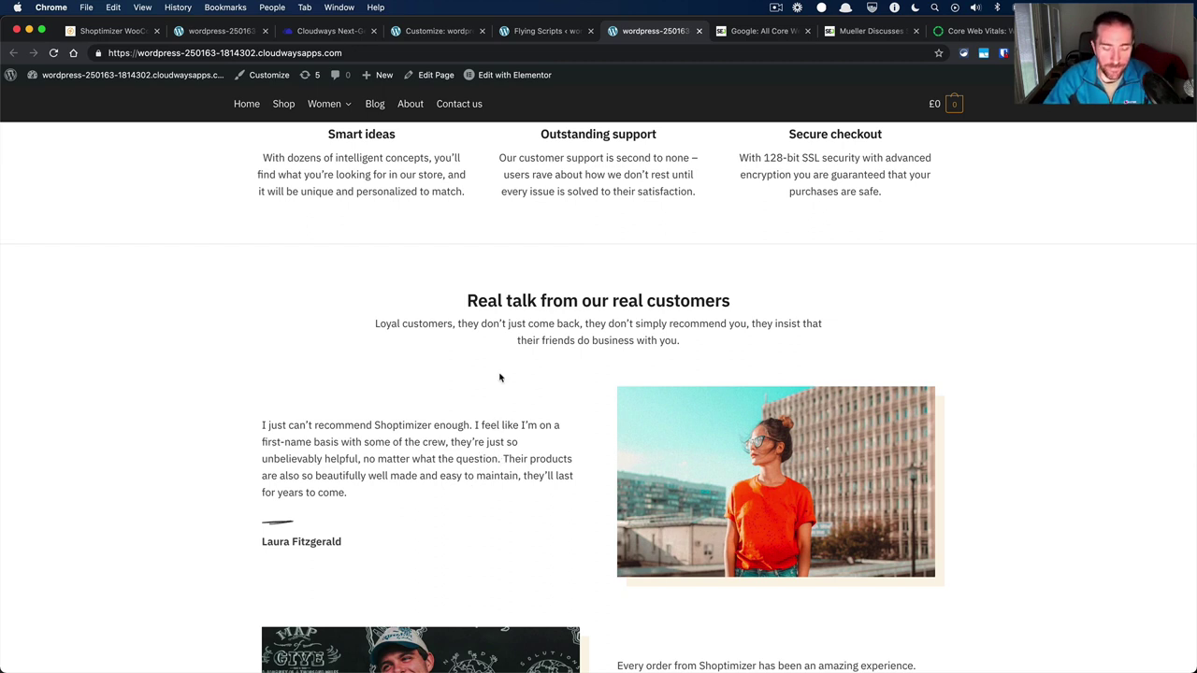
Check the store homepage's browser console for JavaScript errors and close the developer tools.
key(super+alt+i)
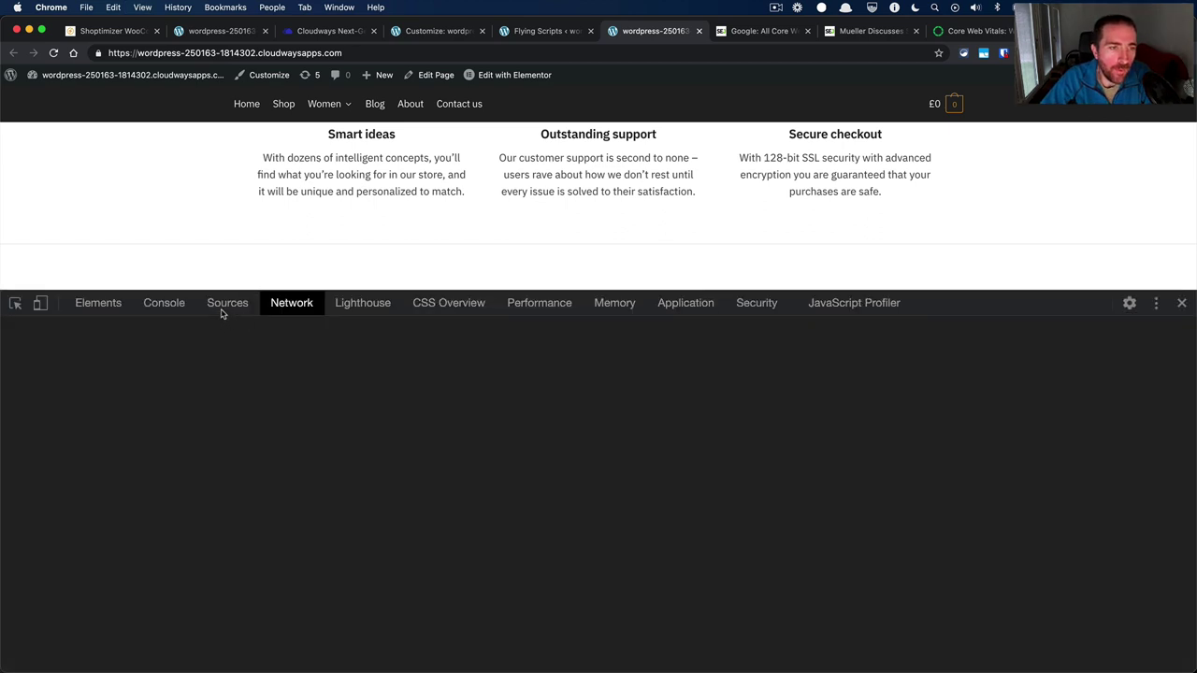
click(168, 305)
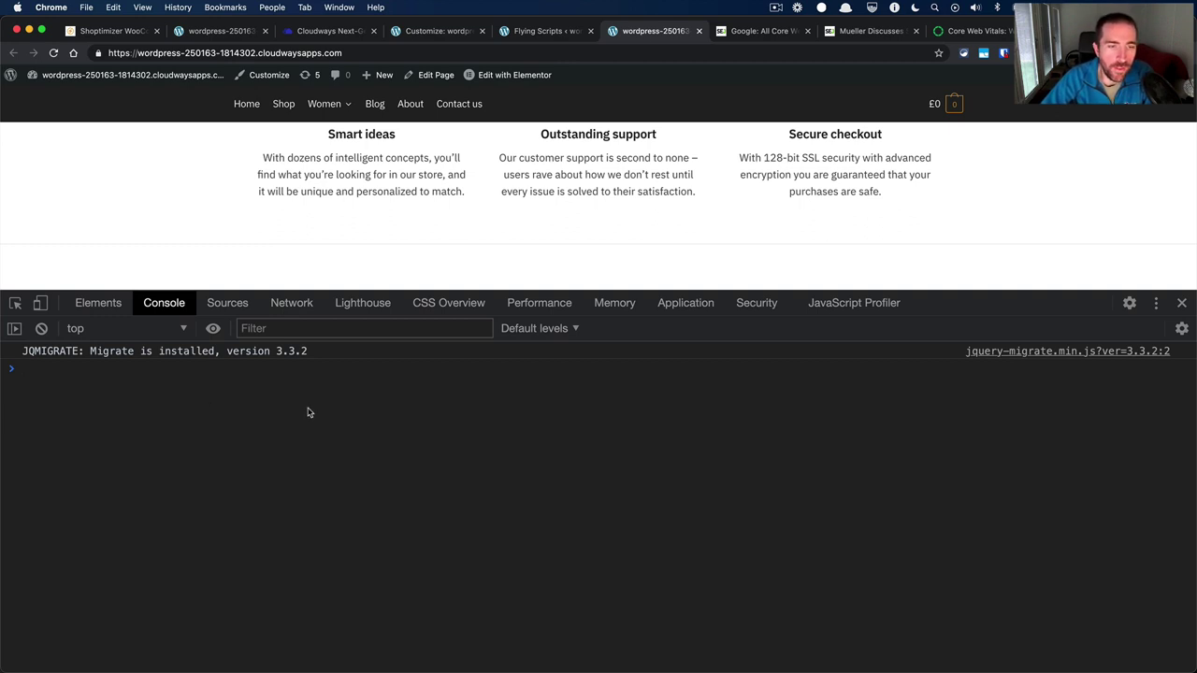
click(1181, 304)
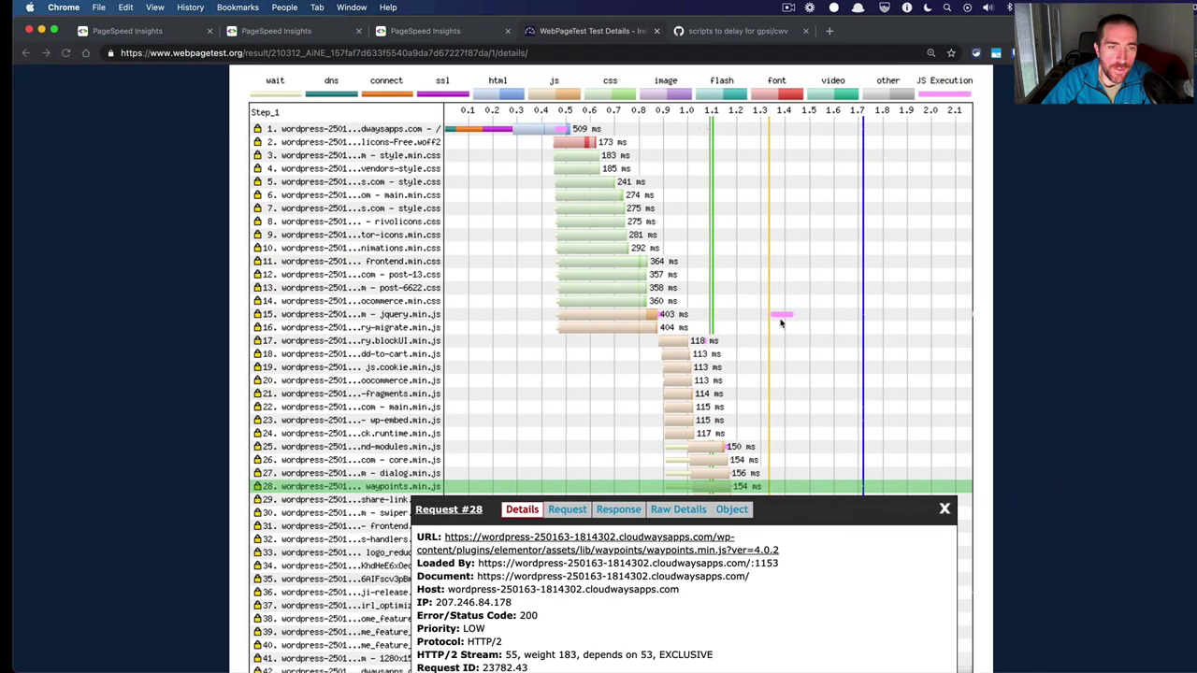
Review the script names listed in the gpsi-delay-js gist, from gtm4wp-form-move-tracker.js through cart-fragments.min.js.
click(725, 33)
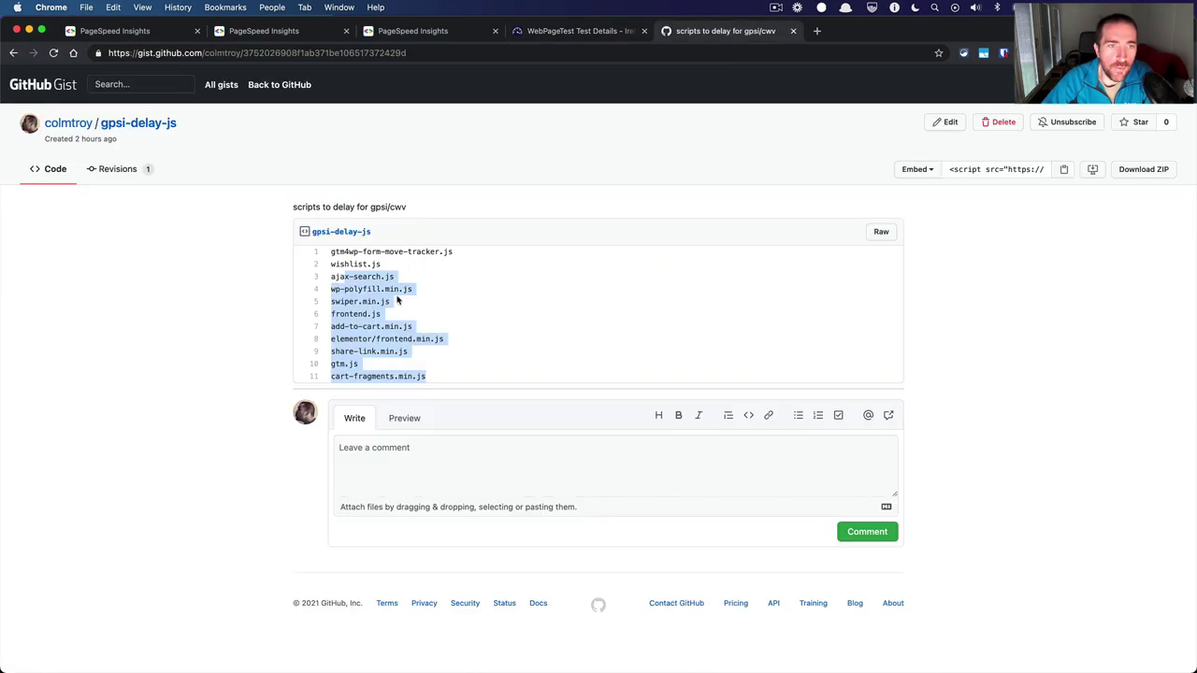
click(422, 289)
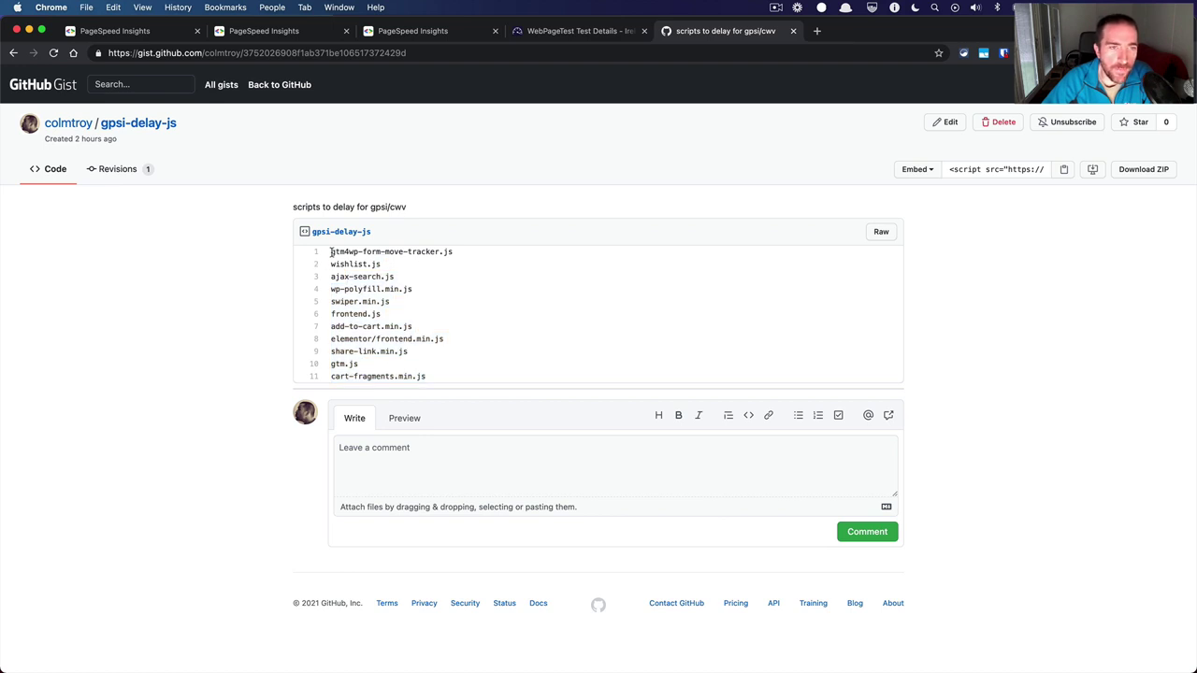
drag(331, 252, 476, 372)
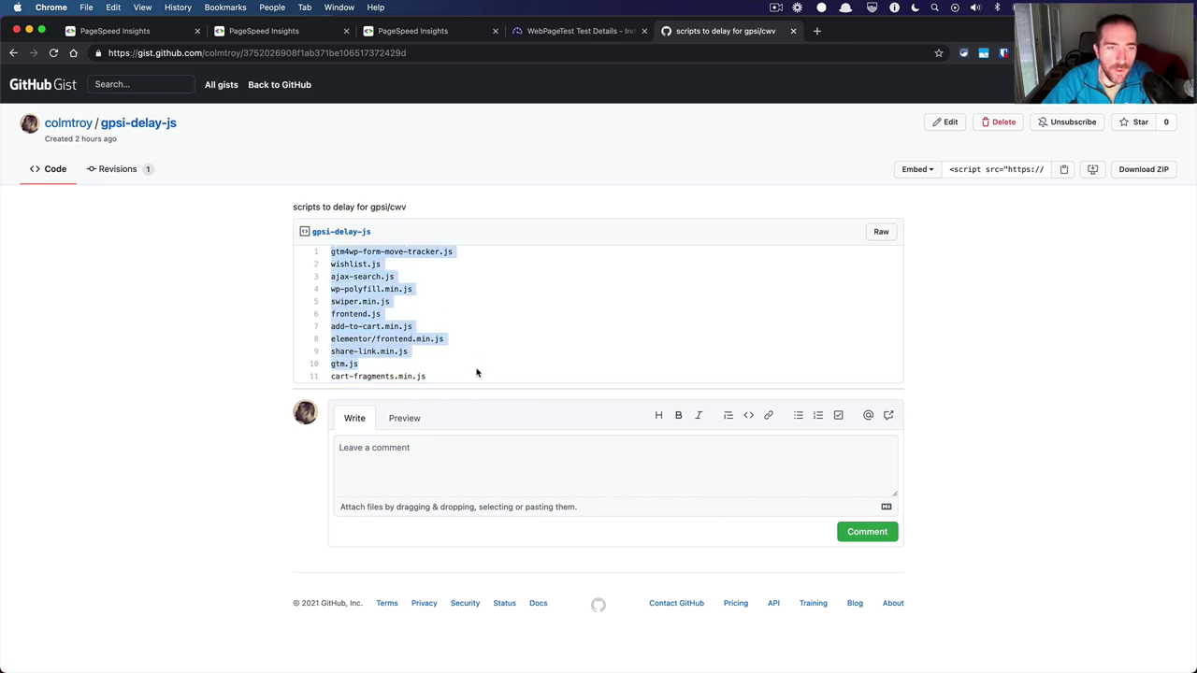
click(476, 373)
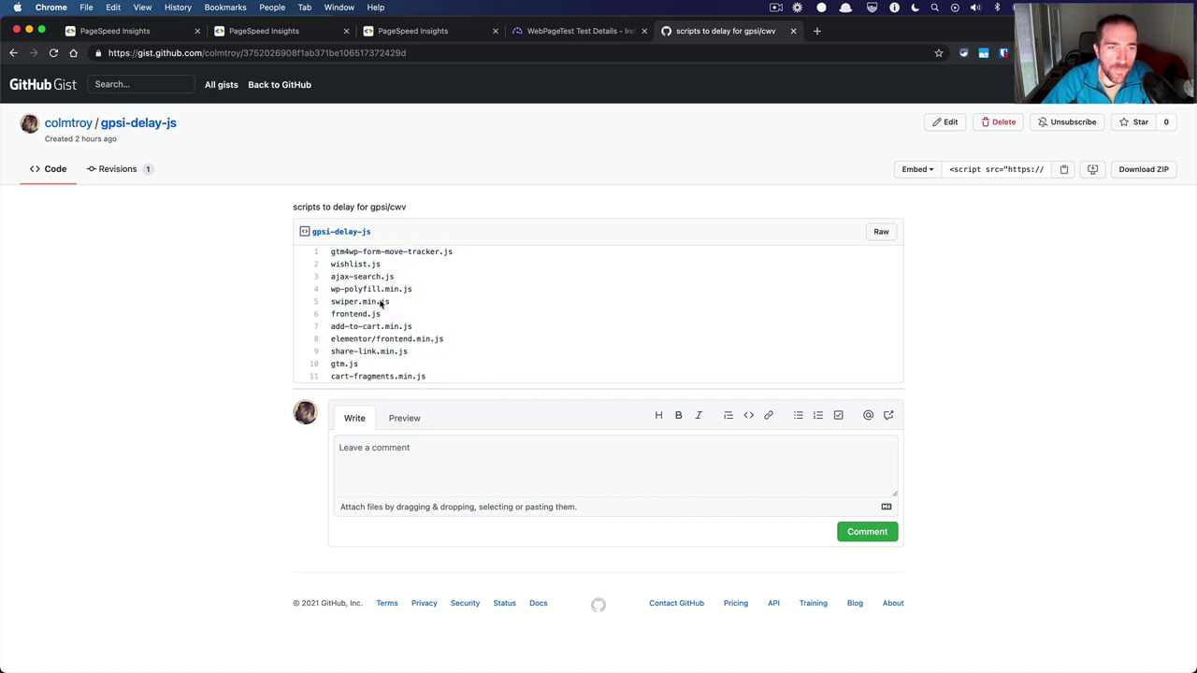
double_click(345, 265)
click(344, 274)
double_click(344, 277)
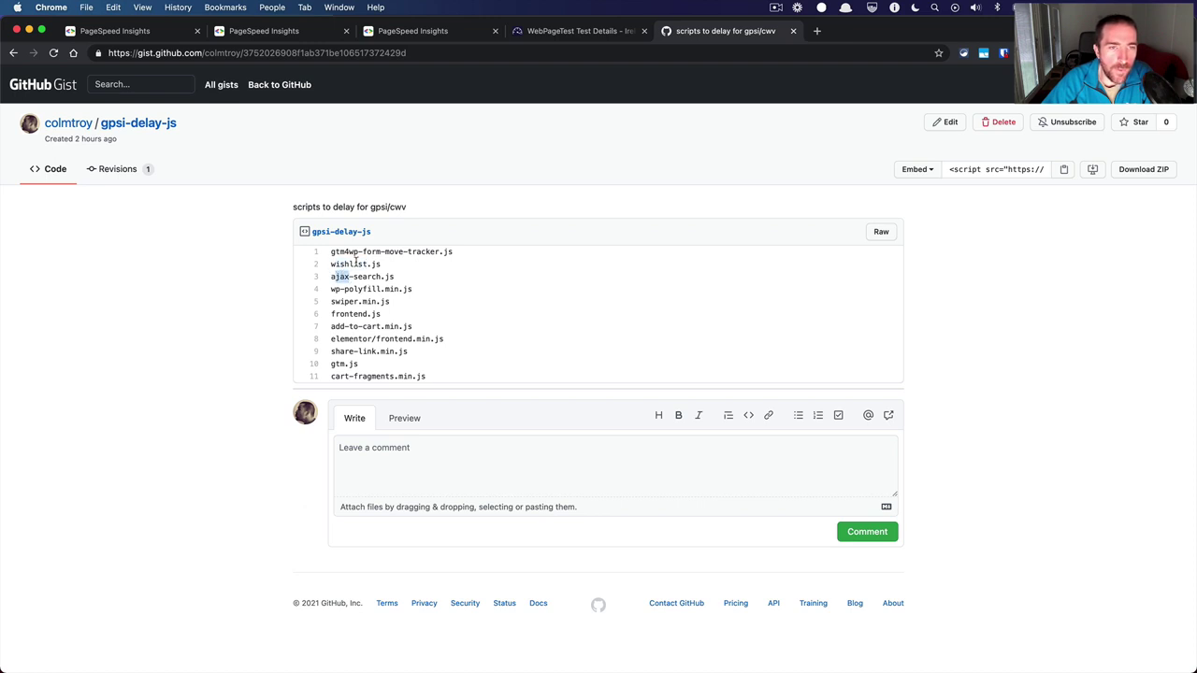
drag(356, 264, 389, 266)
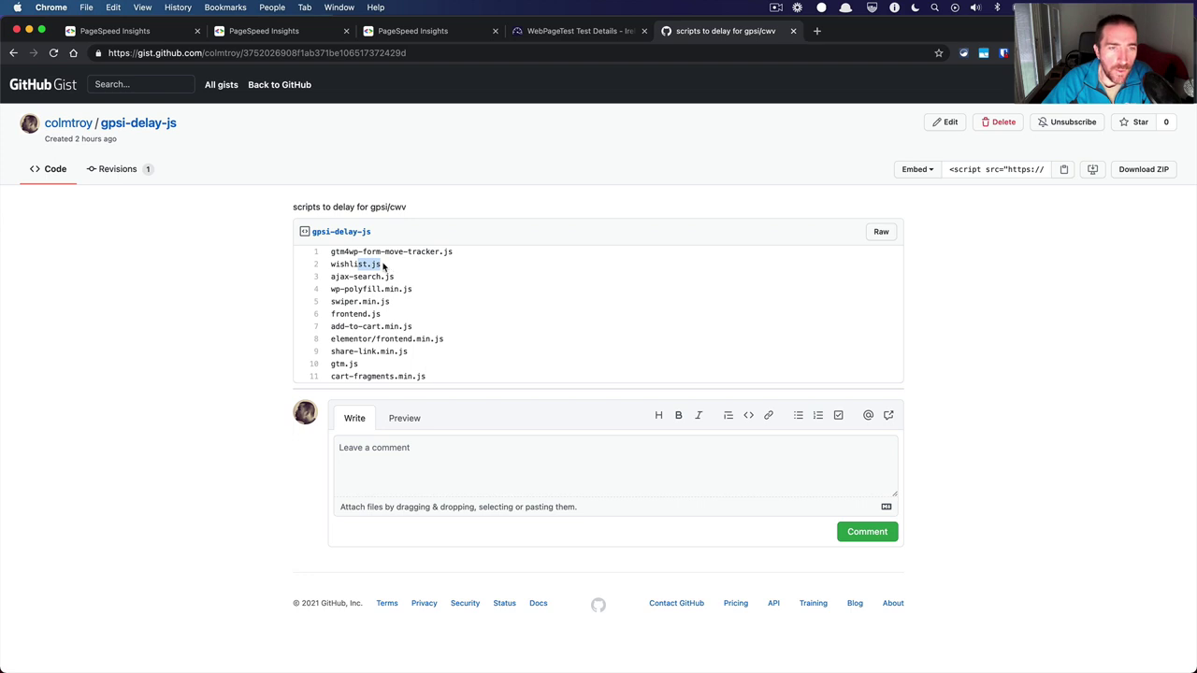
click(383, 267)
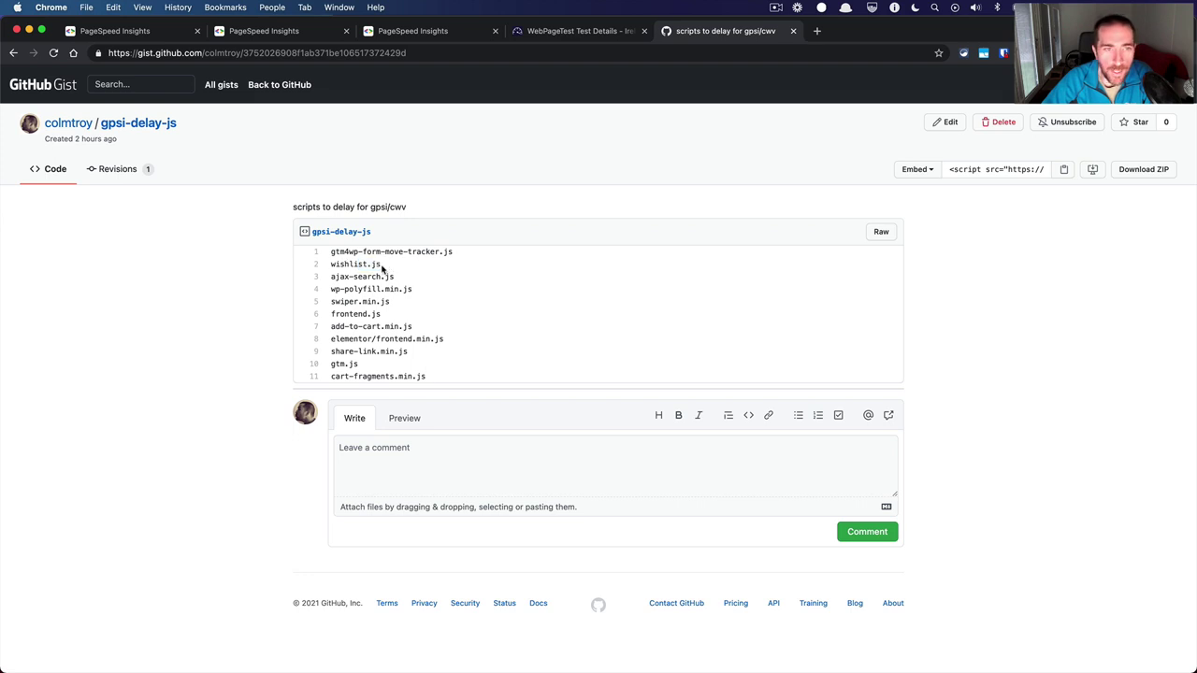
drag(382, 269, 329, 284)
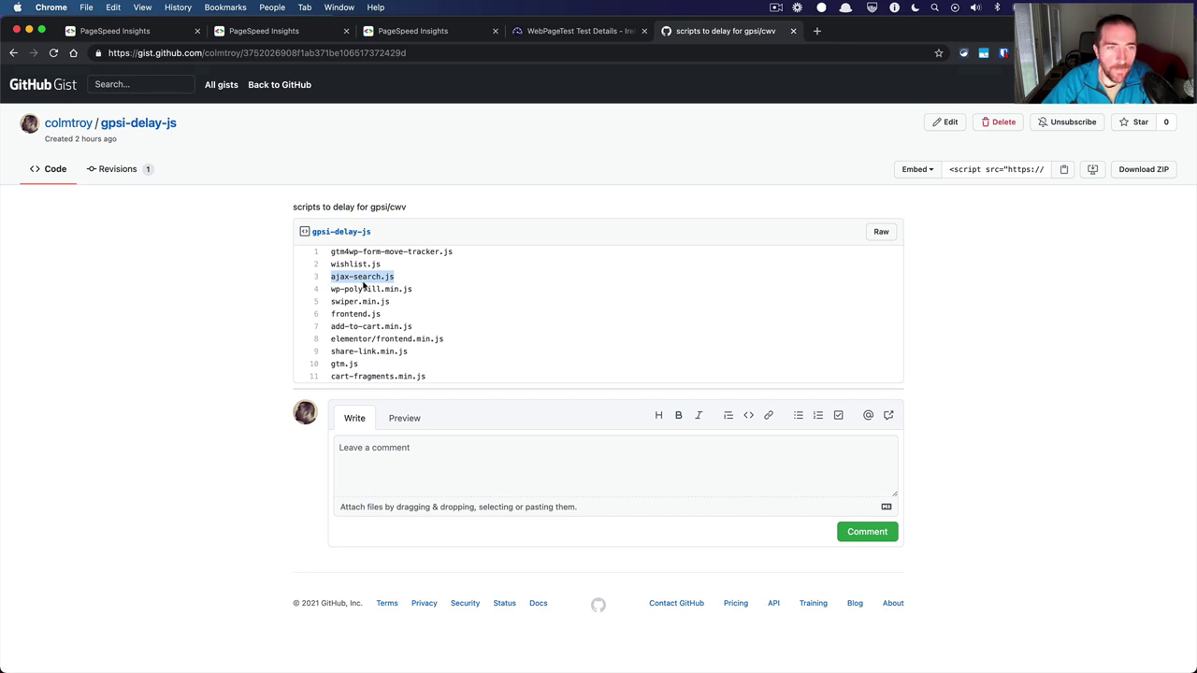
click(363, 277)
drag(351, 277, 350, 327)
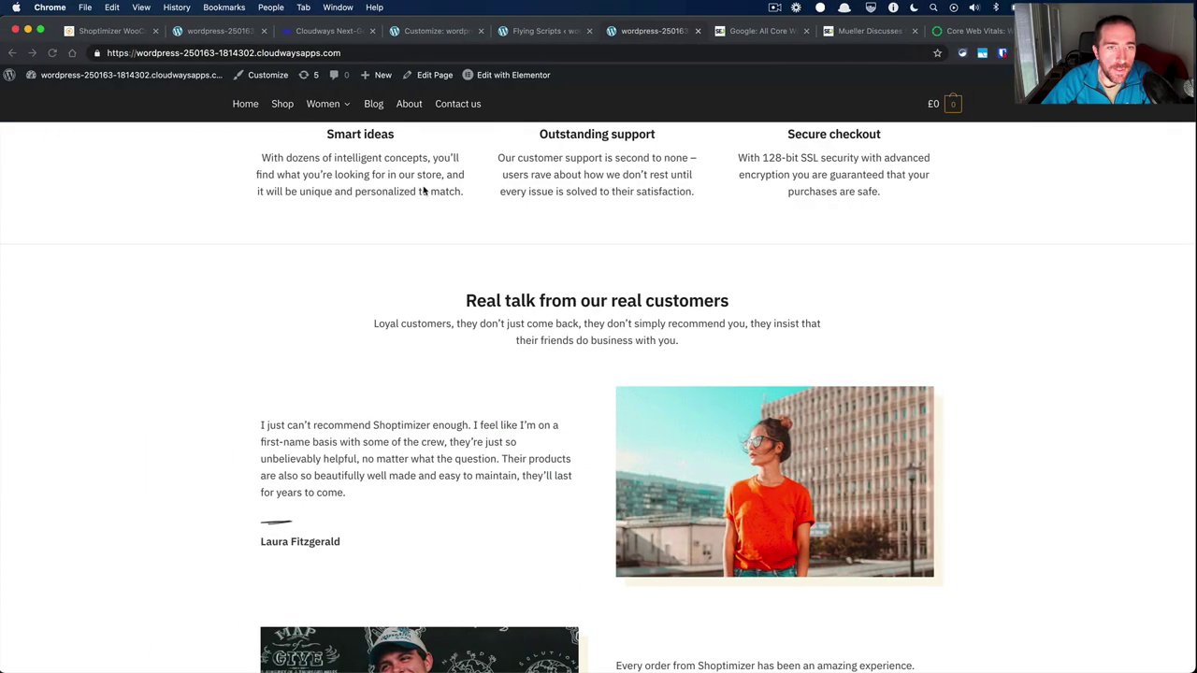
Purge all Breeze caches from the WordPress site's Flying Scripts settings page.
click(543, 37)
mouse_move(354, 77)
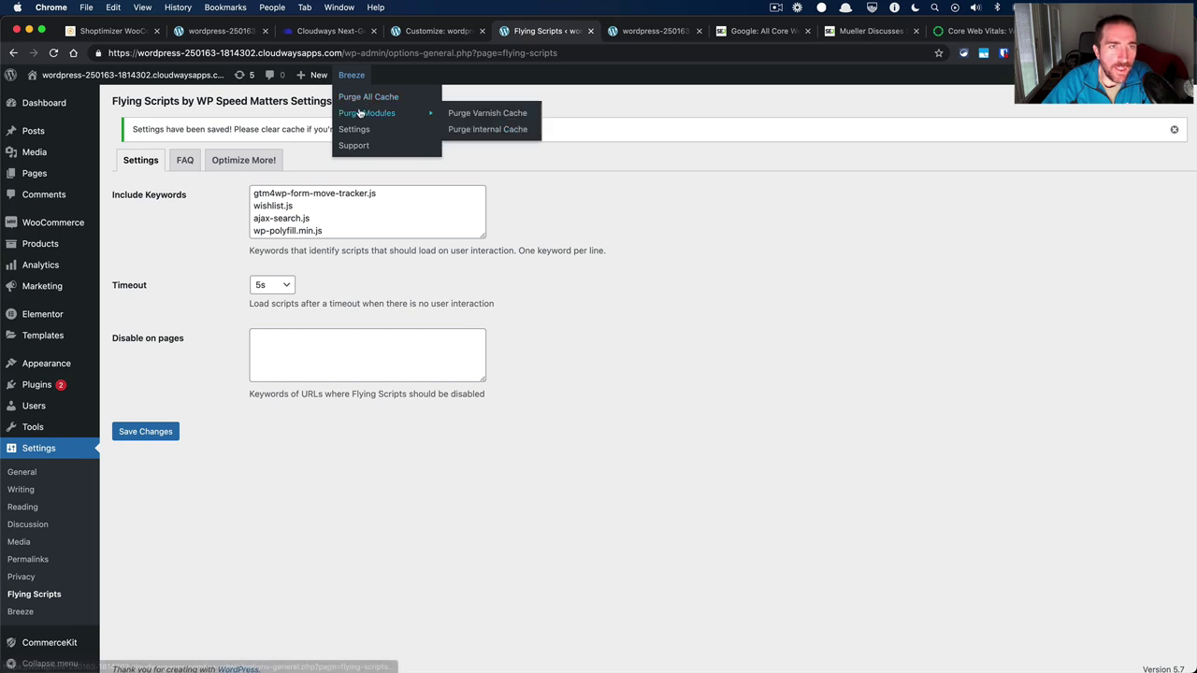
click(366, 100)
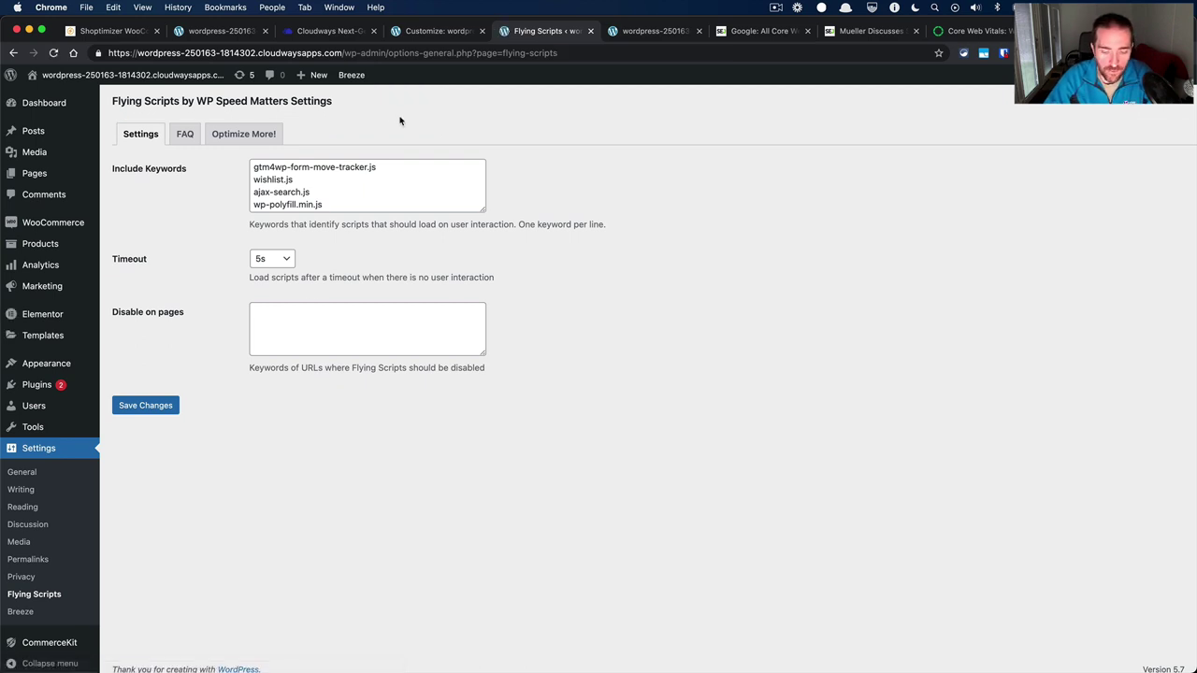
Copy the store homepage's URL and load it in a new incognito window.
key(ctrl+Tab)
key(super+l)
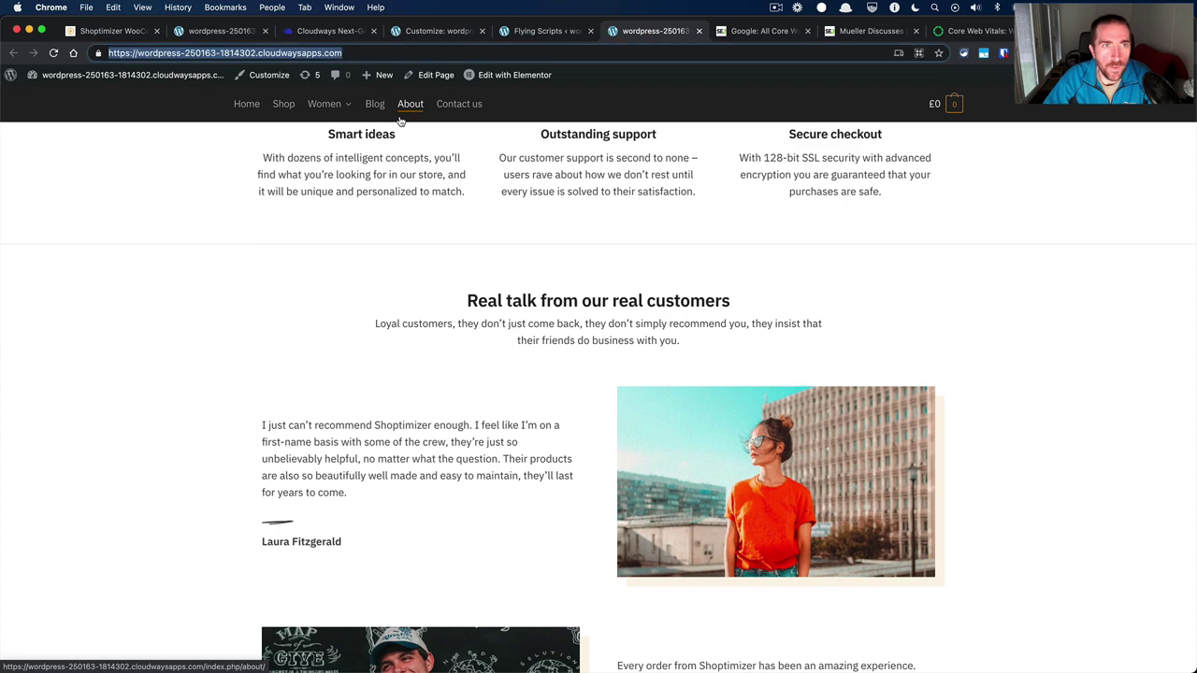
key(super+c)
key(super+shift+n)
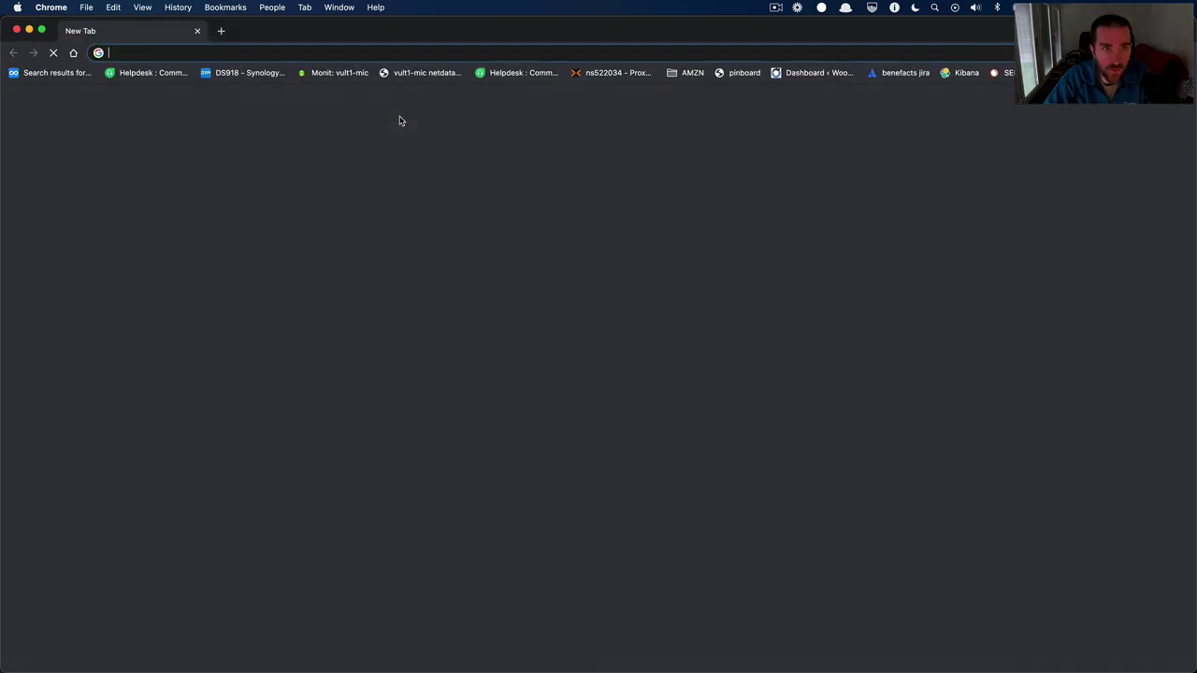
key(super+v)
key(Return)
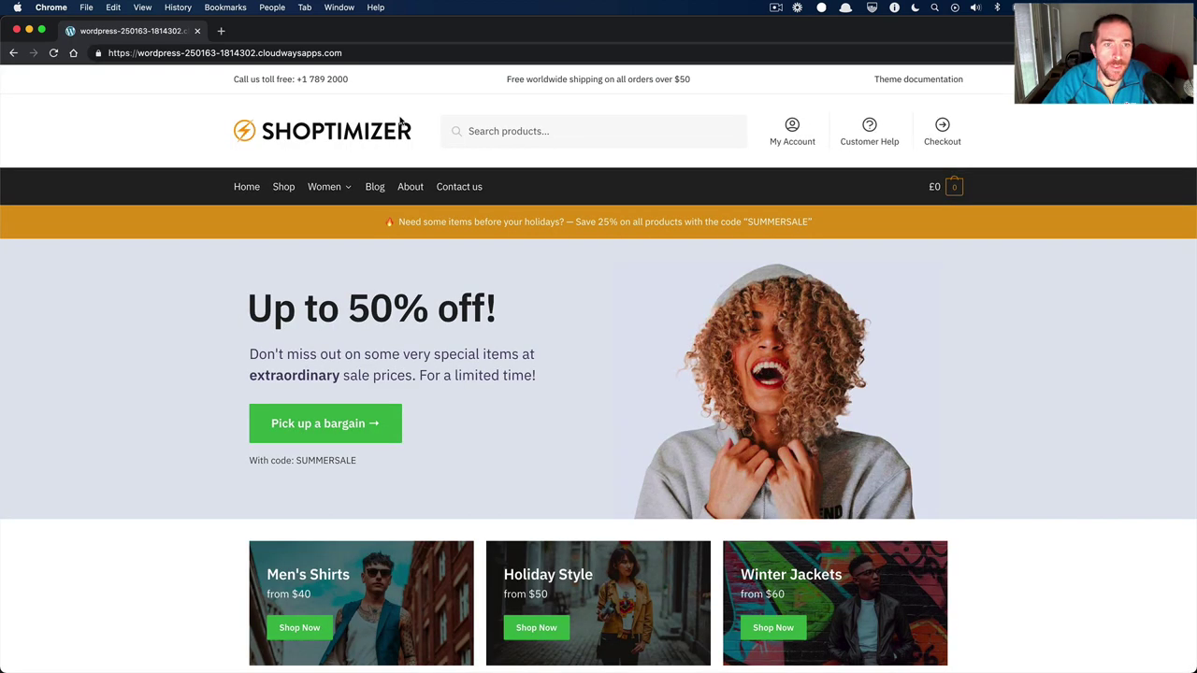
Open the developer tools' network monitor on the store homepage and reload the page to record its JavaScript requests.
key(super+alt+i)
click(292, 303)
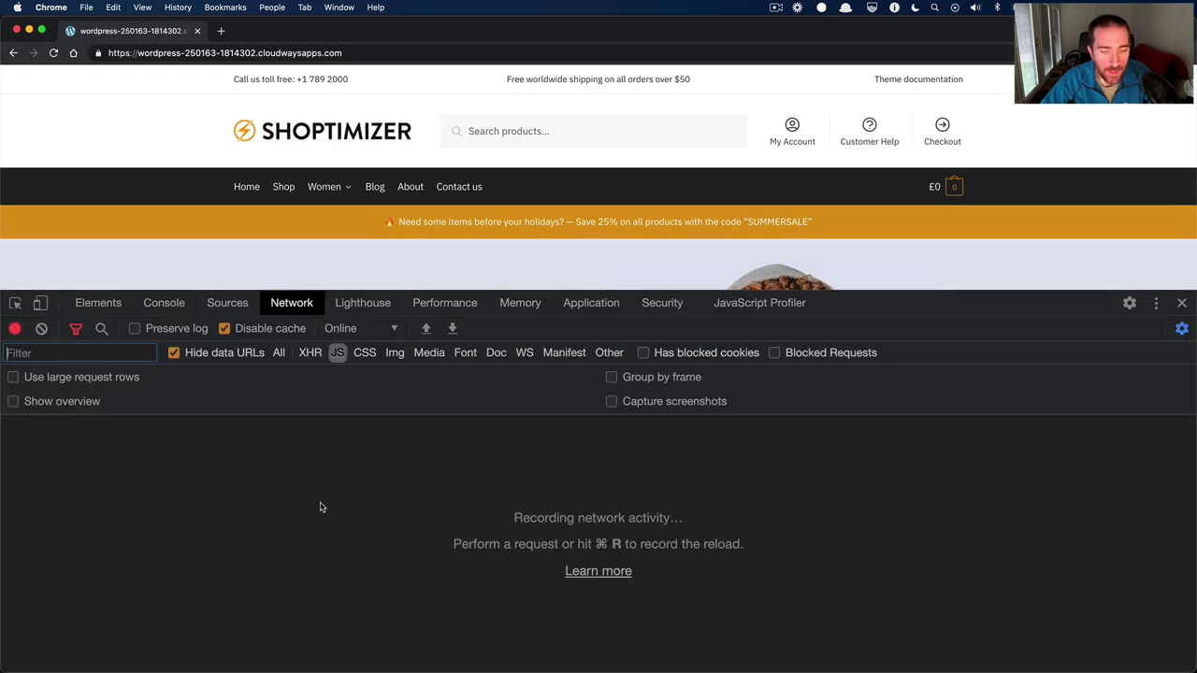
key(super+r)
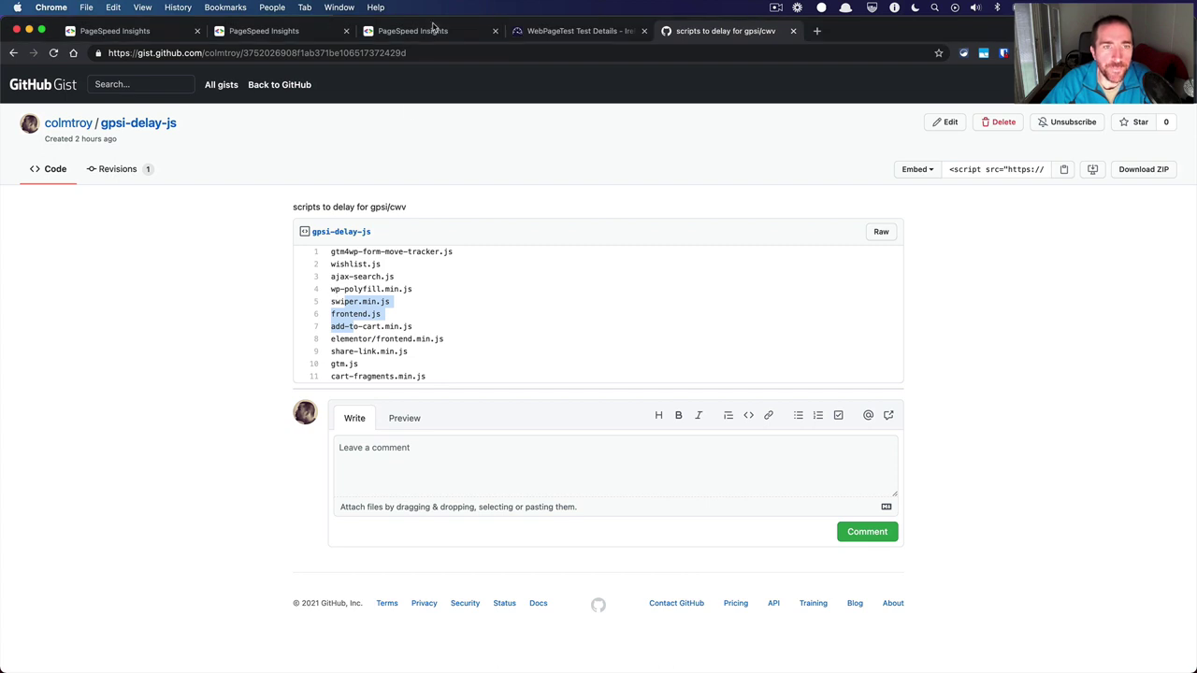
Re-run the PageSpeed Insights analysis of the store homepage in the third report.
click(433, 31)
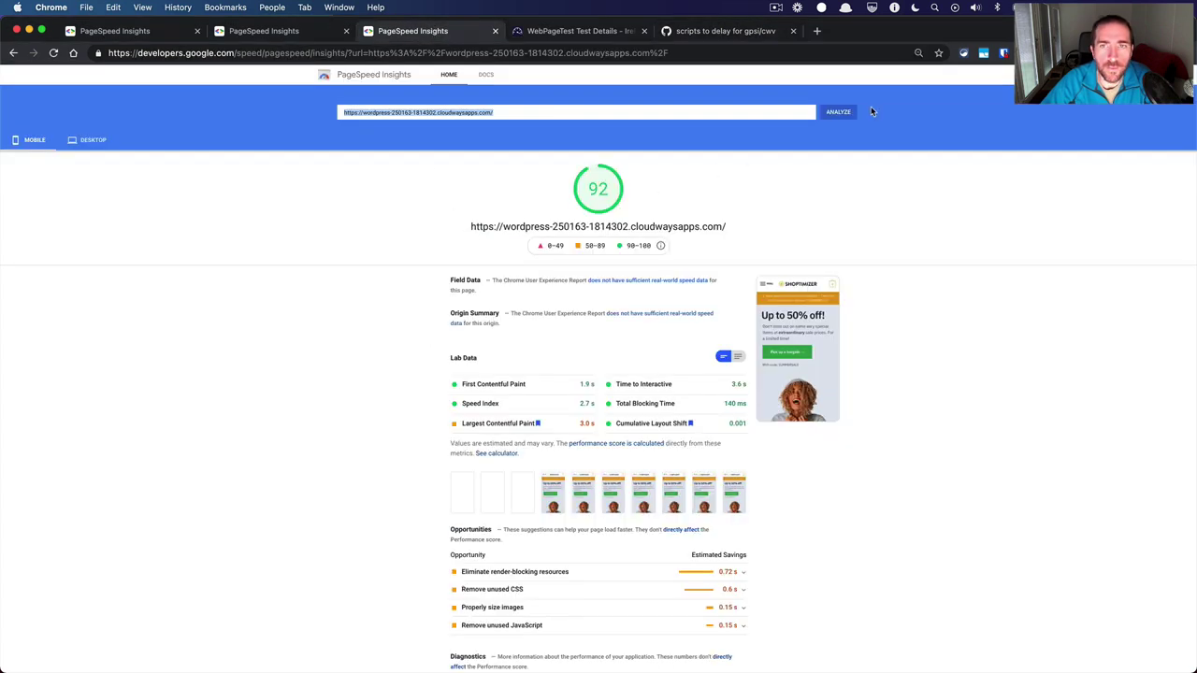
click(842, 112)
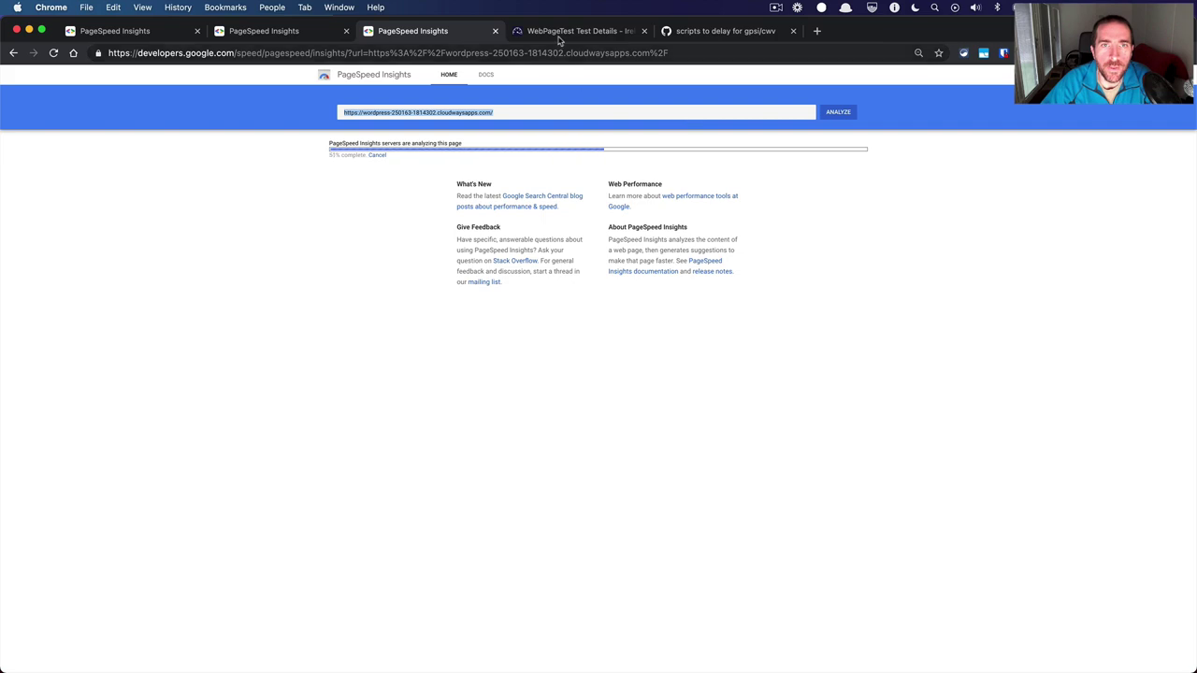
Go to the summary of the existing WebPageTest result and re-run the test.
click(572, 30)
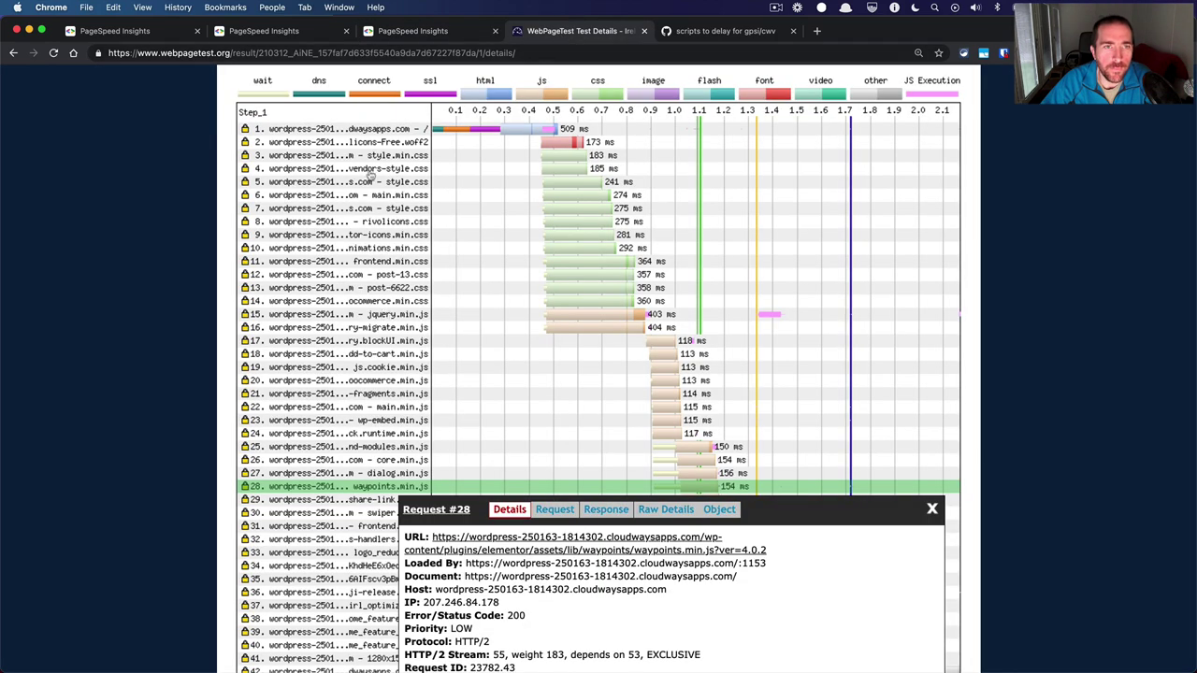
scroll(371, 175, up, 5)
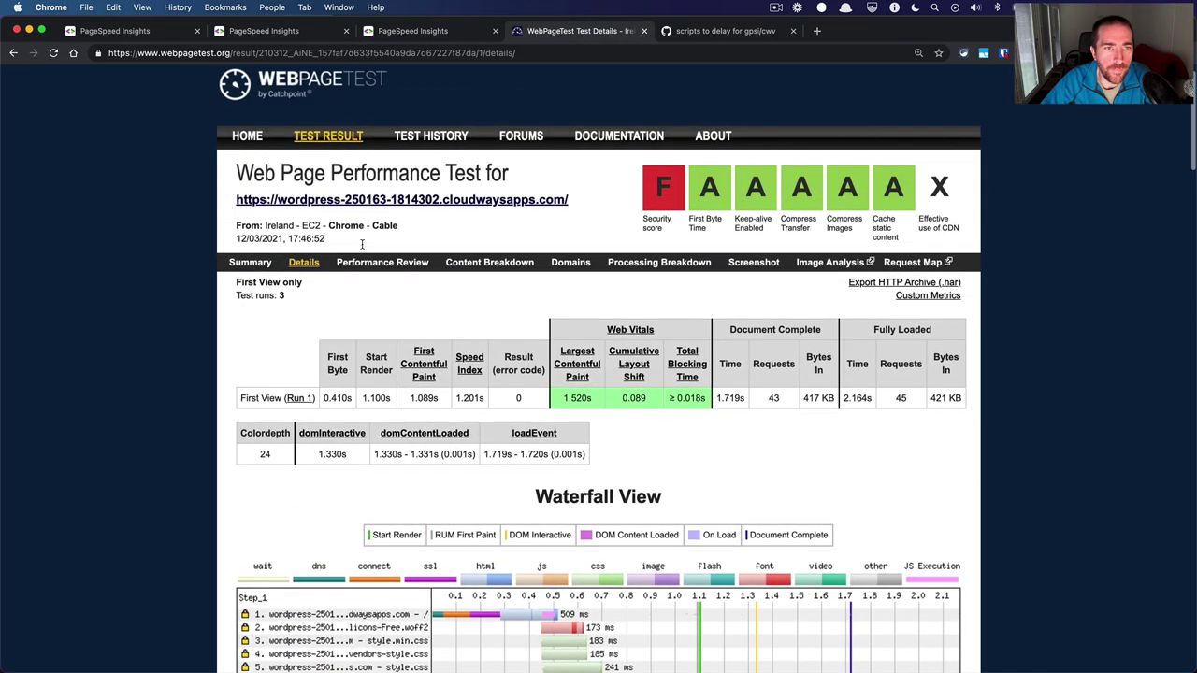
scroll(362, 244, up, 1)
click(250, 295)
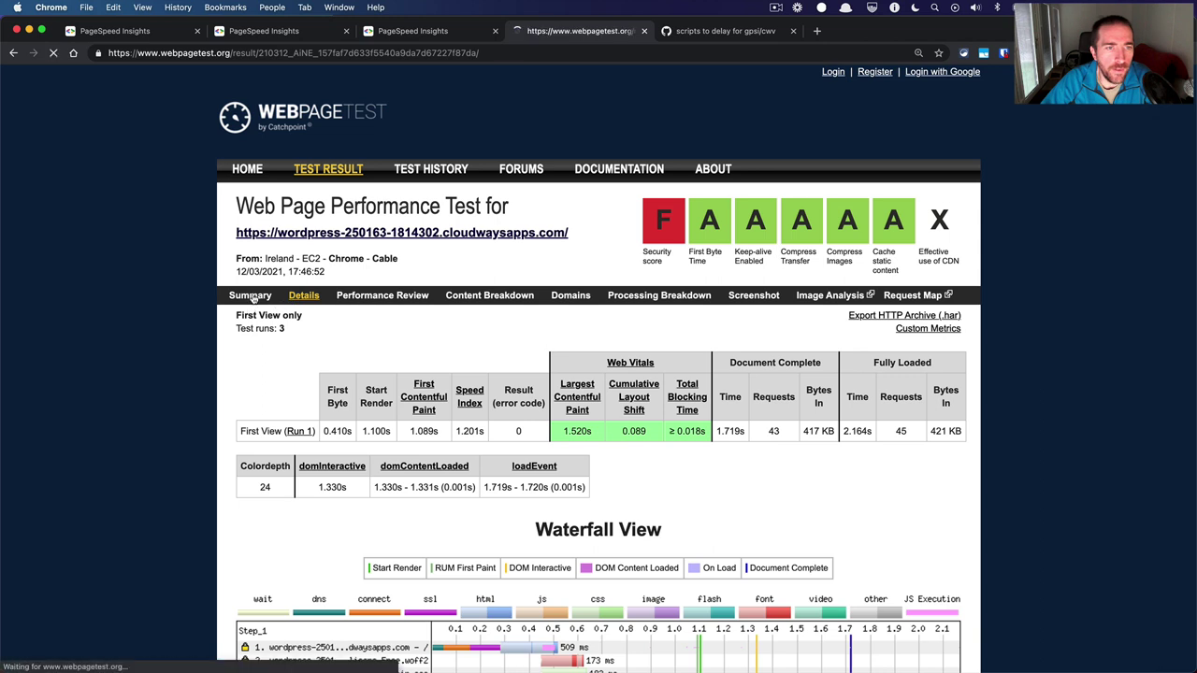
Review the new mobile PageSpeed Insights report's lab data, opportunities and diagnostics, and analyze the homepage again.
click(404, 32)
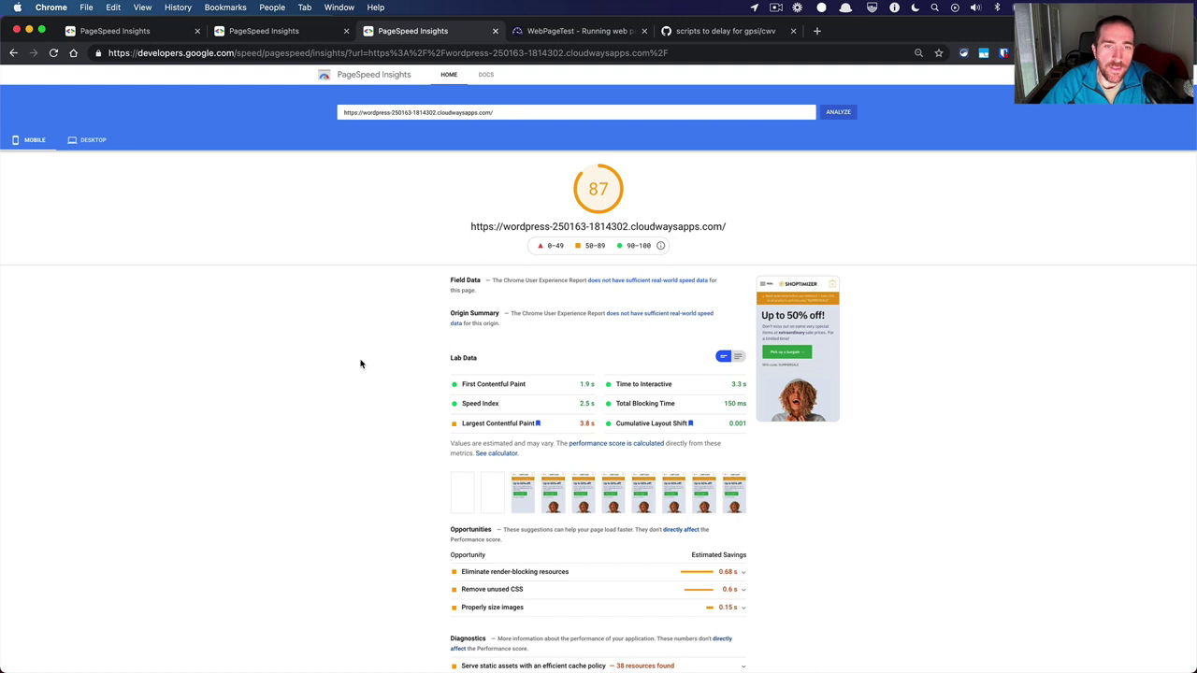
scroll(448, 371, down, 2)
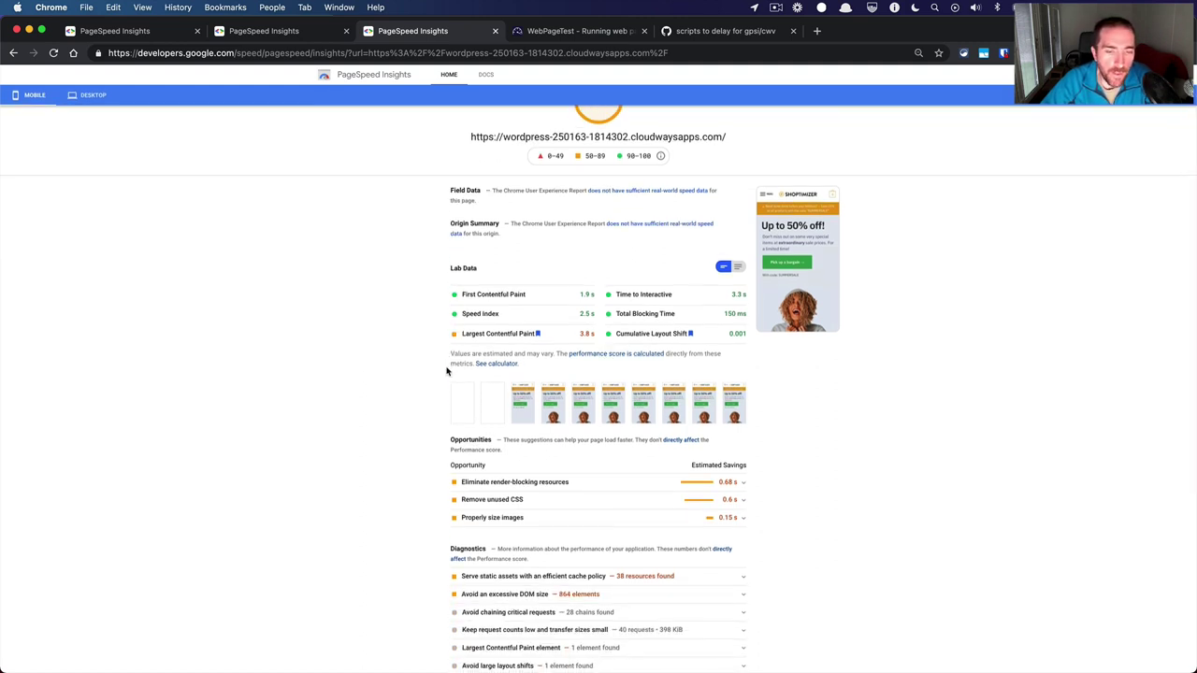
scroll(448, 371, down, 2)
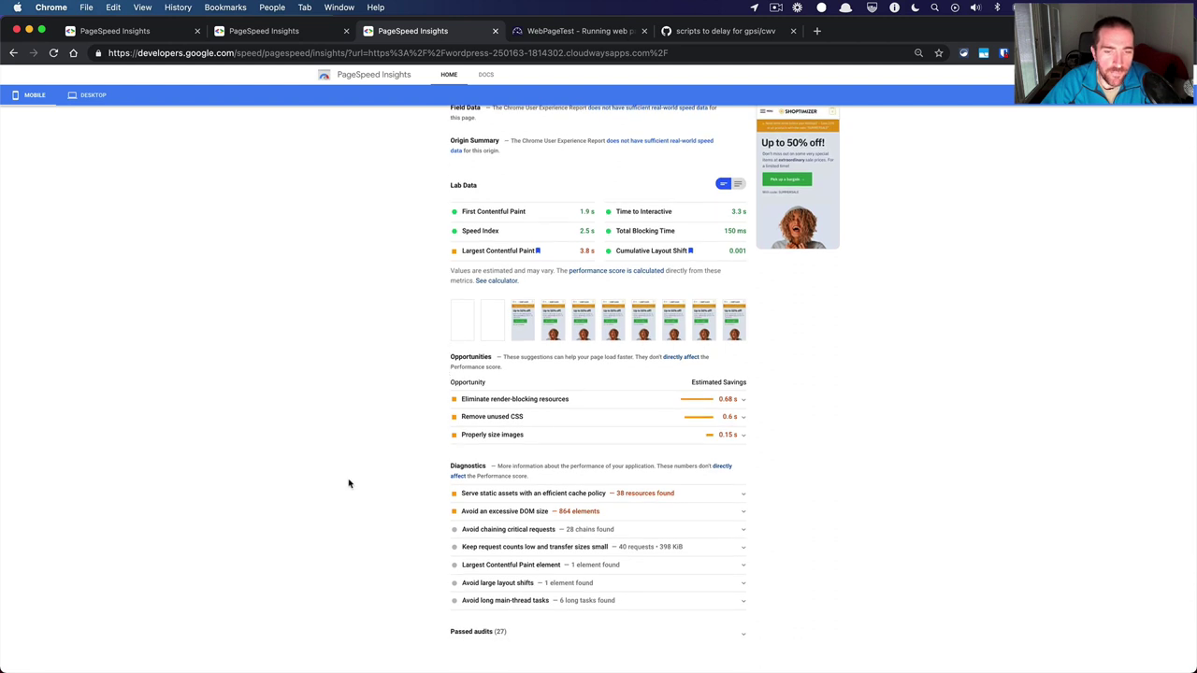
scroll(349, 484, up, 4)
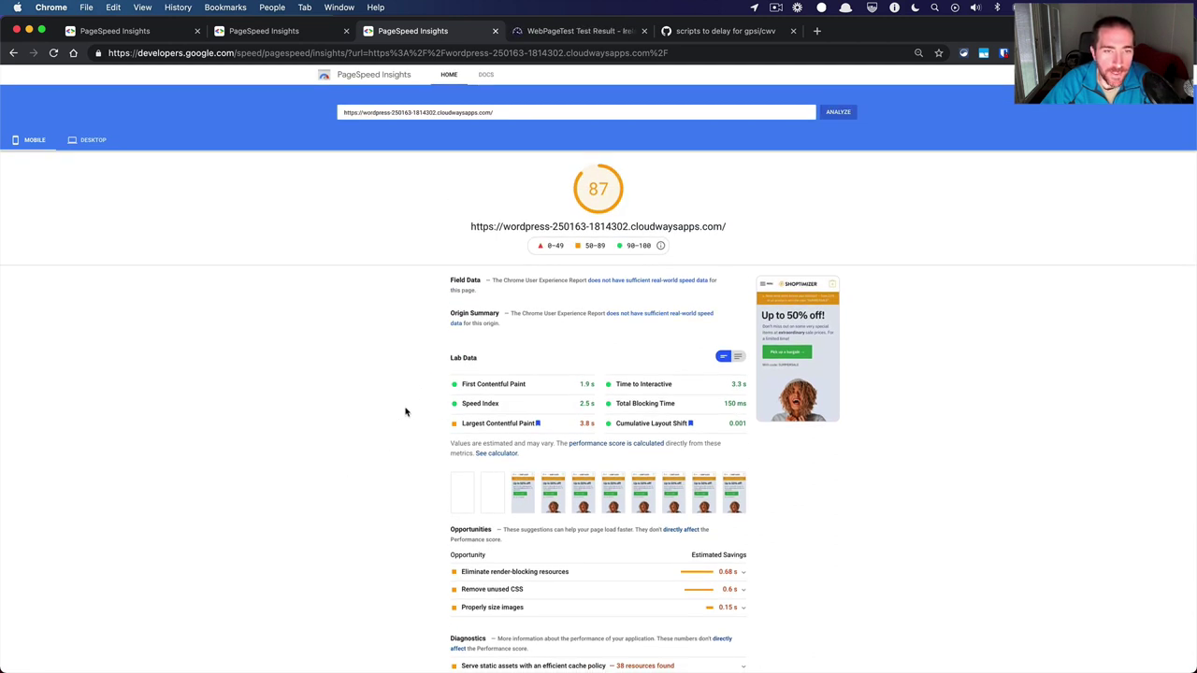
click(836, 114)
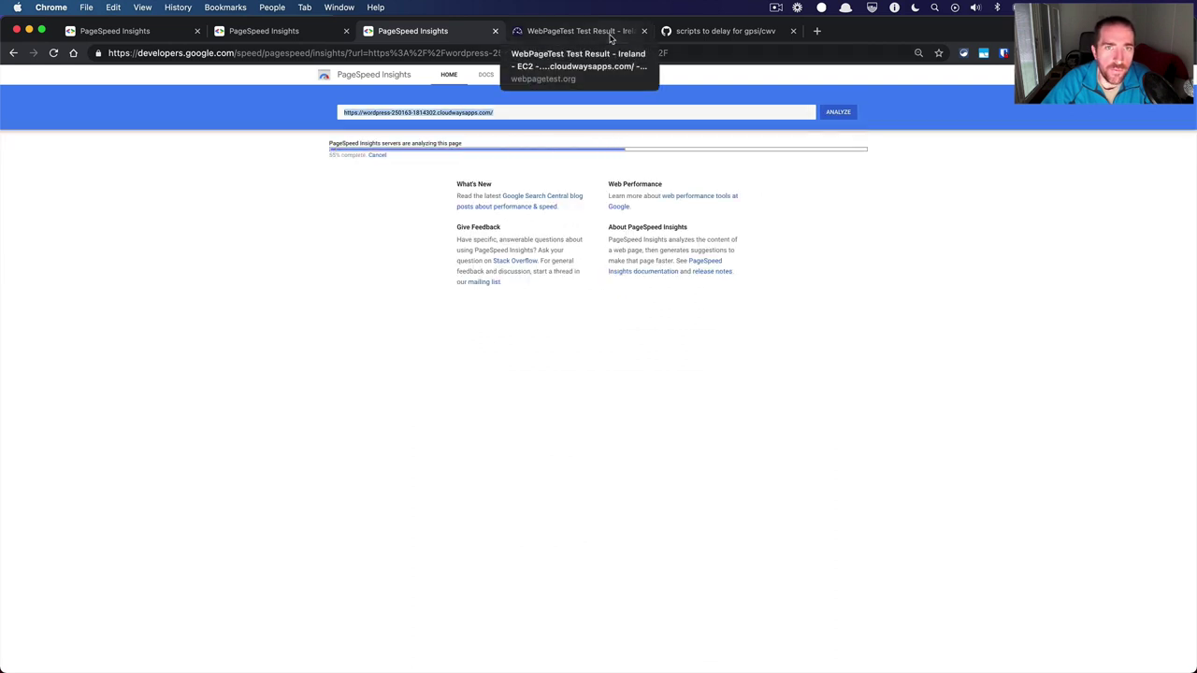
Open the first run's waterfall details from the new WebPageTest result.
click(535, 31)
scroll(436, 588, down, 3)
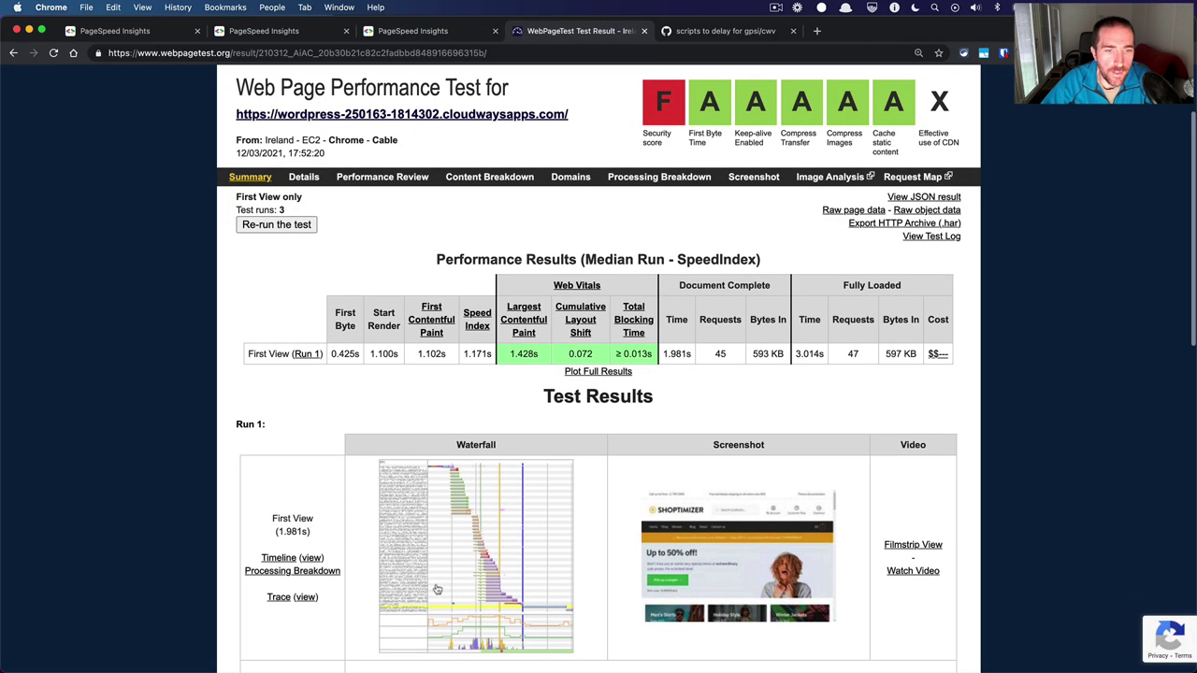
click(447, 540)
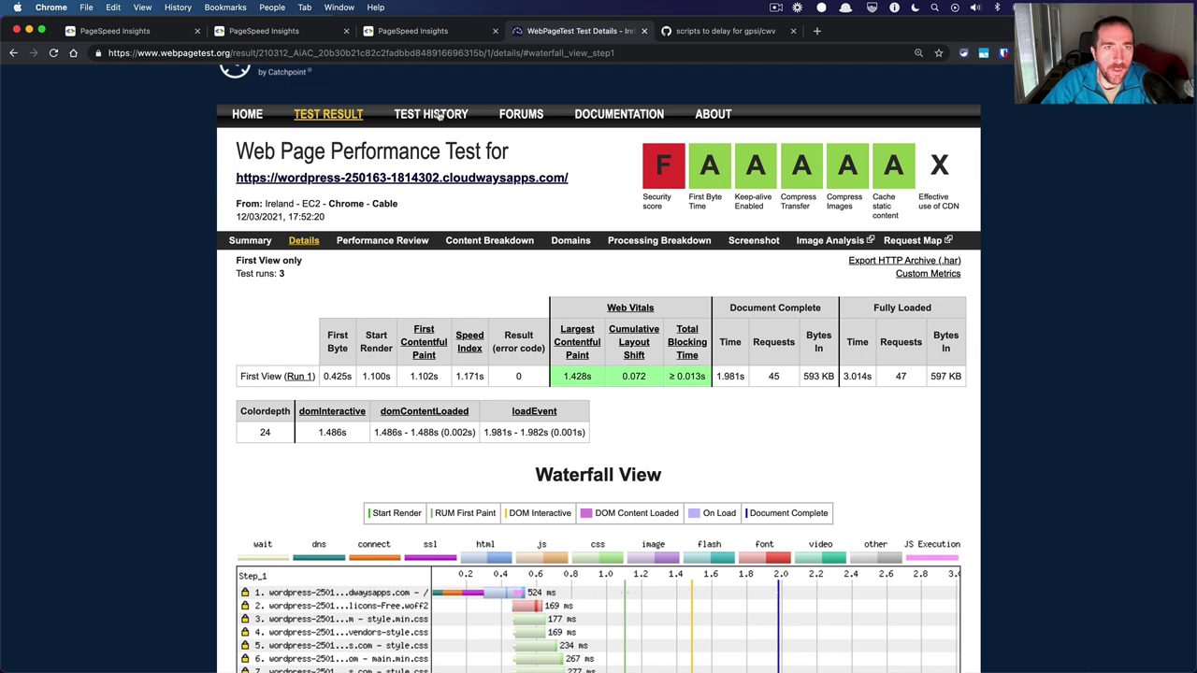
Open the WebPageTest test history in a new tab and load the store's 17:46:39 test result.
super+click(521, 113)
click(704, 37)
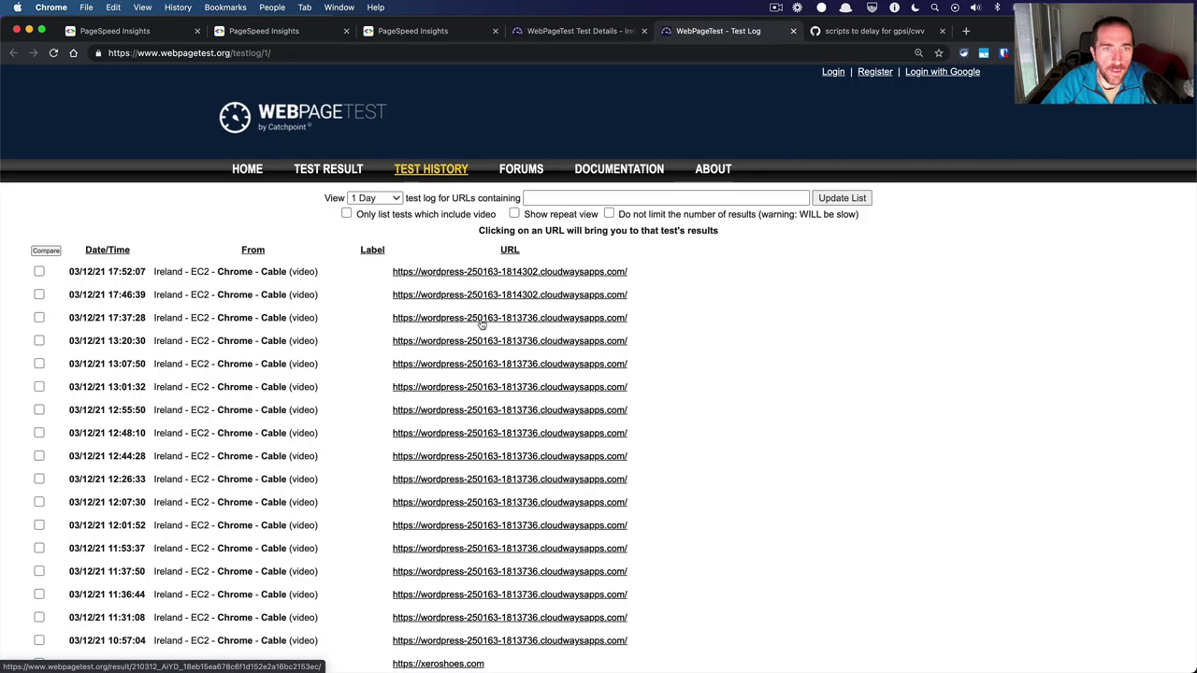
click(489, 297)
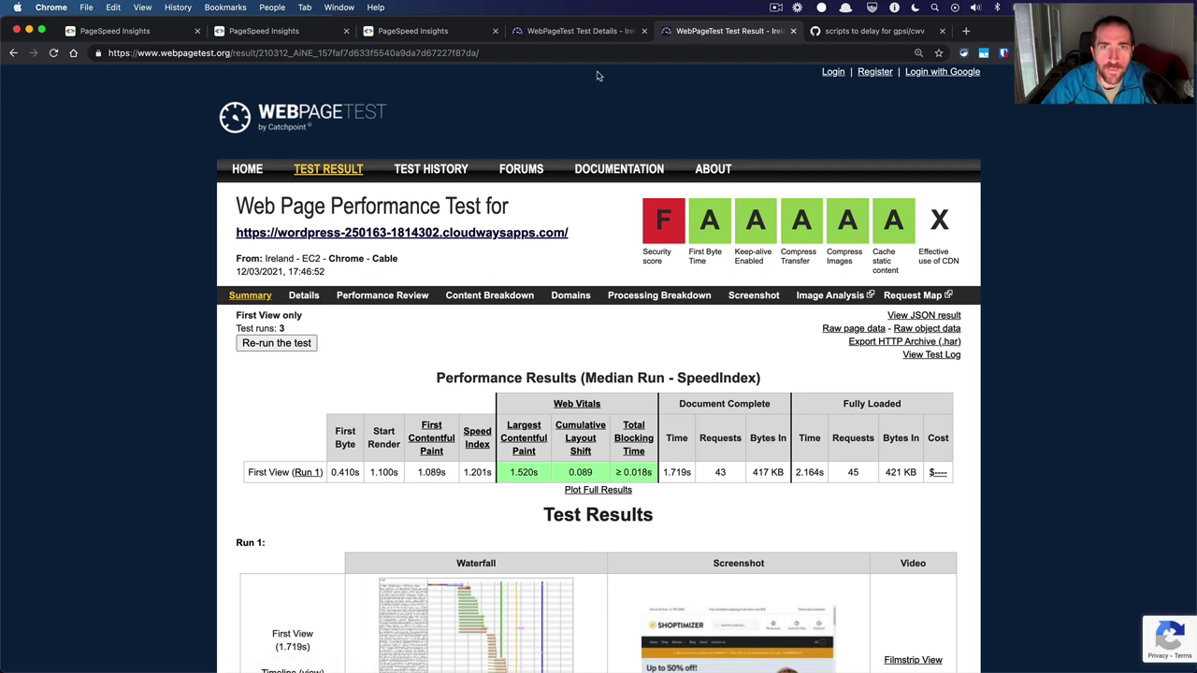
Compare the web vitals, load times, request counts and waterfall of the new WebPageTest run with the earlier 17:46 run.
click(570, 33)
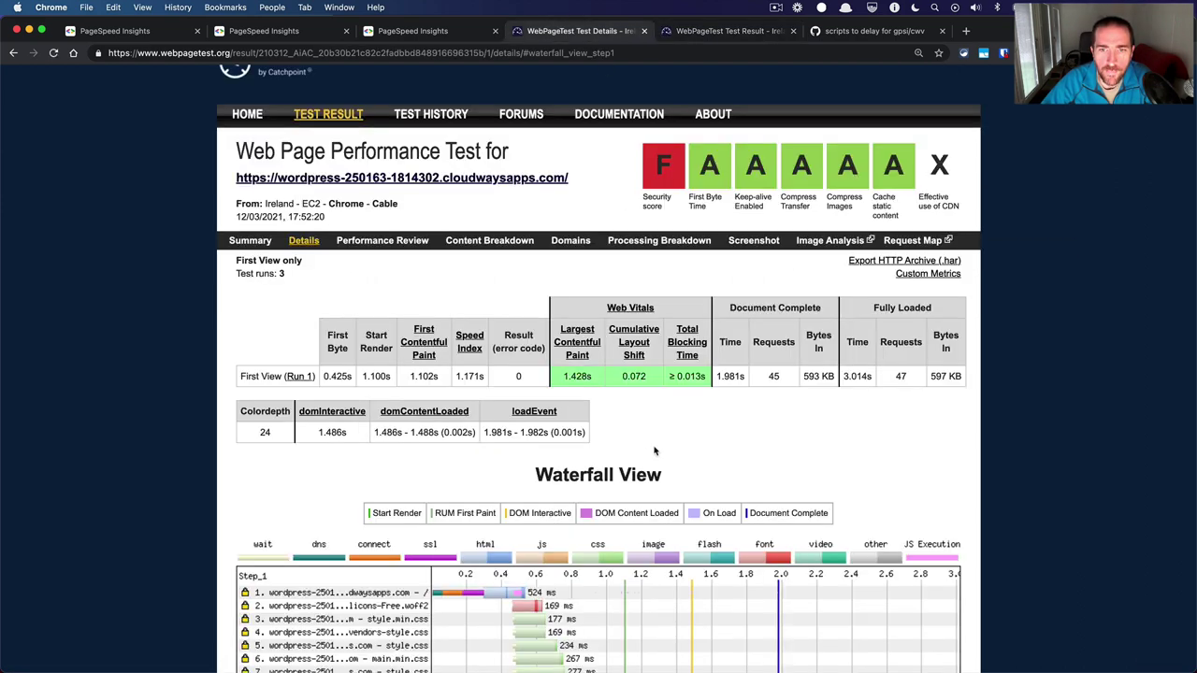
scroll(756, 385, up, 2)
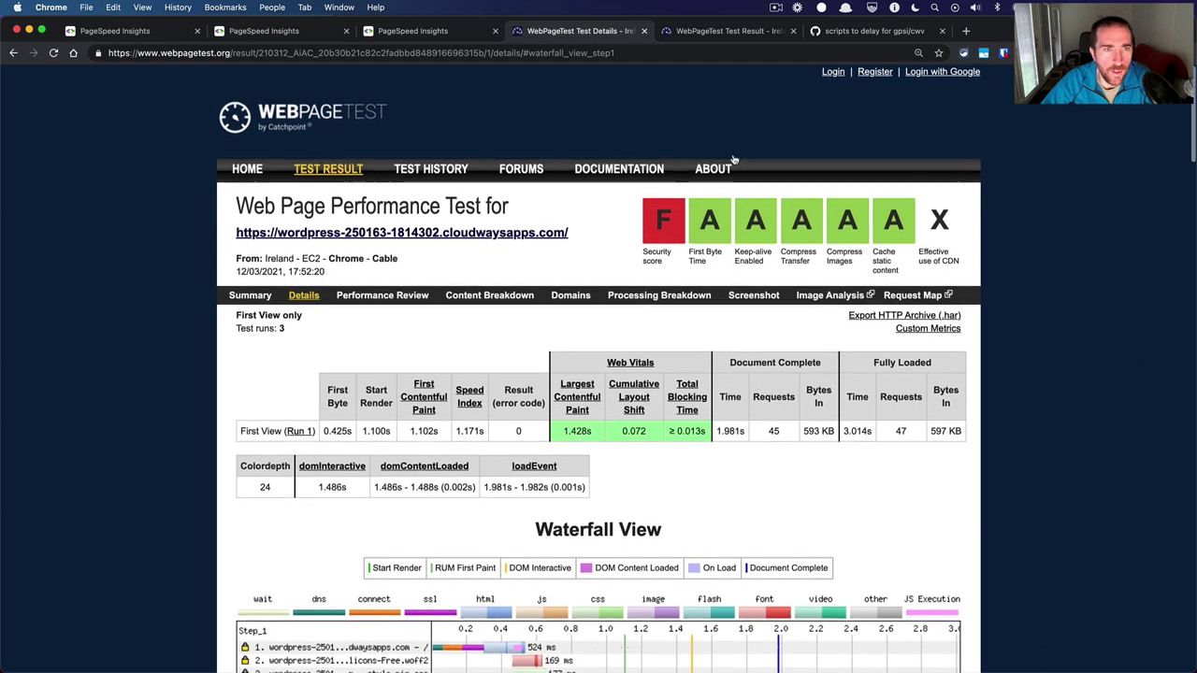
click(730, 31)
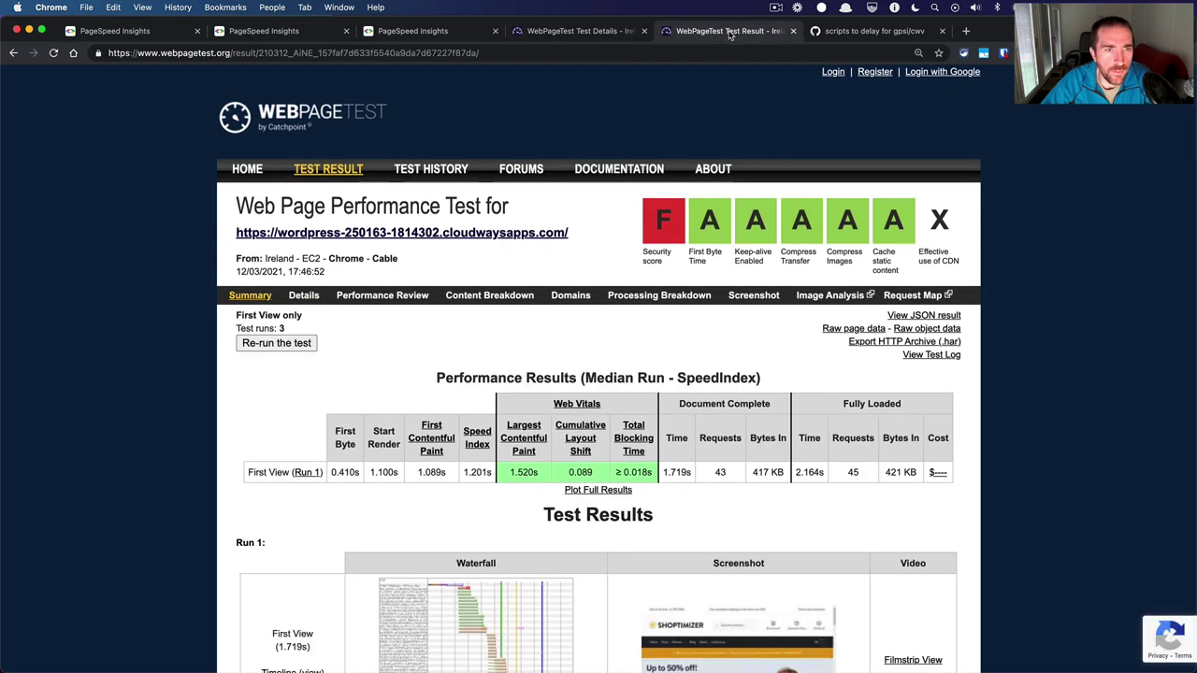
click(610, 37)
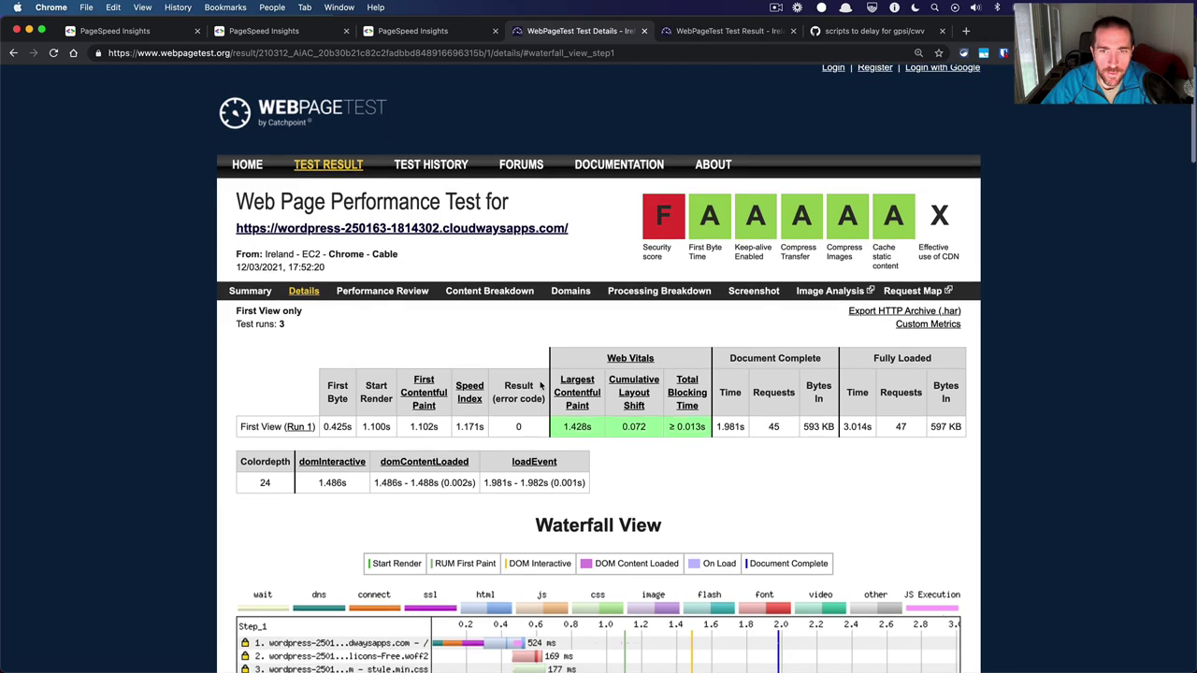
scroll(539, 385, down, 5)
scroll(539, 384, down, 4)
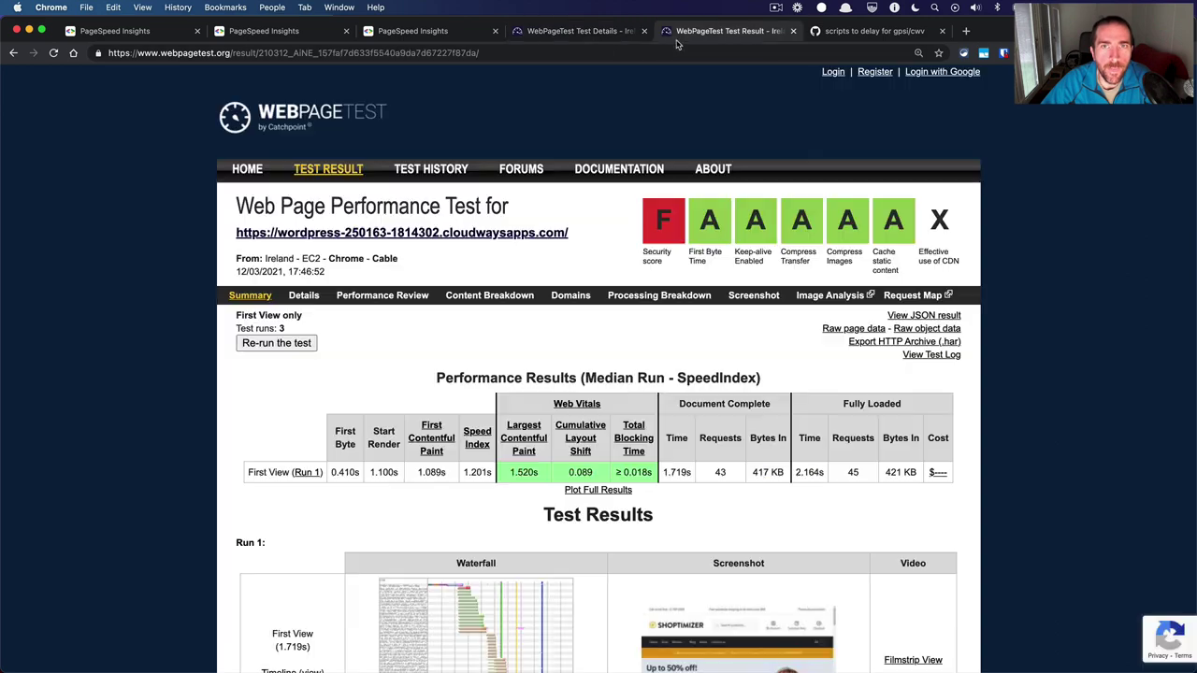
Open the waterfall details of run 1 in the 17:46:52 WebPageTest result and review its timings.
click(679, 37)
scroll(424, 474, down, 4)
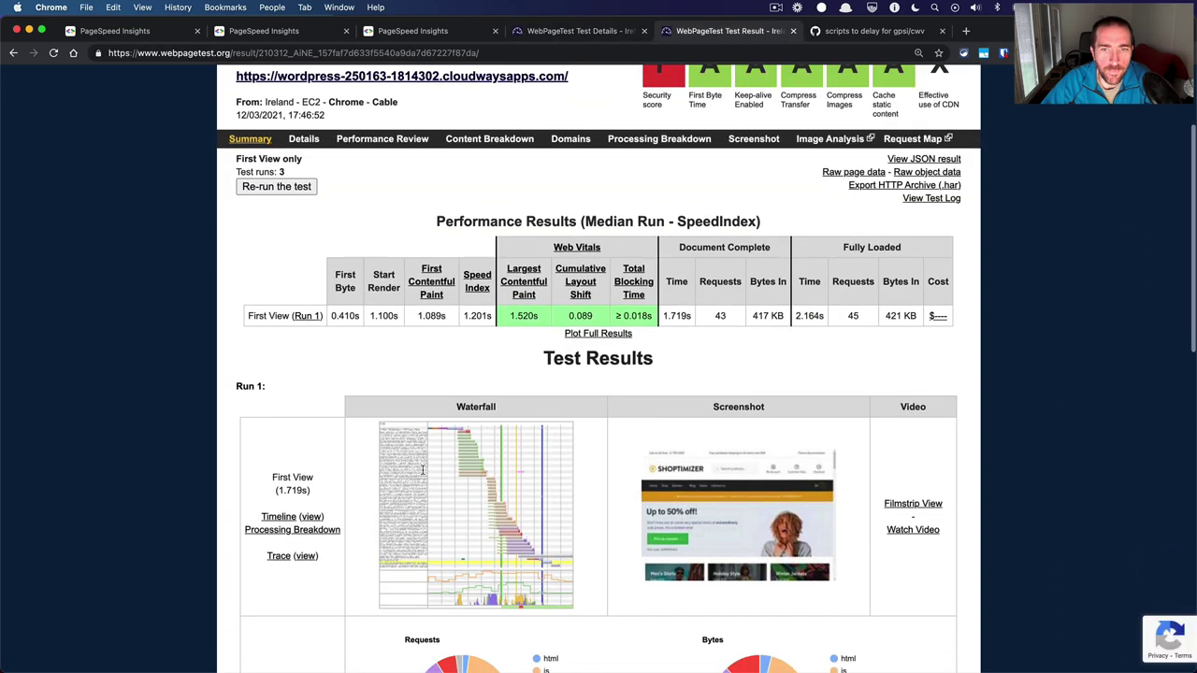
click(427, 409)
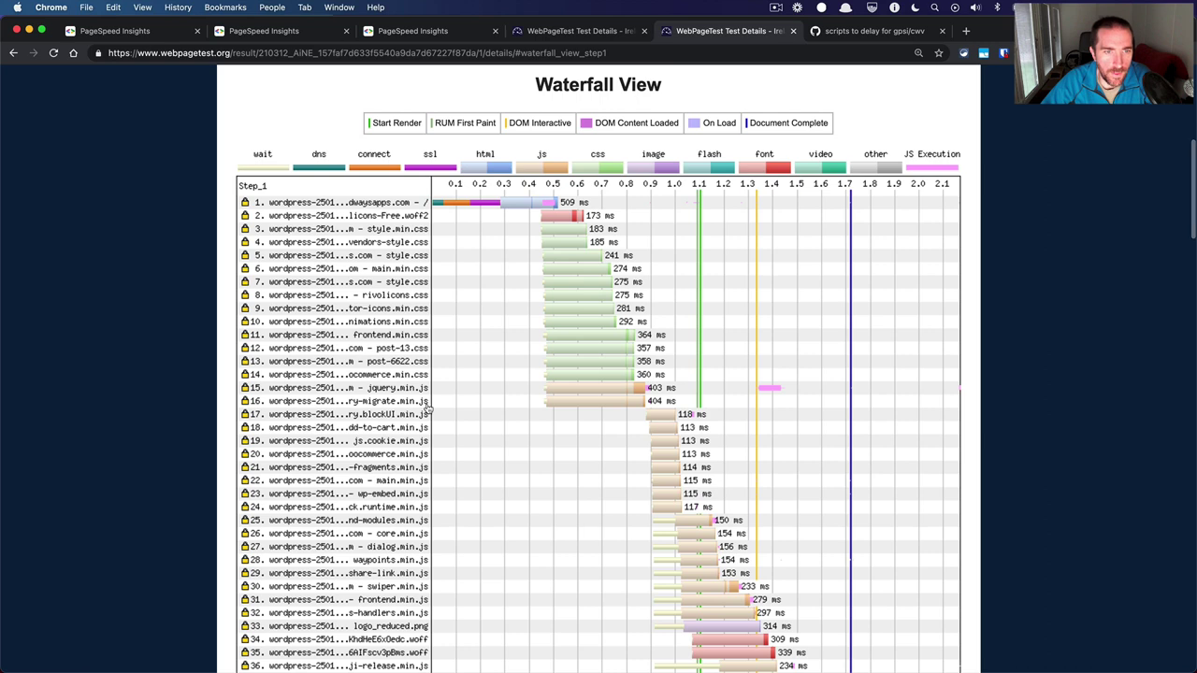
scroll(427, 409, up, 3)
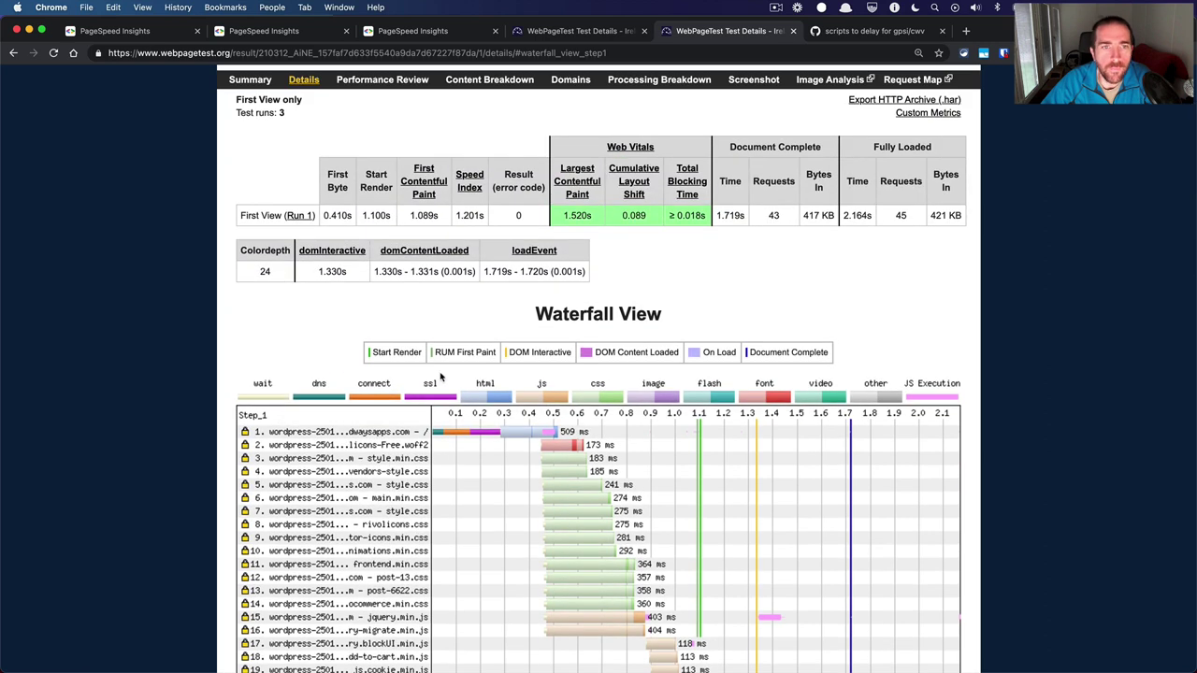
scroll(441, 376, up, 2)
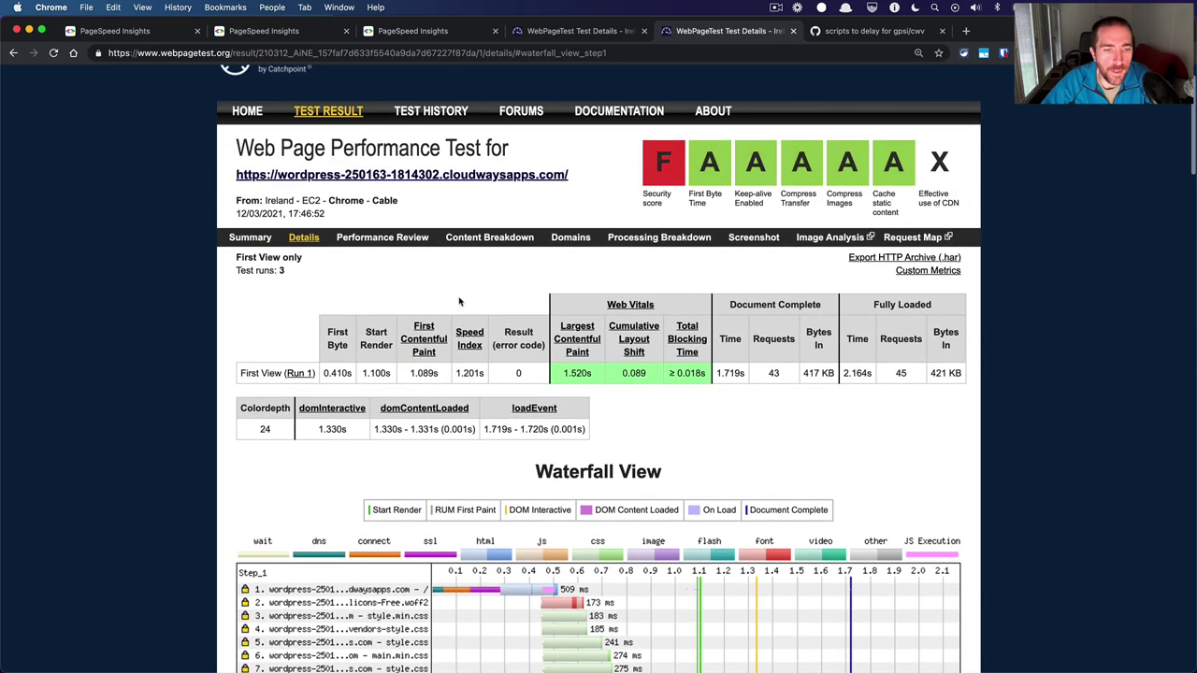
Check the other WebPageTest run's waterfall, and review the mobile PageSpeed Insights report's lab data, opportunities and diagnostics.
click(552, 32)
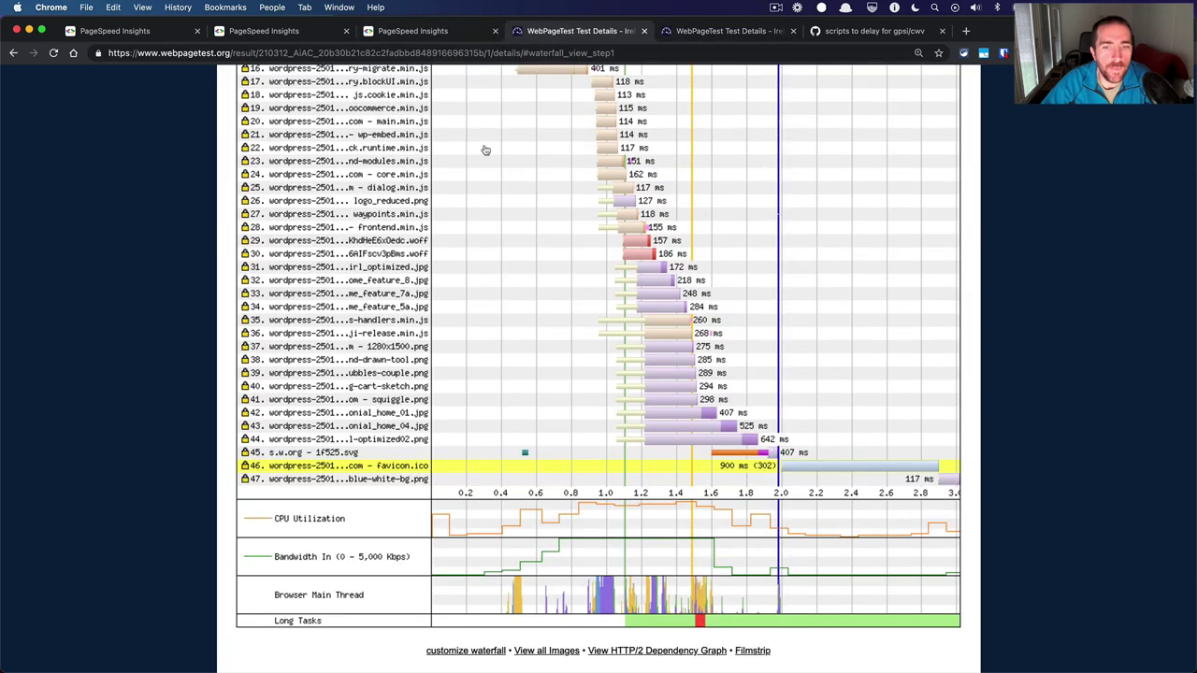
scroll(486, 150, up, 6)
click(426, 32)
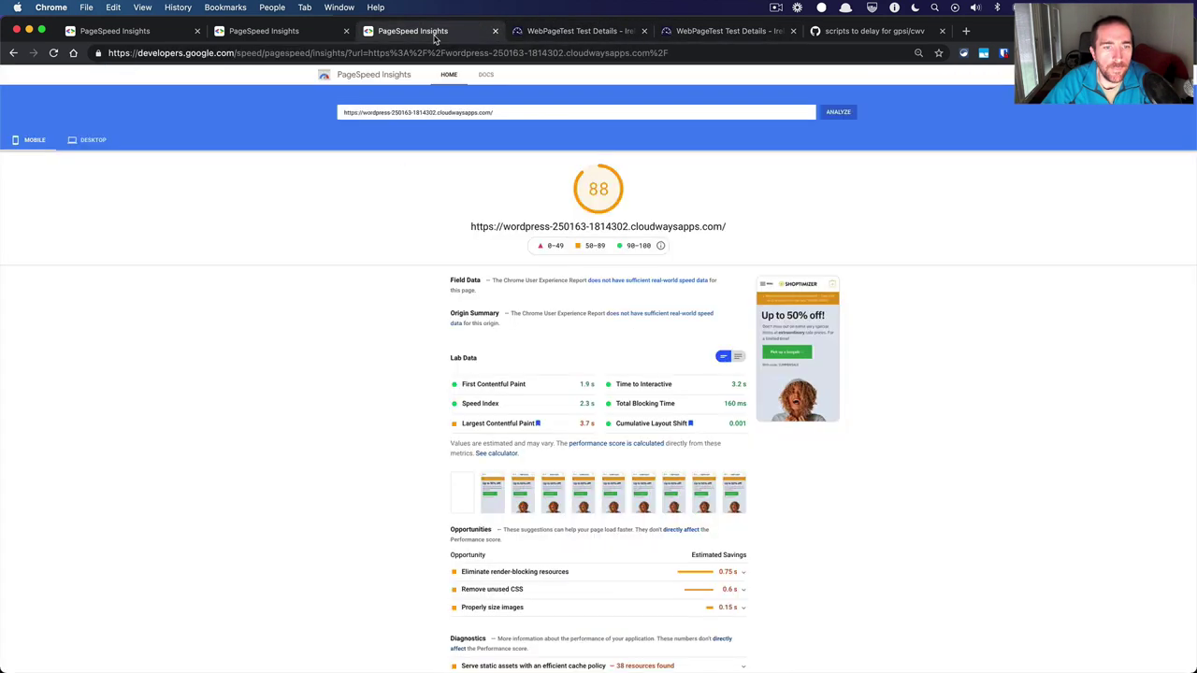
scroll(364, 280, down, 3)
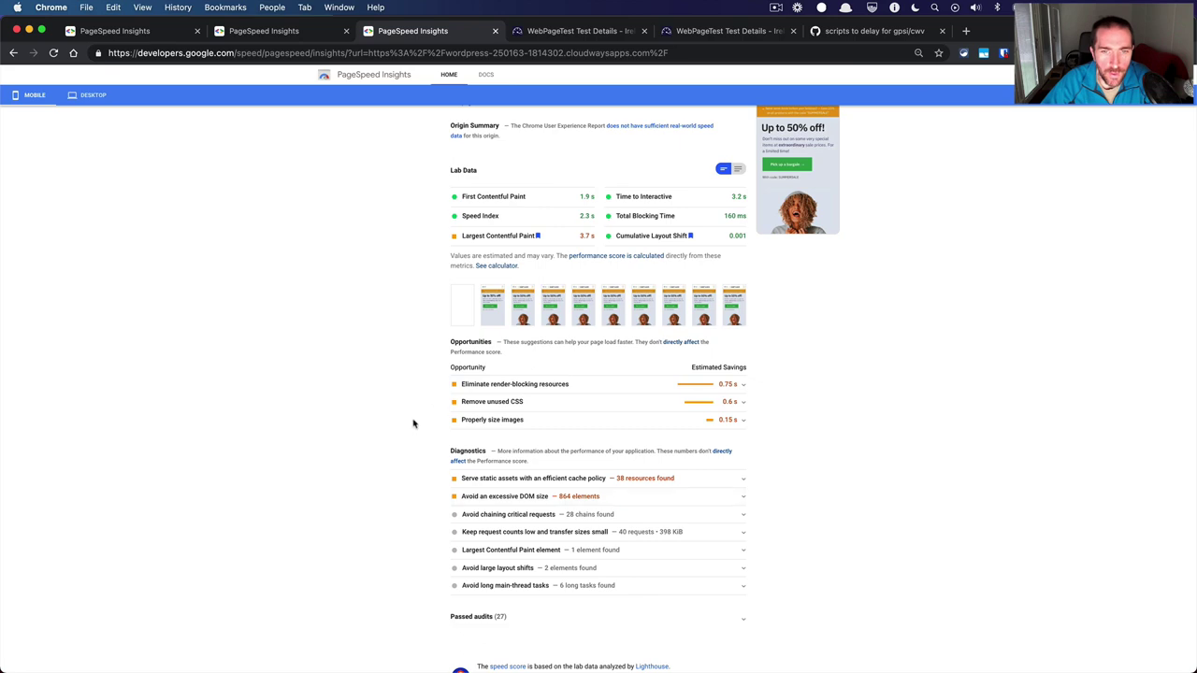
Copy the store homepage's address and load it in an incognito window.
key(super+shift+n)
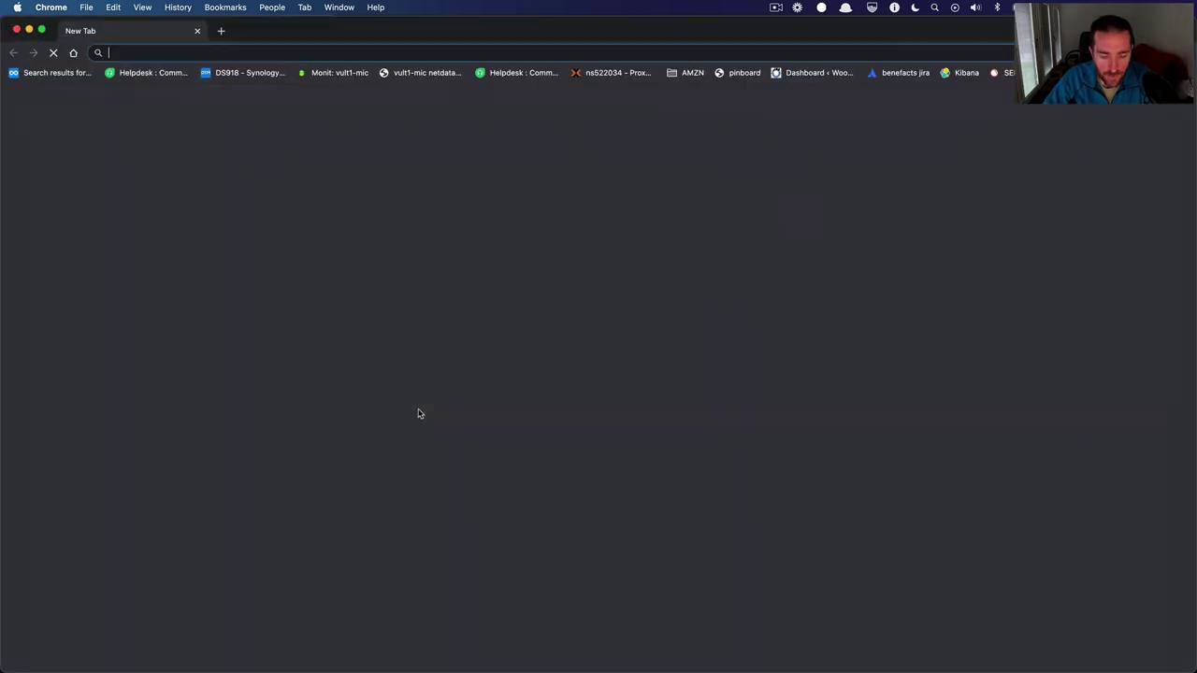
key(super+w)
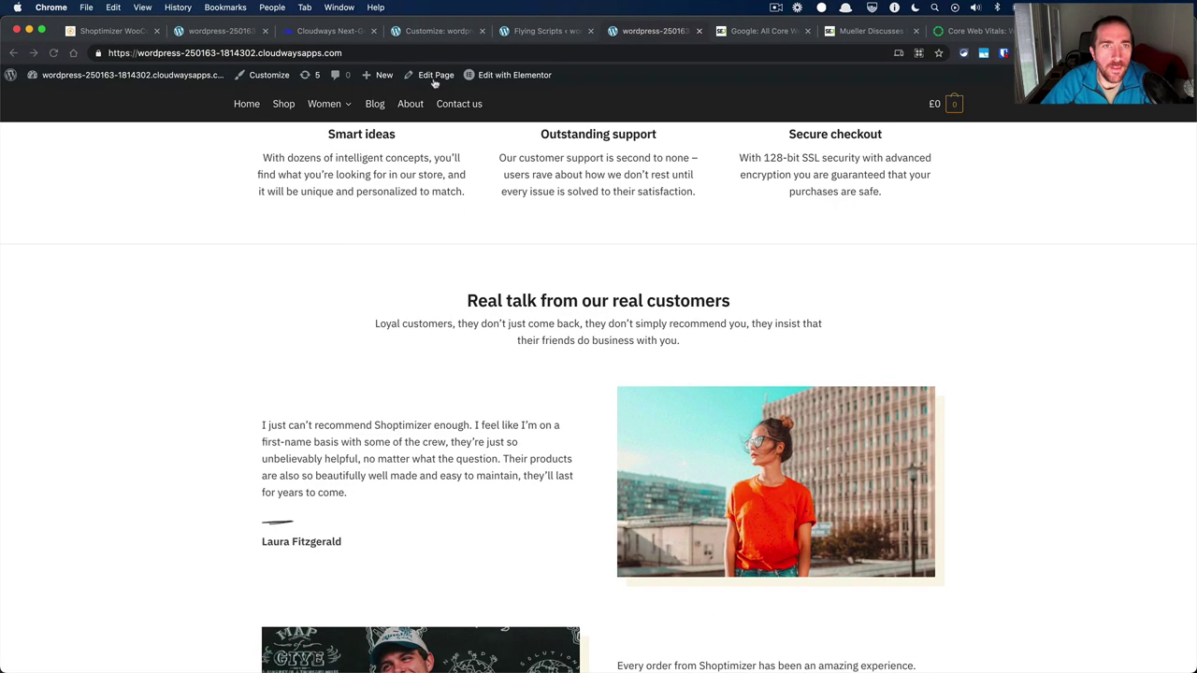
click(427, 52)
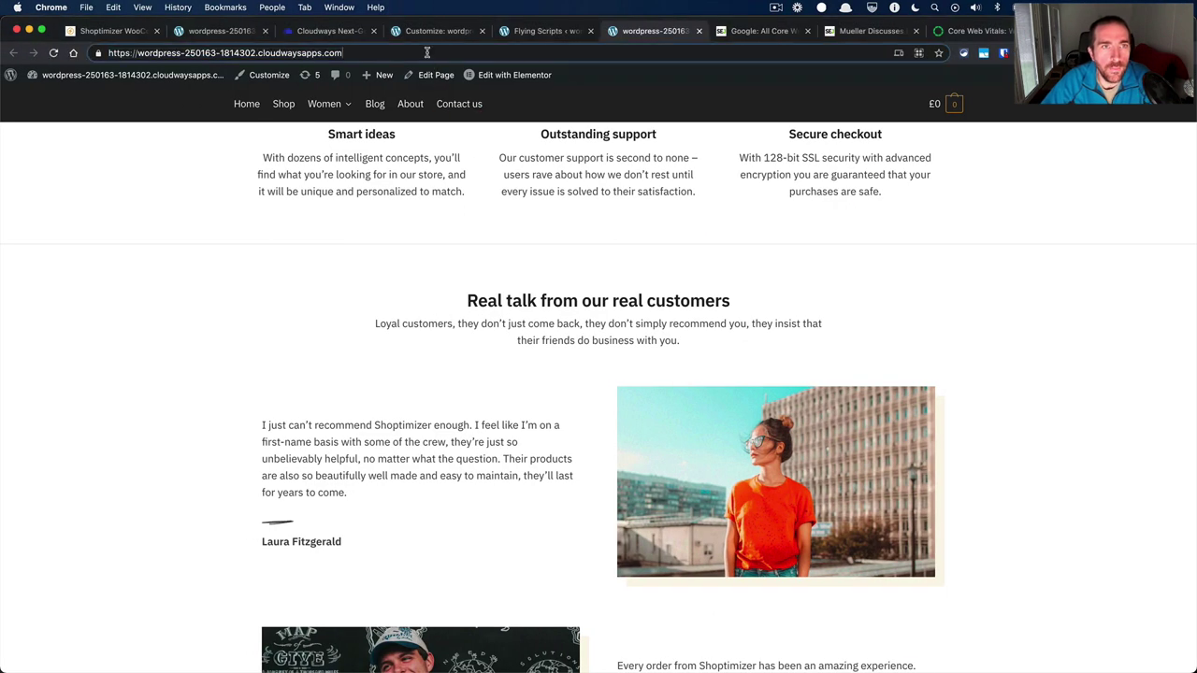
key(super+l)
key(super+c)
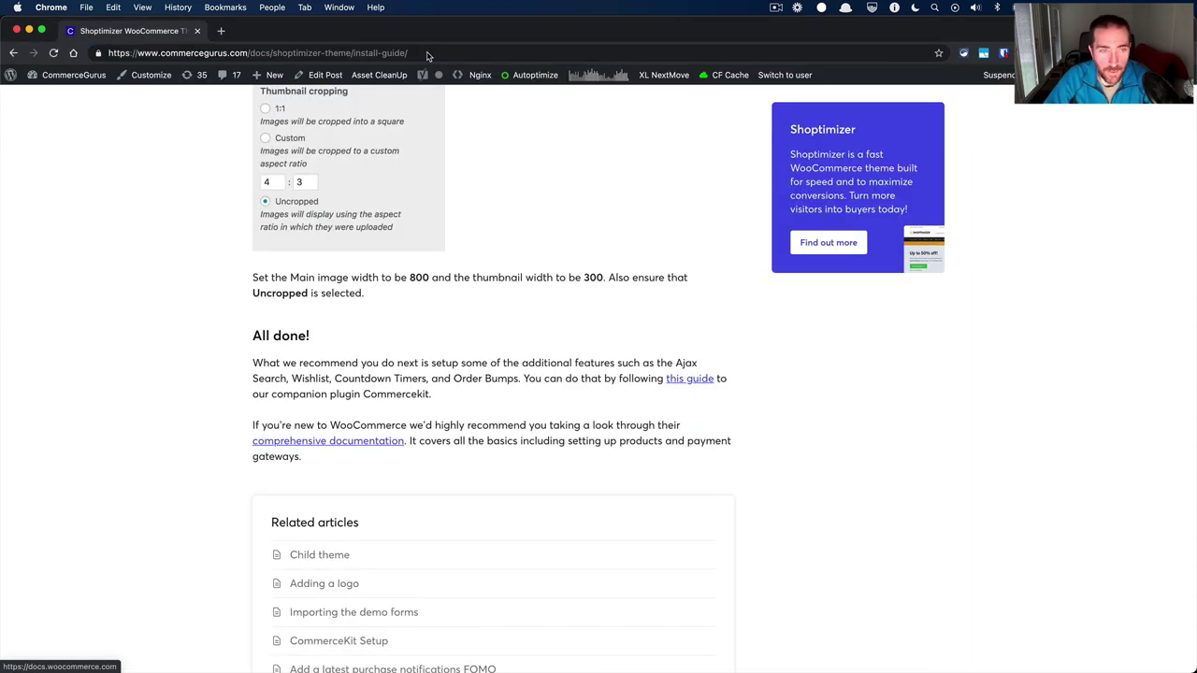
key(super+shift+n)
key(super+v)
key(Return)
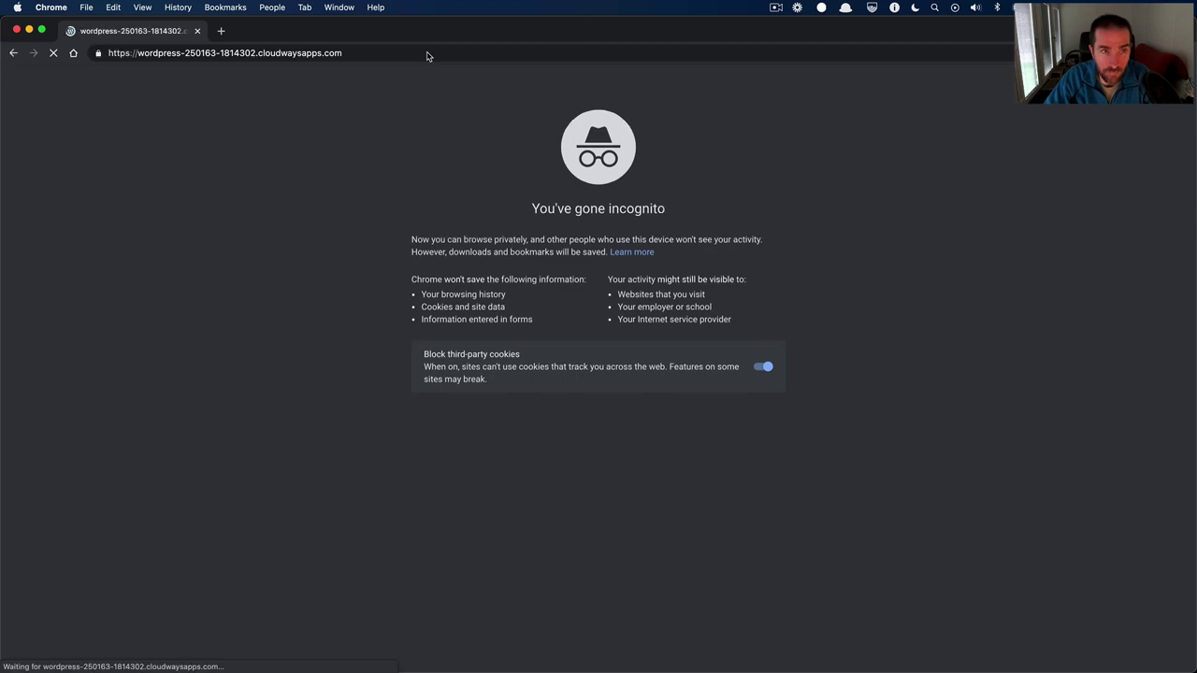
Inspect the homepage's network requests in the developer tools with all request types shown, and reload the page.
key(super+alt+i)
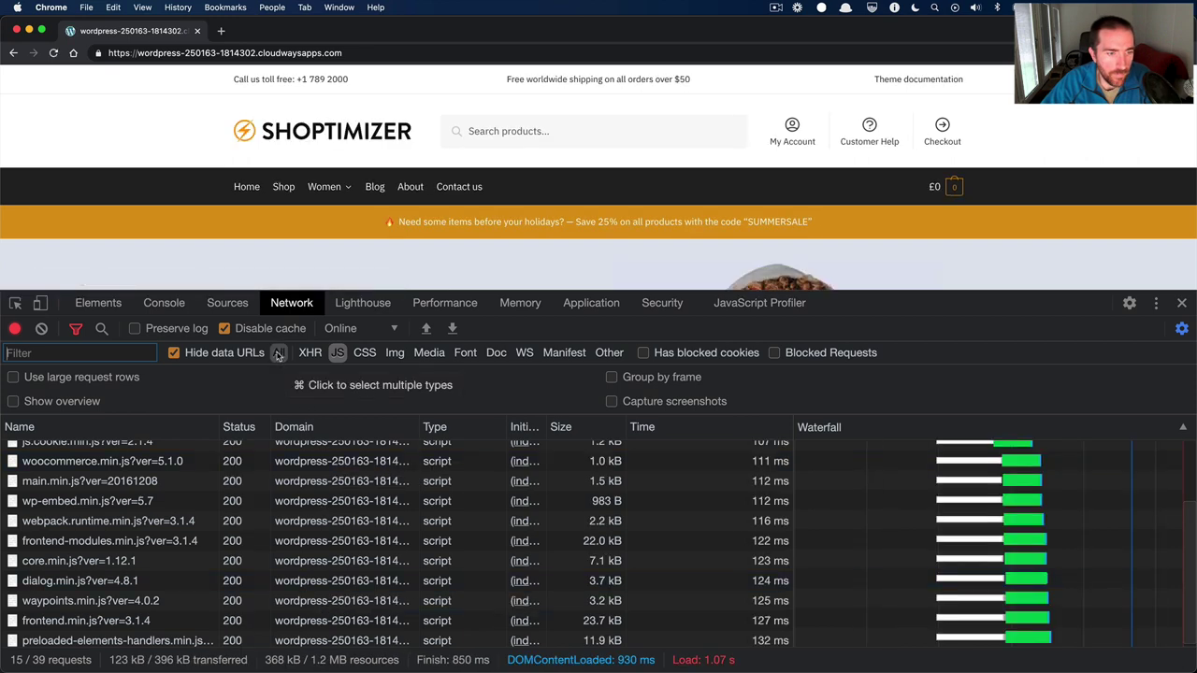
click(277, 354)
key(super+r)
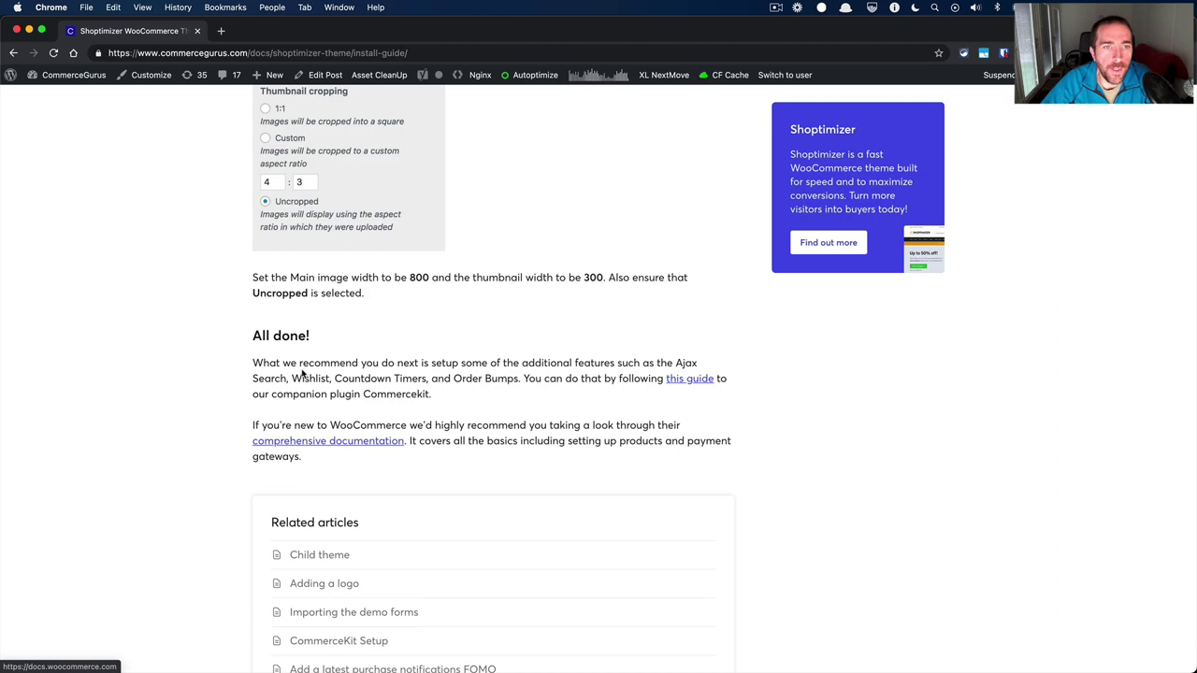
Return to the mobile PageSpeed Insights report and analyze the store's homepage again.
key(ctrl+Right)
scroll(312, 370, up, 5)
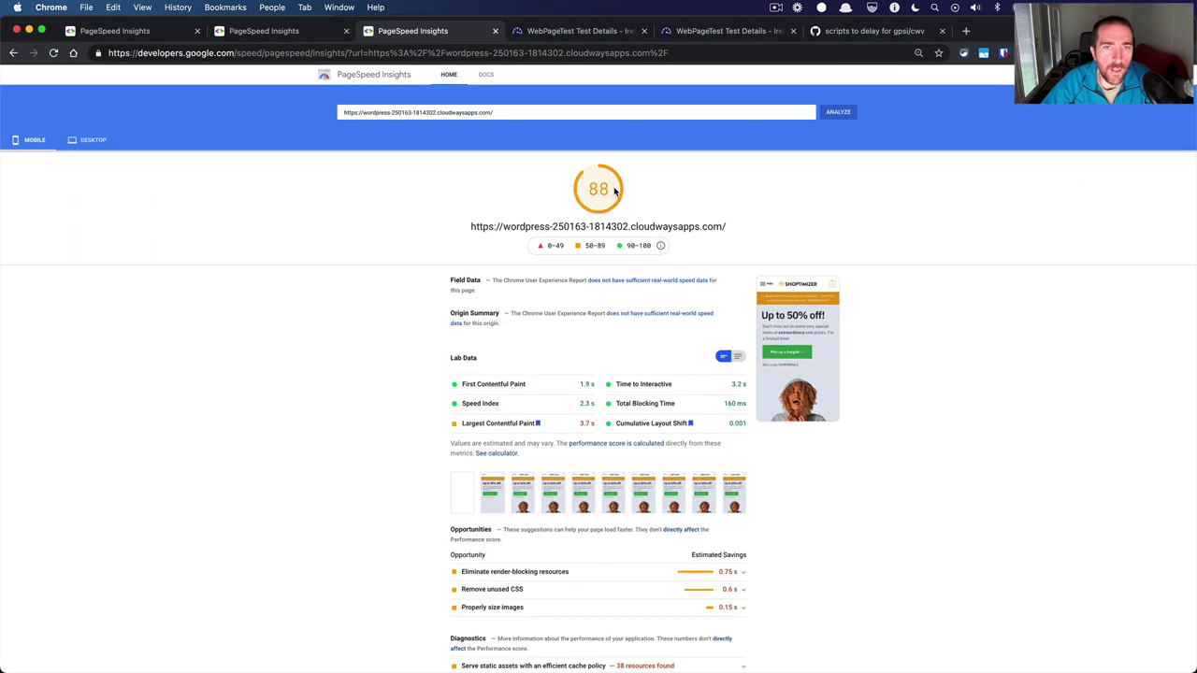
click(845, 110)
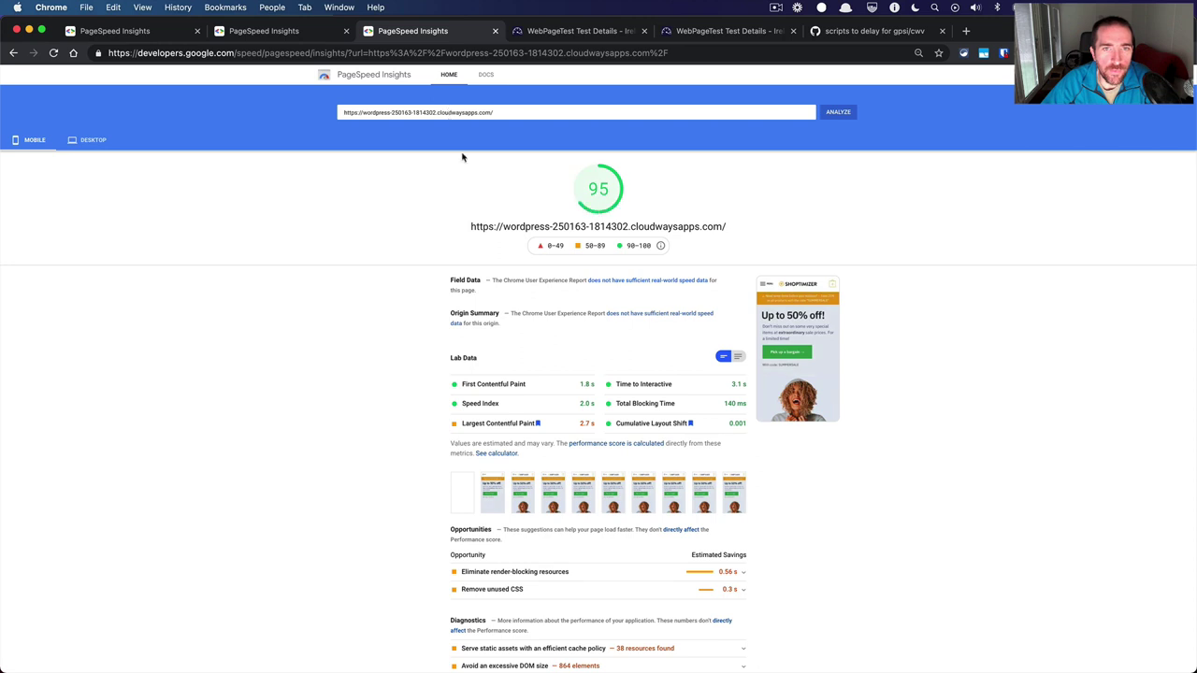
Review the refreshed report's score, lab data, opportunities, diagnostics and analysis time.
scroll(459, 238, down, 3)
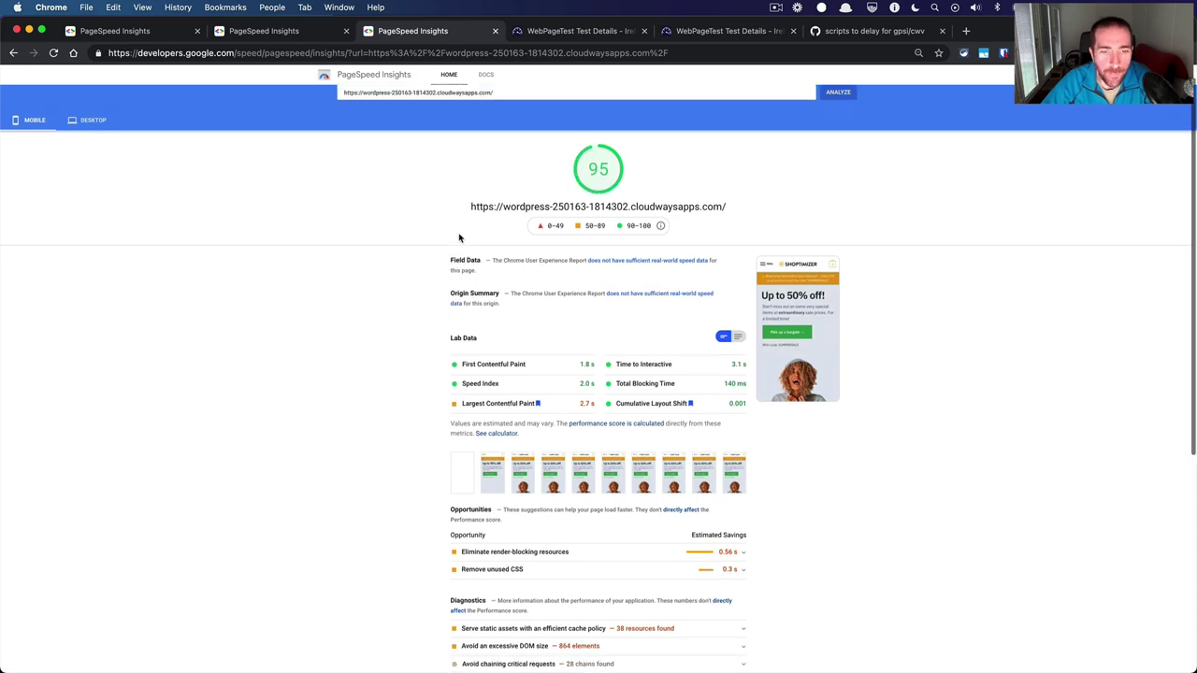
scroll(459, 237, down, 1)
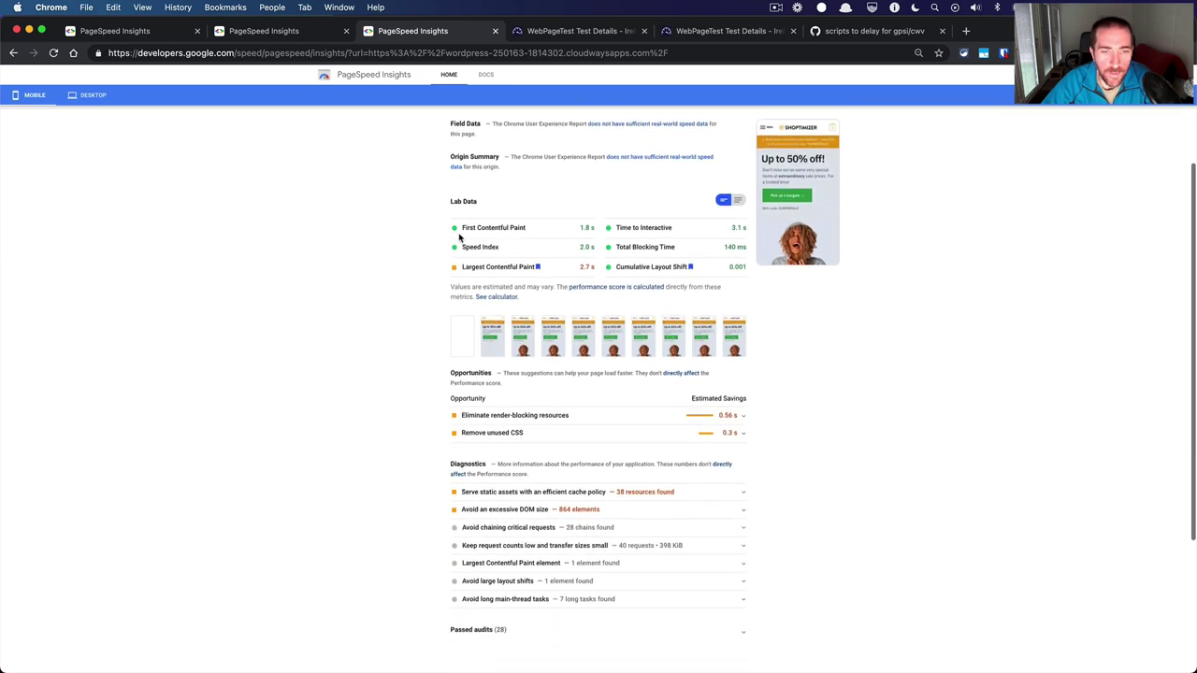
scroll(388, 363, down, 2)
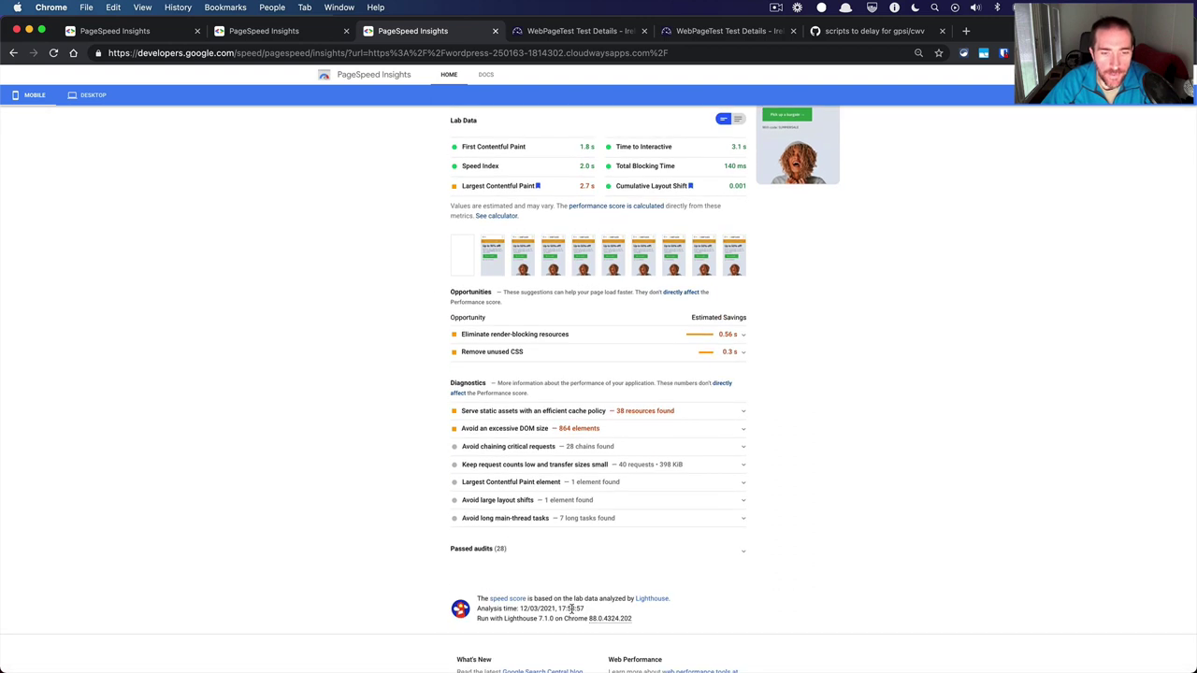
scroll(565, 540, up, 5)
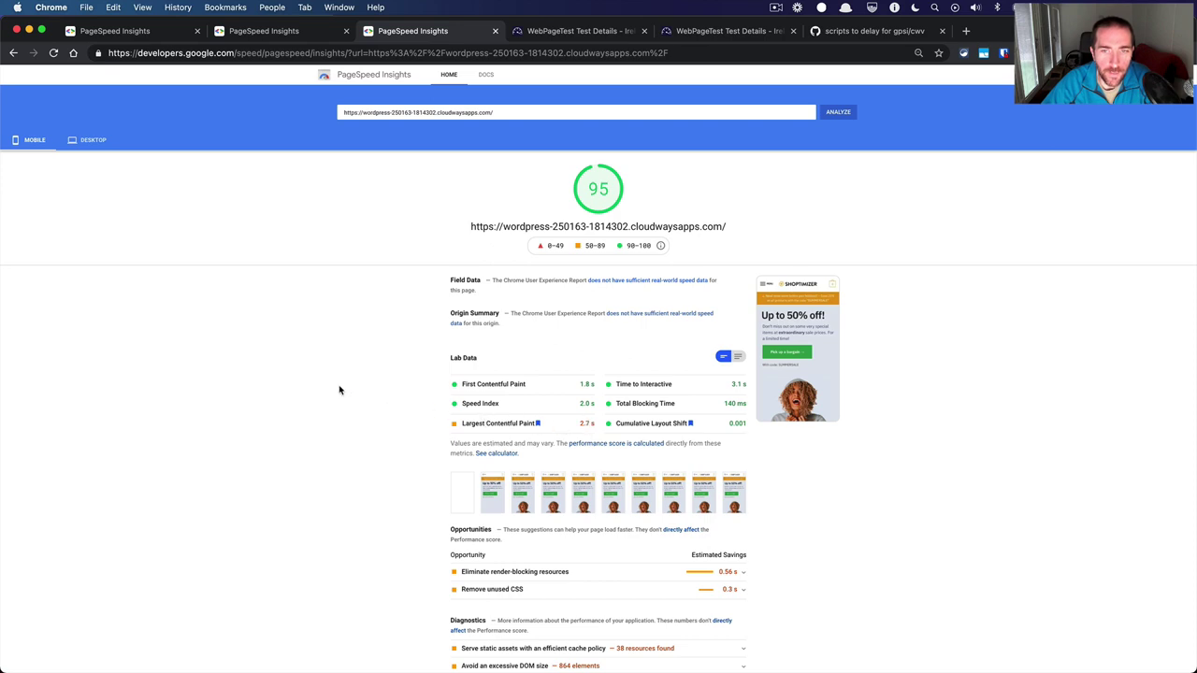
Go back to the store's WordPress admin and open the page for adding new plugins.
key(ctrl+Left)
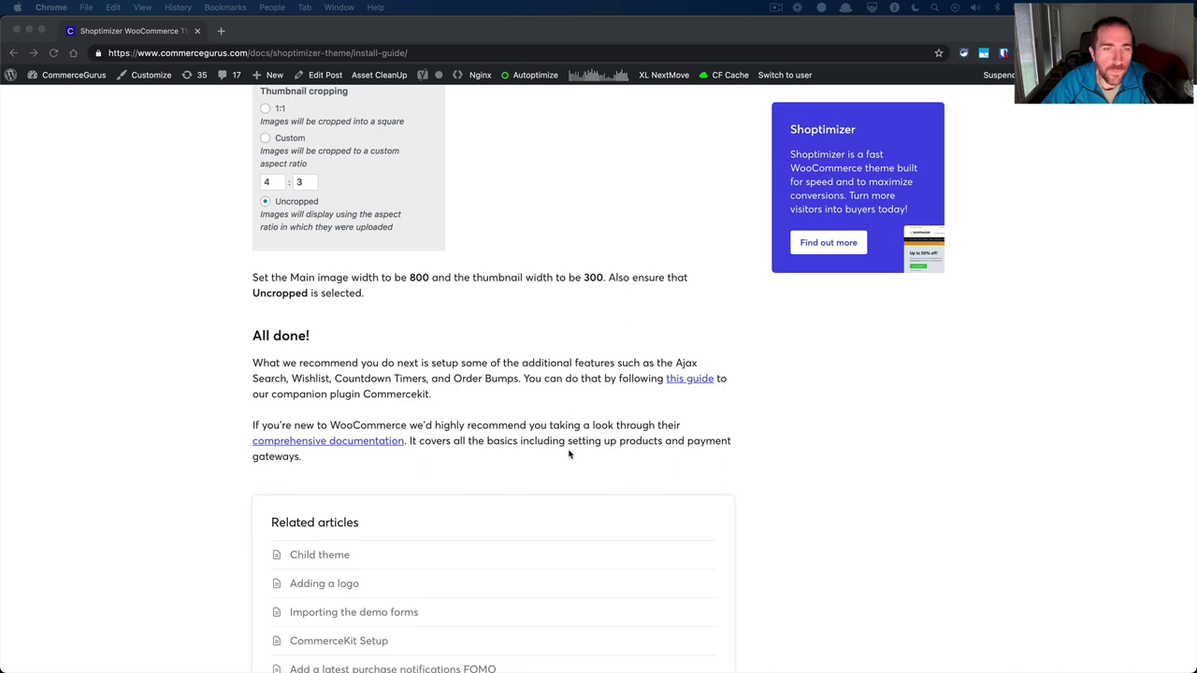
key(super+grave)
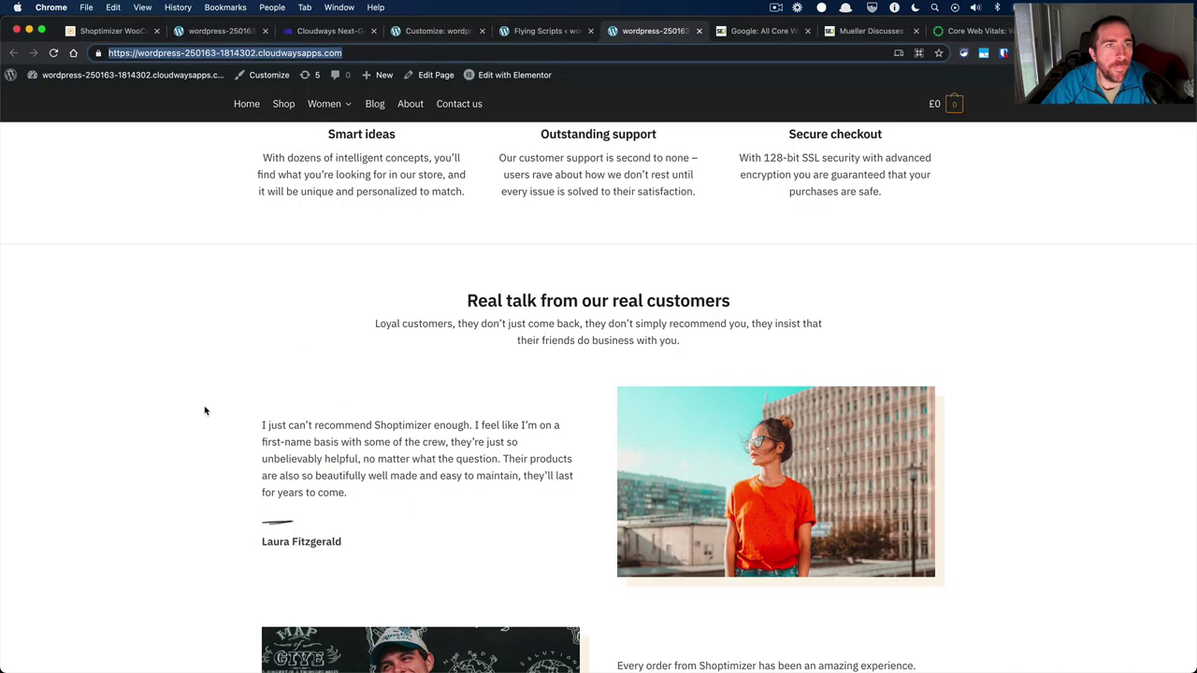
click(541, 31)
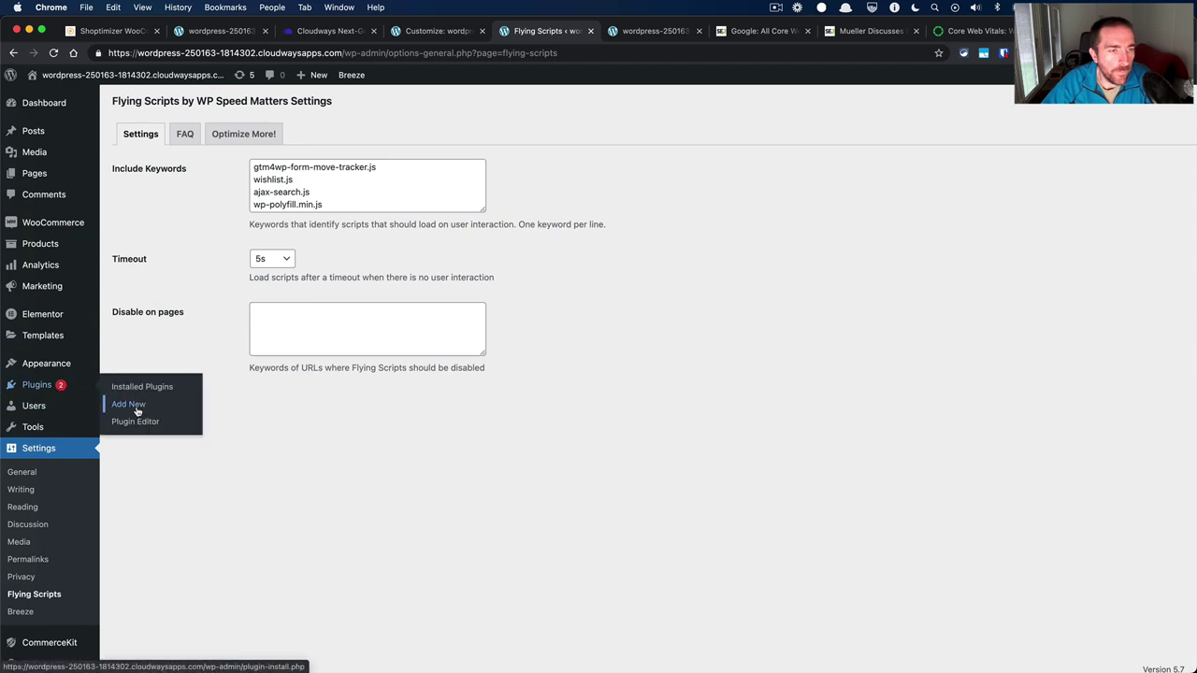
click(111, 405)
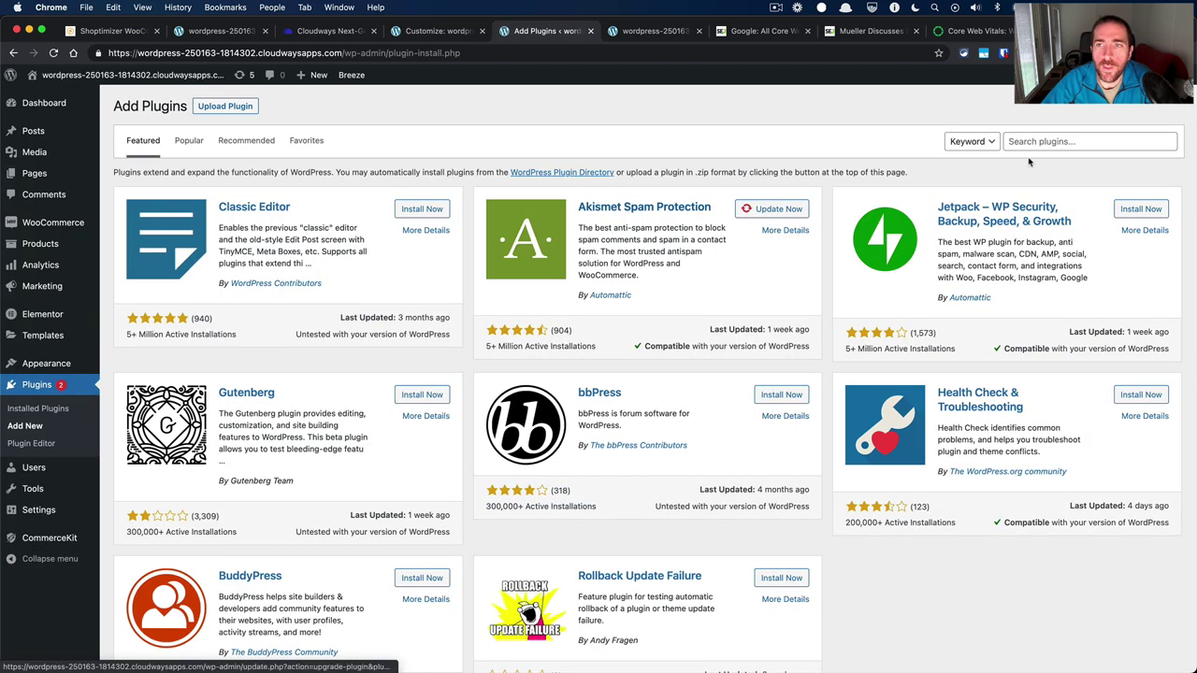
Search the plugins for "asset cleanup", then install and activate Asset CleanUp: Page Speed Booster.
click(1041, 141)
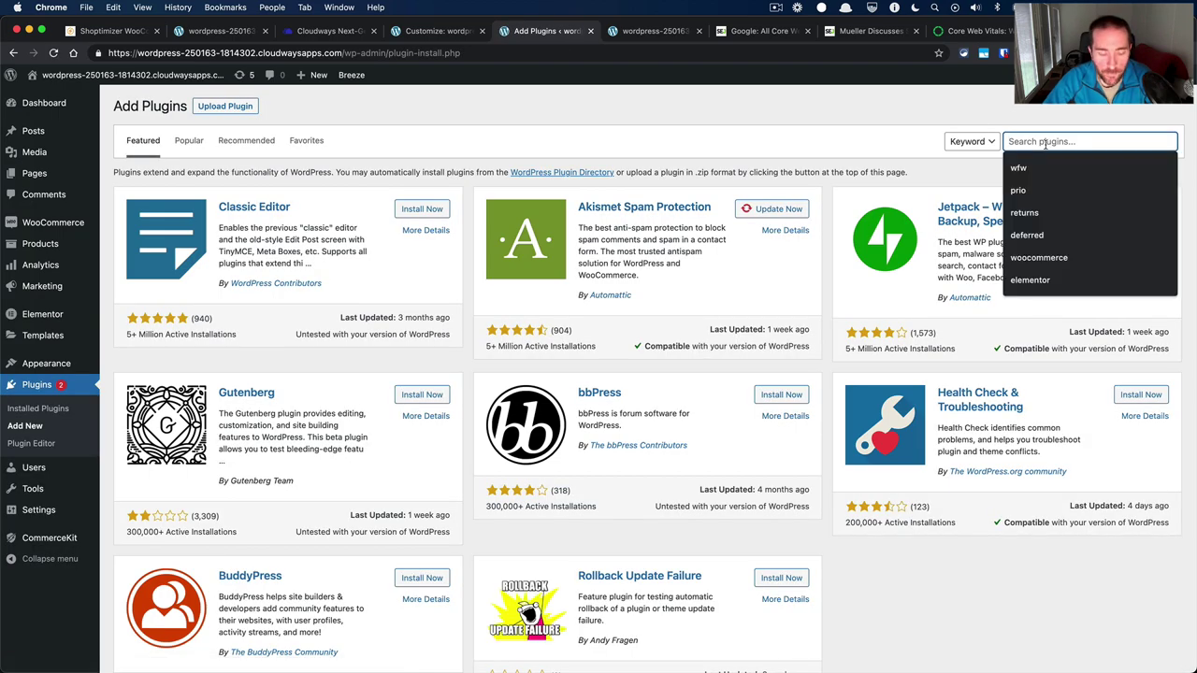
text(asse)
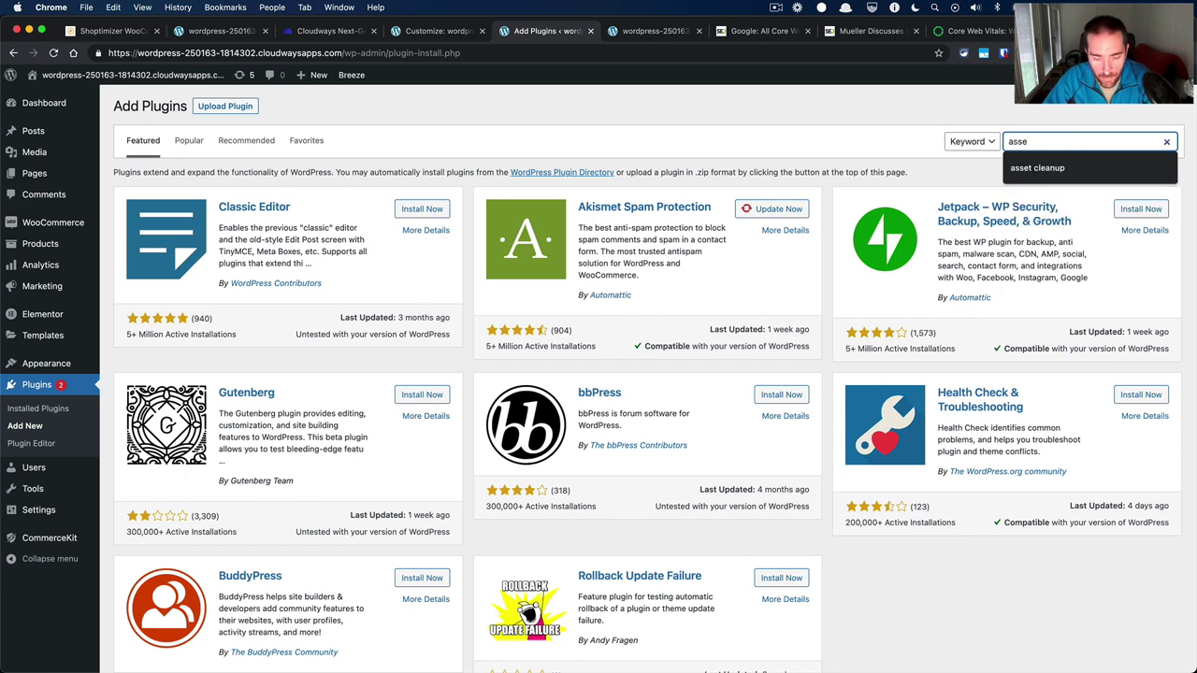
text(t clean)
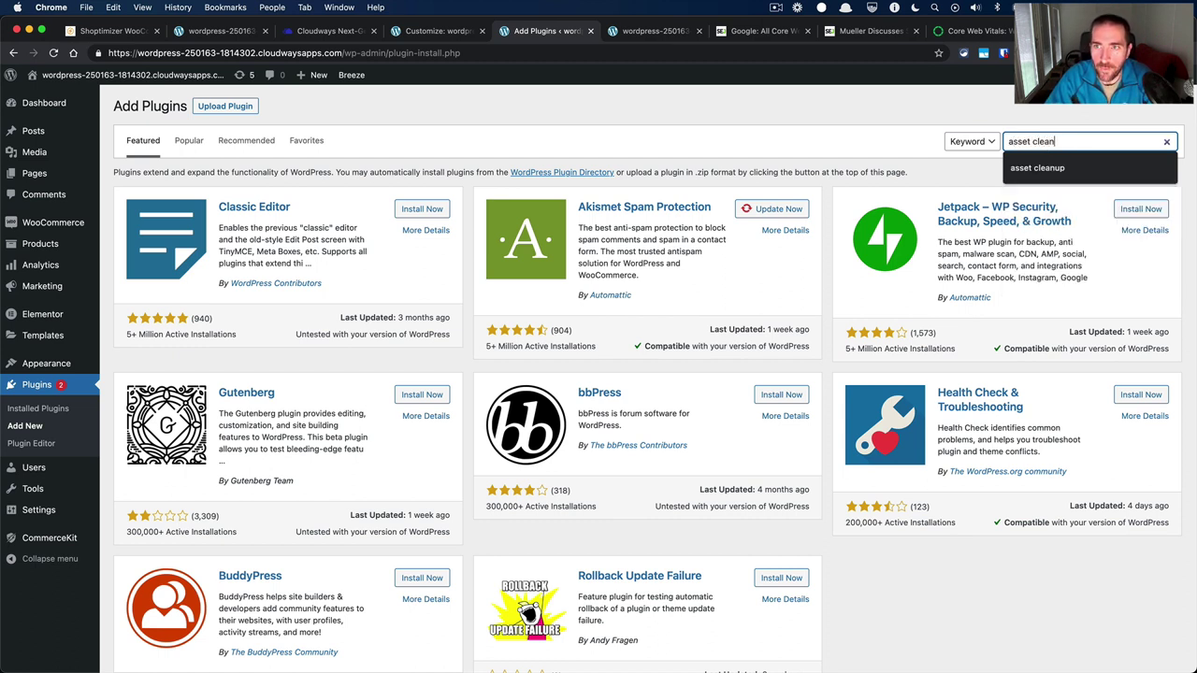
text(up)
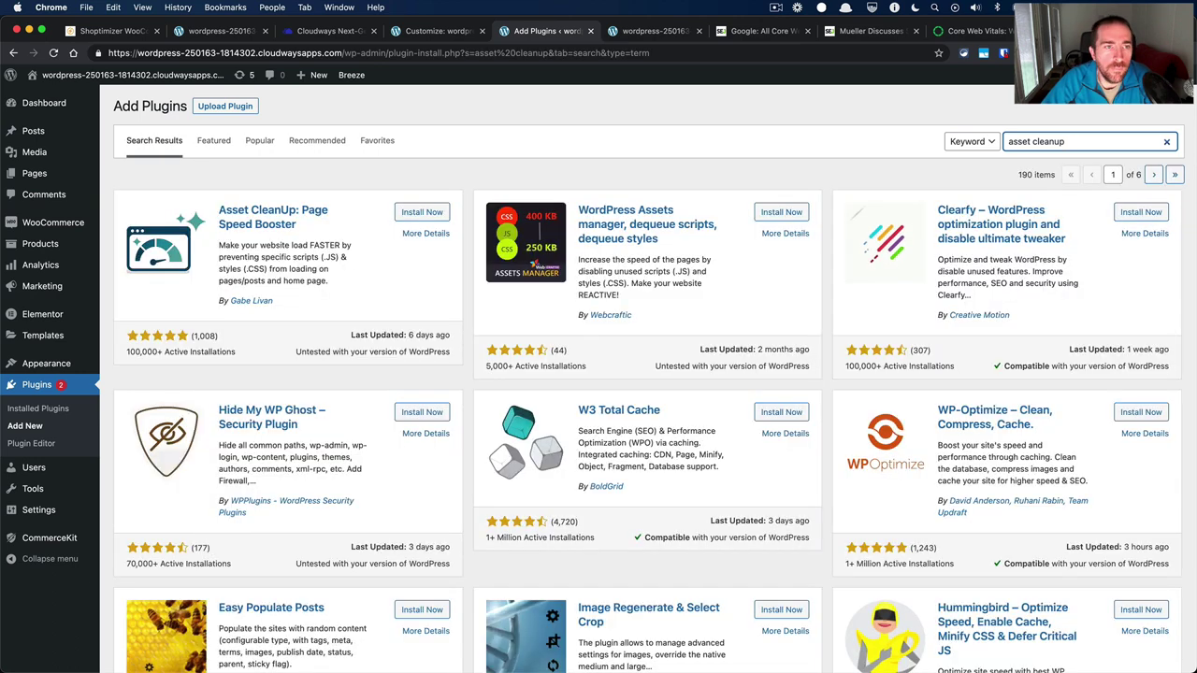
click(430, 215)
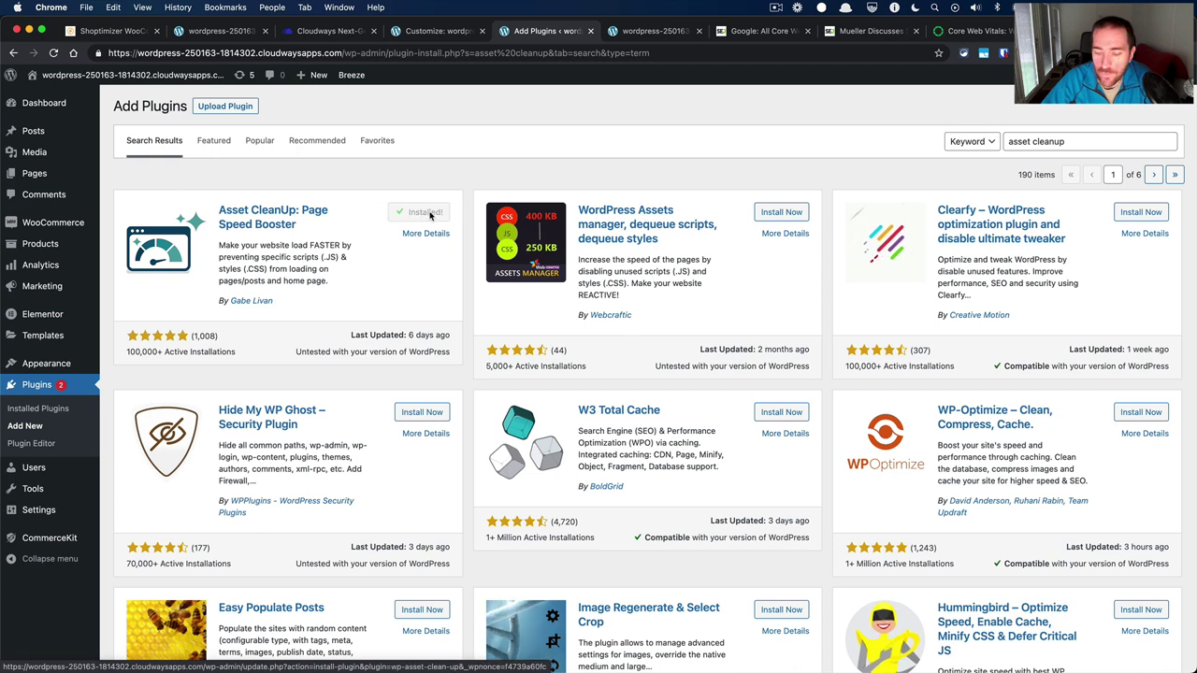
click(429, 215)
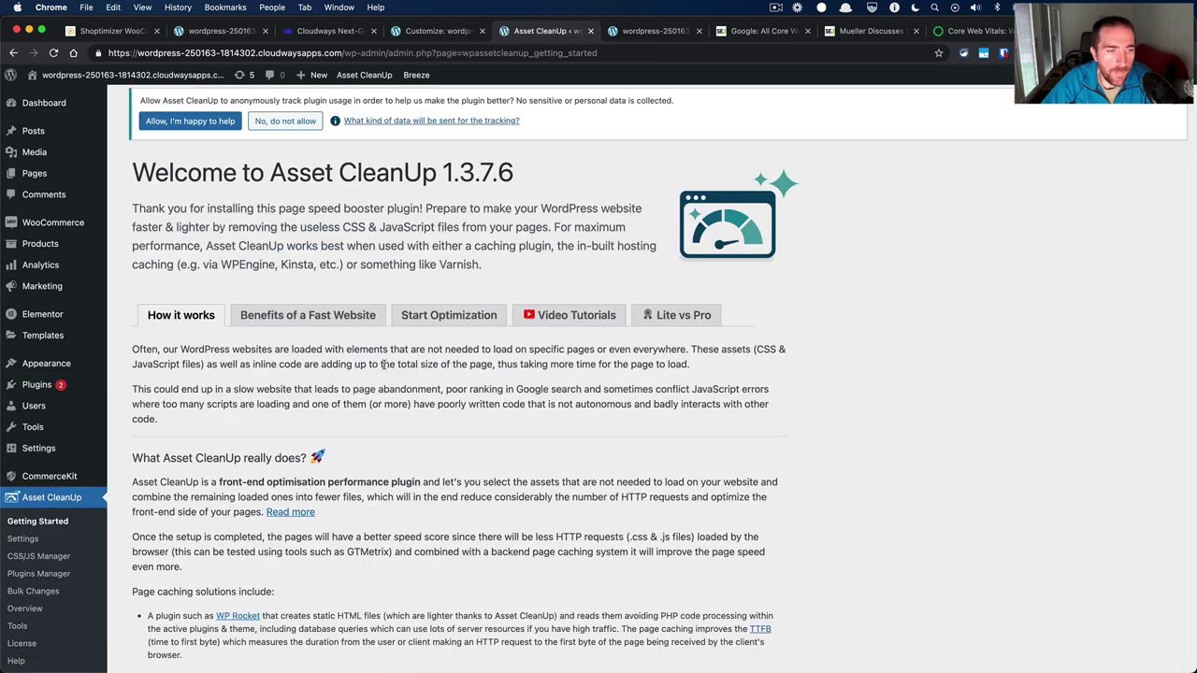
Read through Asset CleanUp's Getting Started page and check which sections the plugin offers.
scroll(382, 365, down, 5)
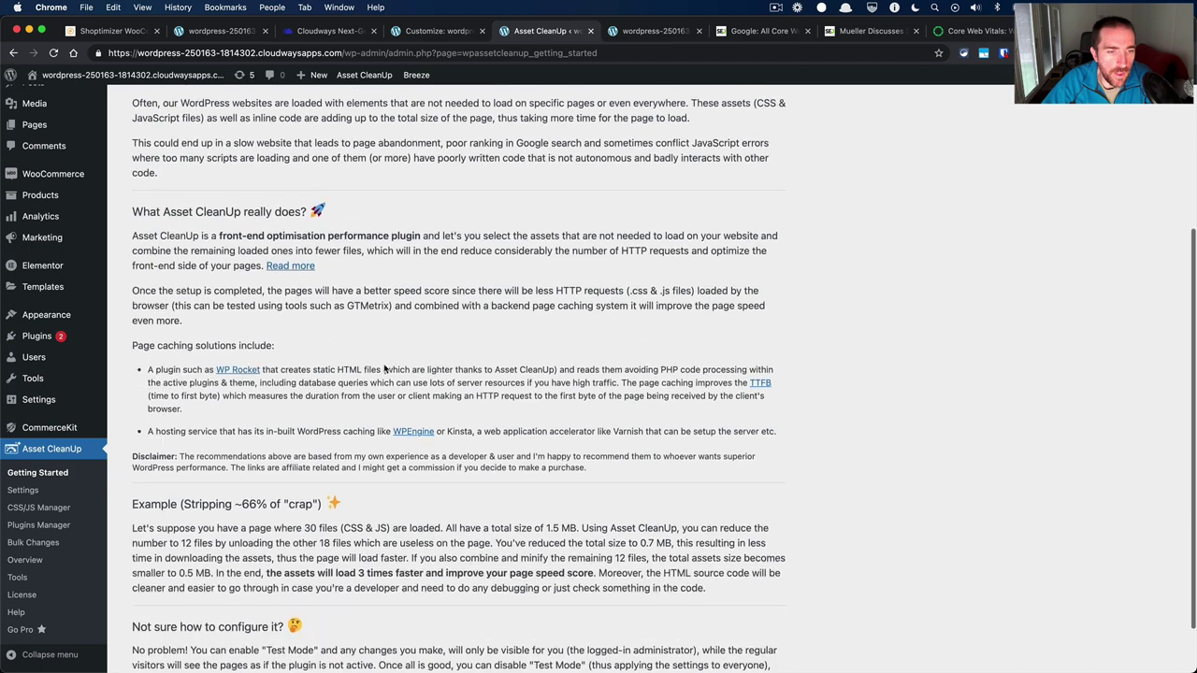
scroll(384, 369, down, 1)
scroll(383, 369, down, 1)
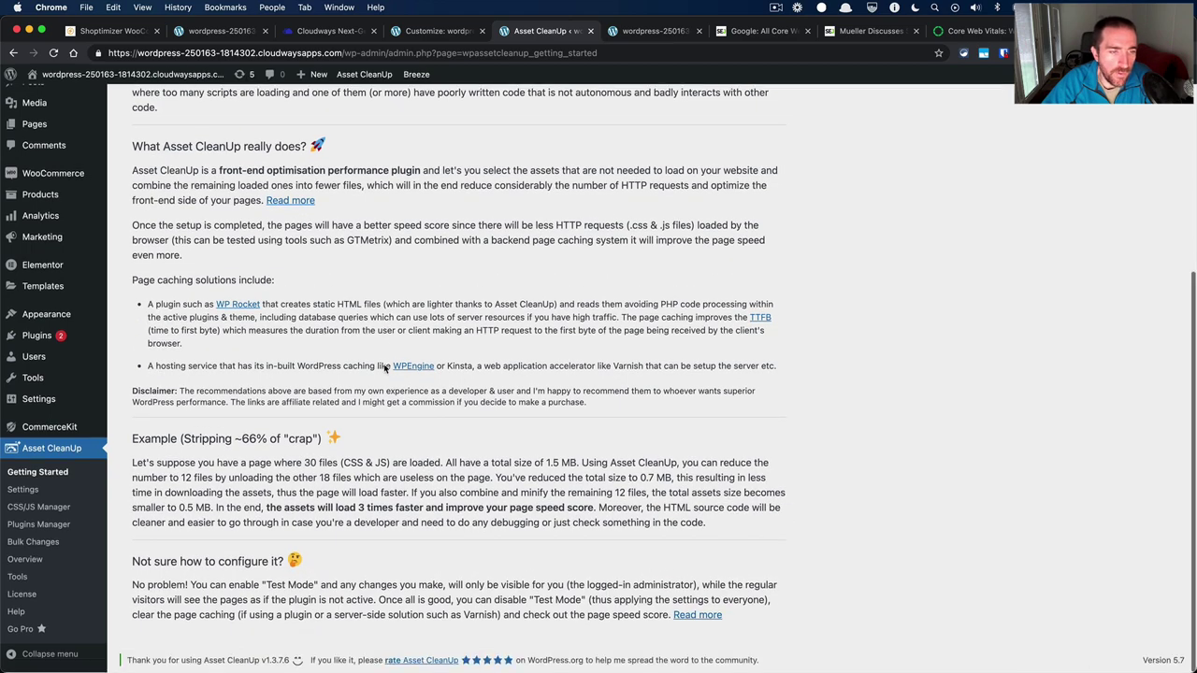
scroll(308, 384, up, 6)
scroll(251, 395, down, 2)
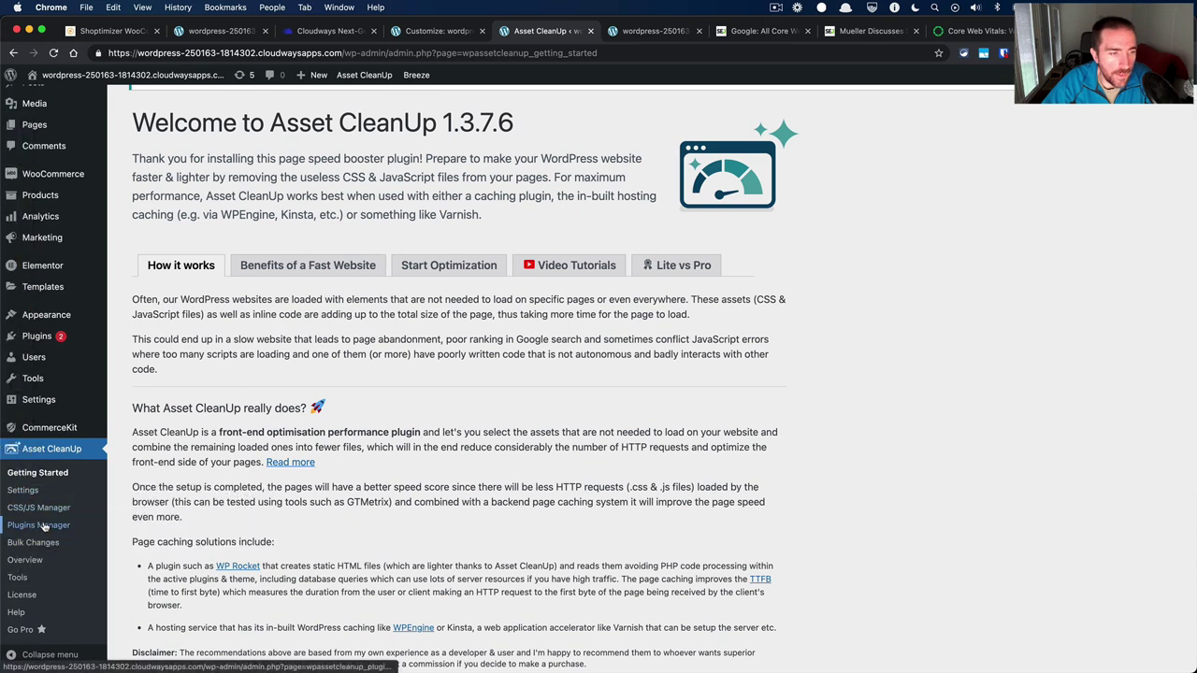
scroll(449, 187, up, 2)
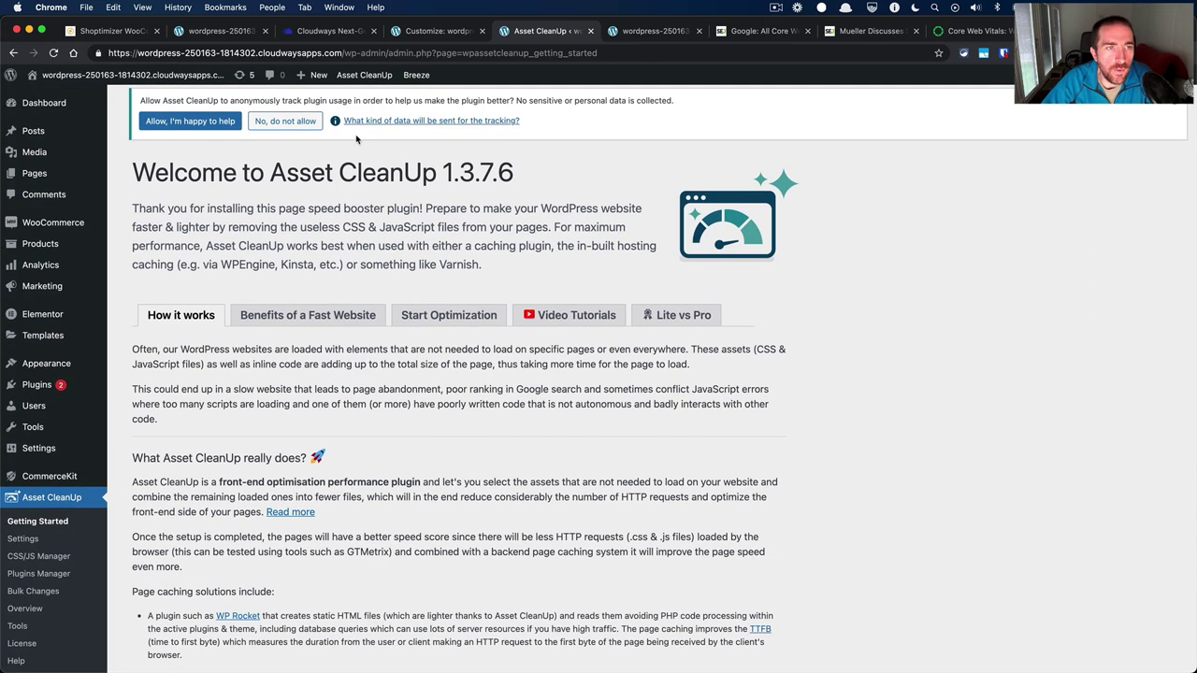
Switch to the store's homepage, open it in the WordPress page editor and dismiss the block editor welcome guide.
click(665, 30)
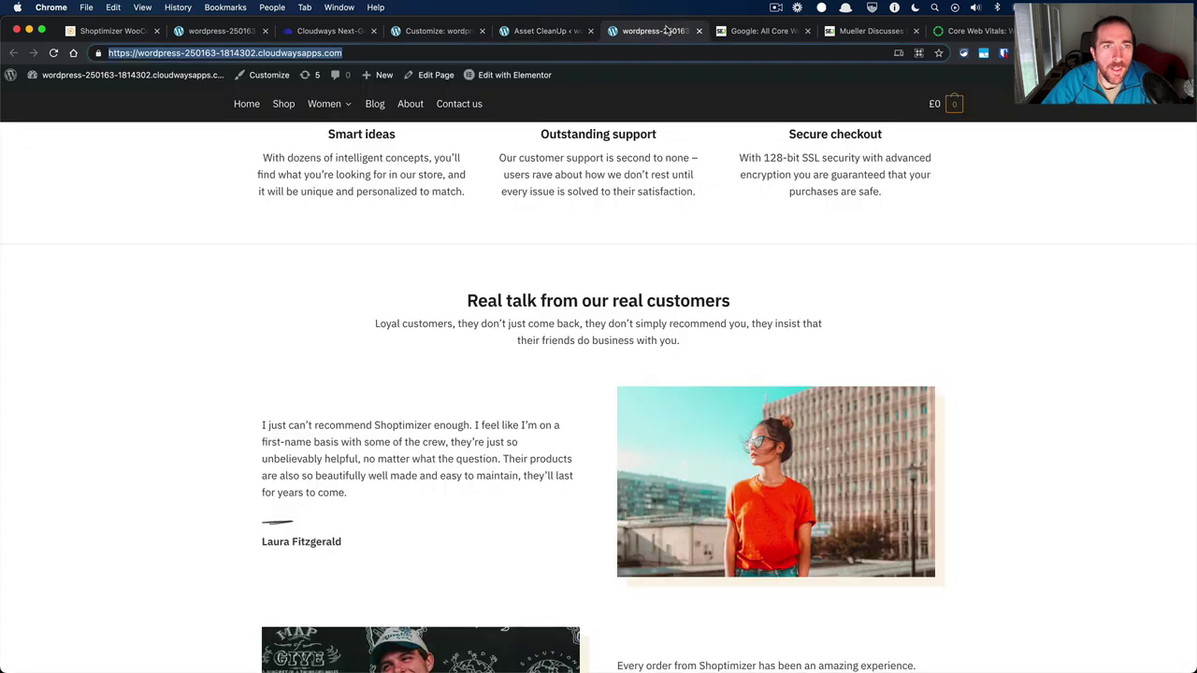
click(435, 82)
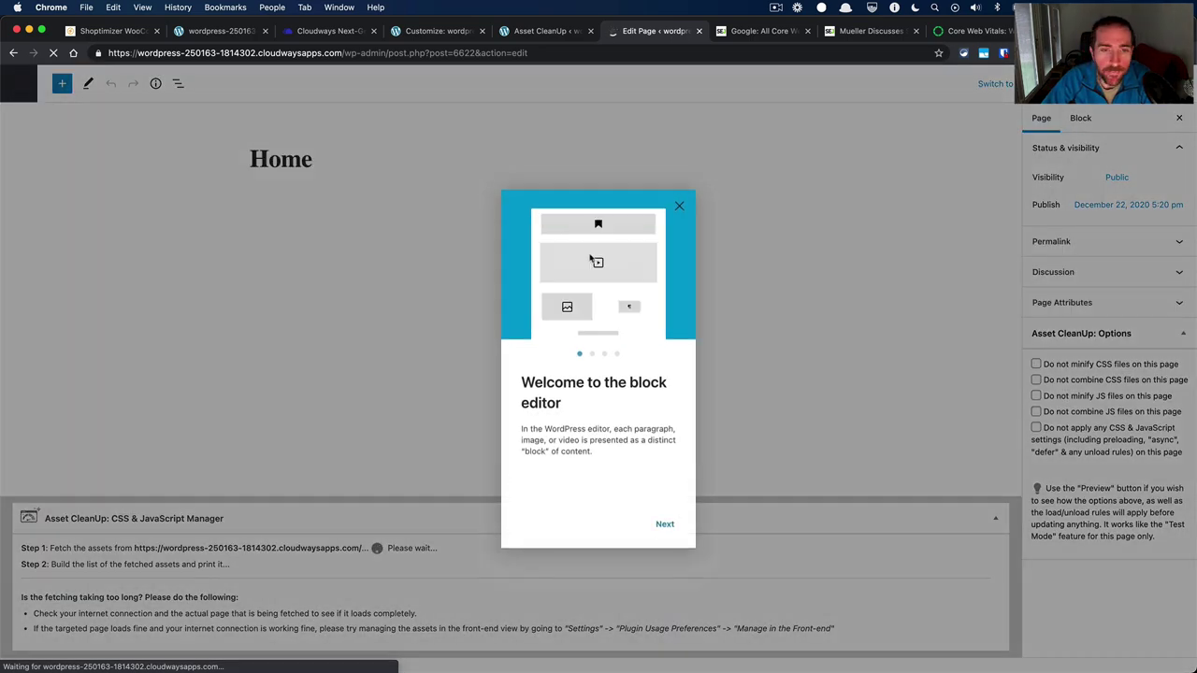
click(679, 205)
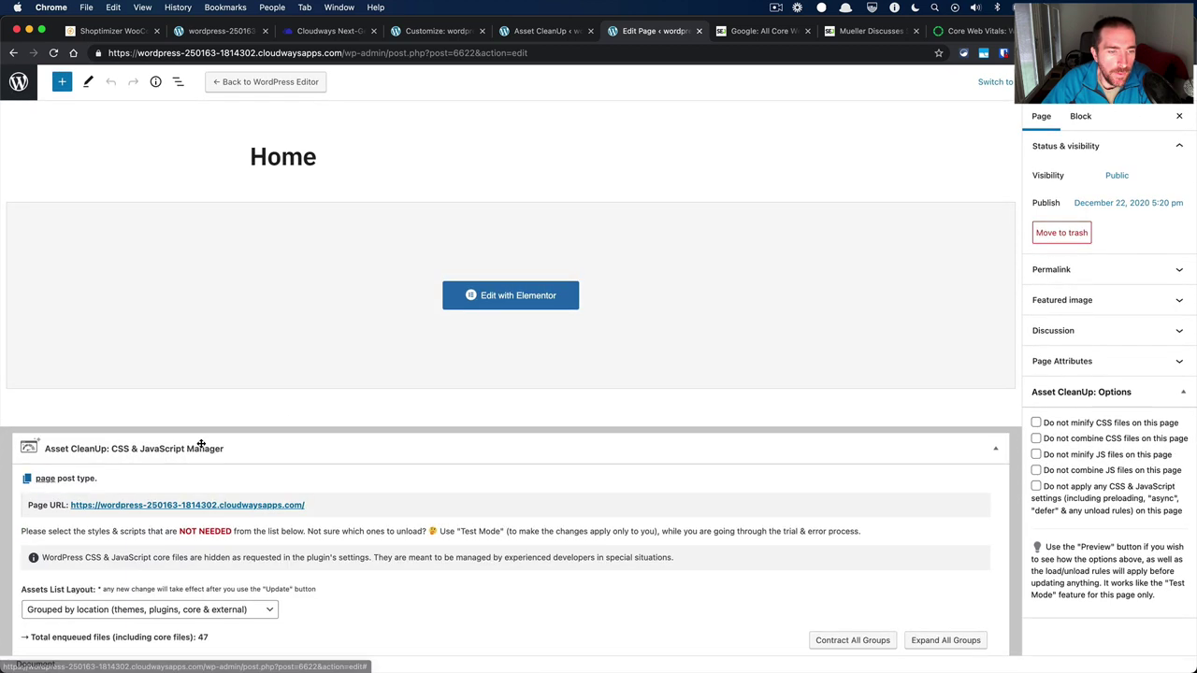
Skim Asset CleanUp's CSS & JavaScript Manager for the Home page to see how the loaded files are grouped.
scroll(187, 454, down, 4)
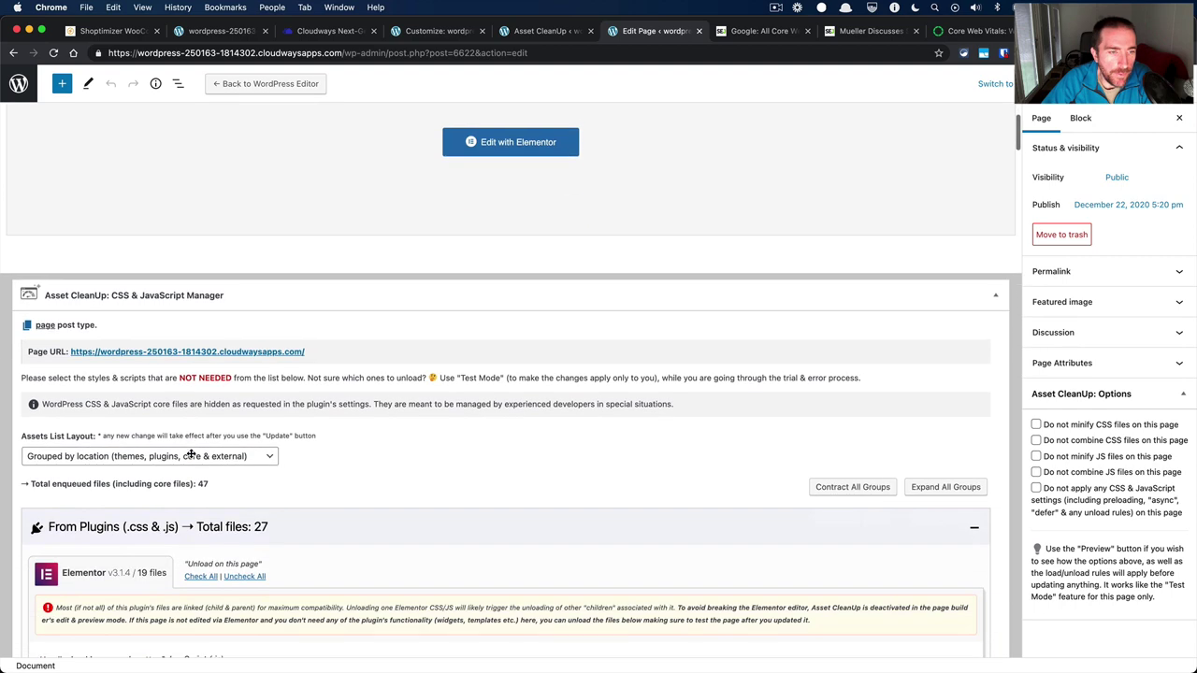
scroll(225, 428, down, 5)
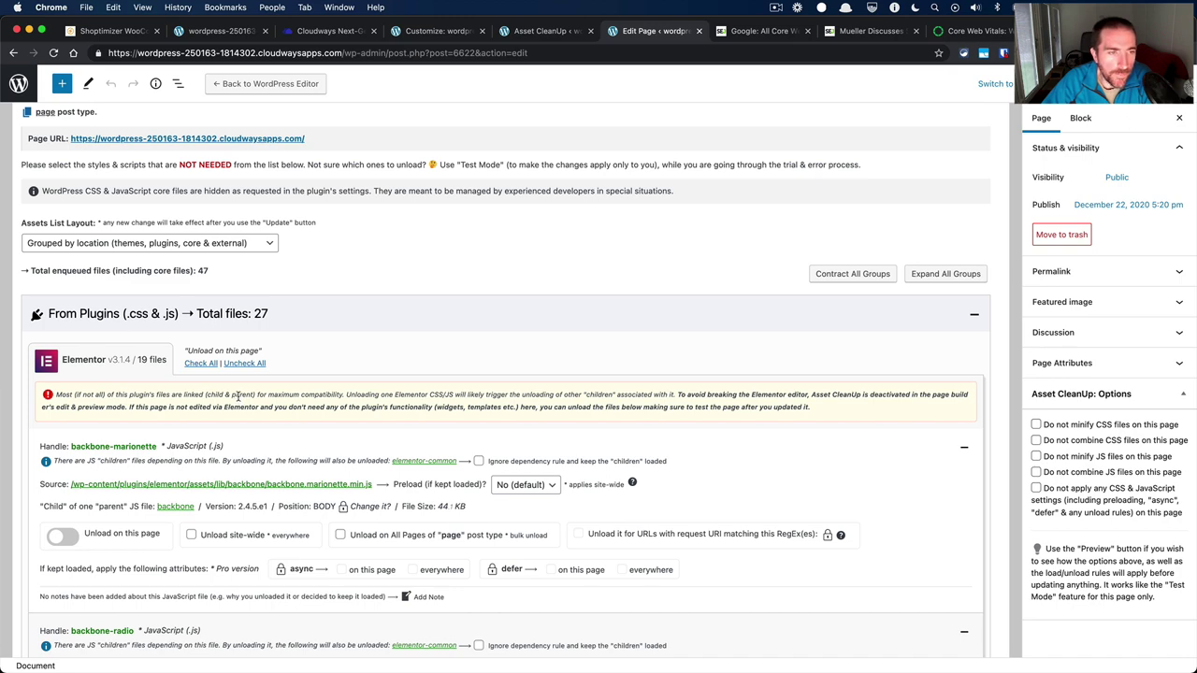
scroll(238, 397, down, 15)
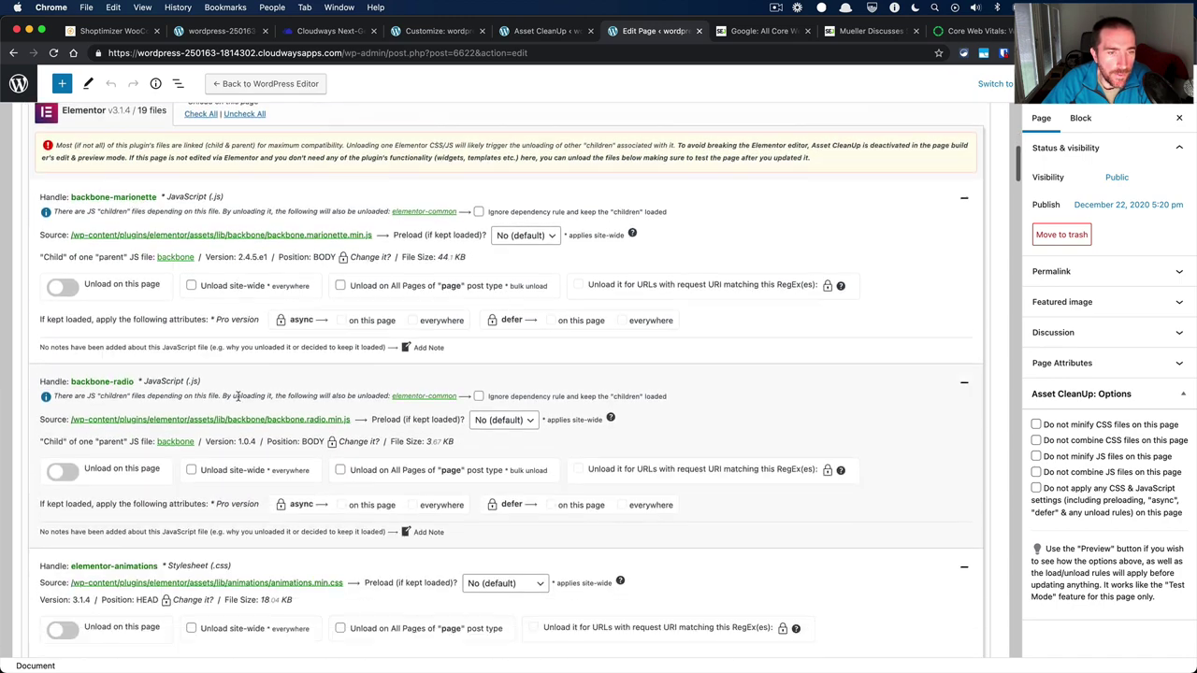
scroll(237, 400, down, 15)
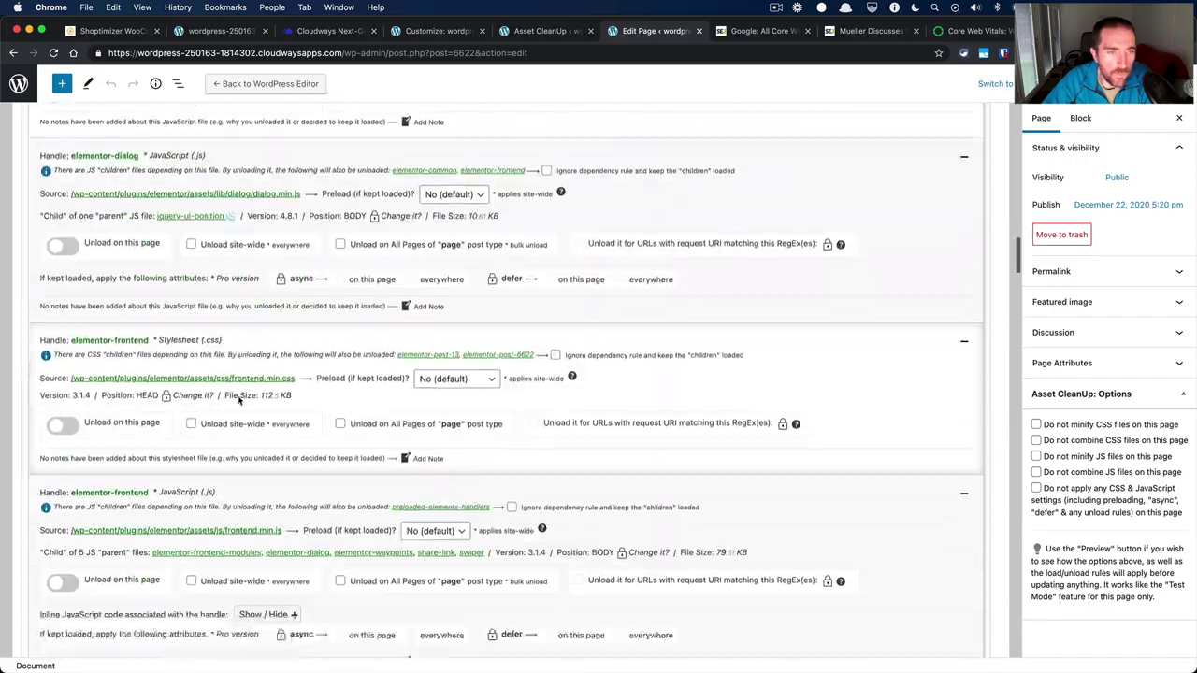
scroll(237, 400, down, 3)
scroll(237, 400, up, 10)
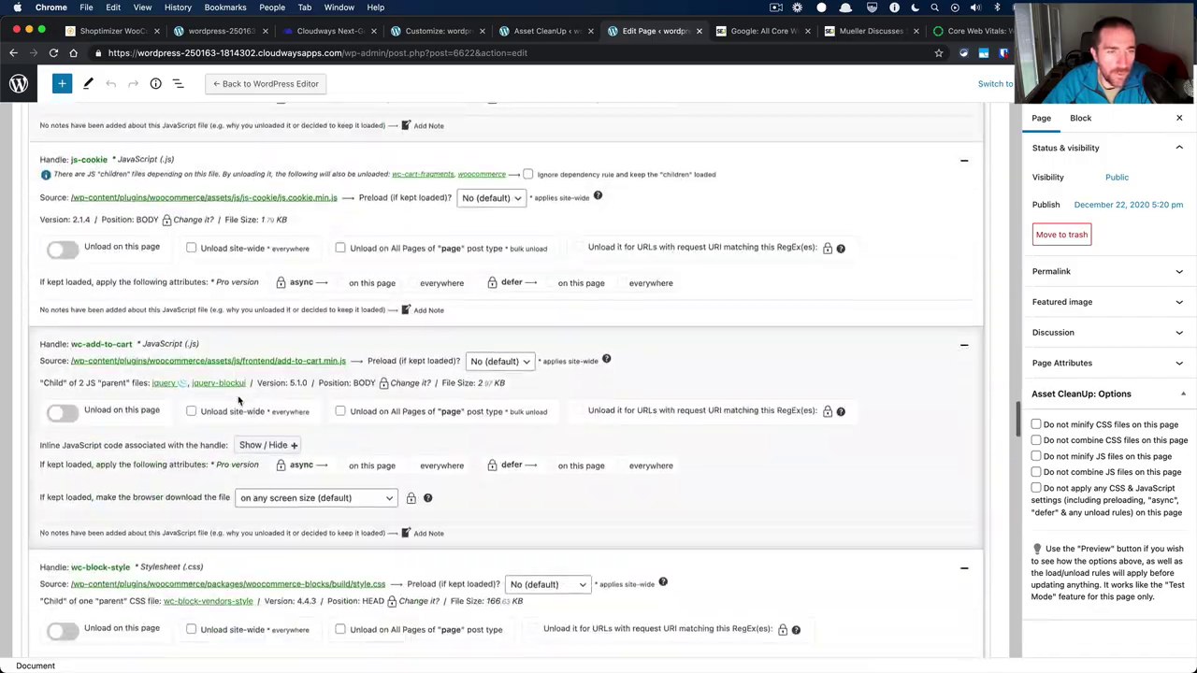
scroll(237, 401, up, 20)
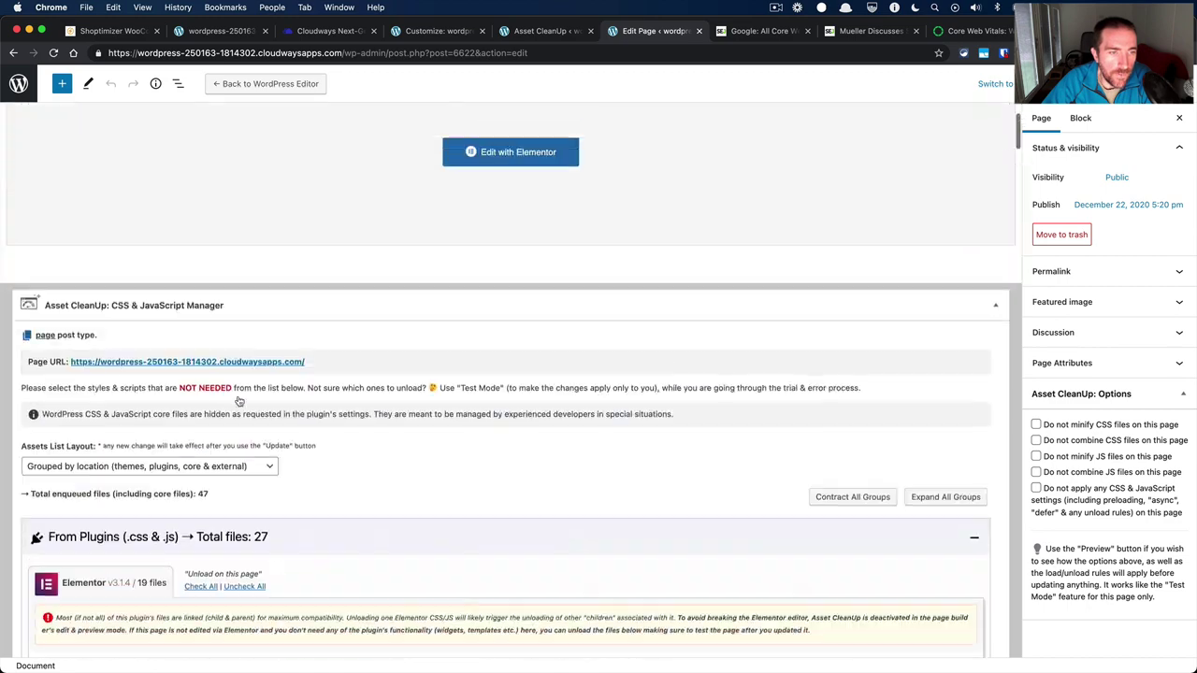
scroll(237, 397, down, 4)
scroll(237, 396, down, 5)
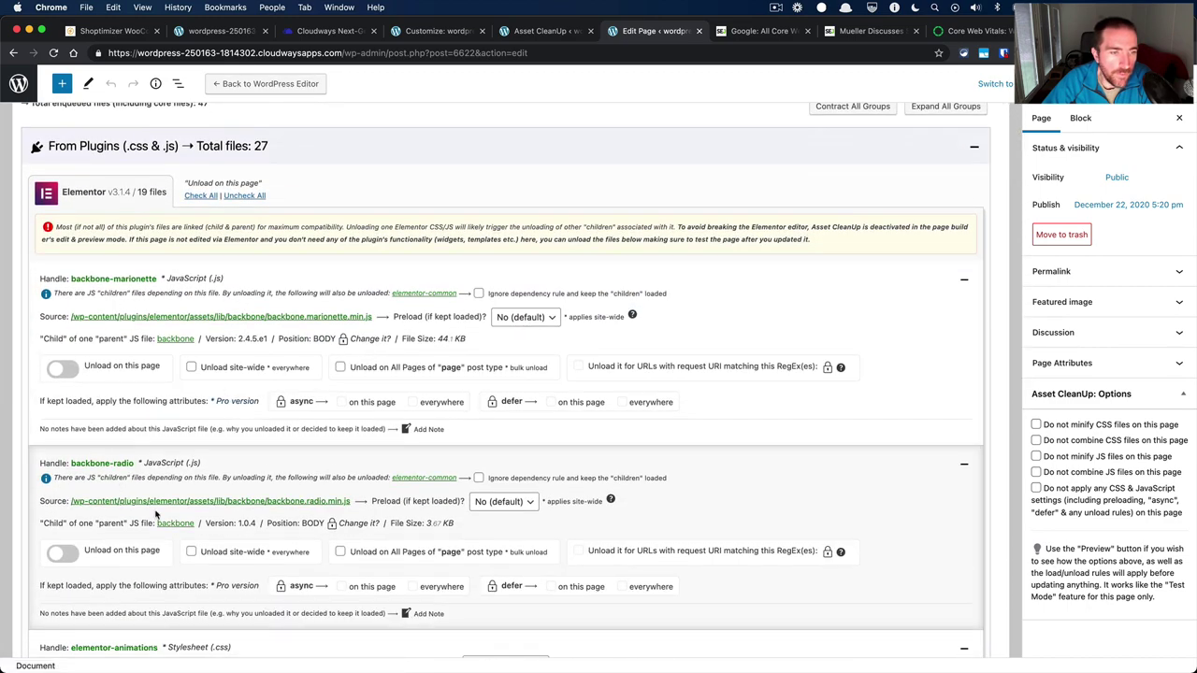
Examine the Elementor scripts and stylesheets in the asset list, checking their file sizes and unload options.
scroll(156, 514, down, 4)
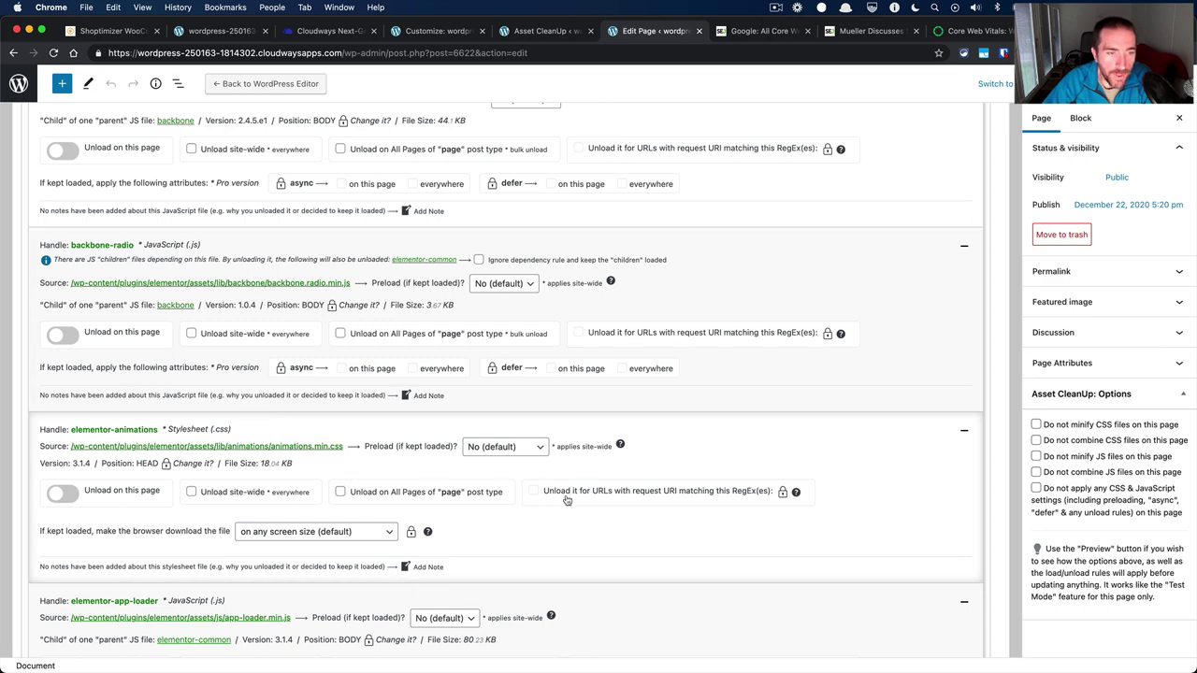
scroll(566, 501, down, 3)
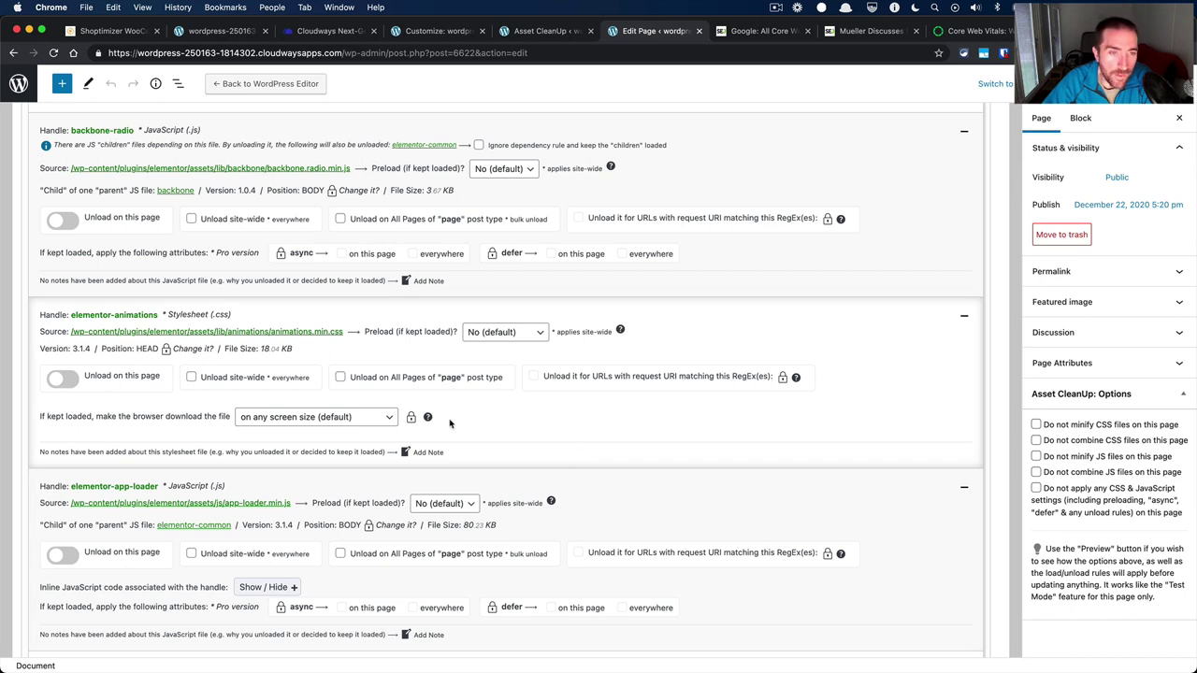
scroll(305, 383, up, 2)
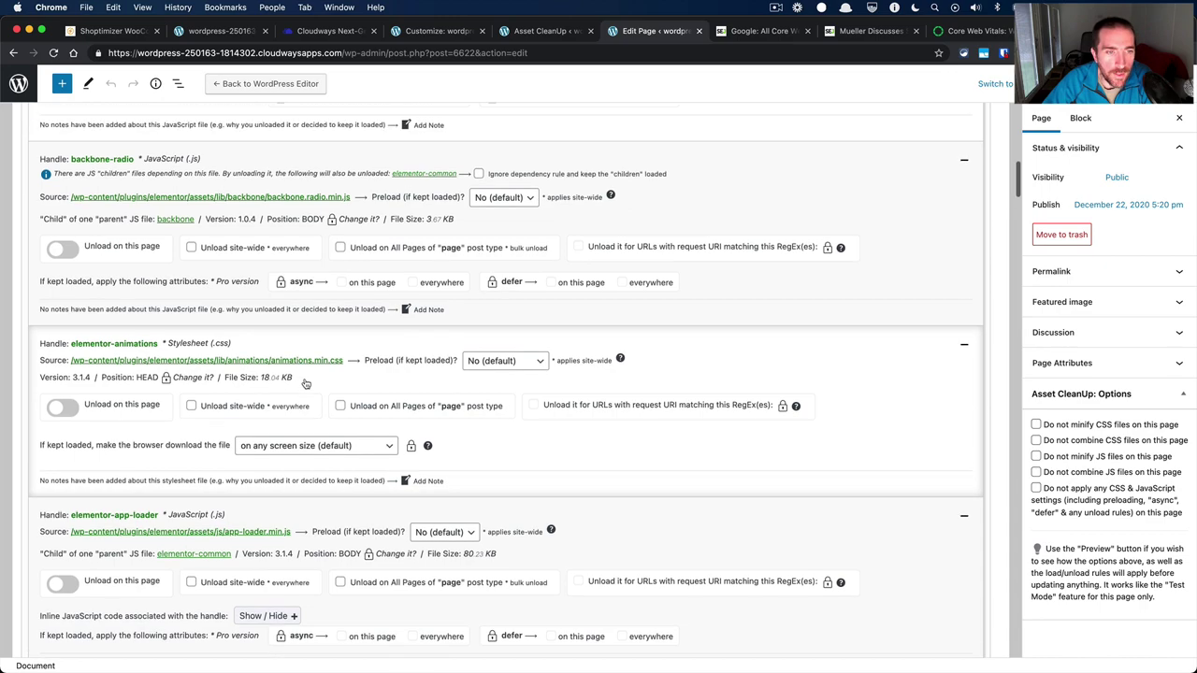
scroll(305, 383, down, 8)
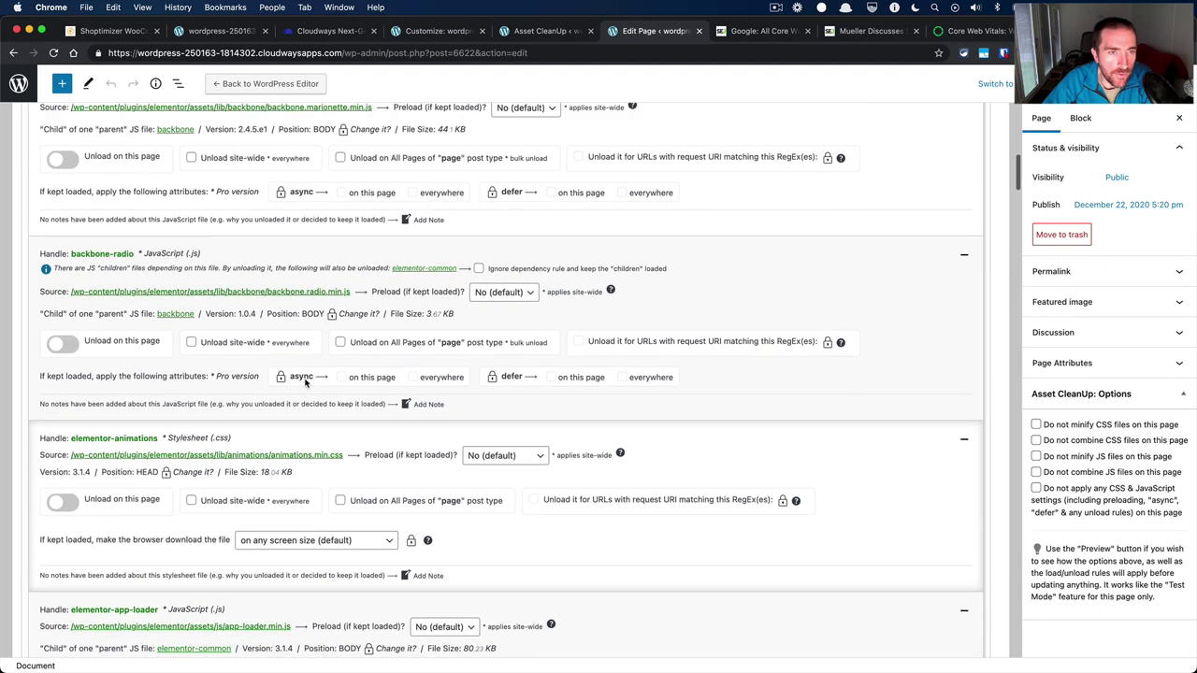
scroll(305, 383, down, 10)
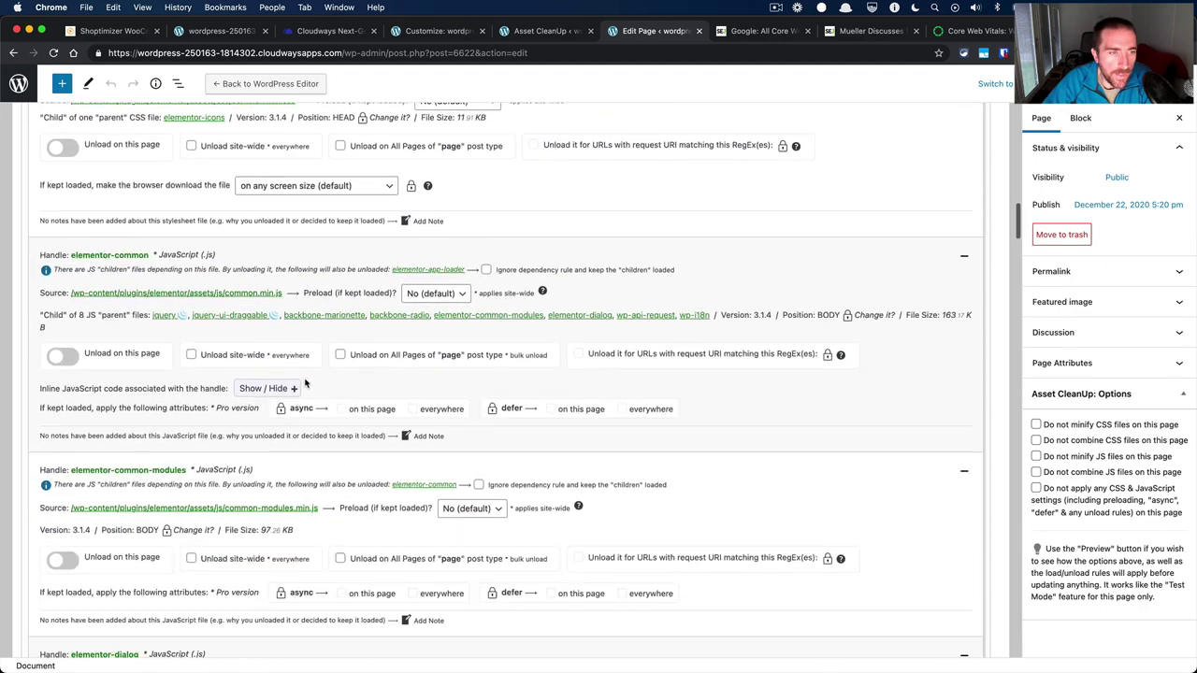
scroll(305, 378, down, 15)
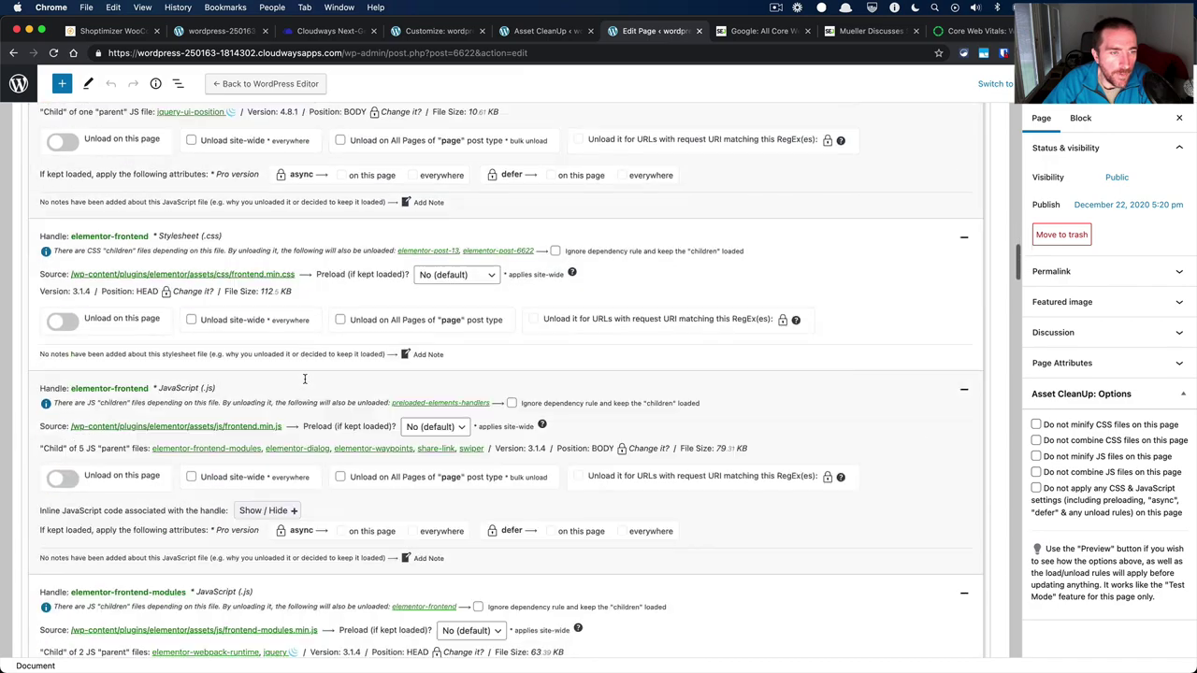
scroll(305, 383, down, 15)
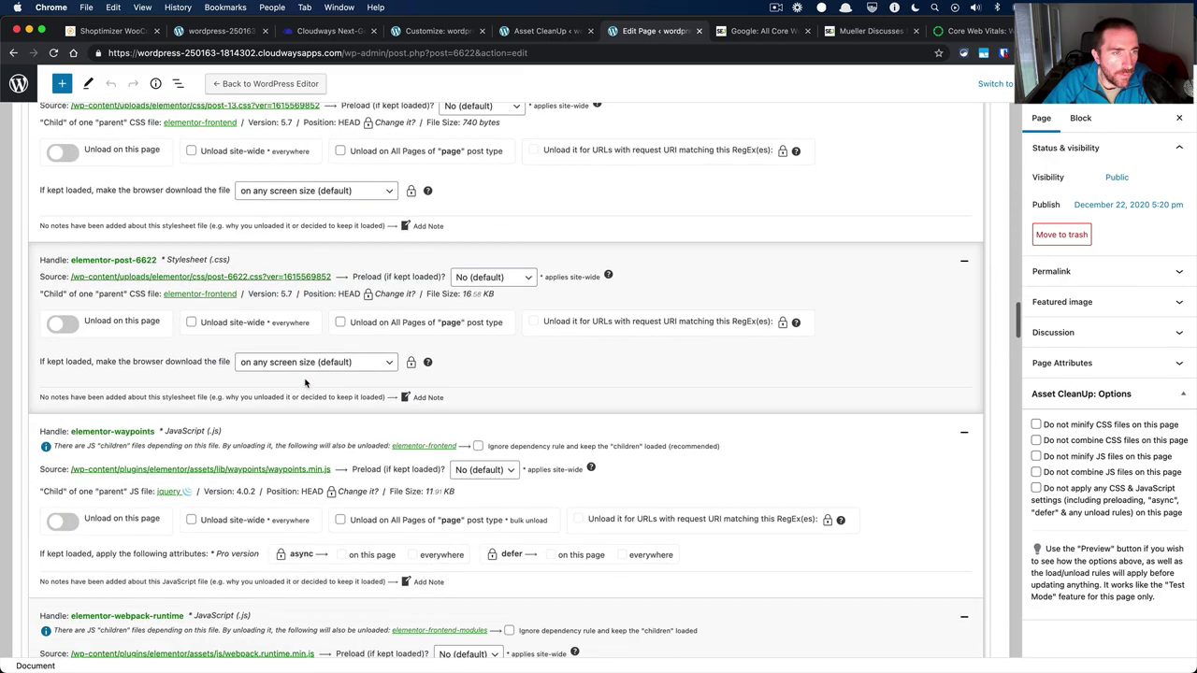
scroll(305, 379, down, 5)
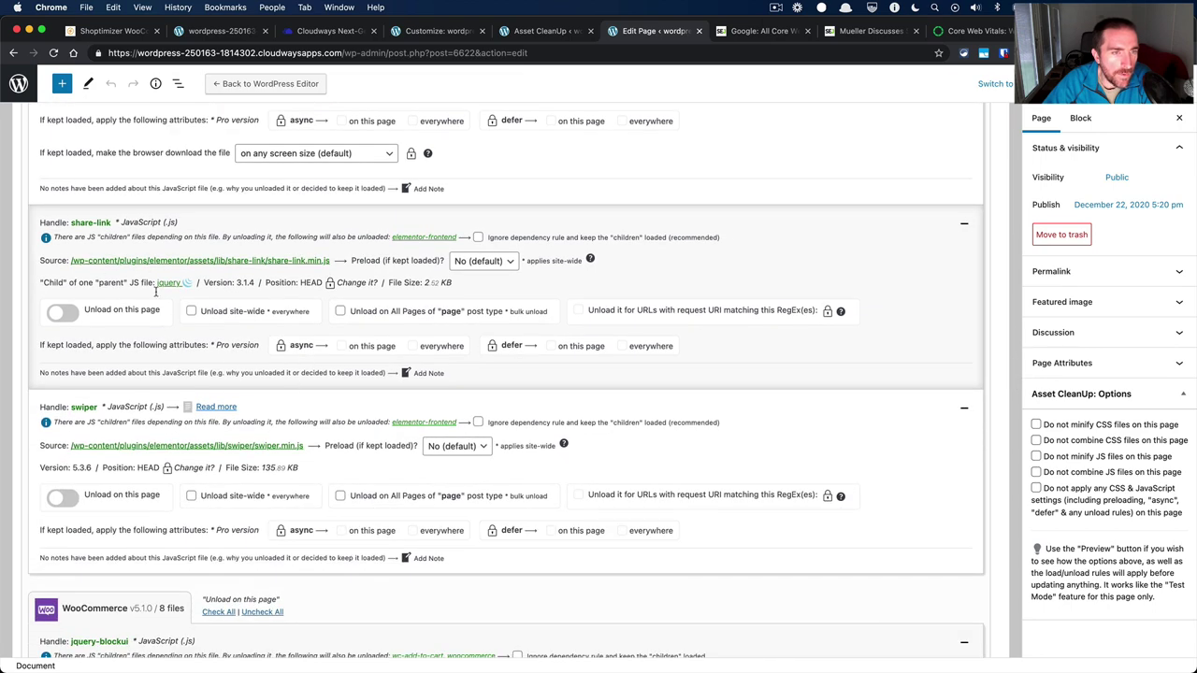
scroll(192, 280, down, 3)
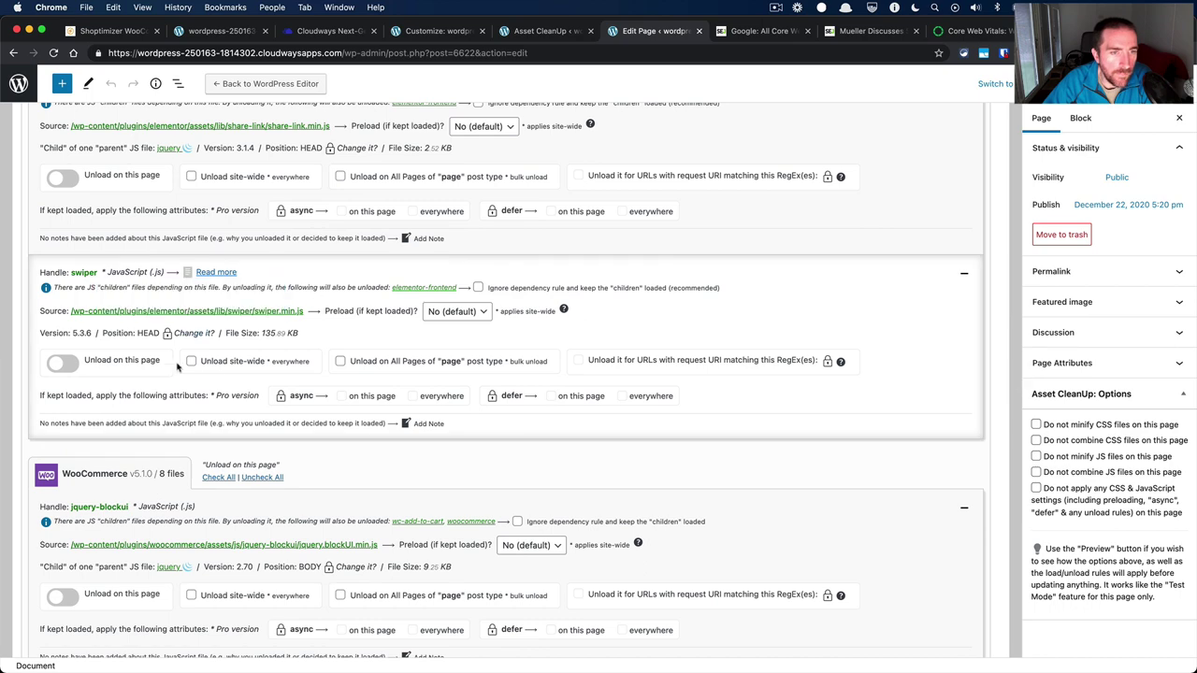
Unload the WooCommerce stylesheets wc-block-style and wc-block-vendors-style on this page only.
scroll(145, 423, down, 5)
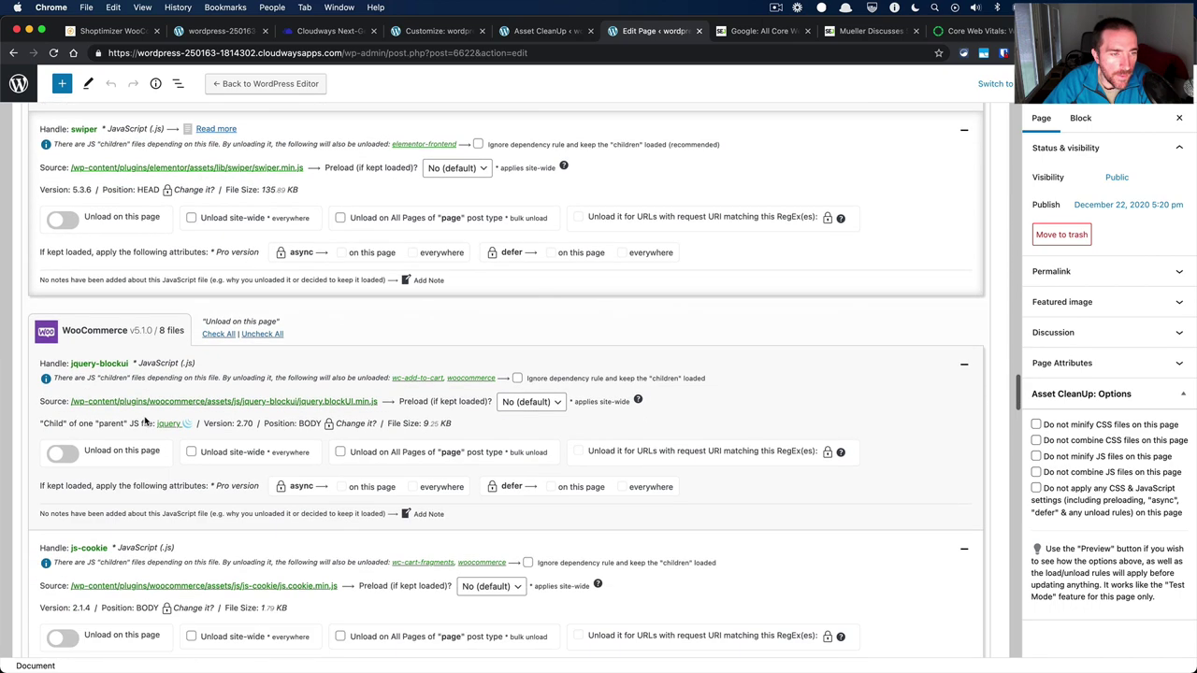
scroll(145, 423, down, 6)
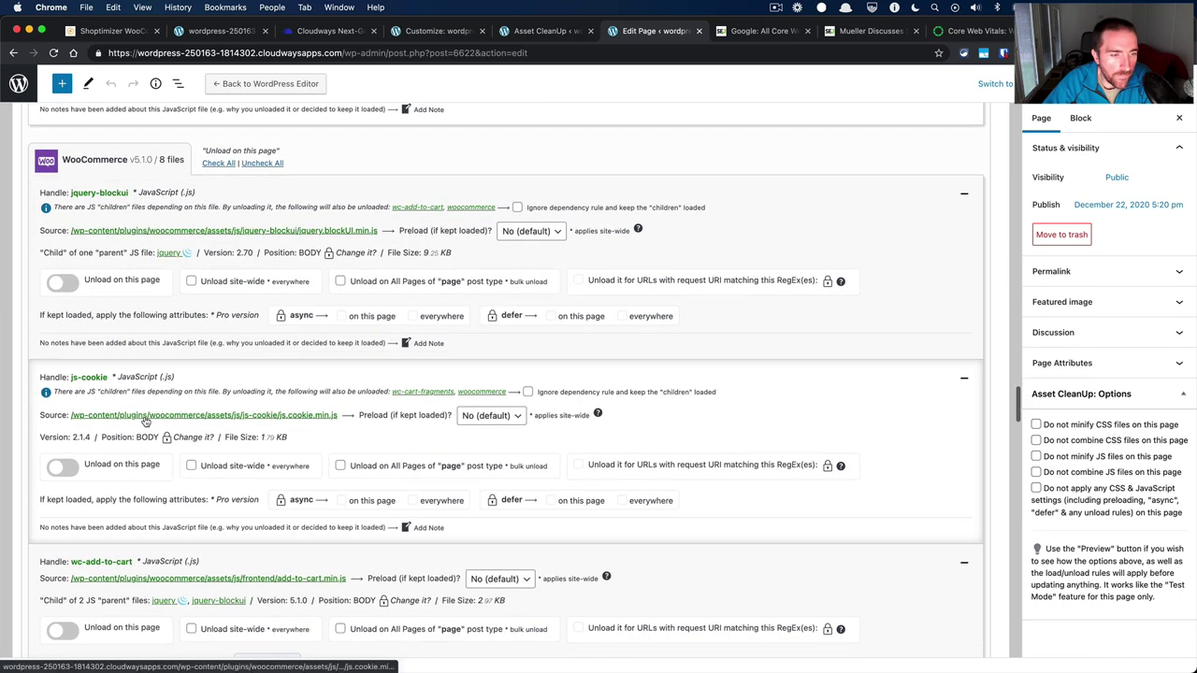
scroll(145, 423, down, 5)
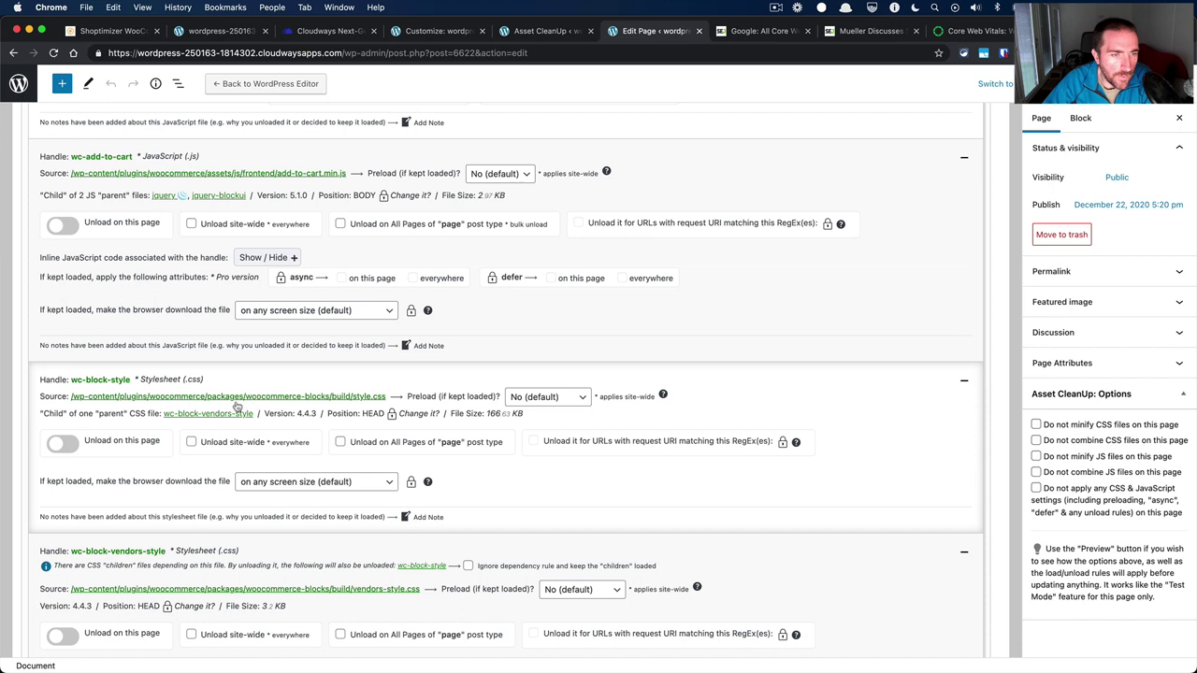
click(59, 447)
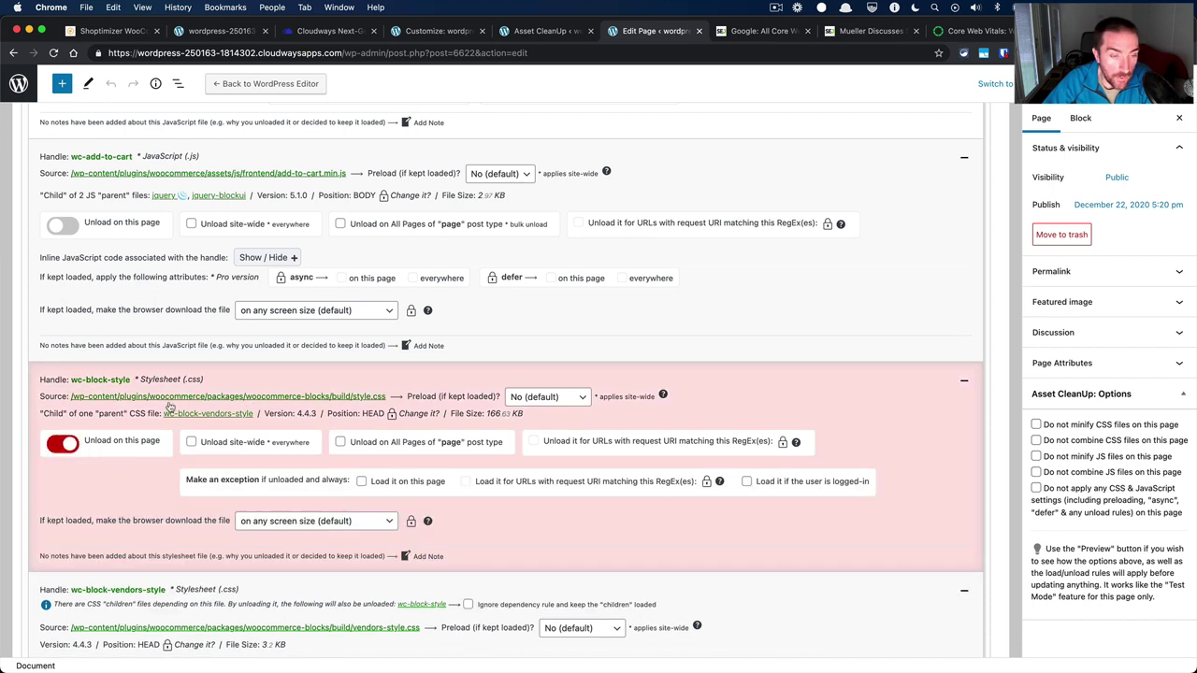
scroll(157, 435, down, 4)
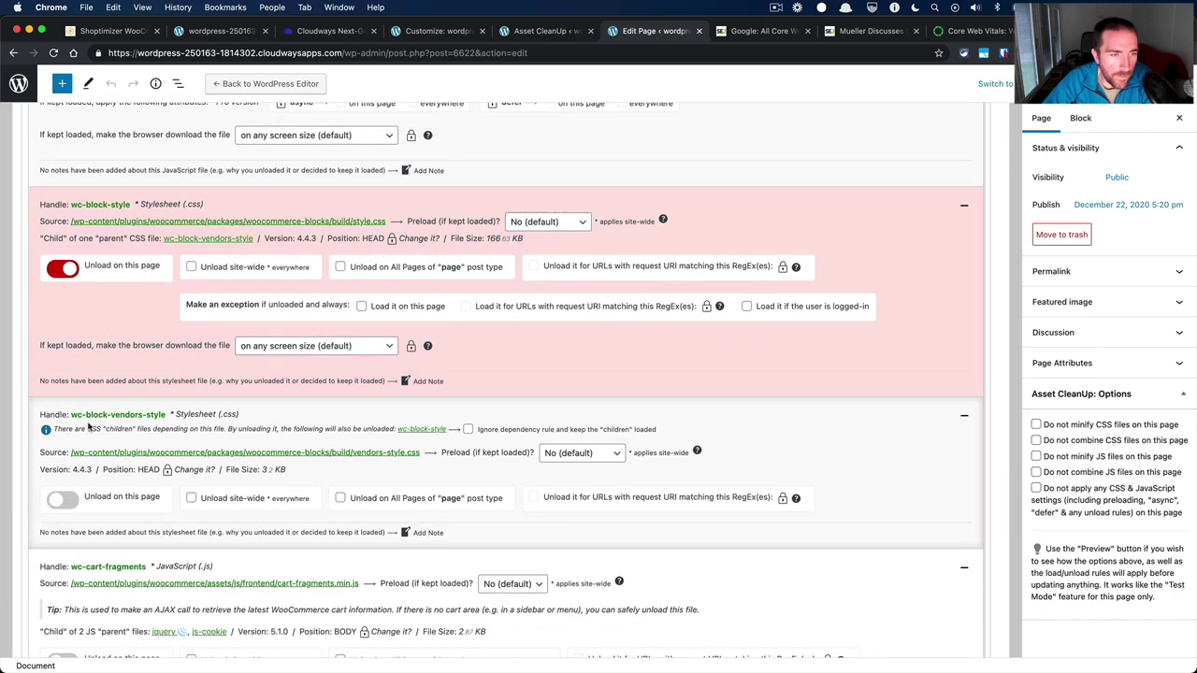
click(61, 500)
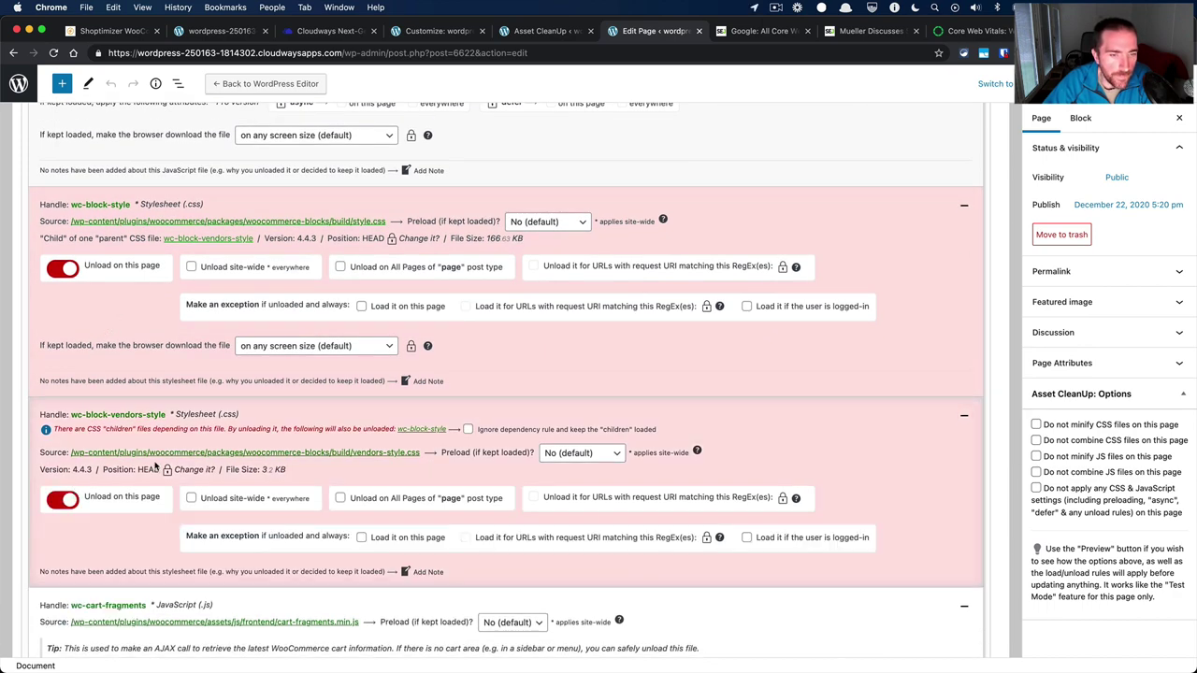
Review the remaining WooCommerce, Shoptimizer theme, WordPress core, third-party and hardcoded assets for other files that could be unloaded.
scroll(157, 467, down, 9)
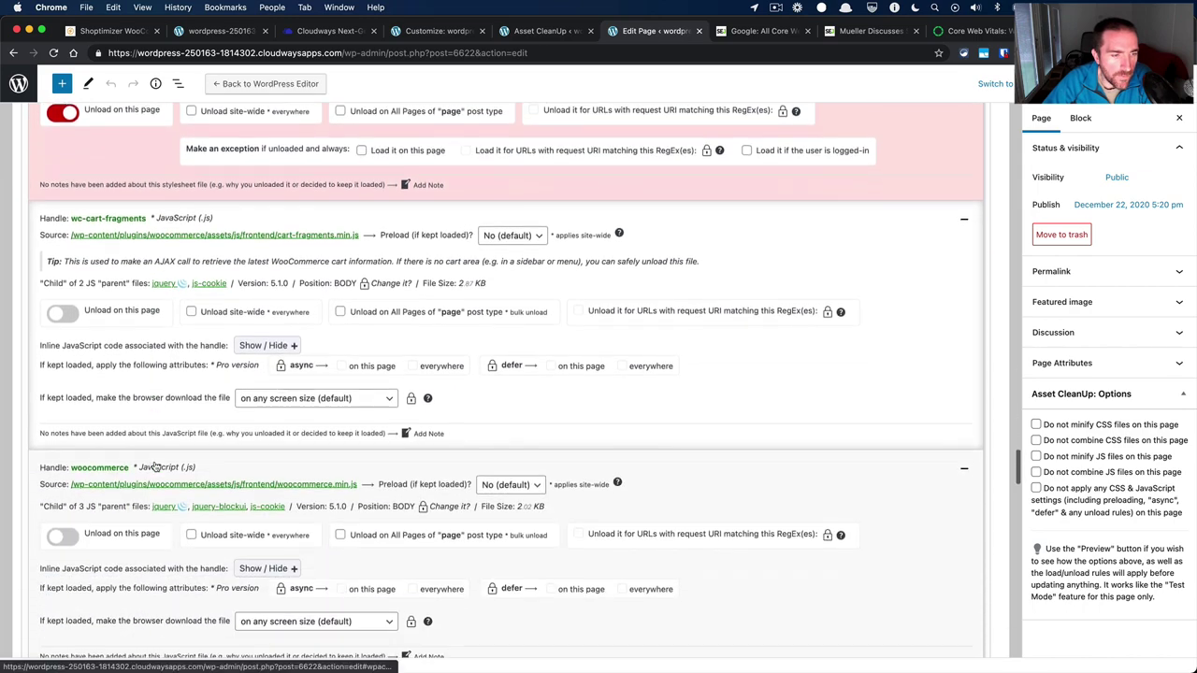
scroll(156, 467, down, 5)
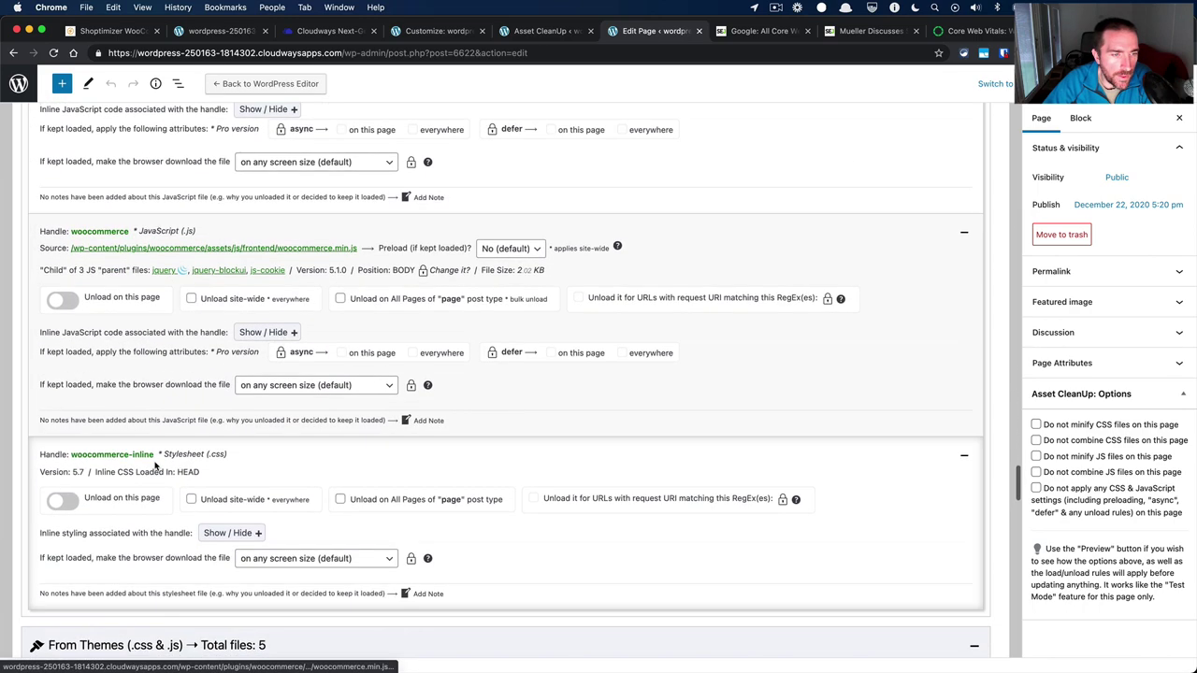
scroll(156, 465, down, 10)
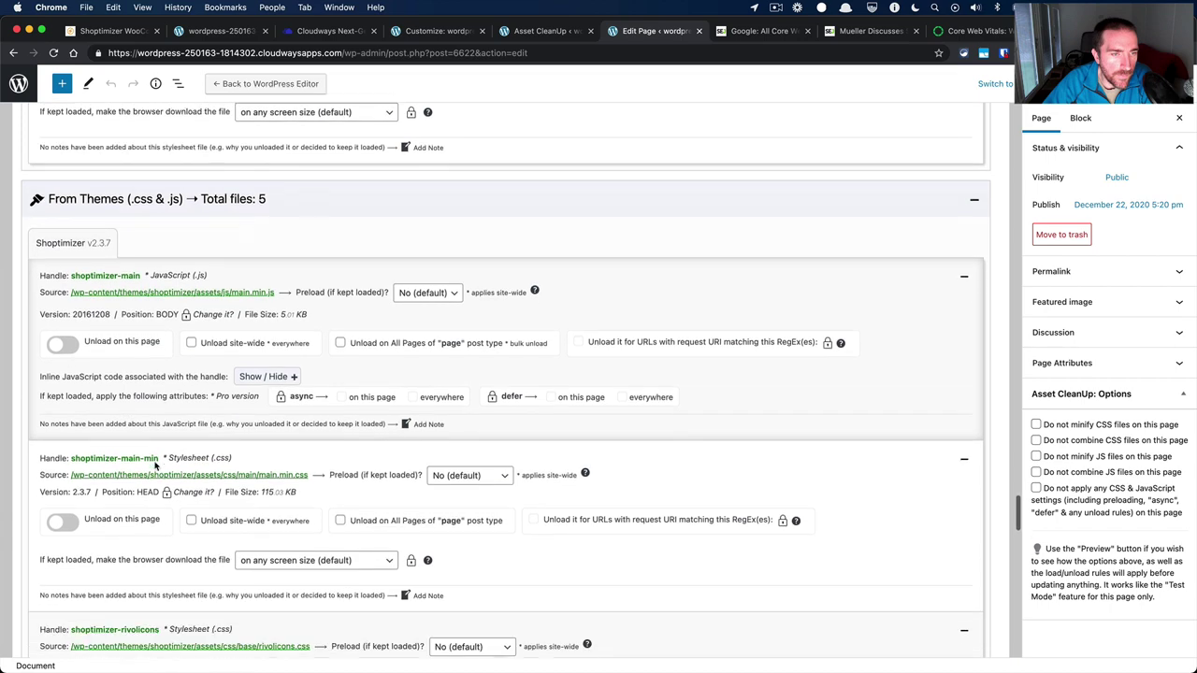
scroll(156, 465, down, 1)
scroll(150, 393, down, 1)
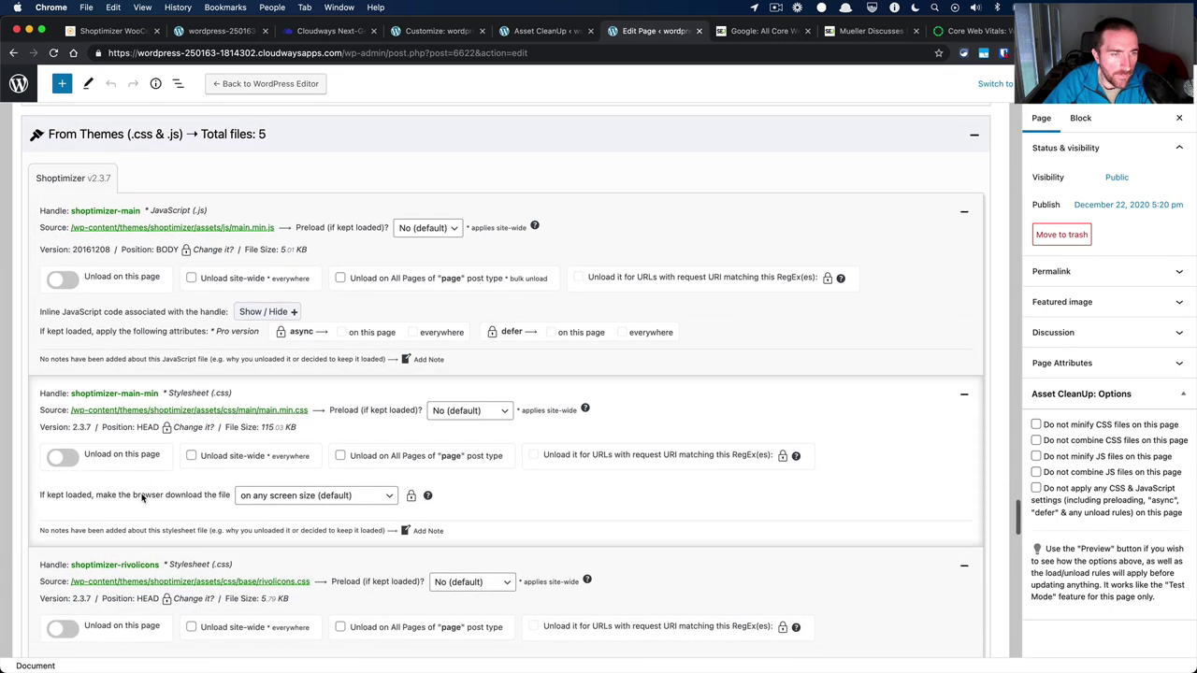
scroll(142, 477, down, 5)
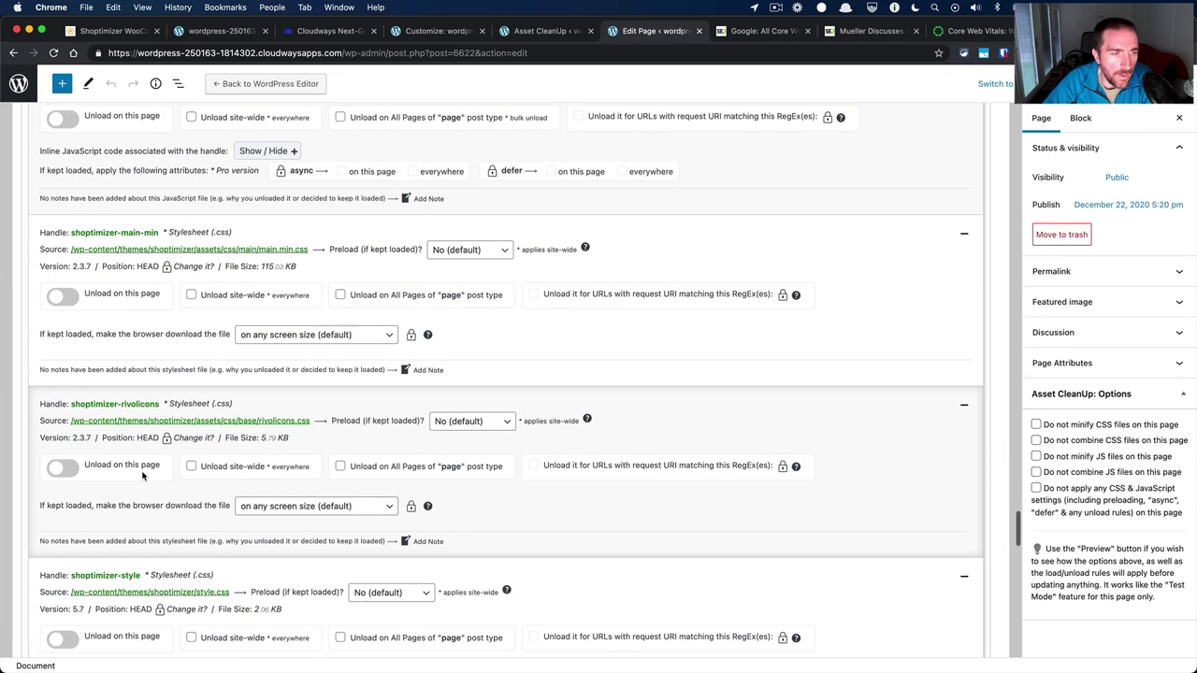
scroll(142, 477, down, 5)
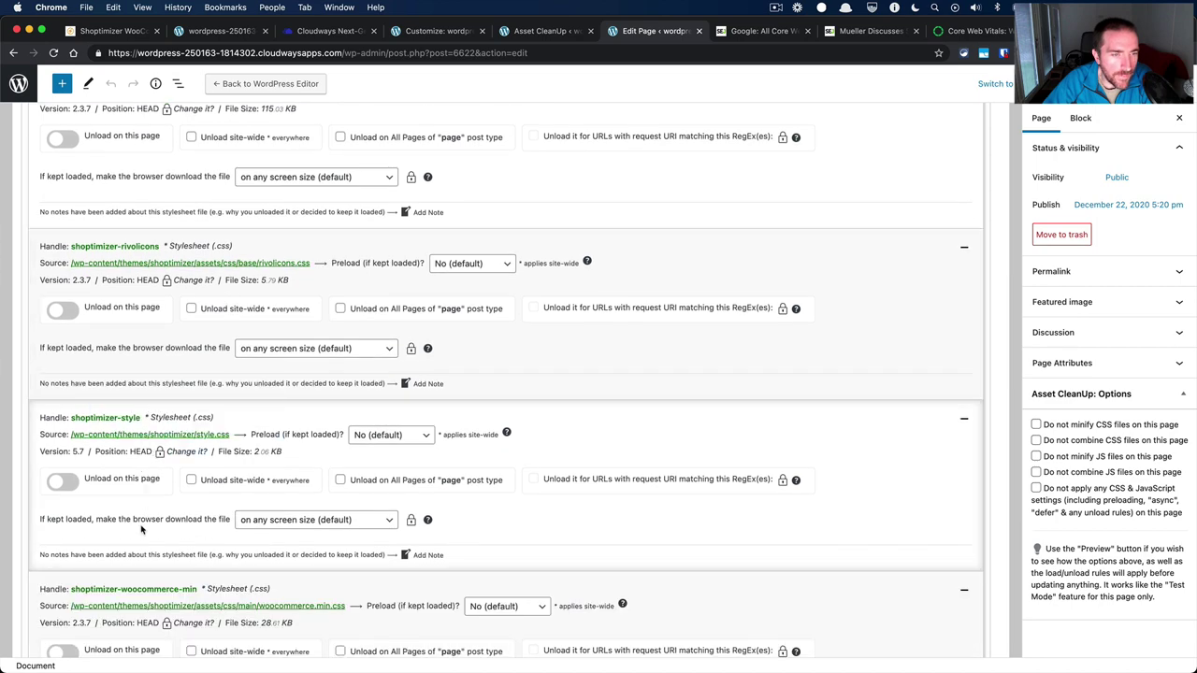
scroll(142, 529, down, 13)
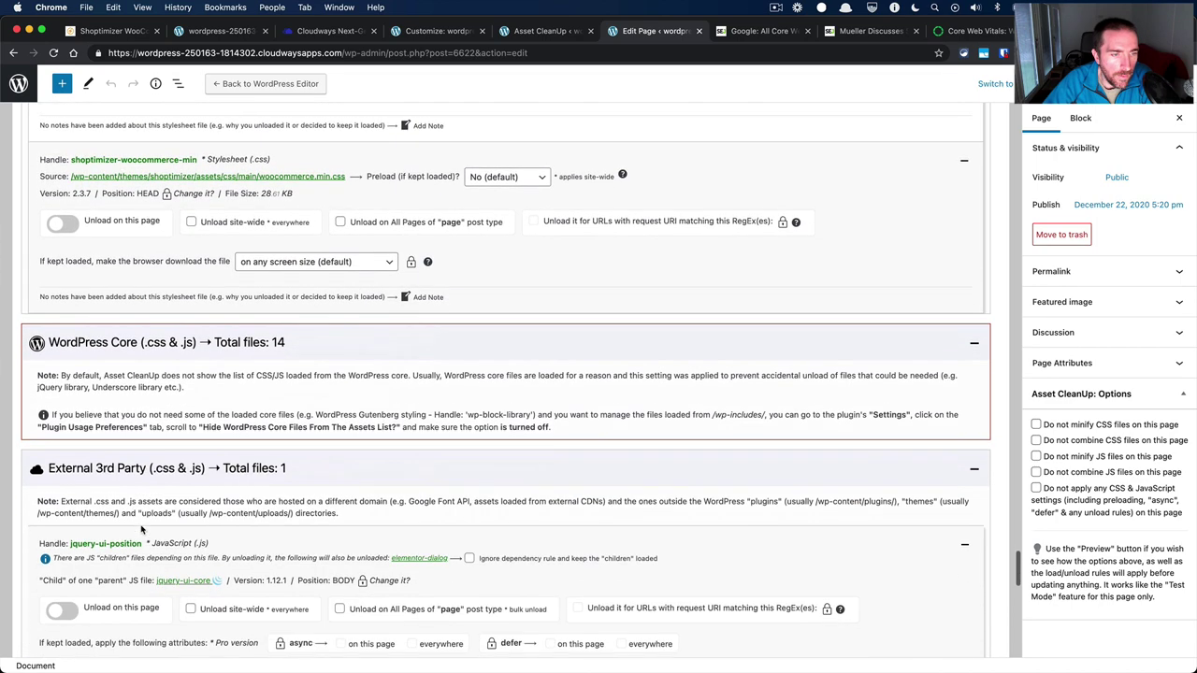
scroll(141, 529, down, 1)
scroll(175, 534, down, 12)
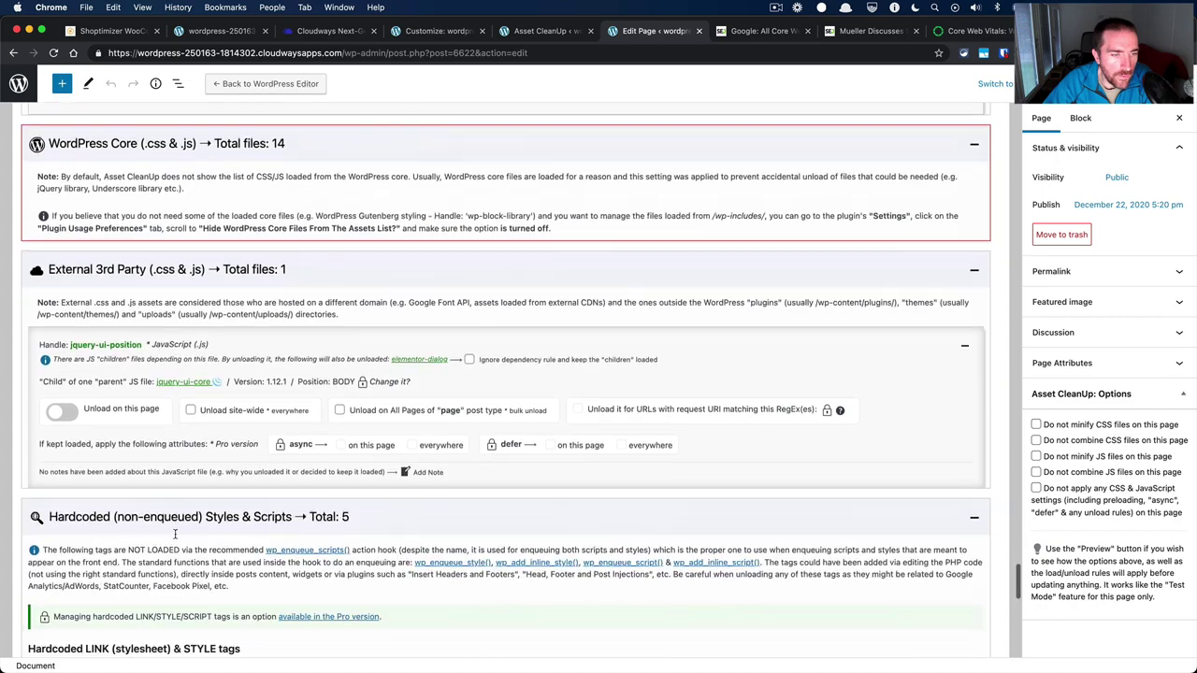
scroll(175, 538, down, 4)
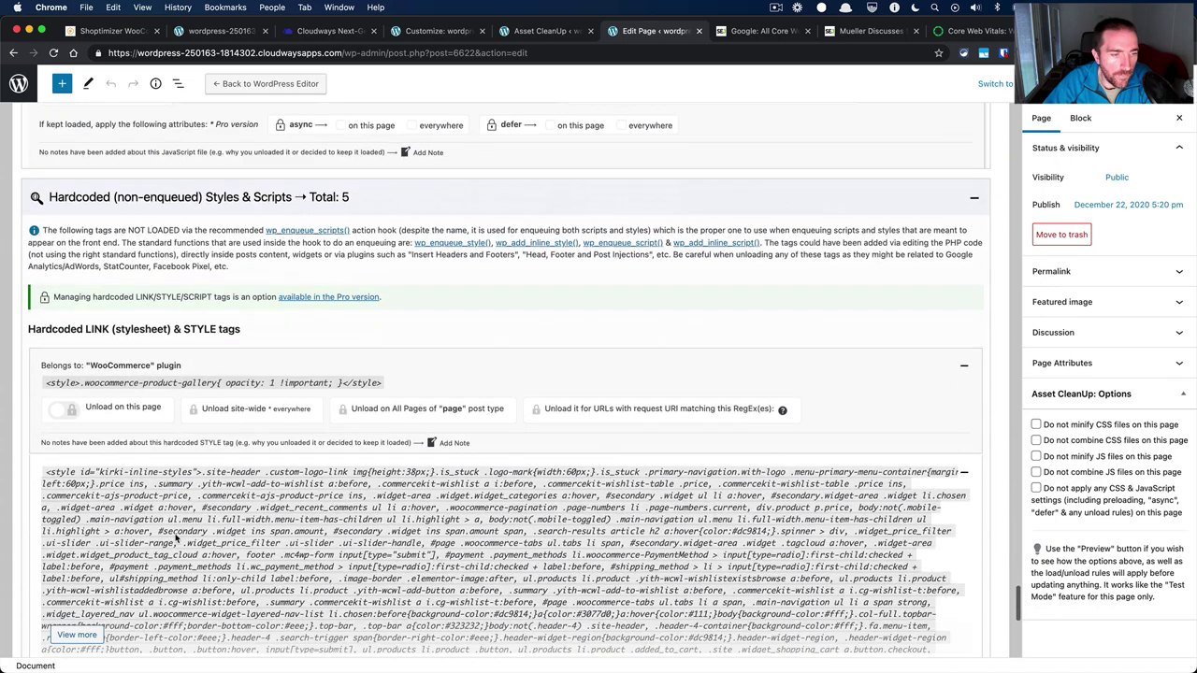
scroll(175, 534, up, 20)
scroll(175, 534, up, 20)
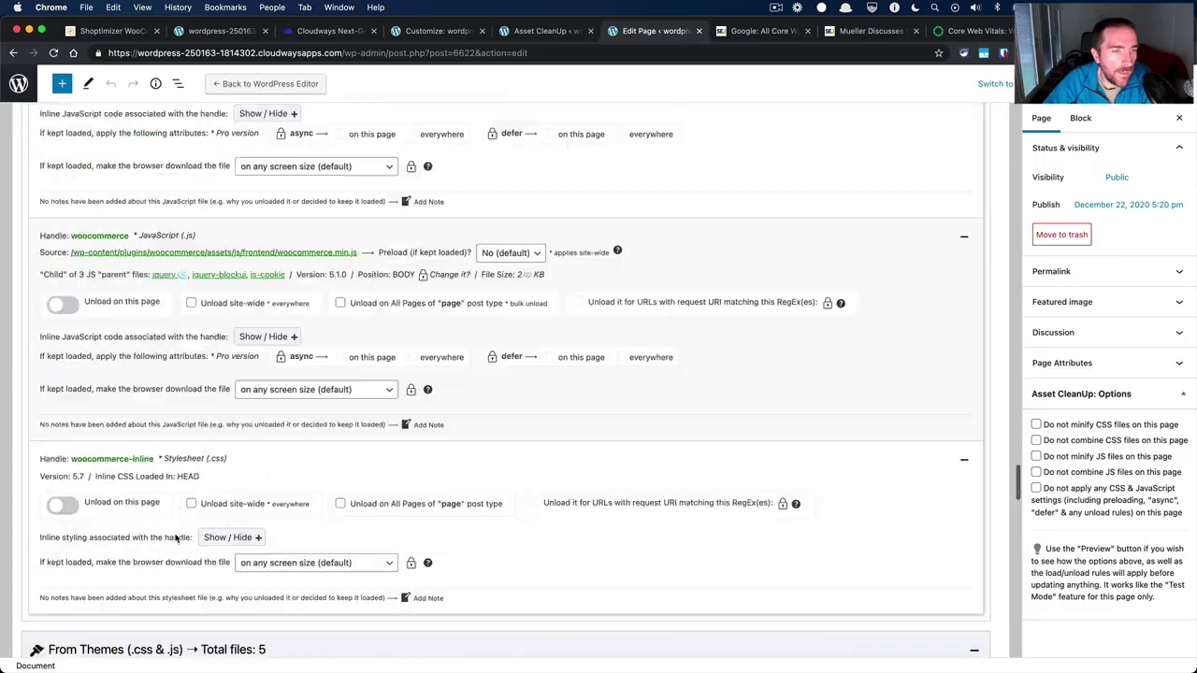
Recheck the Elementor plugin files from elementor-animations through swiper, comparing their sizes and dependencies for further unload candidates.
scroll(175, 536, up, 20)
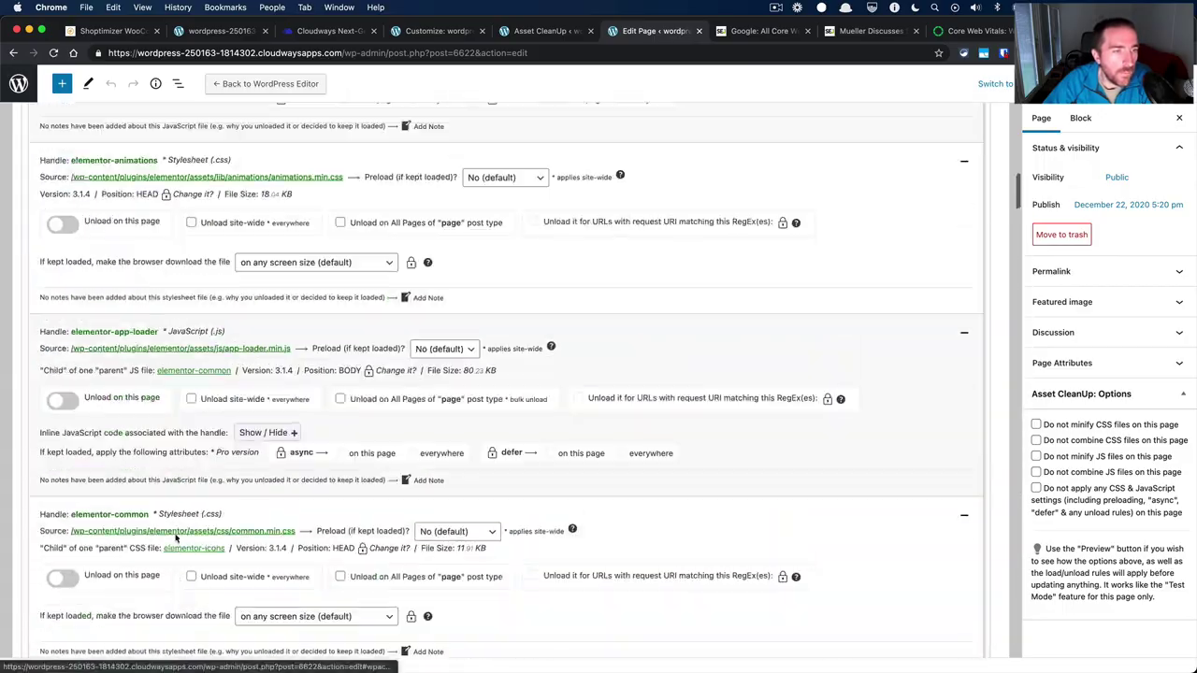
scroll(175, 534, down, 20)
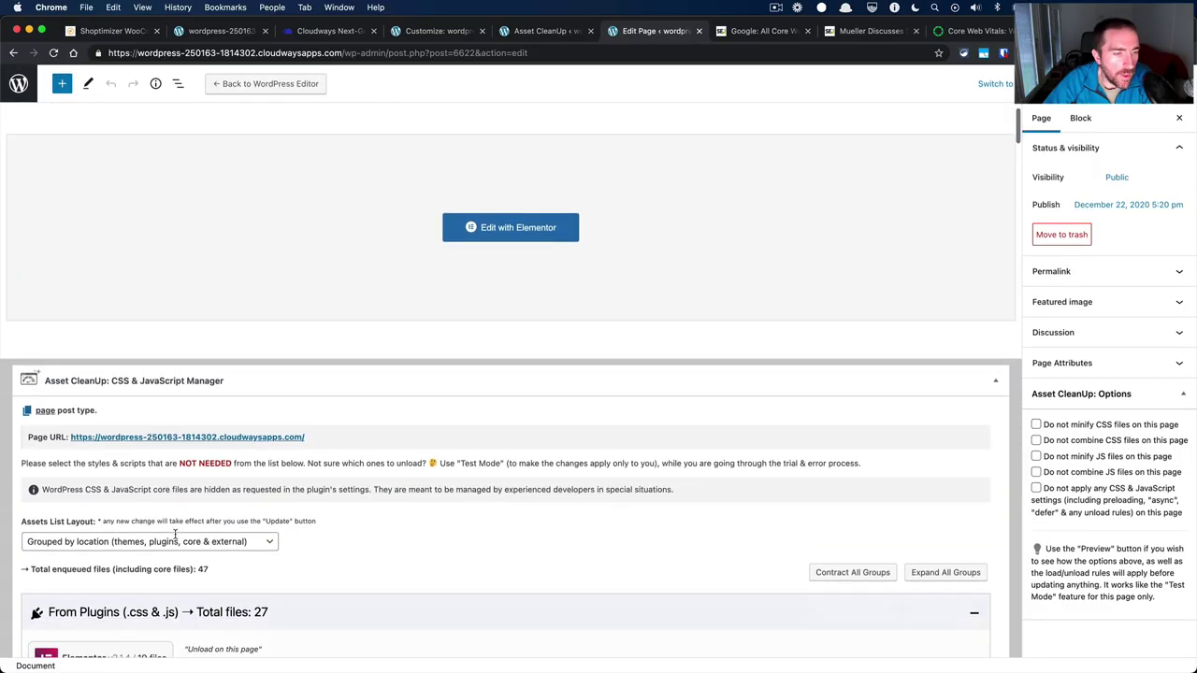
scroll(171, 556, down, 6)
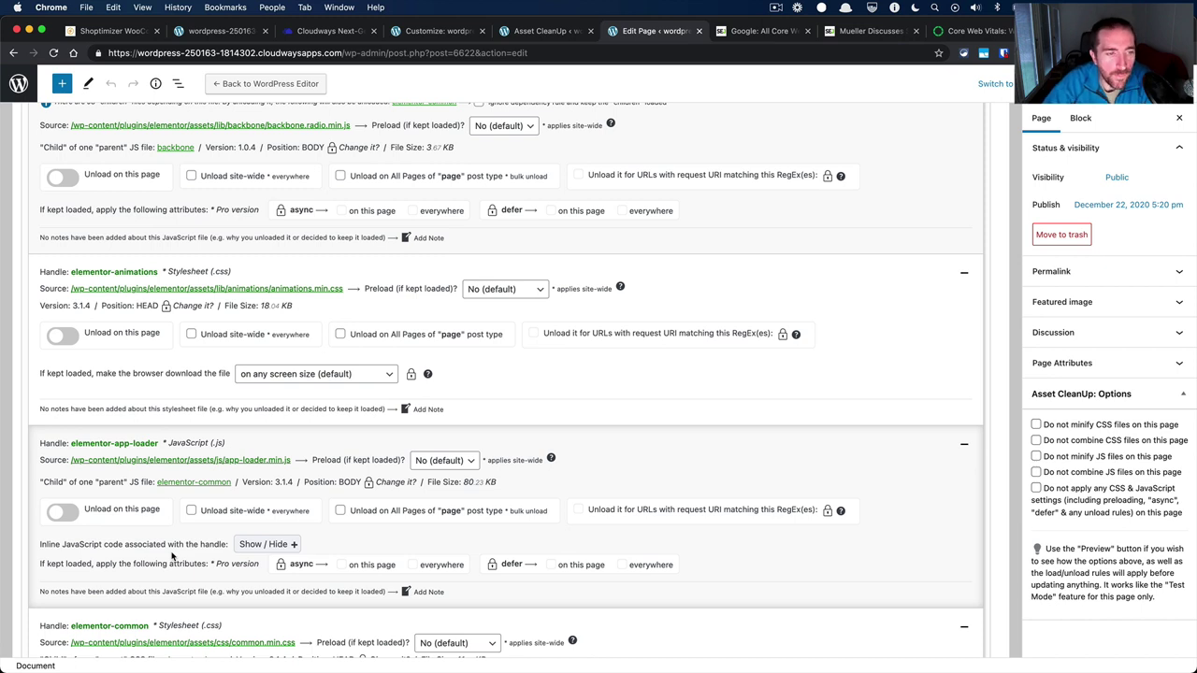
scroll(171, 556, down, 1)
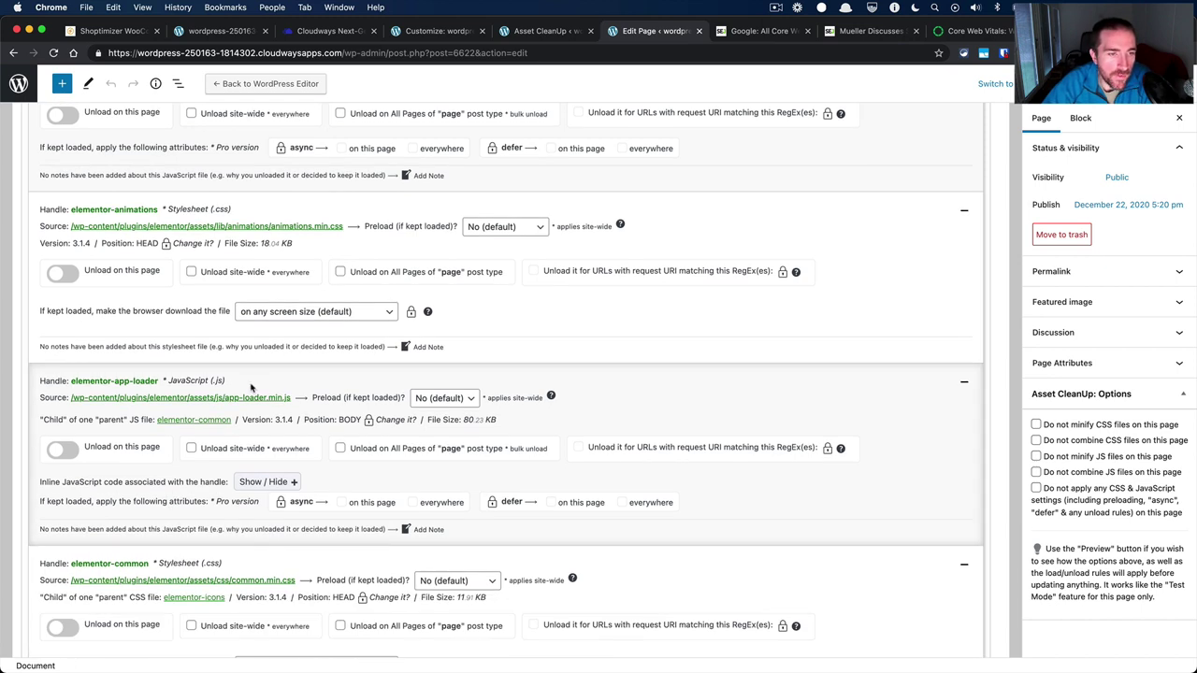
scroll(159, 487, down, 3)
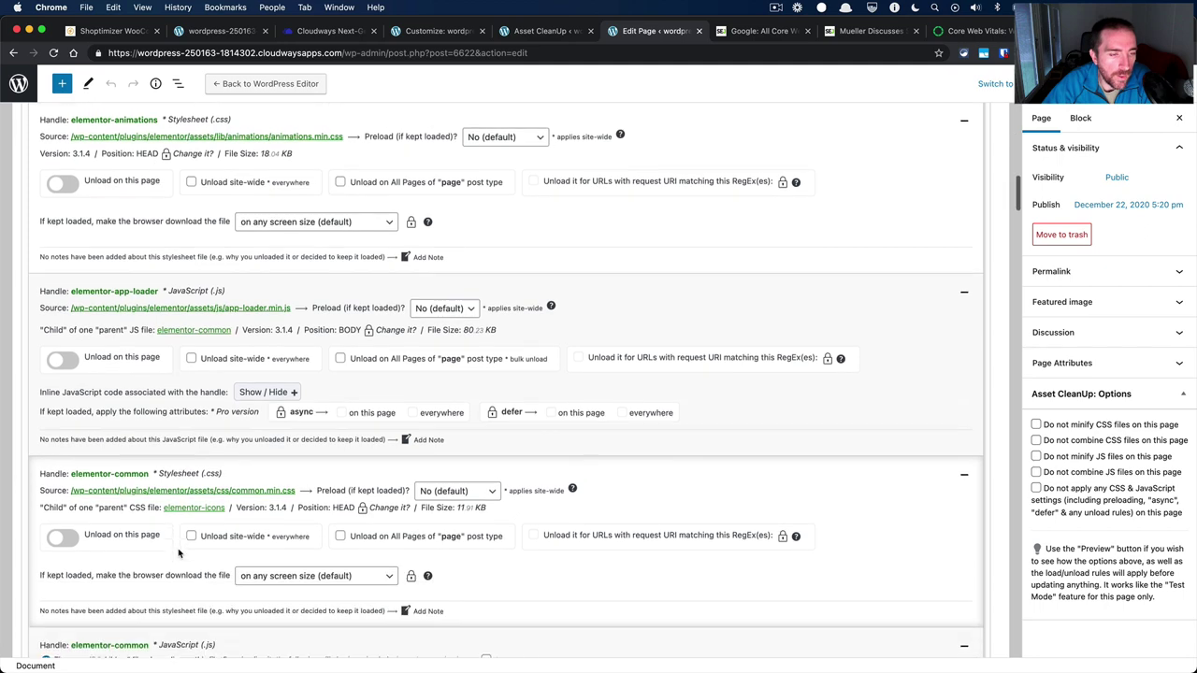
scroll(178, 553, down, 1)
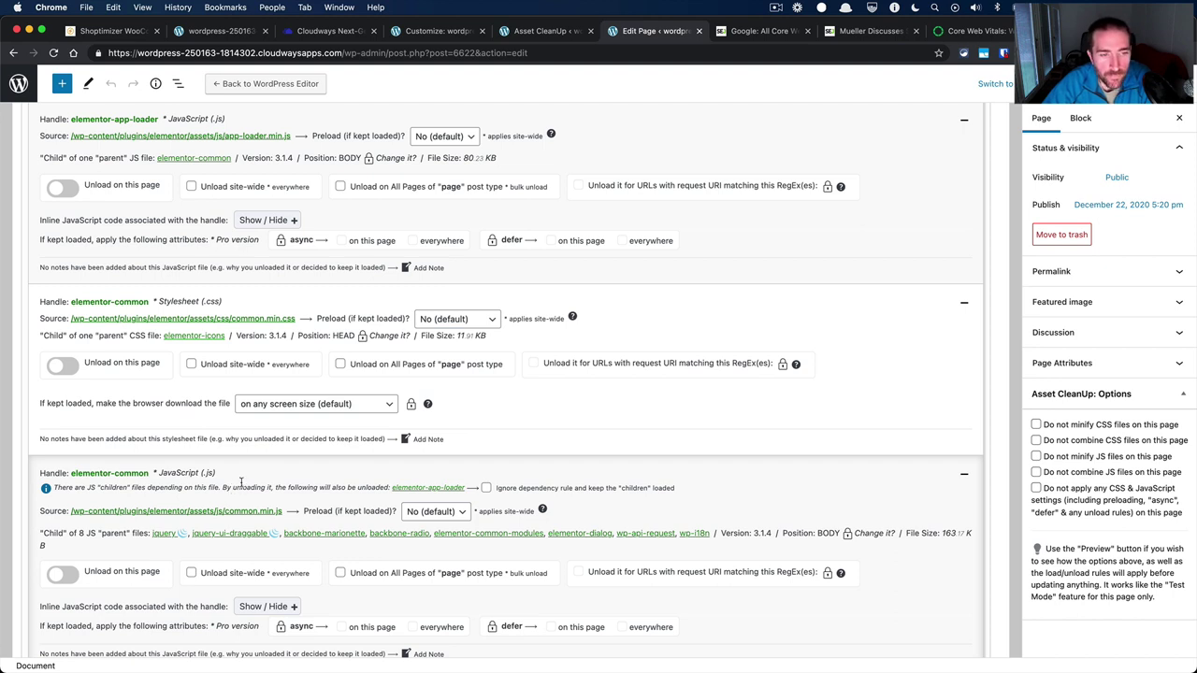
scroll(241, 482, down, 8)
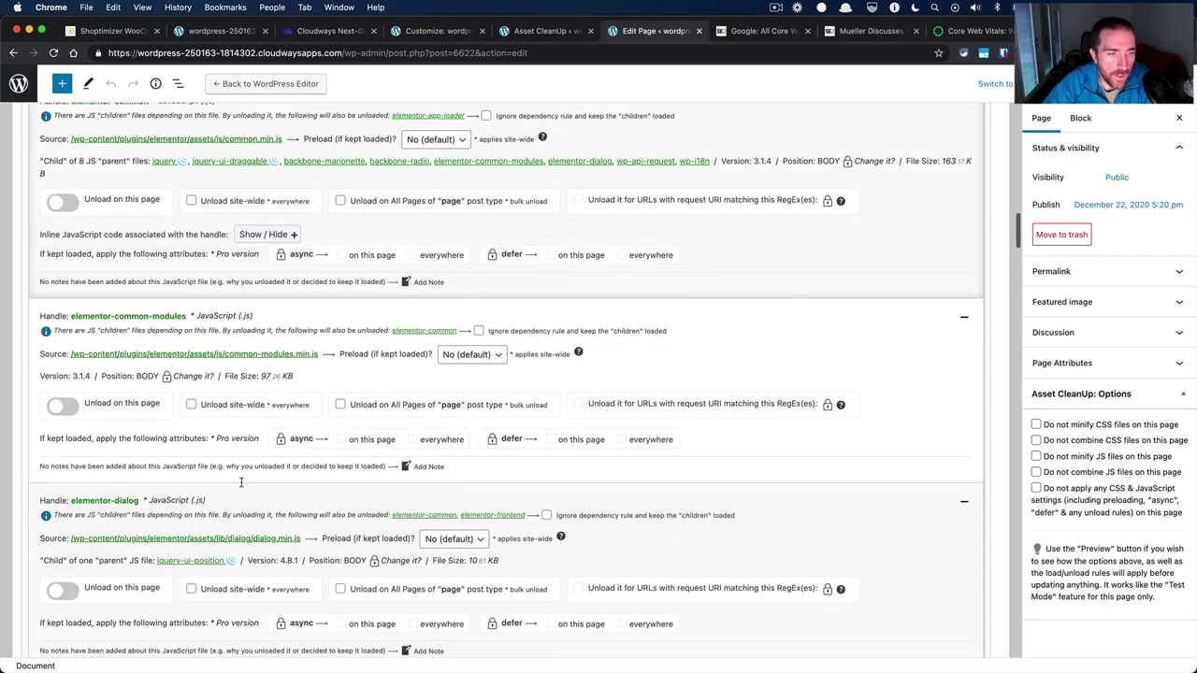
scroll(240, 483, down, 3)
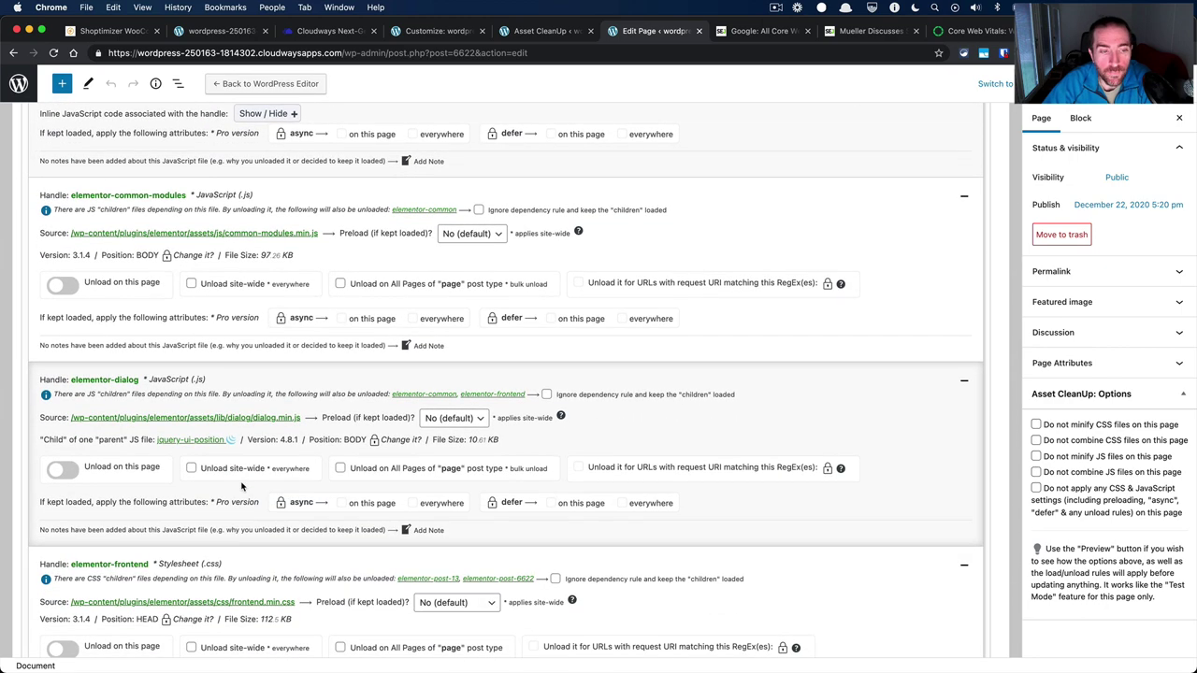
scroll(241, 485, down, 3)
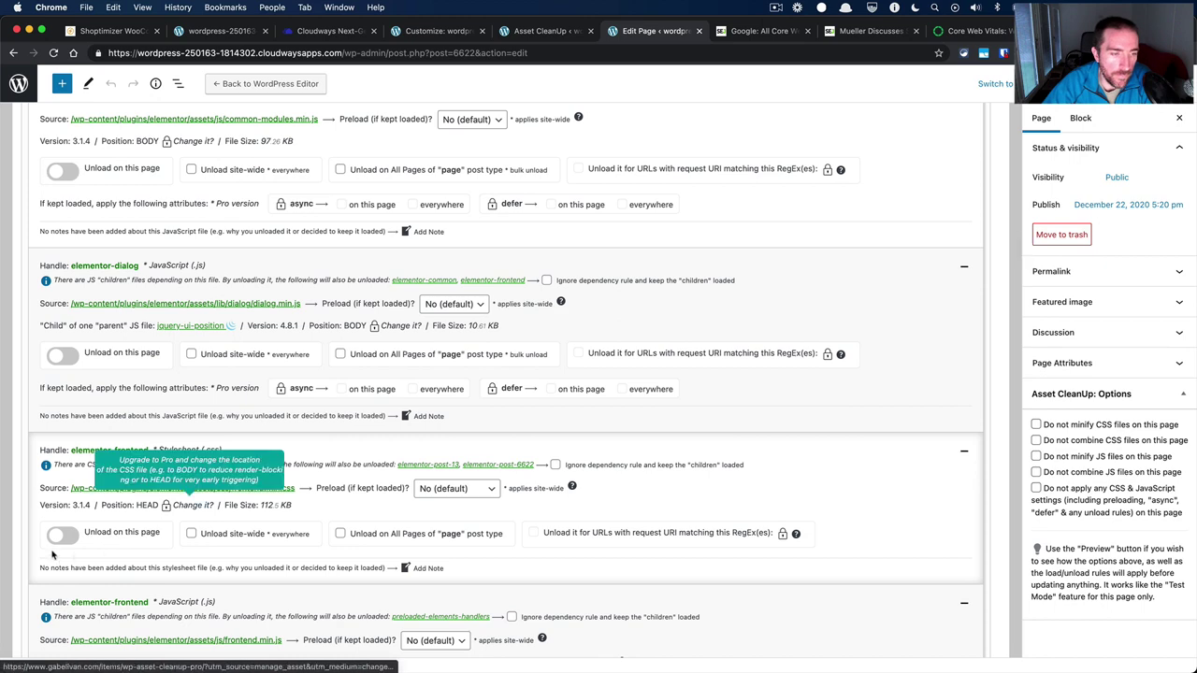
scroll(138, 535, down, 9)
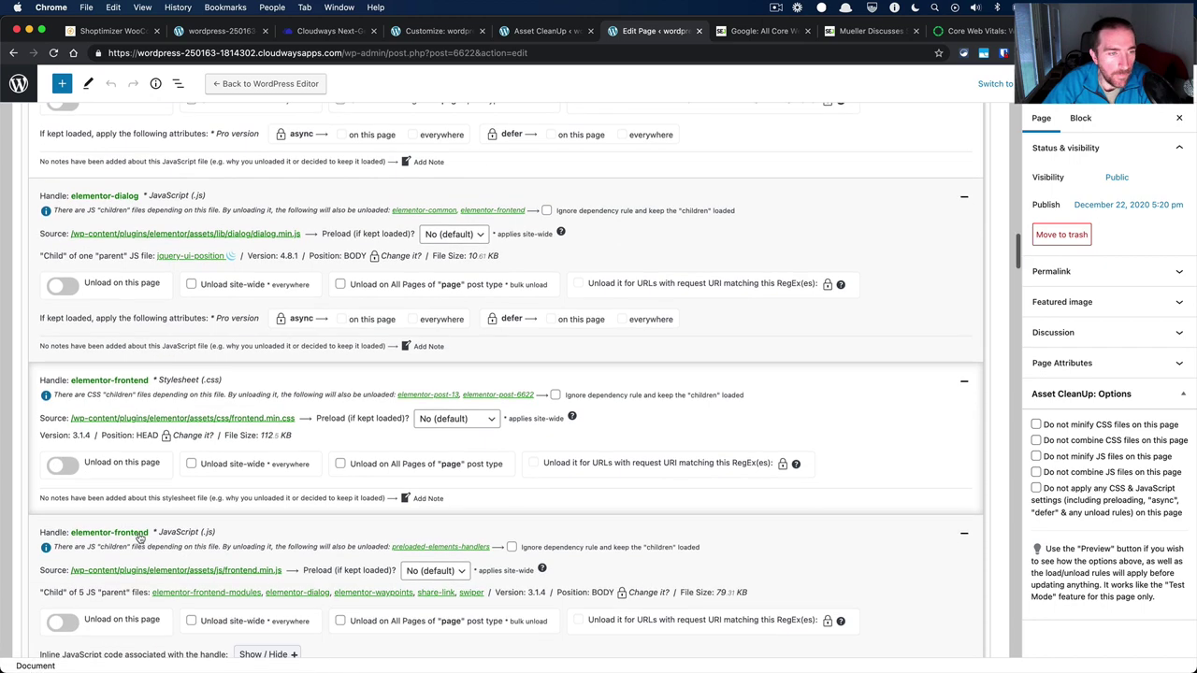
scroll(139, 535, down, 9)
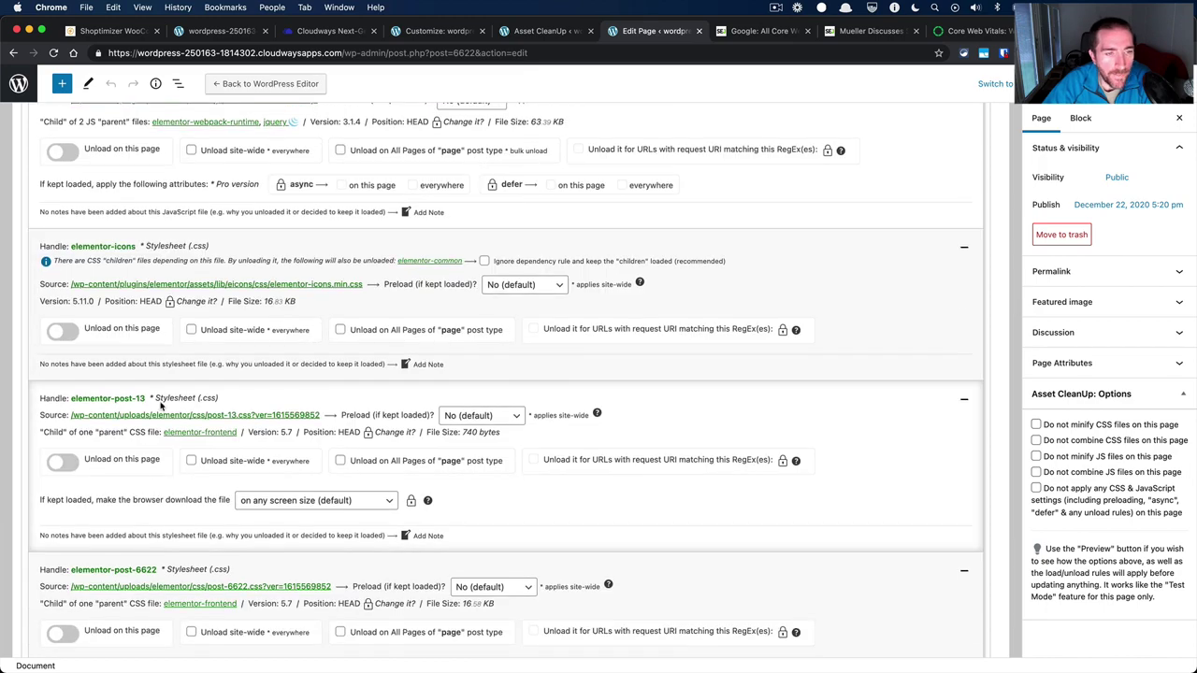
scroll(163, 433, down, 15)
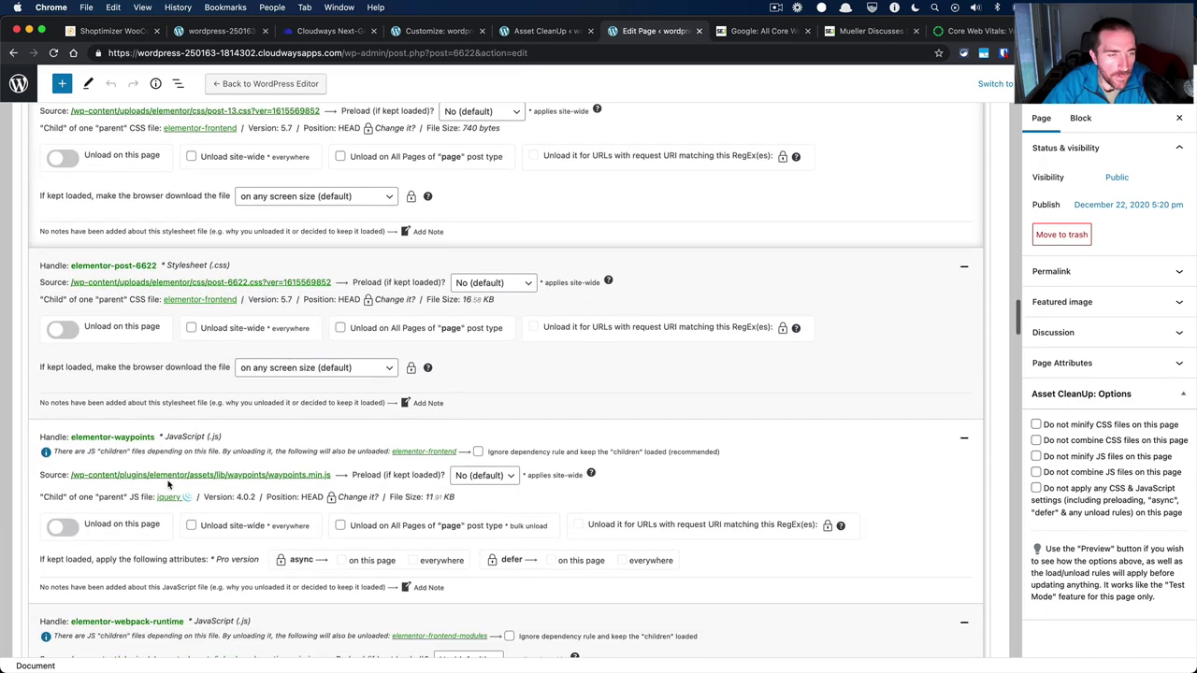
scroll(168, 477, down, 7)
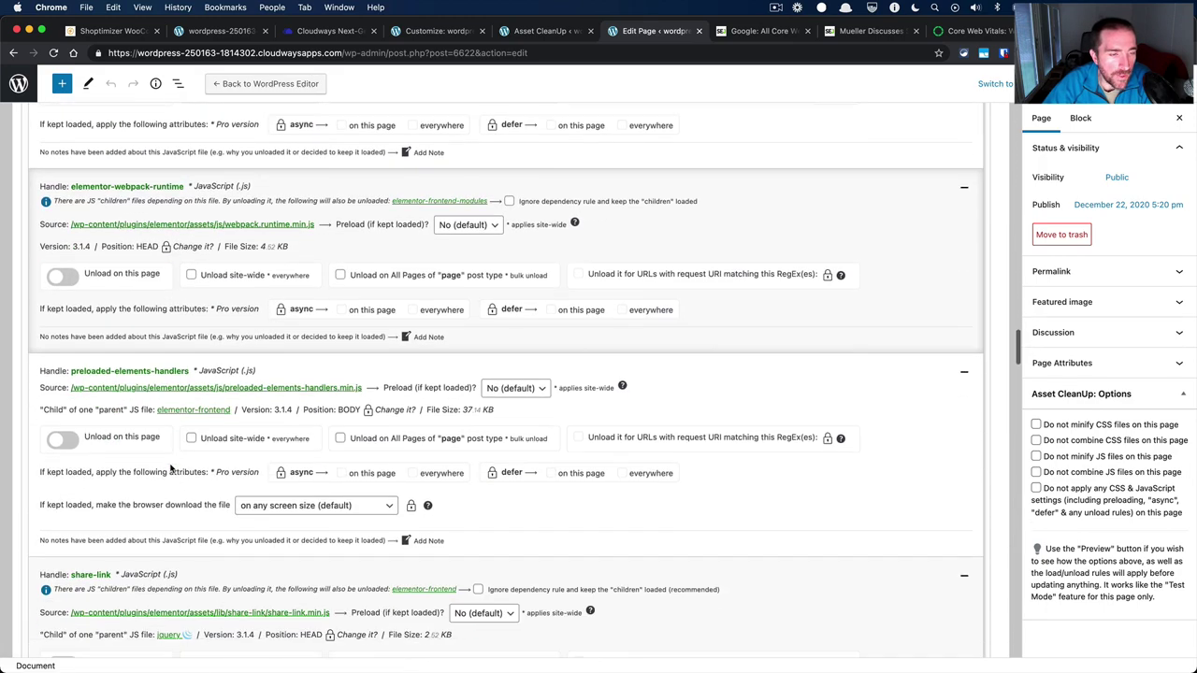
scroll(172, 467, down, 1)
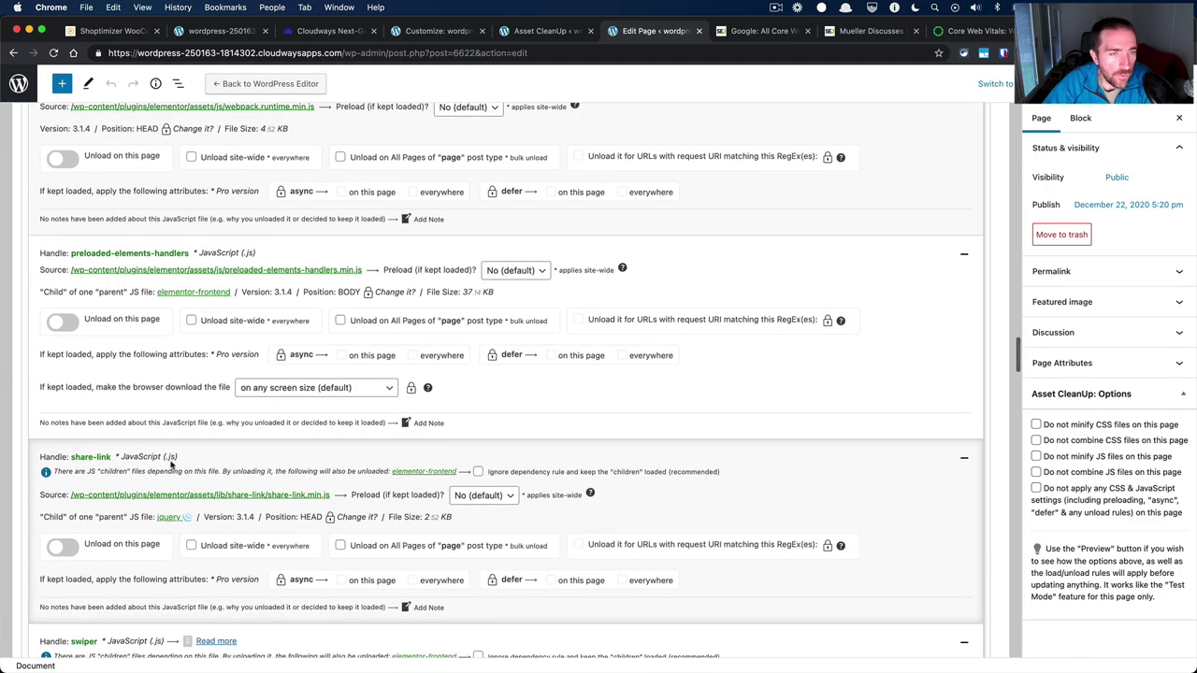
scroll(188, 430, down, 3)
scroll(202, 396, down, 5)
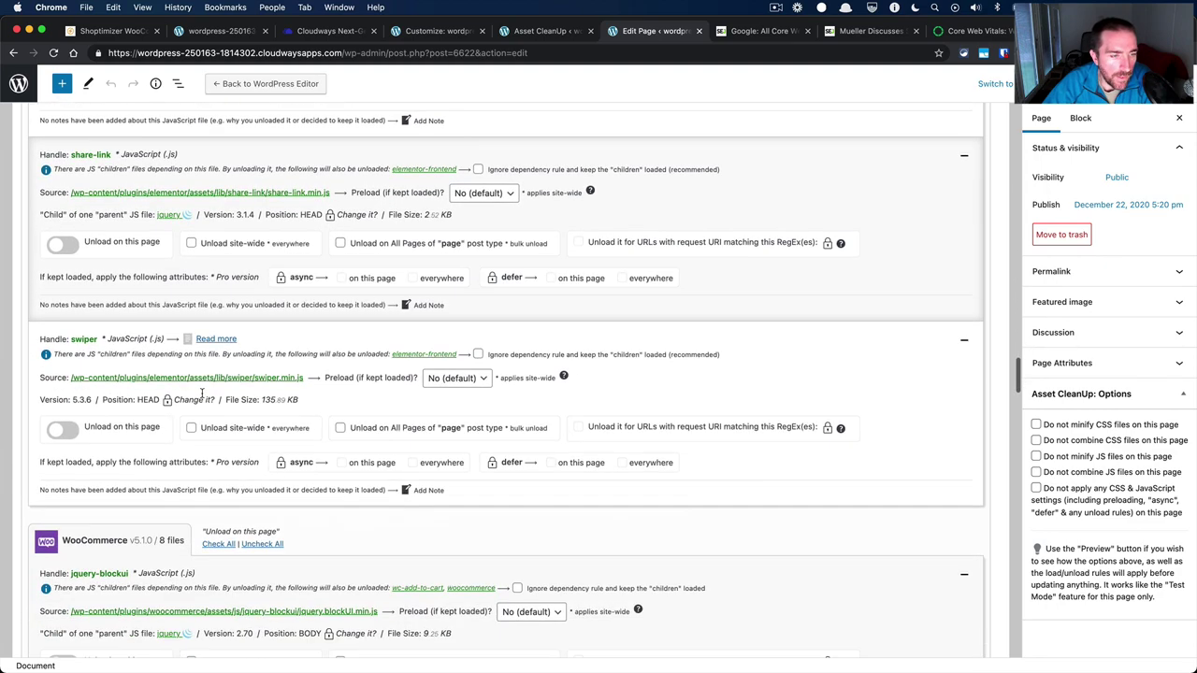
Update the Home page to save its Asset CleanUp unload rules.
scroll(202, 393, up, 20)
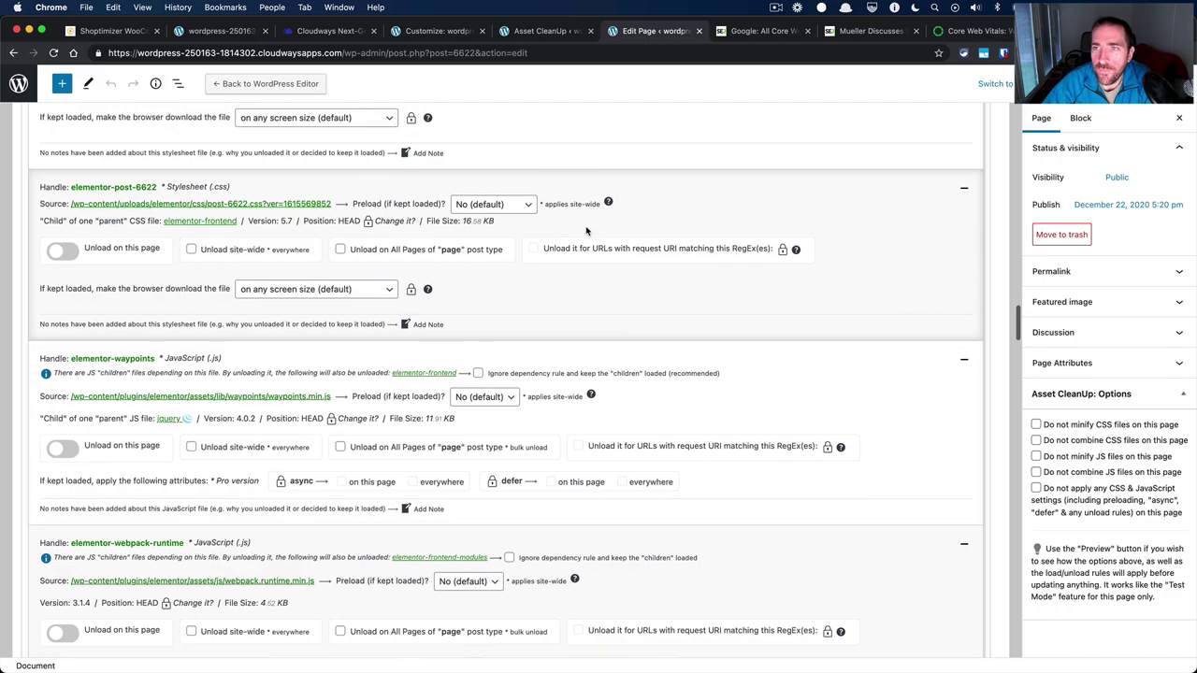
scroll(862, 242, up, 20)
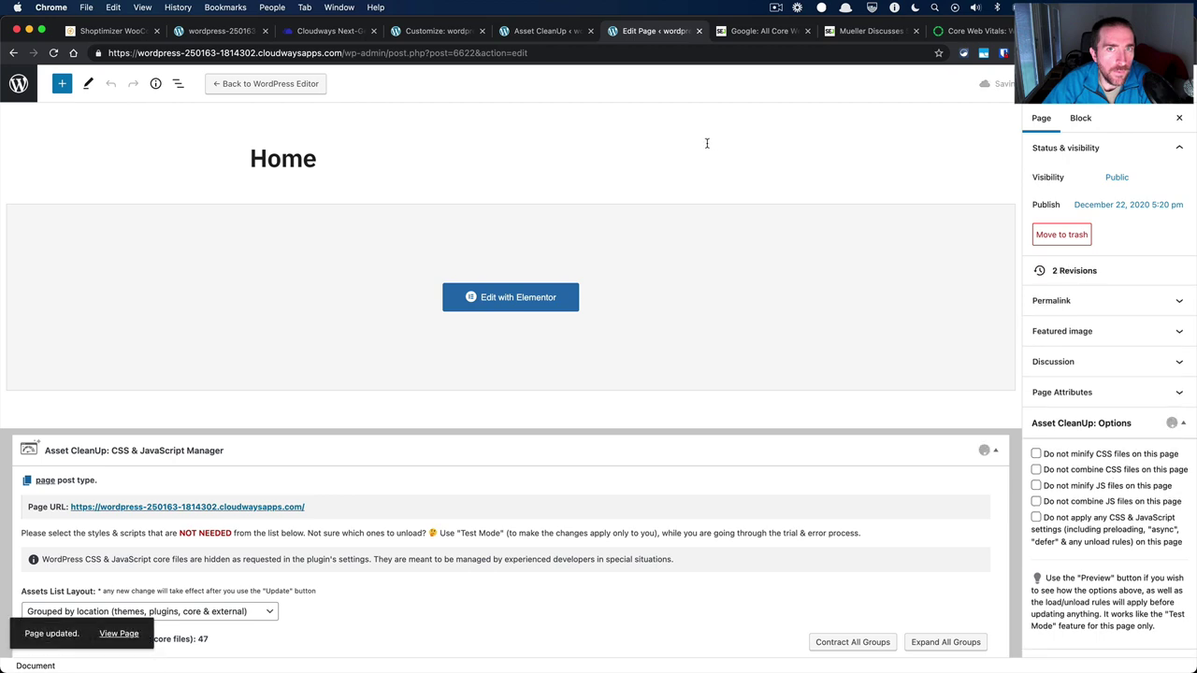
Check Asset CleanUp's Bulk Changes page for stylesheets and scripts unloaded everywhere on the site.
click(559, 36)
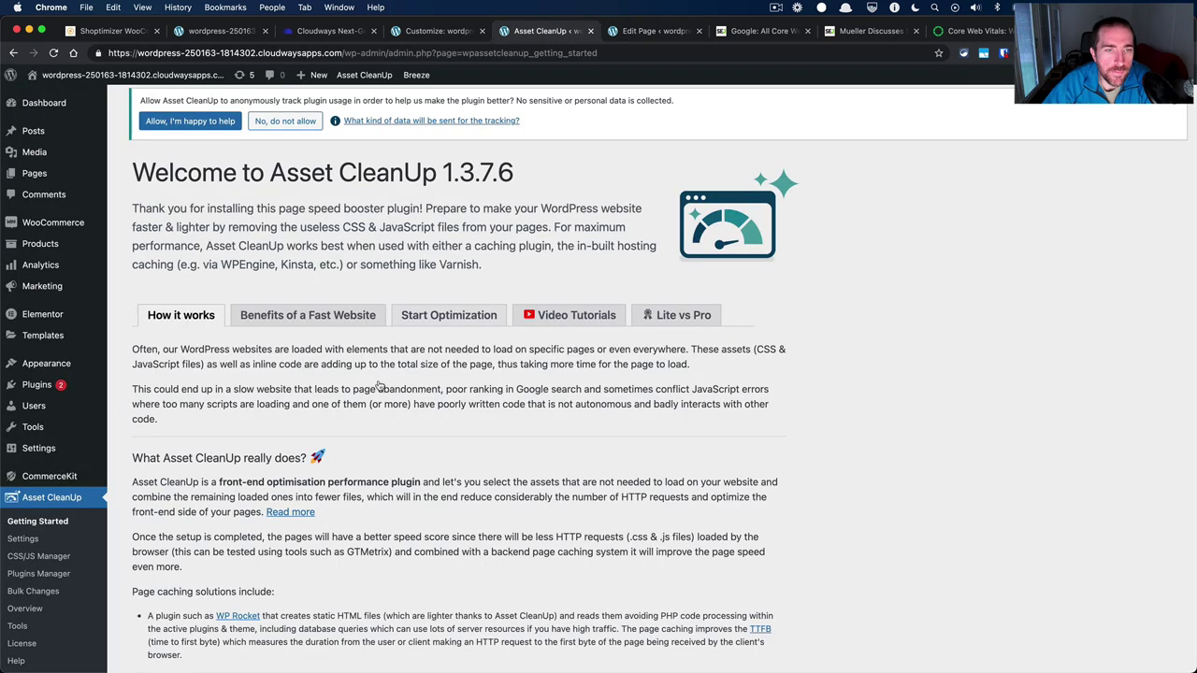
scroll(39, 534, down, 5)
click(42, 546)
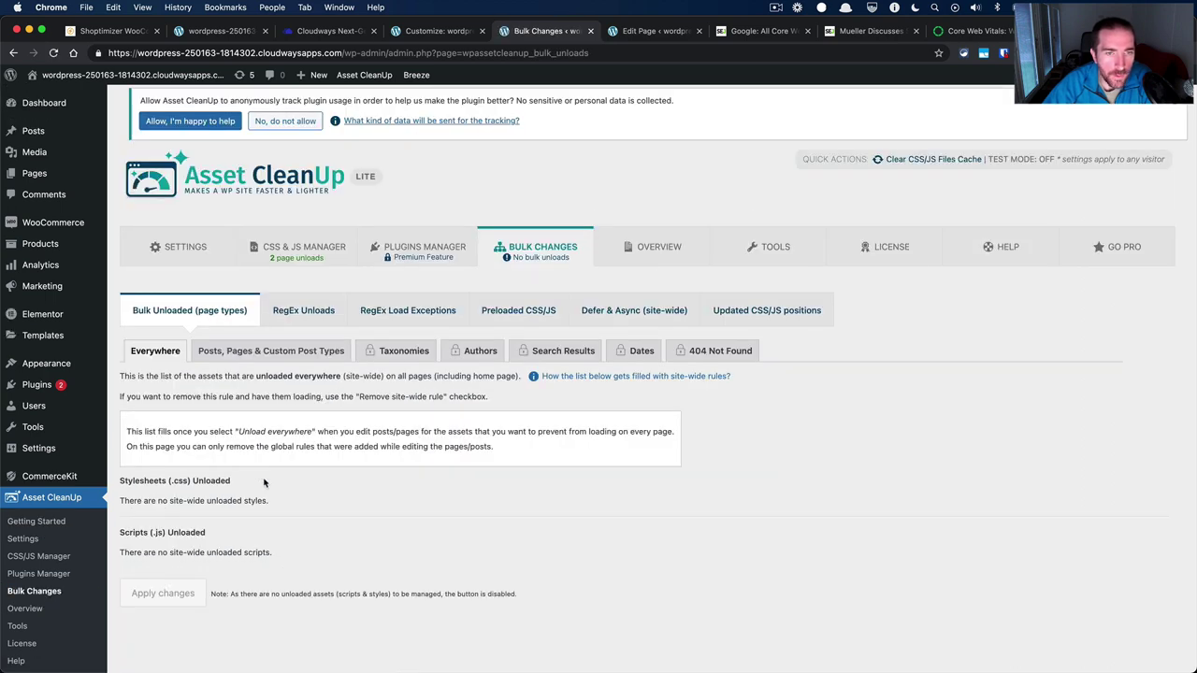
scroll(264, 483, down, 1)
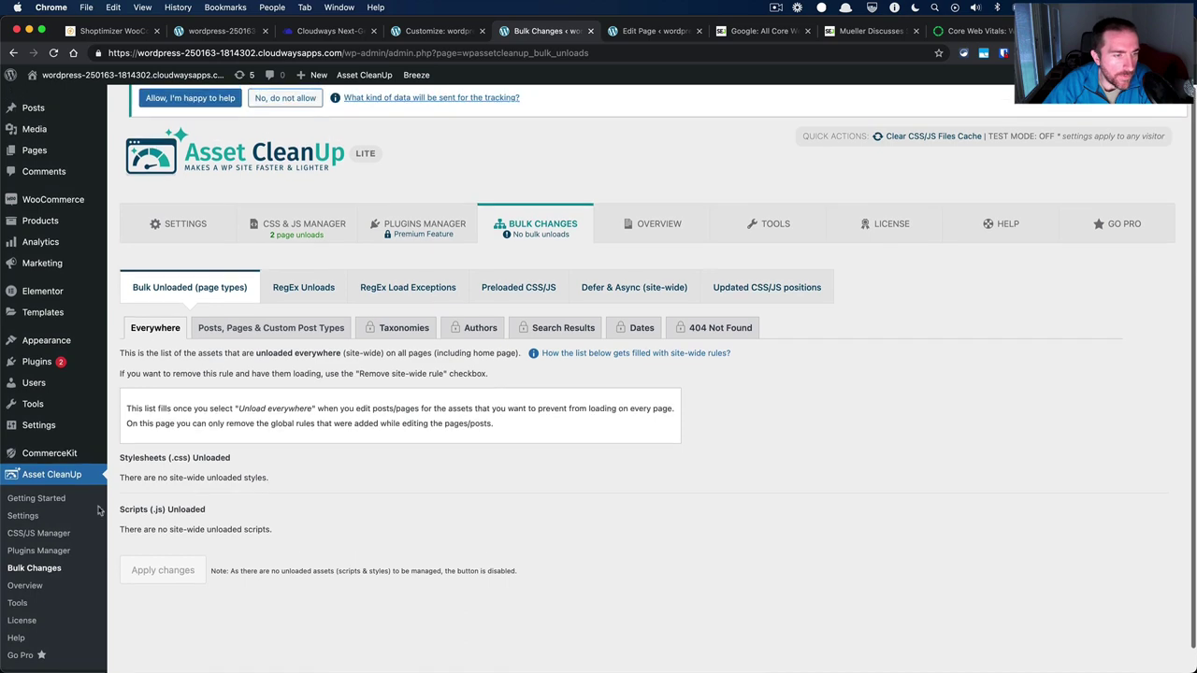
Open the Site-Wide Common Unloads section of Asset CleanUp's settings.
click(32, 514)
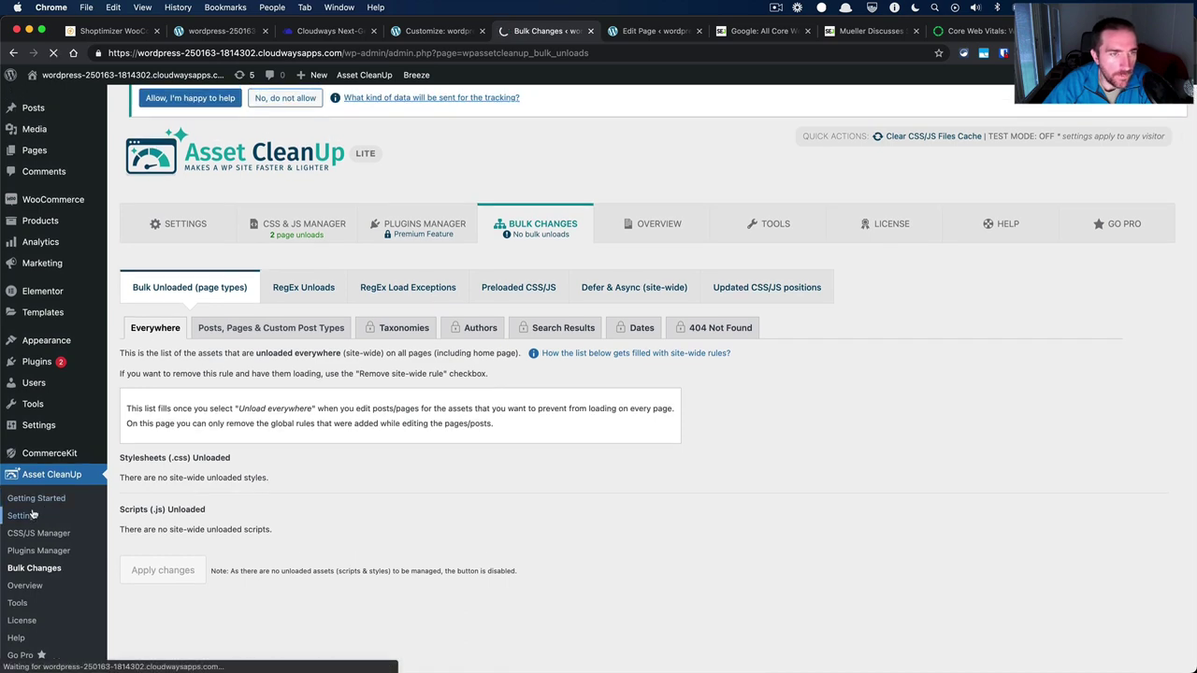
scroll(425, 498, down, 2)
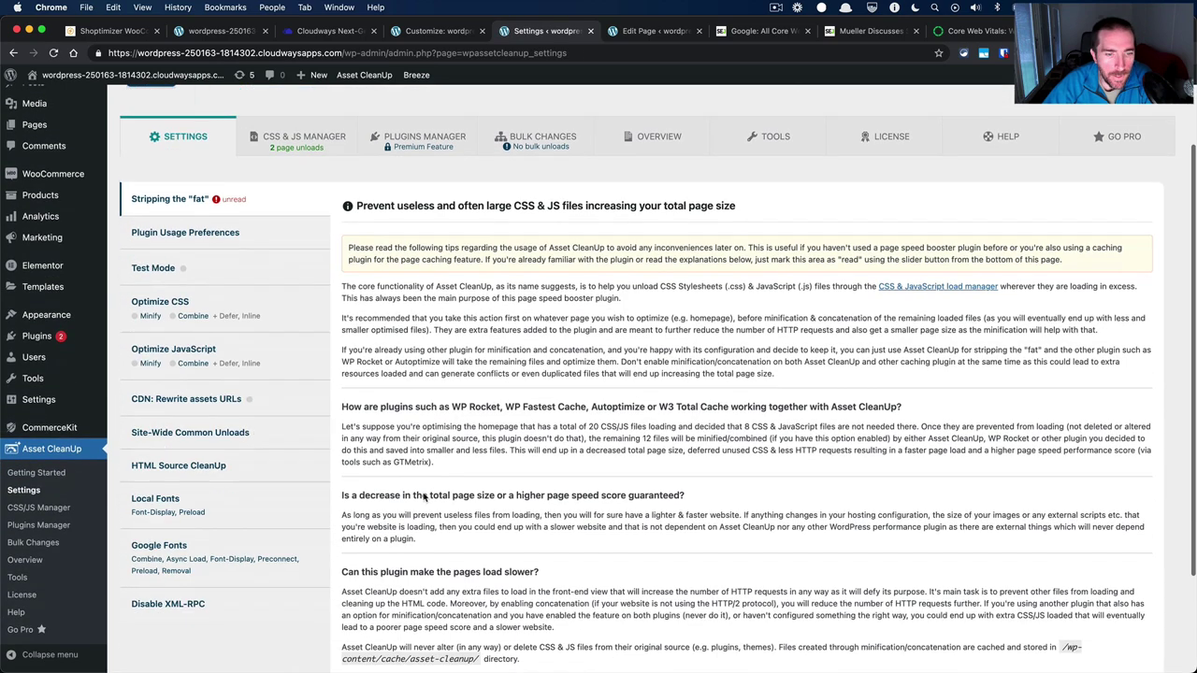
scroll(425, 498, down, 3)
scroll(426, 498, up, 5)
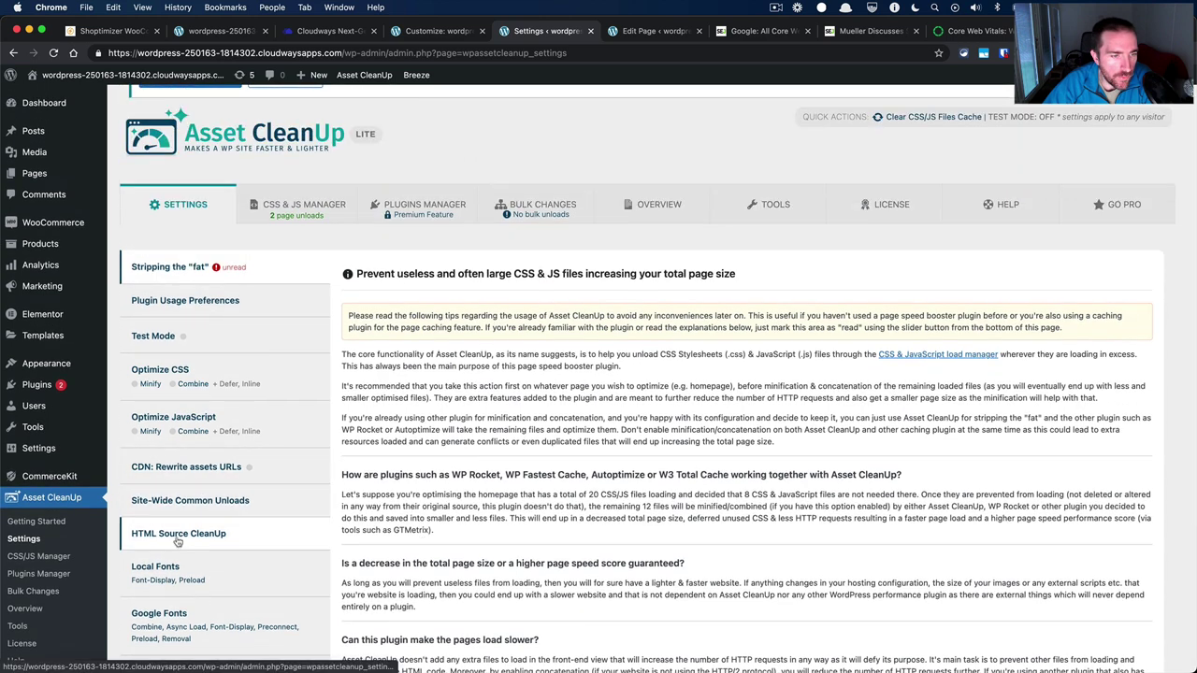
click(187, 502)
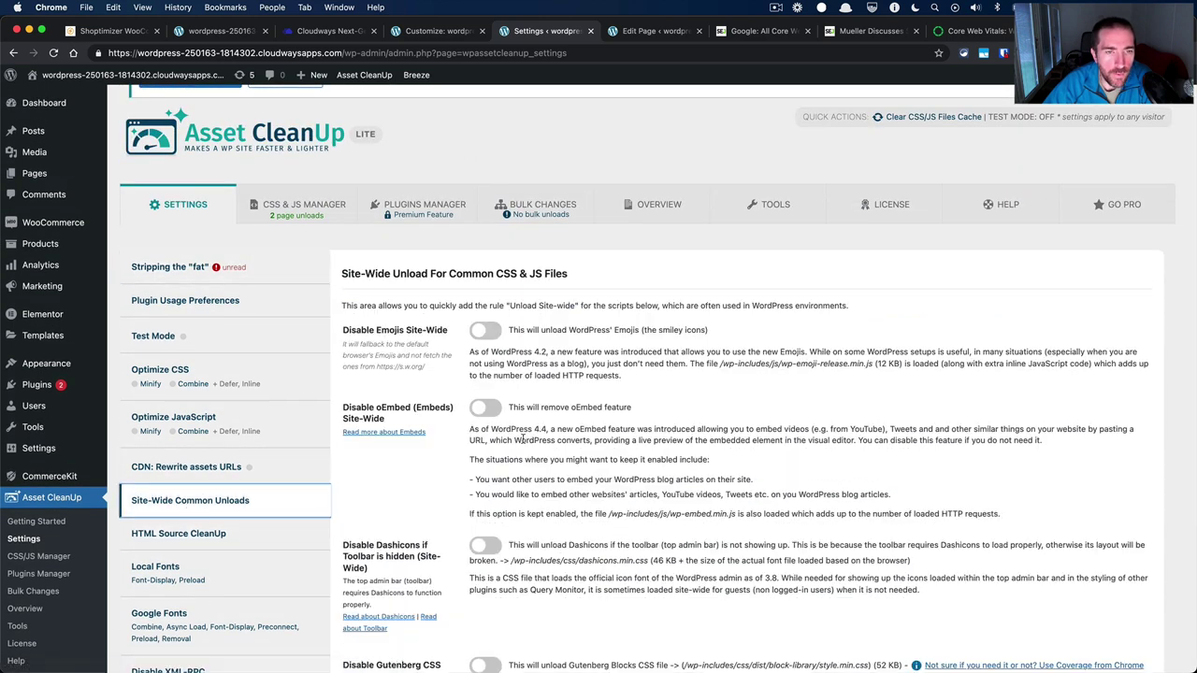
Enable Disable Gutenberg CSS Block Library Site-Wide and save the Asset CleanUp settings.
scroll(504, 490, down, 3)
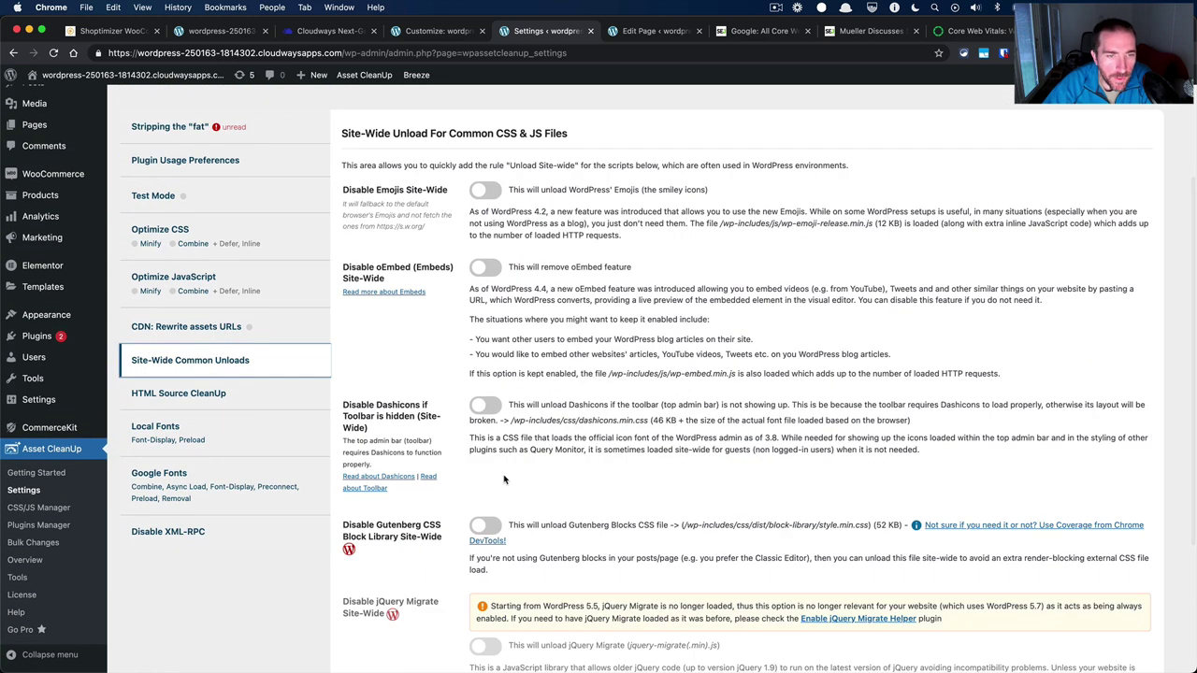
scroll(503, 479, down, 3)
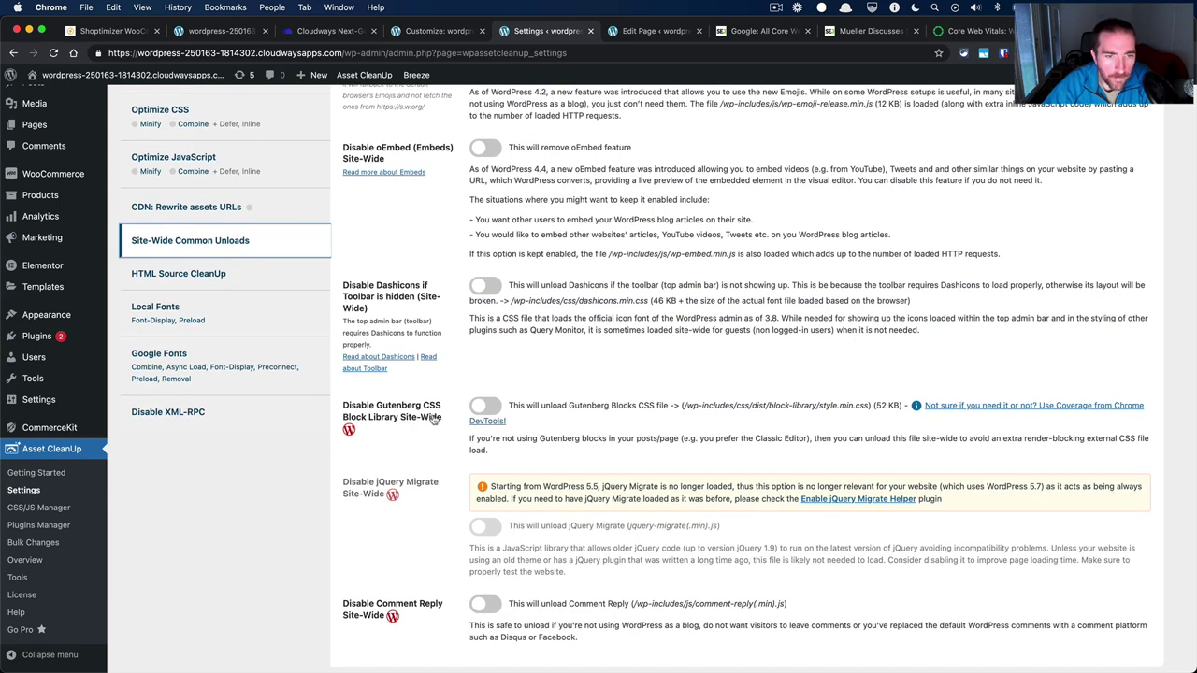
click(486, 407)
scroll(438, 470, down, 2)
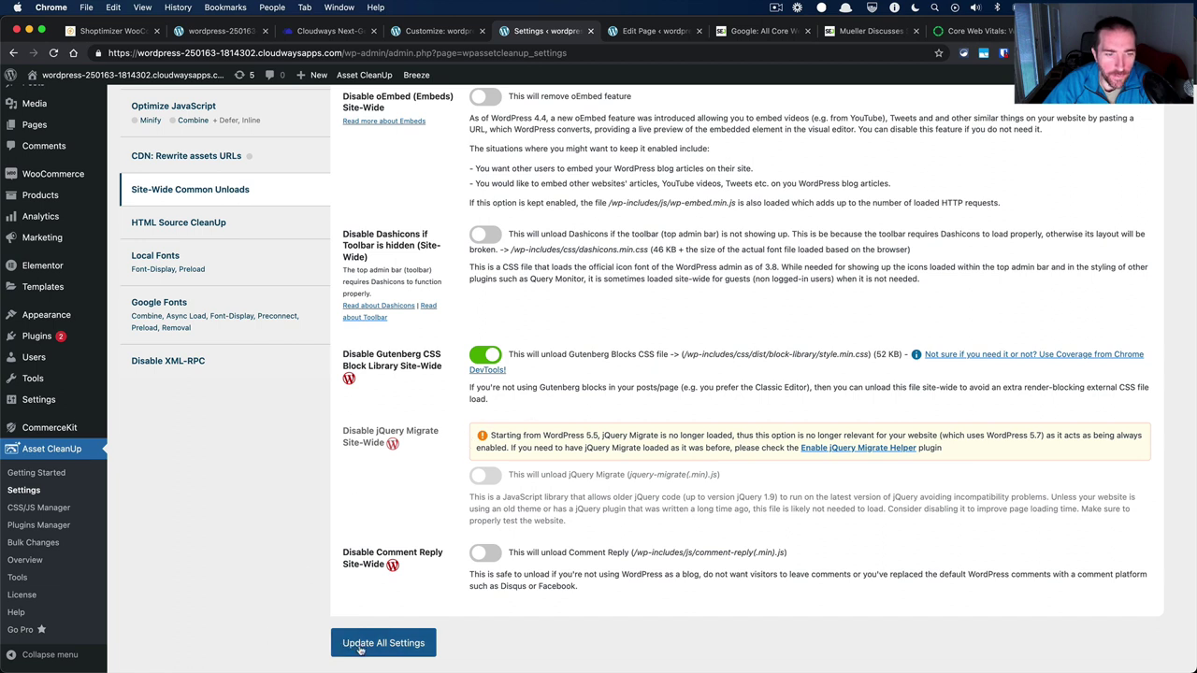
click(391, 645)
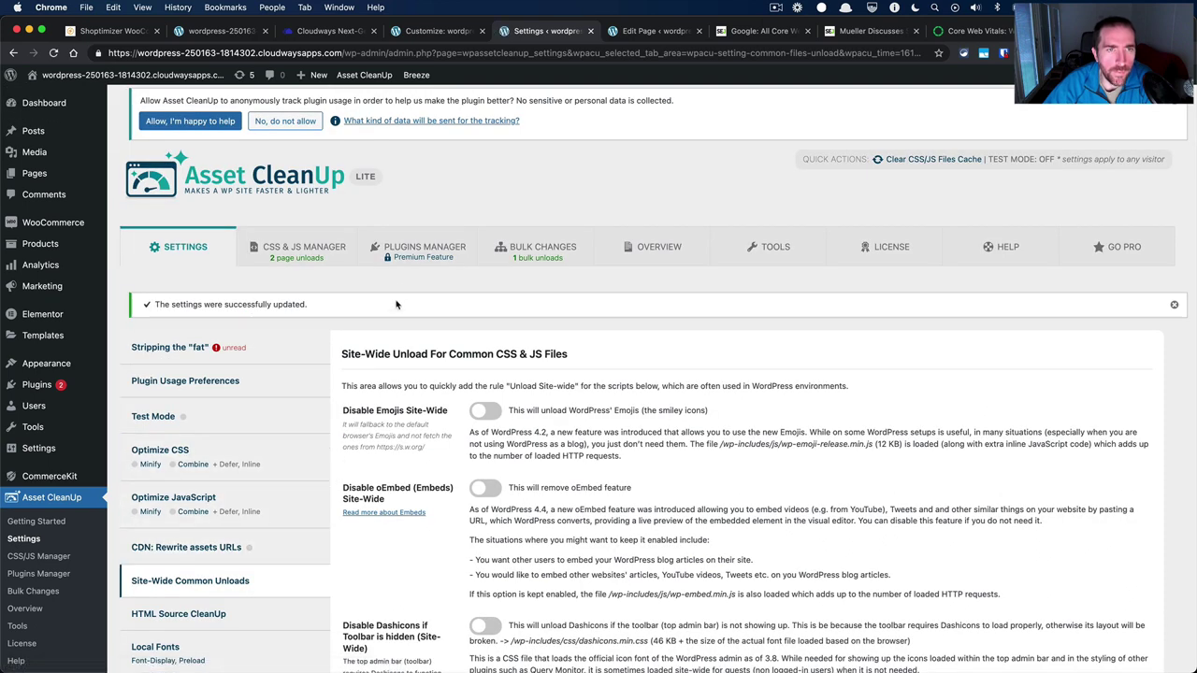
Purge the Breeze cache, and load the store's homepage from its base URL in a new browser window.
mouse_move(417, 75)
click(421, 97)
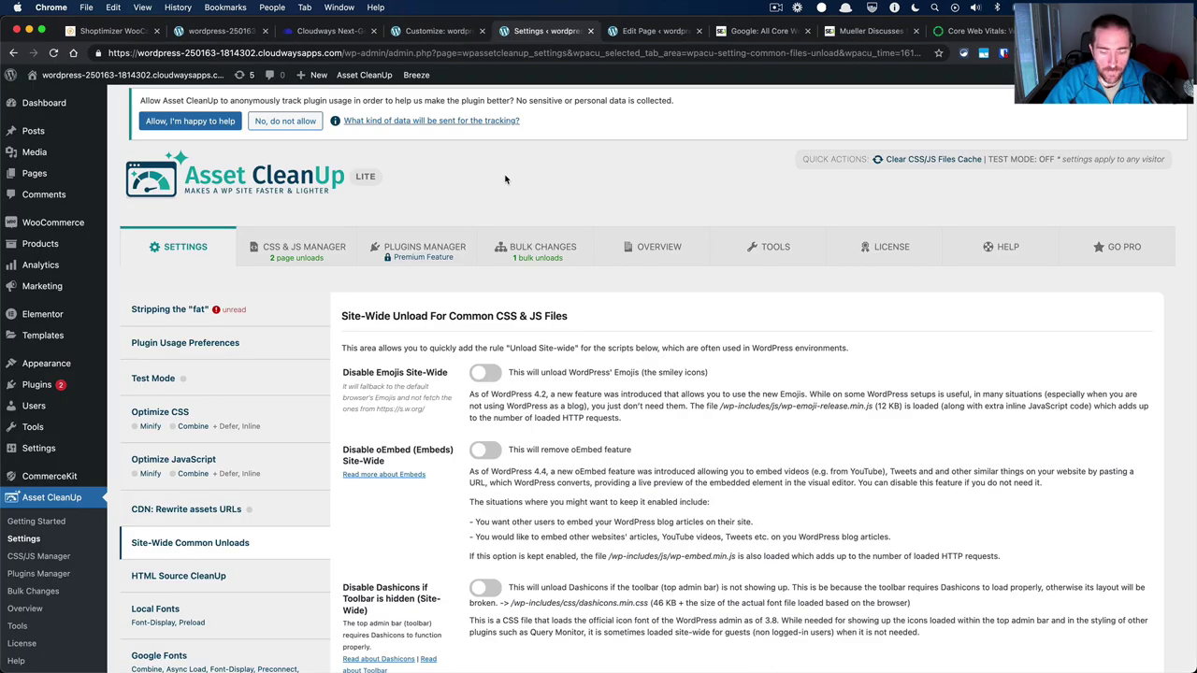
key(super+l)
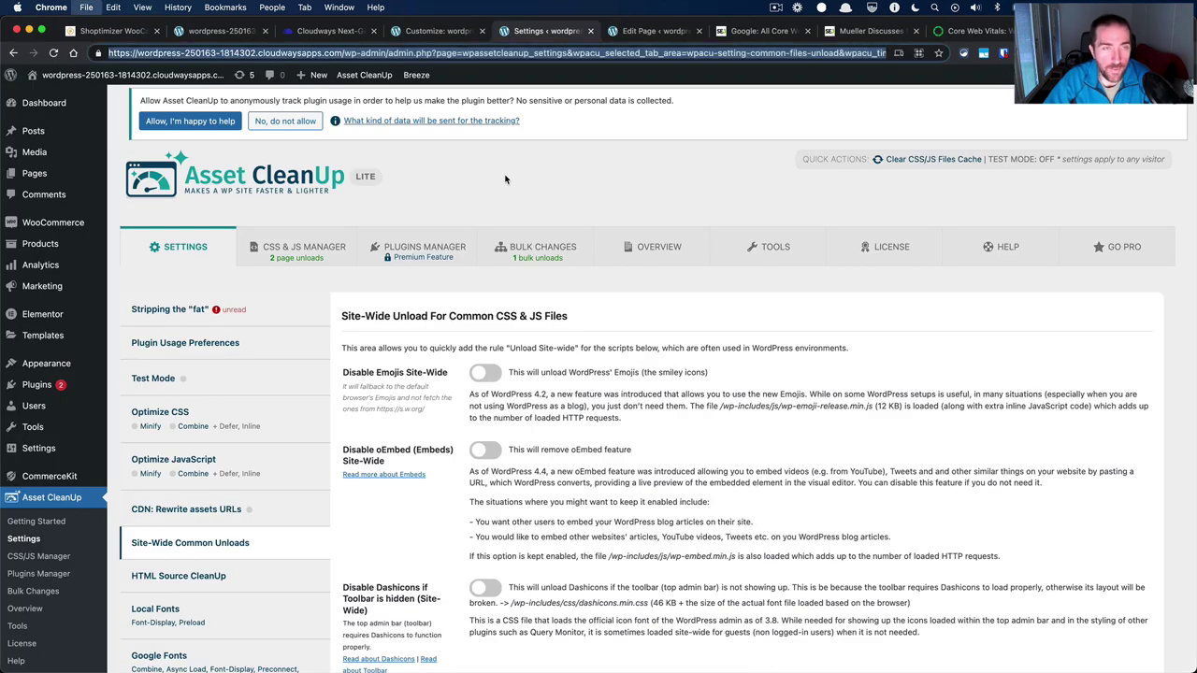
key(Left)
key(shift+alt+Right)
key(shift+alt+Right)
key(shift+alt+Right)
key(shift+alt+Right)
key(shift+alt+Right)
key(shift+alt+Right)
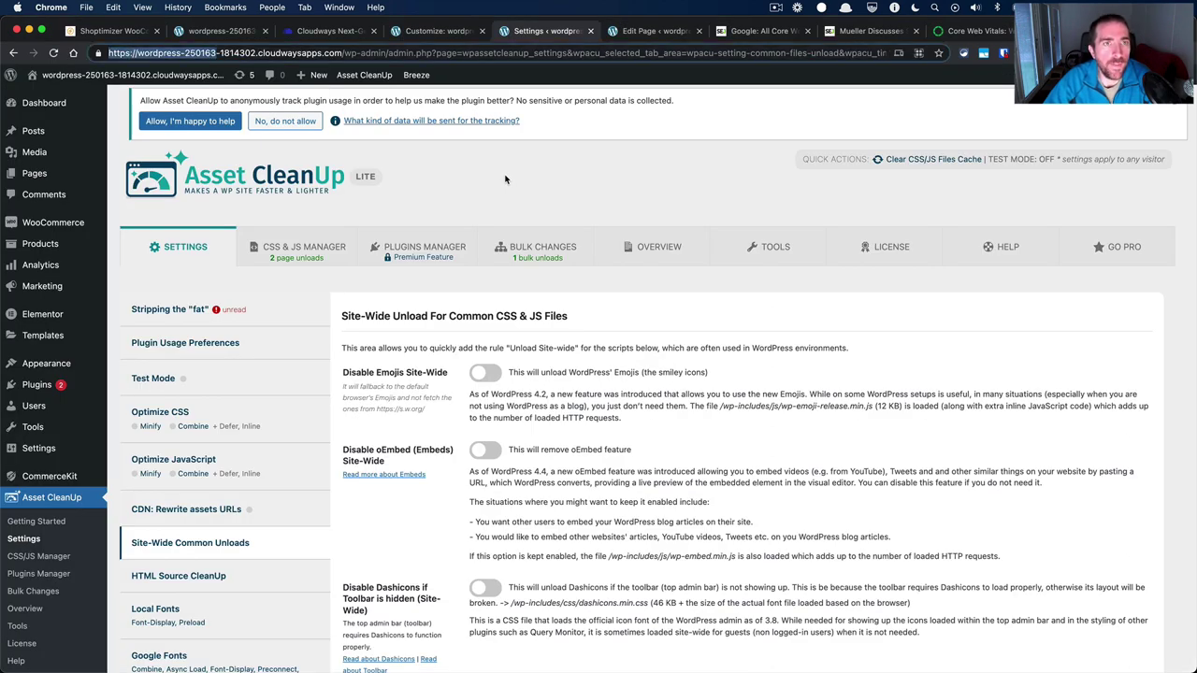
key(super+c)
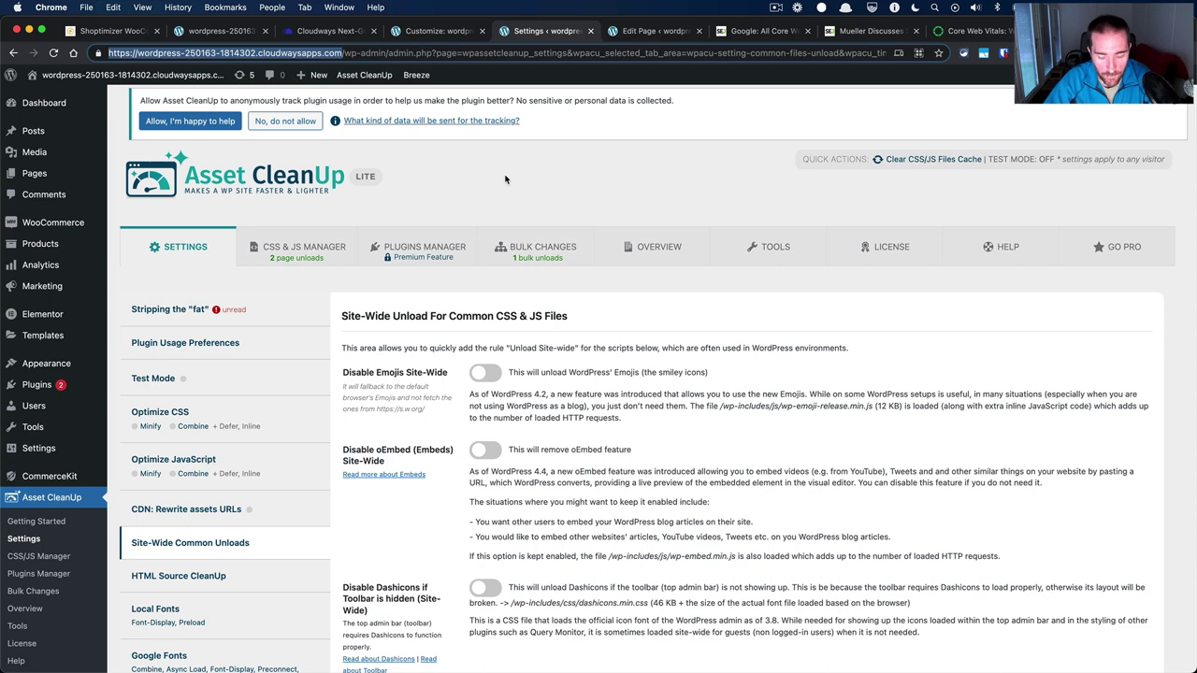
key(super+n)
key(super+v)
key(Return)
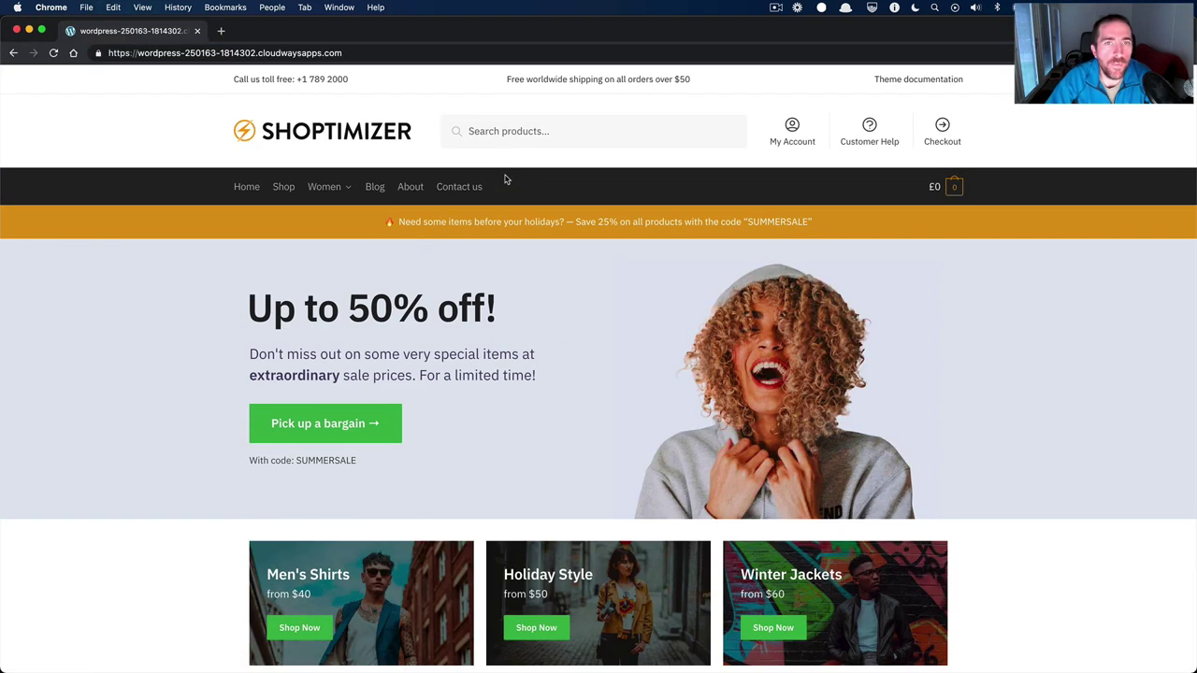
Switch to PageSpeed Insights and rerun the analysis of the store's homepage.
key(ctrl+Right)
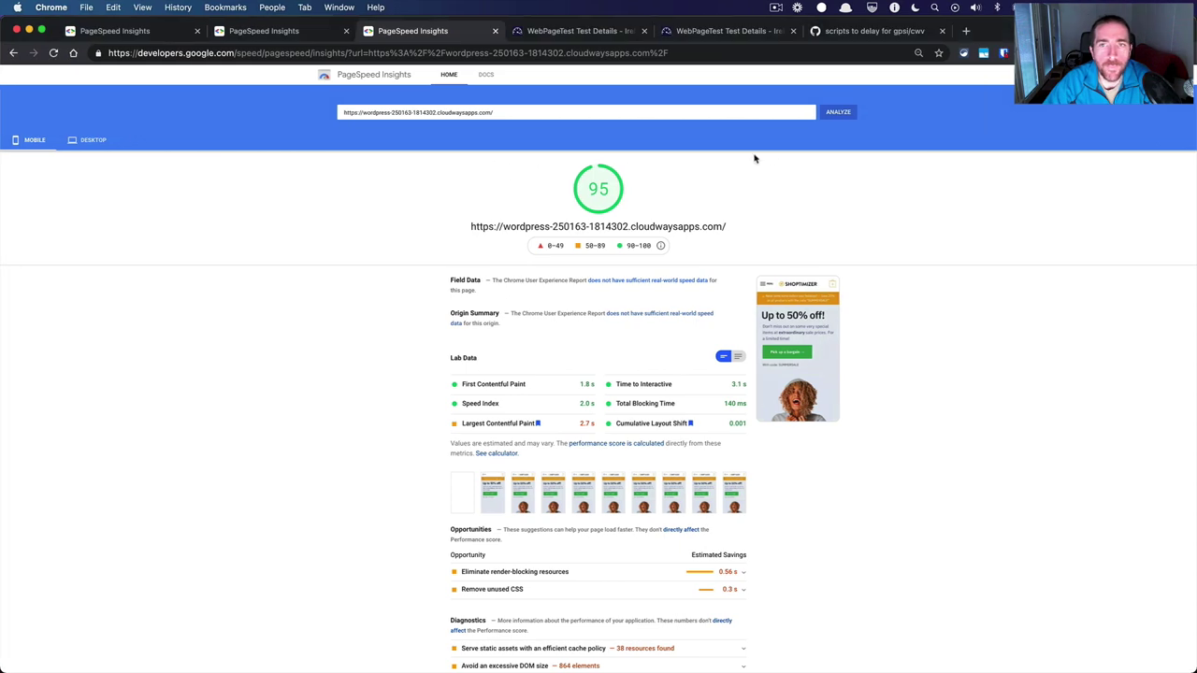
click(837, 111)
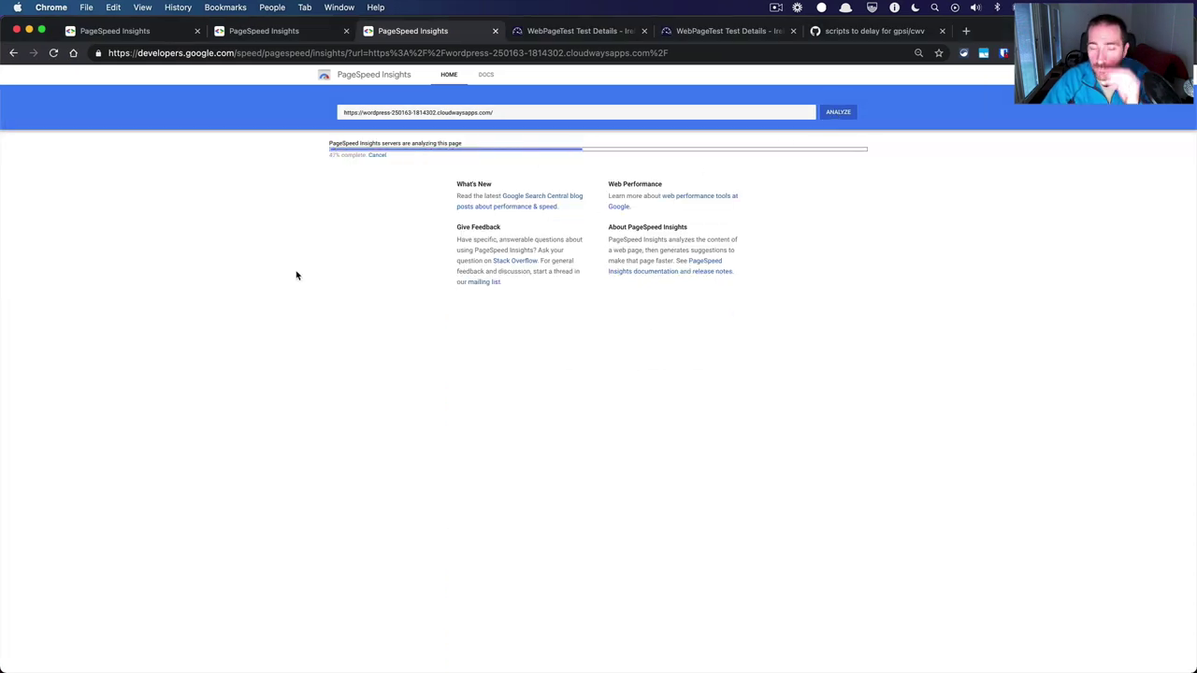
Switch to the WebPageTest results for the store's homepage, go to the test summary and re-run the test.
click(565, 35)
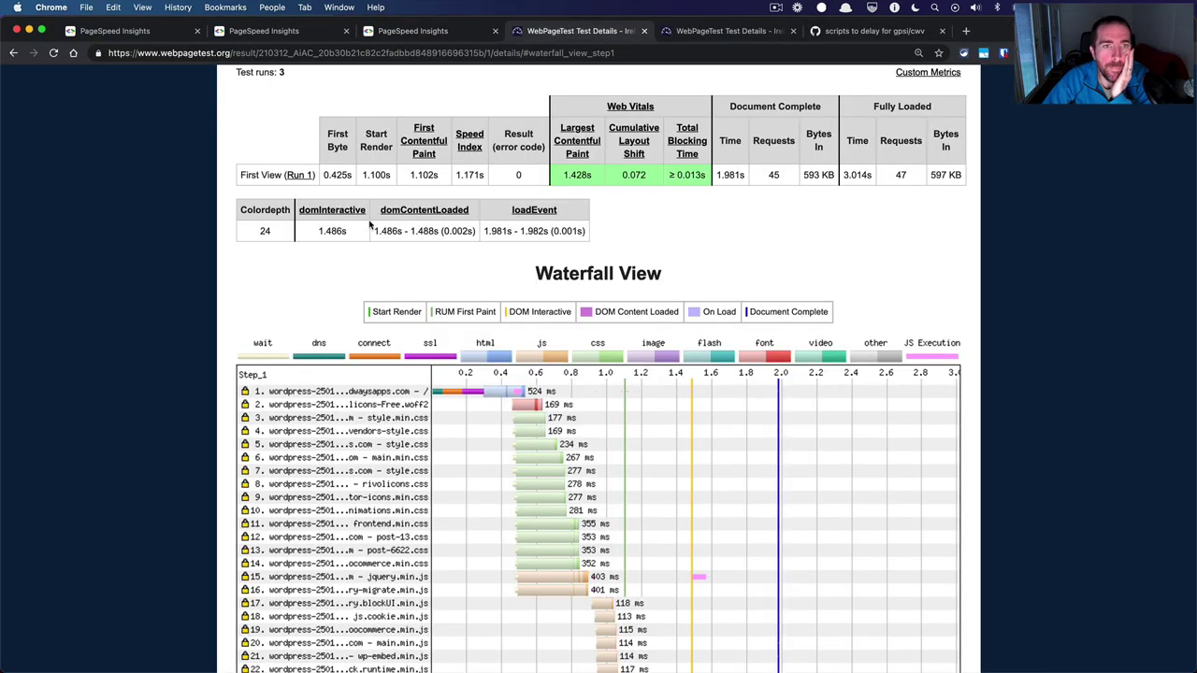
scroll(241, 298, up, 5)
click(241, 298)
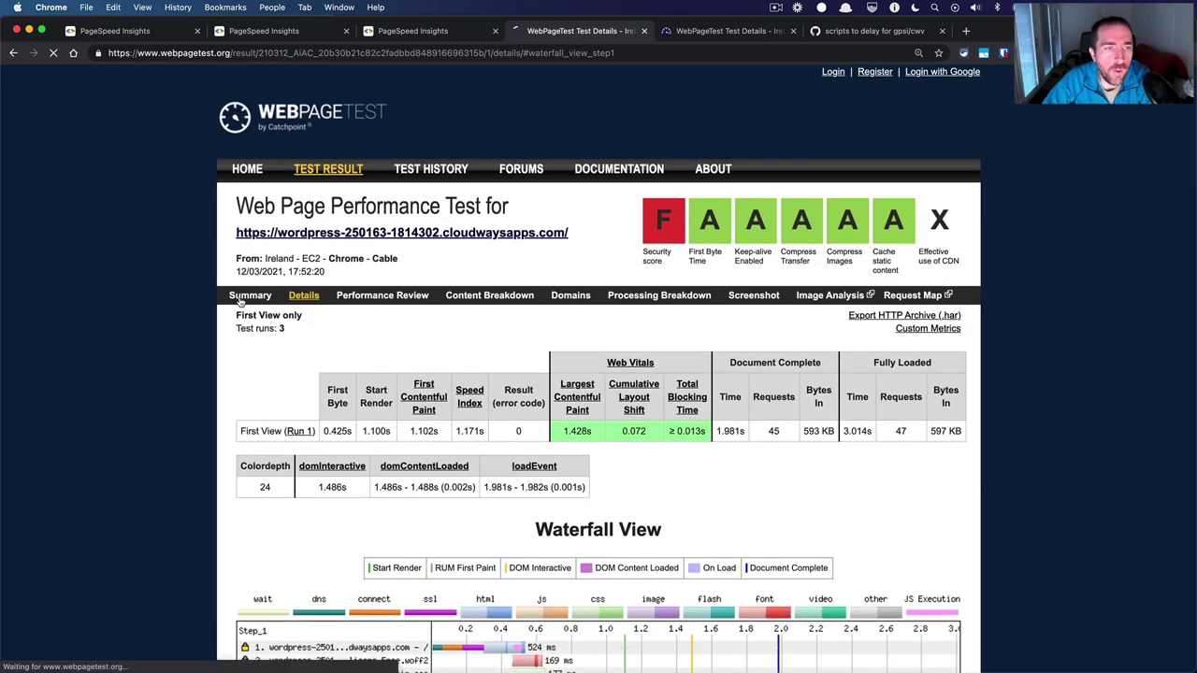
click(305, 348)
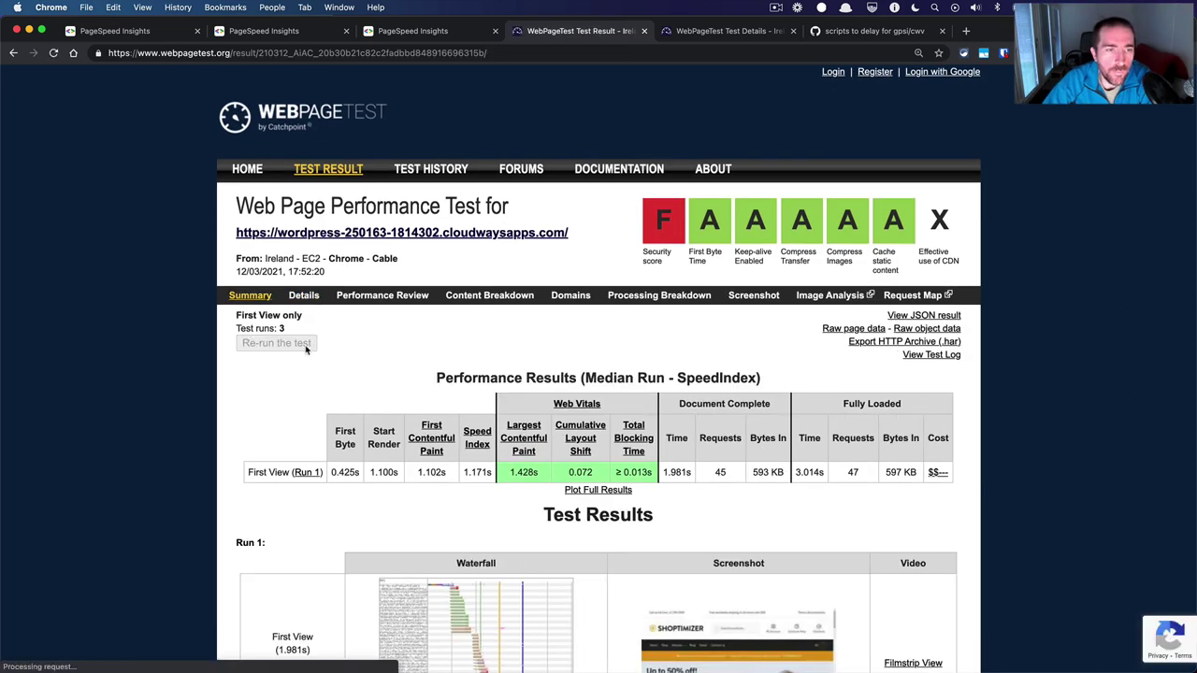
Return to PageSpeed Insights and review the homepage's mobile score, lab data and opportunities.
click(450, 36)
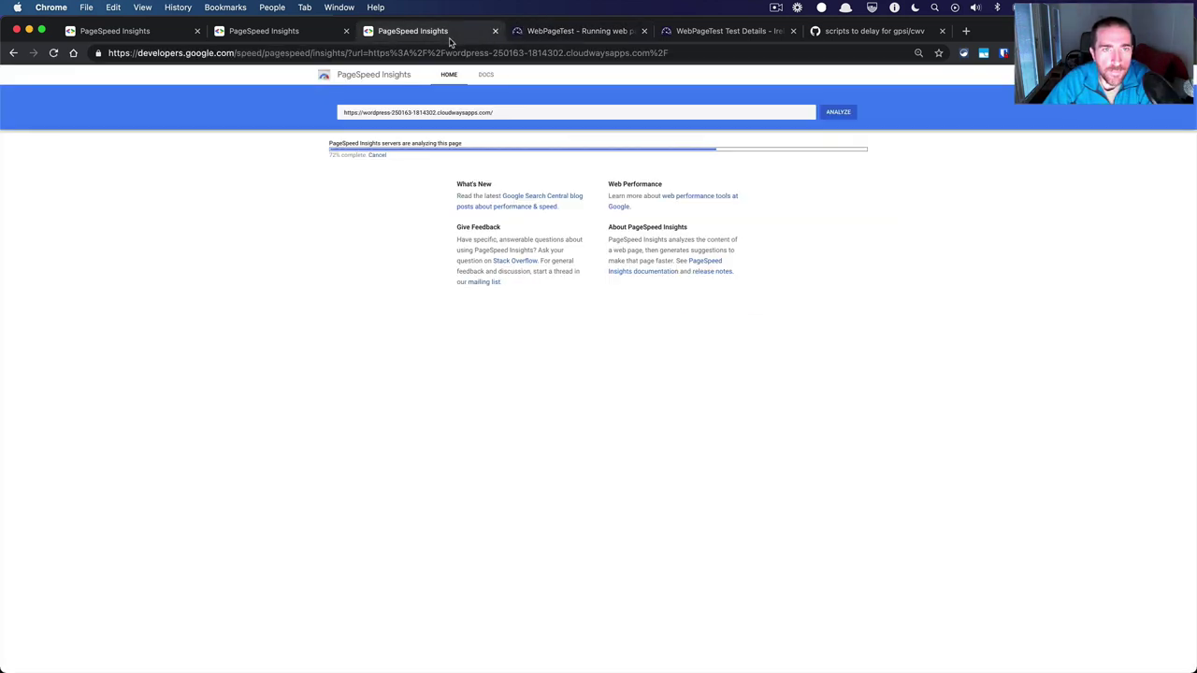
click(577, 35)
click(431, 39)
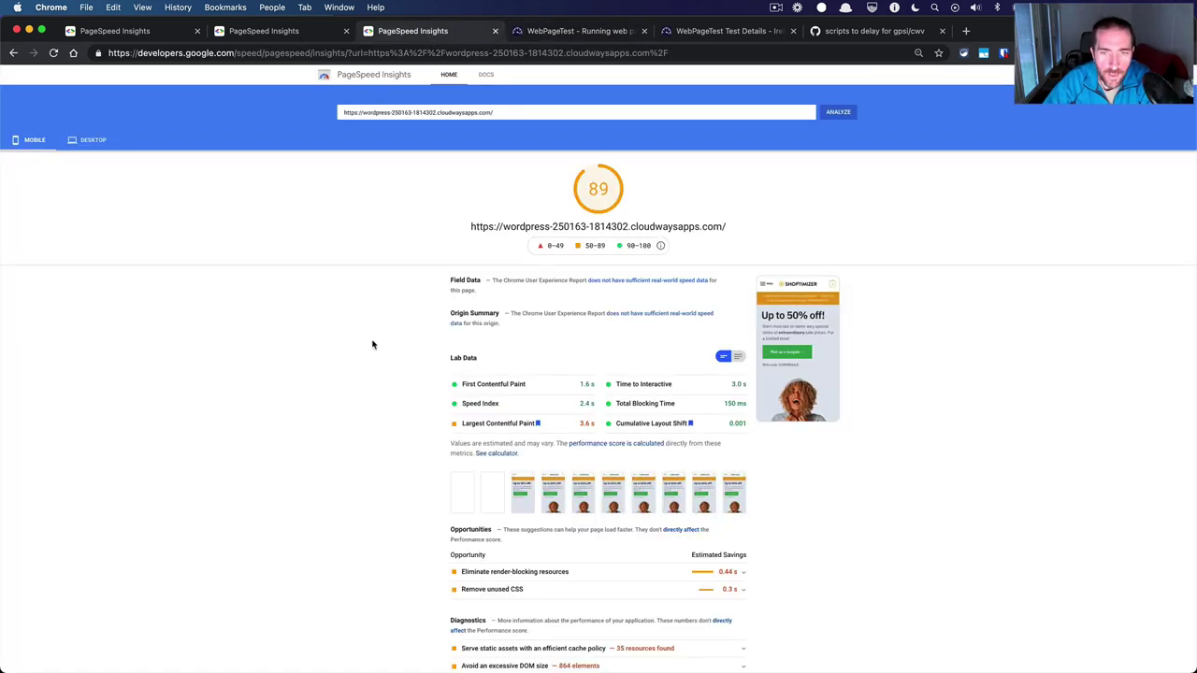
scroll(361, 393, down, 2)
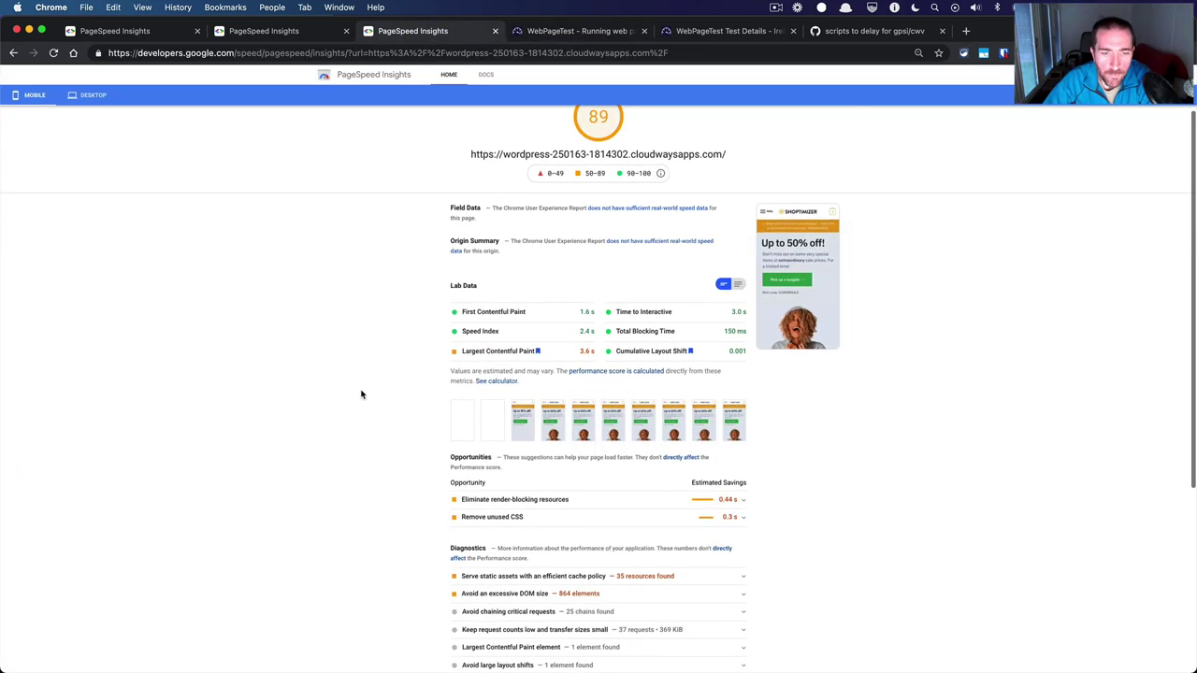
scroll(361, 394, up, 2)
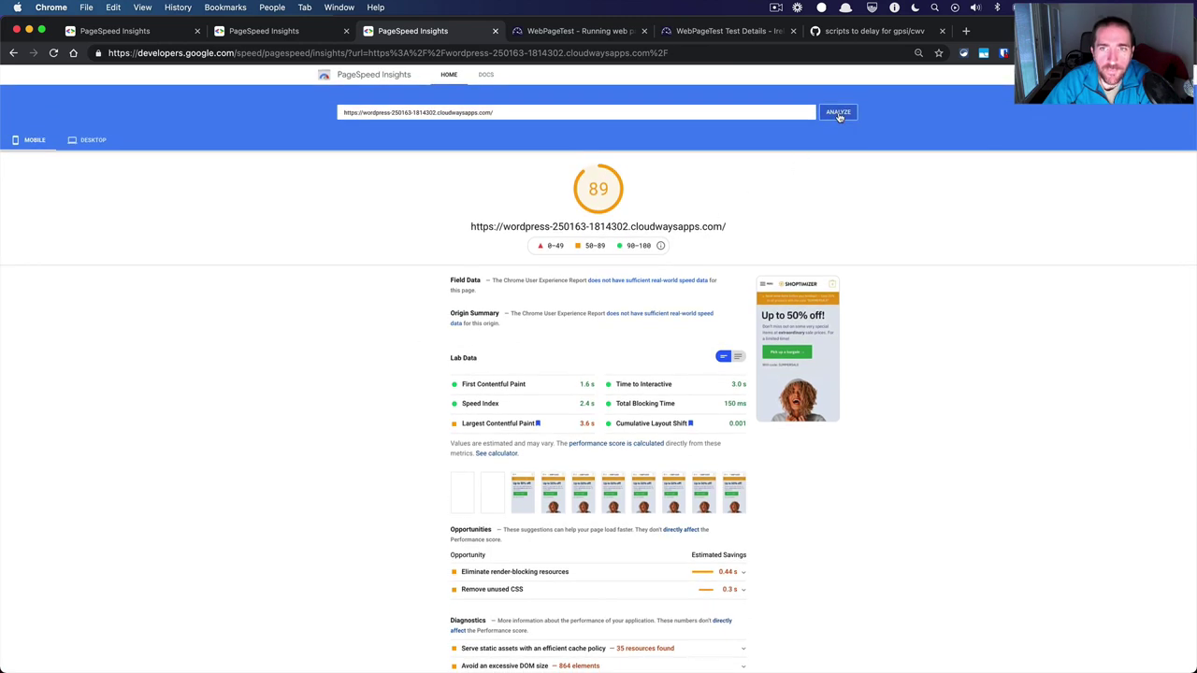
Rerun the PageSpeed Insights analysis of the homepage, check the WebPageTest progress meanwhile, and review the new mobile report.
click(839, 113)
click(586, 34)
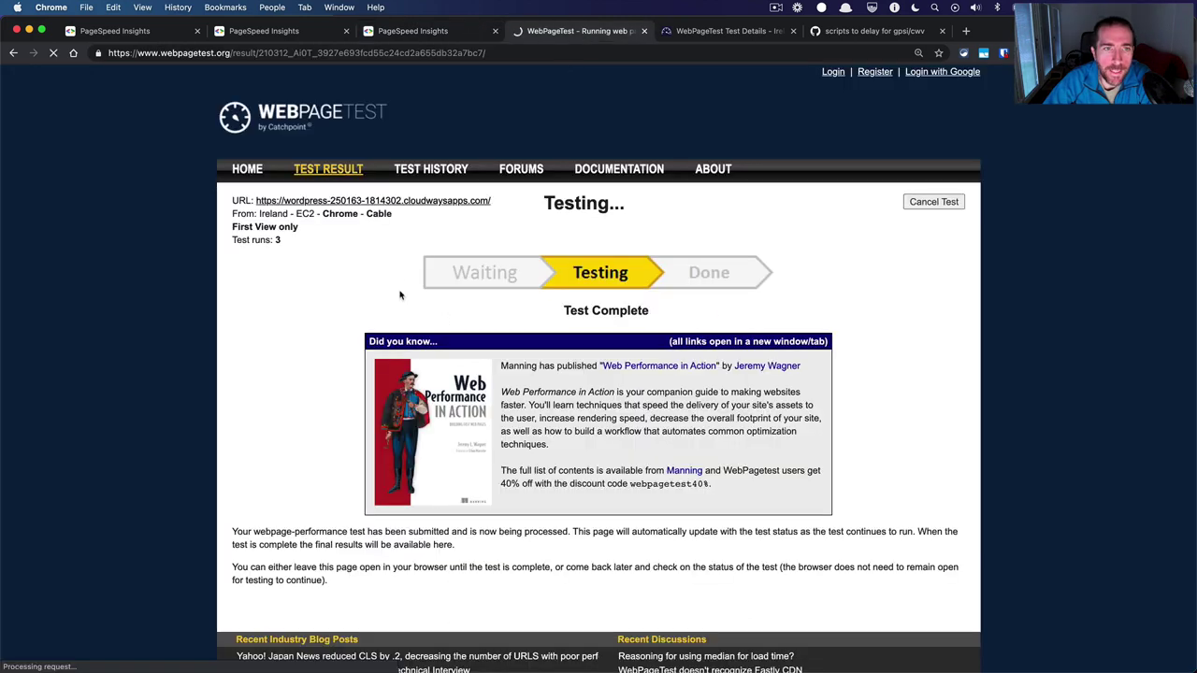
click(440, 34)
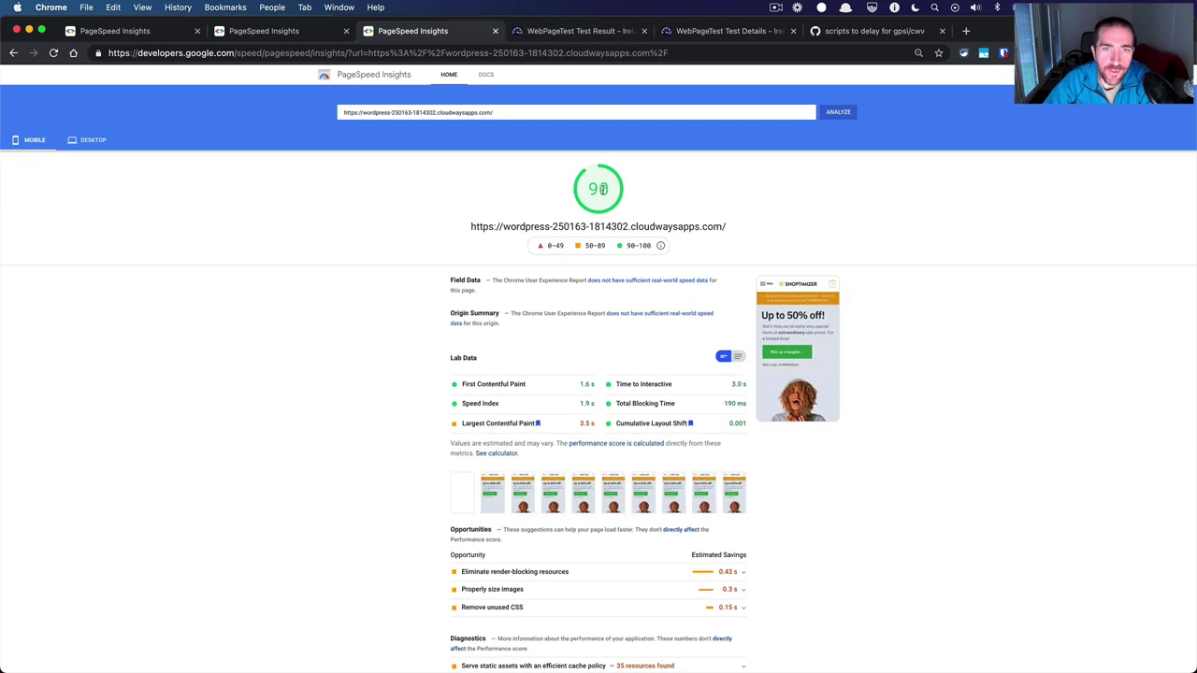
drag(592, 189, 603, 189)
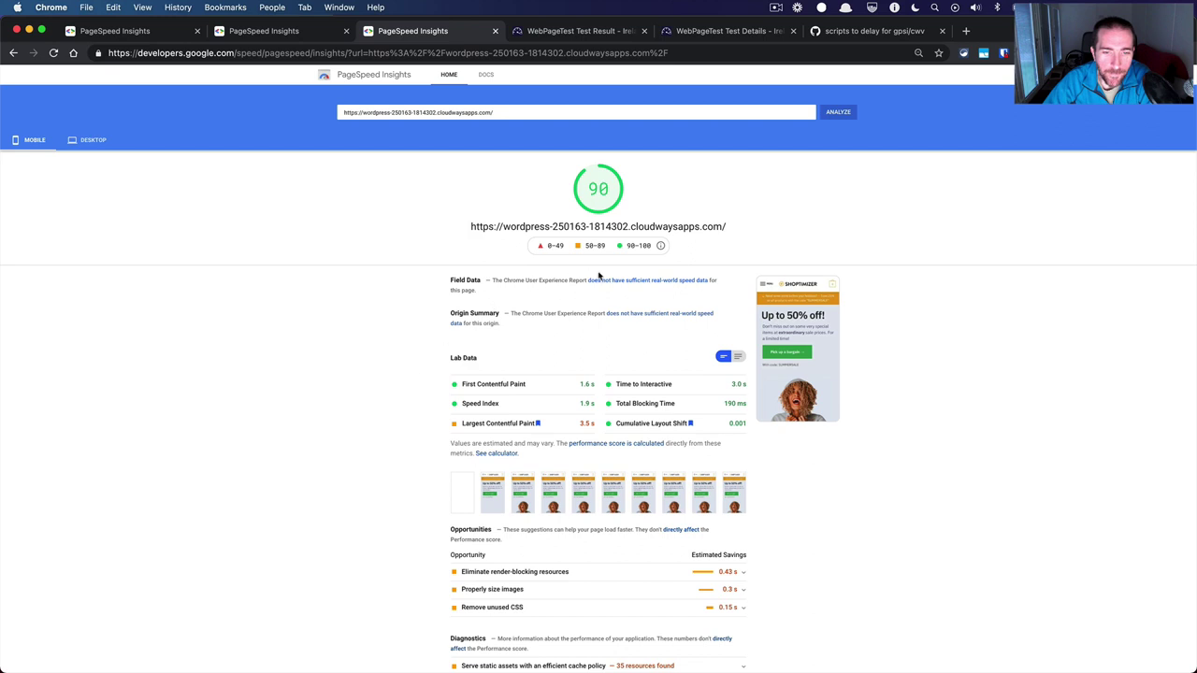
scroll(427, 354, down, 4)
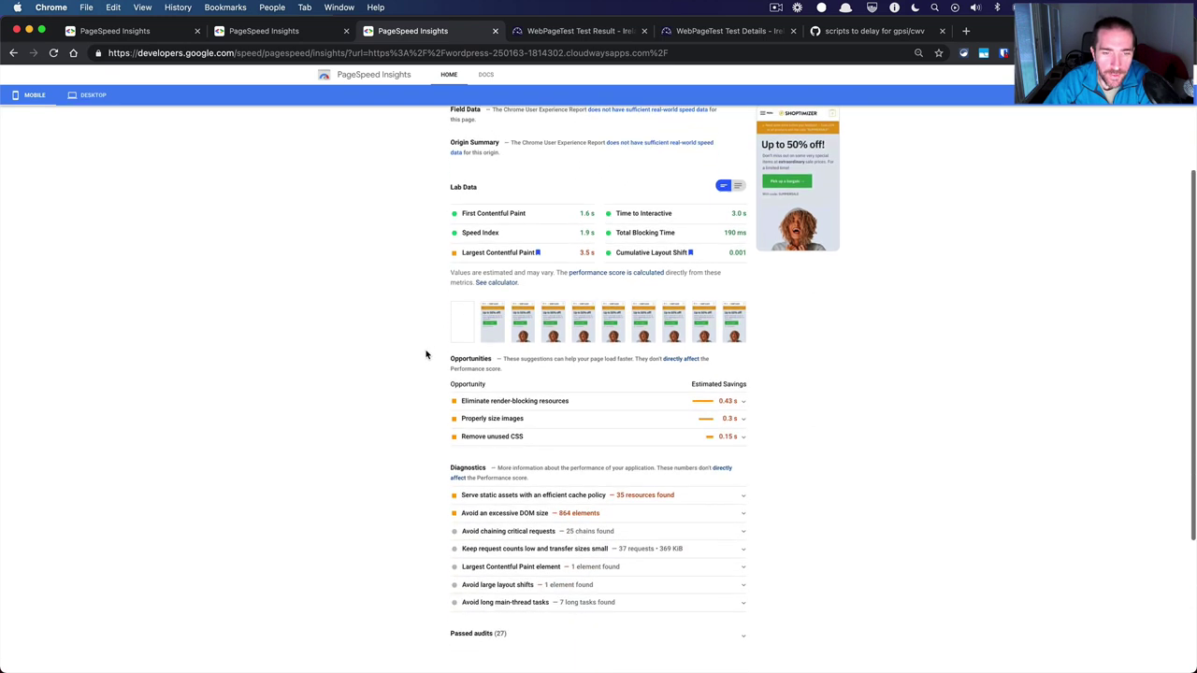
scroll(427, 354, up, 3)
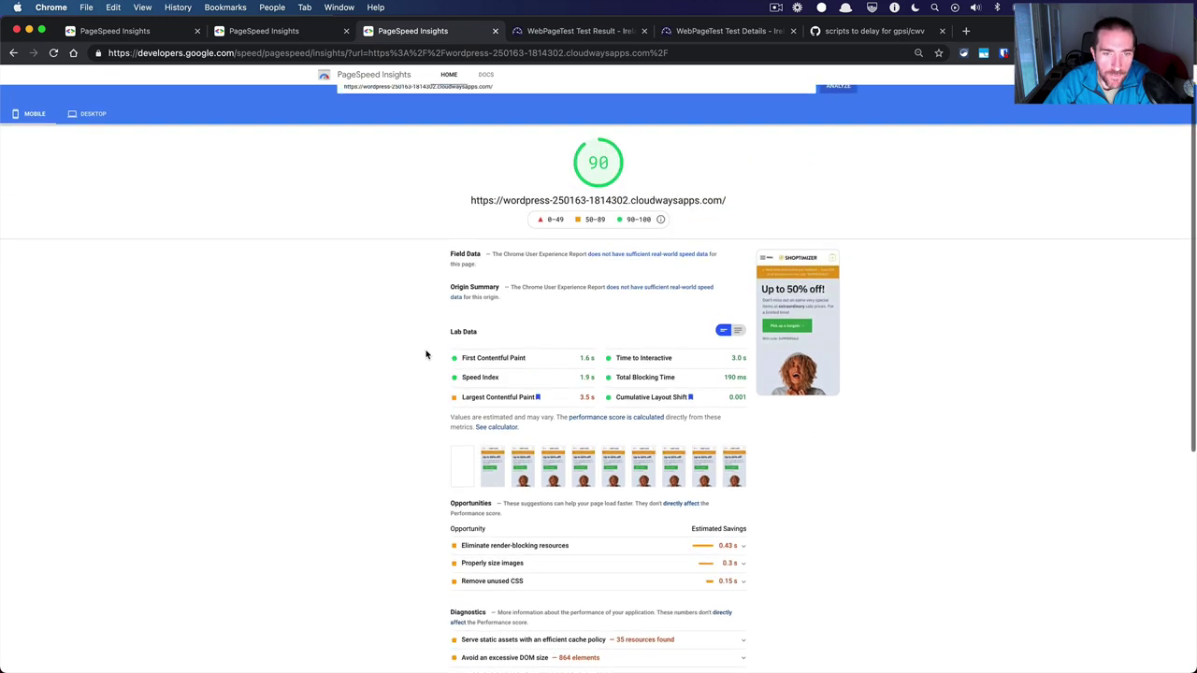
Go back to the WordPress admin window and open the page for adding new plugins.
key(ctrl+Left)
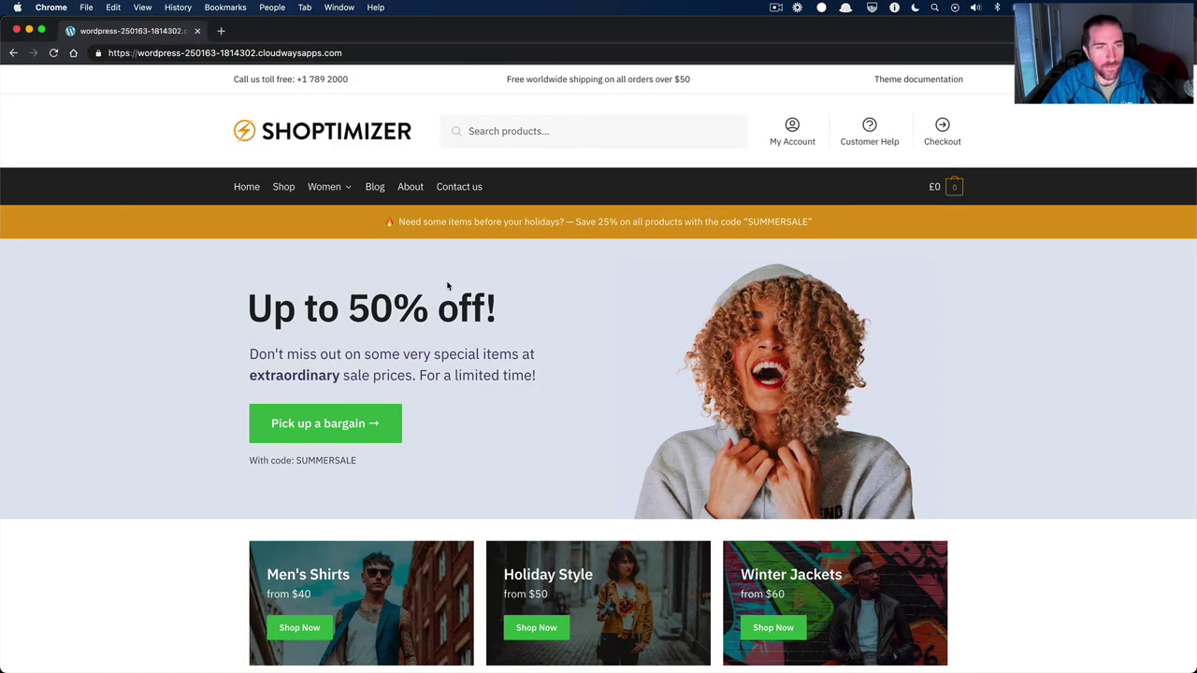
key(ctrl+Left)
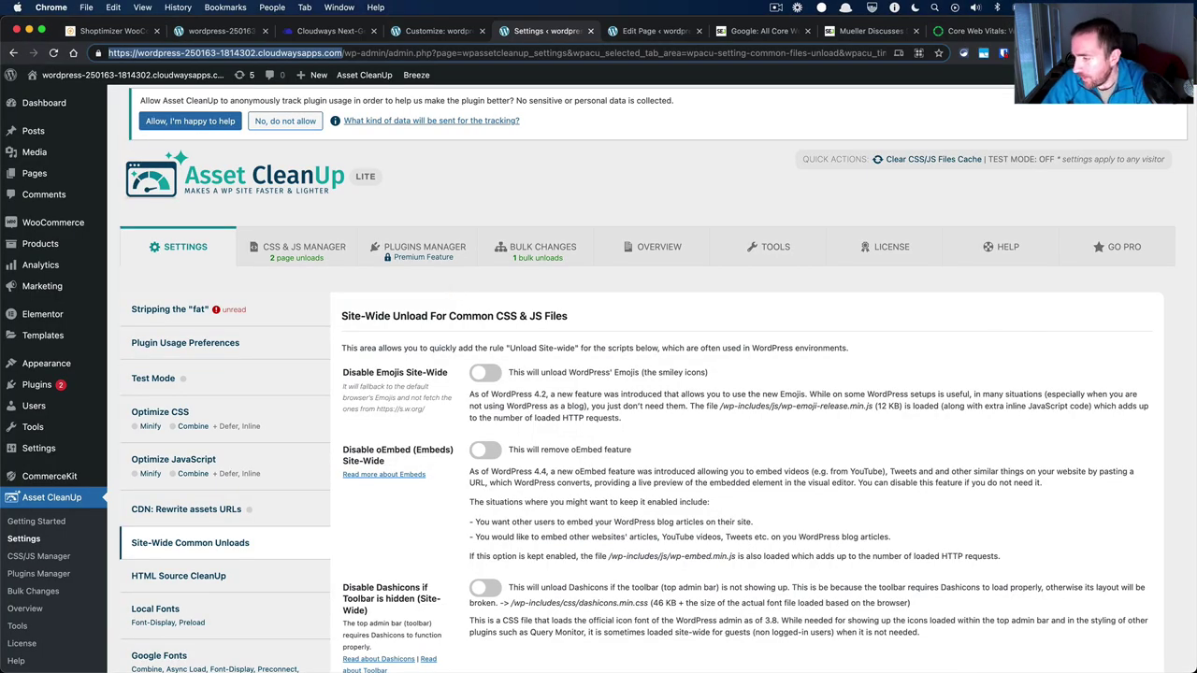
key(ctrl+Left)
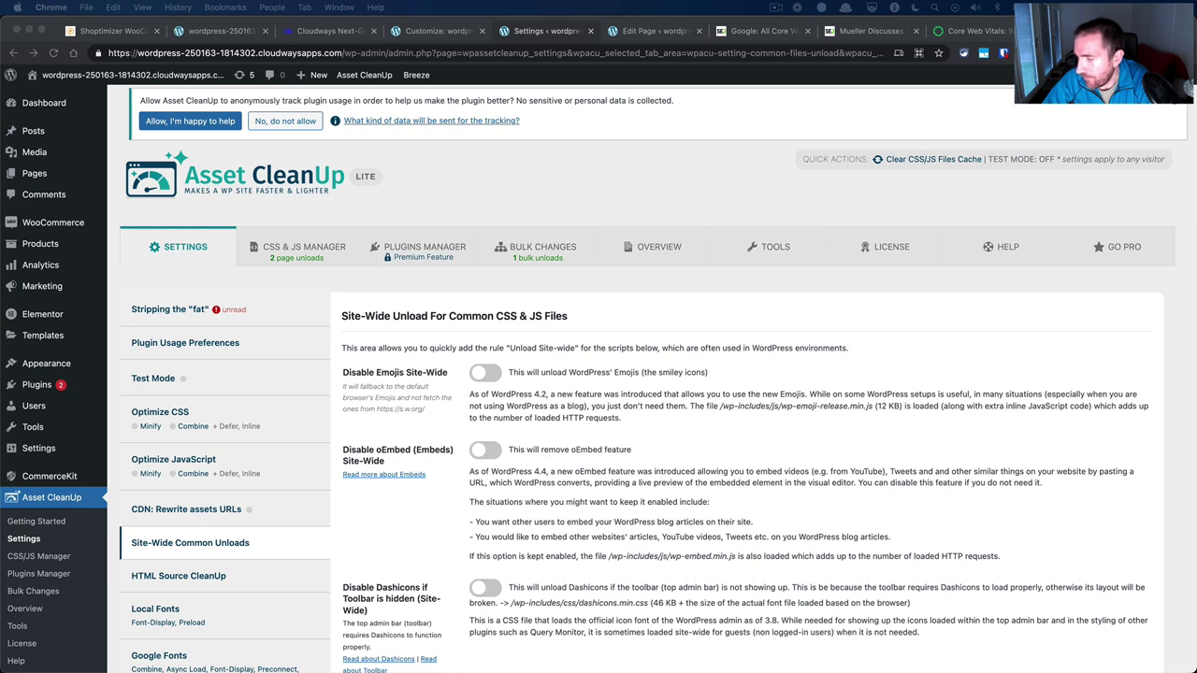
click(385, 433)
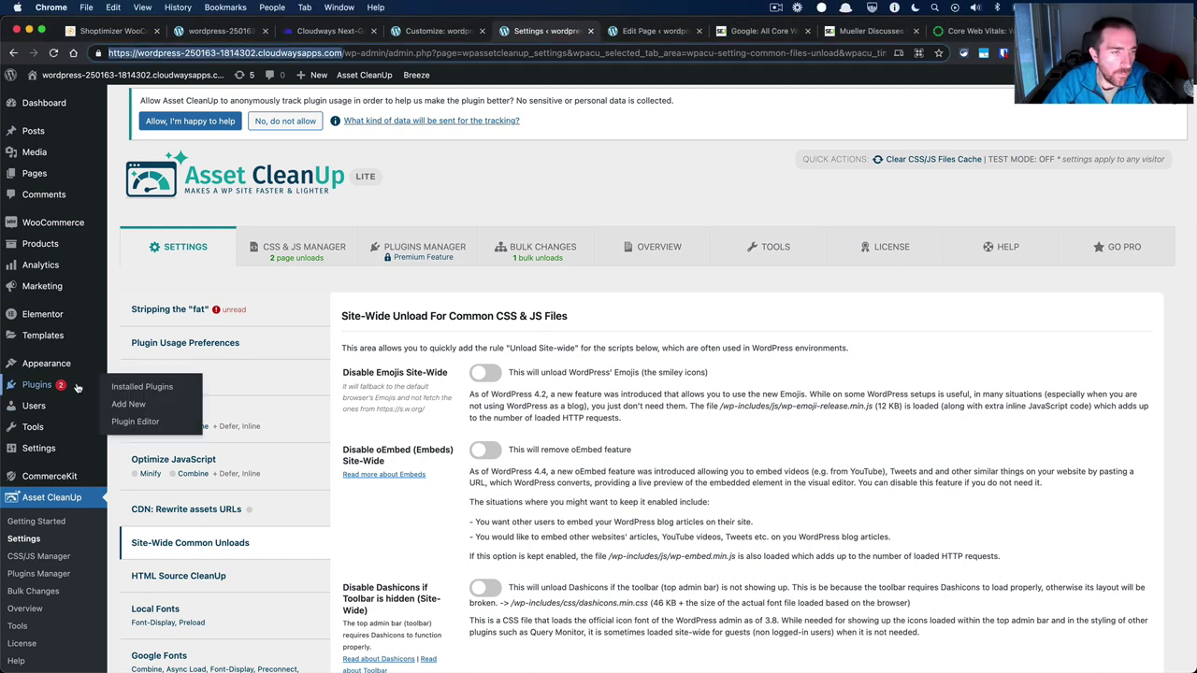
click(145, 410)
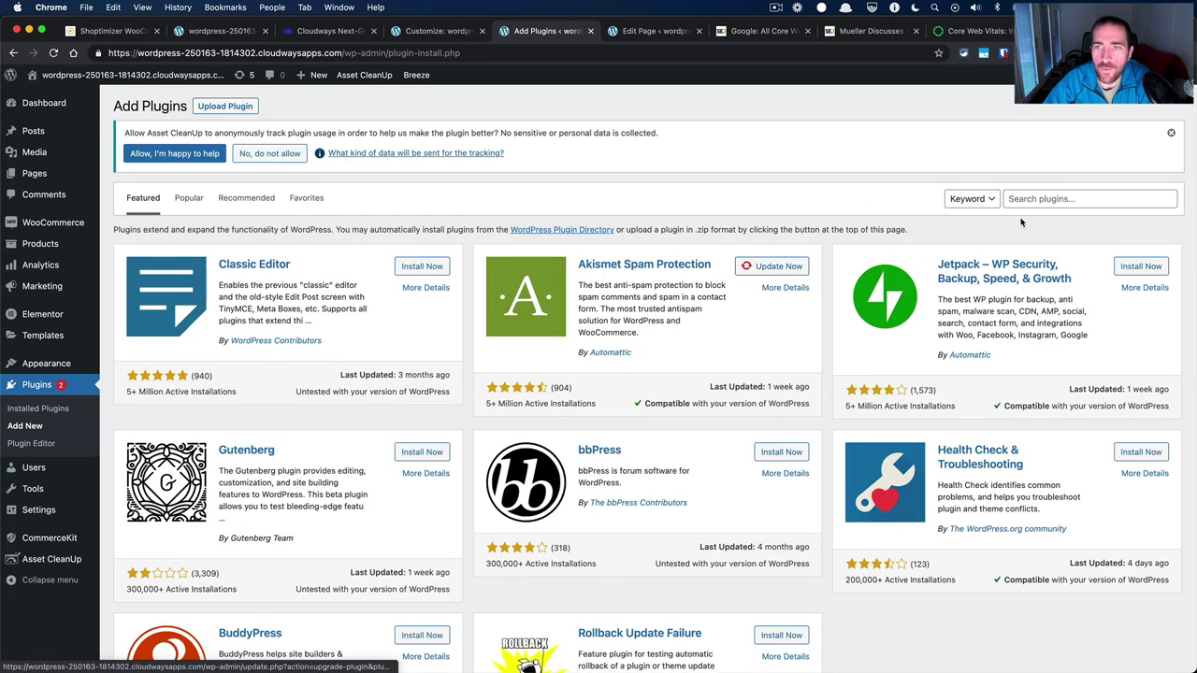
Search the plugin directory for "autoptimize", and install and activate the Autoptimize plugin.
click(1056, 200)
text(au)
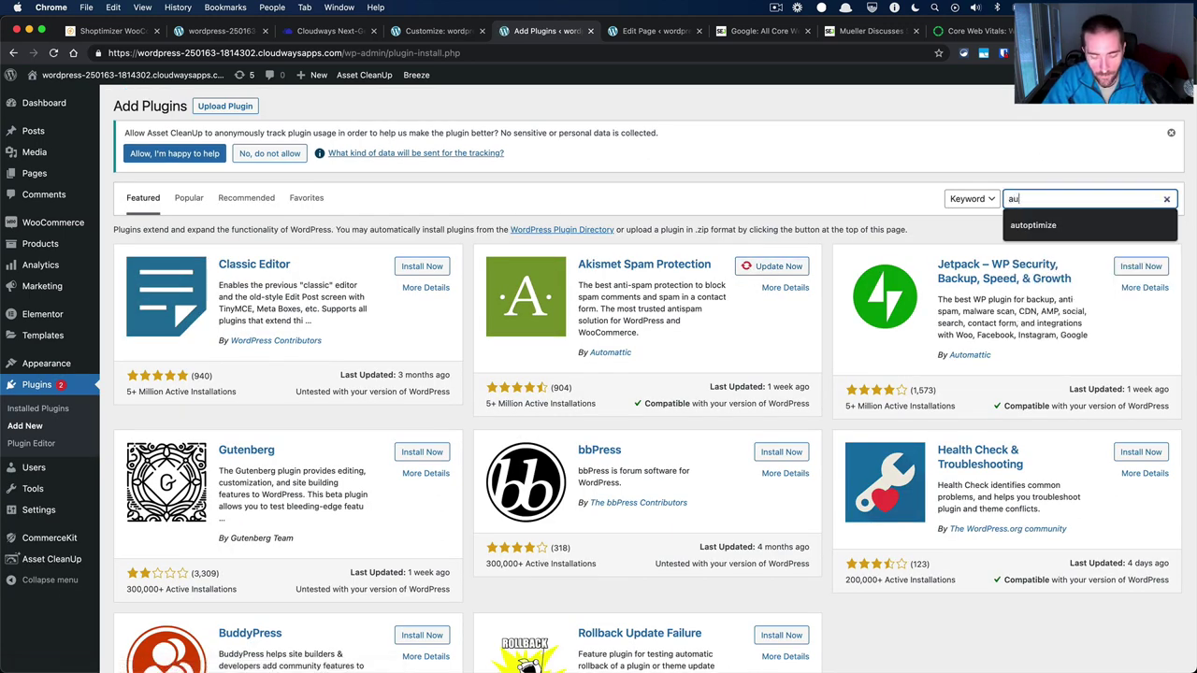
text(toptimize)
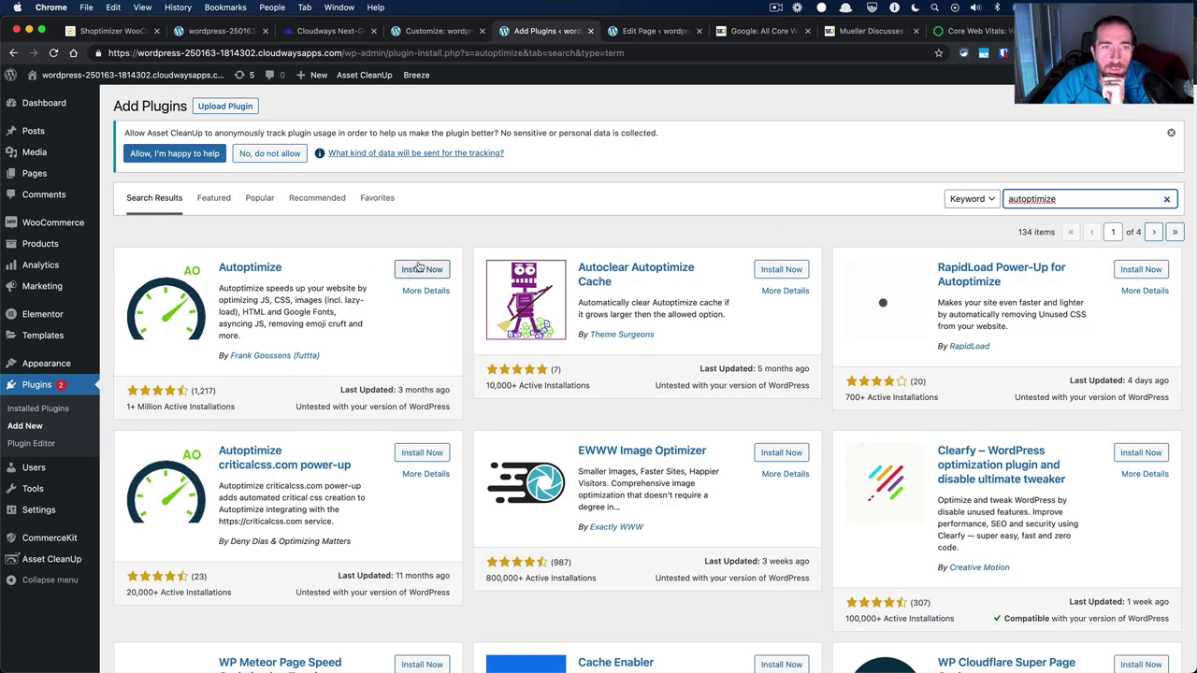
click(422, 270)
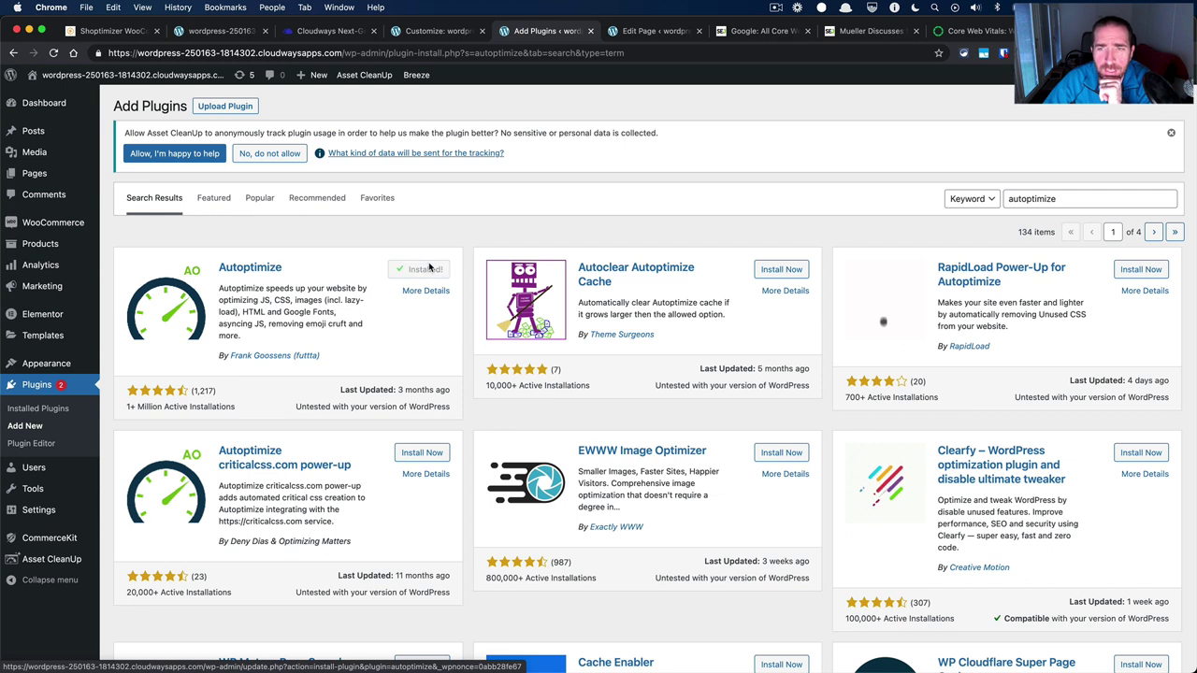
click(427, 269)
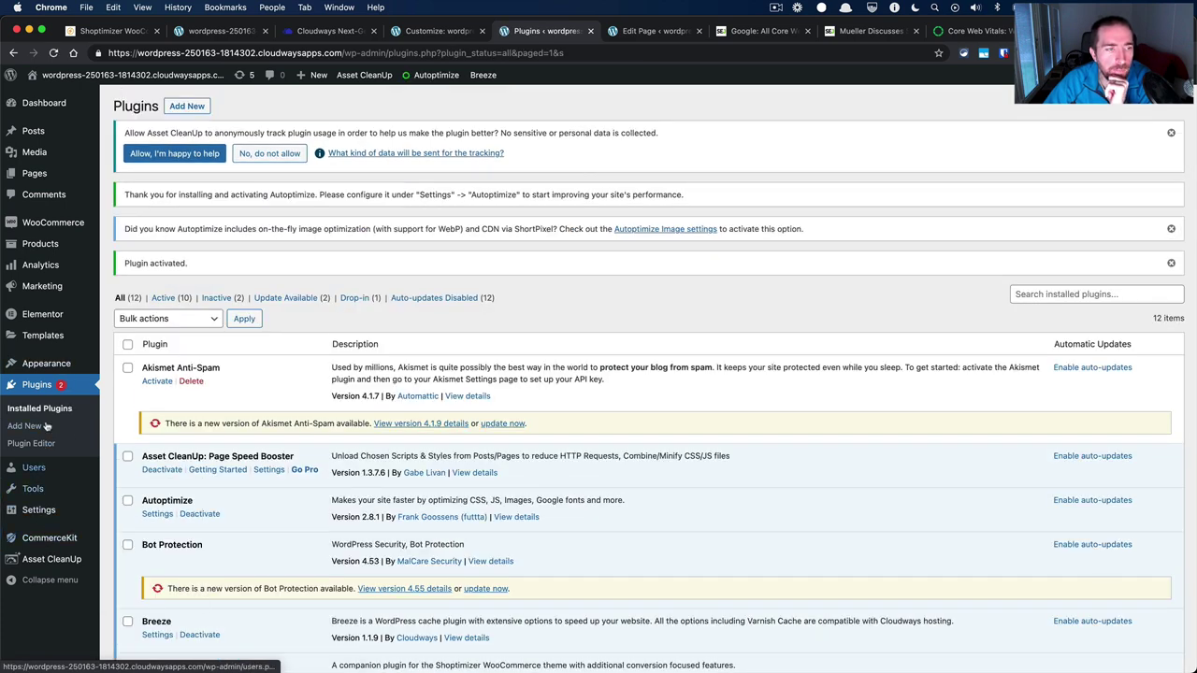
Open Autoptimize's settings and clear the notices above them, declining Asset CleanUp's usage tracking.
mouse_move(60, 373)
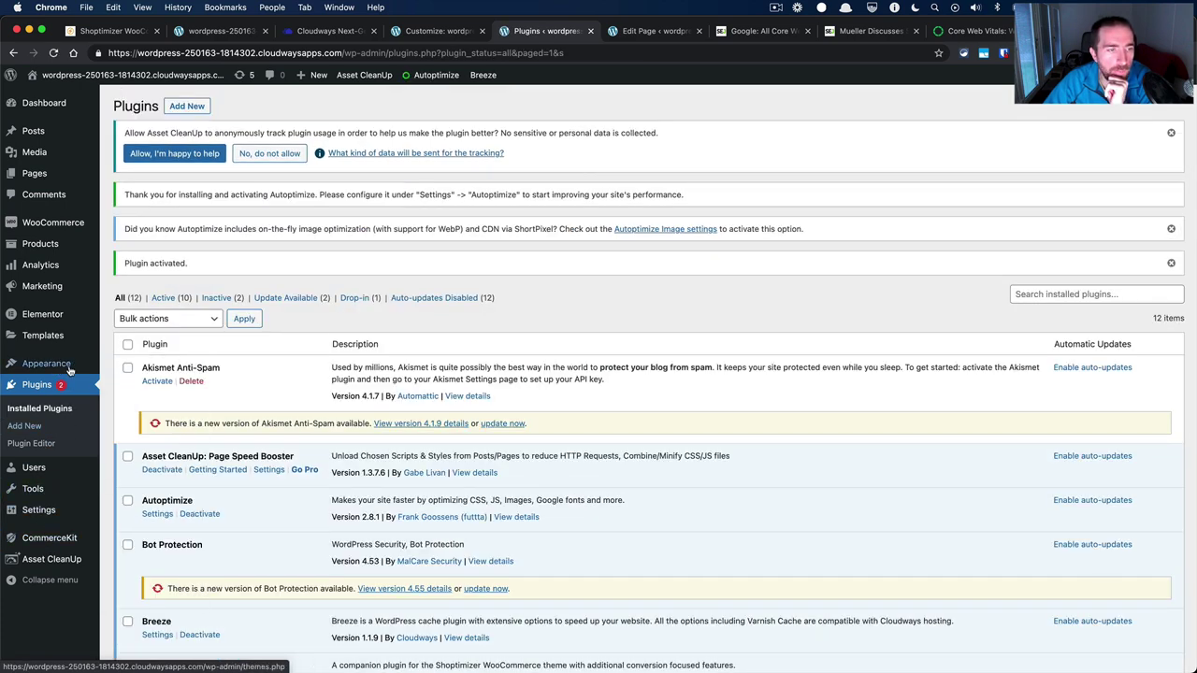
mouse_move(47, 511)
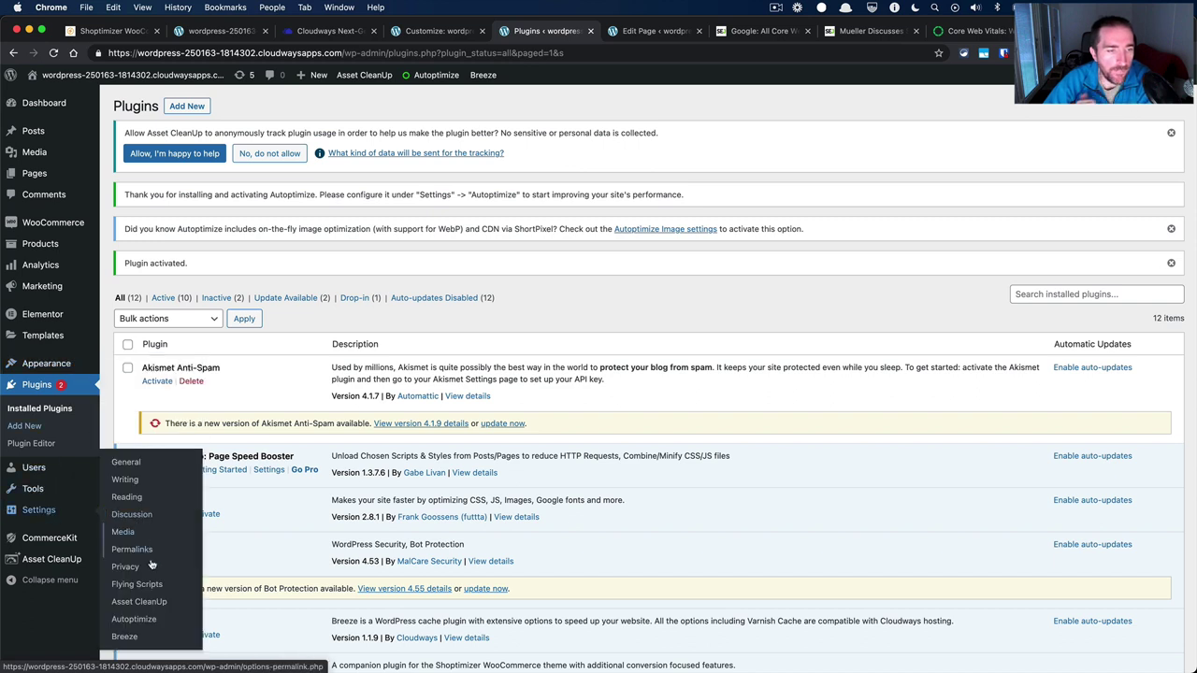
click(148, 621)
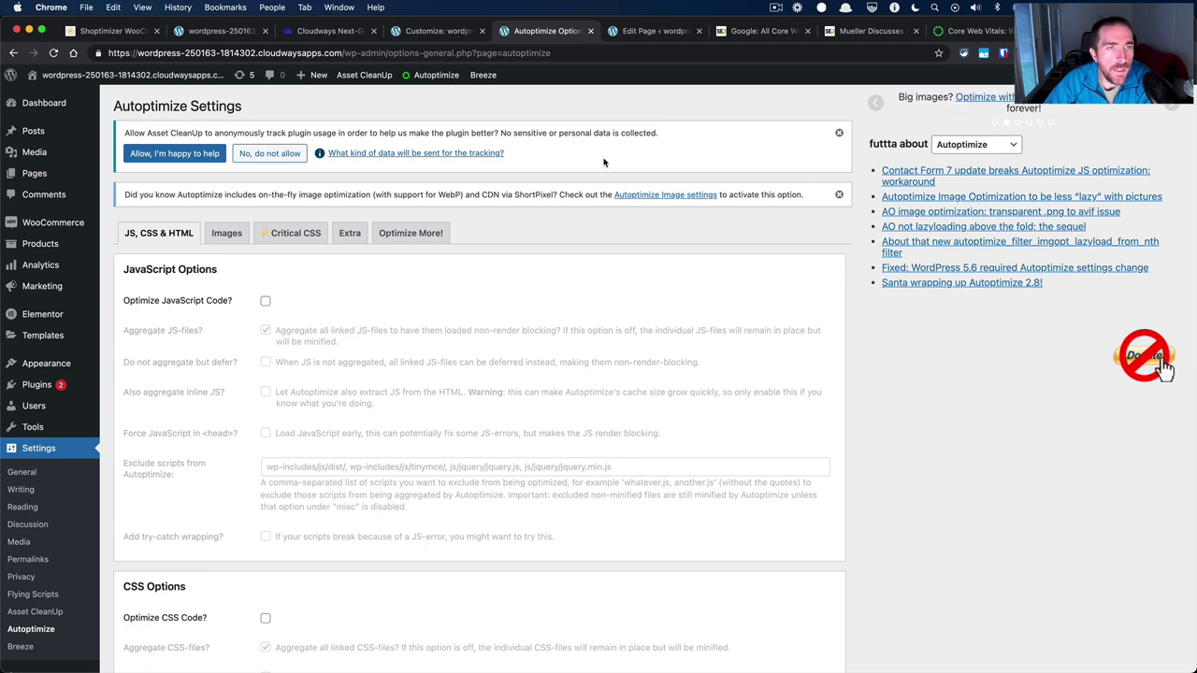
click(292, 155)
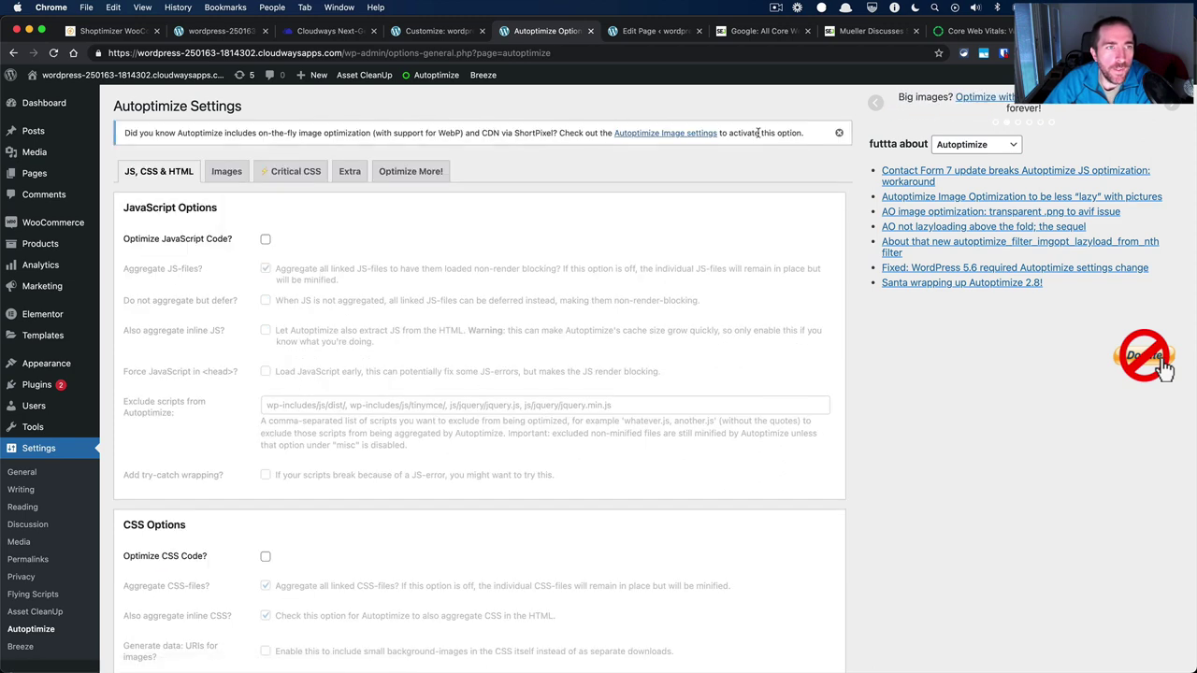
click(839, 131)
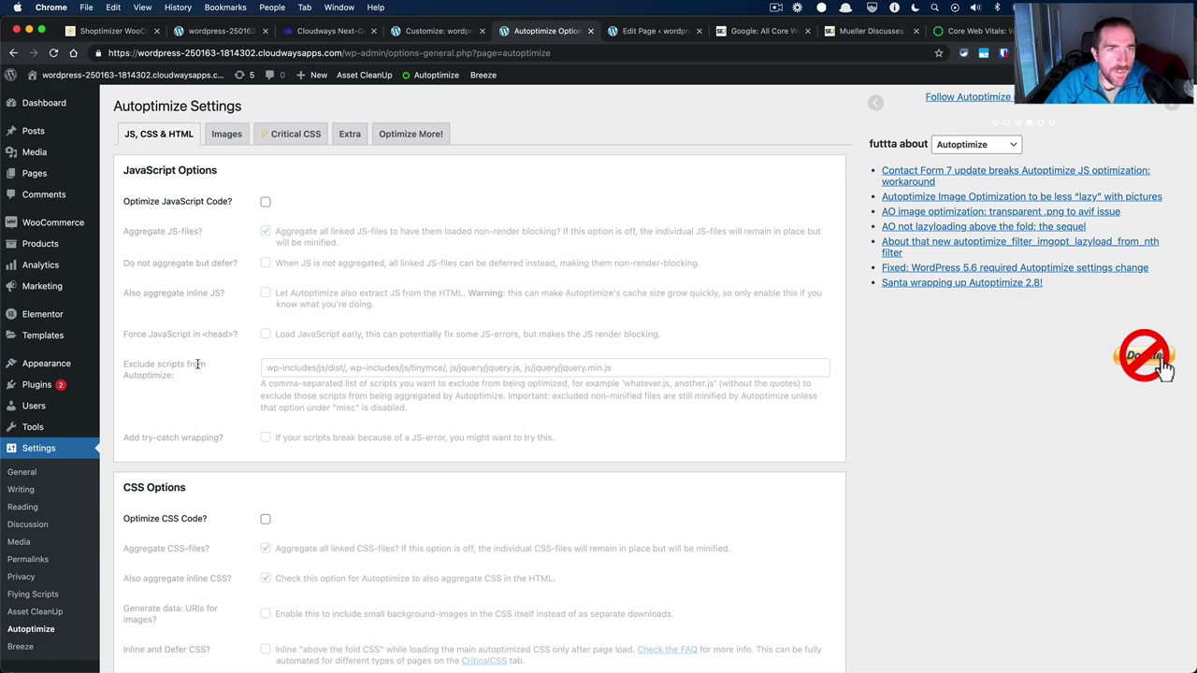
Enable Optimize CSS Code in Autoptimize's CSS Options.
scroll(198, 364, down, 2)
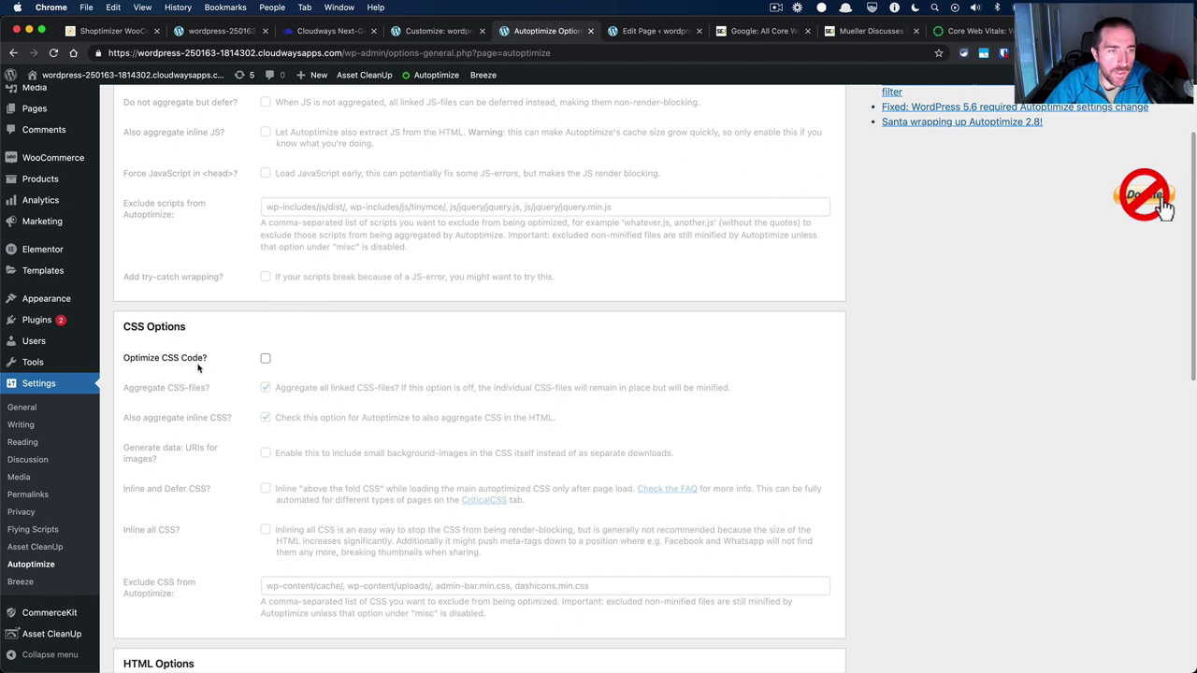
scroll(235, 365, up, 3)
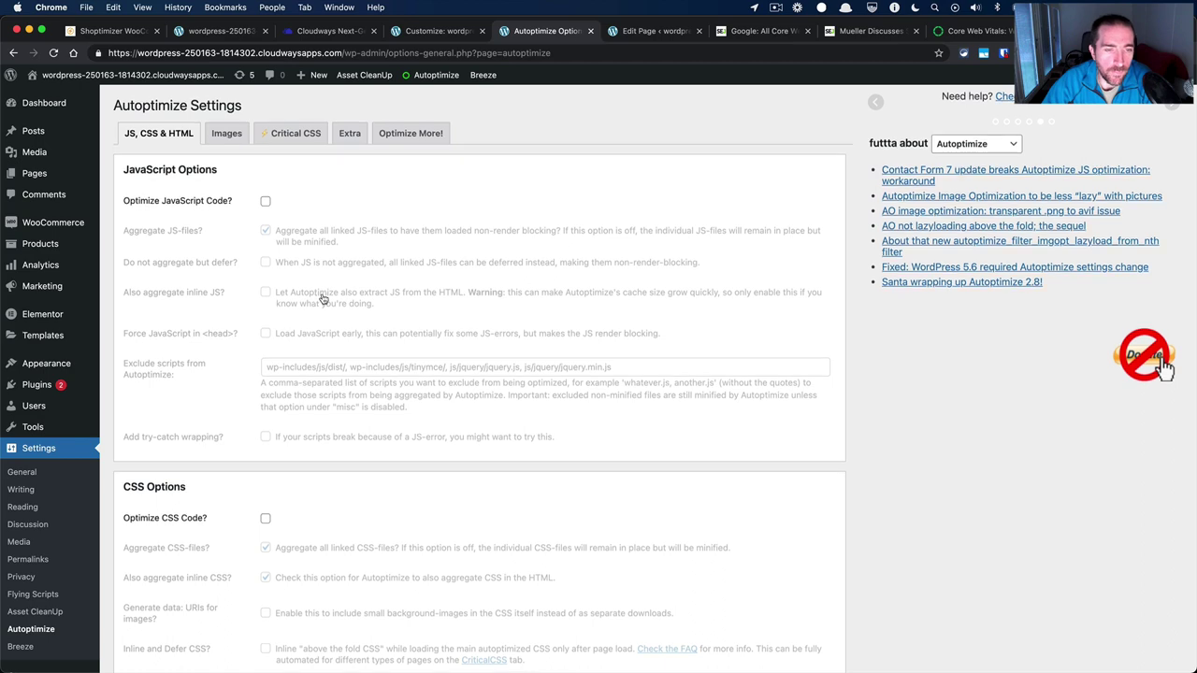
scroll(323, 298, down, 2)
scroll(322, 299, down, 5)
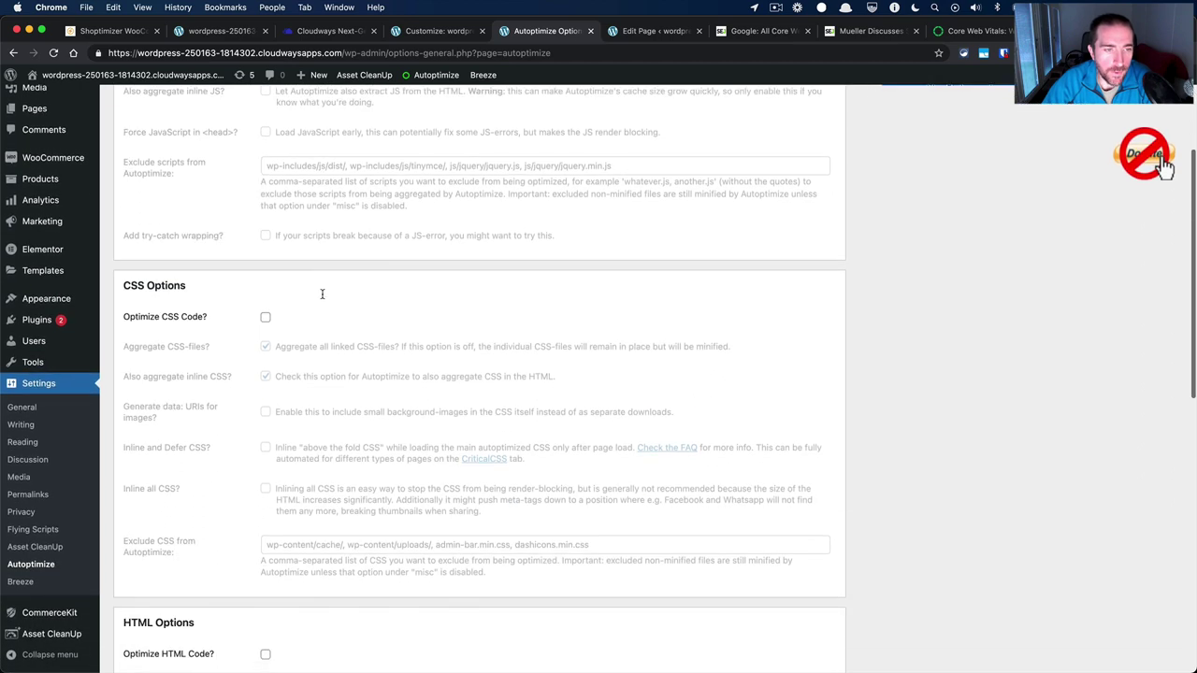
click(266, 318)
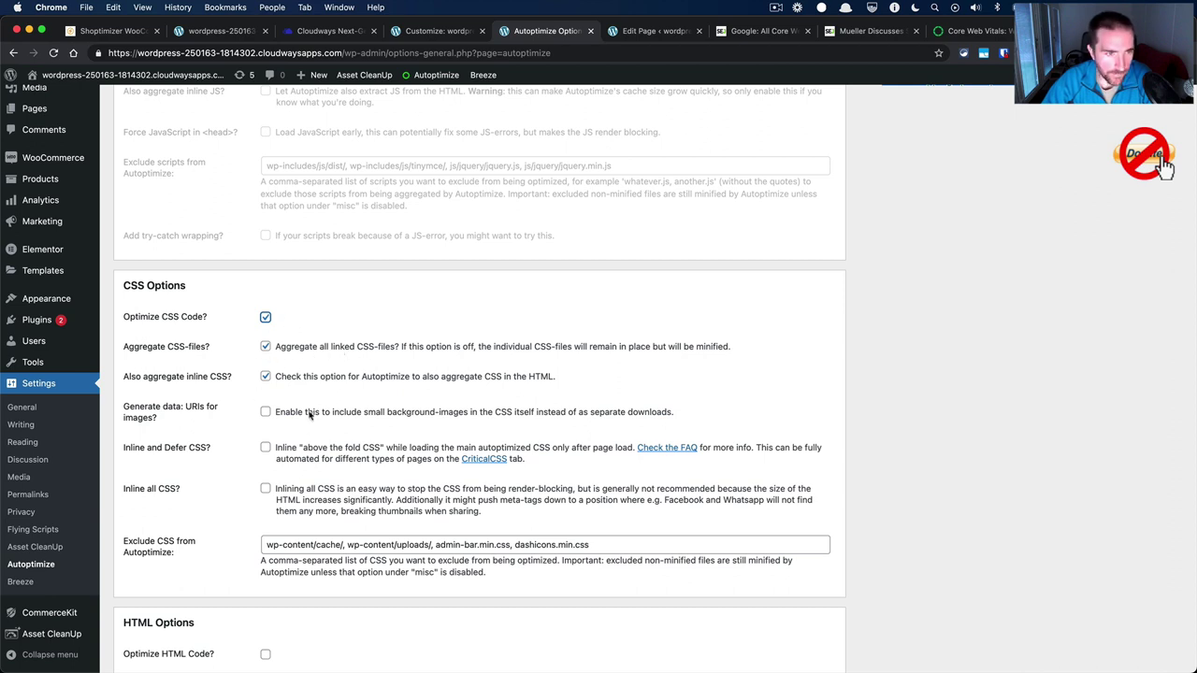
Examine Autoptimize's remaining CSS, HTML, CDN, cache and miscellaneous options.
scroll(310, 382, down, 1)
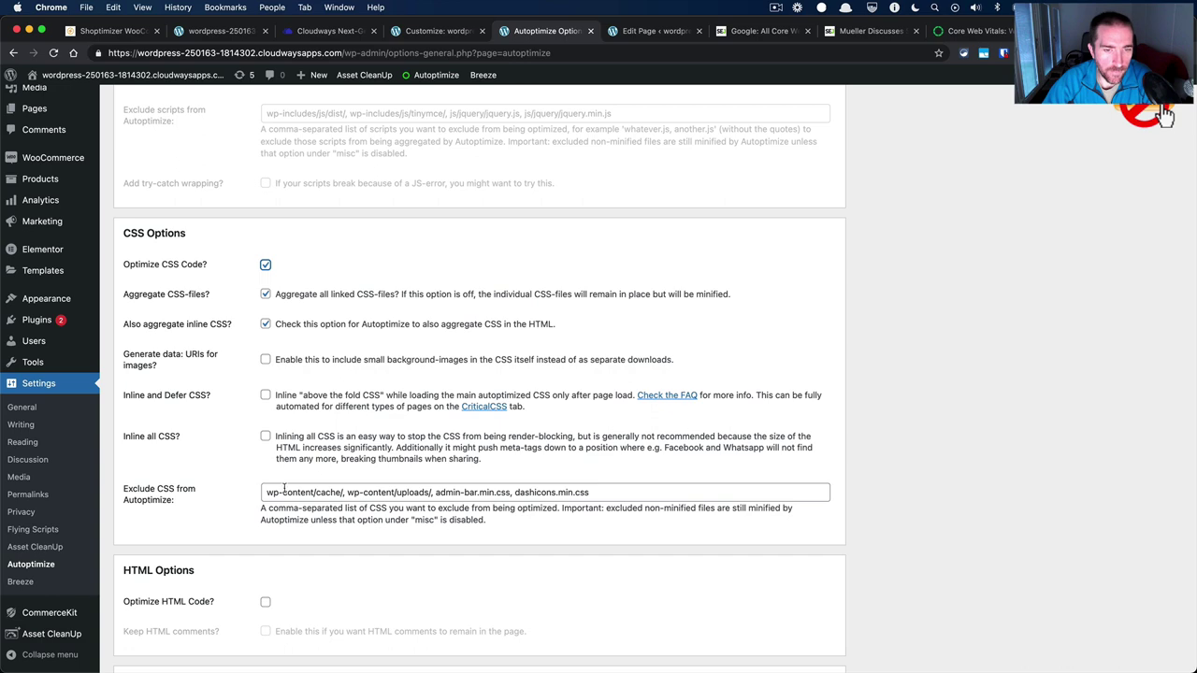
scroll(288, 459, down, 2)
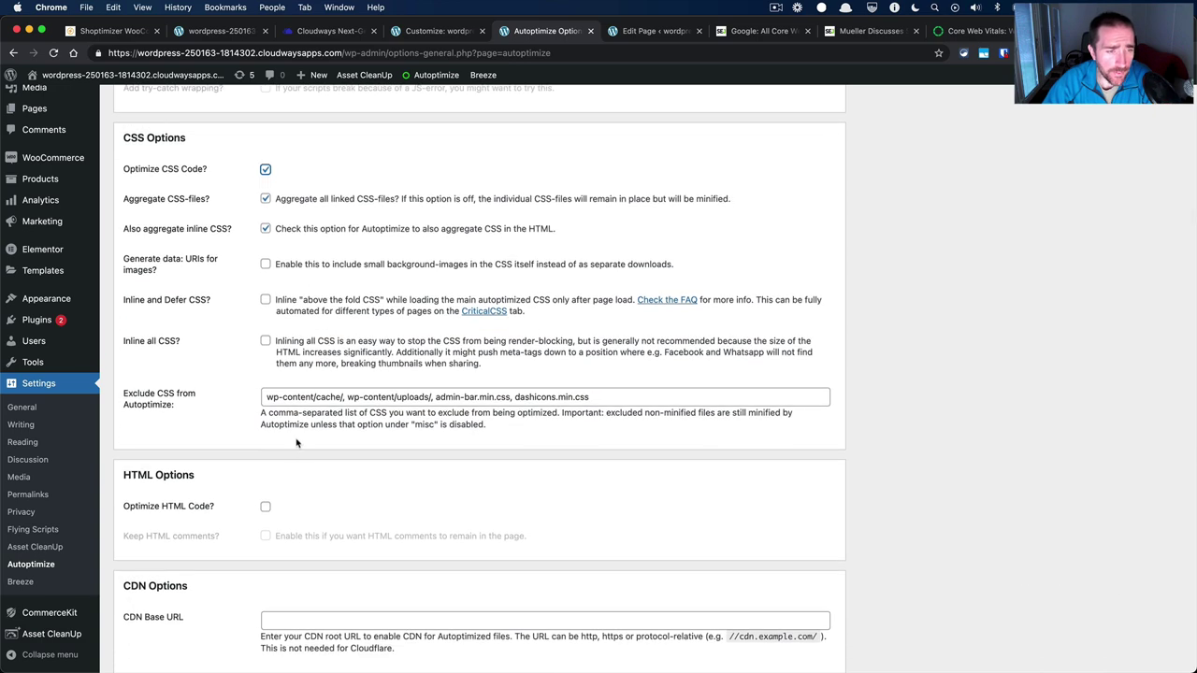
scroll(387, 433, down, 4)
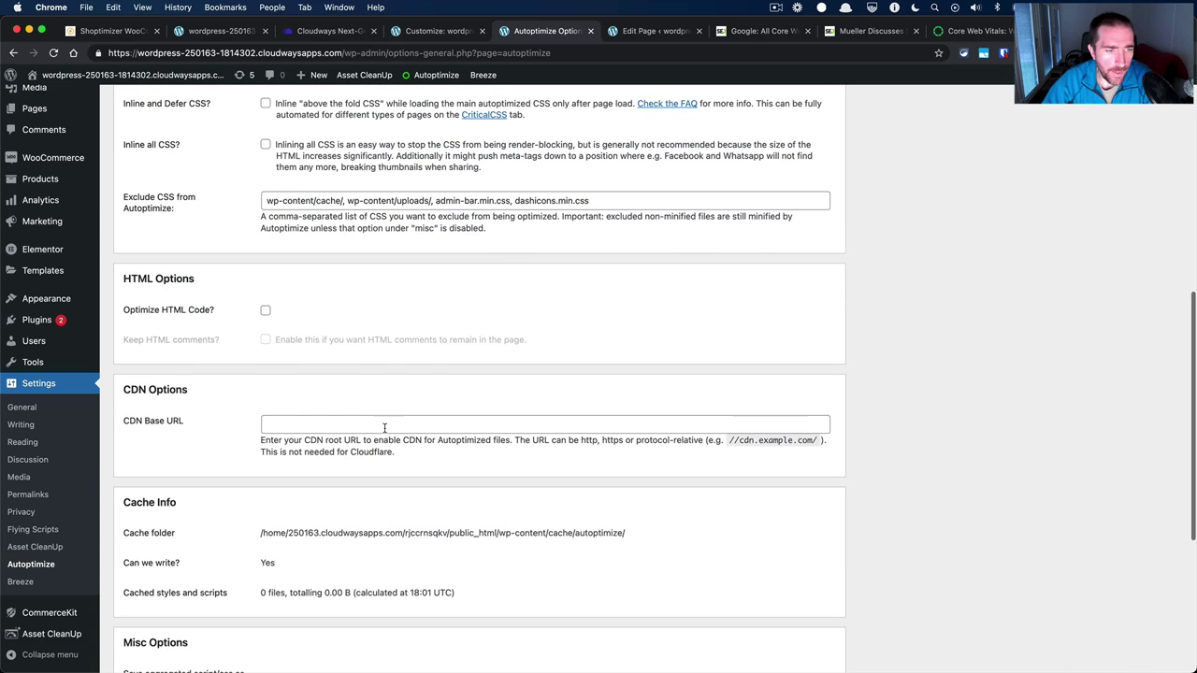
scroll(384, 428, down, 5)
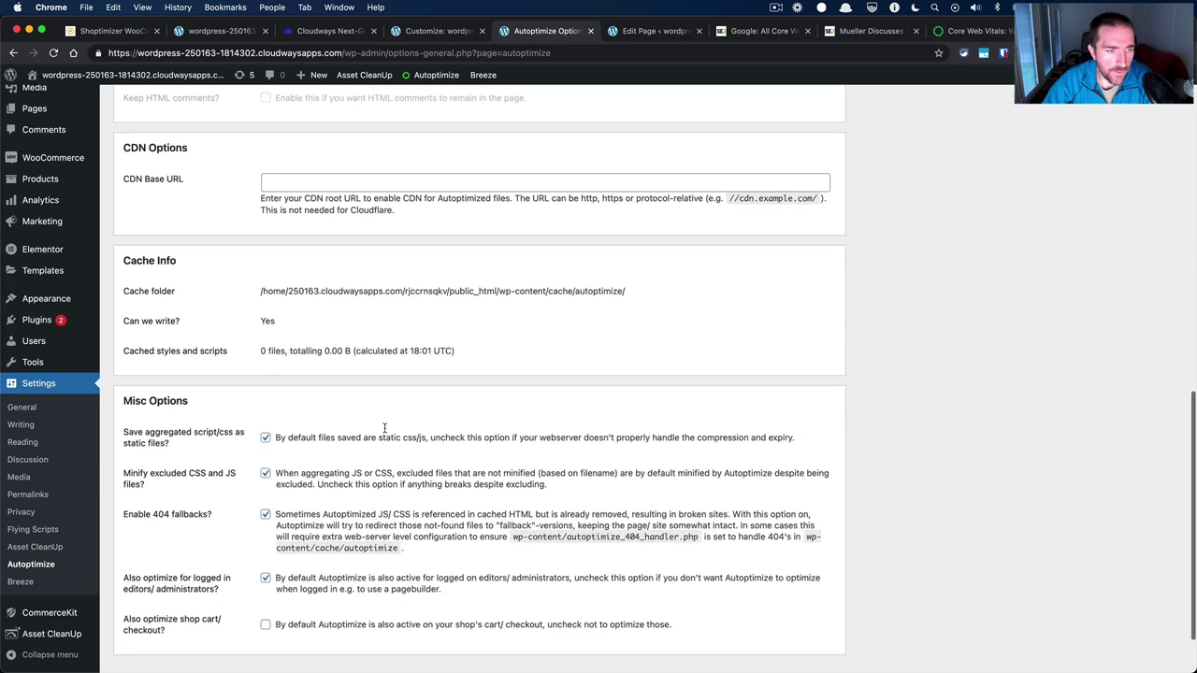
scroll(298, 586, down, 2)
scroll(298, 585, up, 20)
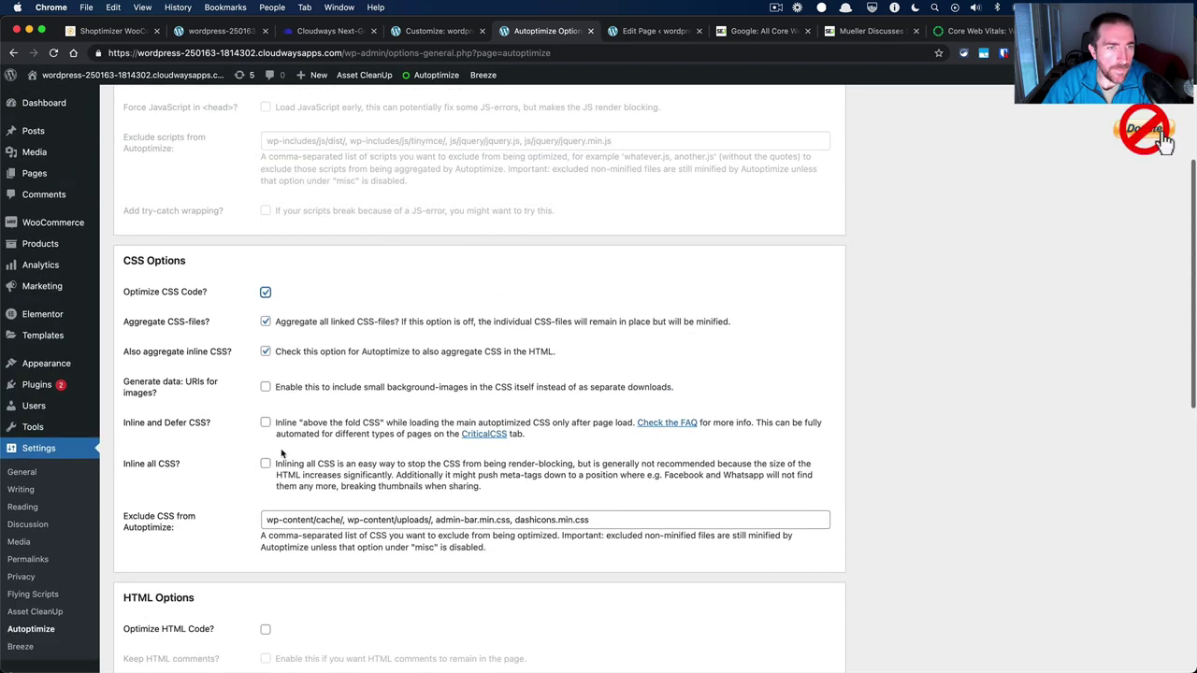
Enable Lazy-load images in Autoptimize's image optimization settings.
click(226, 135)
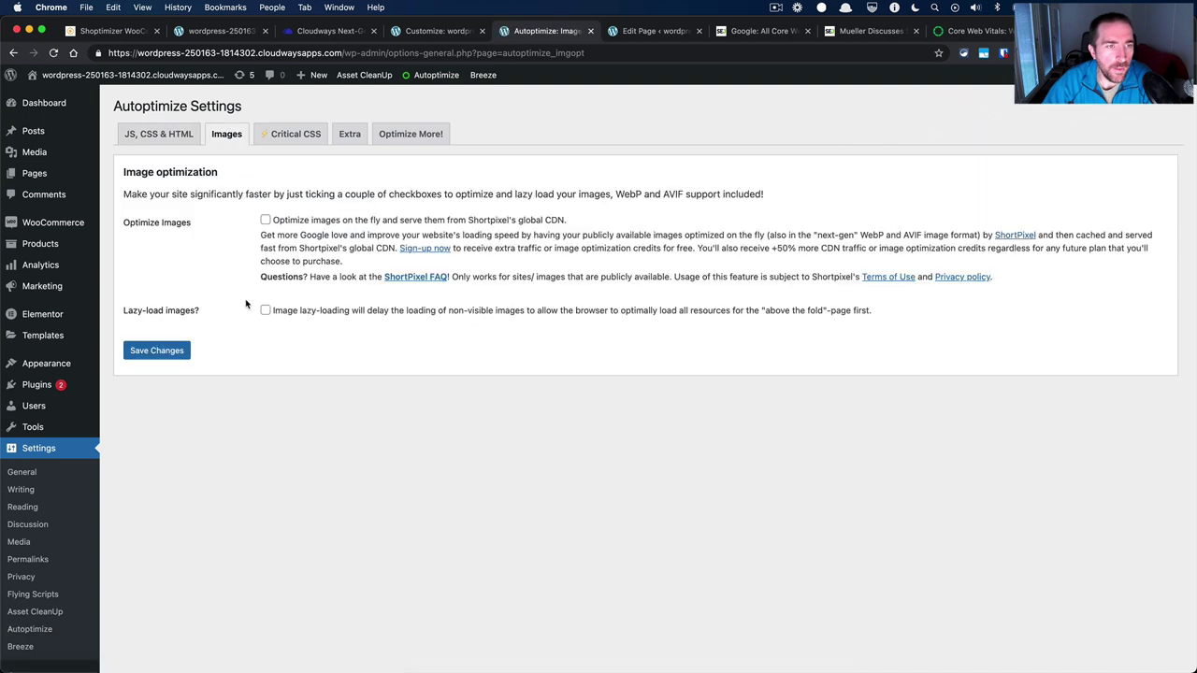
click(265, 310)
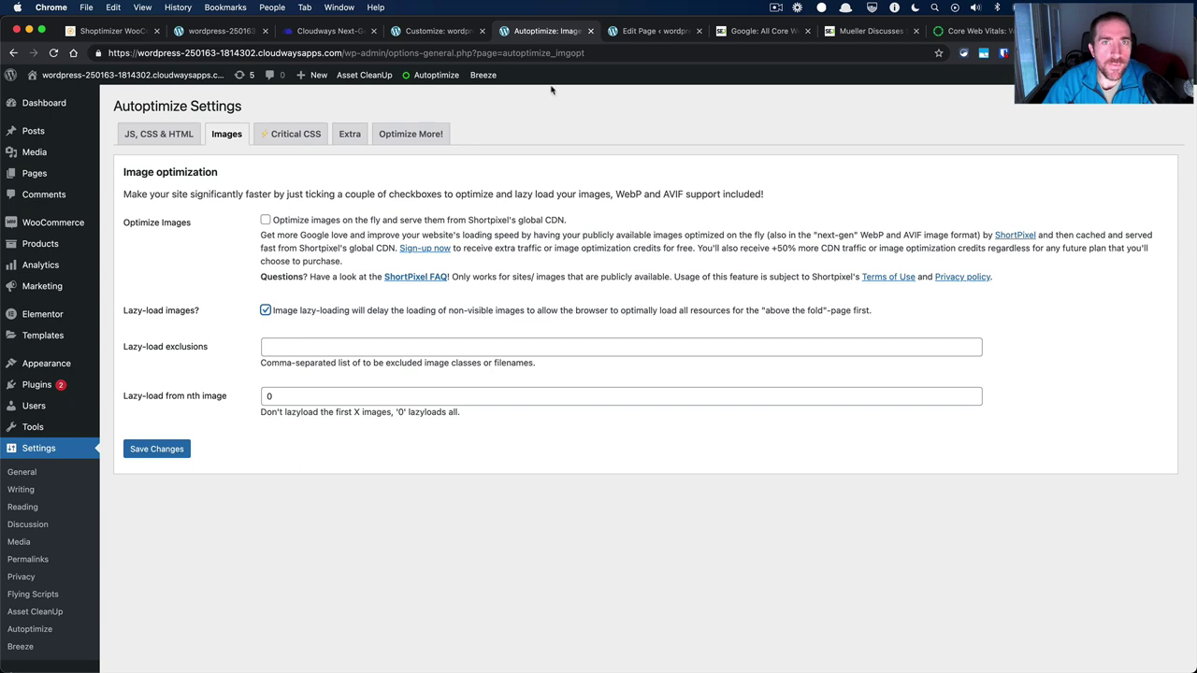
click(623, 37)
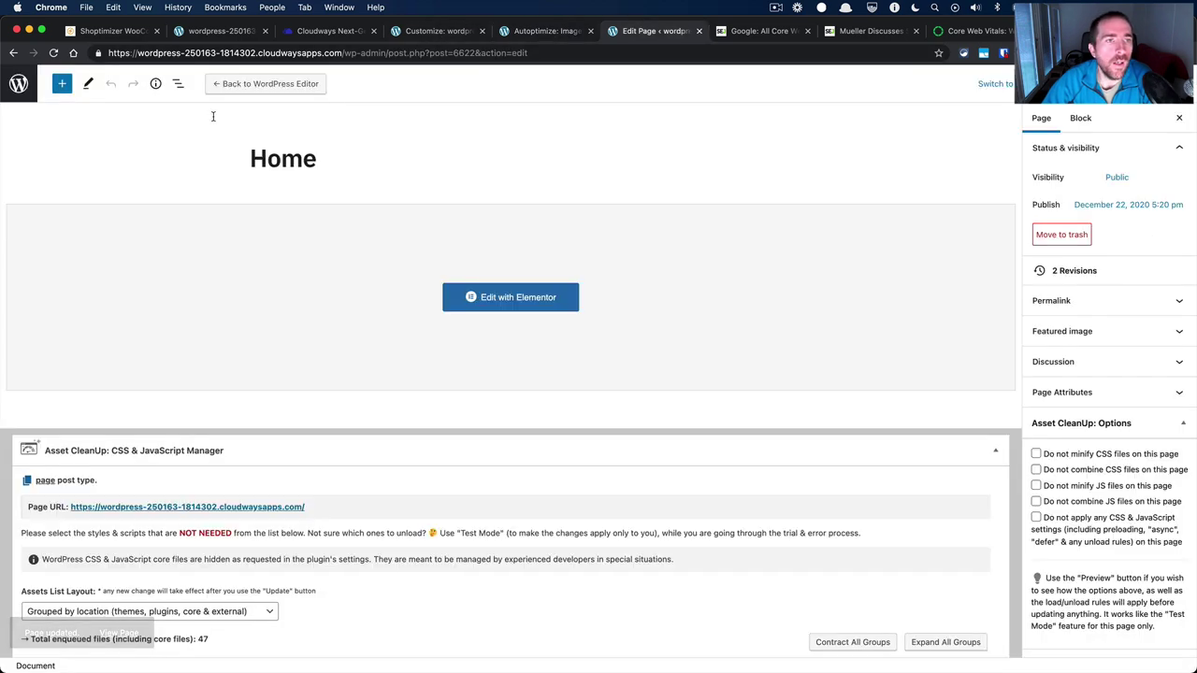
click(543, 37)
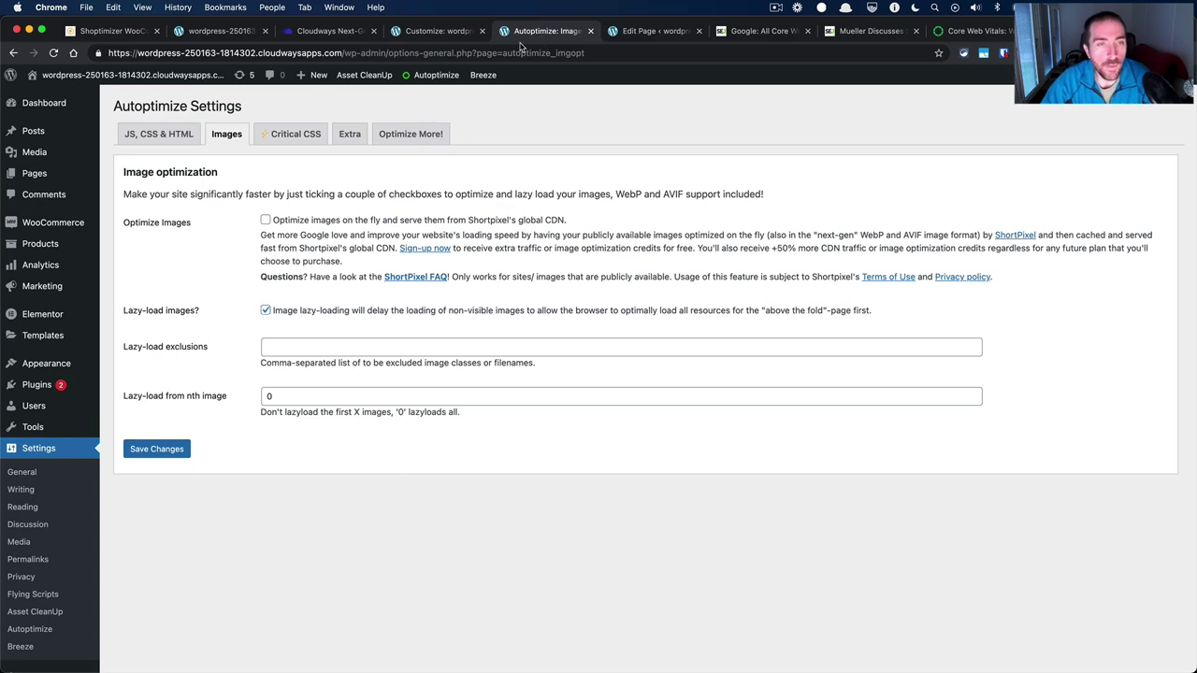
Open the storefront's header logo image on its own in a new browser tab.
key(super+grave)
right_click(345, 139)
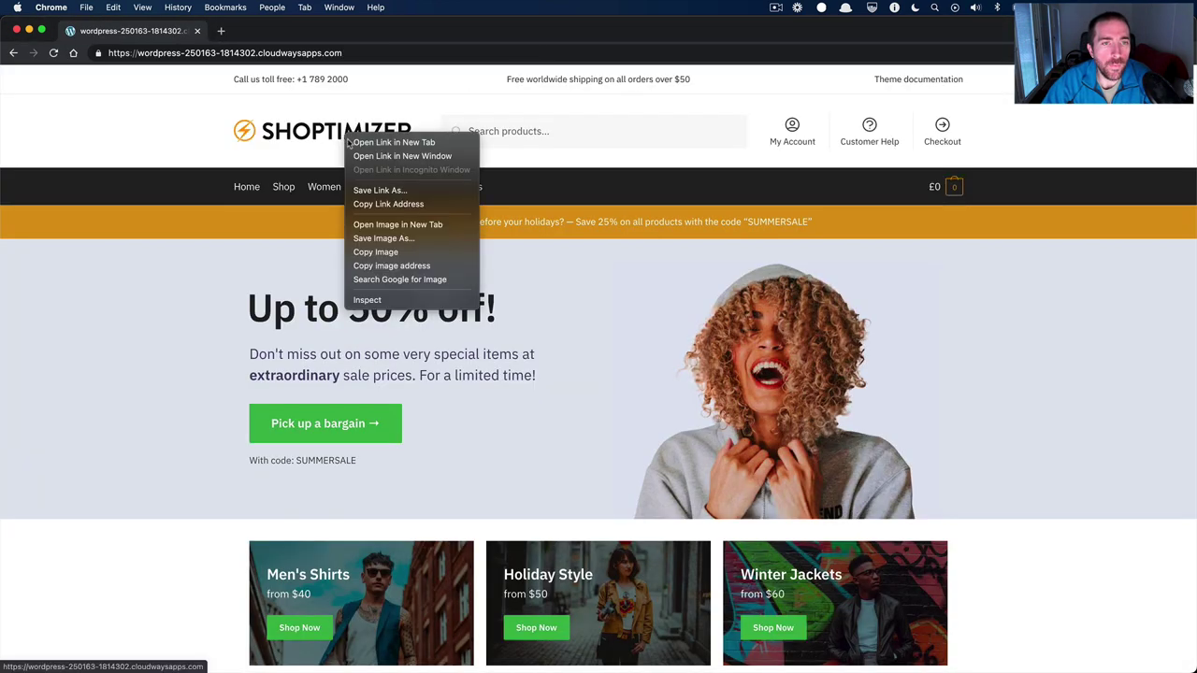
click(391, 205)
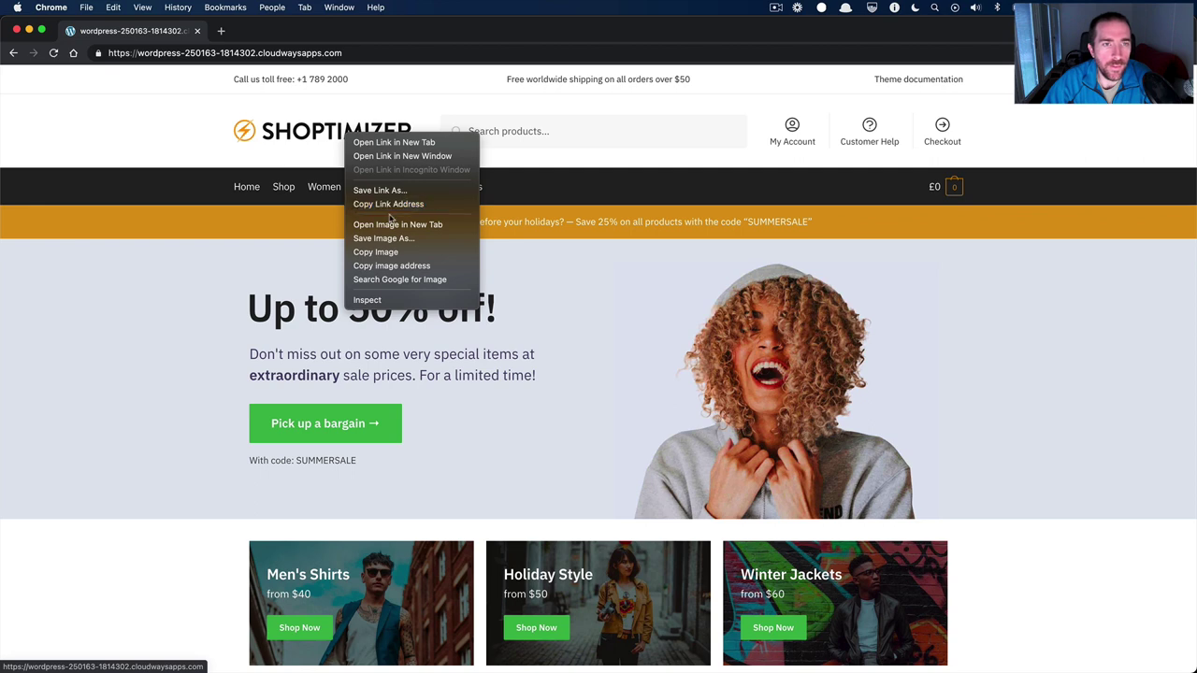
click(391, 225)
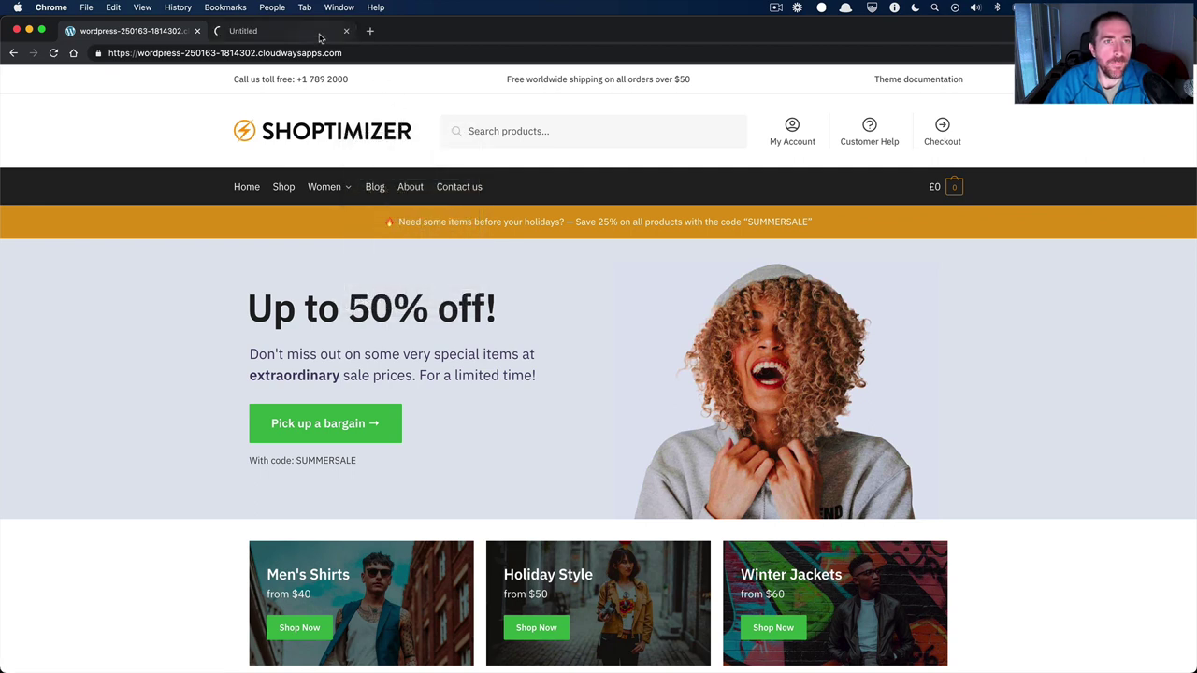
click(320, 35)
Copy the logo's file name, logo_reduced.png, from its address into Autoptimize's Lazy-load exclusions.
key(shift+alt+Left)
key(shift+alt+Left)
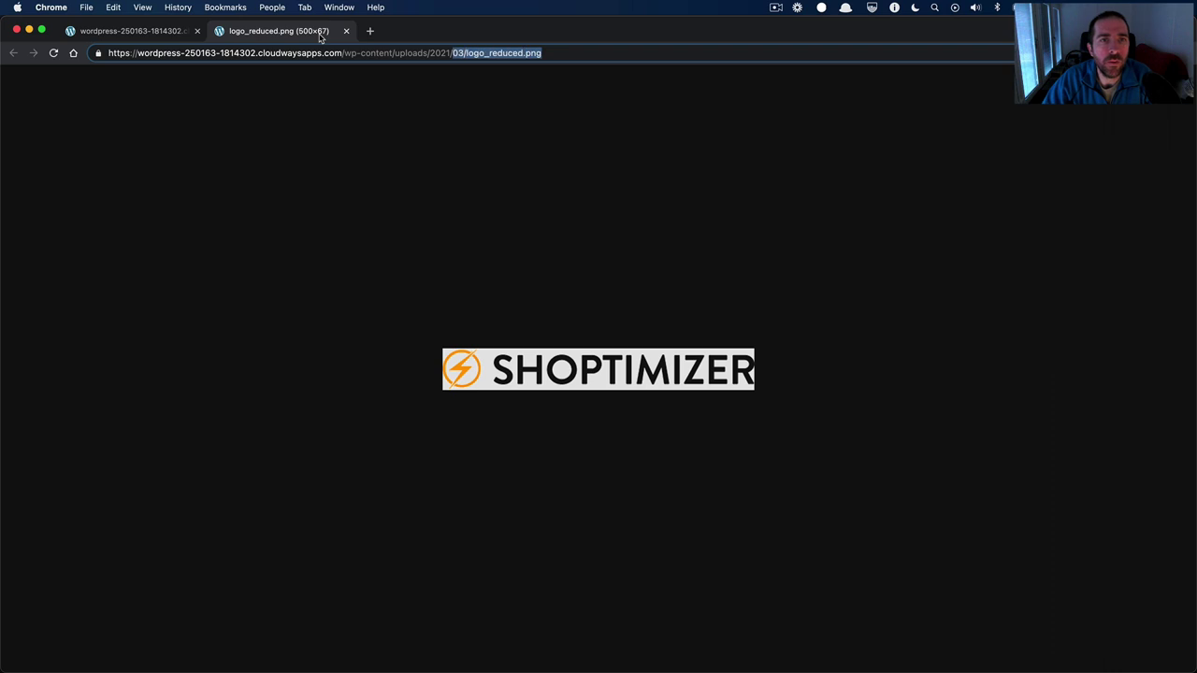
key(shift+Right)
key(shift+Right)
key(shift+Right)
key(ctrl+c)
key(super+grave)
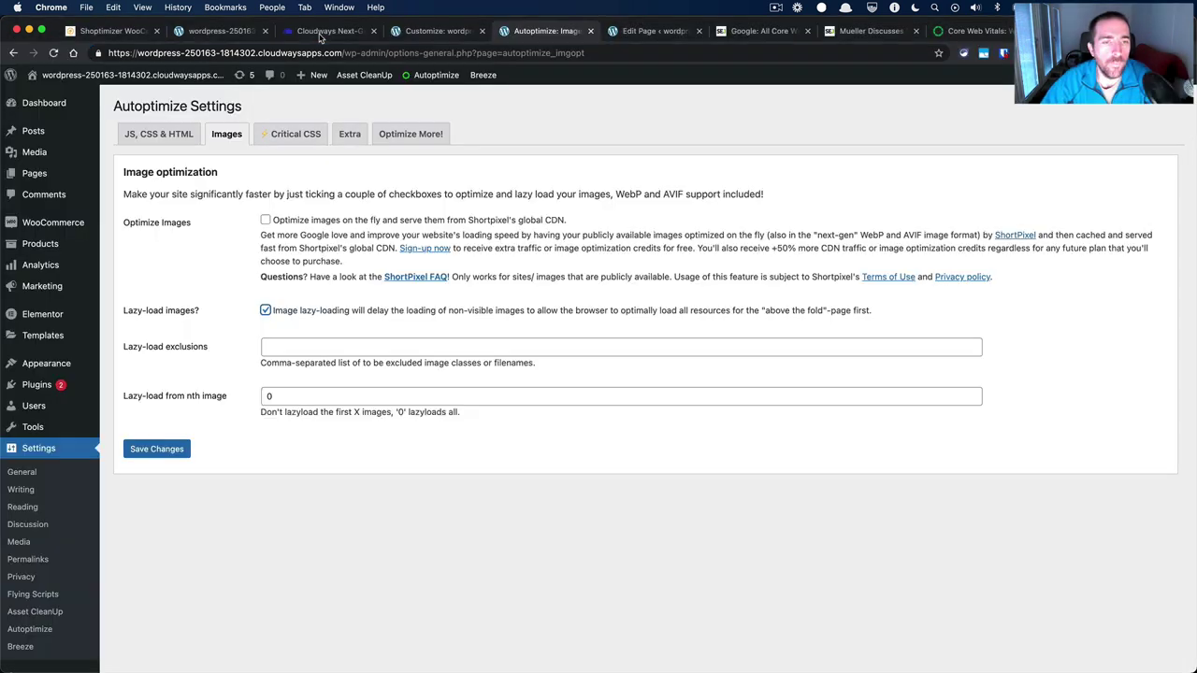
click(290, 352)
key(ctrl+v)
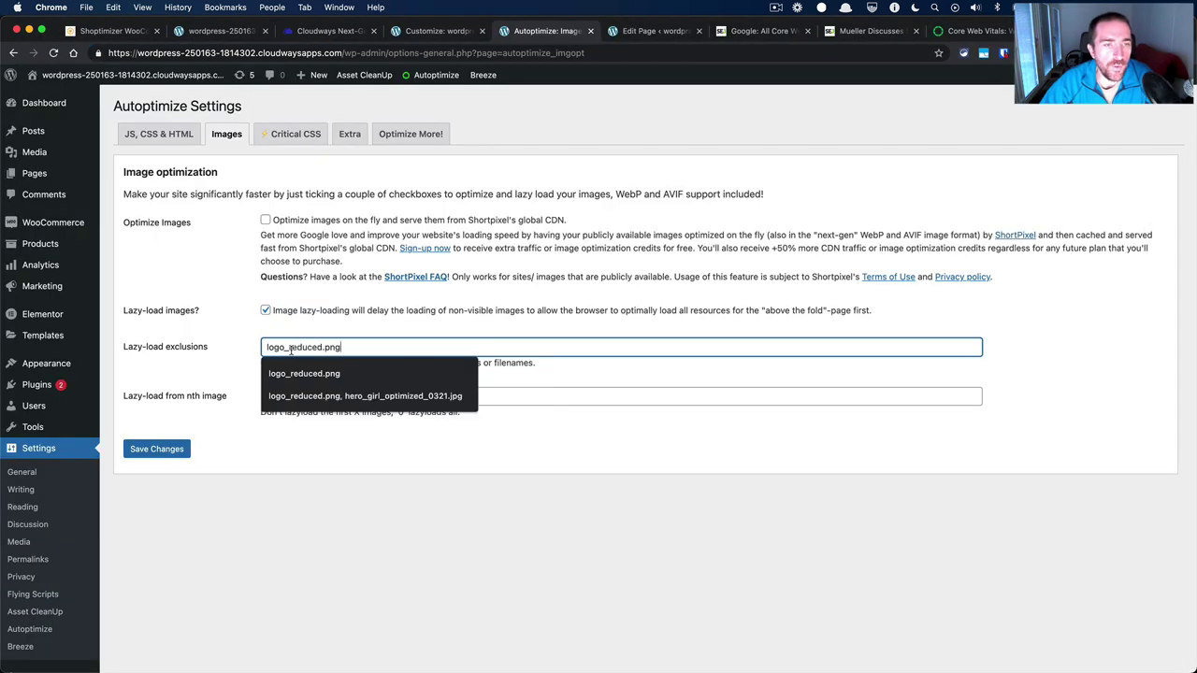
click(242, 341)
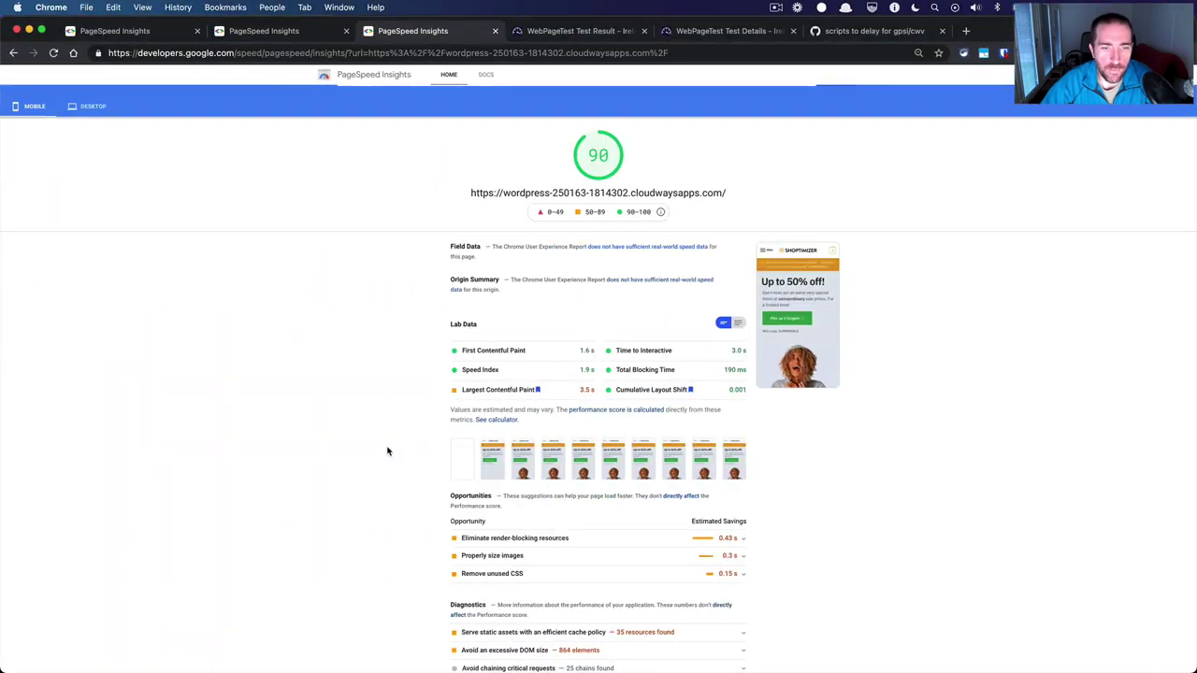
Examine which image the Properly size images opportunity flags in the homepage's PageSpeed Insights mobile report.
scroll(388, 452, down, 5)
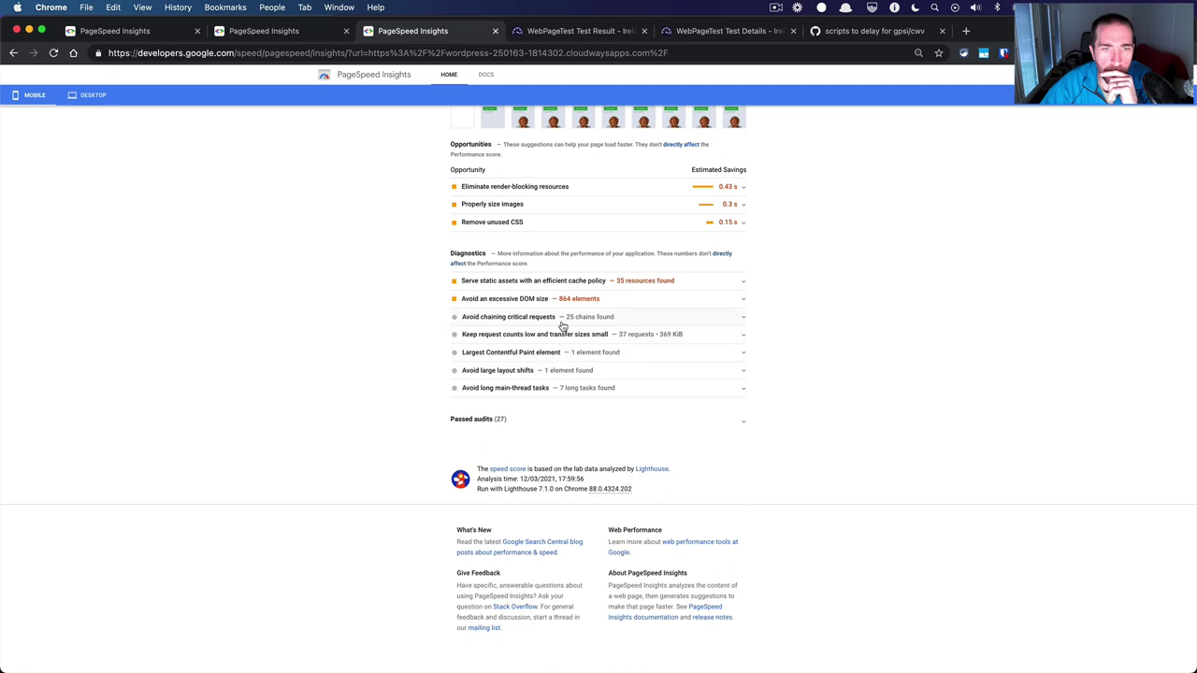
click(553, 210)
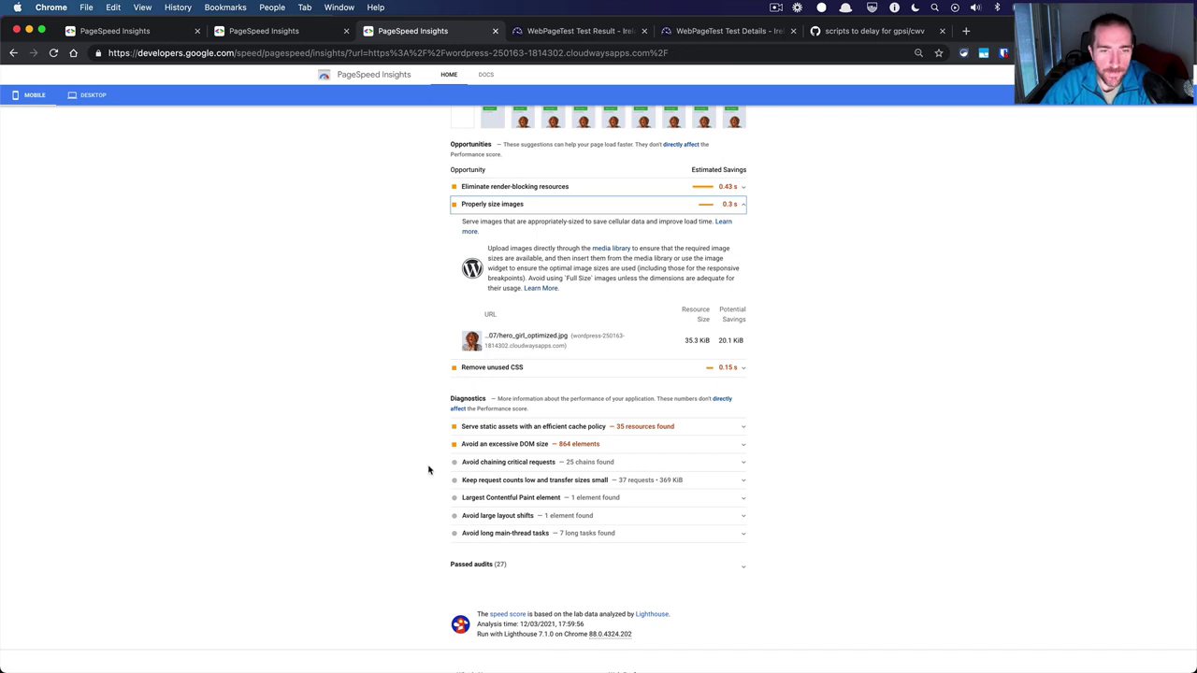
key(super+grave)
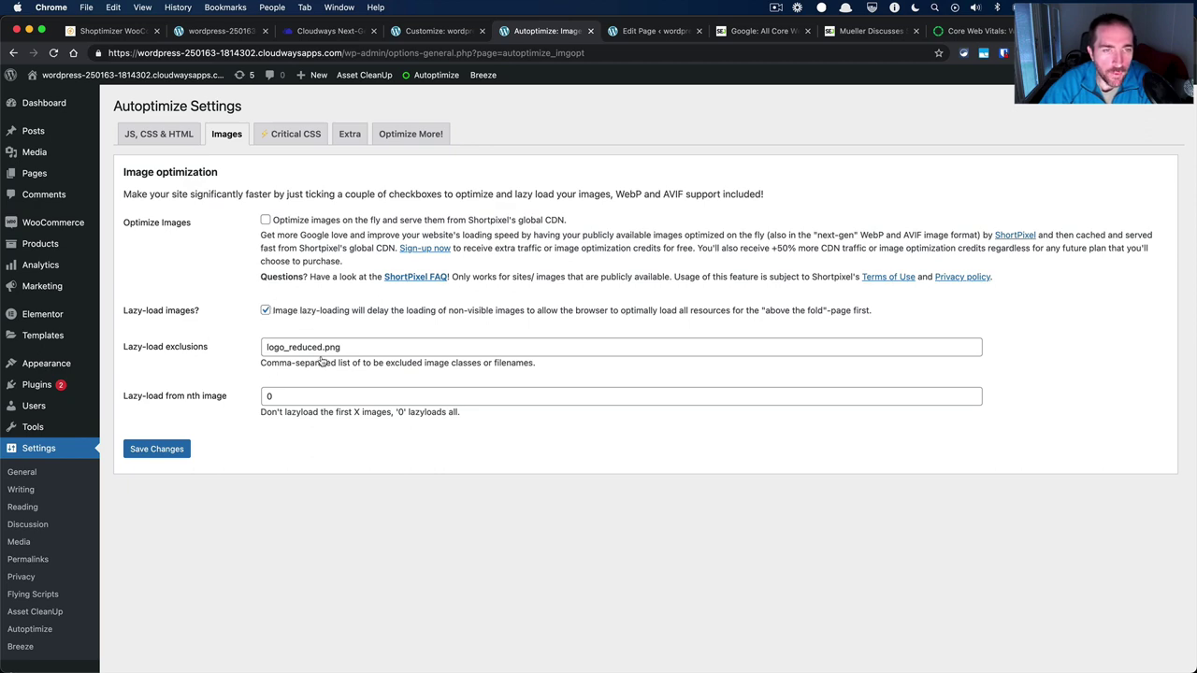
key(super+grave)
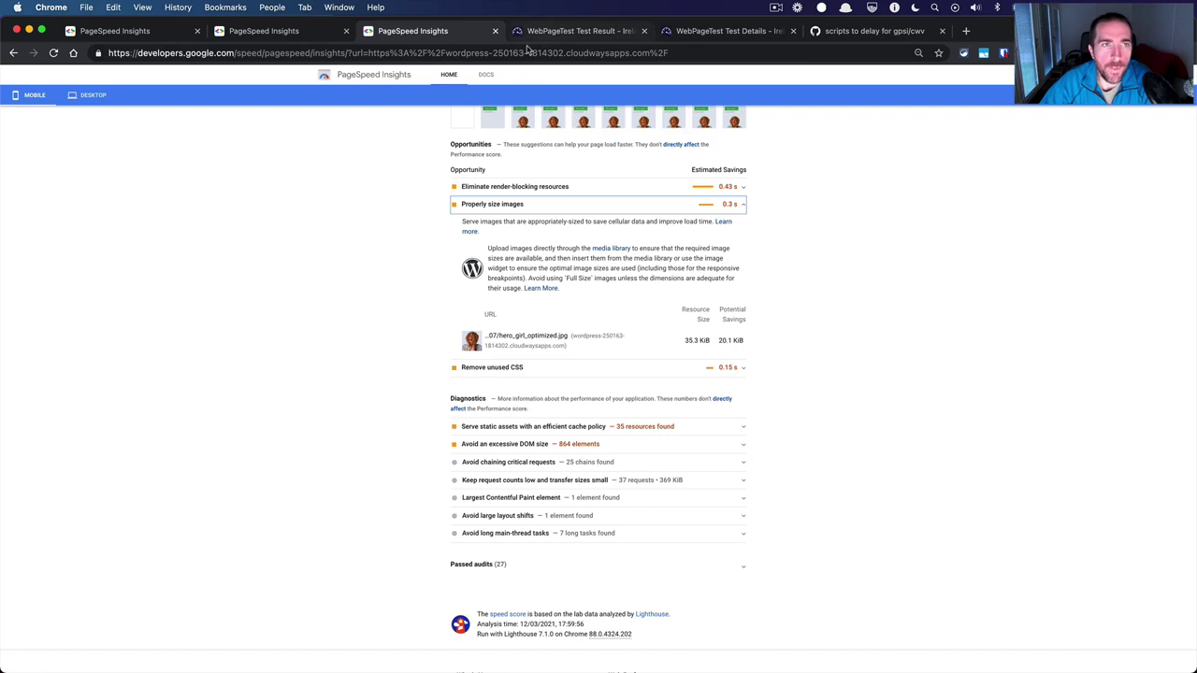
key(super+grave)
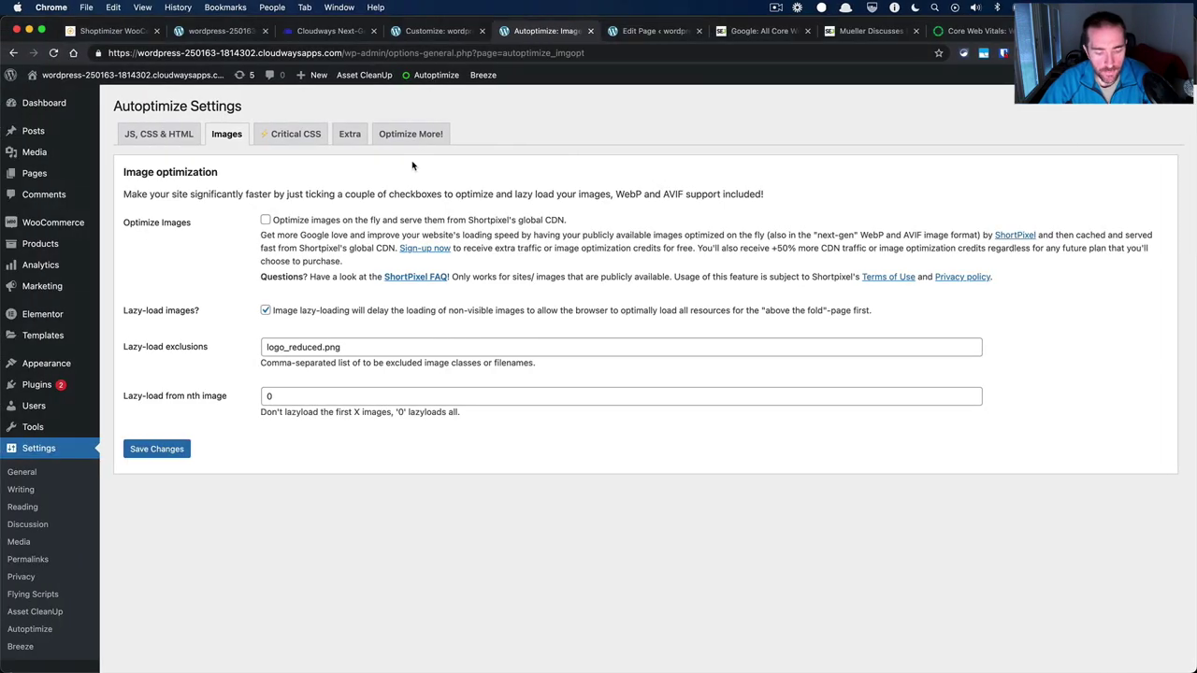
Close the logo image tab, view the storefront's Women menu, and return to Autoptimize's image settings.
key(super+grave)
key(super+w)
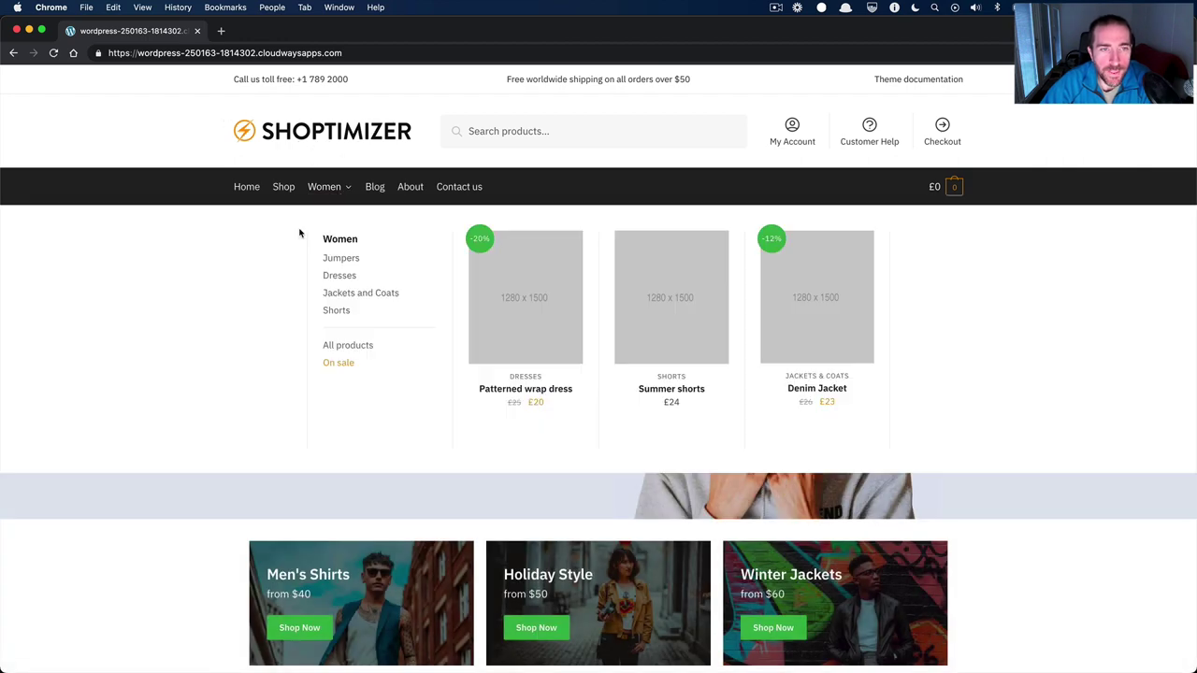
key(super+grave)
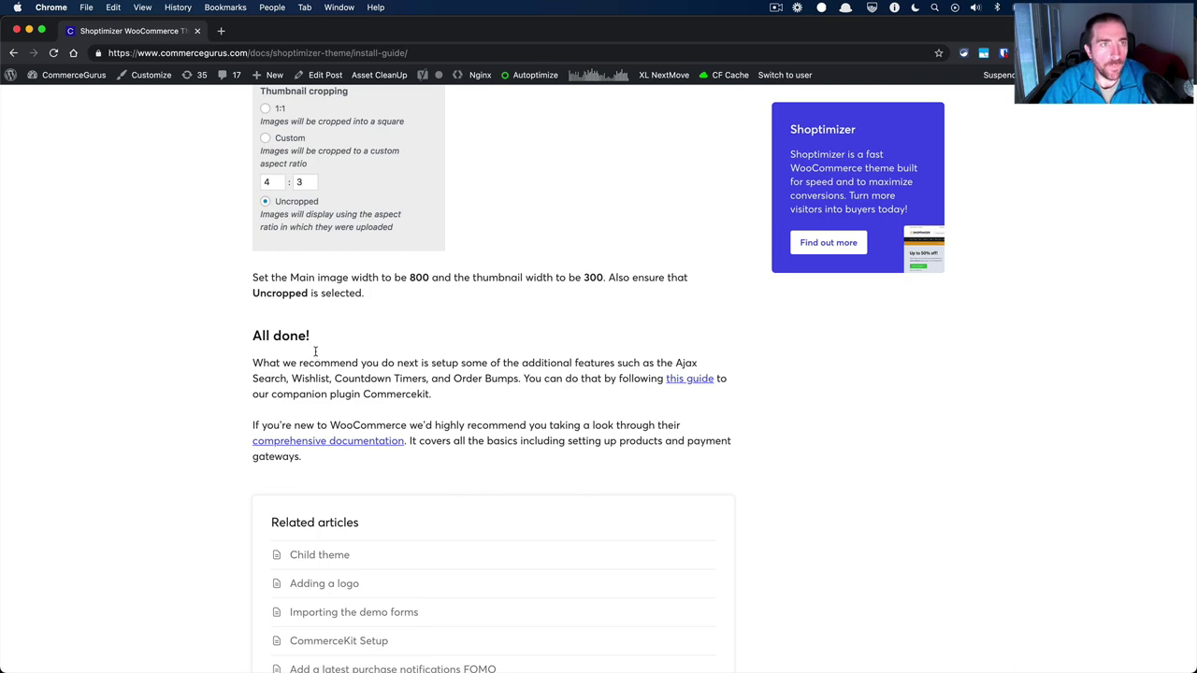
key(super+grave)
key(super+grave)
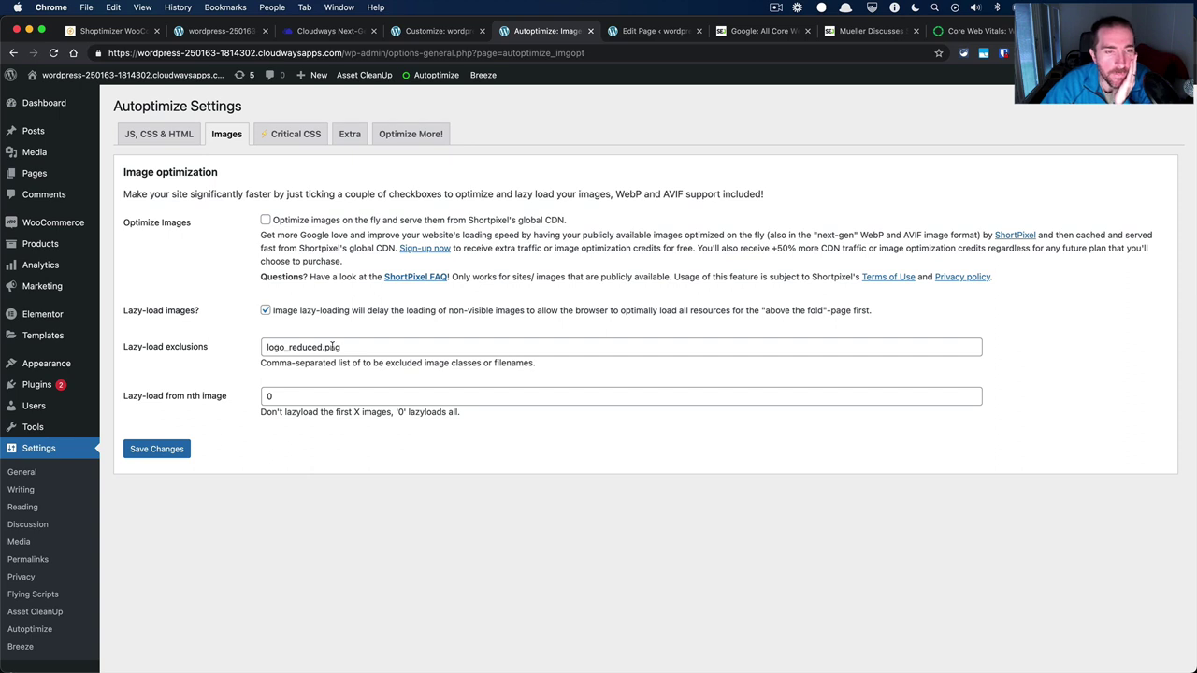
drag(333, 347, 268, 347)
click(233, 347)
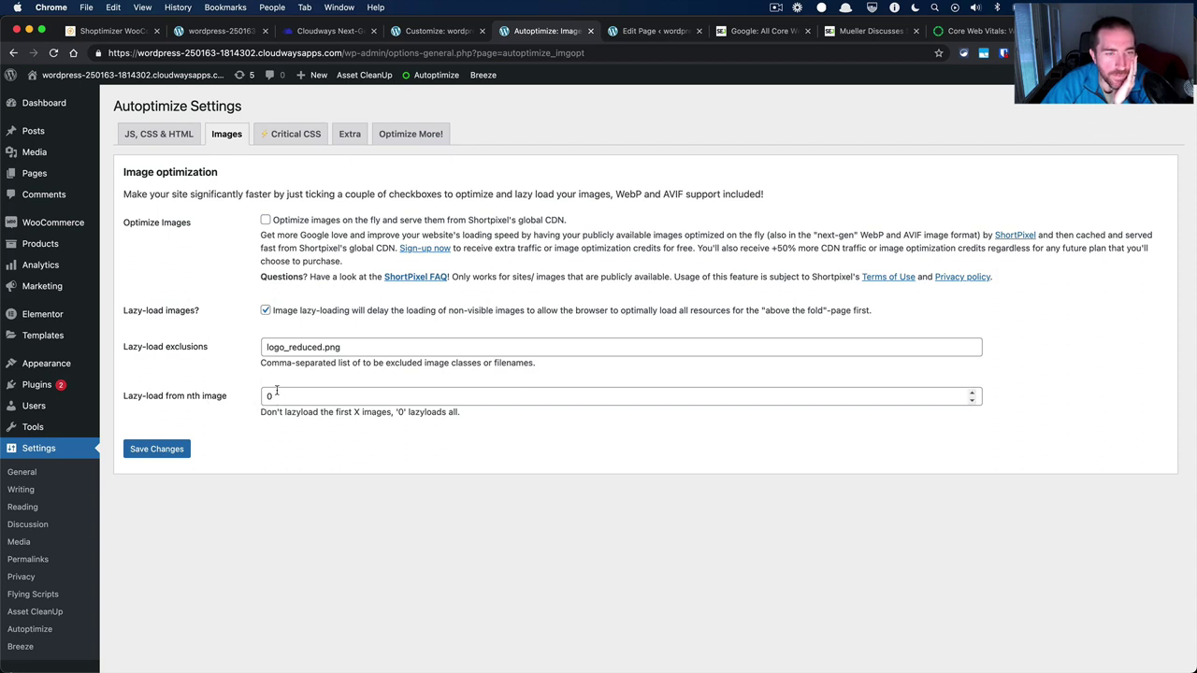
click(272, 396)
double_click(268, 396)
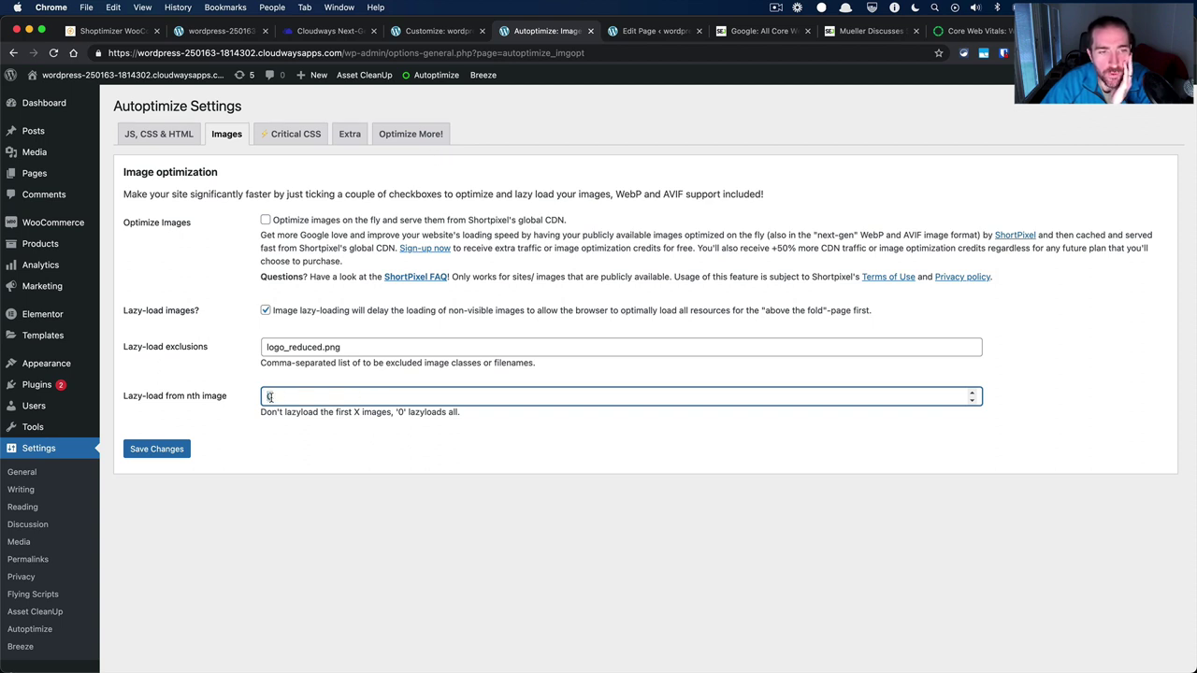
click(302, 439)
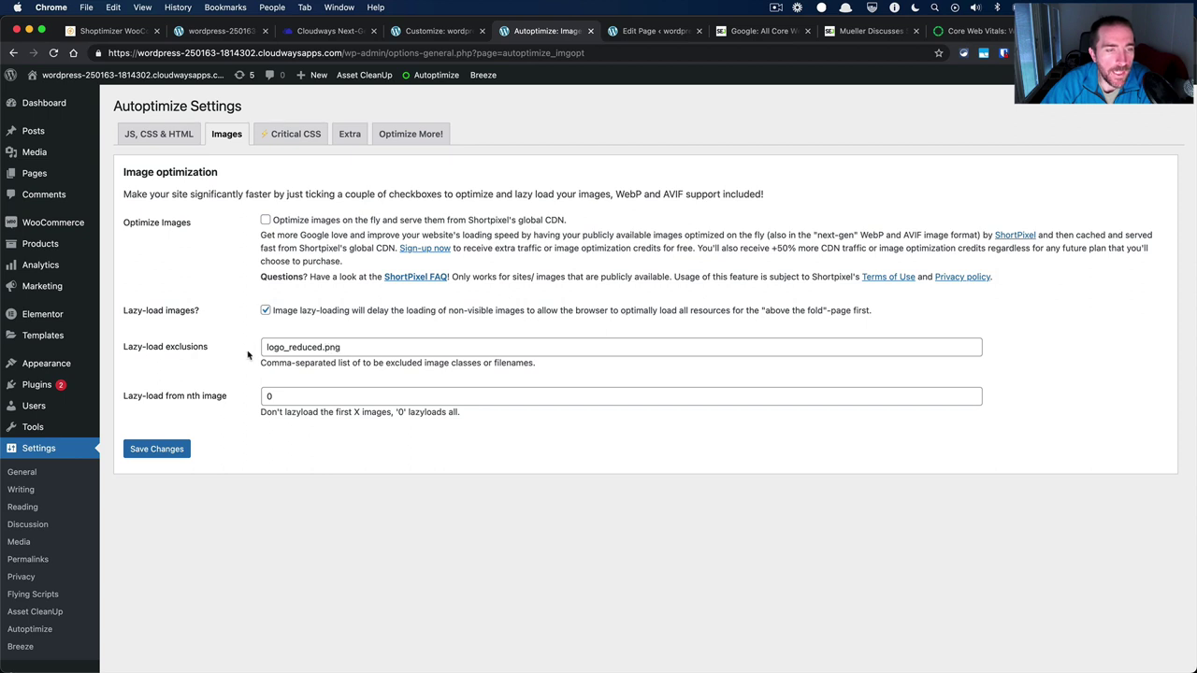
click(262, 396)
key(BackSpace)
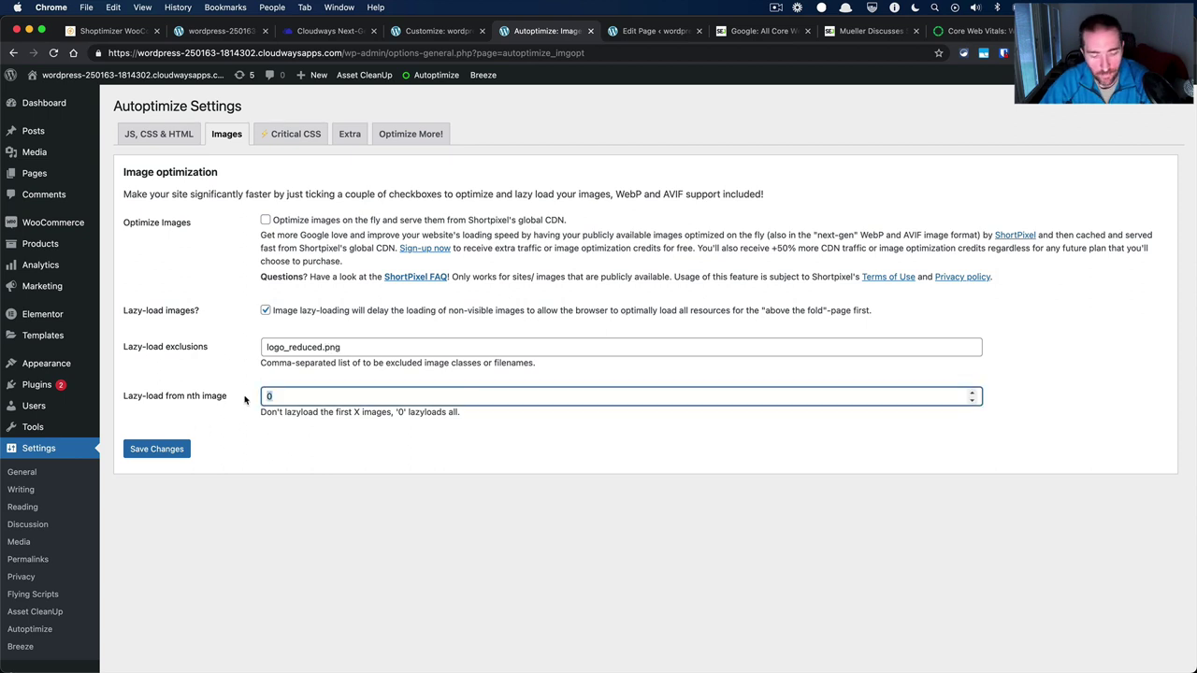
text(1)
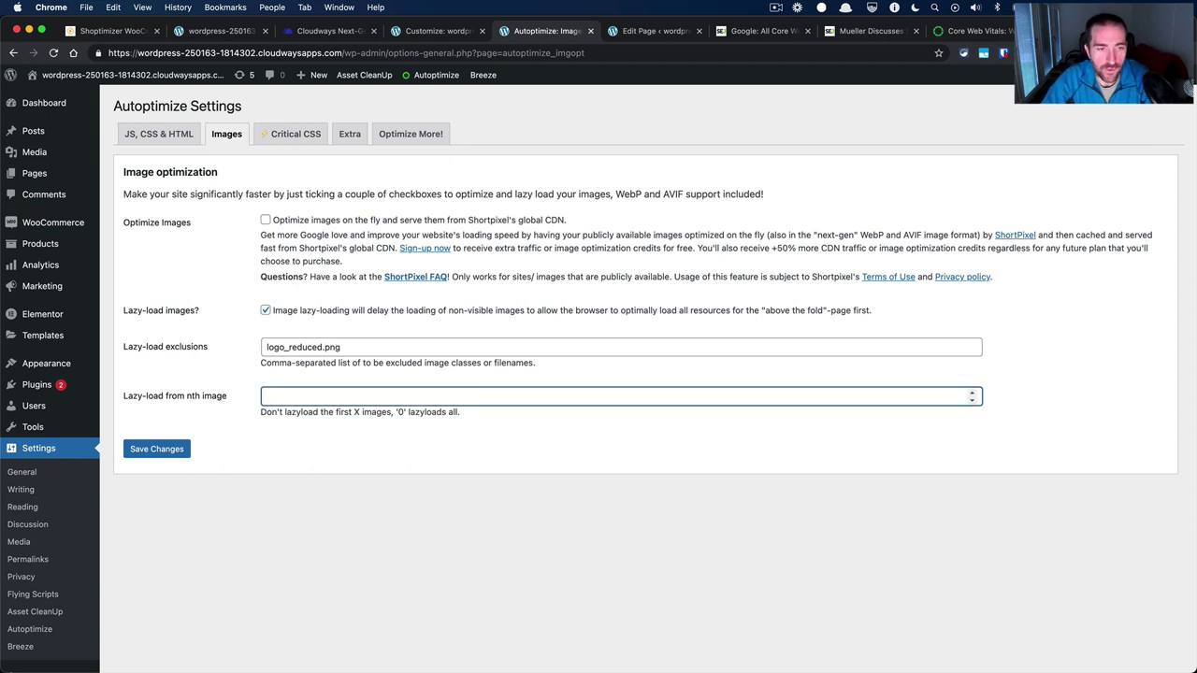
text(2)
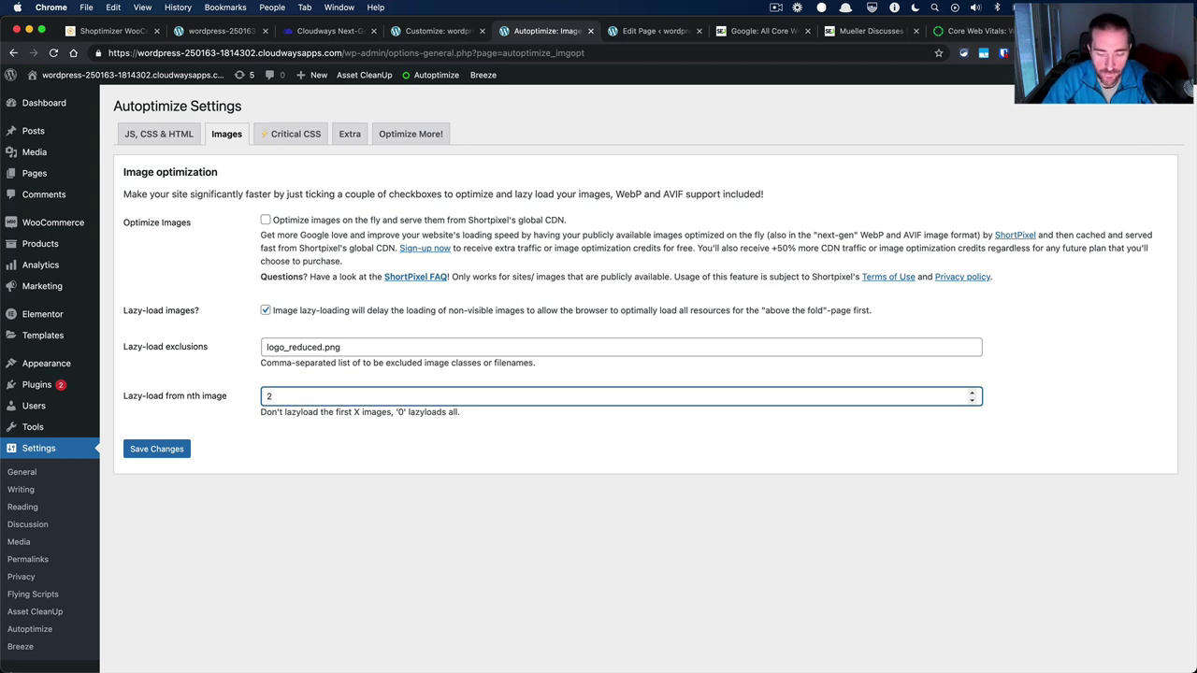
key(BackSpace)
text(0)
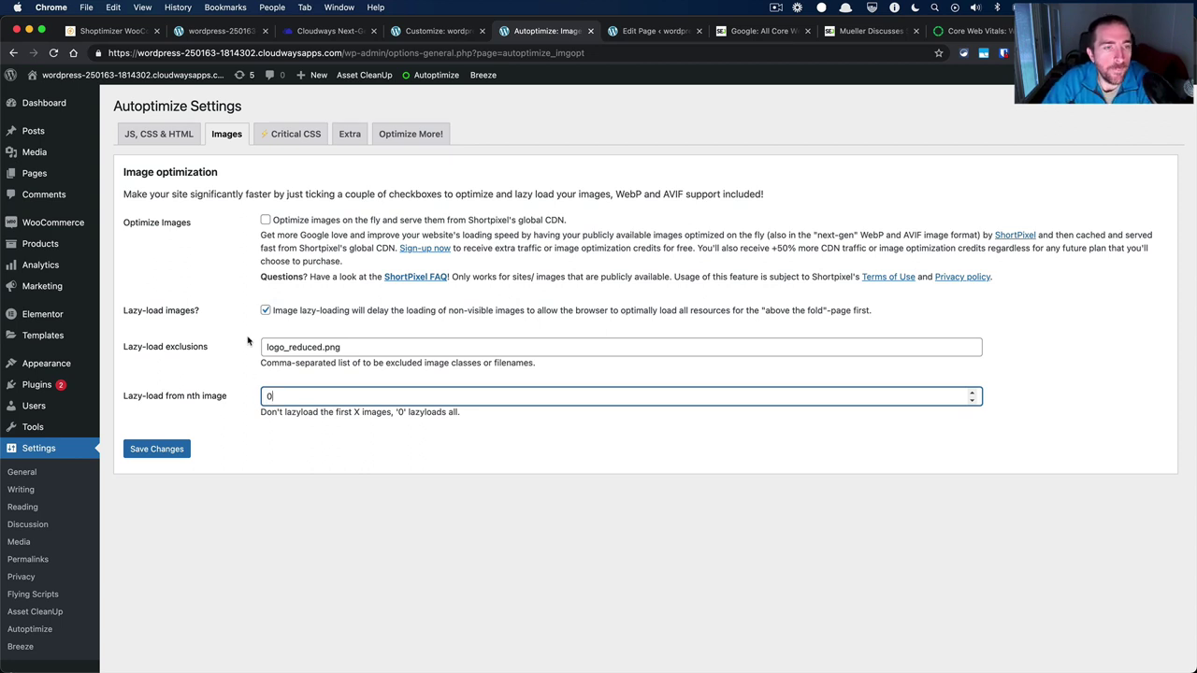
Save the lazy-load settings, and enable and save Remove emojis in Autoptimize's extra optimizations.
click(182, 452)
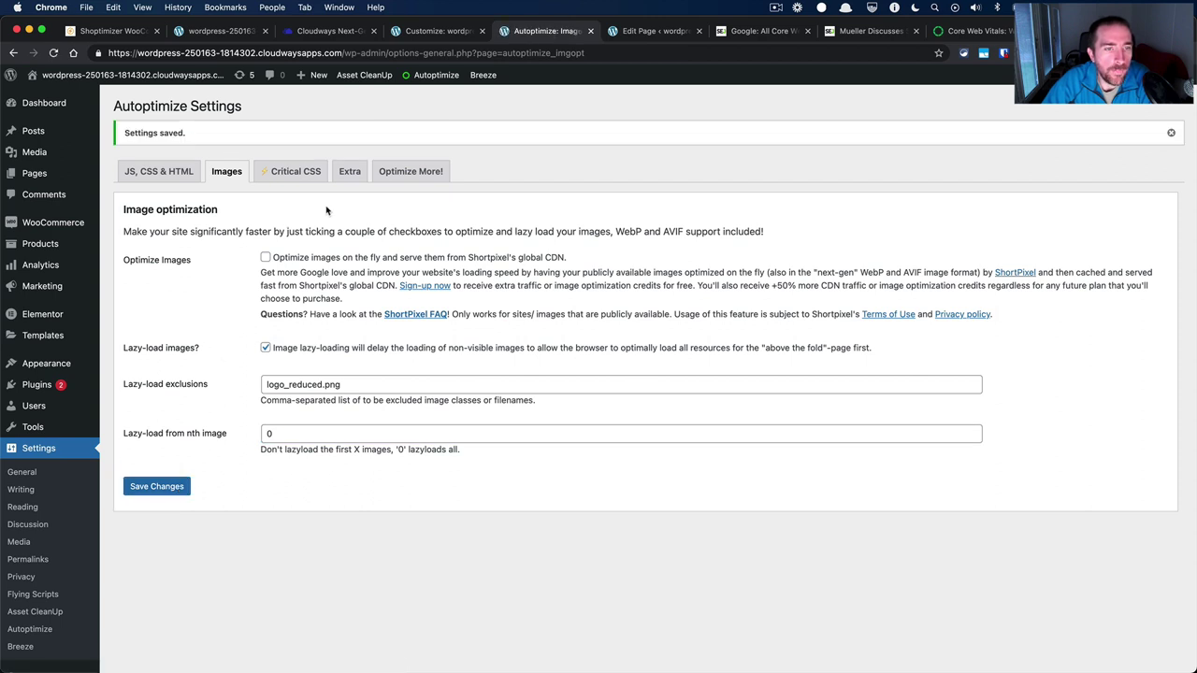
click(344, 176)
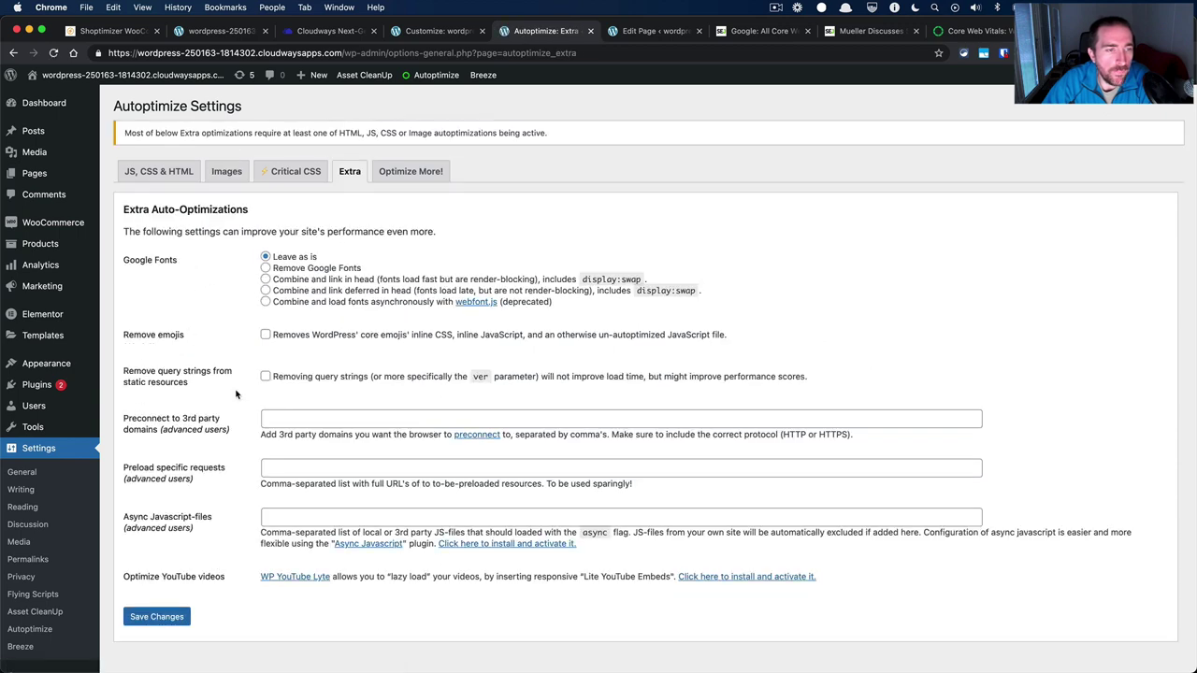
click(265, 335)
scroll(225, 422, down, 2)
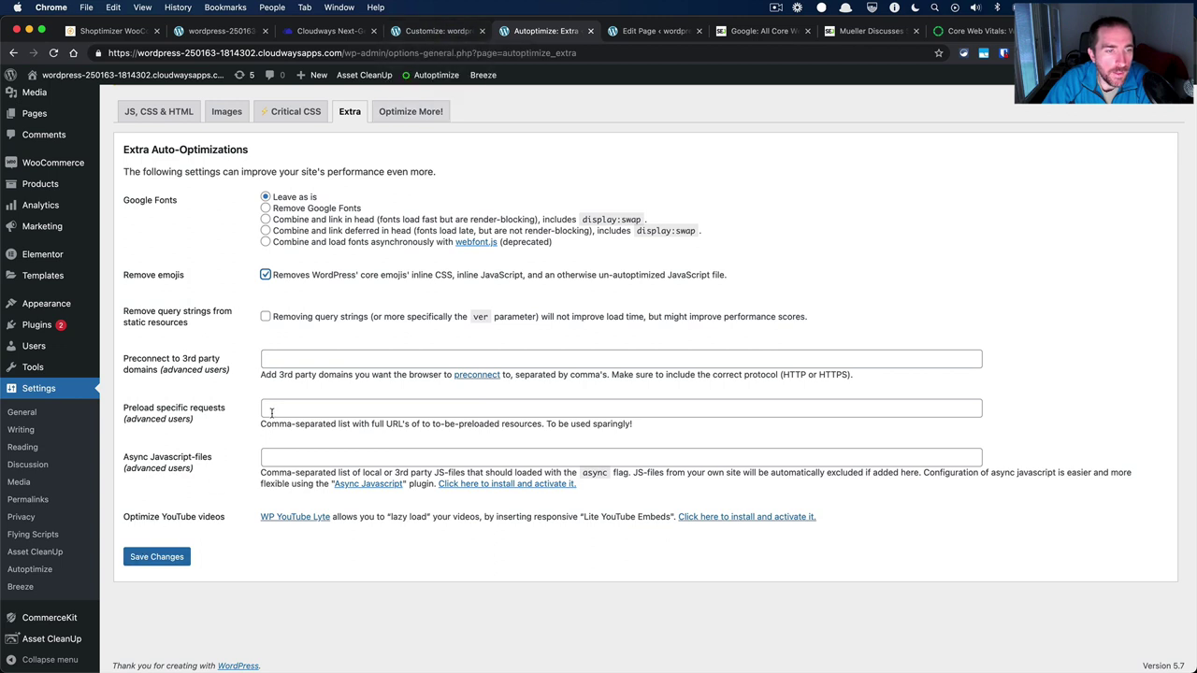
click(164, 559)
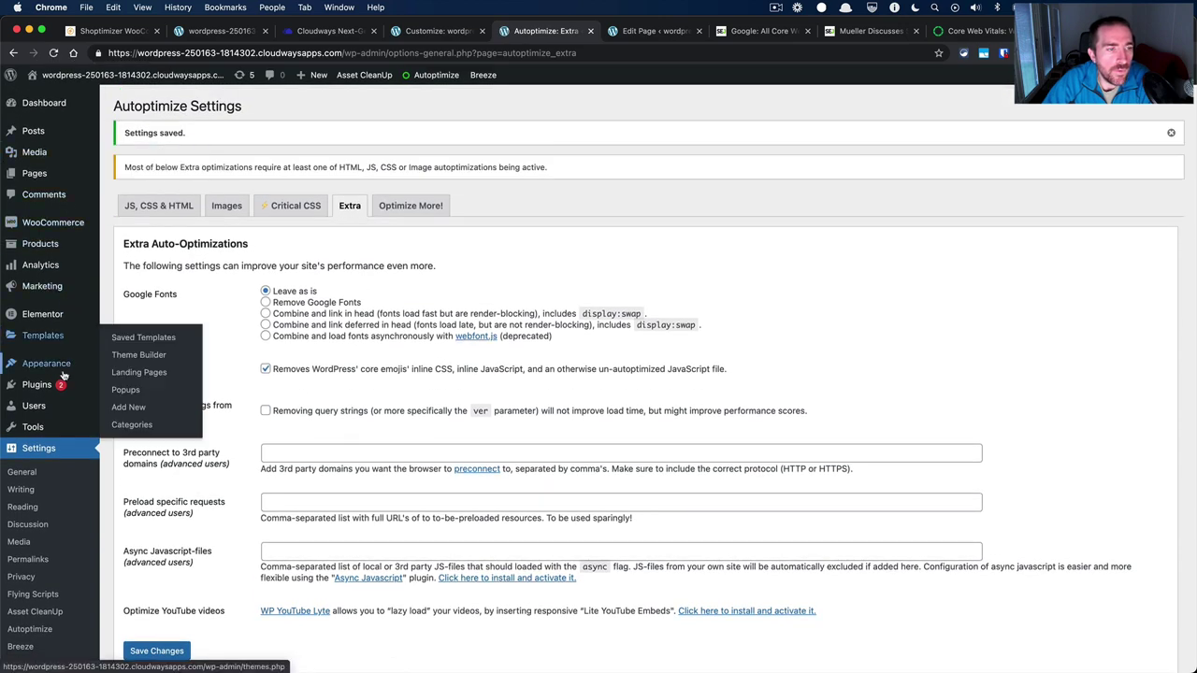
Install and activate the Jetpack plugin from the plugin directory, and approve its connection to the WordPress.com account.
mouse_move(69, 388)
click(141, 403)
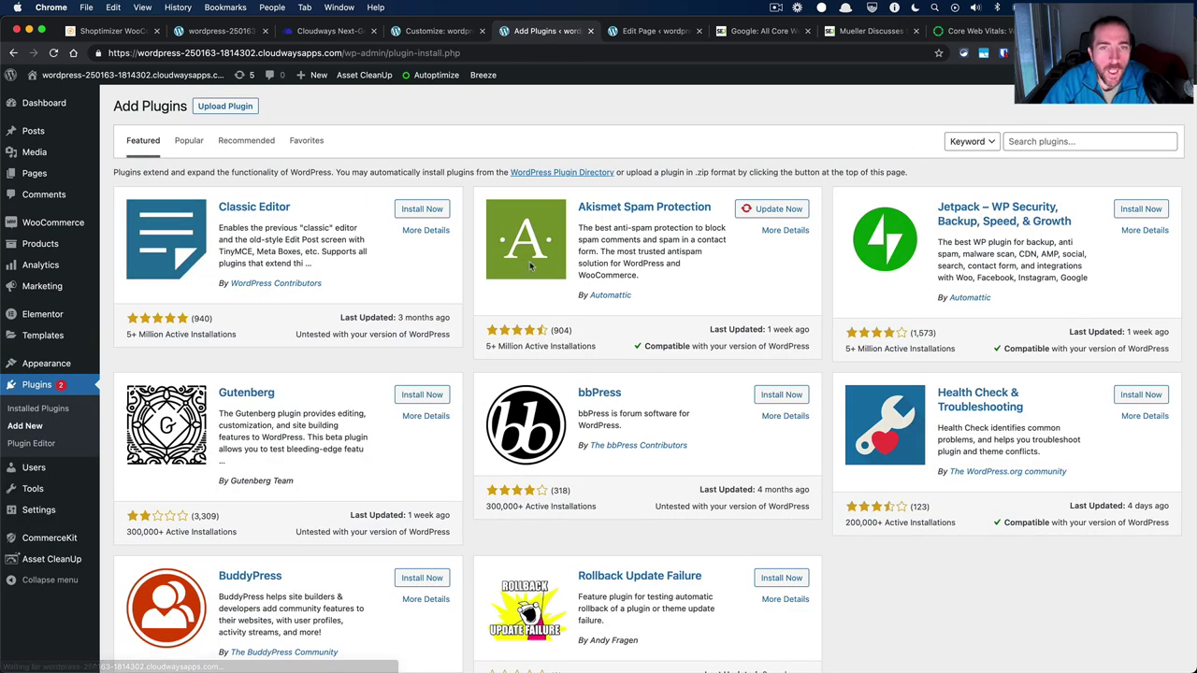
click(1141, 209)
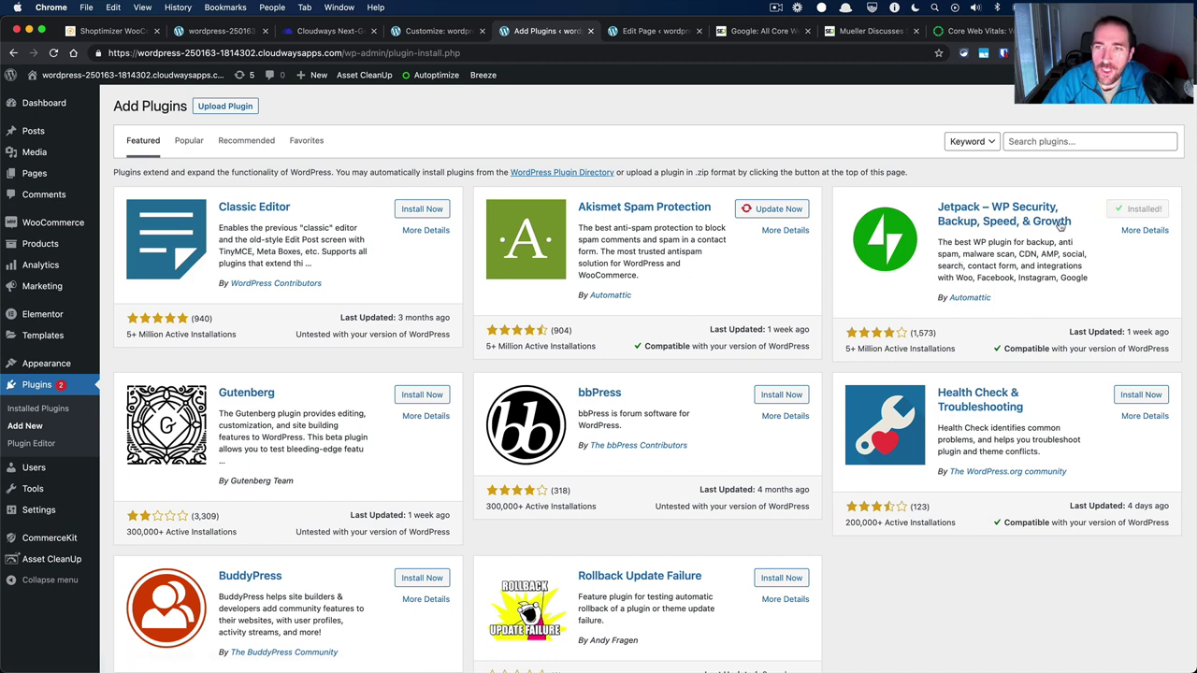
click(1144, 211)
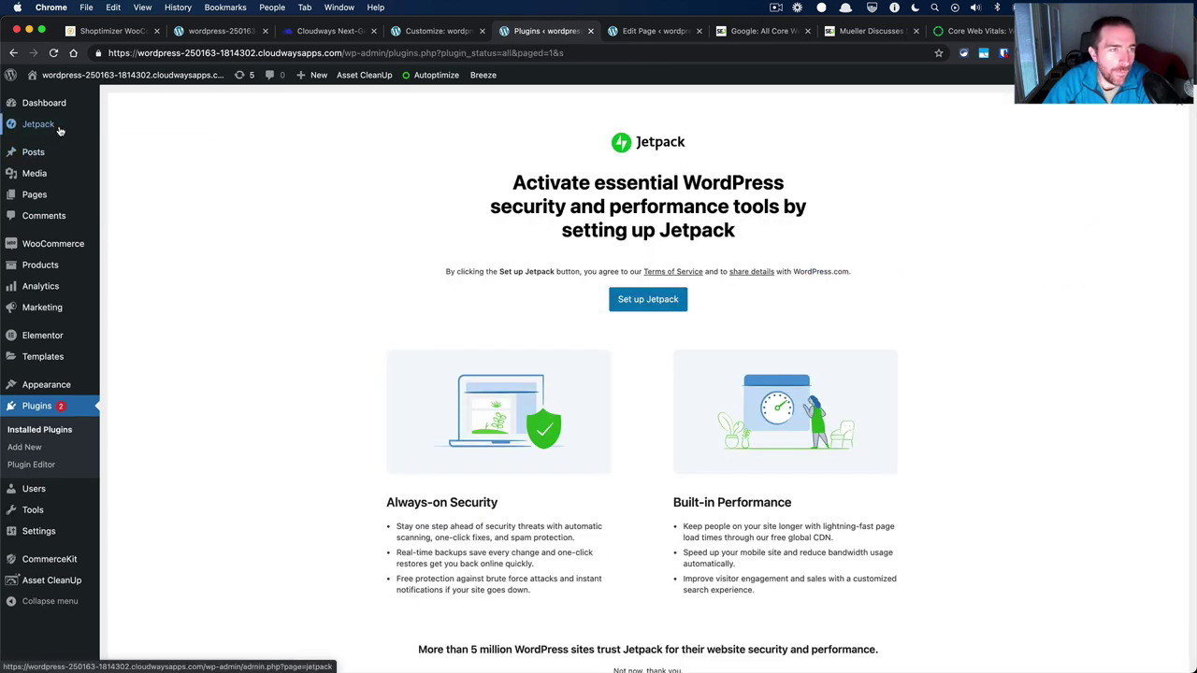
click(642, 309)
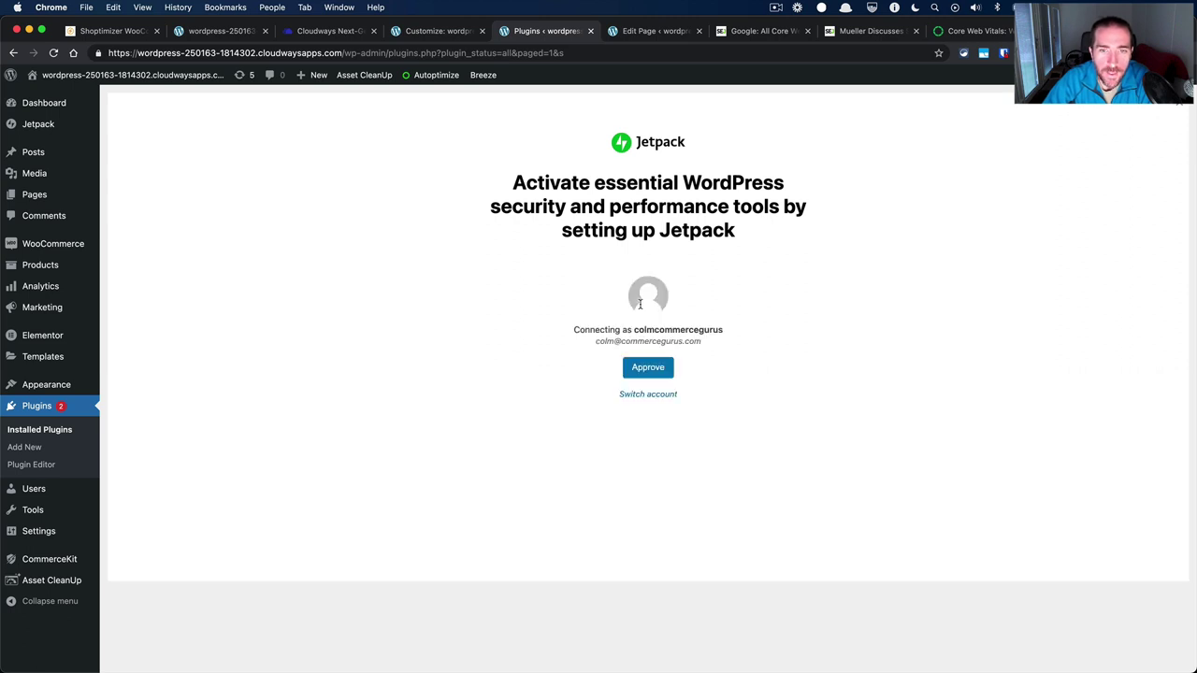
click(640, 364)
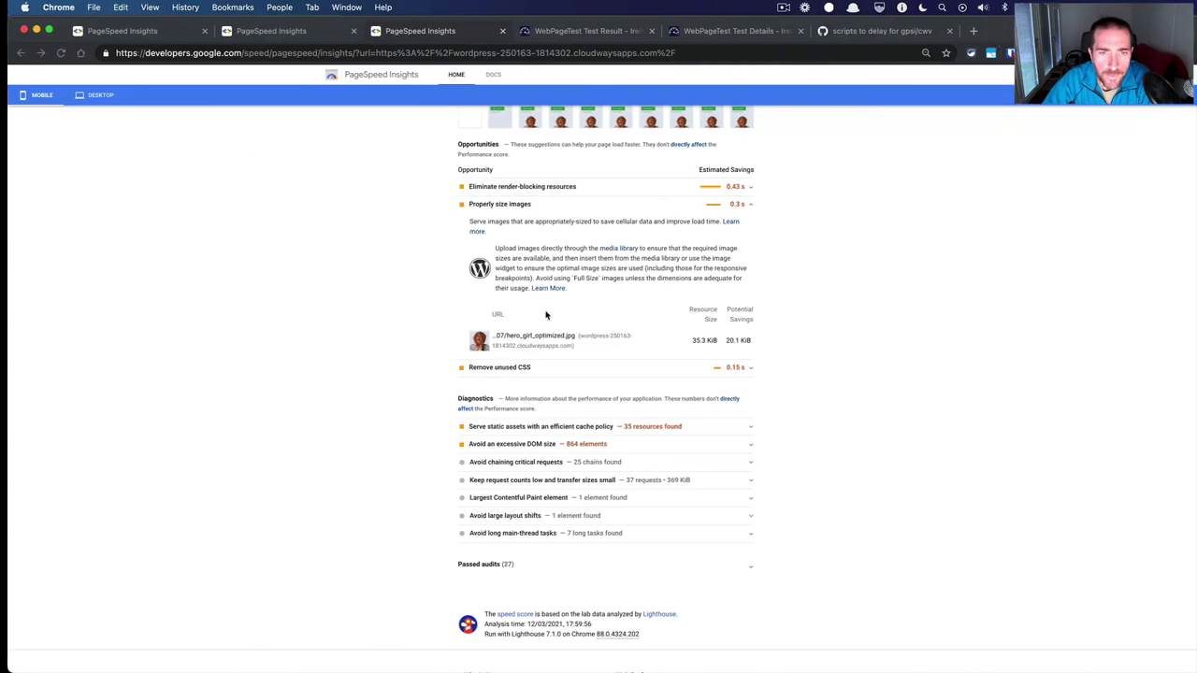
Examine the resources listed under Serve static assets with an efficient cache policy in the PageSpeed Insights report, and collapse the expanded audits.
click(516, 427)
scroll(490, 466, down, 5)
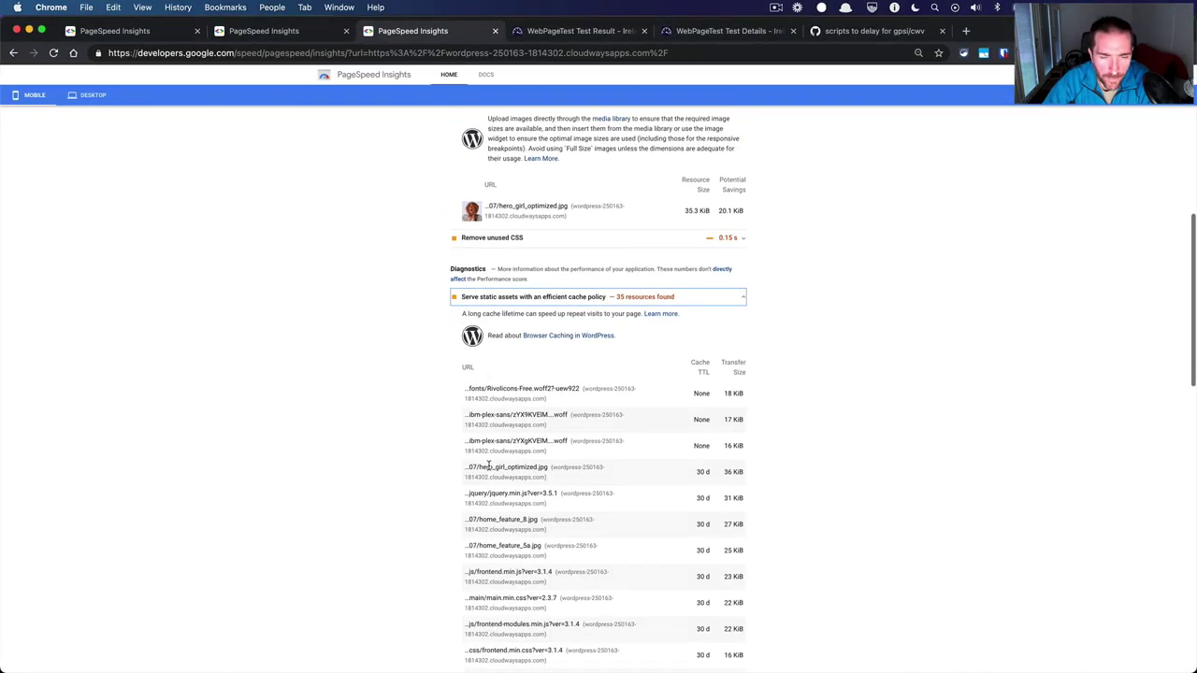
scroll(537, 348, up, 2)
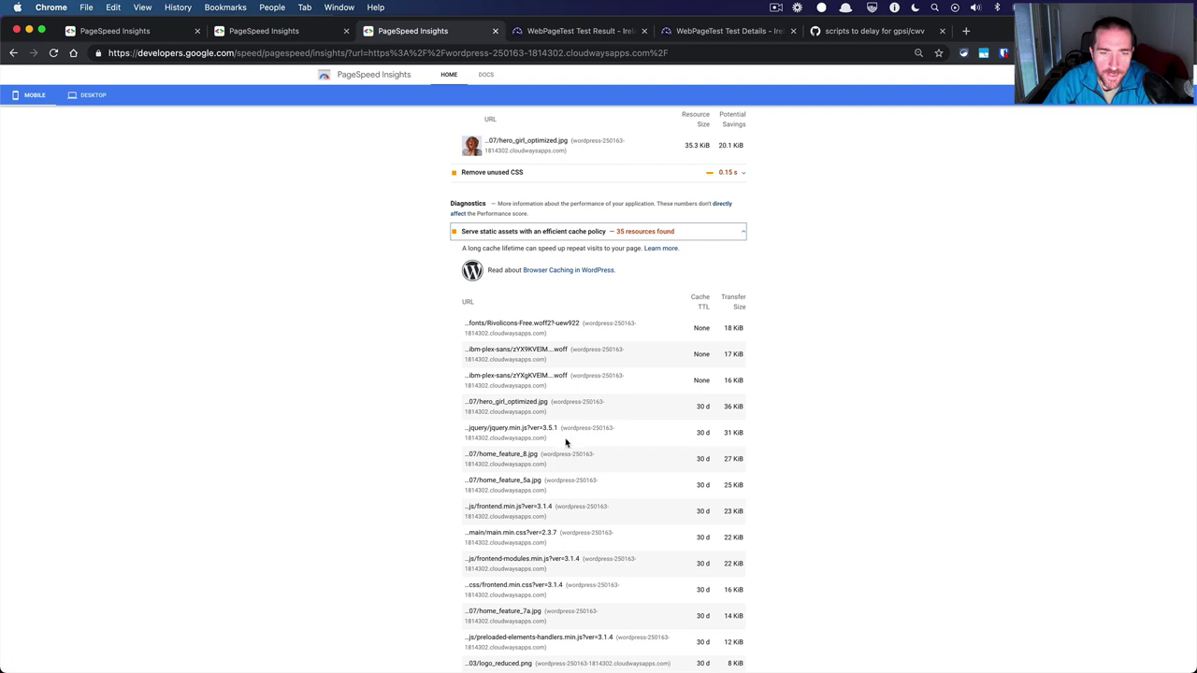
scroll(557, 426, down, 4)
scroll(556, 419, up, 5)
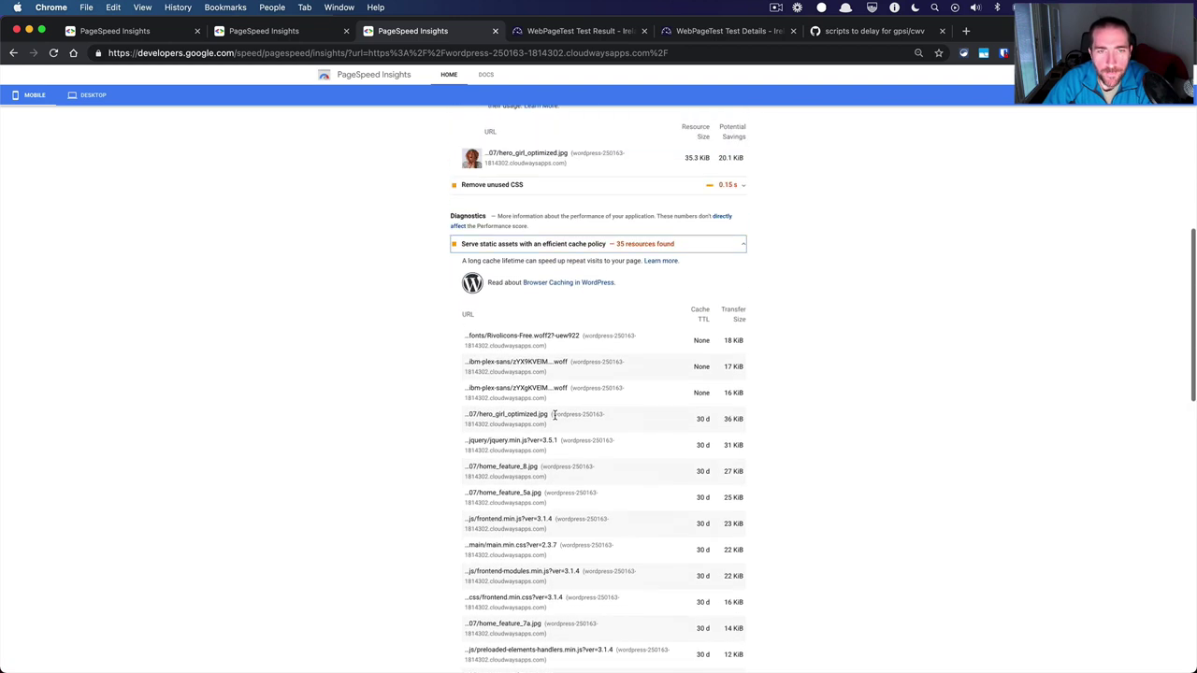
click(580, 285)
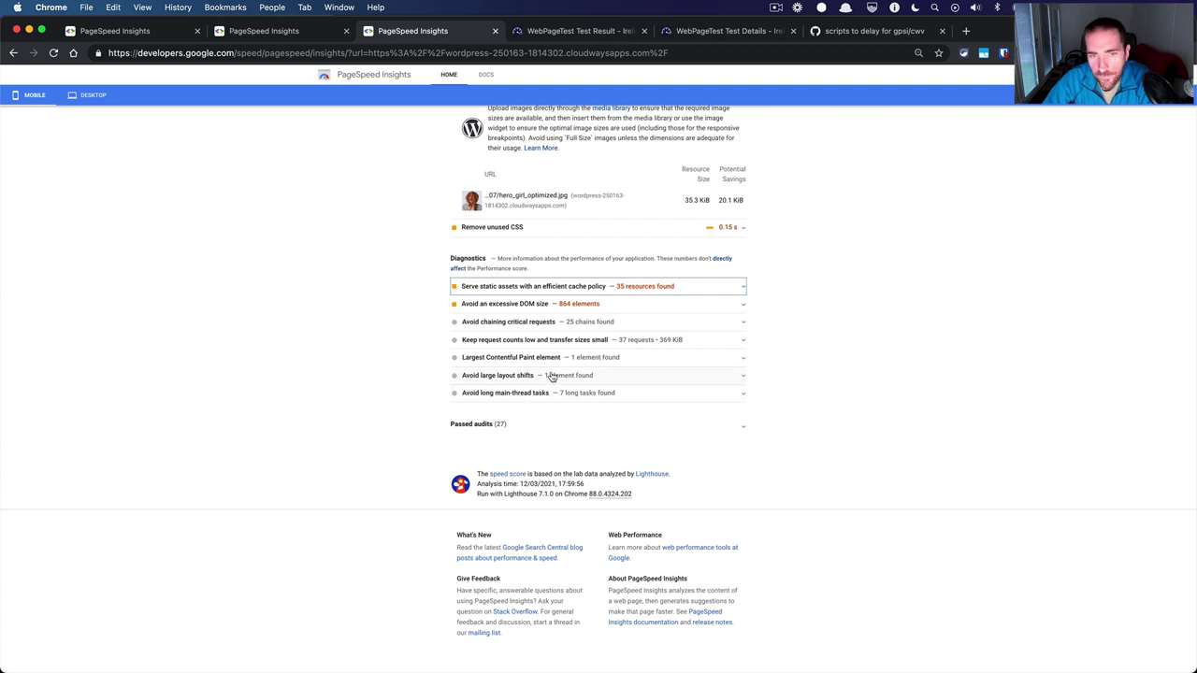
scroll(552, 376, up, 7)
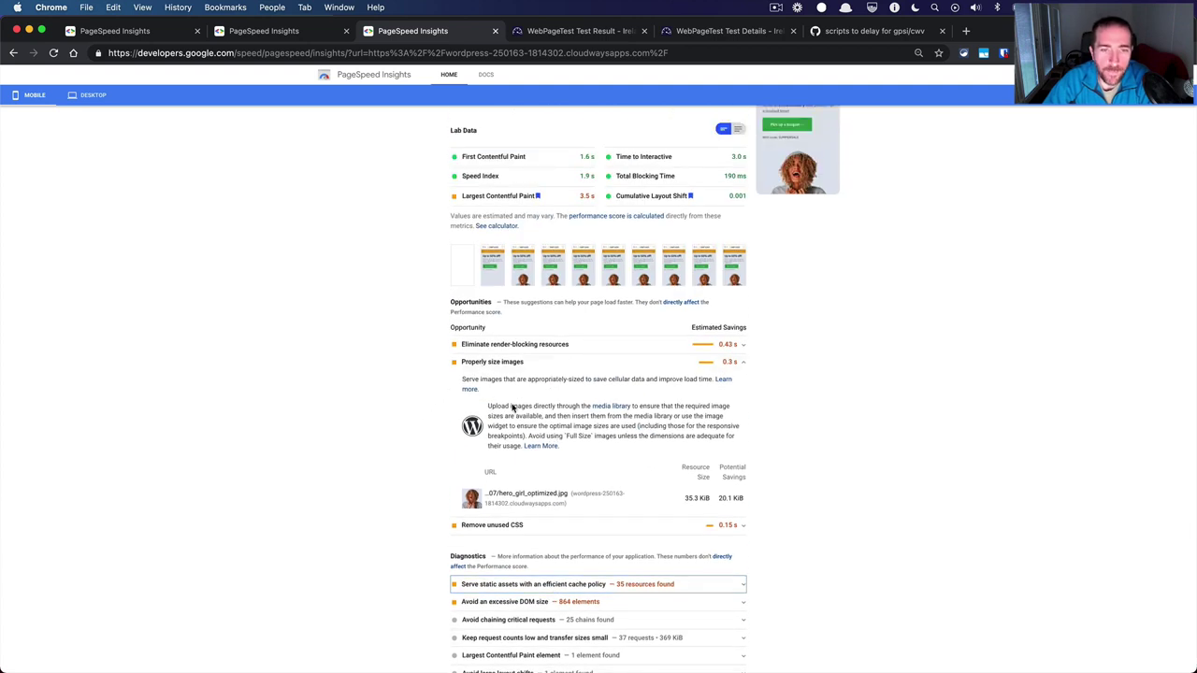
click(512, 362)
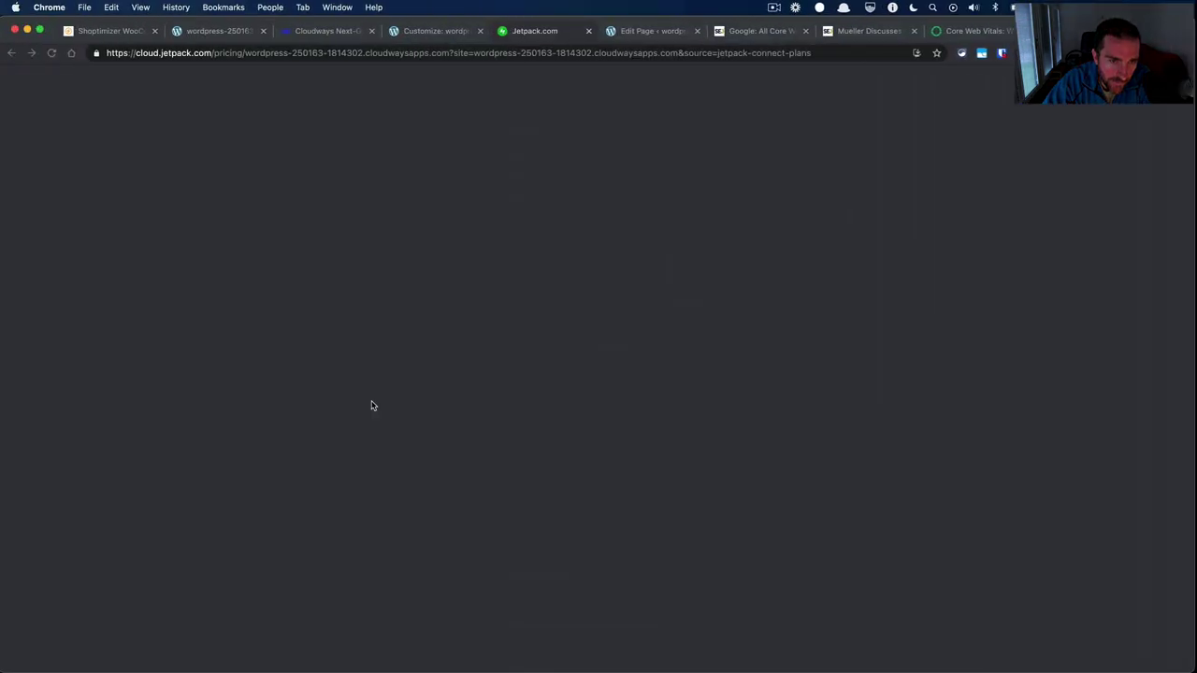
Choose the Jetpack Free plan on the Jetpack pricing page.
scroll(409, 316, down, 5)
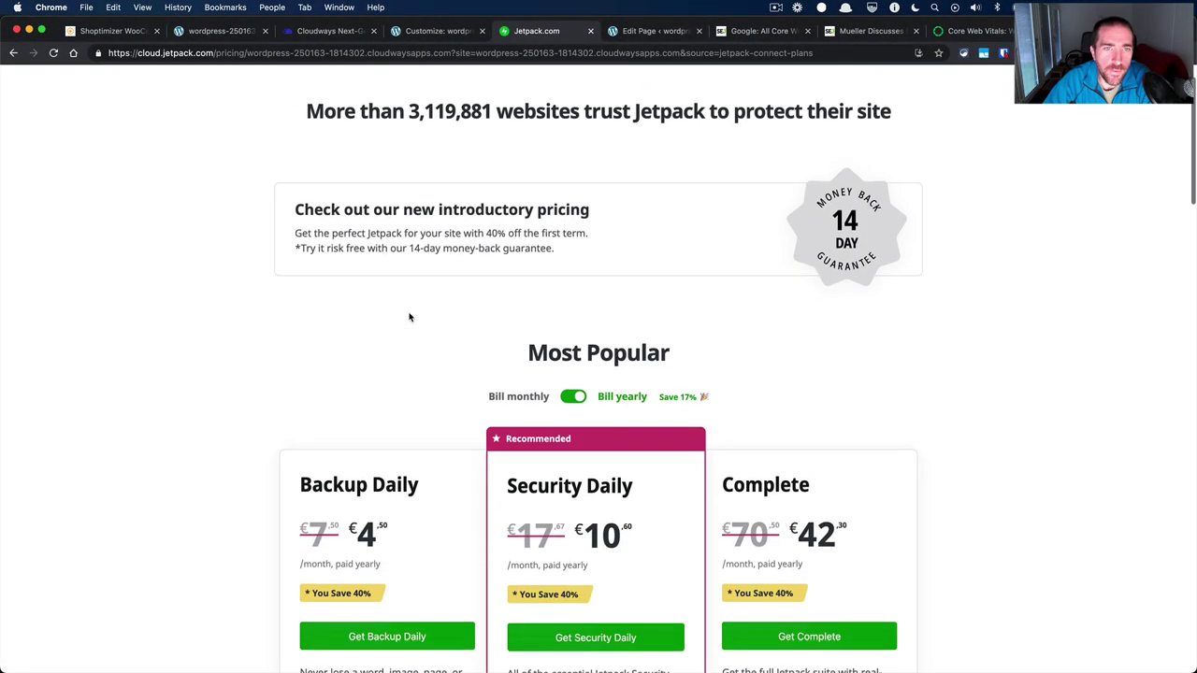
scroll(409, 316, down, 10)
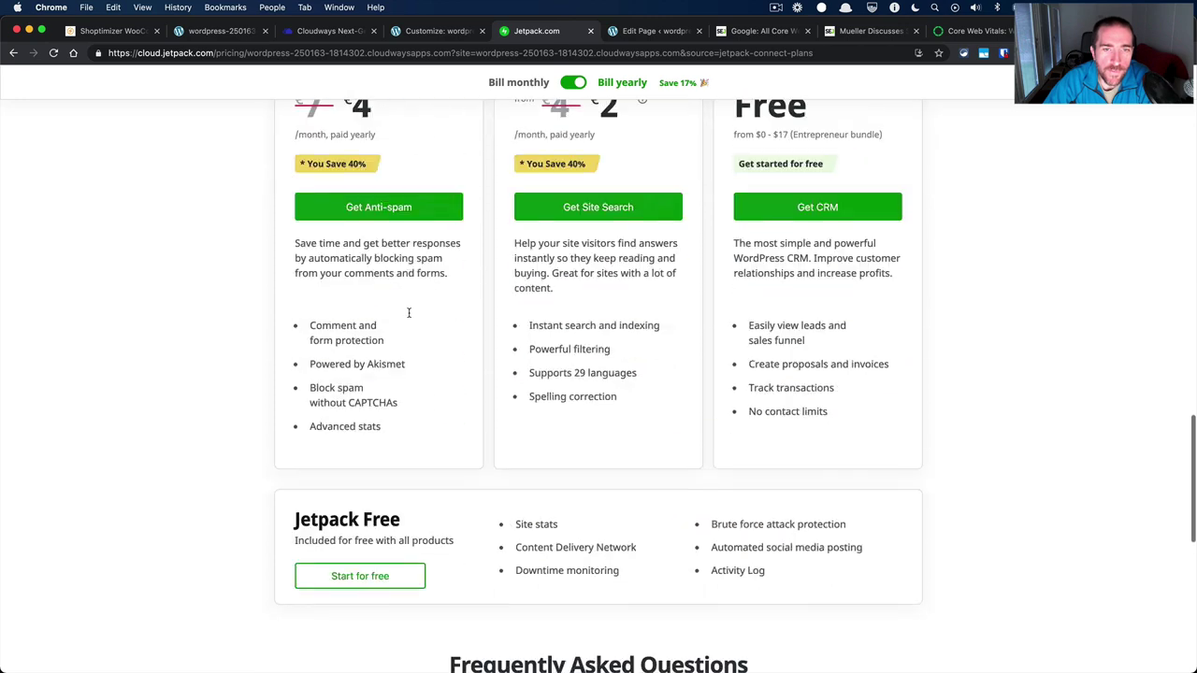
click(383, 392)
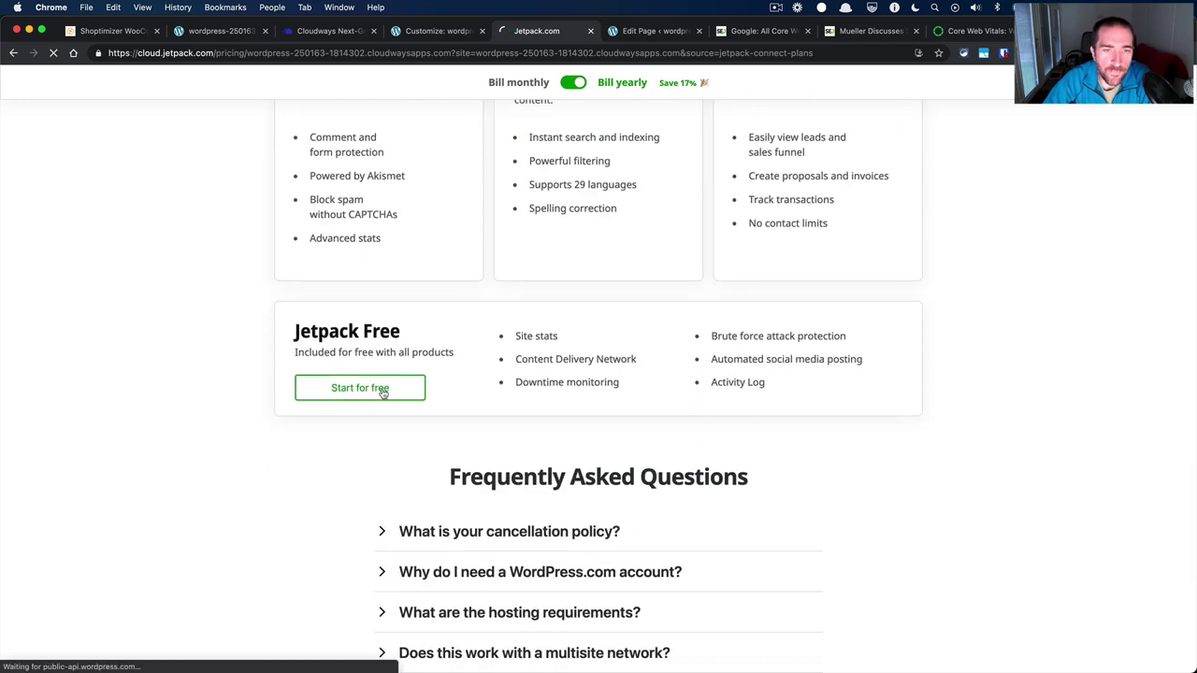
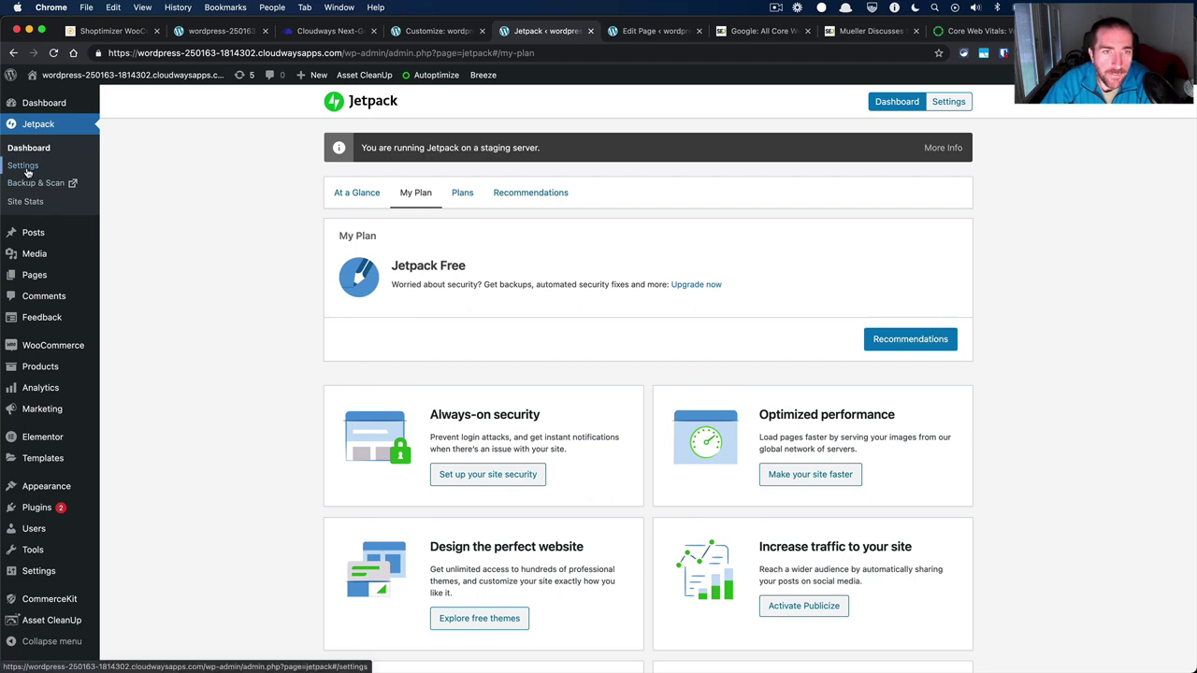
Open Jetpack's full modules list and look through the available modules.
scroll(224, 324, down, 6)
scroll(379, 511, down, 3)
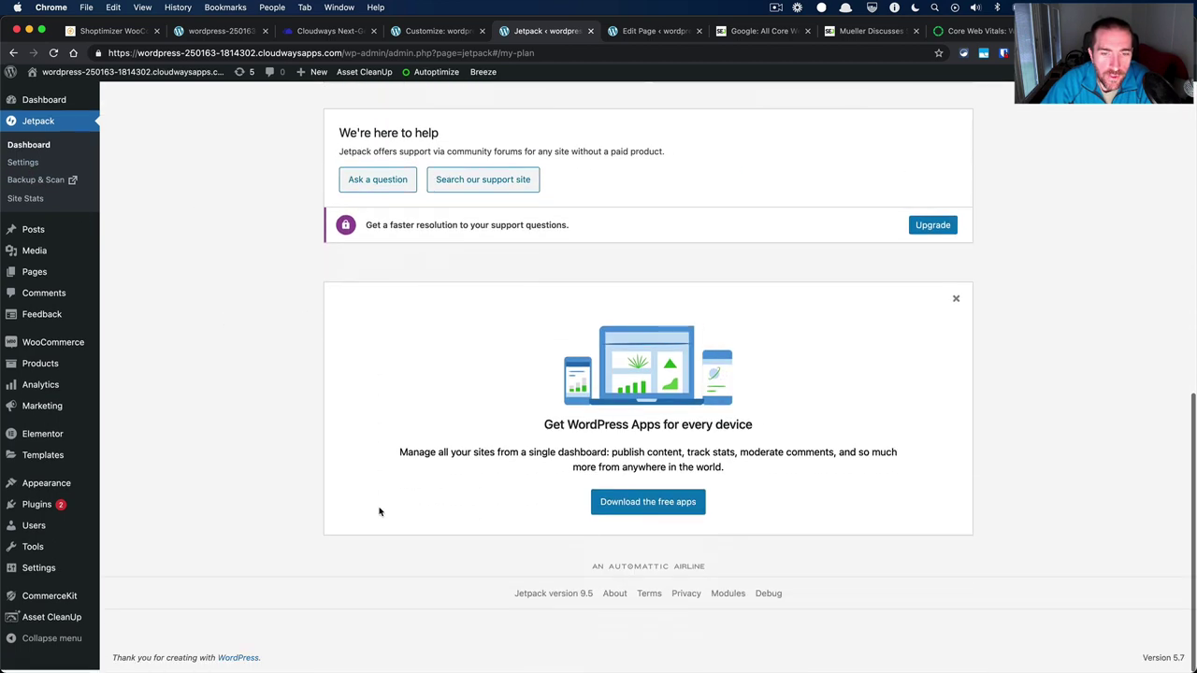
click(727, 597)
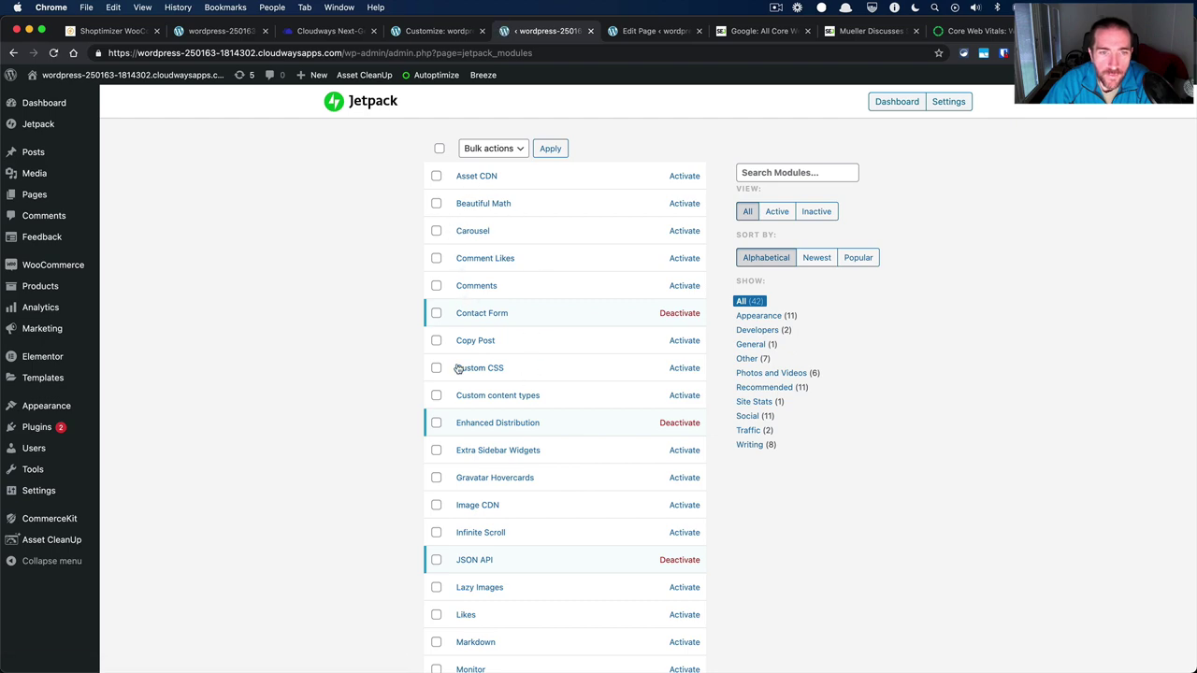
scroll(458, 370, down, 10)
scroll(465, 465, up, 10)
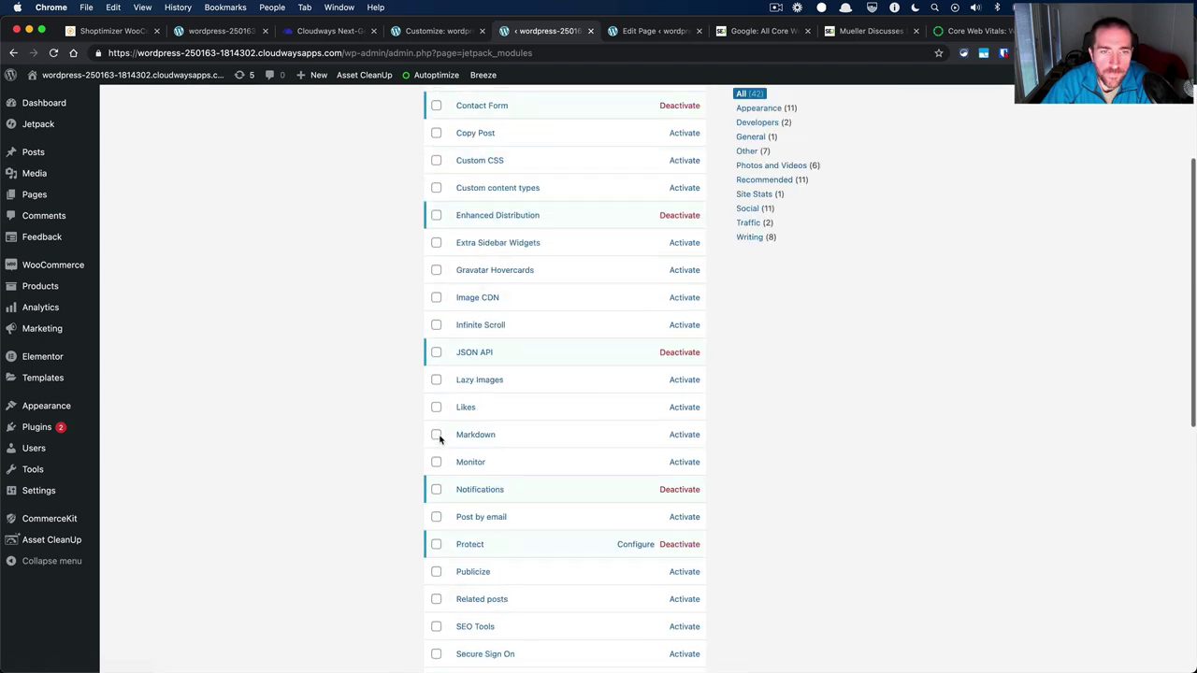
Deactivate all Jetpack modules with a bulk action and reload the modules list.
click(440, 149)
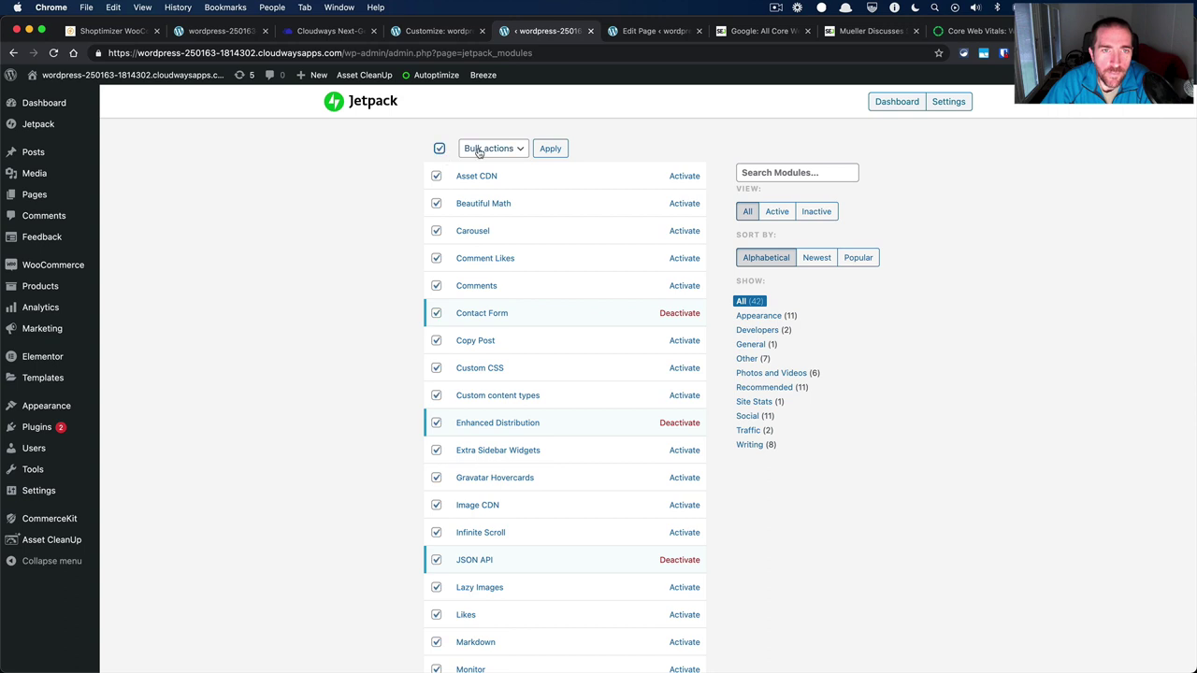
click(477, 148)
click(481, 176)
click(543, 150)
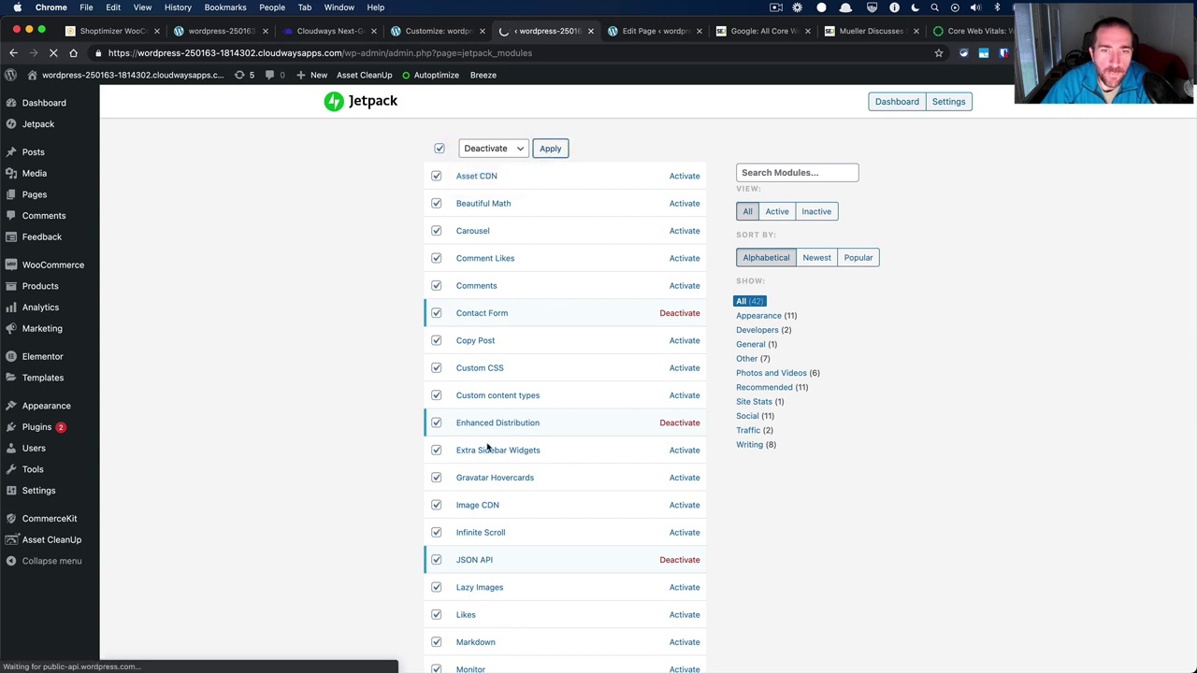
scroll(700, 599, down, 15)
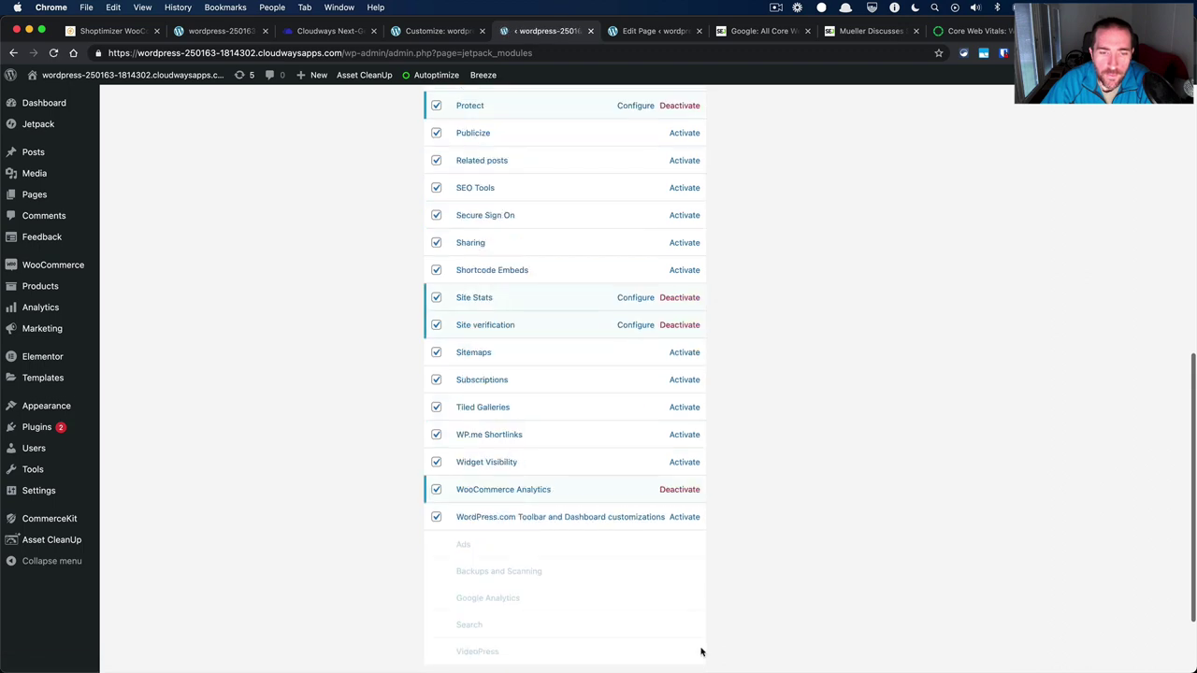
scroll(702, 646, down, 15)
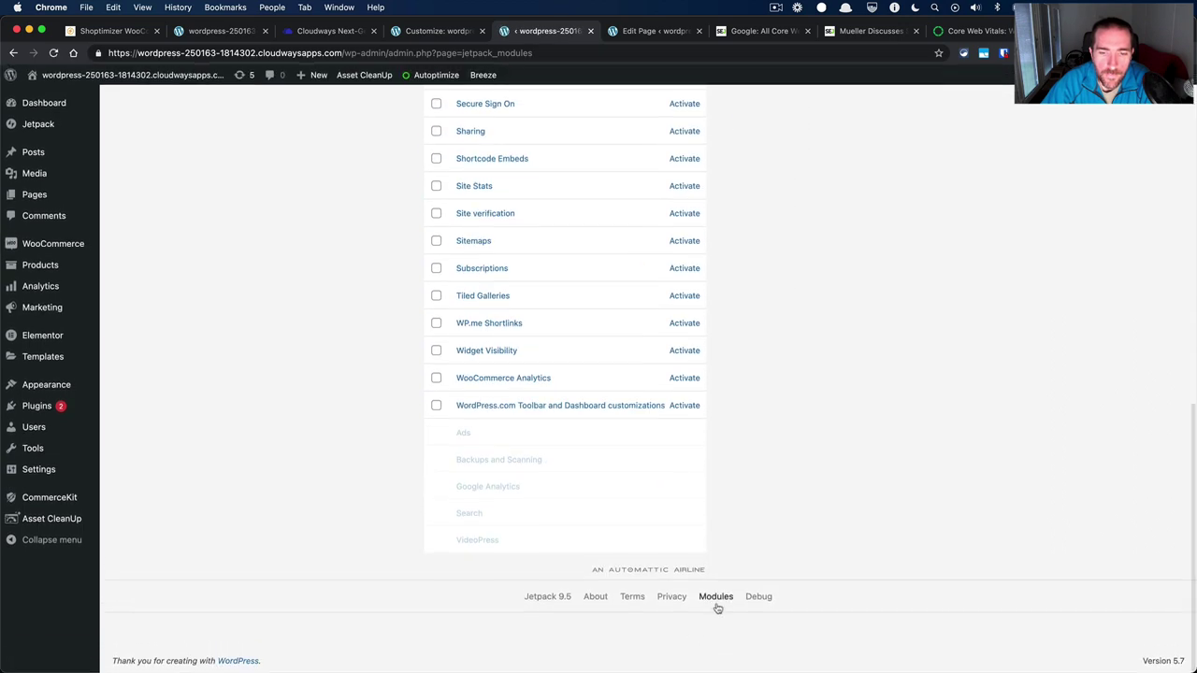
click(717, 603)
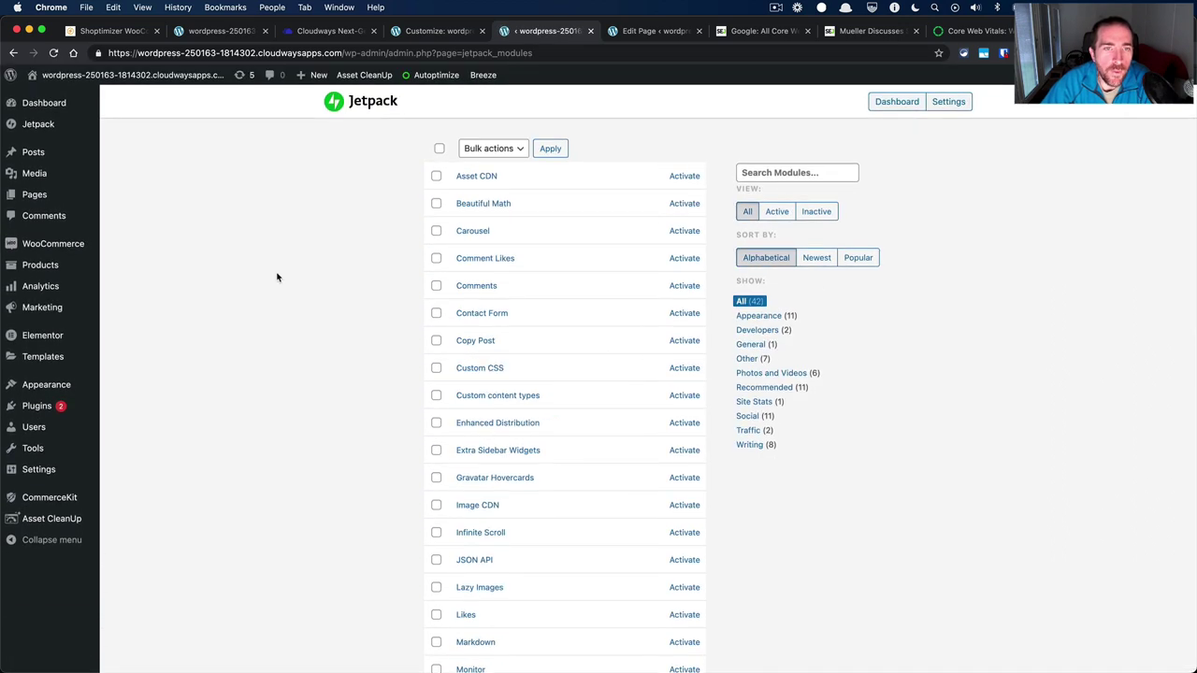
Enable the site accelerator for images and static files in Jetpack's performance settings, and dismiss the notice.
mouse_move(61, 121)
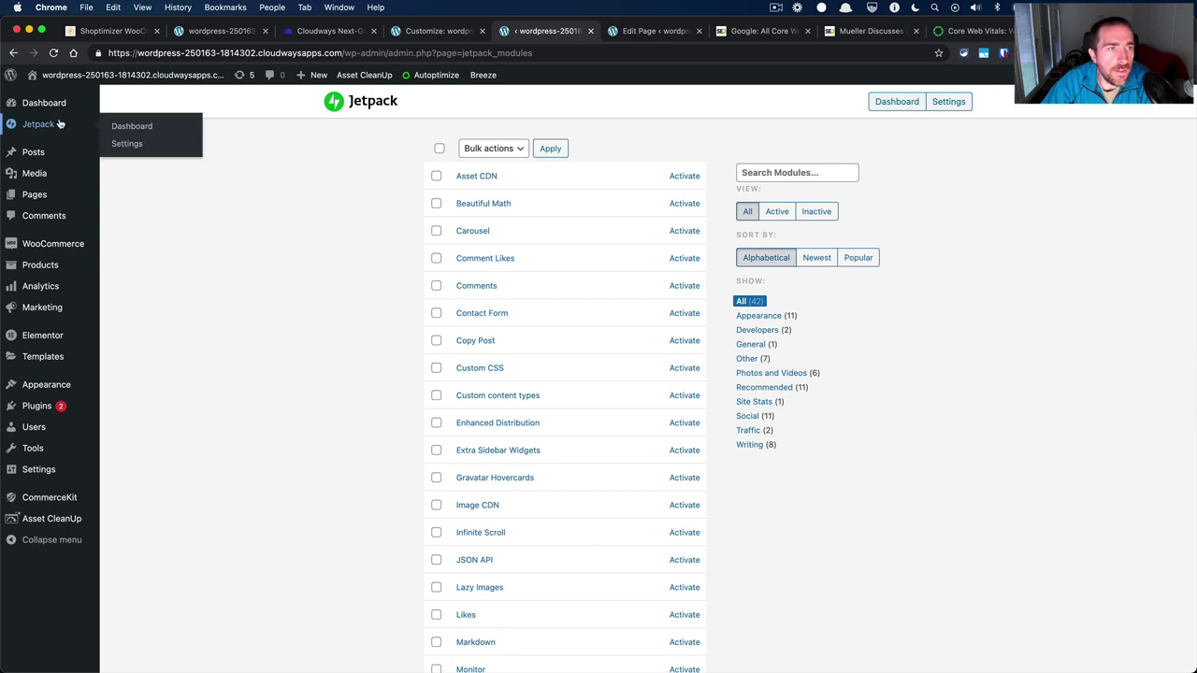
click(131, 143)
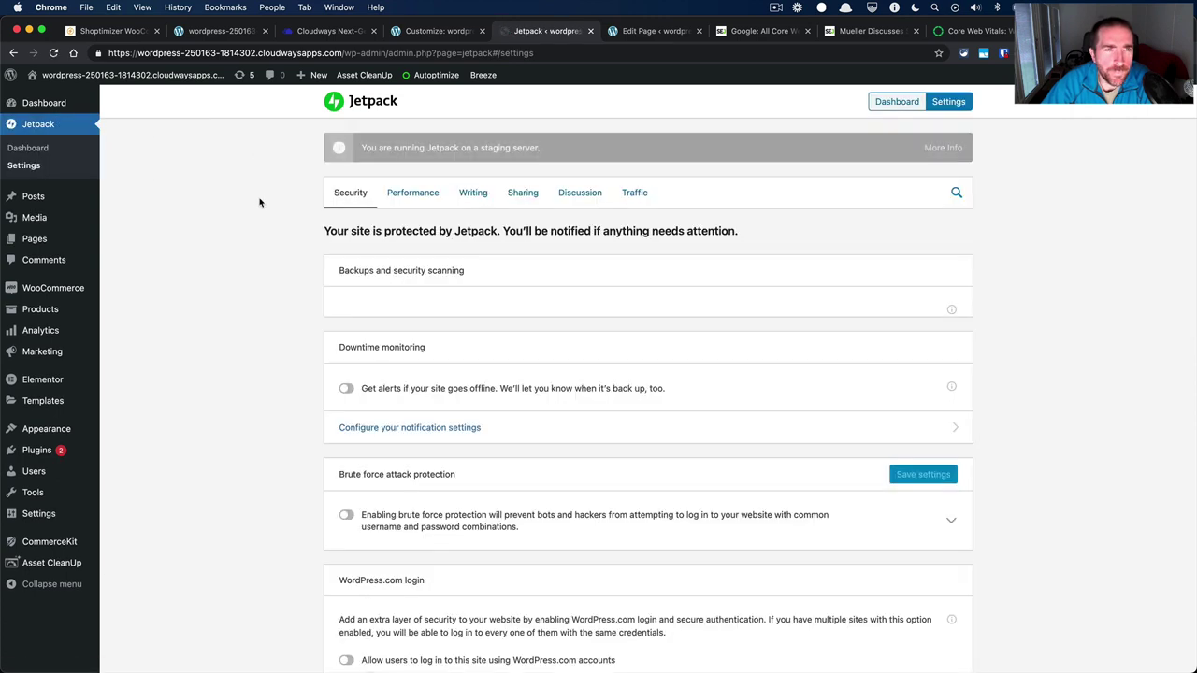
click(399, 198)
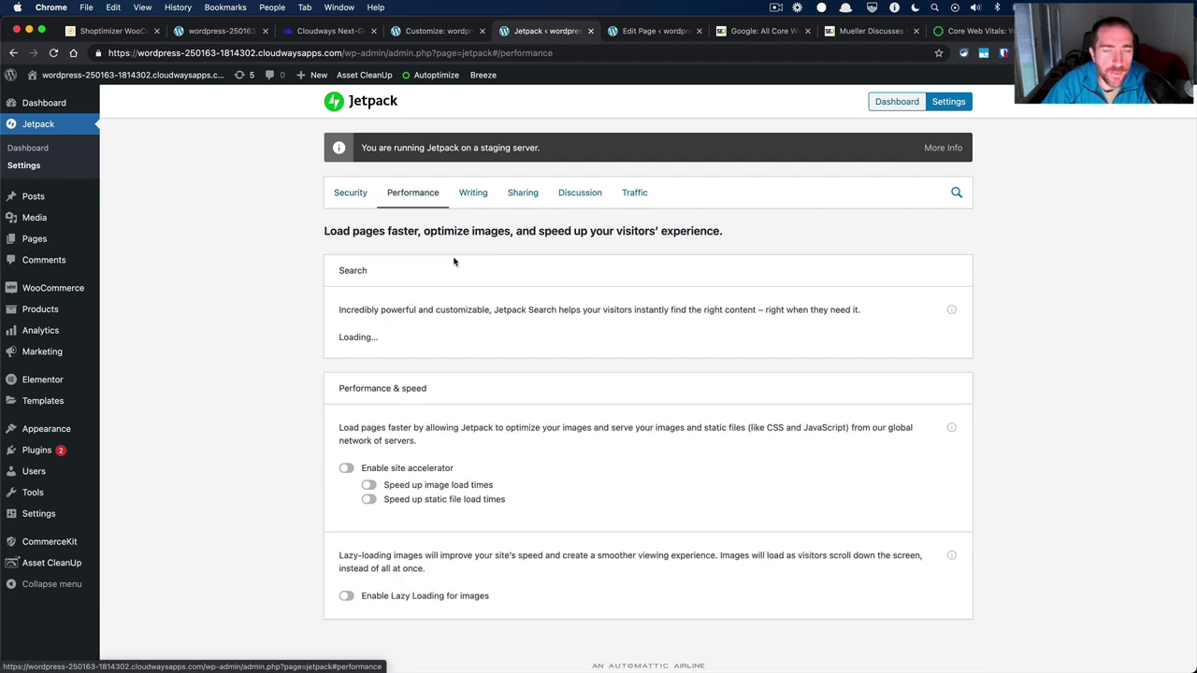
scroll(355, 383, down, 2)
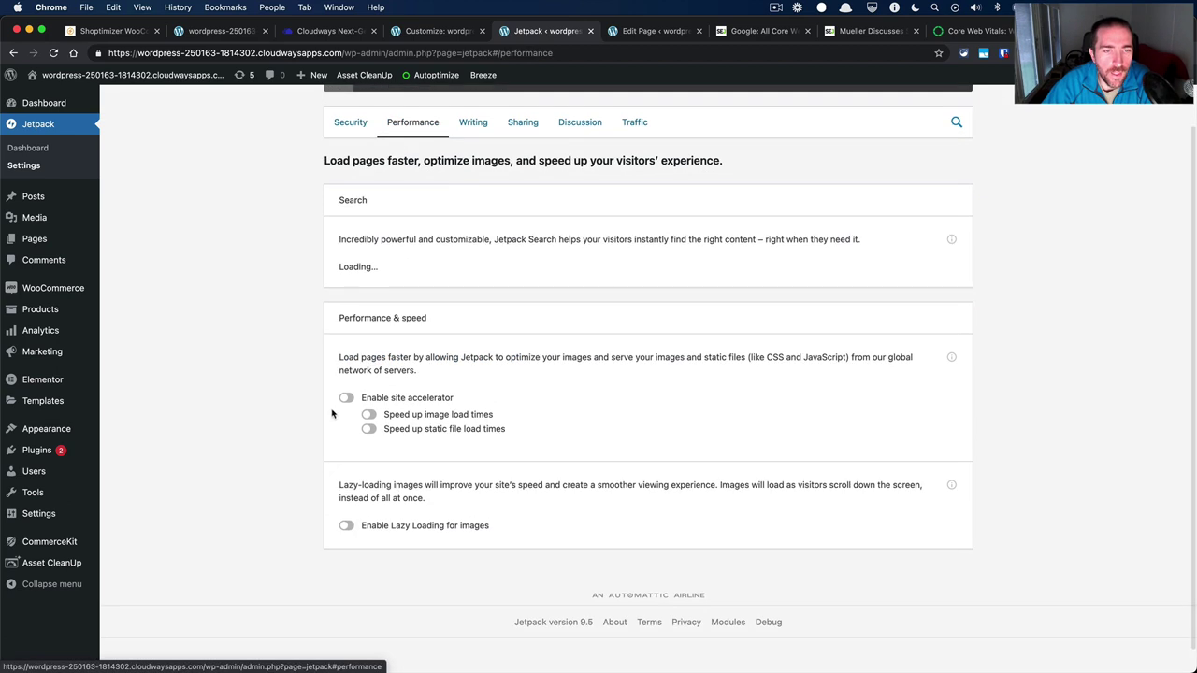
click(345, 400)
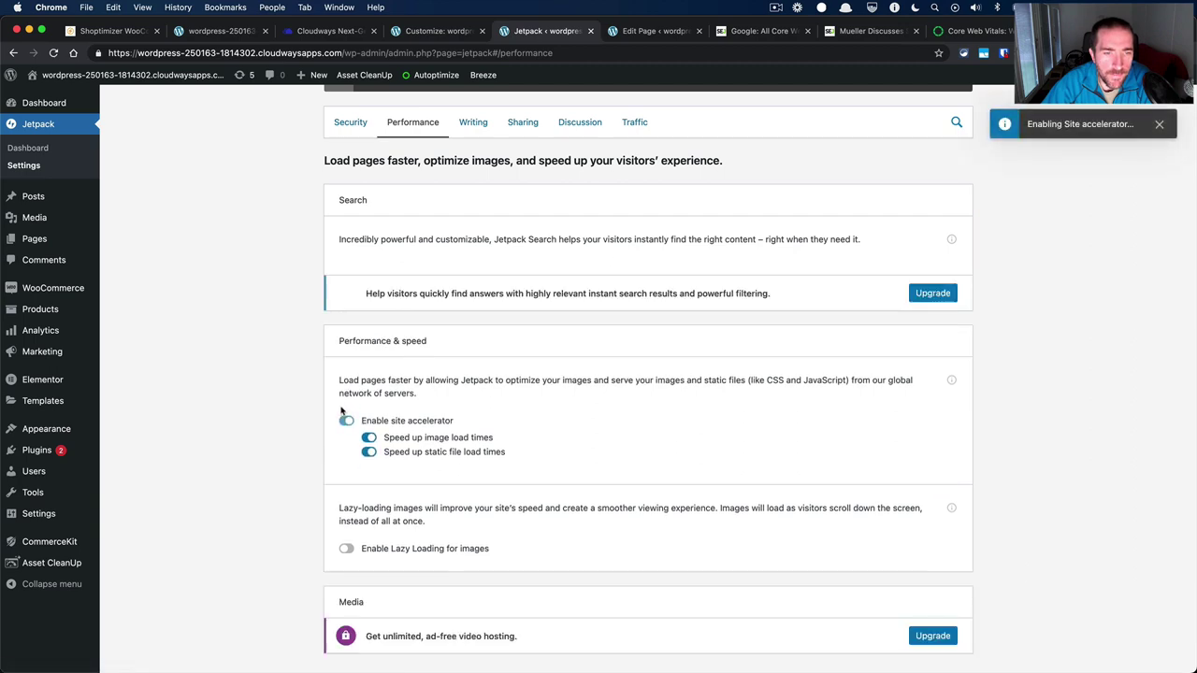
scroll(337, 467, down, 3)
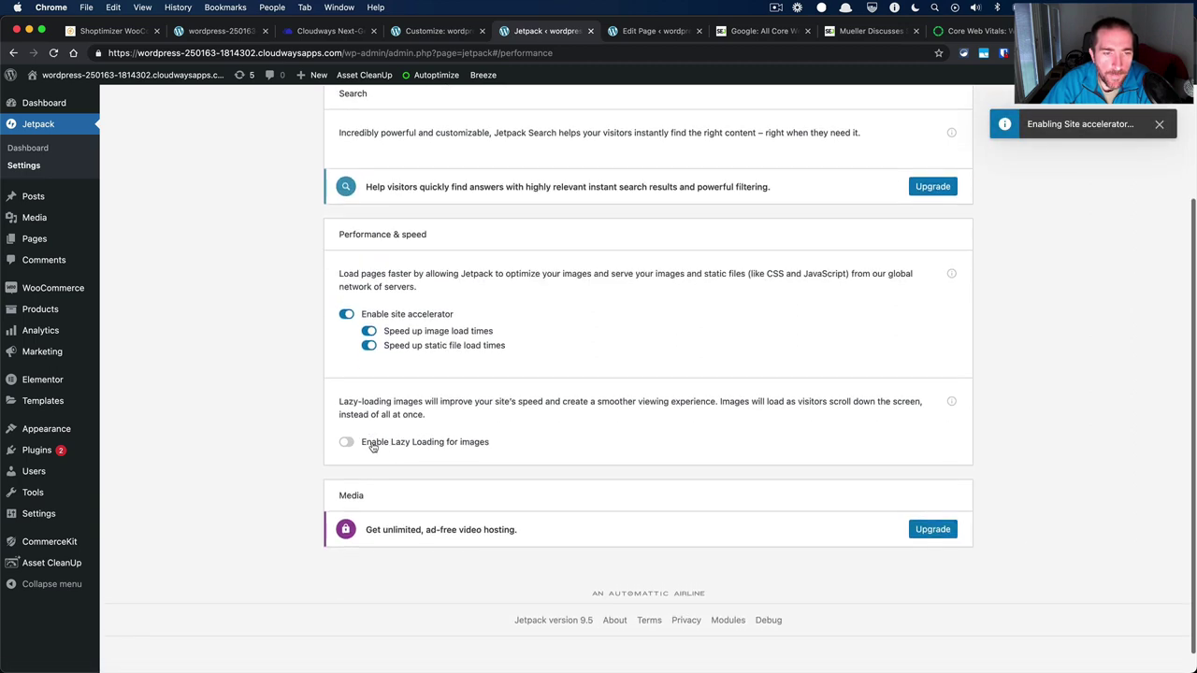
scroll(374, 446, up, 4)
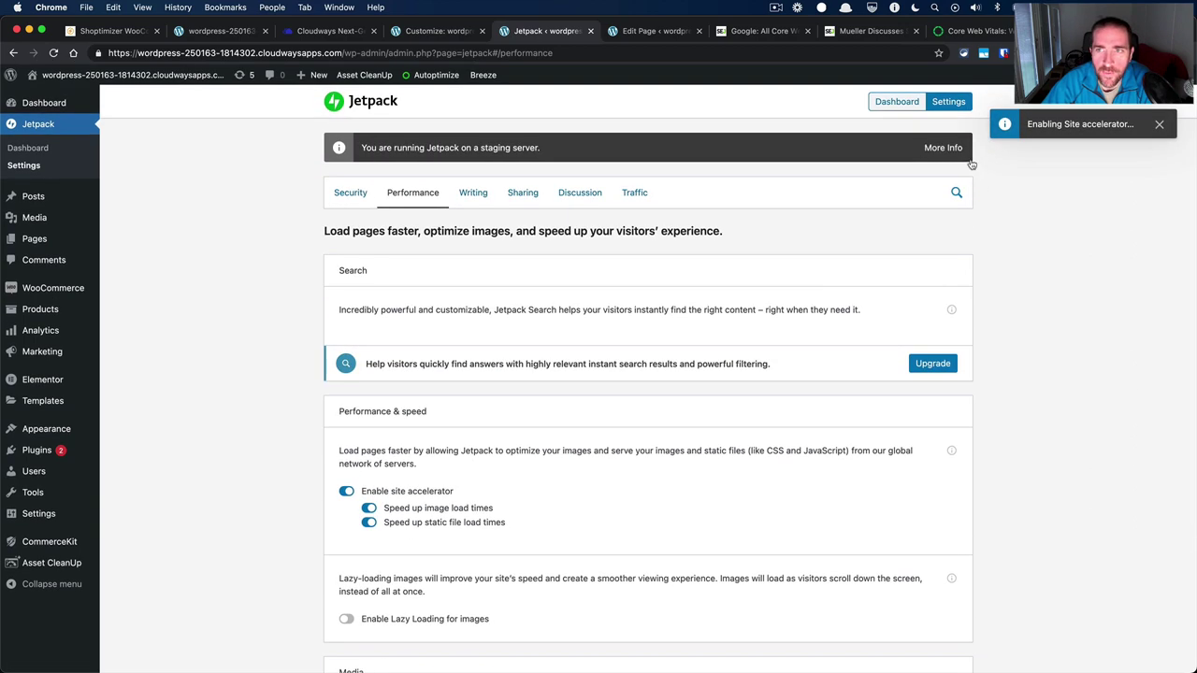
click(1158, 123)
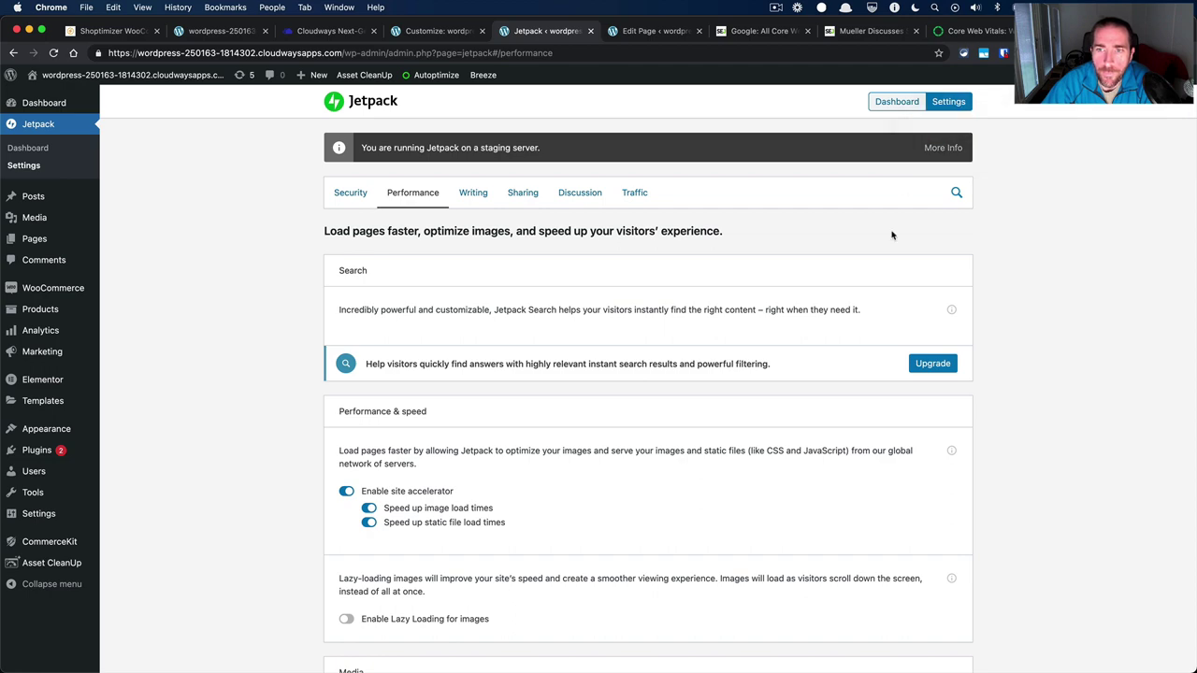
scroll(869, 334, down, 5)
scroll(839, 502, up, 5)
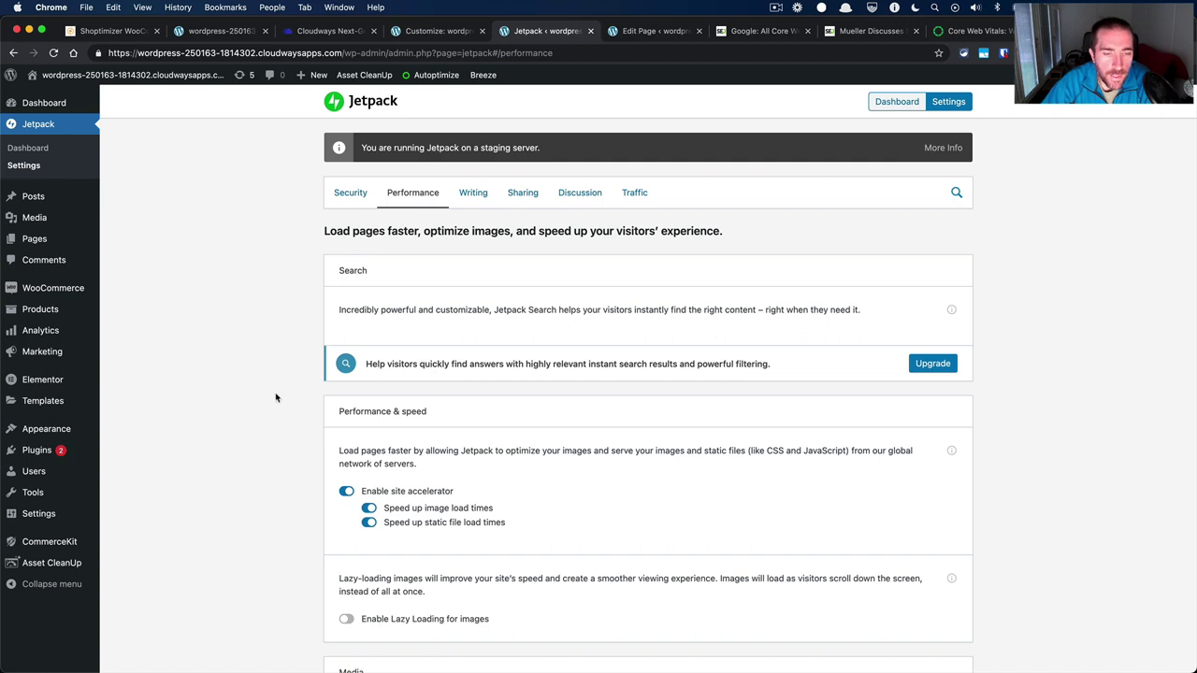
scroll(276, 397, down, 4)
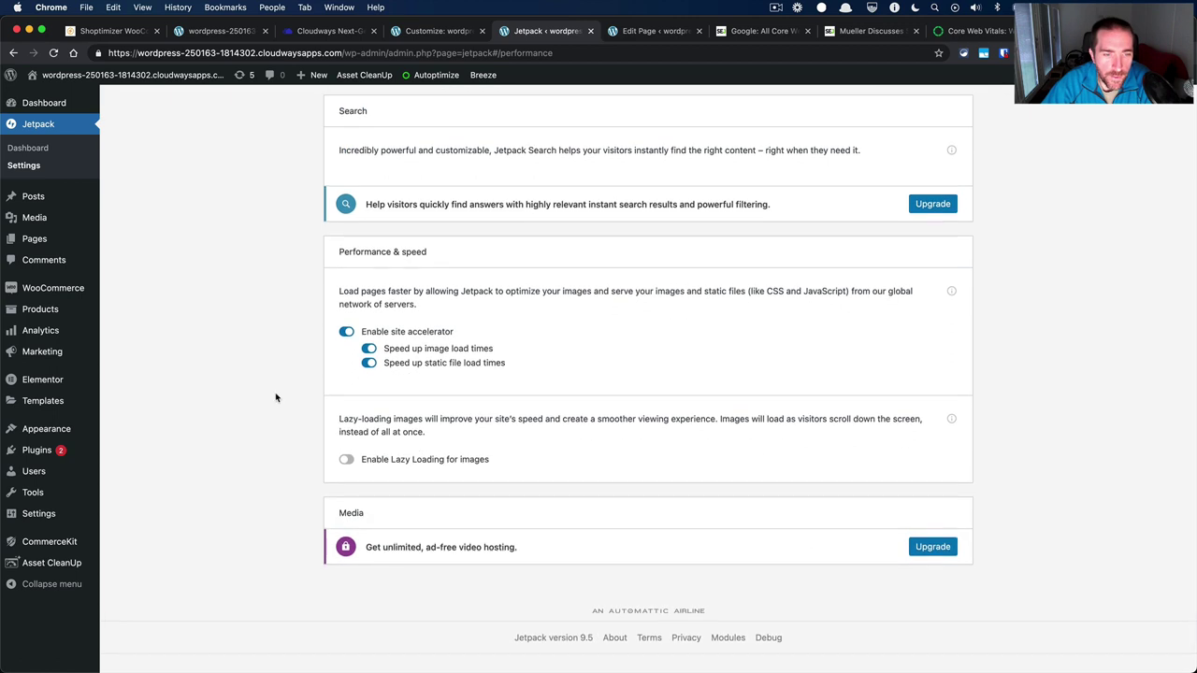
scroll(276, 397, up, 4)
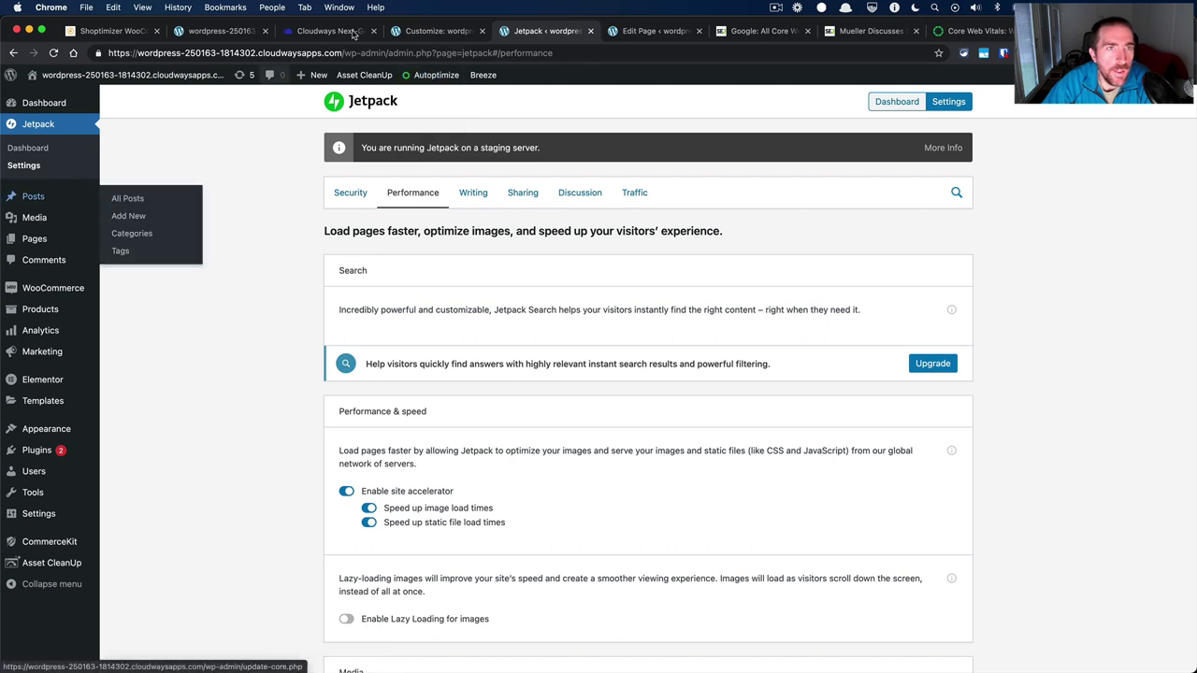
Find "jet" in the Home page's Asset CleanUp manager and set the jetpack_css stylesheet to unload on this page.
click(626, 37)
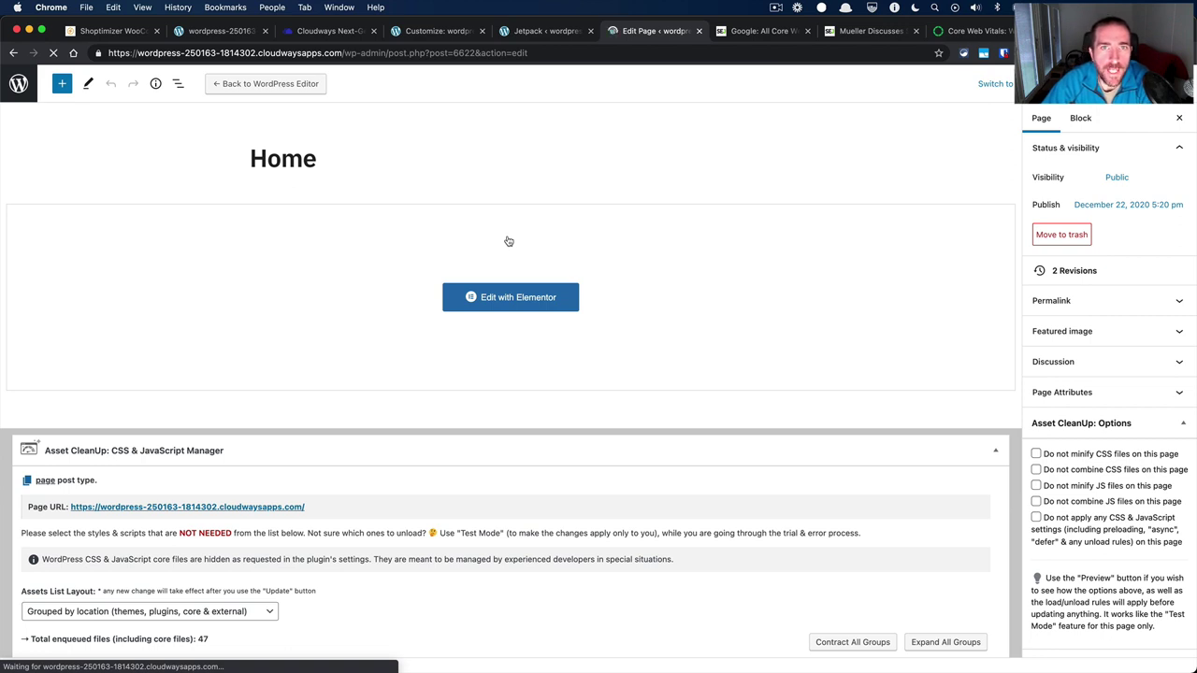
click(478, 294)
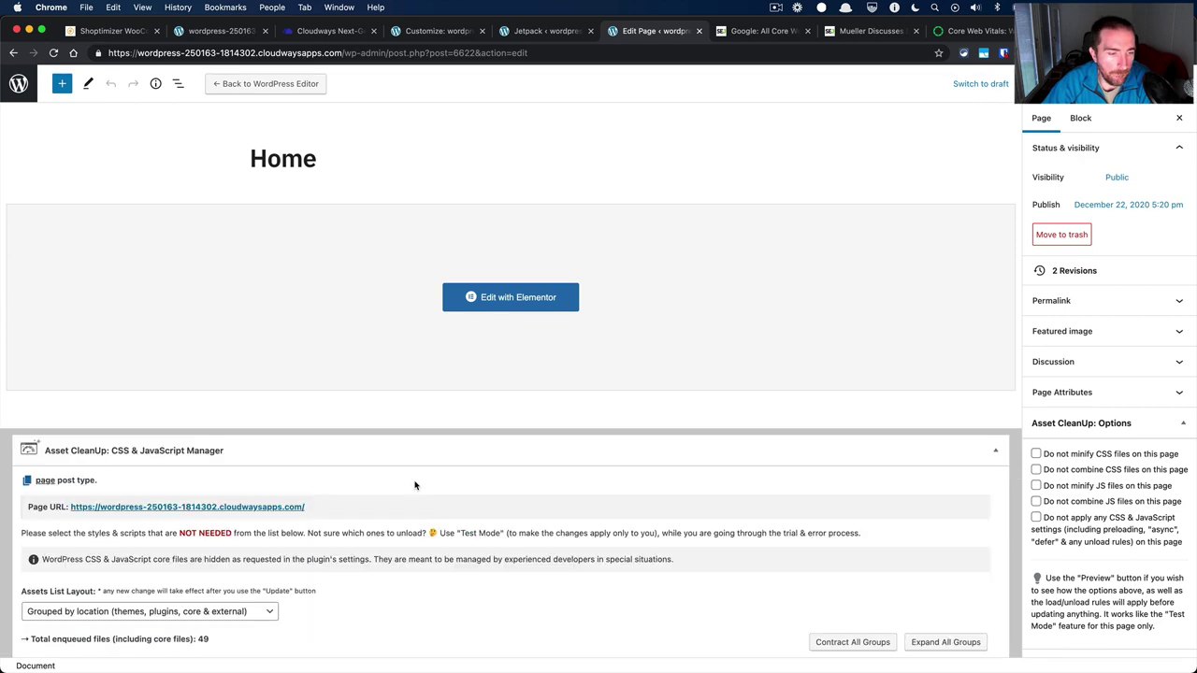
scroll(415, 484, down, 10)
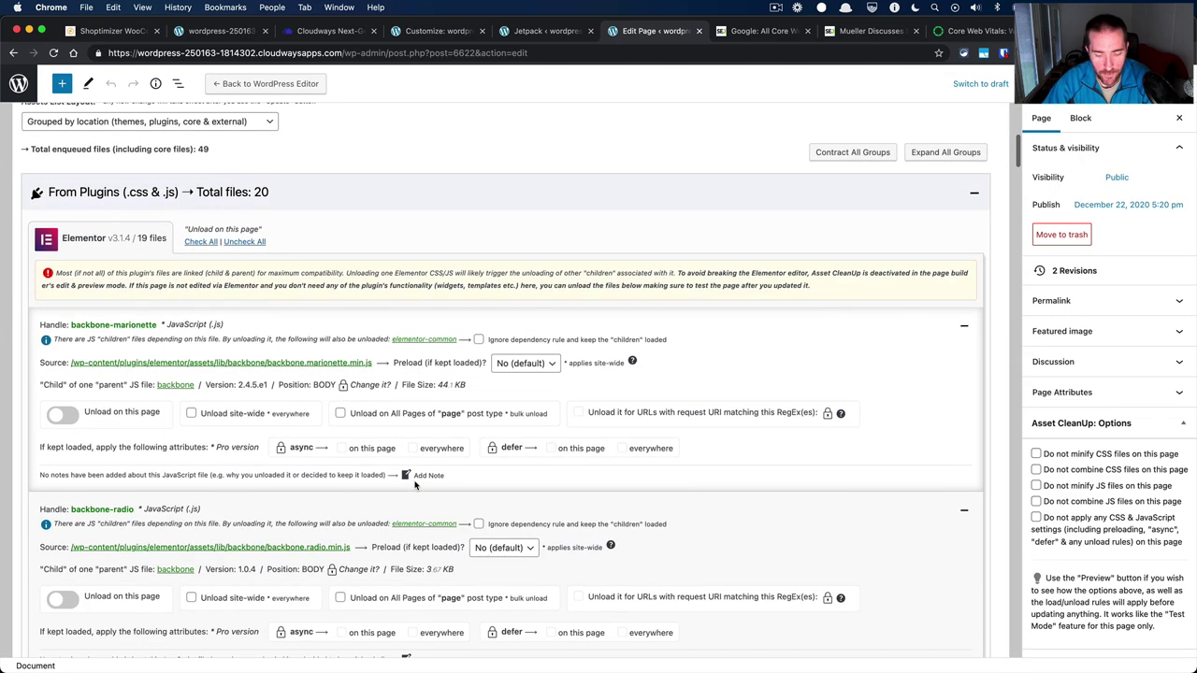
key(cmd+f)
text(jet)
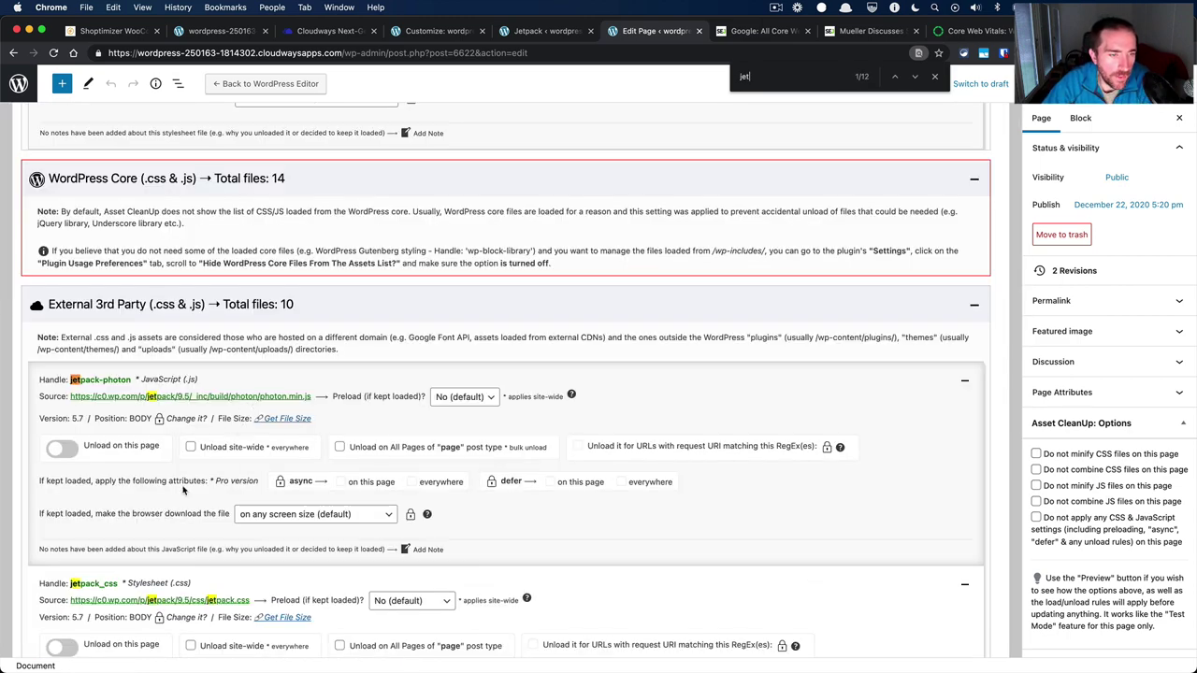
scroll(184, 488, down, 4)
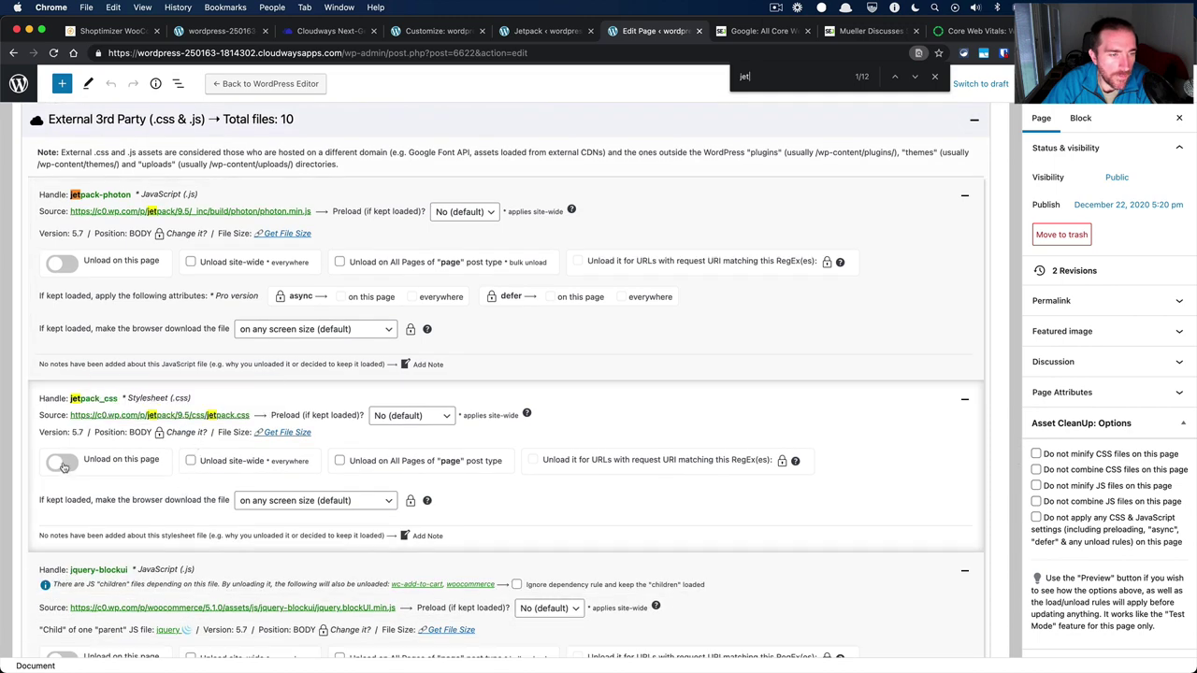
click(62, 463)
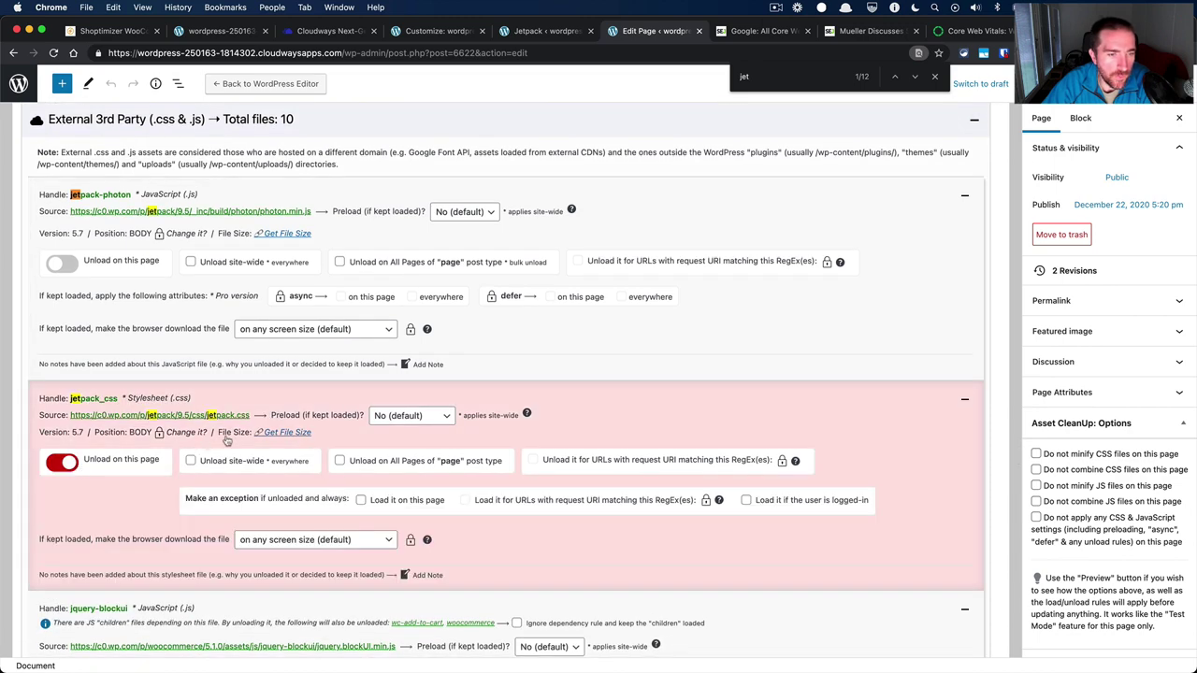
Update the Home page with its Asset CleanUp changes, and clear the Autoptimize cache and all Breeze cache.
click(934, 76)
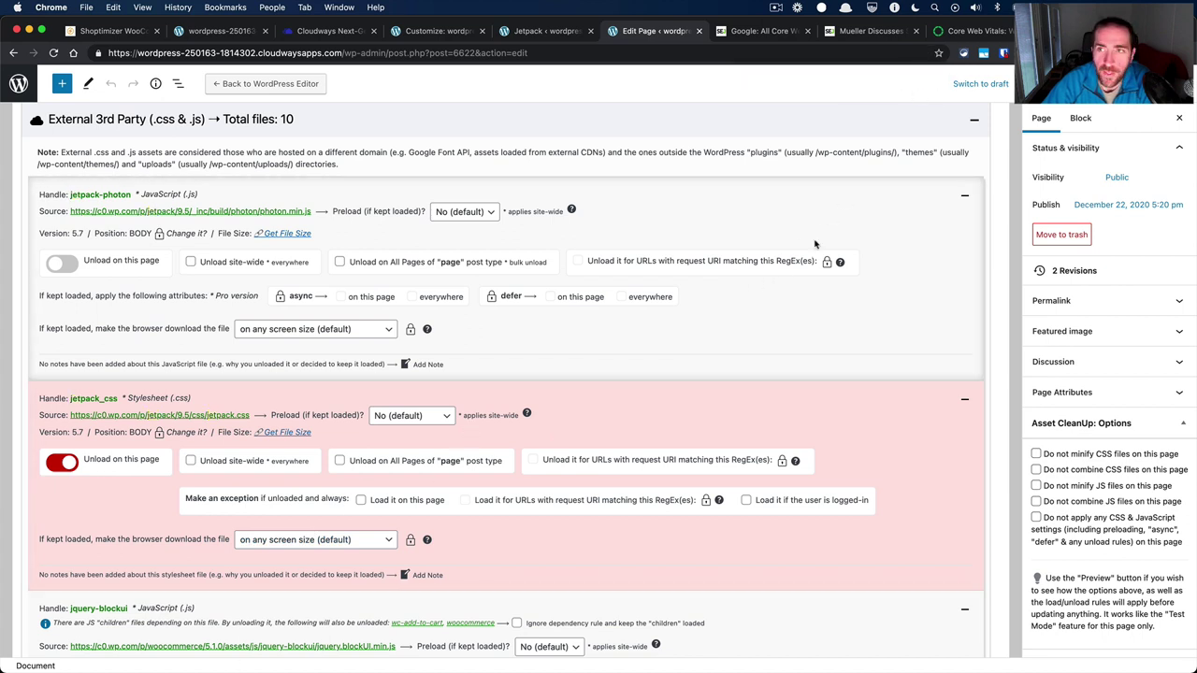
click(1085, 83)
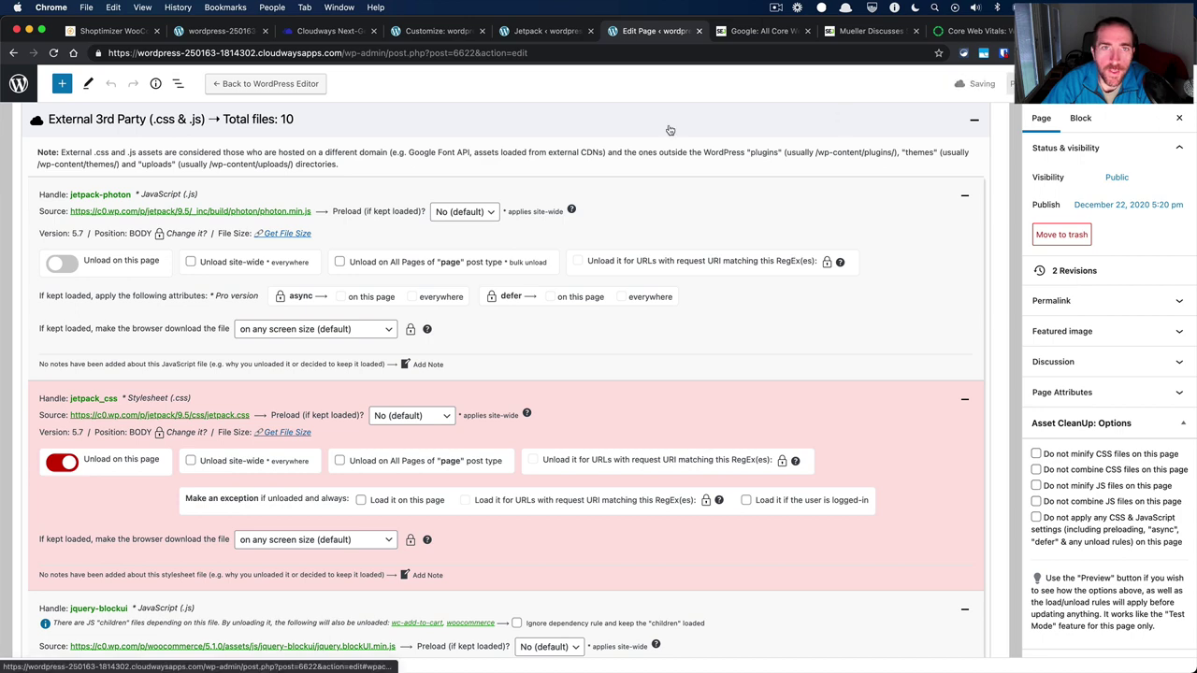
click(556, 34)
mouse_move(482, 75)
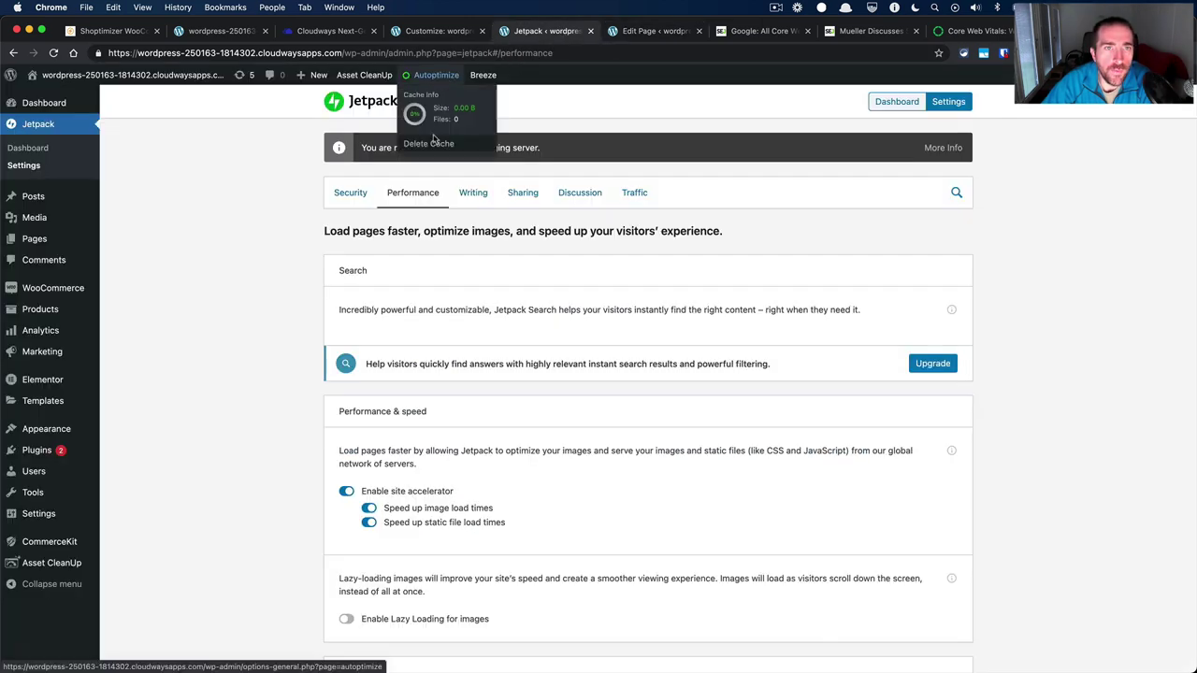
click(434, 142)
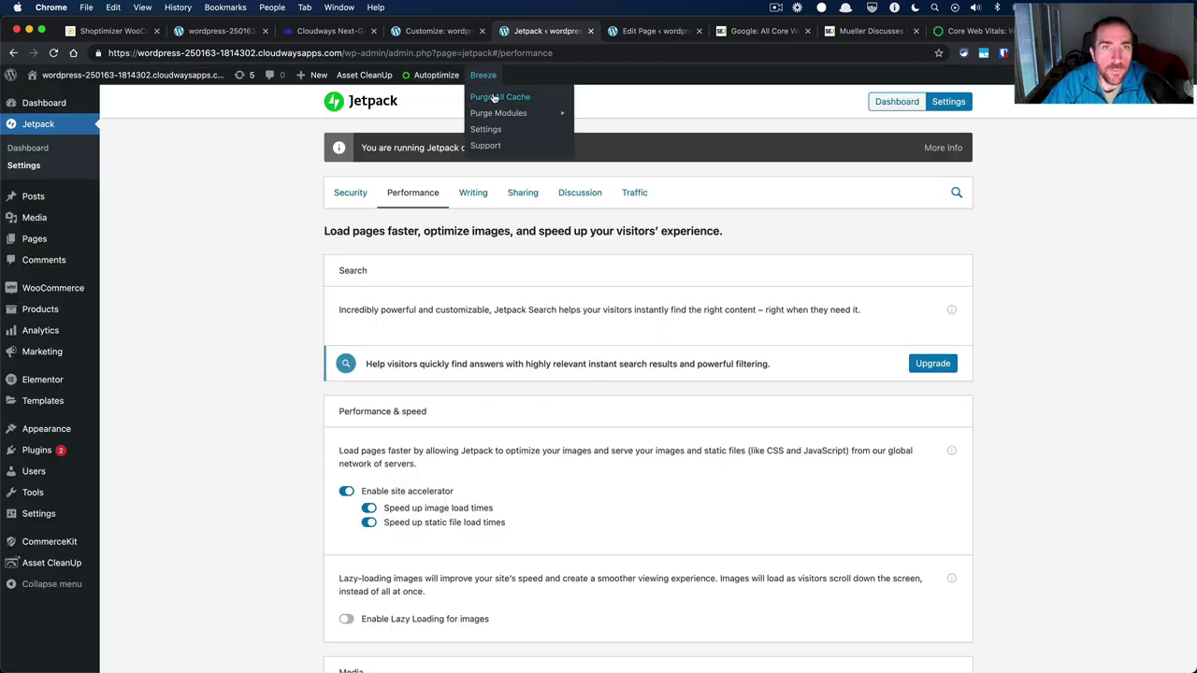
click(494, 97)
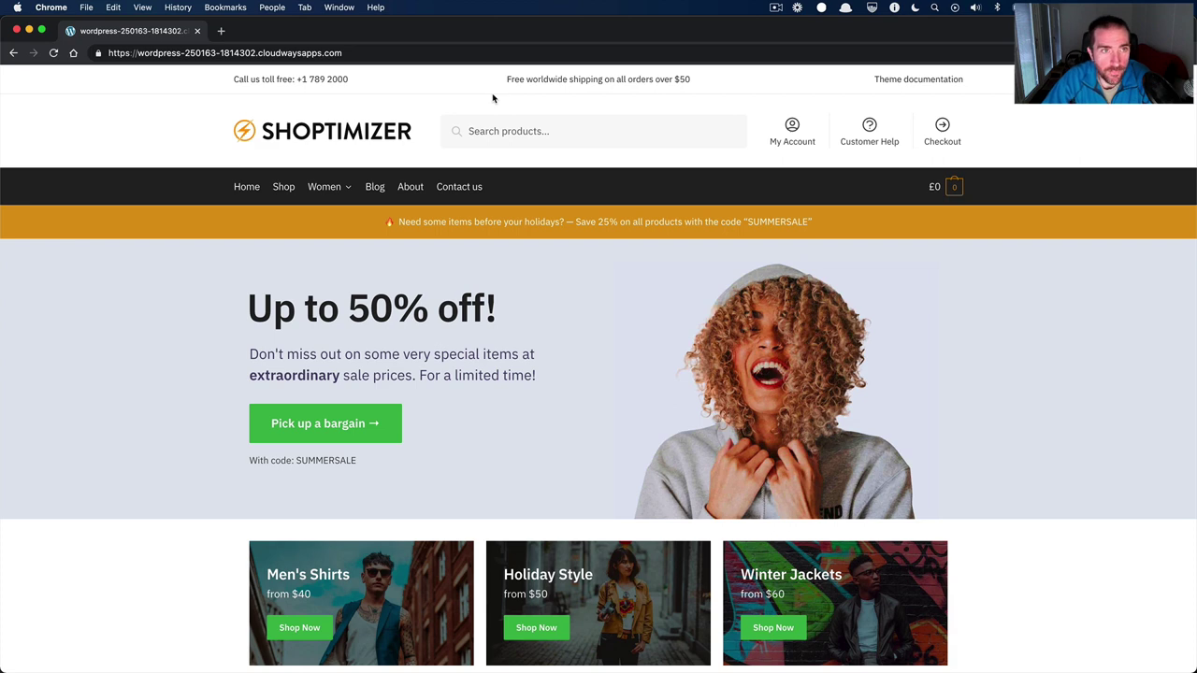
Load the store homepage with the developer tools' network recording open, and examine the timing breakdown of the homepage document request.
key(super+alt+i)
key(super+alt+i)
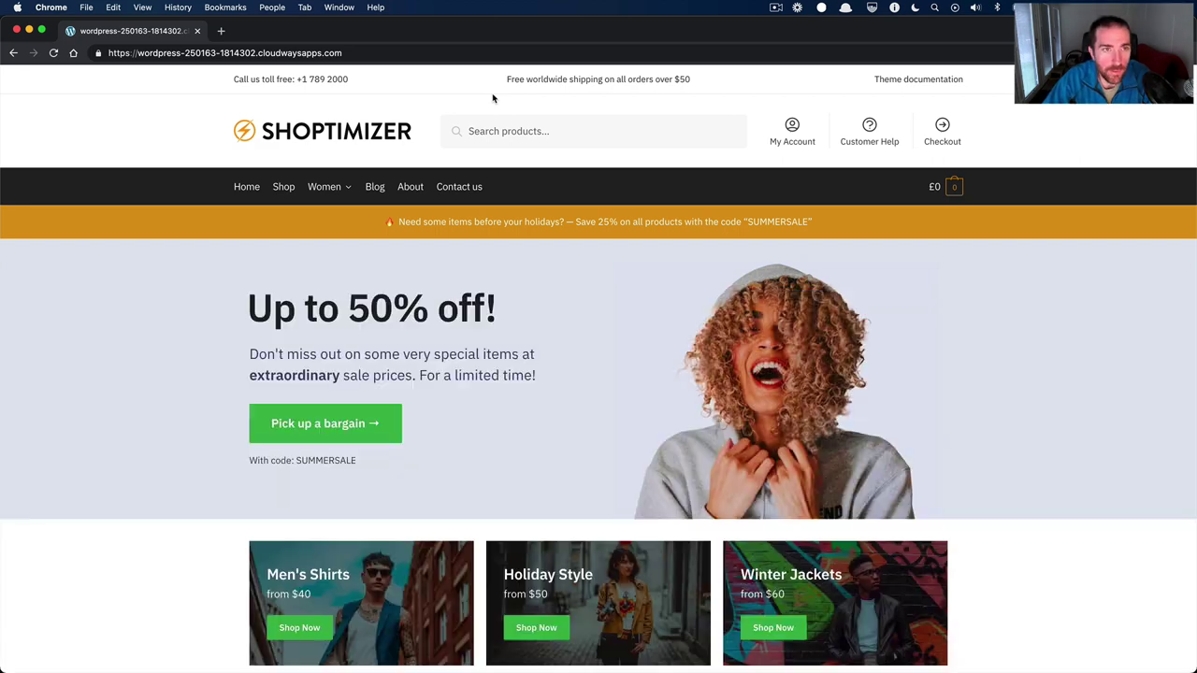
key(super+alt+i)
key(super+l)
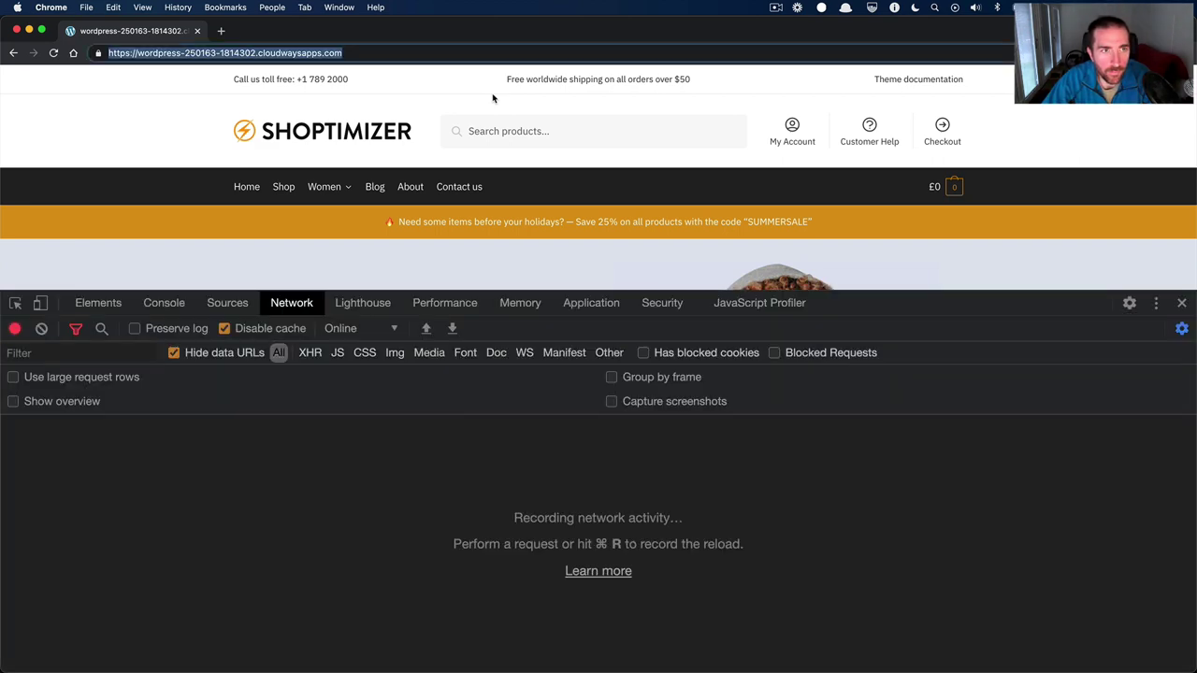
key(Return)
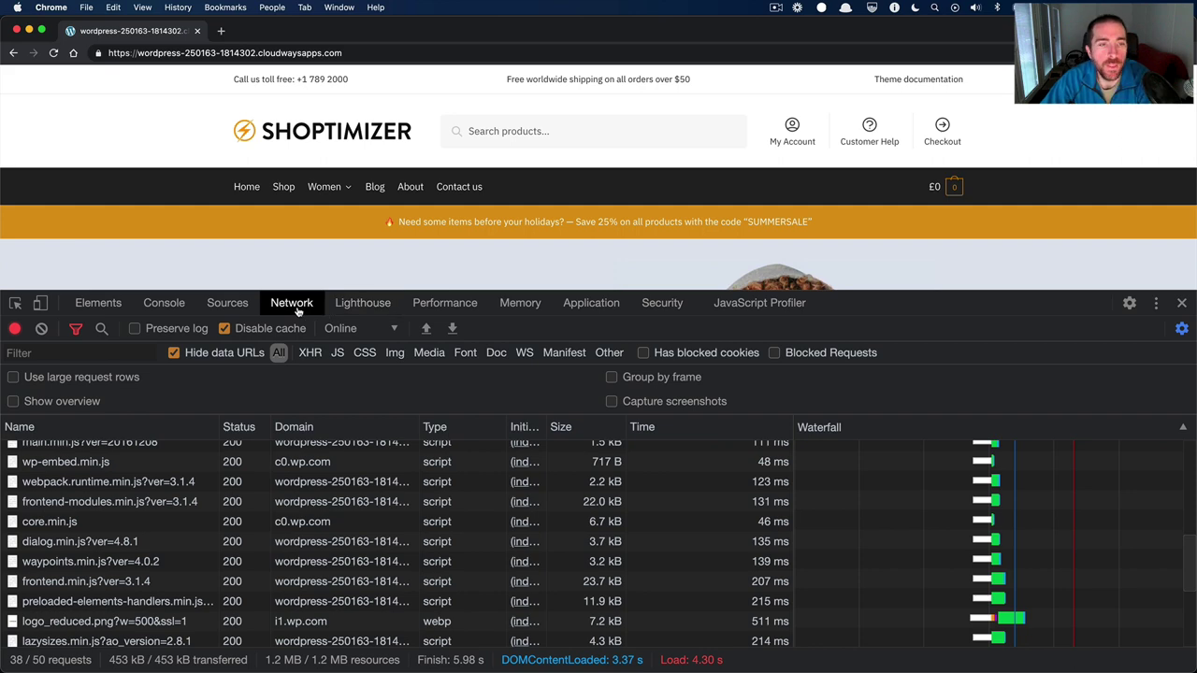
scroll(190, 485, up, 5)
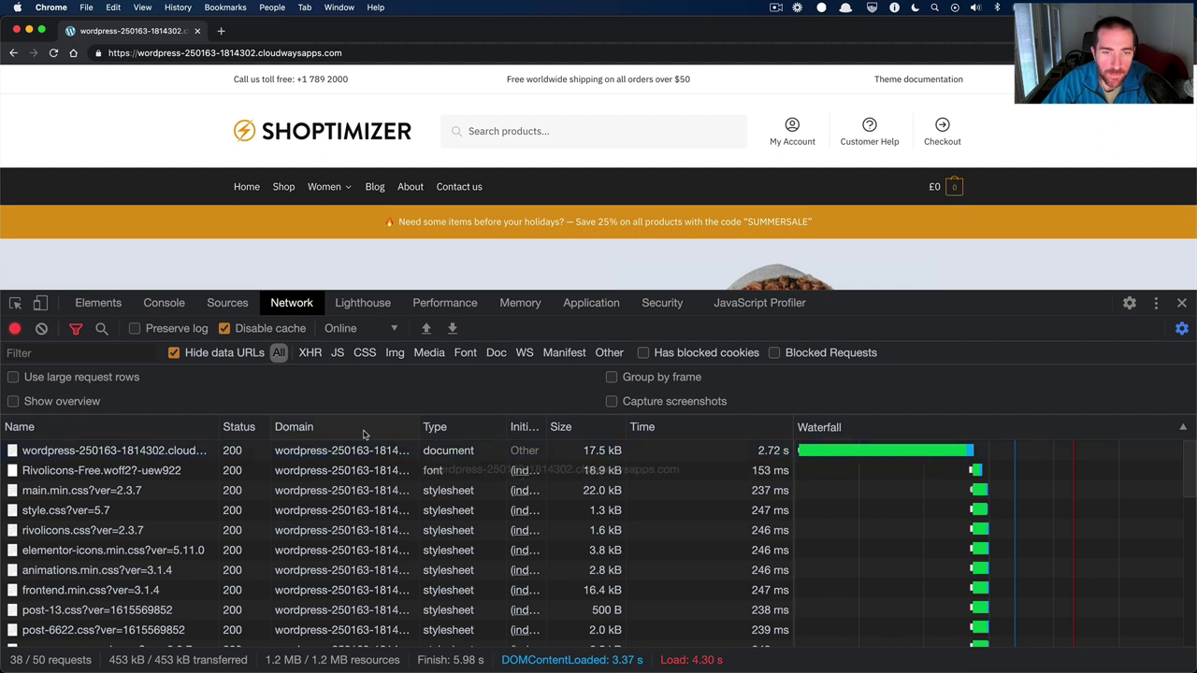
click(137, 451)
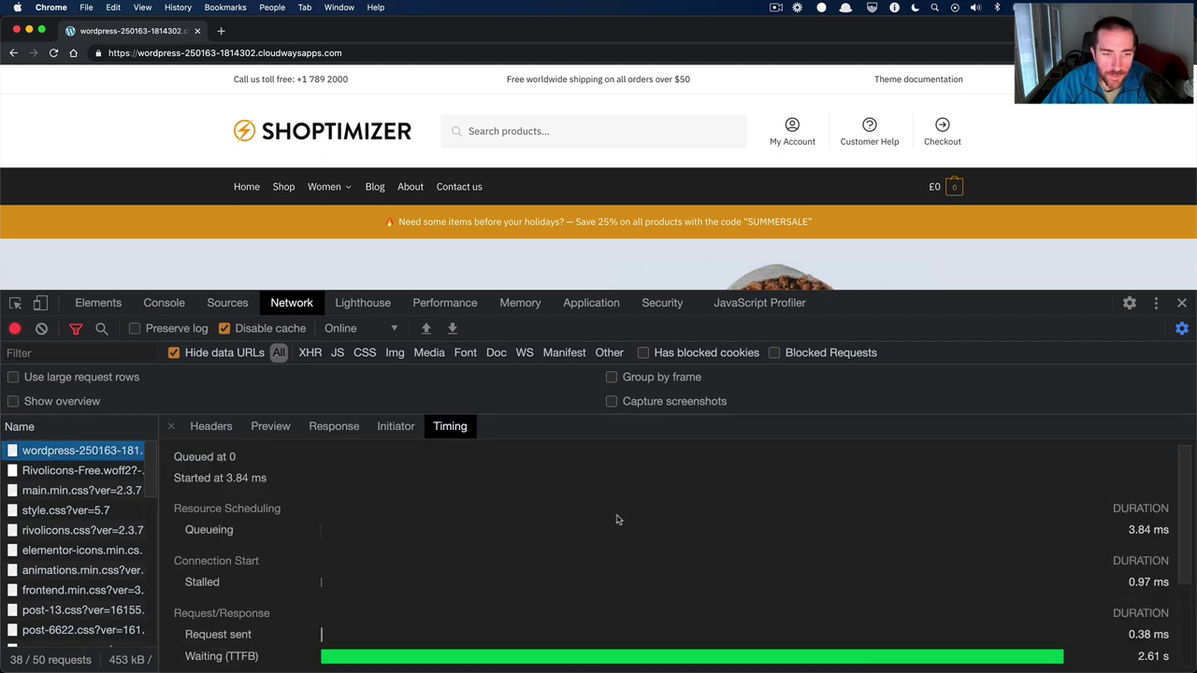
scroll(616, 520, down, 3)
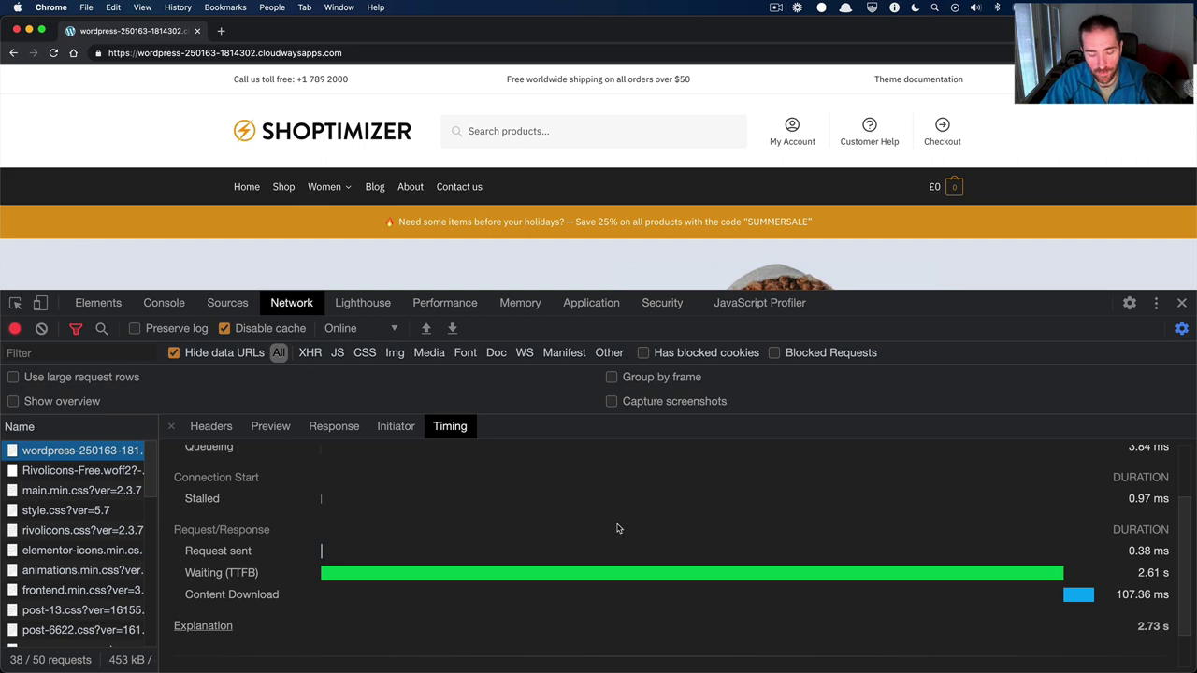
Reload the homepage and check the document request's timing again along with its caching response headers.
key(super+r)
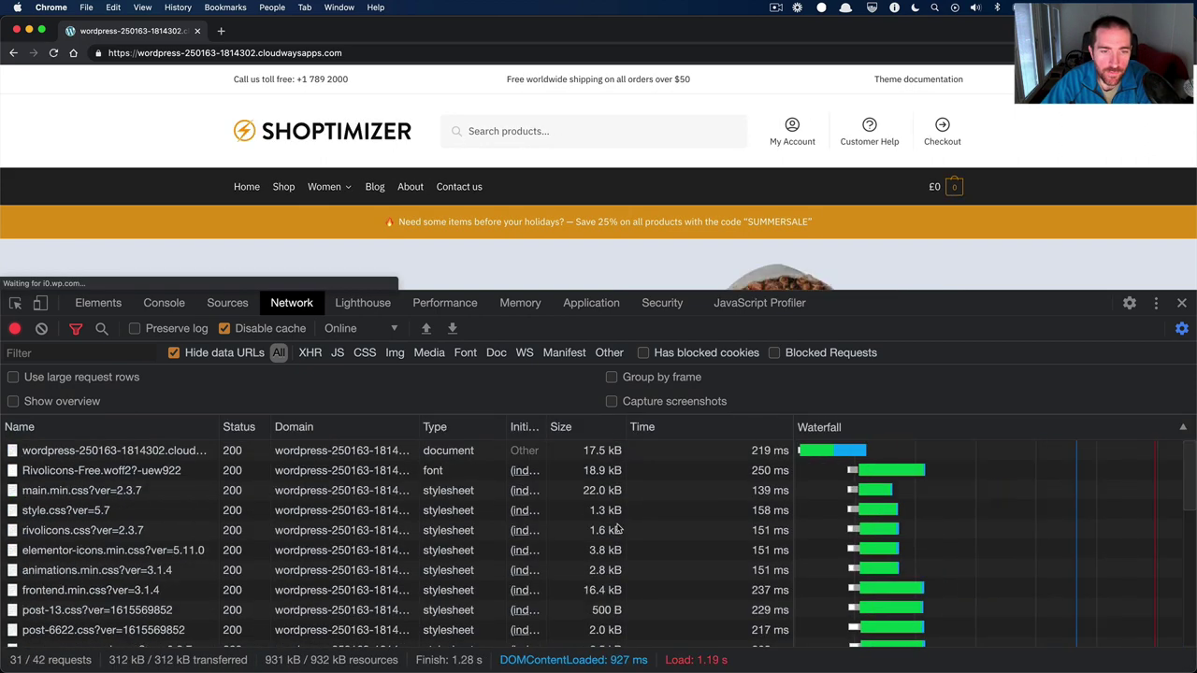
click(109, 451)
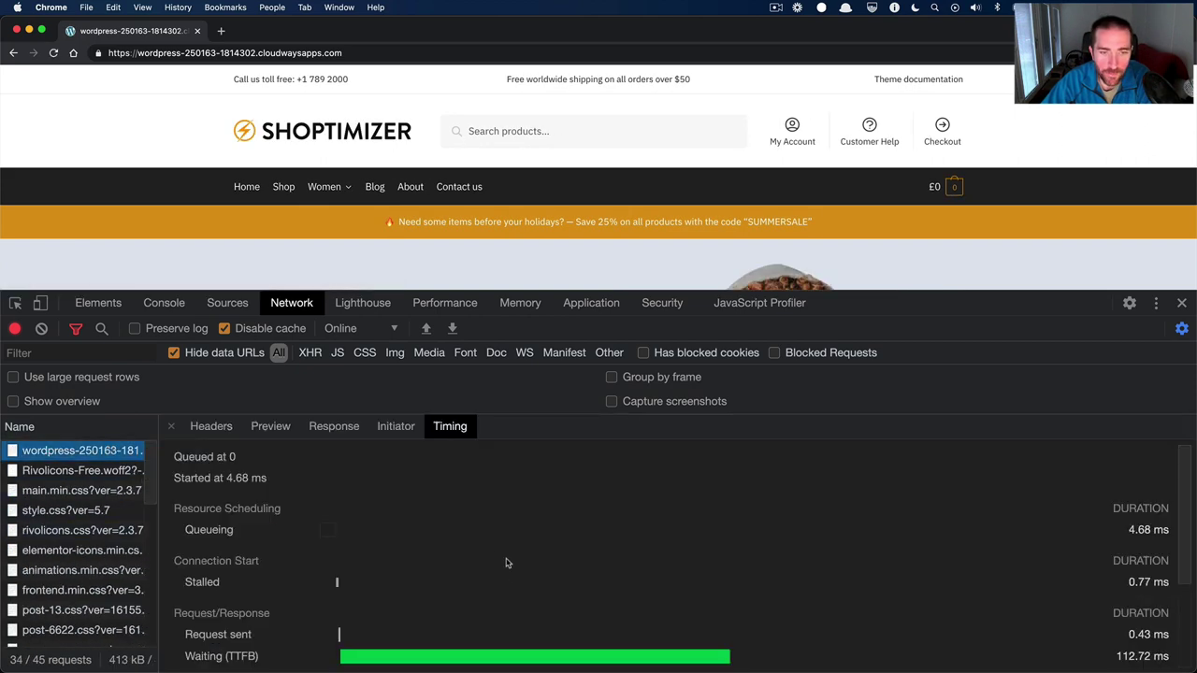
scroll(503, 590, down, 2)
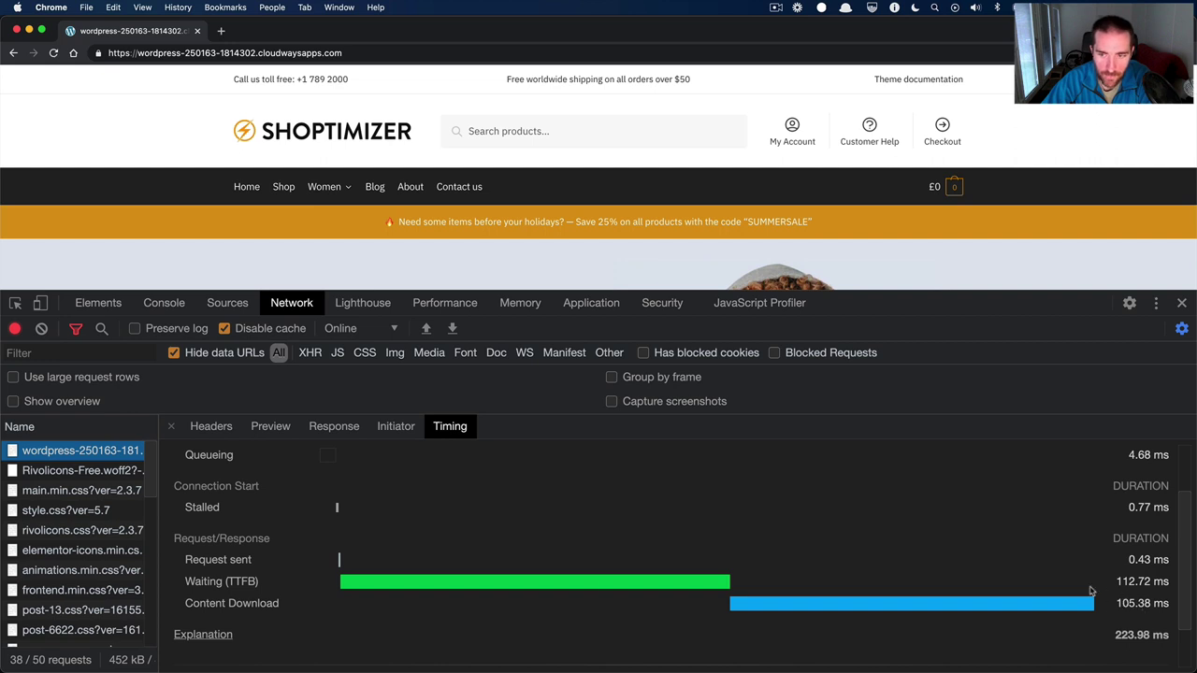
scroll(841, 589, down, 1)
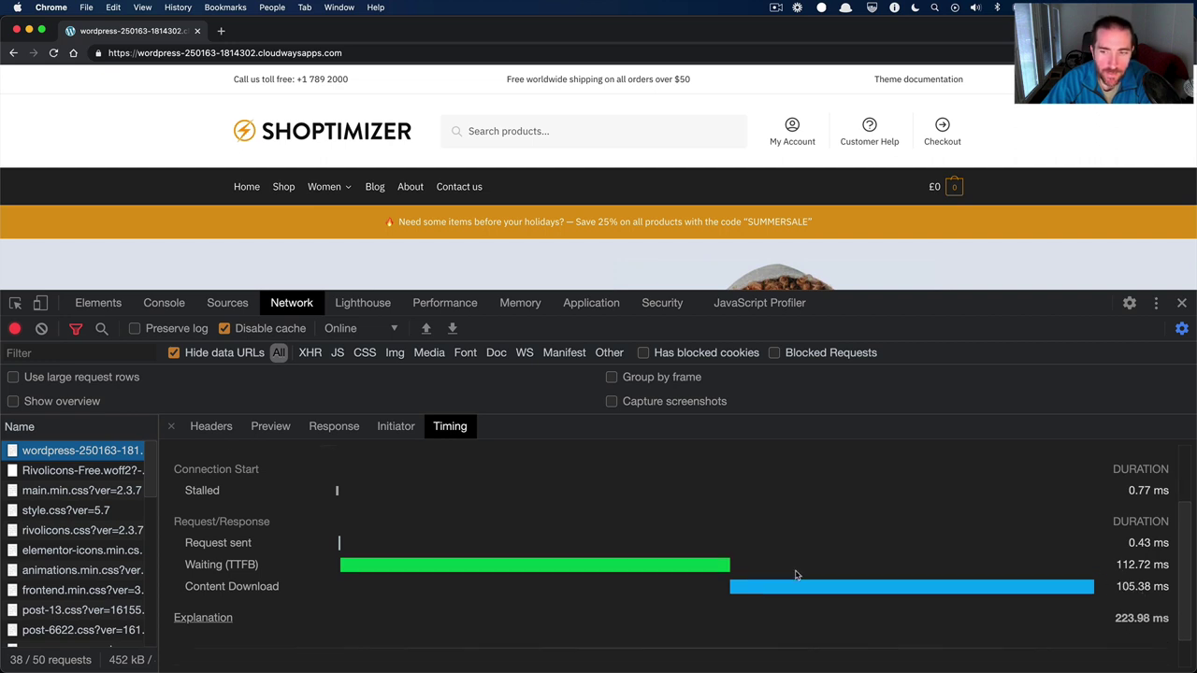
scroll(646, 535, up, 3)
click(210, 426)
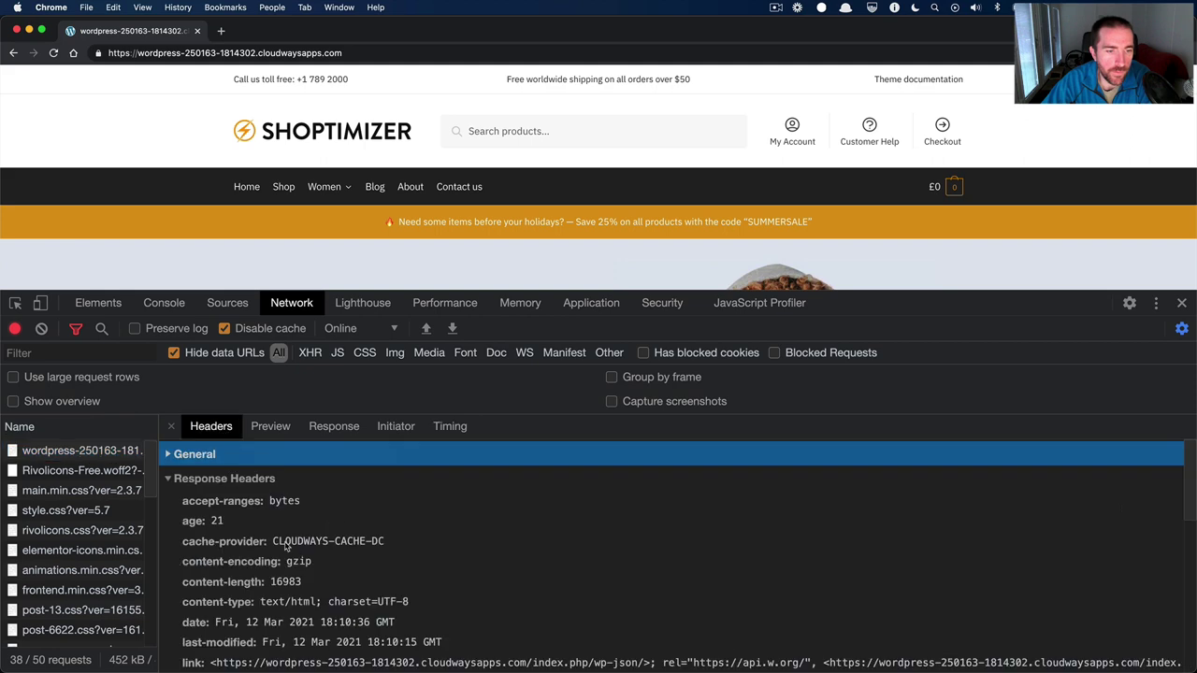
scroll(286, 546, down, 5)
scroll(263, 549, down, 1)
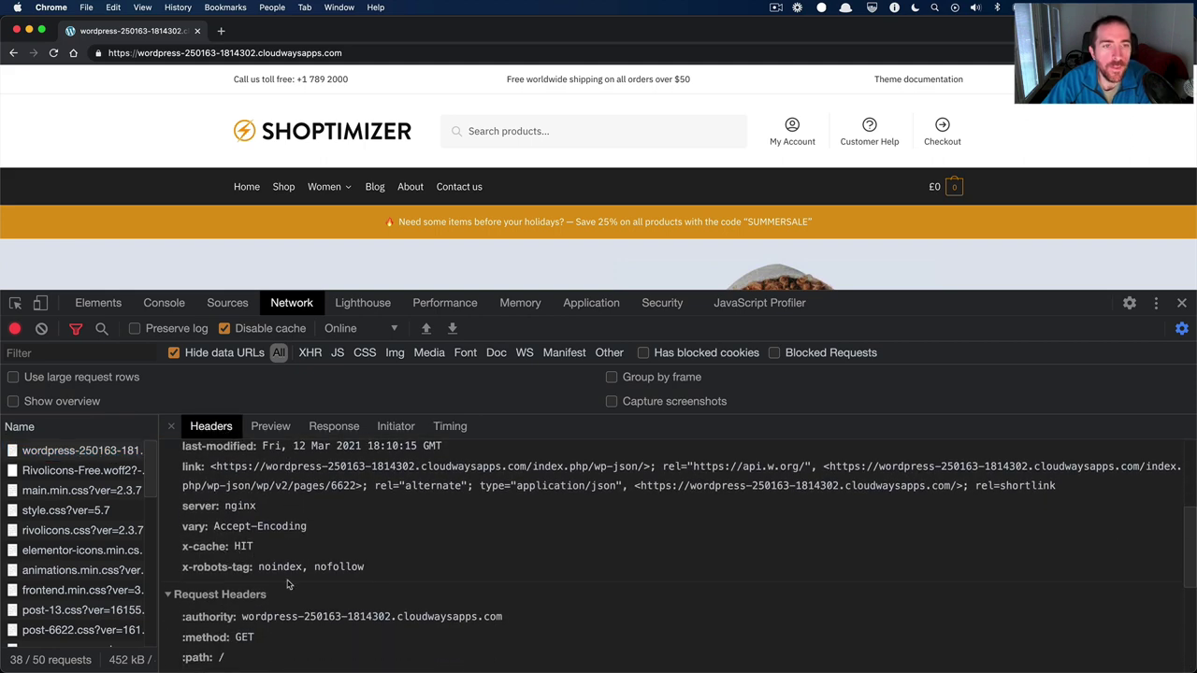
Switch to PageSpeed Insights and rerun the analysis of the store homepage.
key(super+grave)
scroll(335, 550, up, 5)
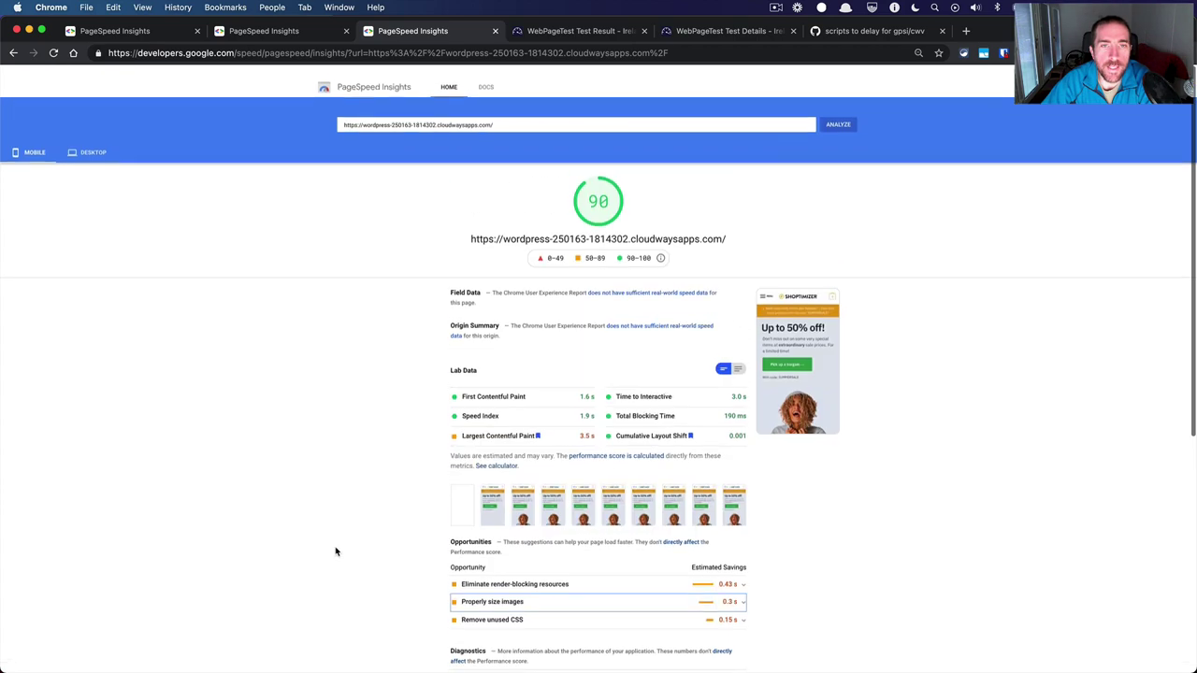
click(844, 112)
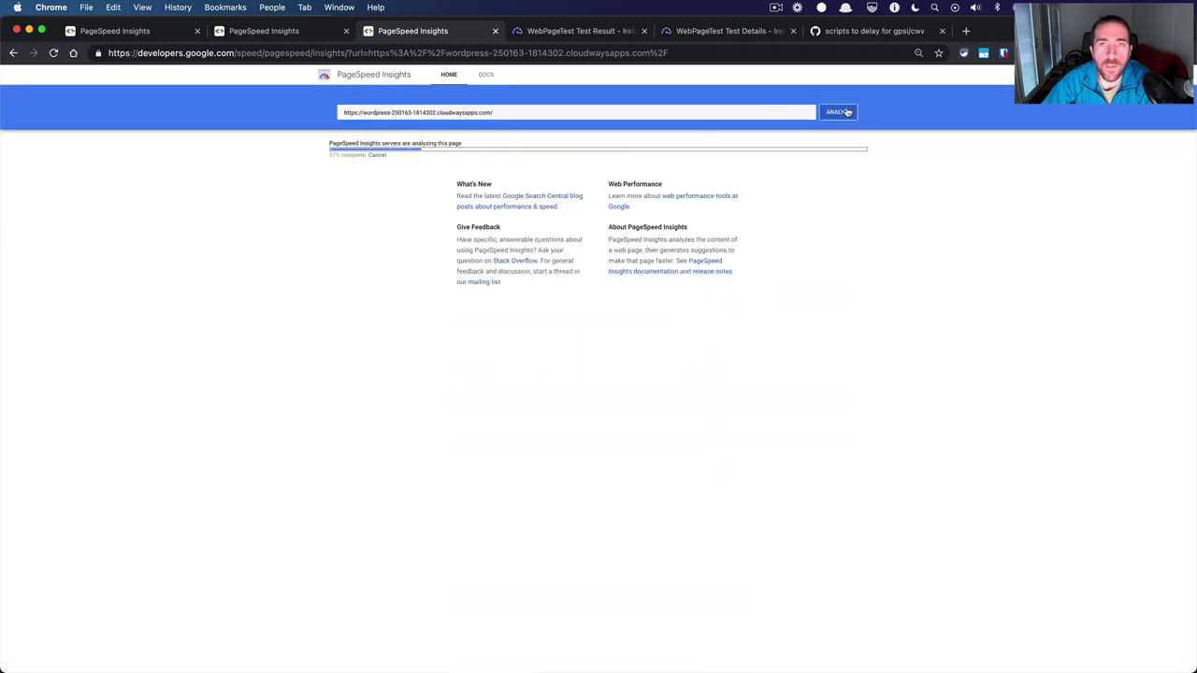
Rerun the WebPageTest test of the homepage, completing the image verification by selecting all parking meter pictures.
click(566, 31)
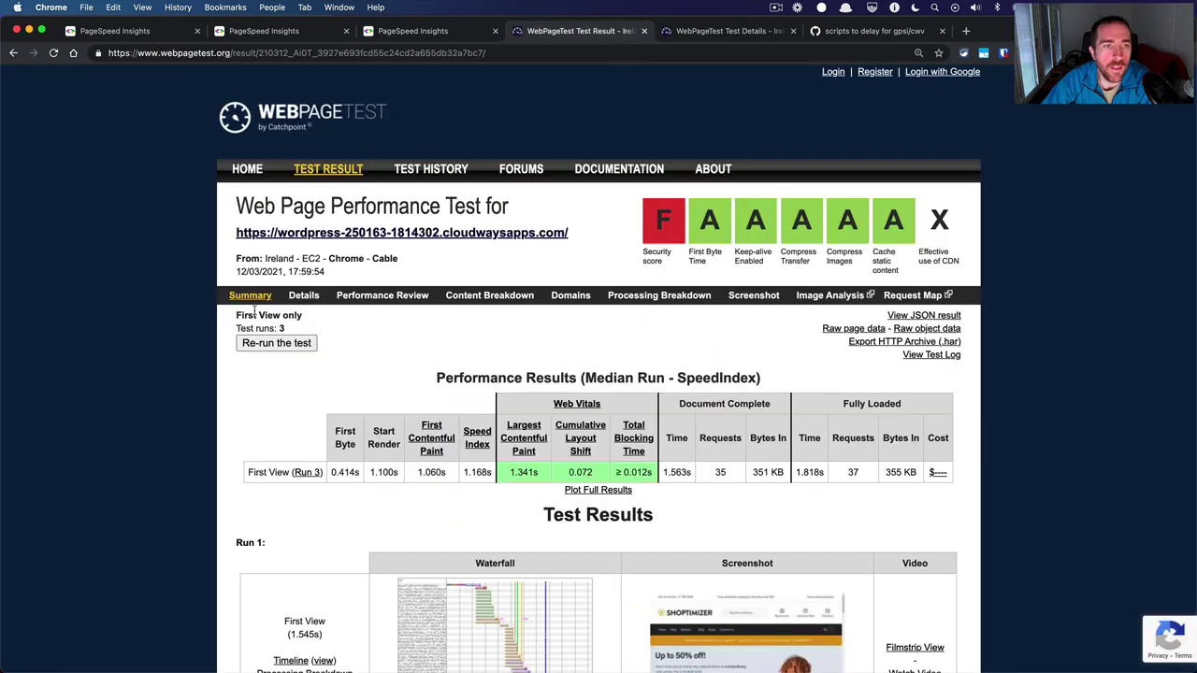
click(277, 342)
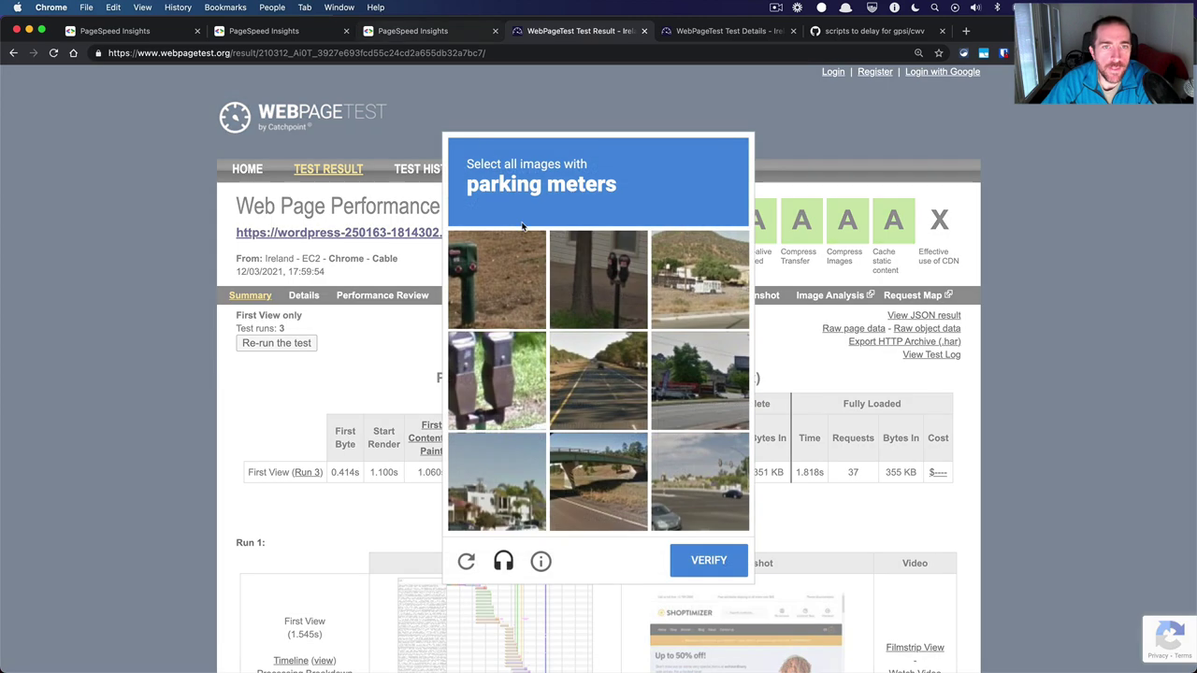
click(504, 264)
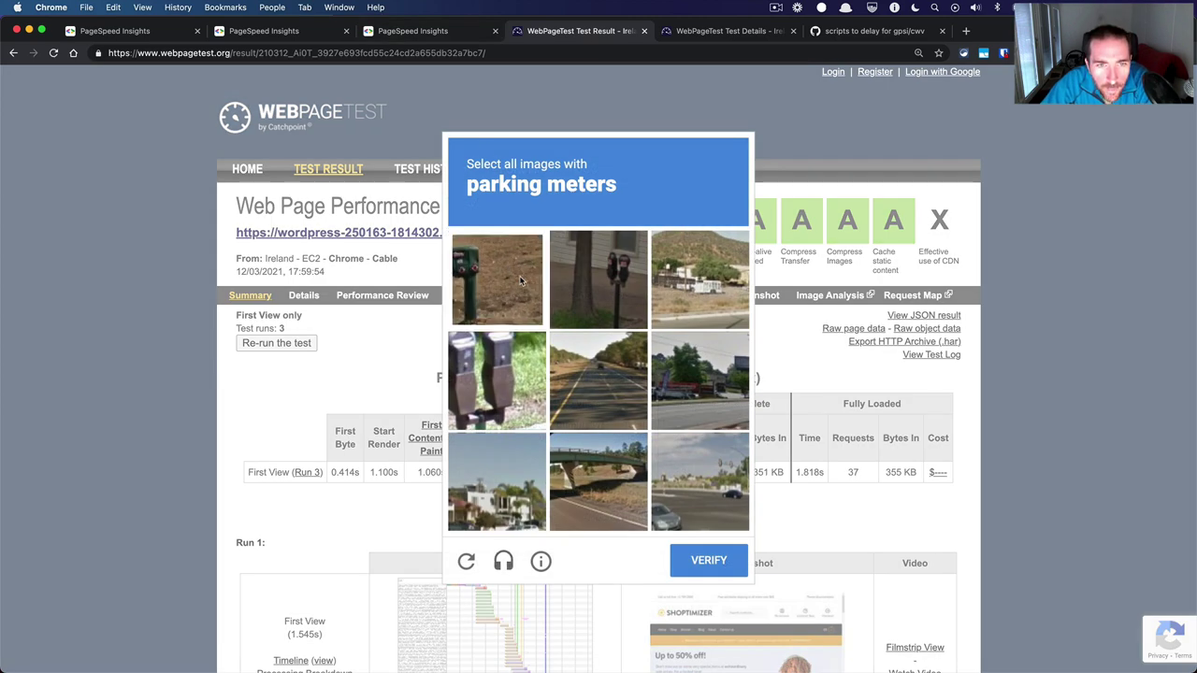
click(608, 280)
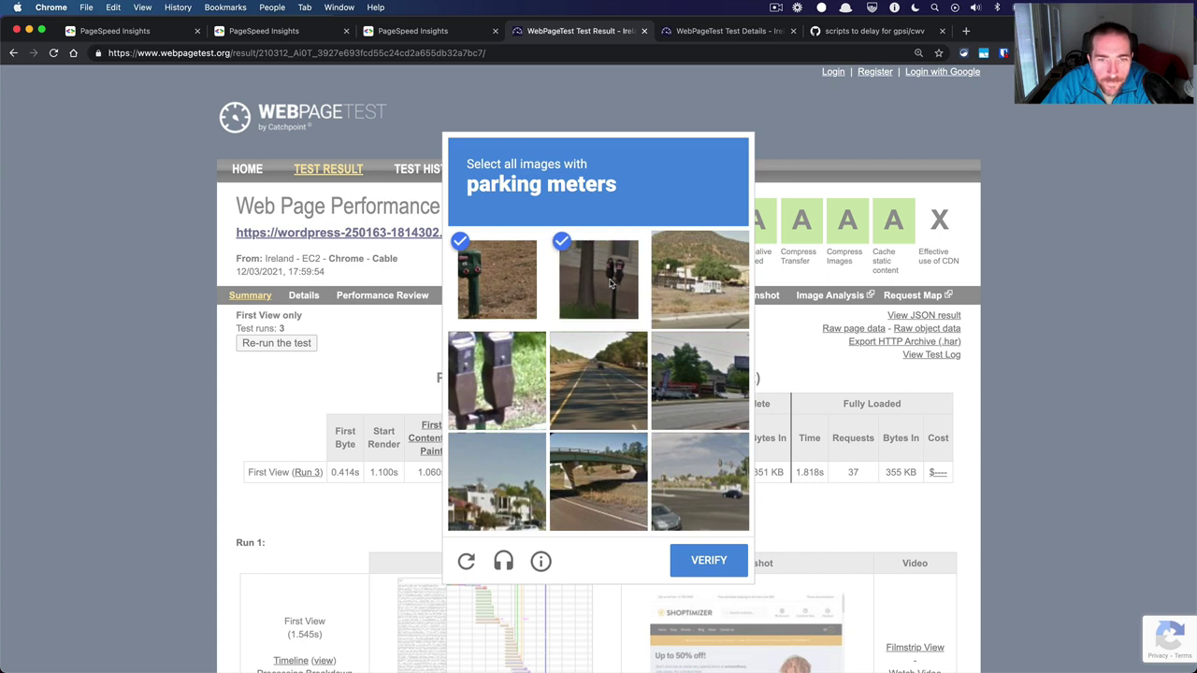
click(538, 376)
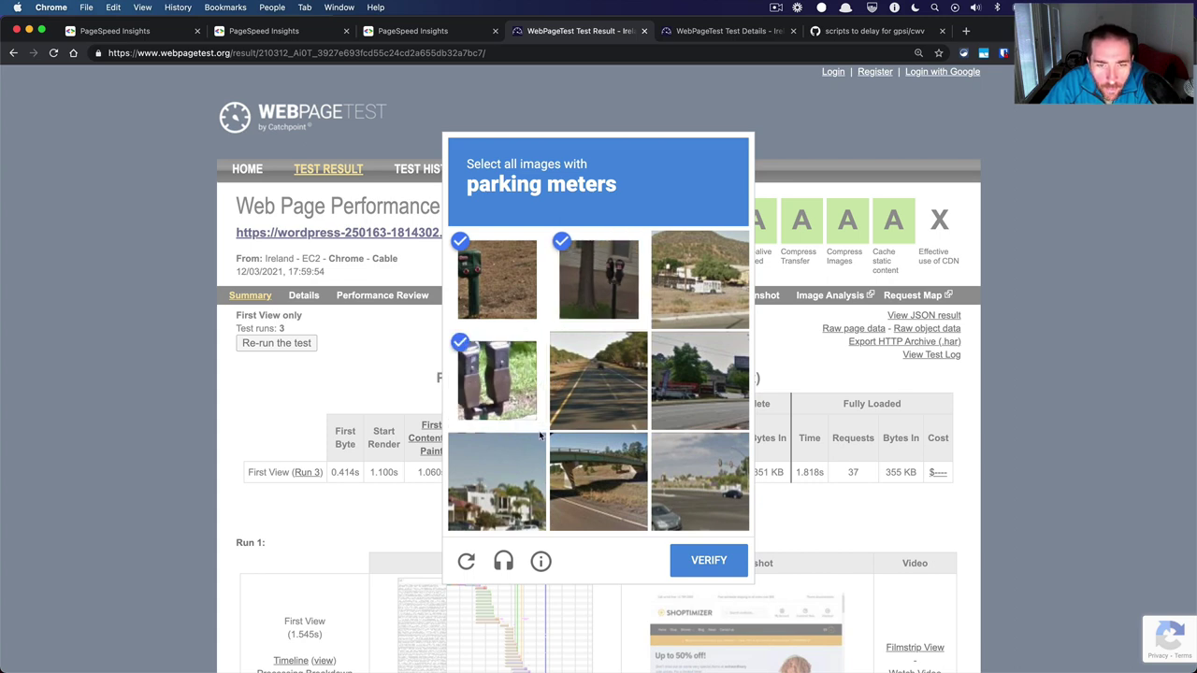
click(699, 558)
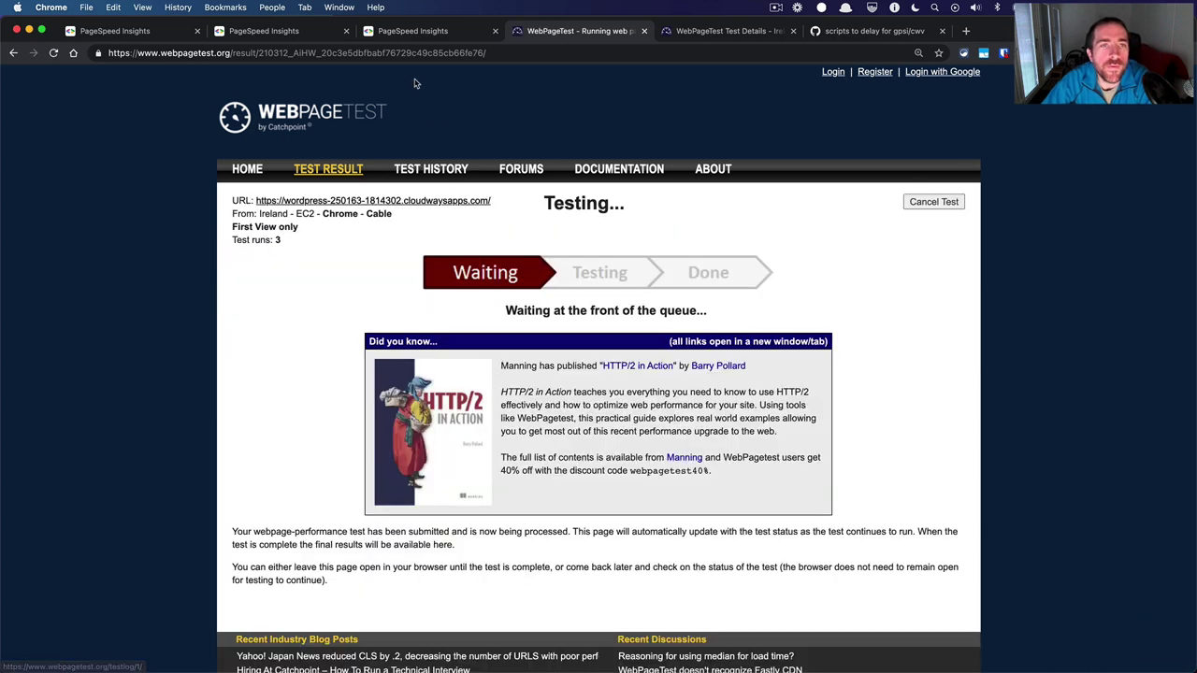
Review the new PageSpeed Insights mobile report's lab data and opportunities, and compare it with the desktop report.
click(400, 34)
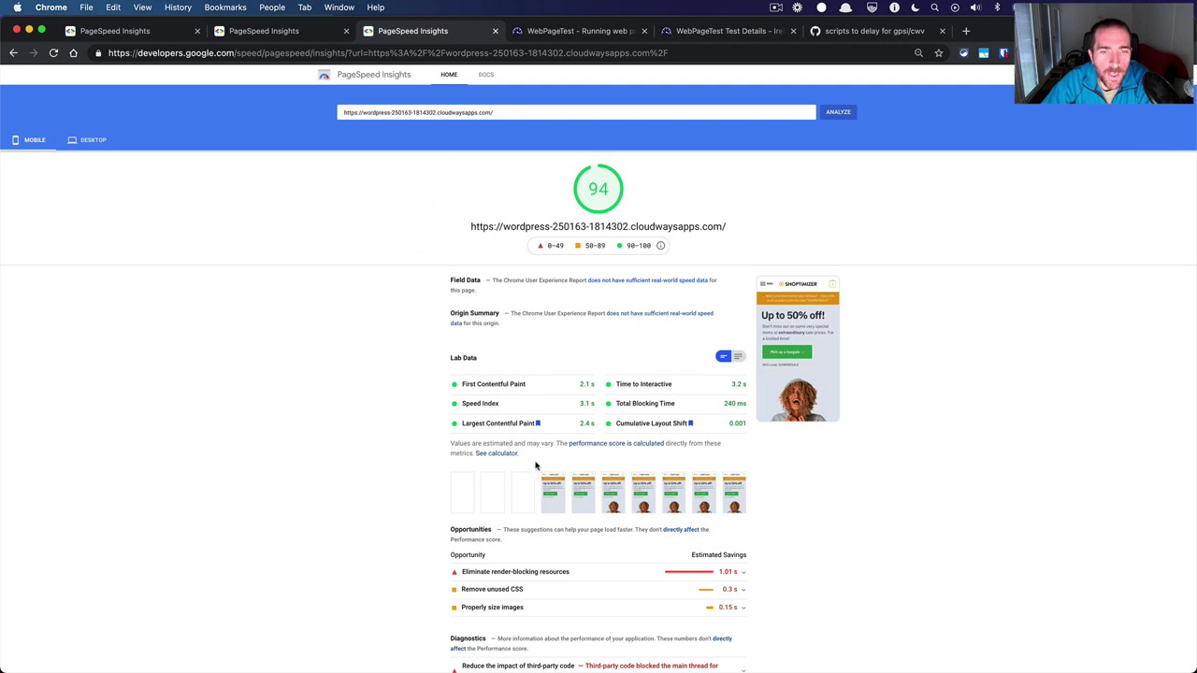
scroll(473, 412, down, 3)
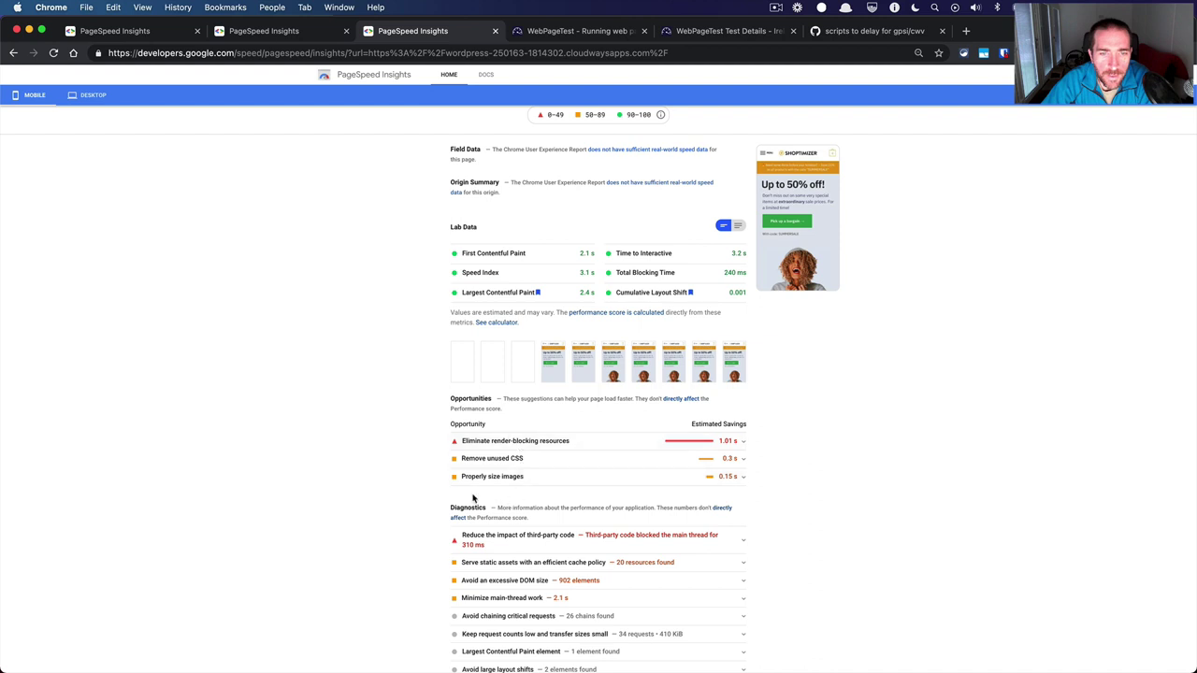
scroll(437, 477, up, 3)
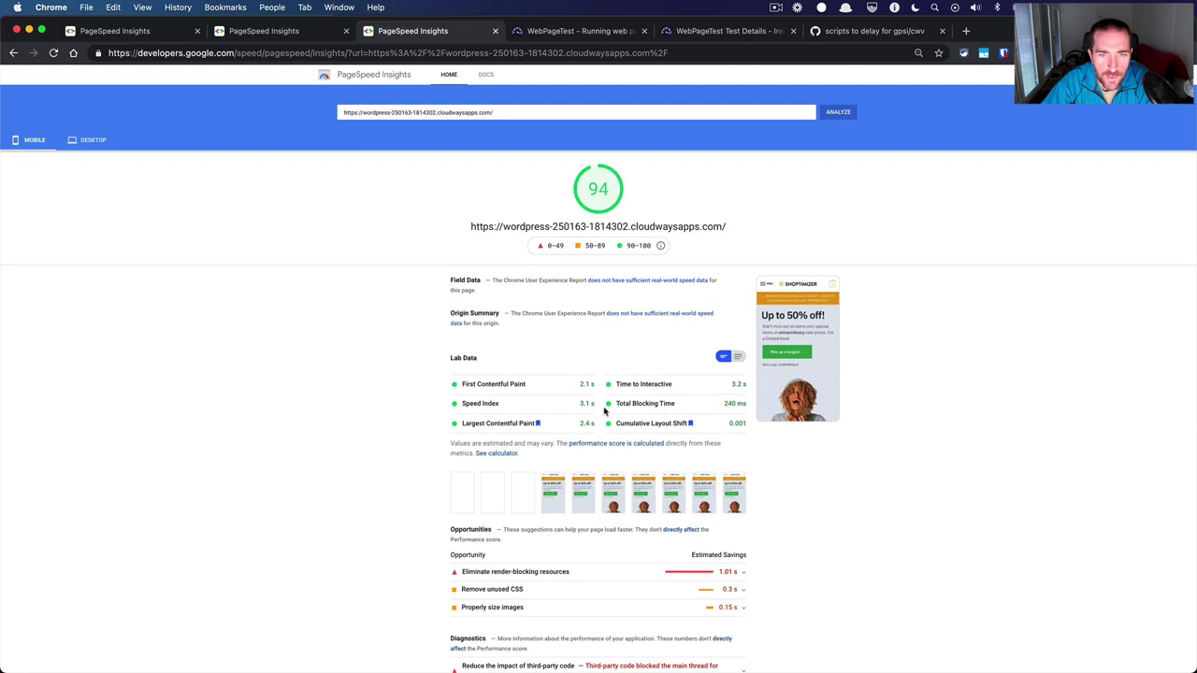
drag(596, 426, 580, 422)
click(575, 429)
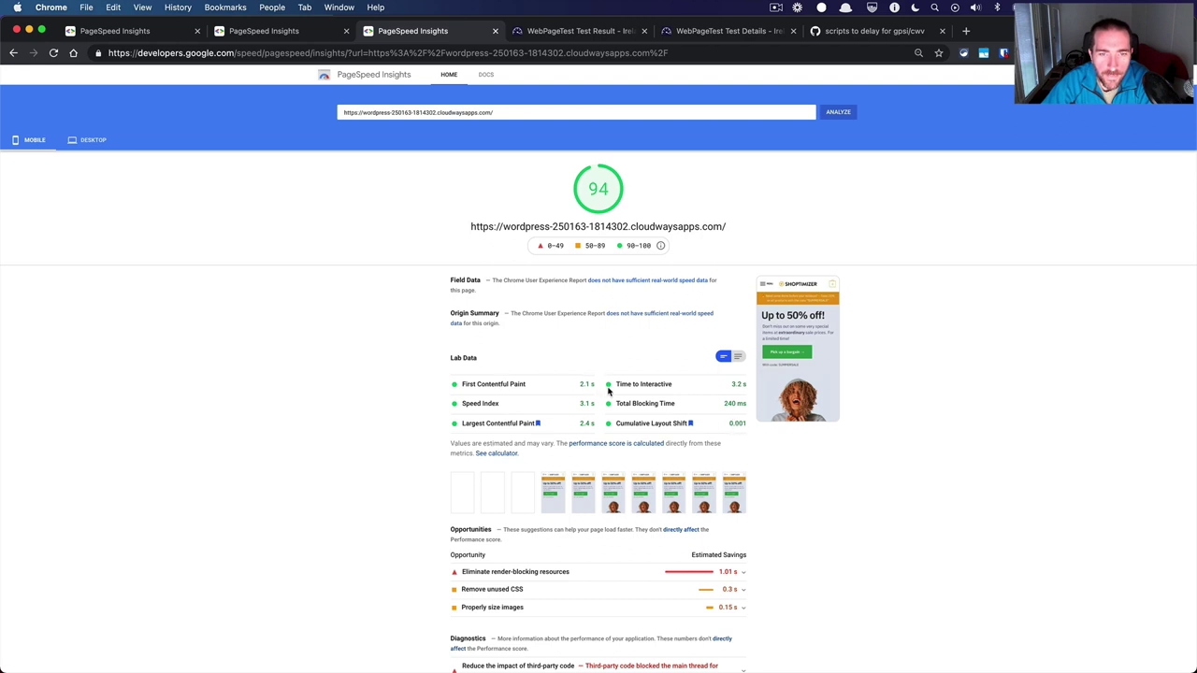
click(101, 140)
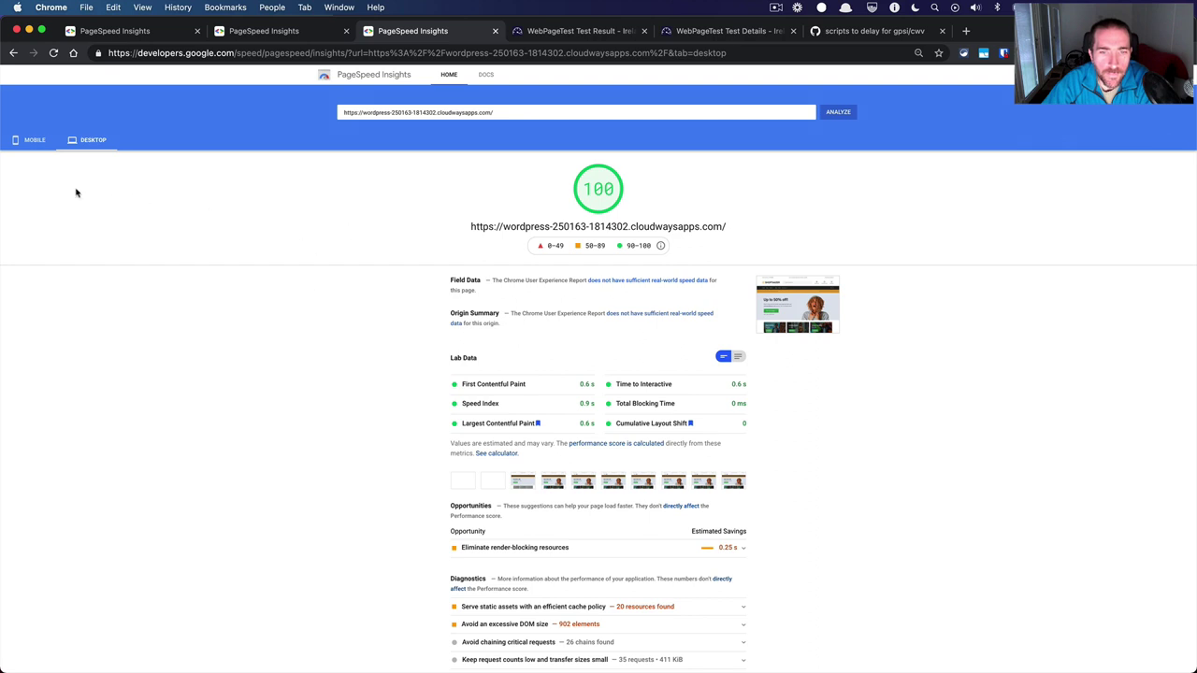
click(29, 143)
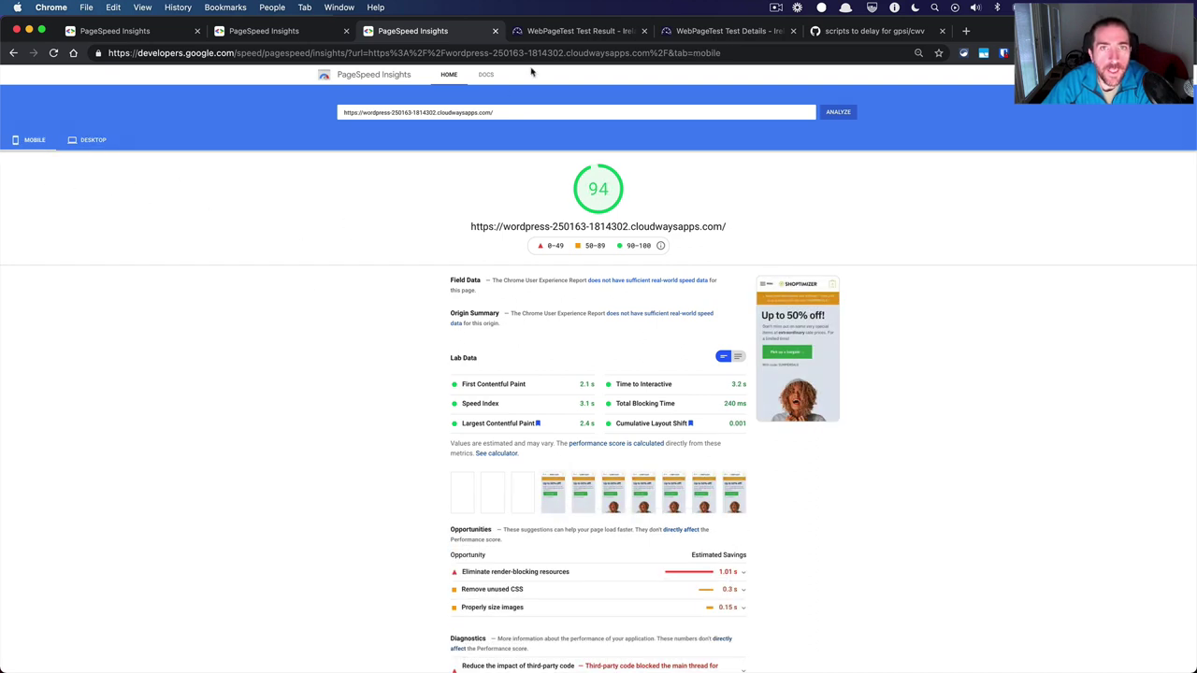
Check the new WebPageTest performance results and examine the waterfall of the first run for CDN-served files.
click(575, 31)
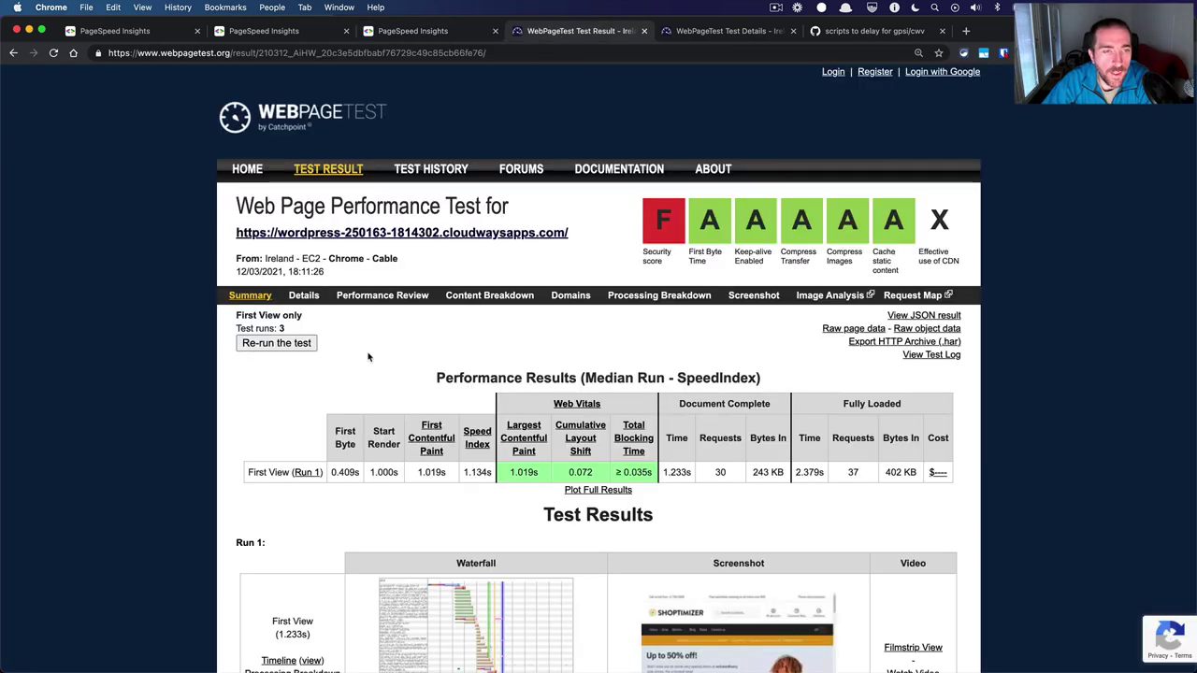
scroll(369, 356, down, 3)
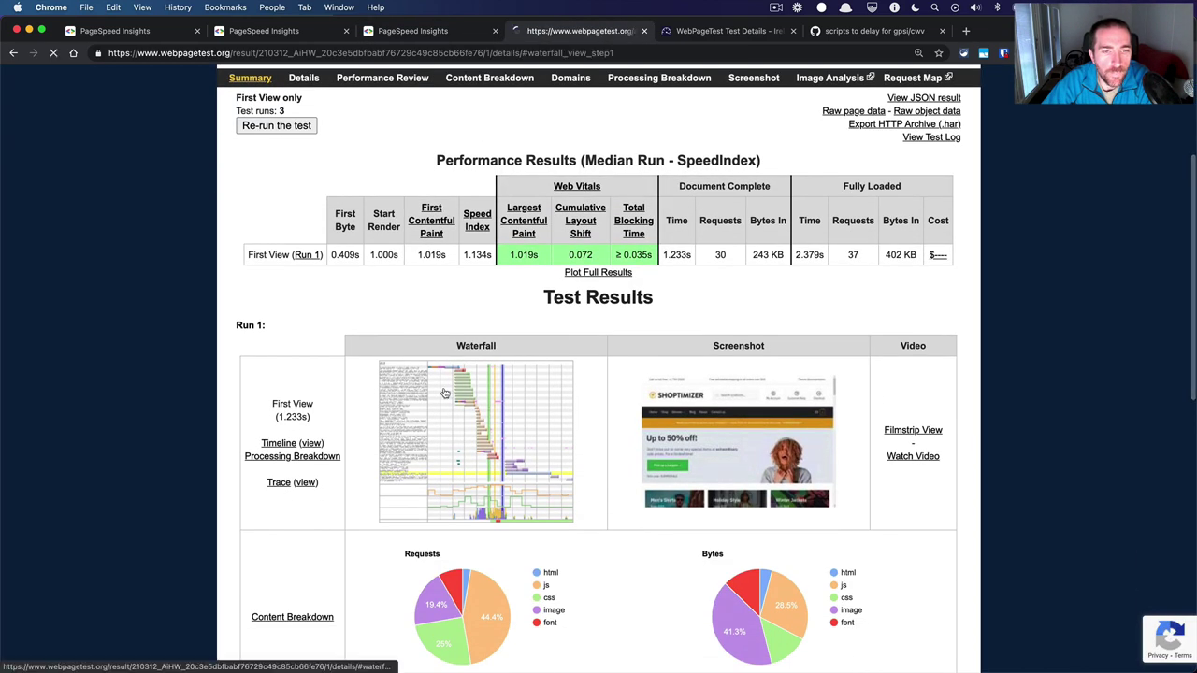
click(430, 428)
scroll(430, 429, down, 5)
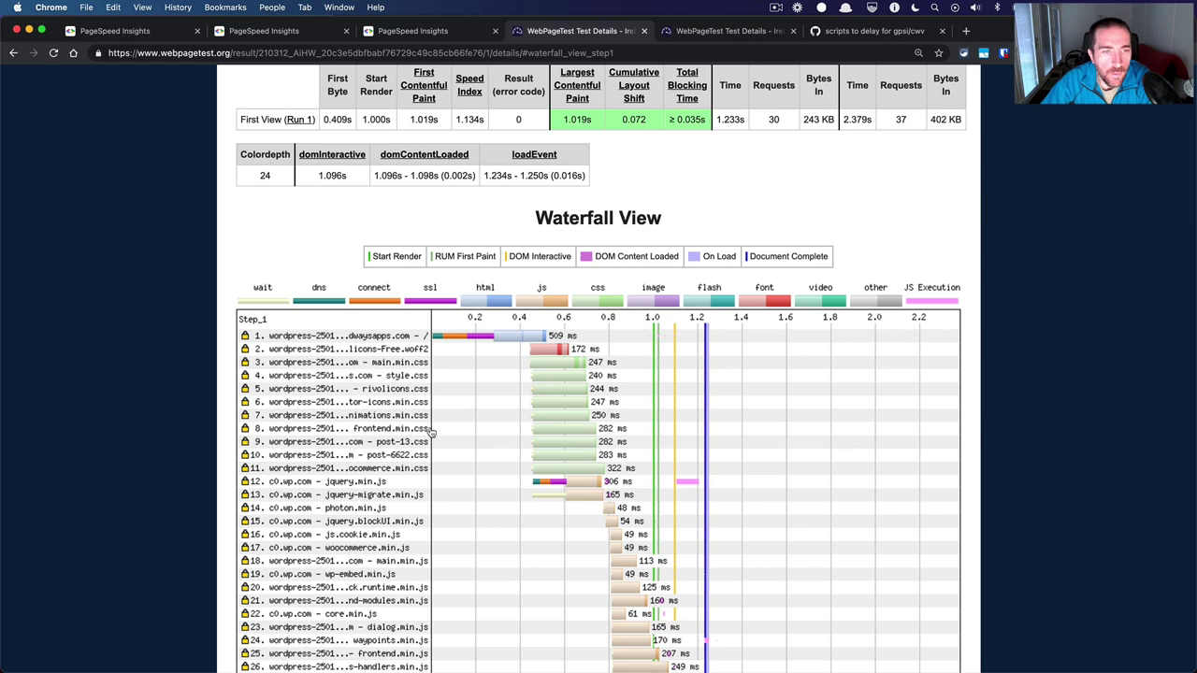
scroll(430, 428, down, 3)
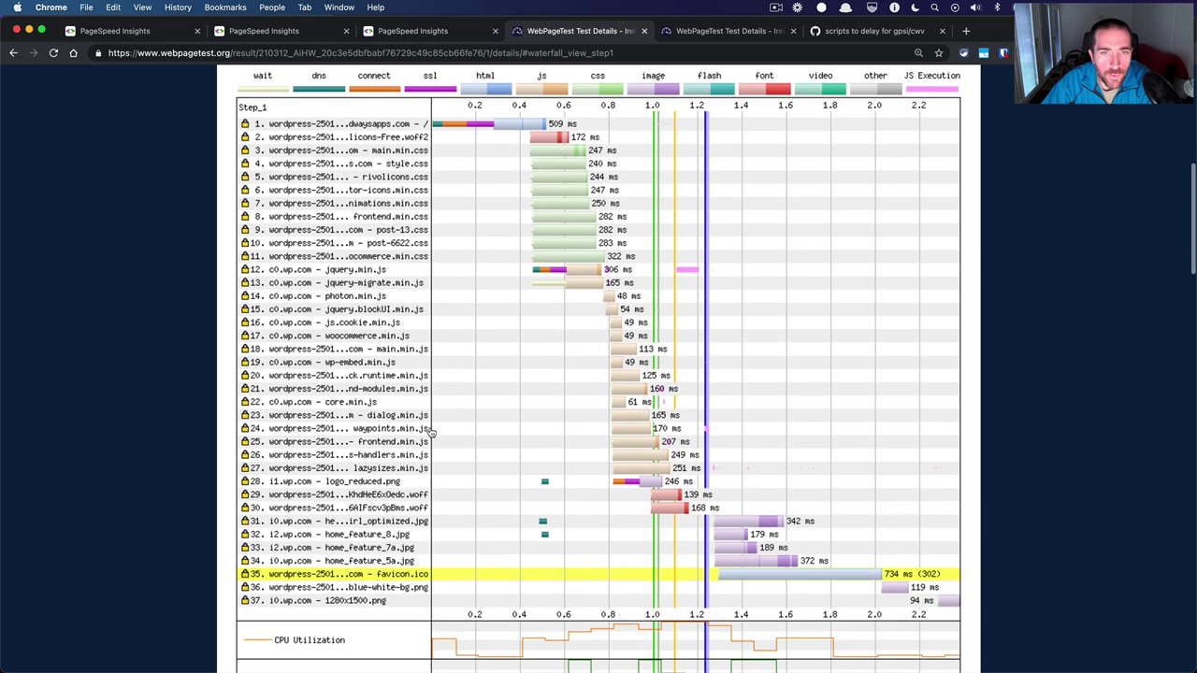
View the store homepage's page source in the other browser window, check the dns-prefetch links for the wp.com CDN domains, and close the source.
scroll(436, 400, down, 1)
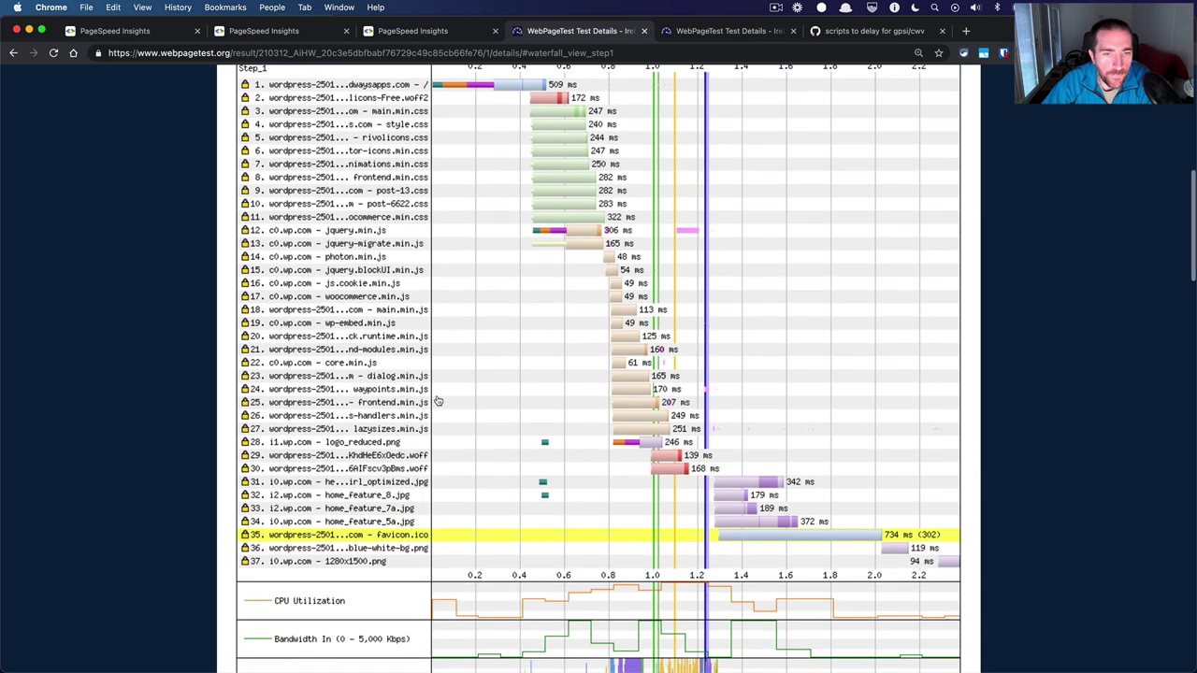
scroll(437, 401, up, 3)
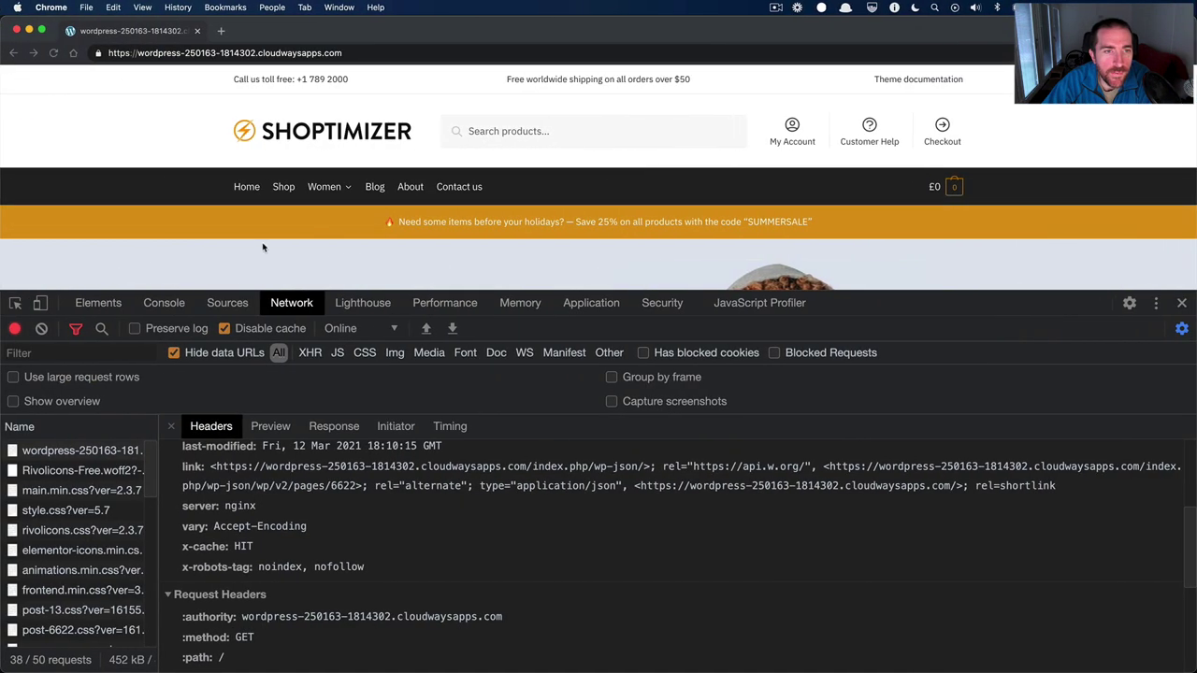
right_click(214, 238)
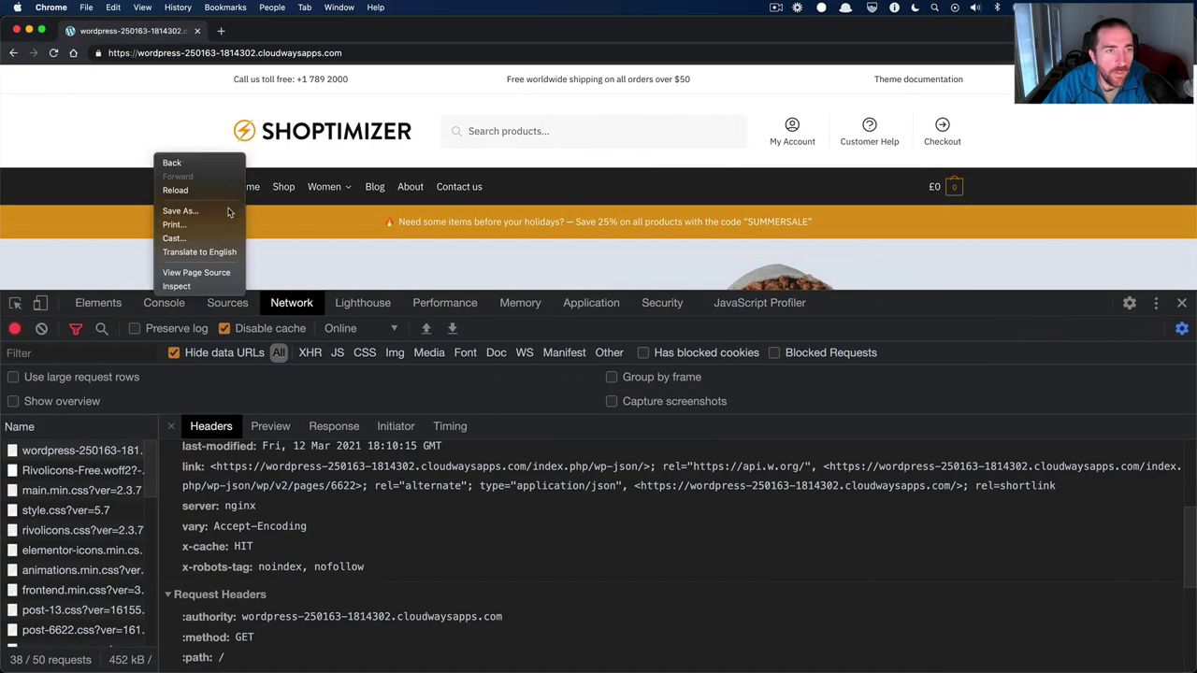
key(Escape)
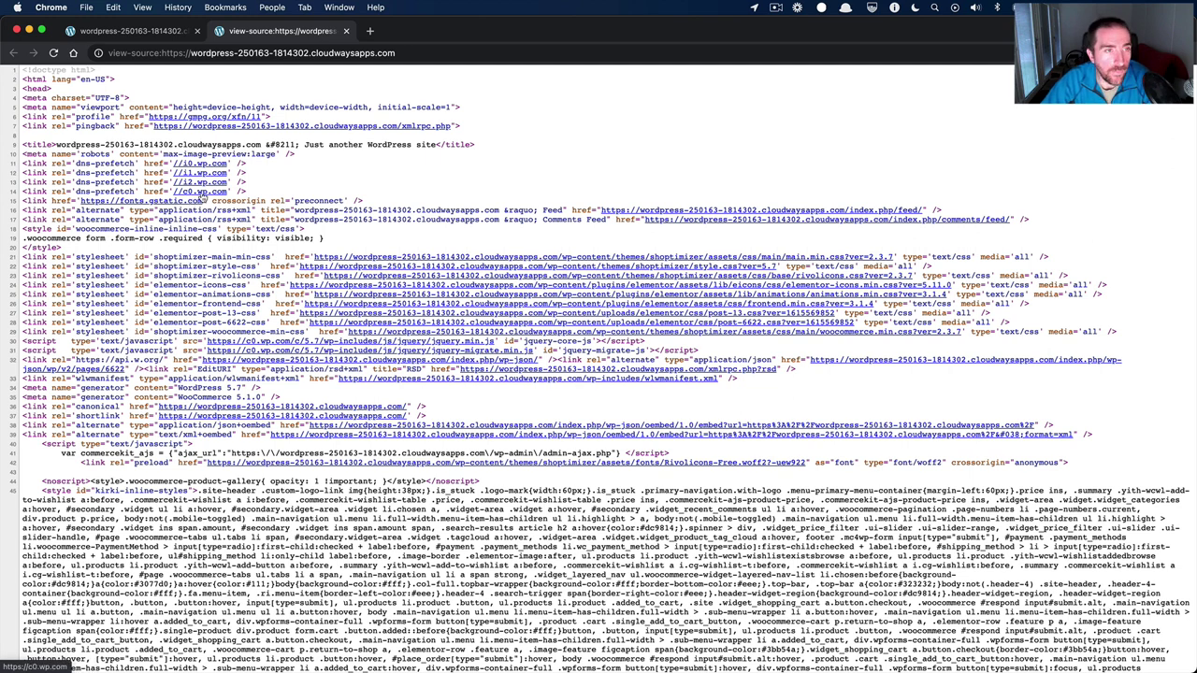
key(super+w)
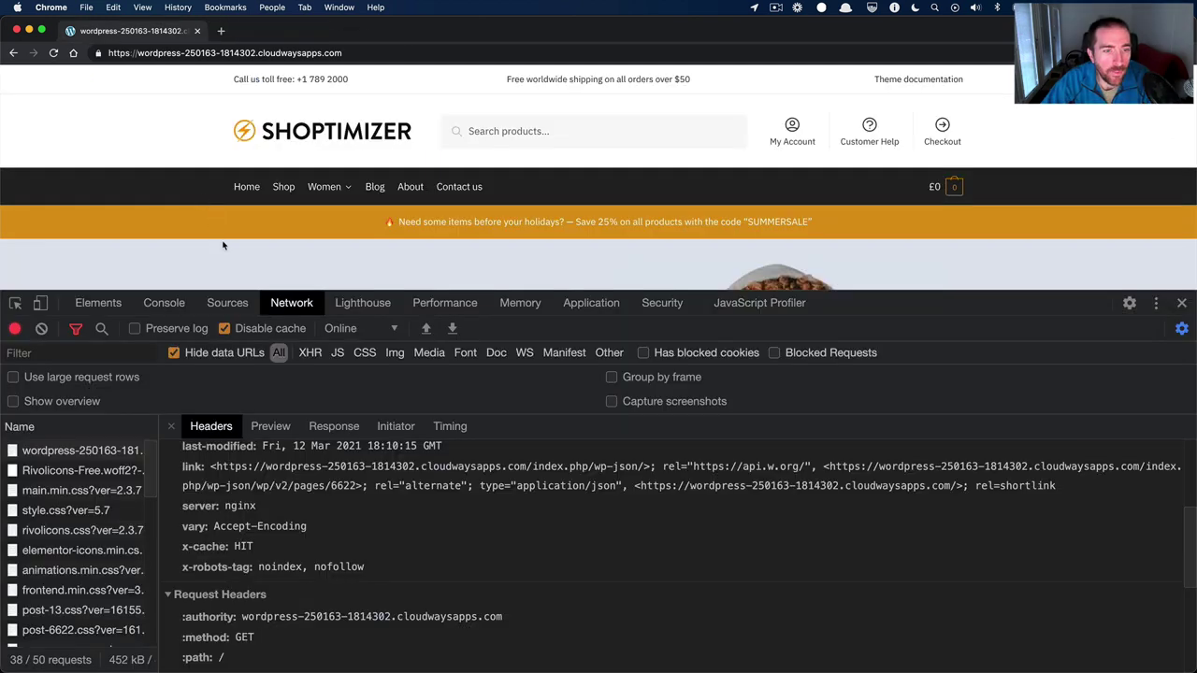
Return to the WebPageTest waterfall and examine the DNS, connection and SSL timing of the wp.com CDN requests against the store's own requests.
key(ctrl+Right)
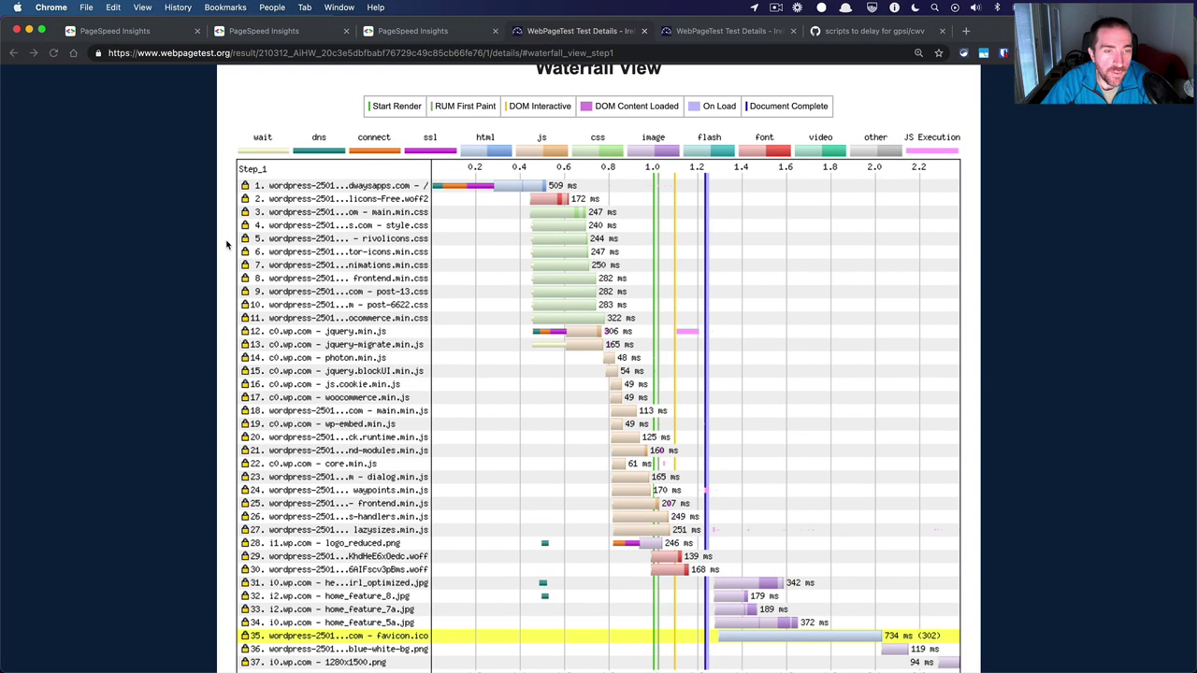
scroll(476, 514, down, 4)
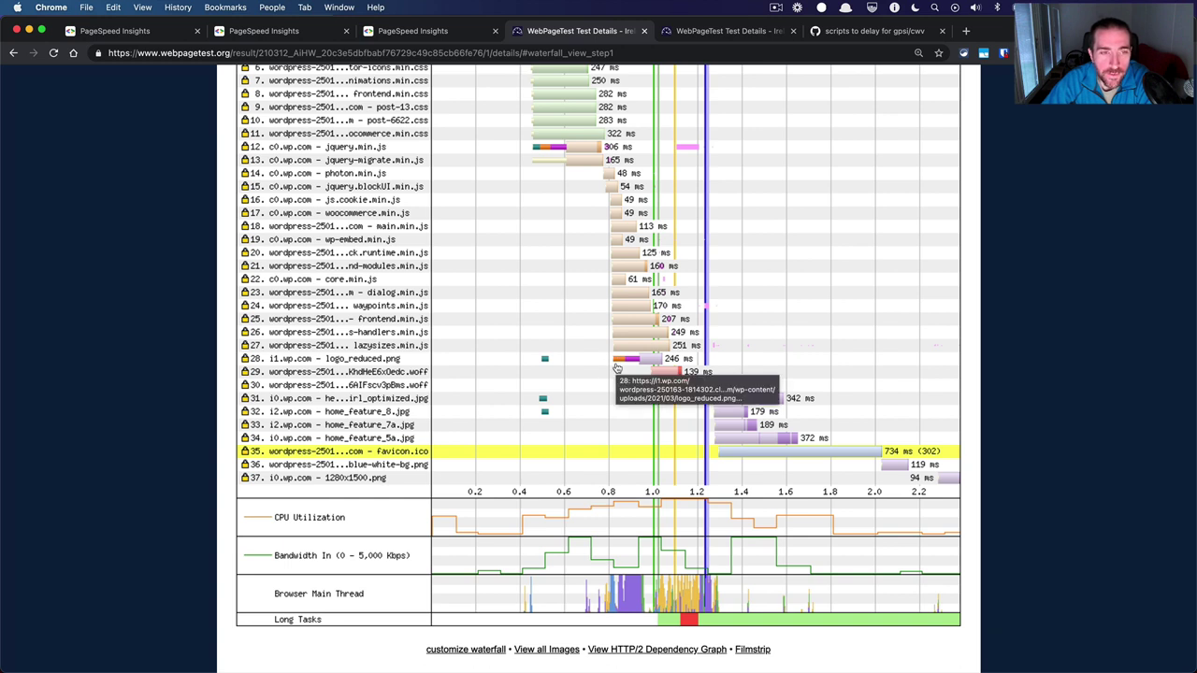
scroll(617, 367, up, 3)
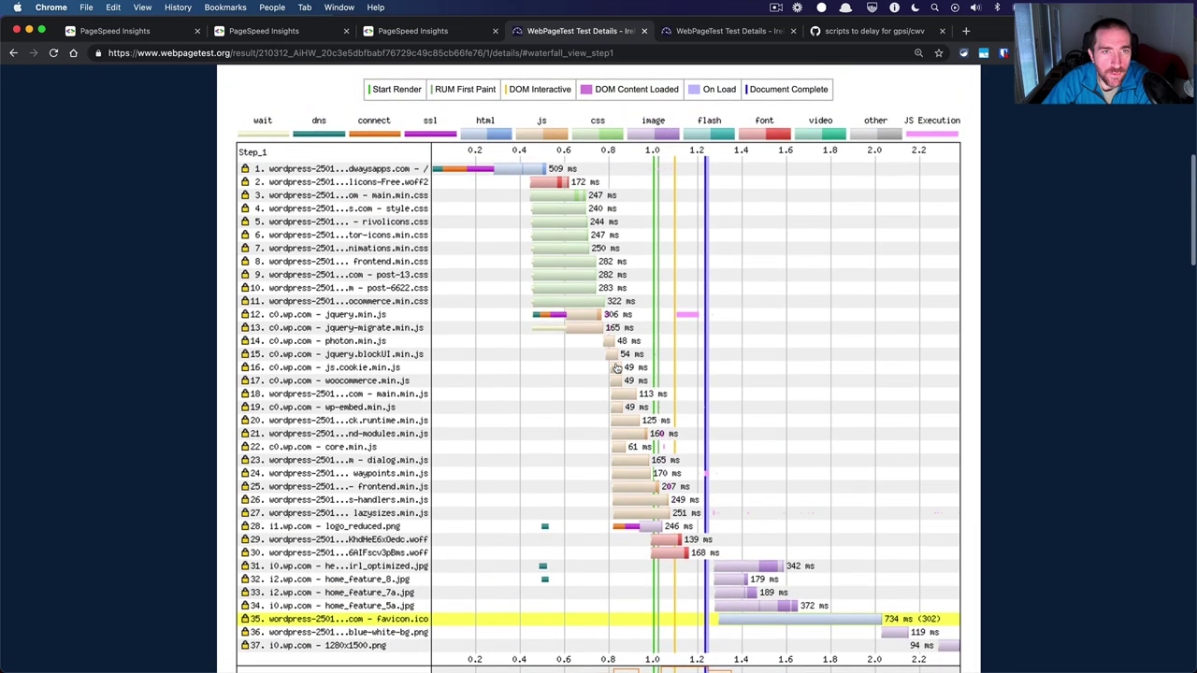
scroll(617, 367, down, 3)
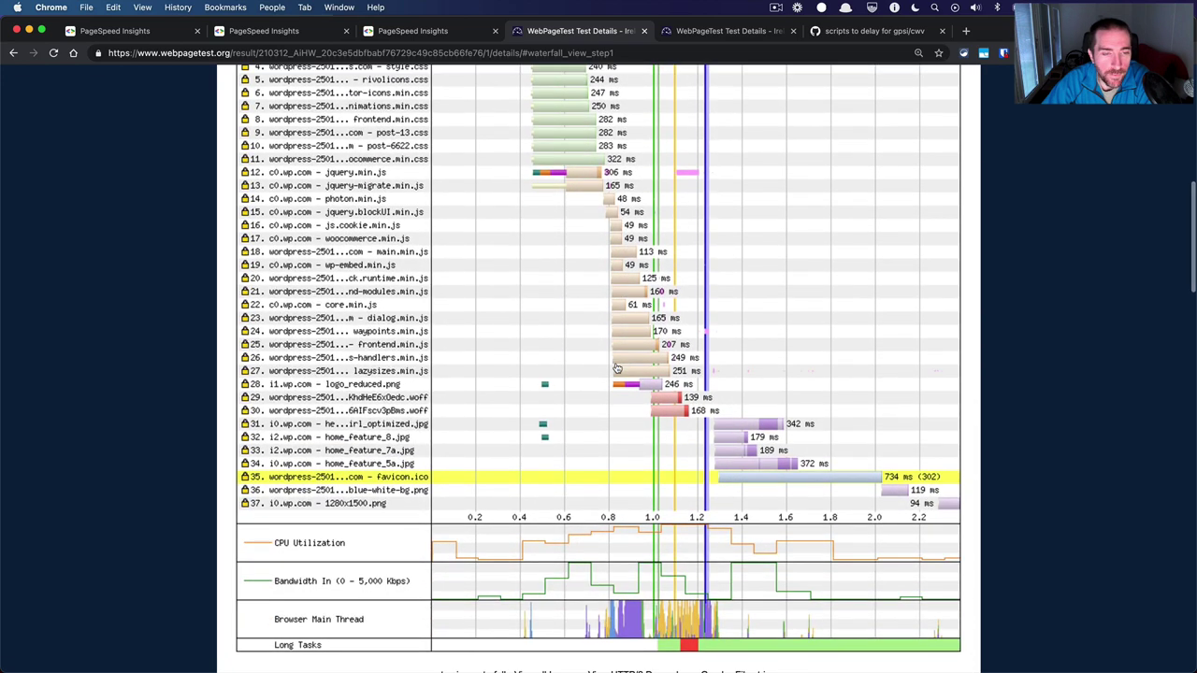
scroll(618, 368, down, 1)
scroll(617, 367, up, 1)
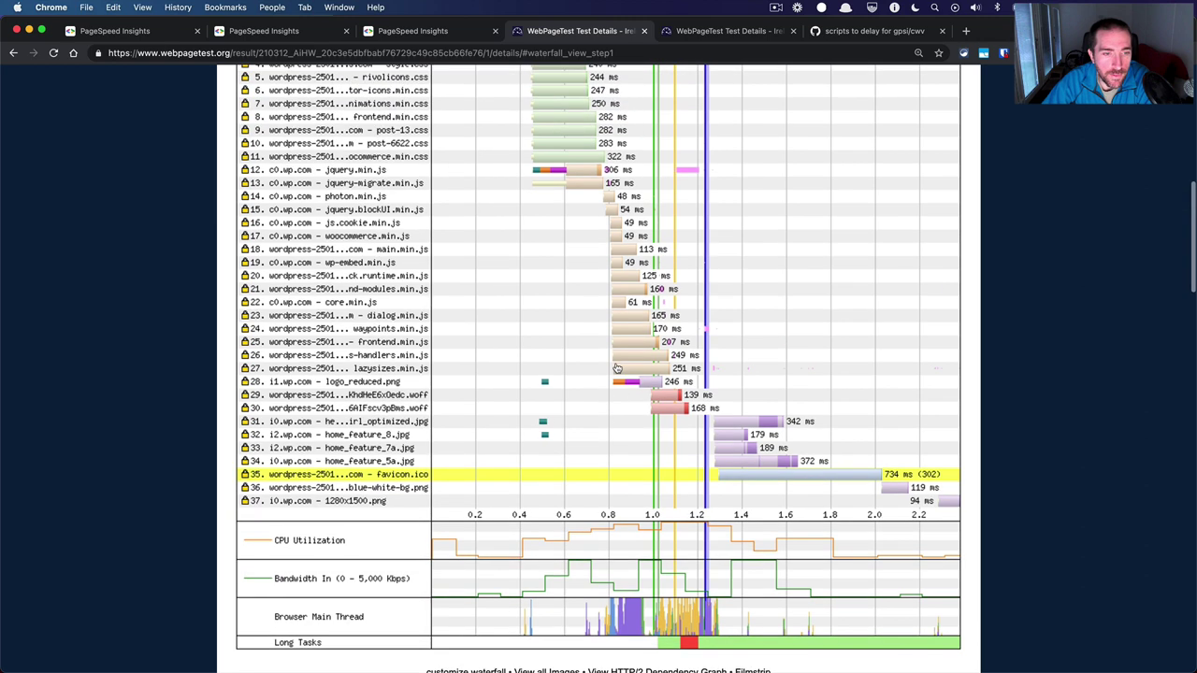
scroll(617, 368, up, 1)
scroll(617, 367, up, 3)
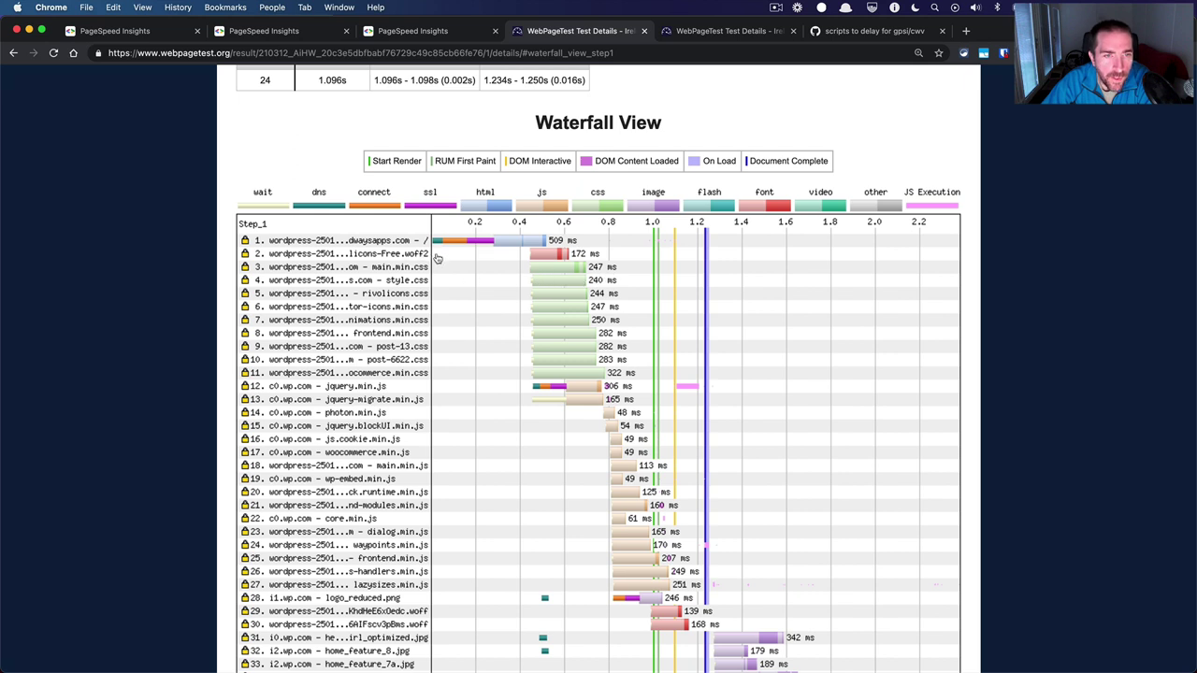
Review the details of the Rivolicons font request in the waterfall, and close the developer tools on the Shoptimizer storefront.
click(402, 258)
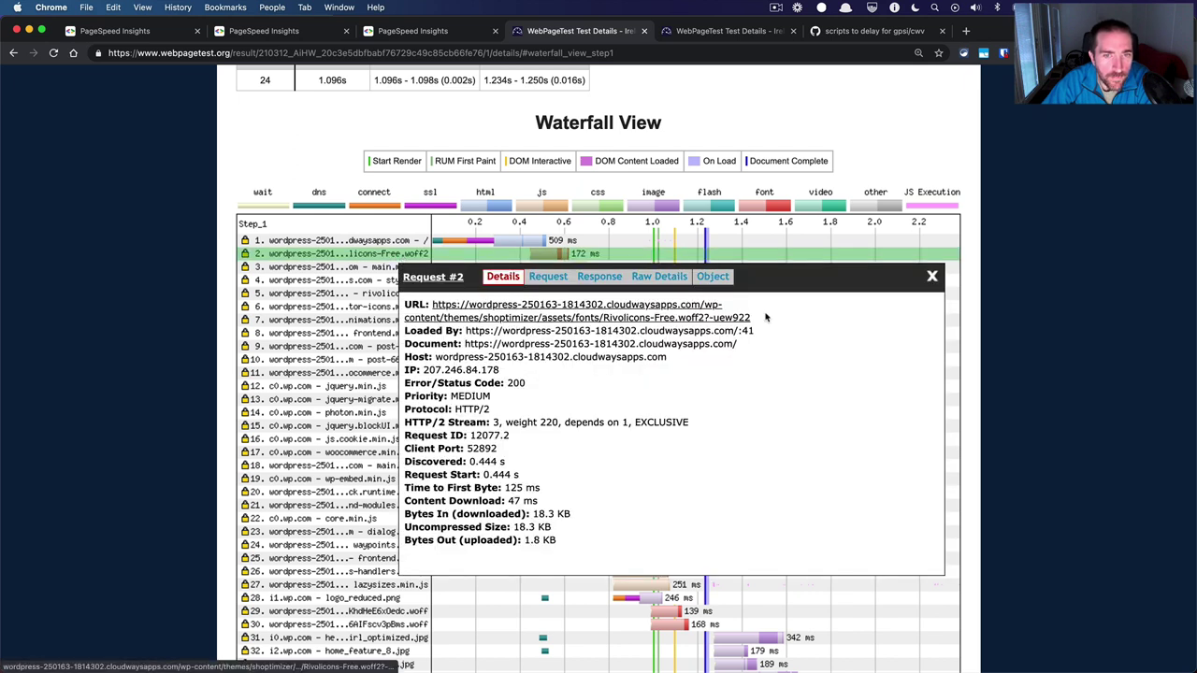
click(933, 277)
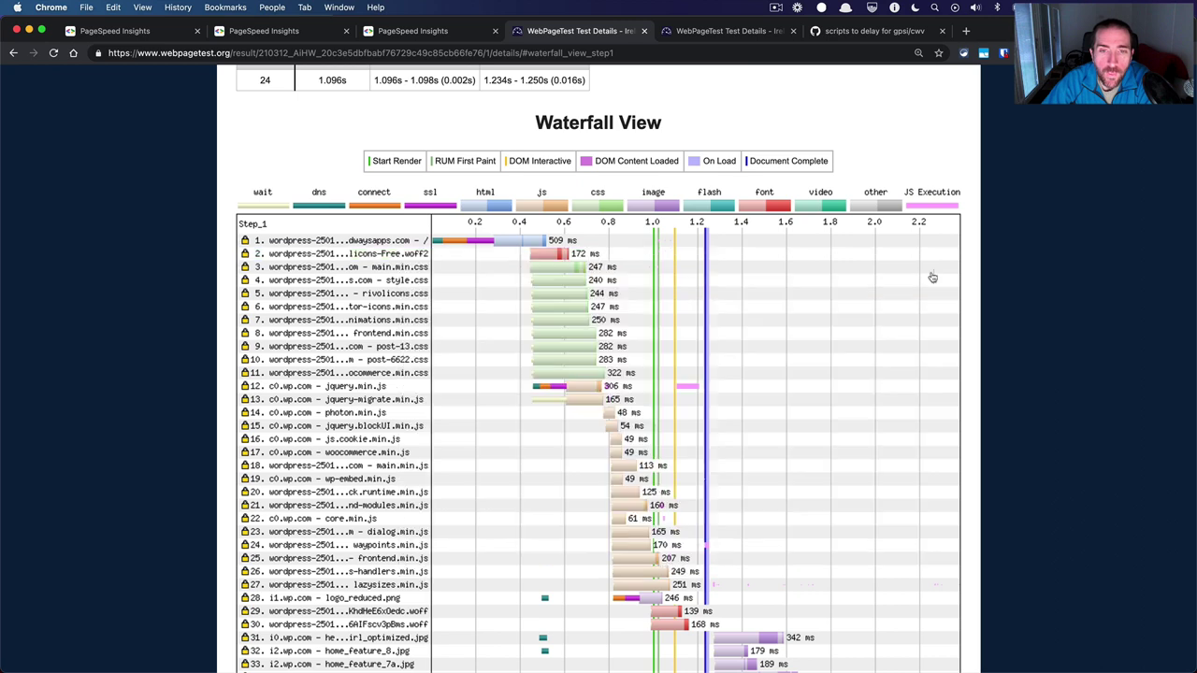
key(ctrl+Left)
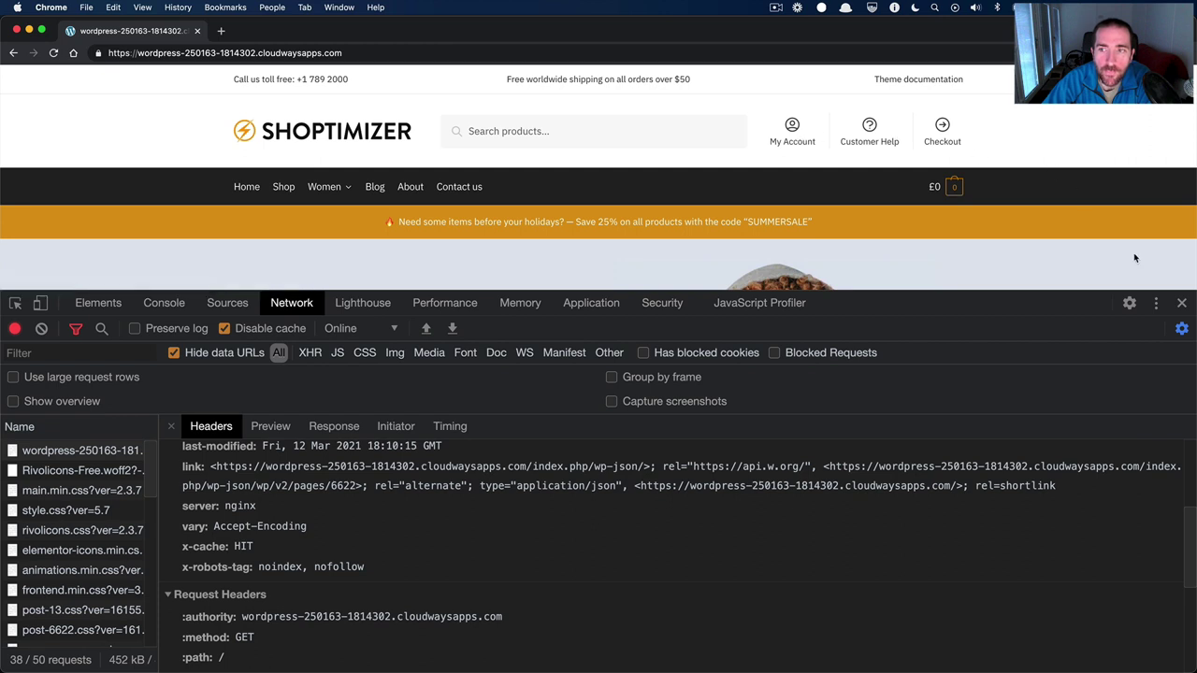
click(1183, 302)
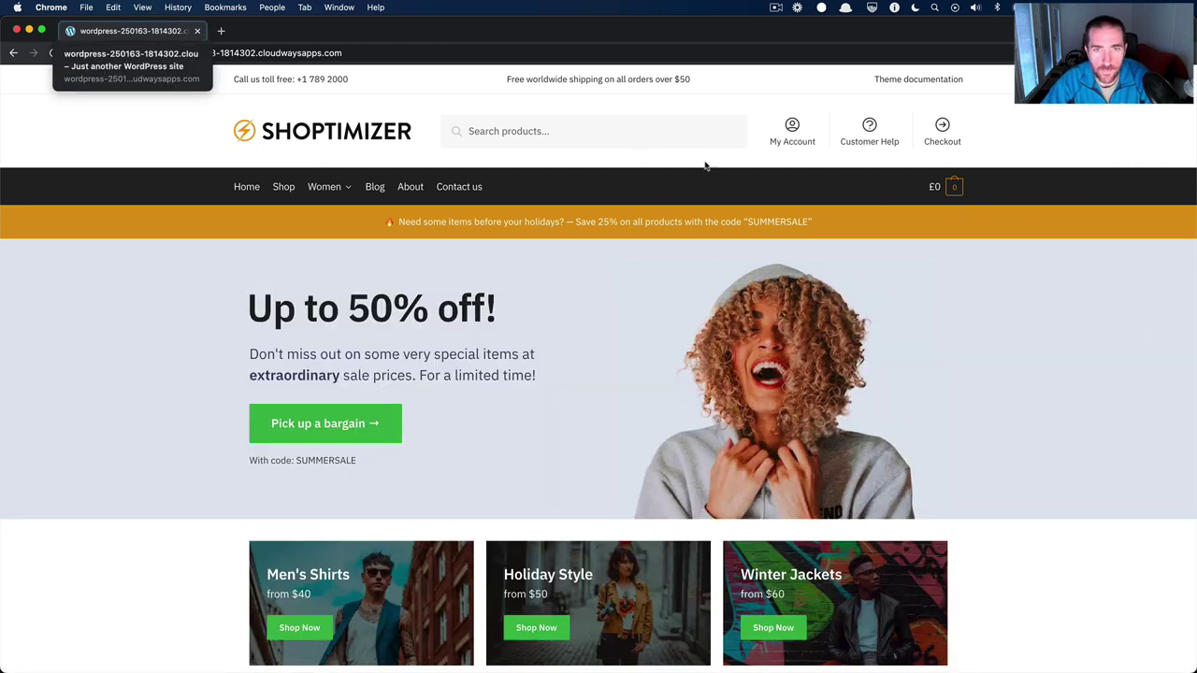
Open the theme customizer's General Speed Settings from the WordPress admin.
key(super+grave)
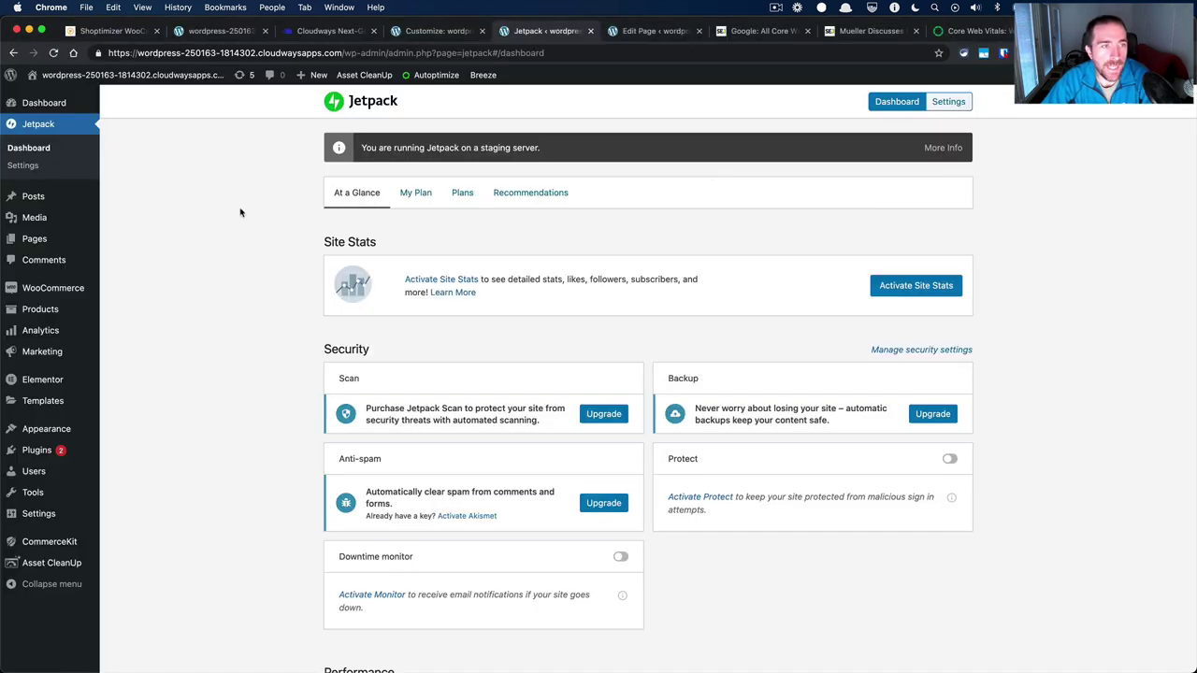
mouse_move(54, 432)
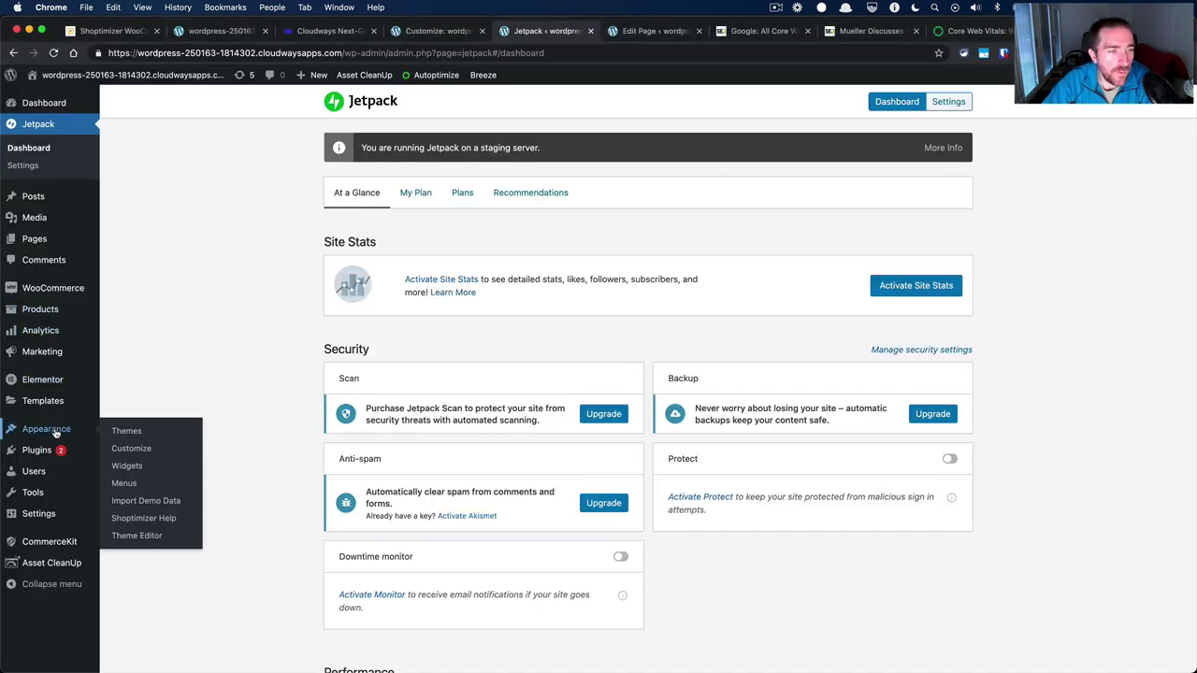
click(124, 451)
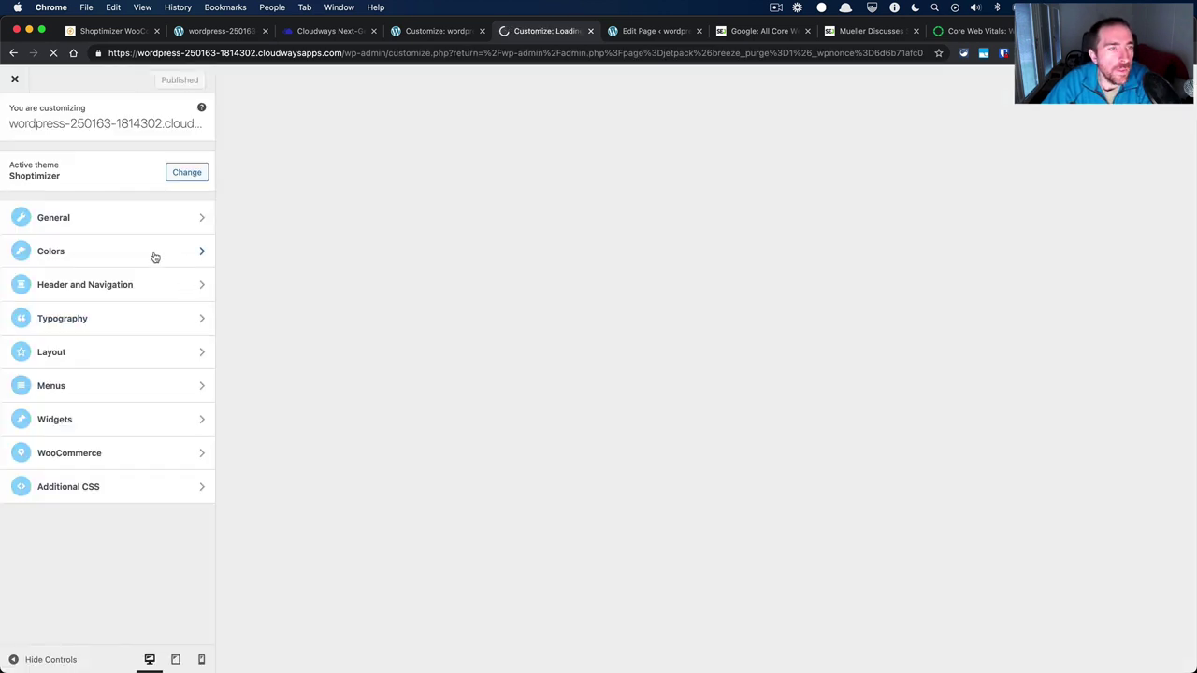
click(147, 220)
click(130, 214)
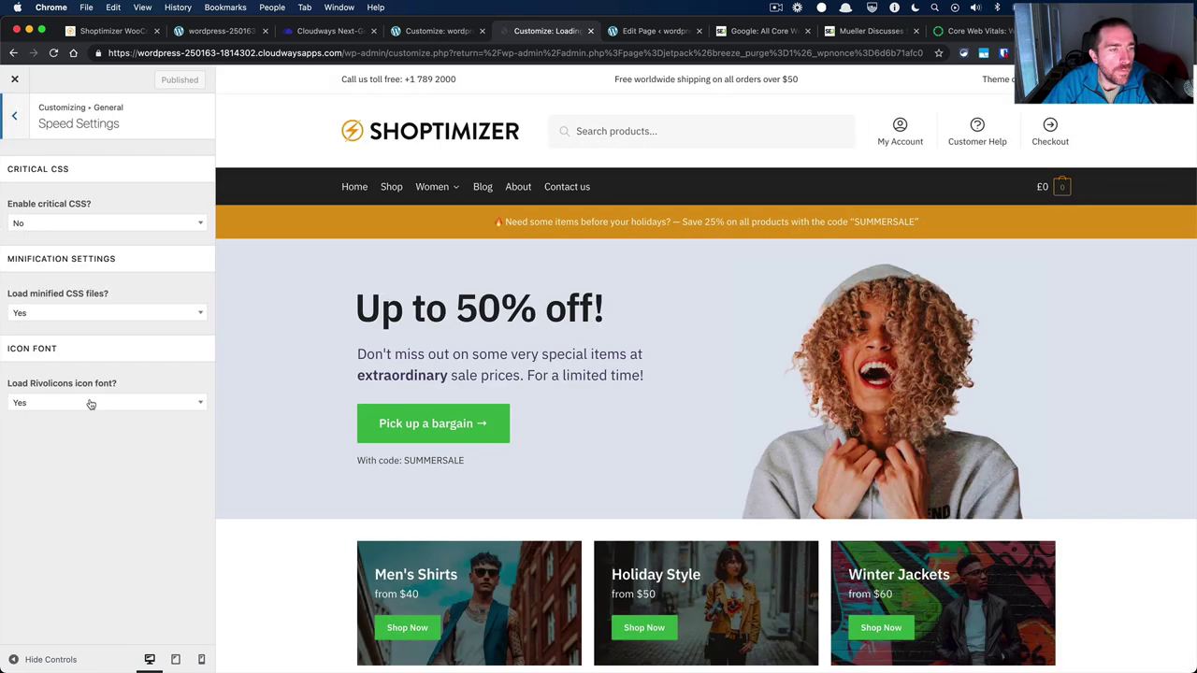
Set "Load Rivolicons icon font?" to No and publish the change.
click(69, 403)
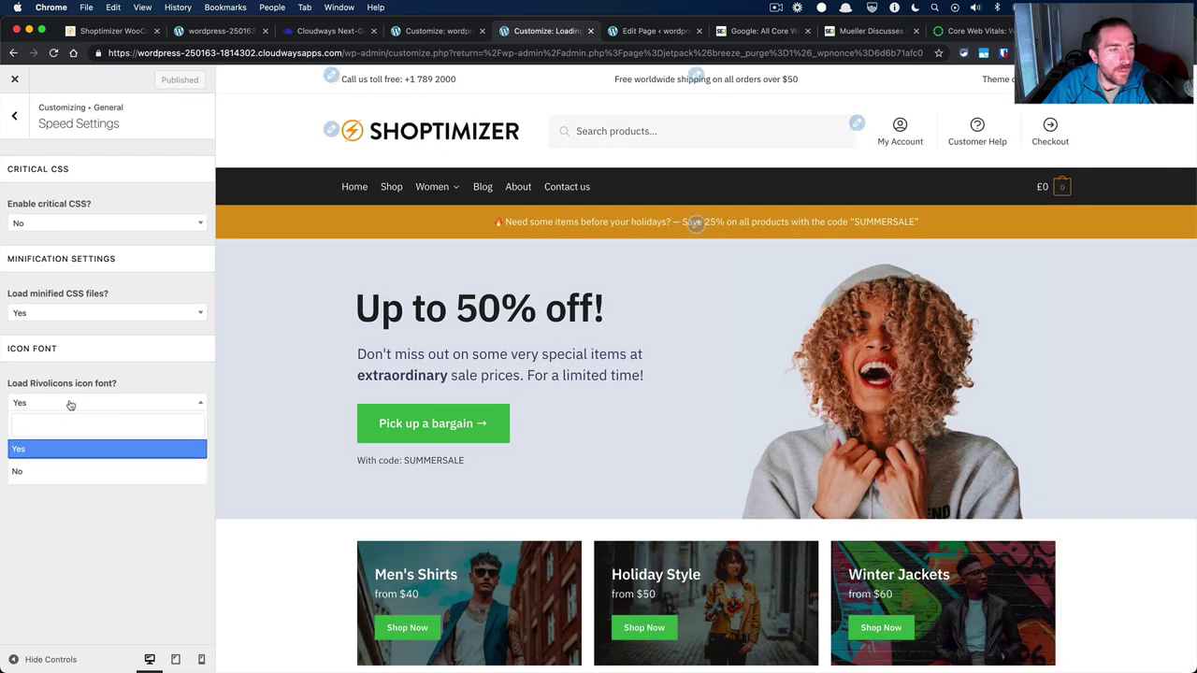
click(53, 471)
click(163, 81)
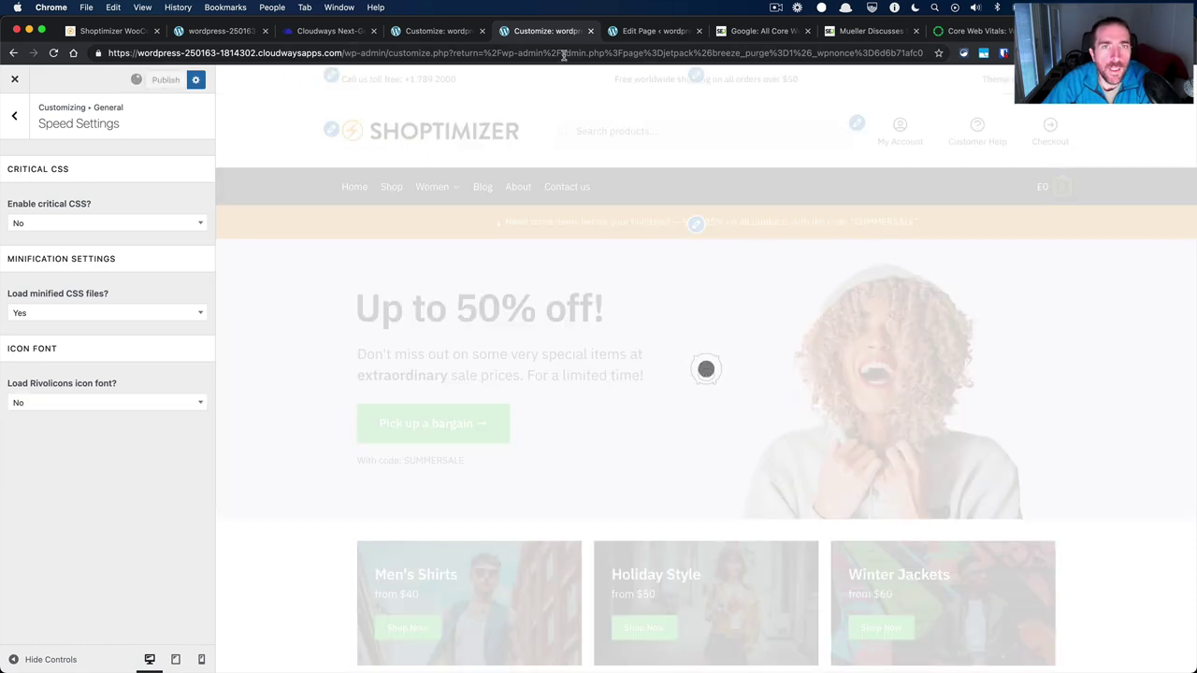
click(664, 32)
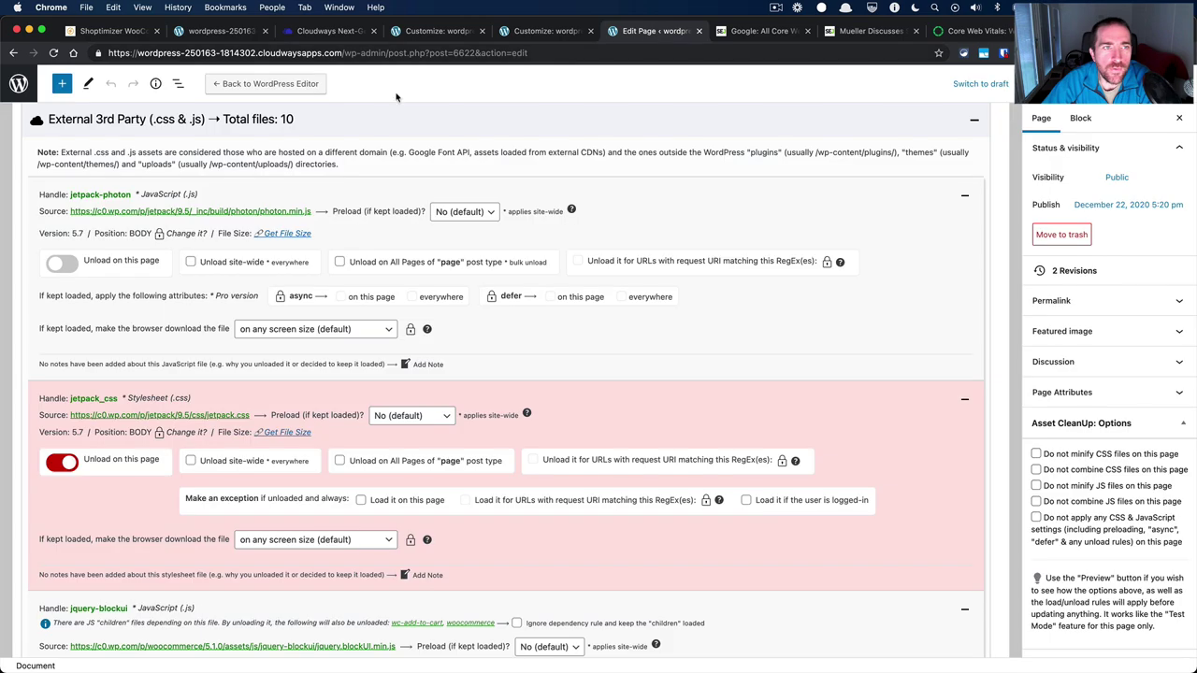
click(546, 30)
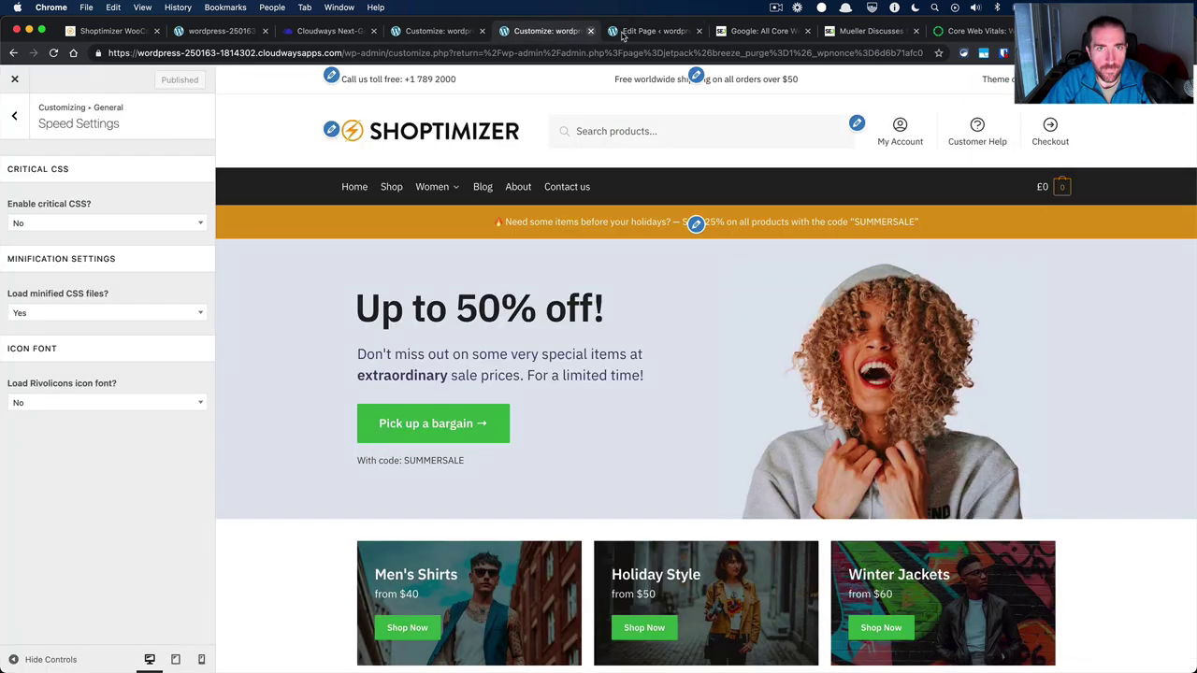
click(653, 31)
scroll(446, 125, up, 1)
scroll(446, 125, up, 15)
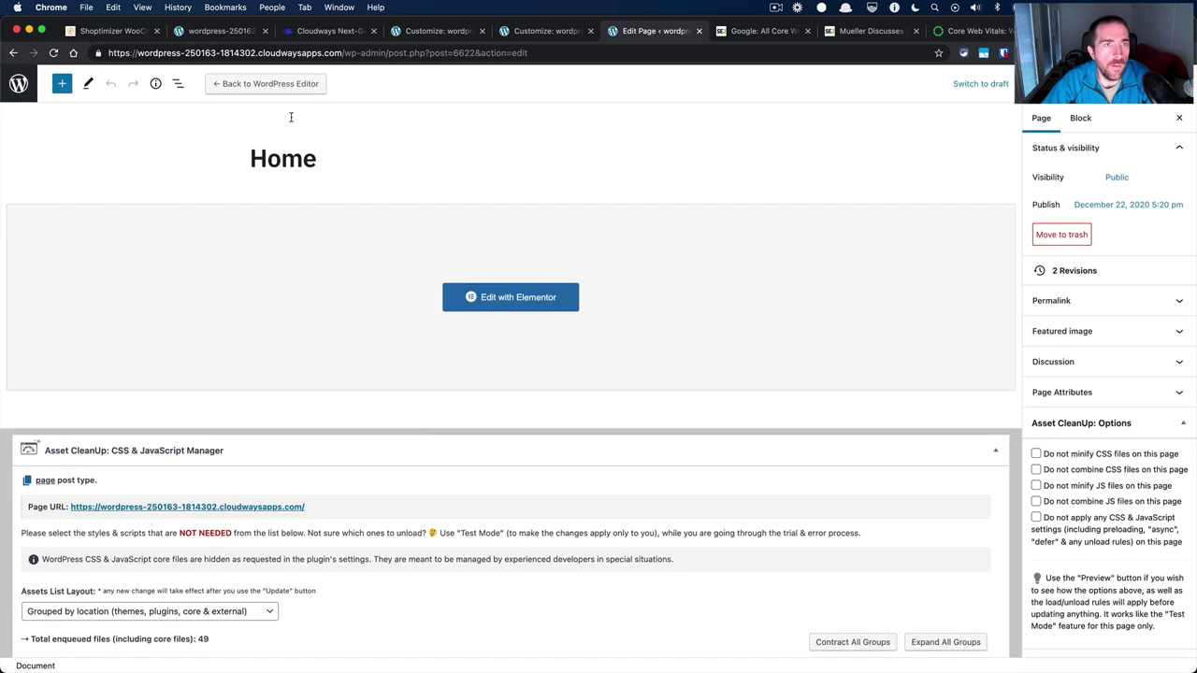
click(286, 86)
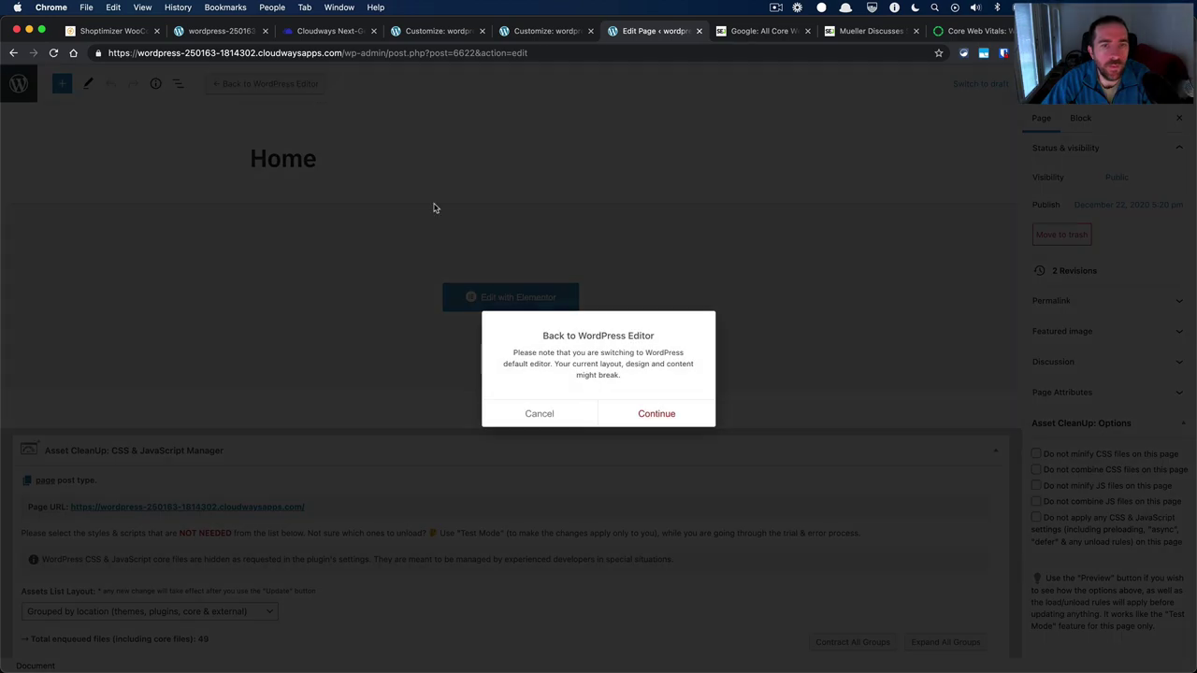
click(540, 415)
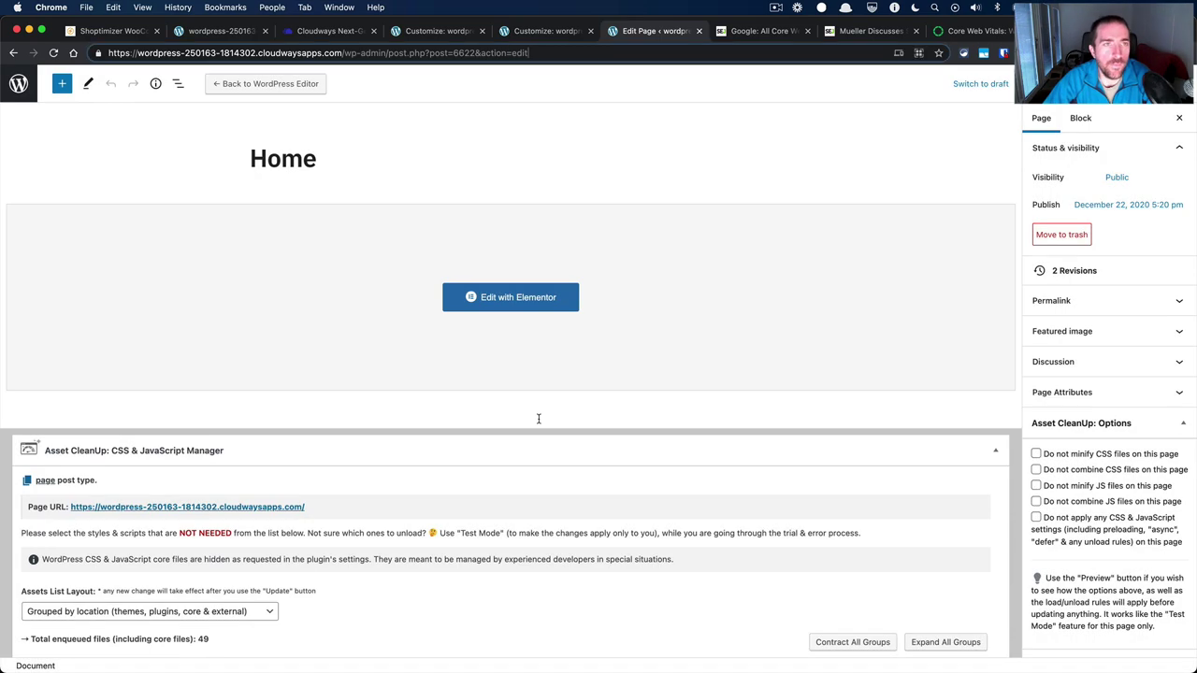
Go to the WordPress dashboard at /wp-admin/ and clear the Autoptimize and Breeze caches.
key(alt+BackSpace)
key(alt+BackSpace)
key(alt+BackSpace)
key(alt+BackSpace)
key(Return)
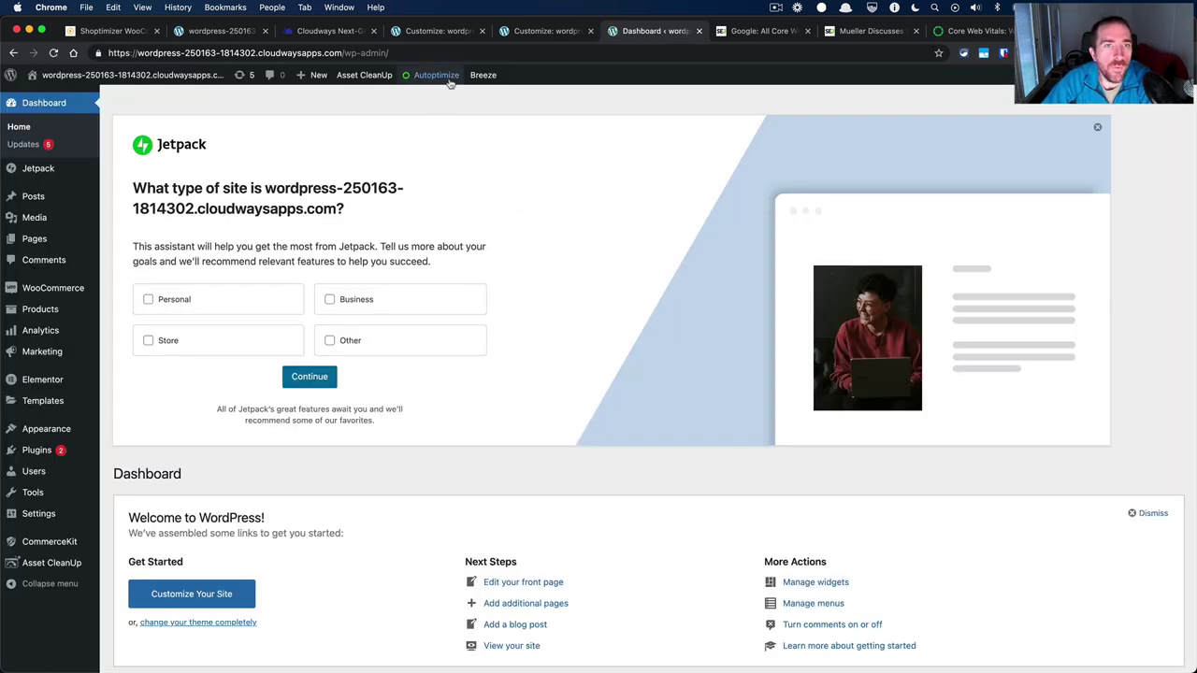
mouse_move(439, 77)
click(428, 145)
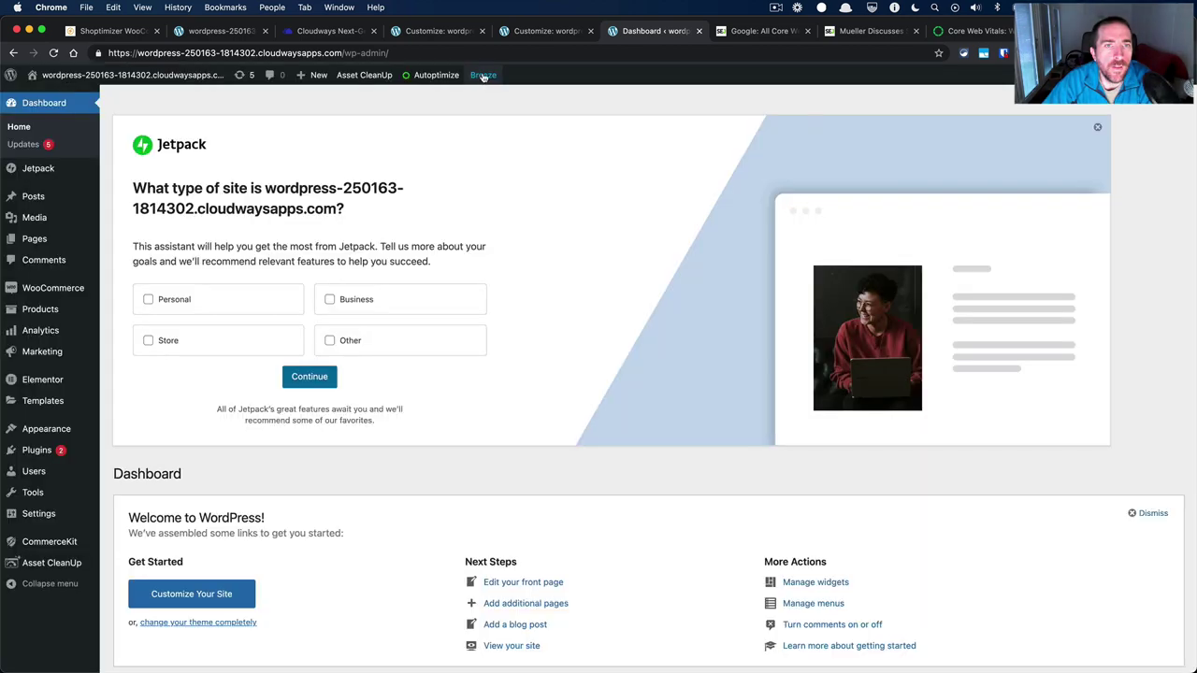
mouse_move(483, 77)
click(489, 97)
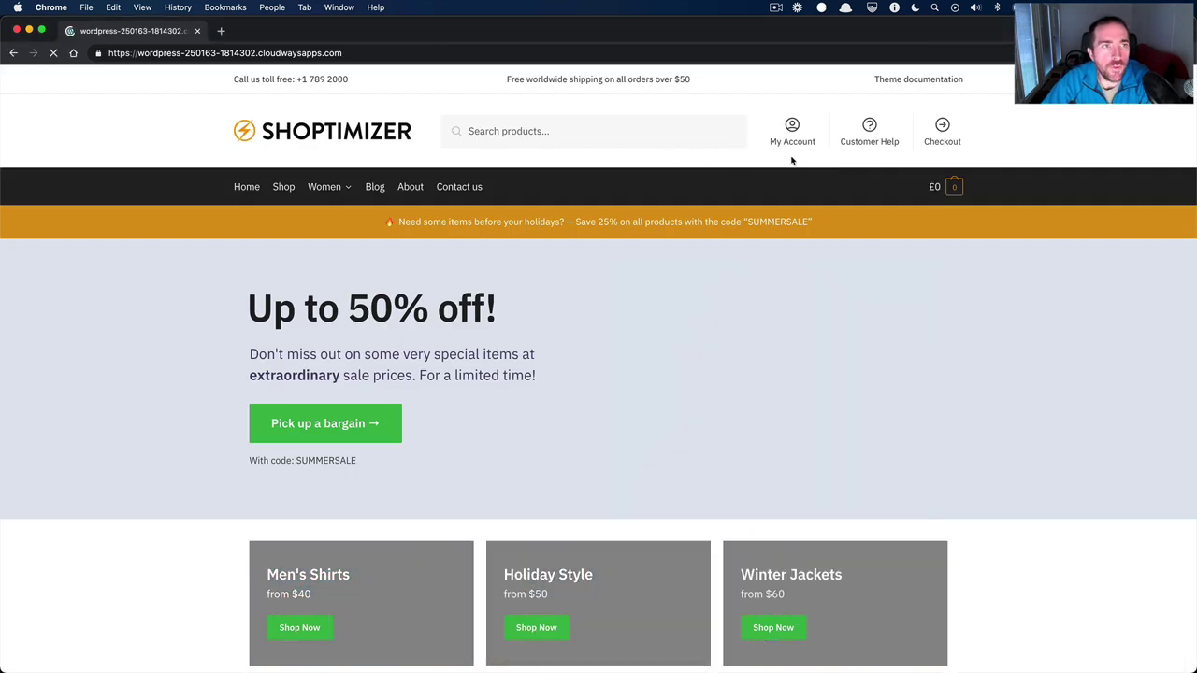
Inspect the My Account icon's markup on the storefront, expanding its icon-wrapper down to the svg element.
right_click(785, 135)
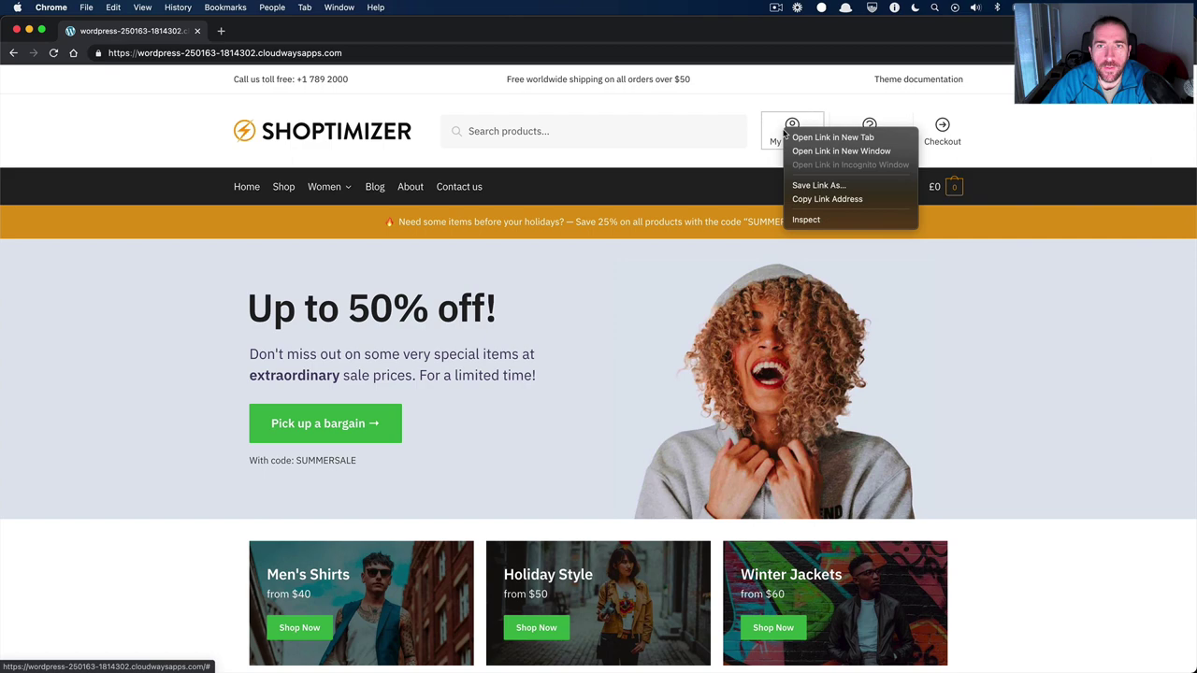
click(821, 219)
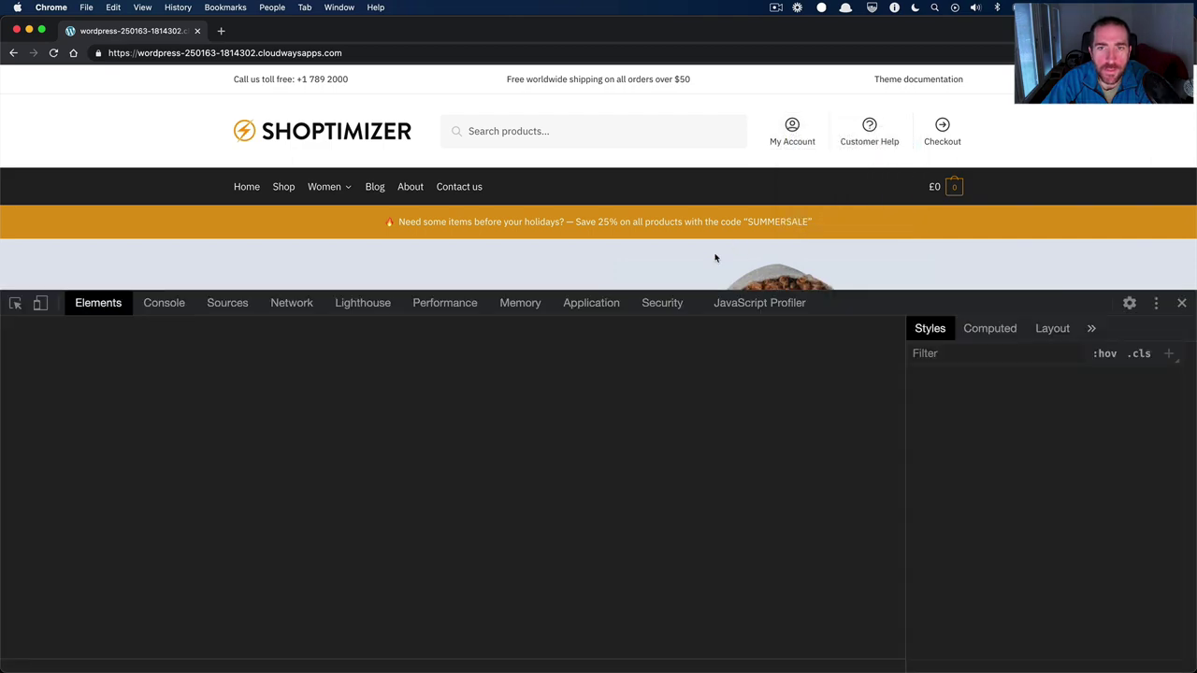
scroll(304, 517, down, 3)
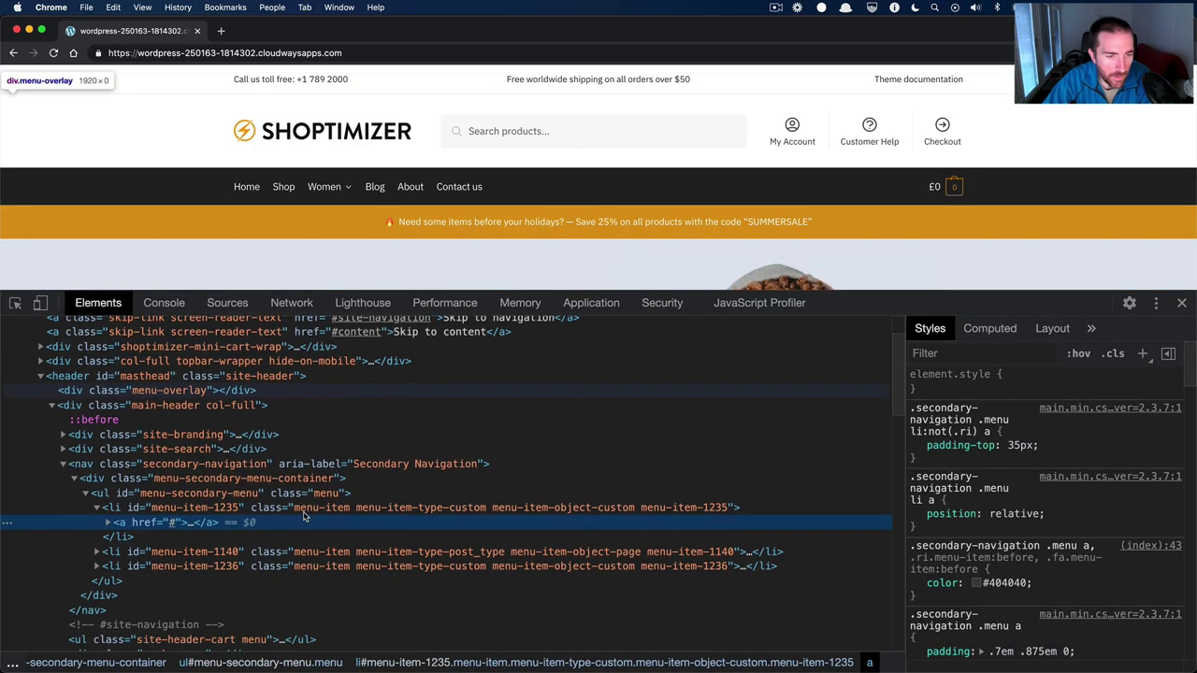
scroll(304, 517, down, 1)
key(Right)
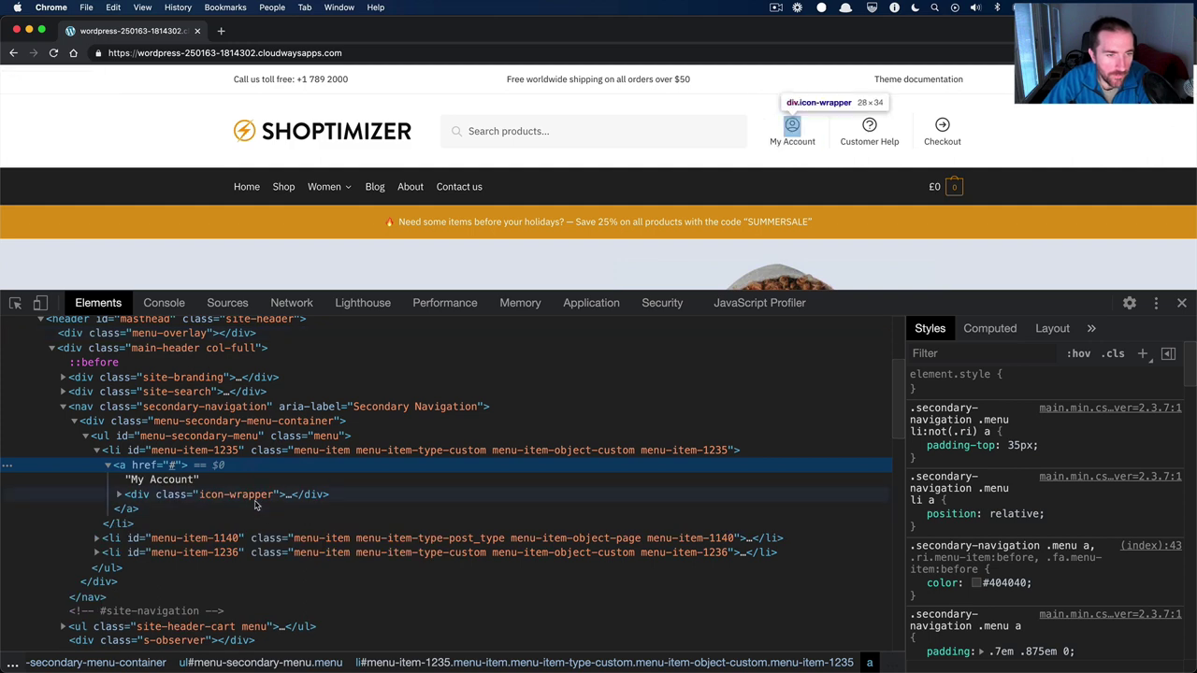
key(Down)
key(Right)
key(Right)
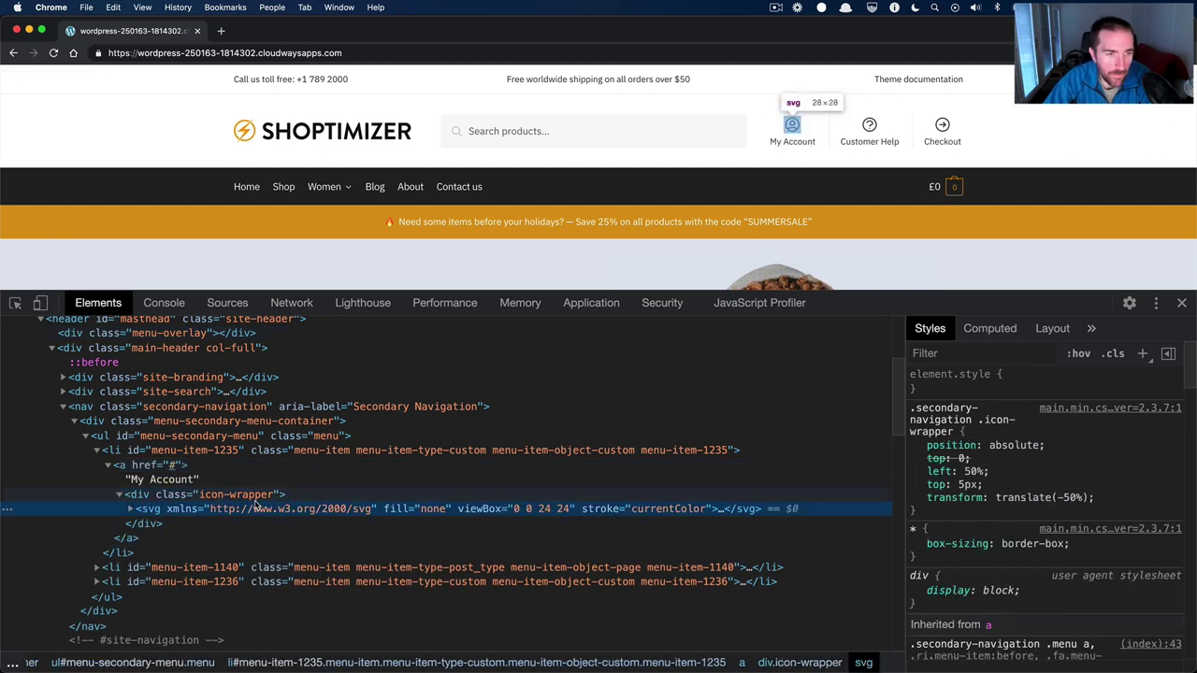
key(super+alt+i)
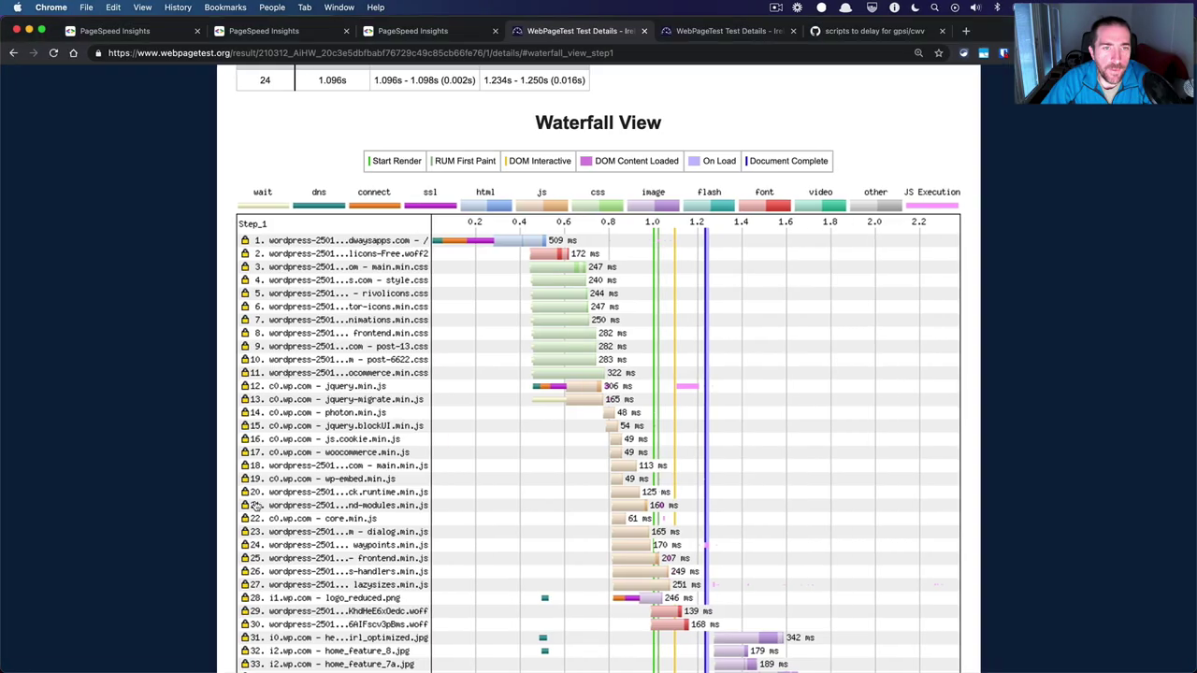
Re-run the WebPageTest from the test summary and analyze the site again in PageSpeed Insights.
scroll(255, 506, up, 5)
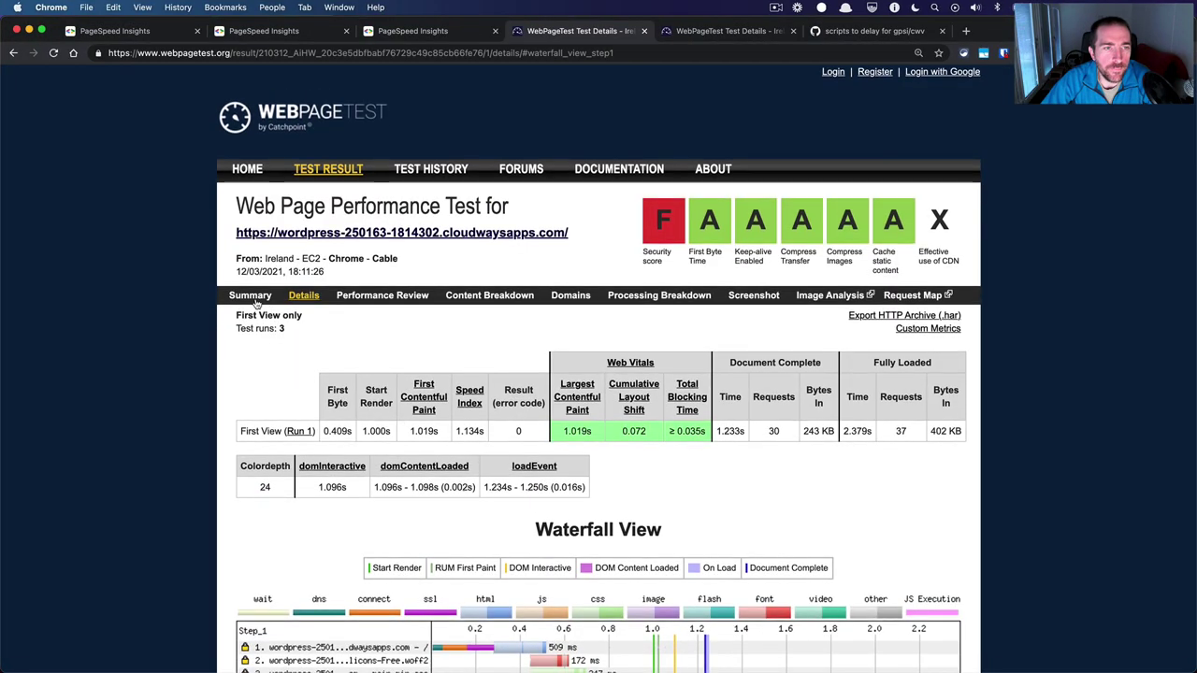
click(264, 296)
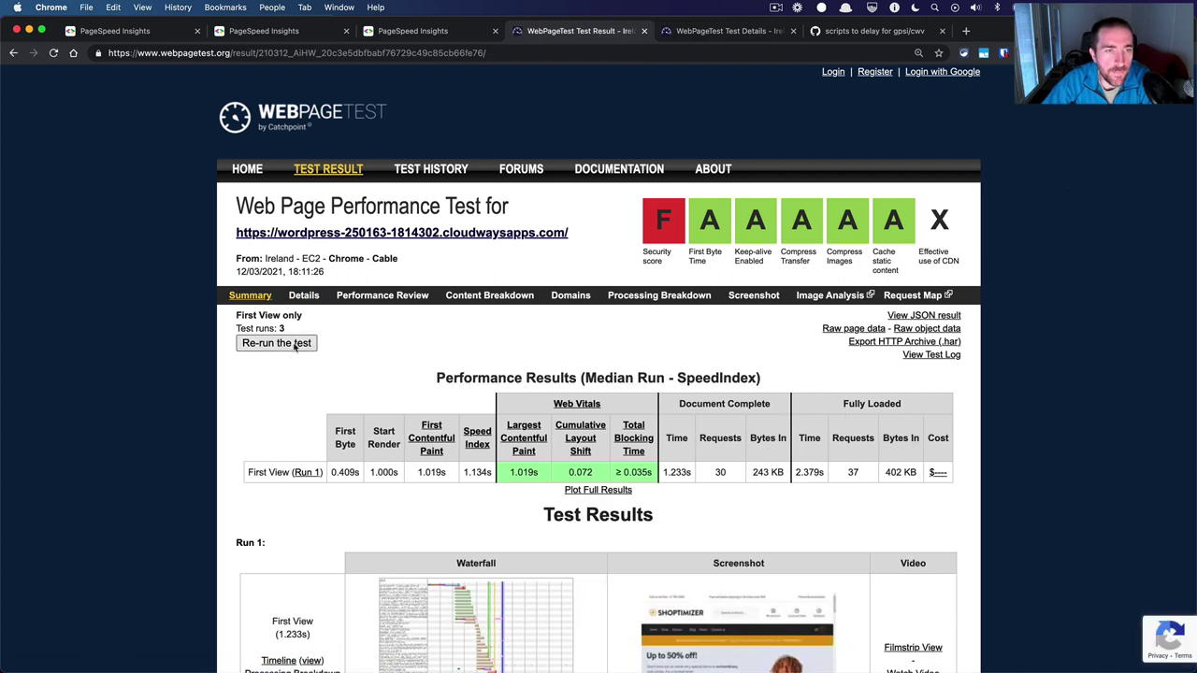
click(295, 344)
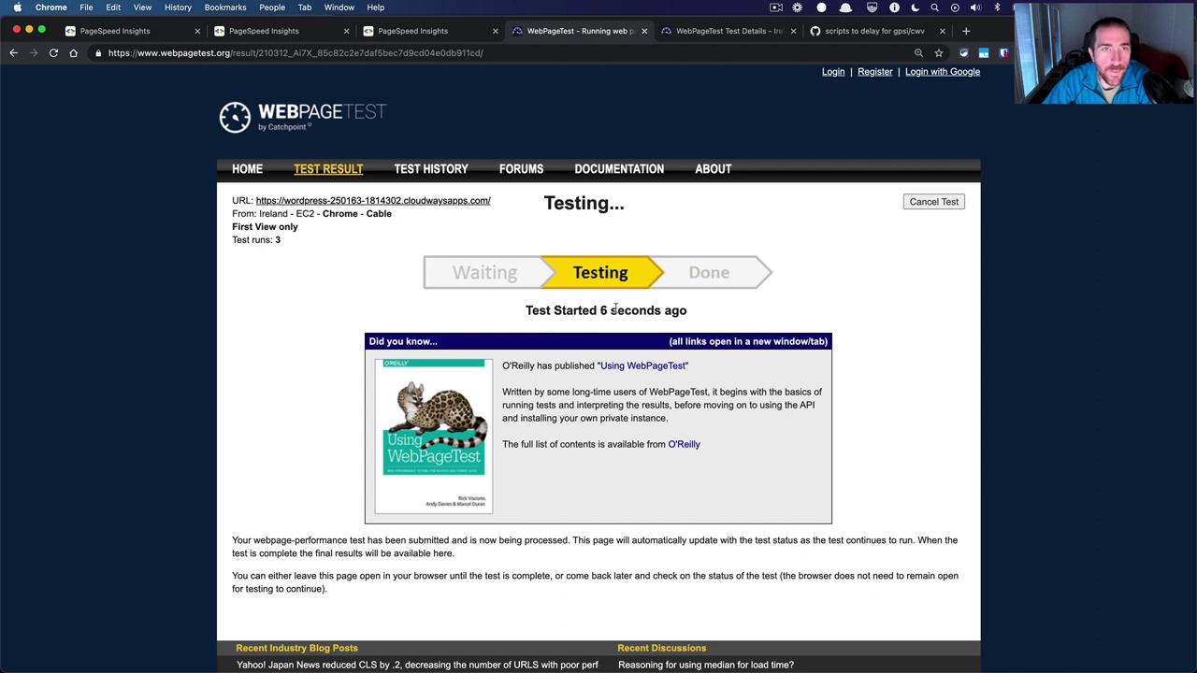
click(424, 35)
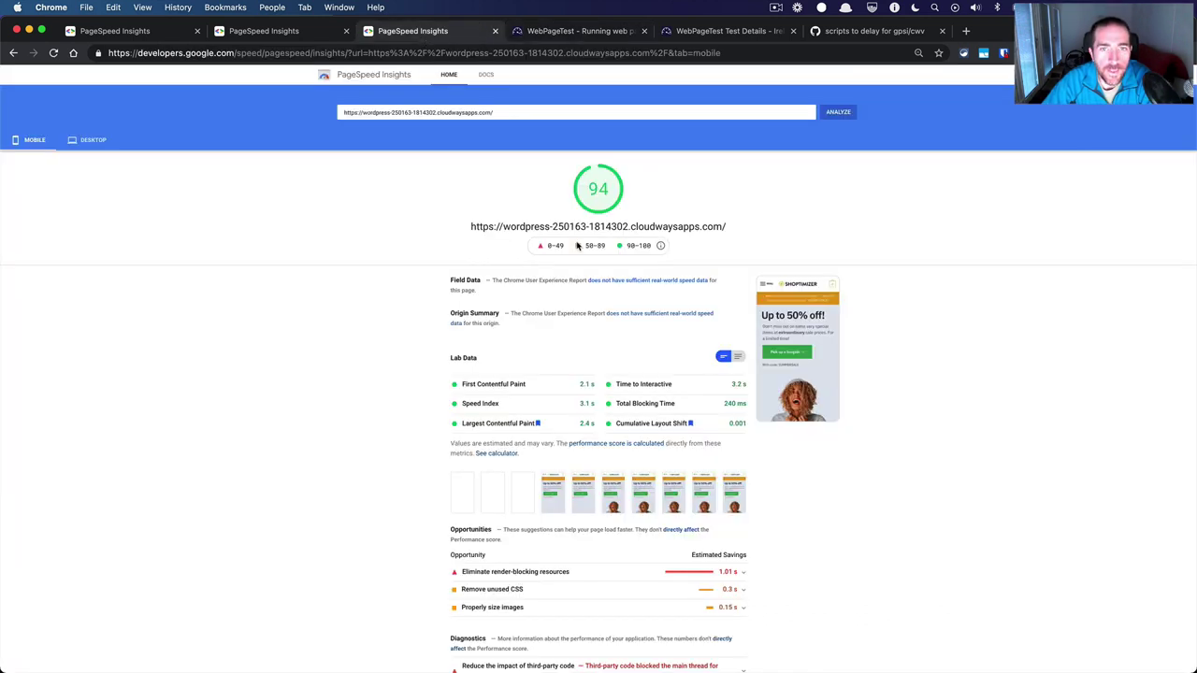
click(835, 115)
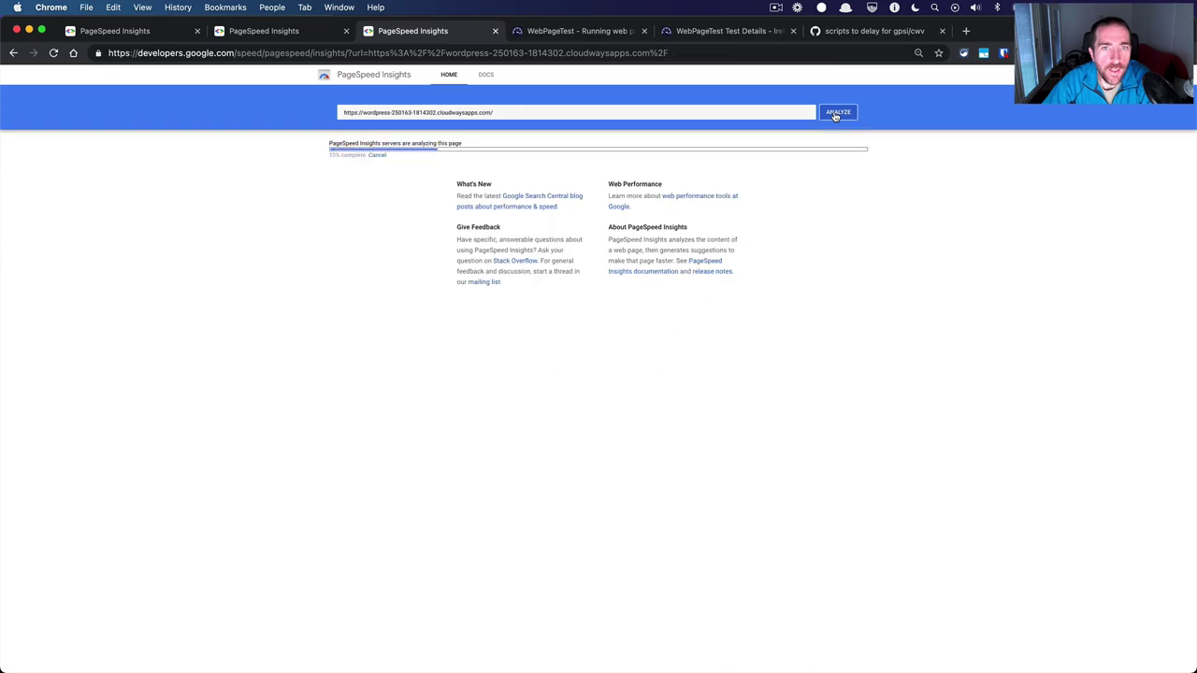
Examine the new WebPageTest results and waterfall view, along with the new mobile score in PageSpeed Insights.
click(564, 33)
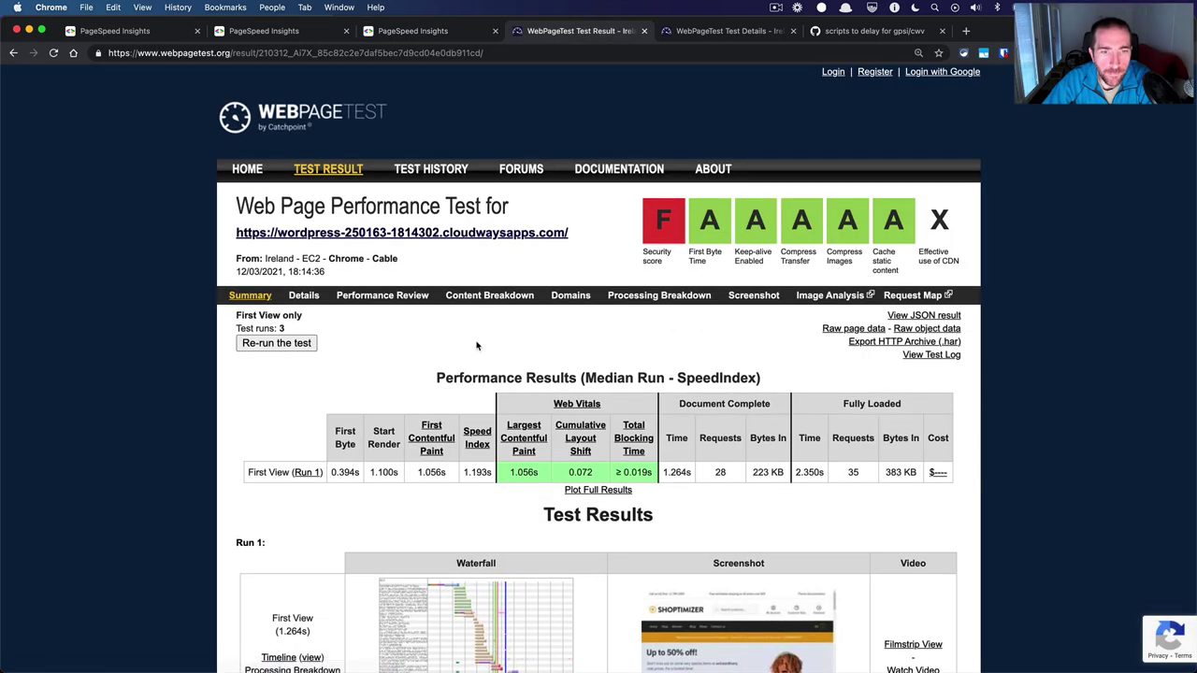
scroll(481, 342, down, 3)
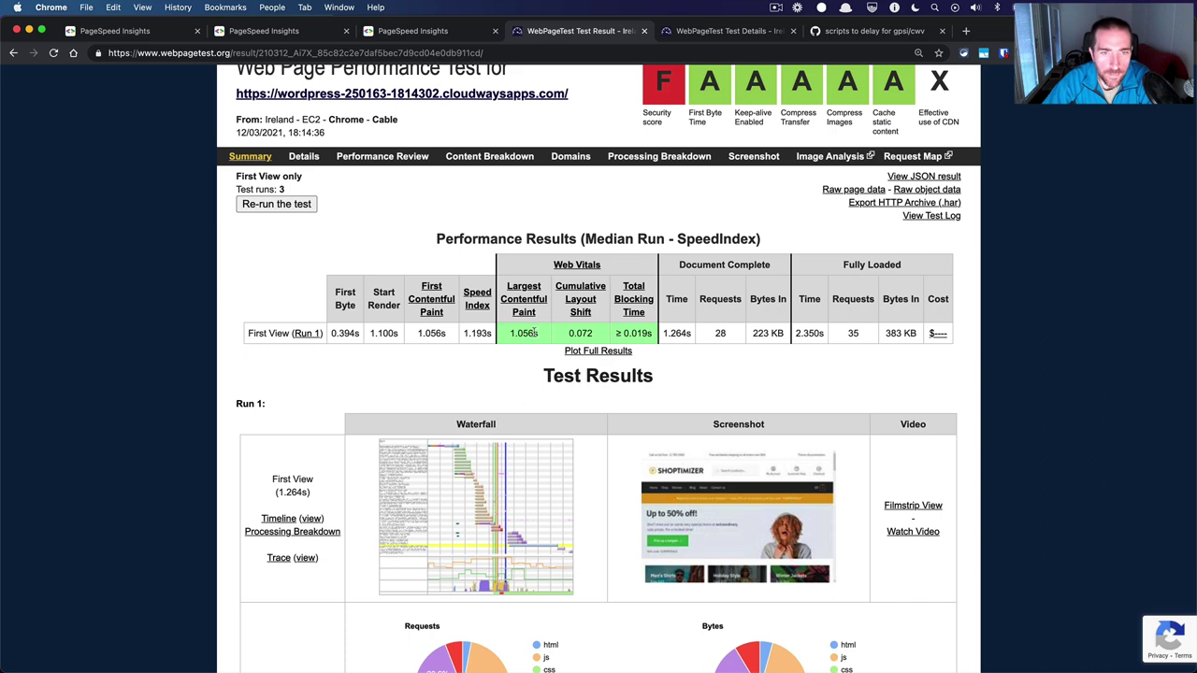
click(436, 502)
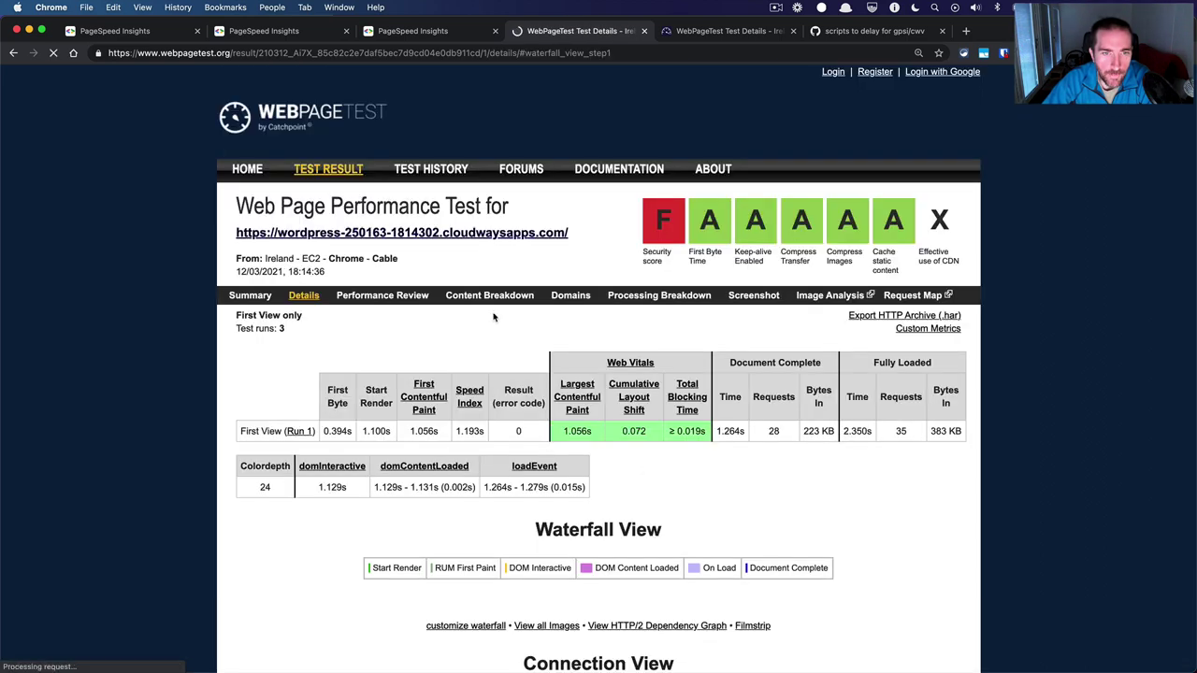
scroll(449, 459, down, 5)
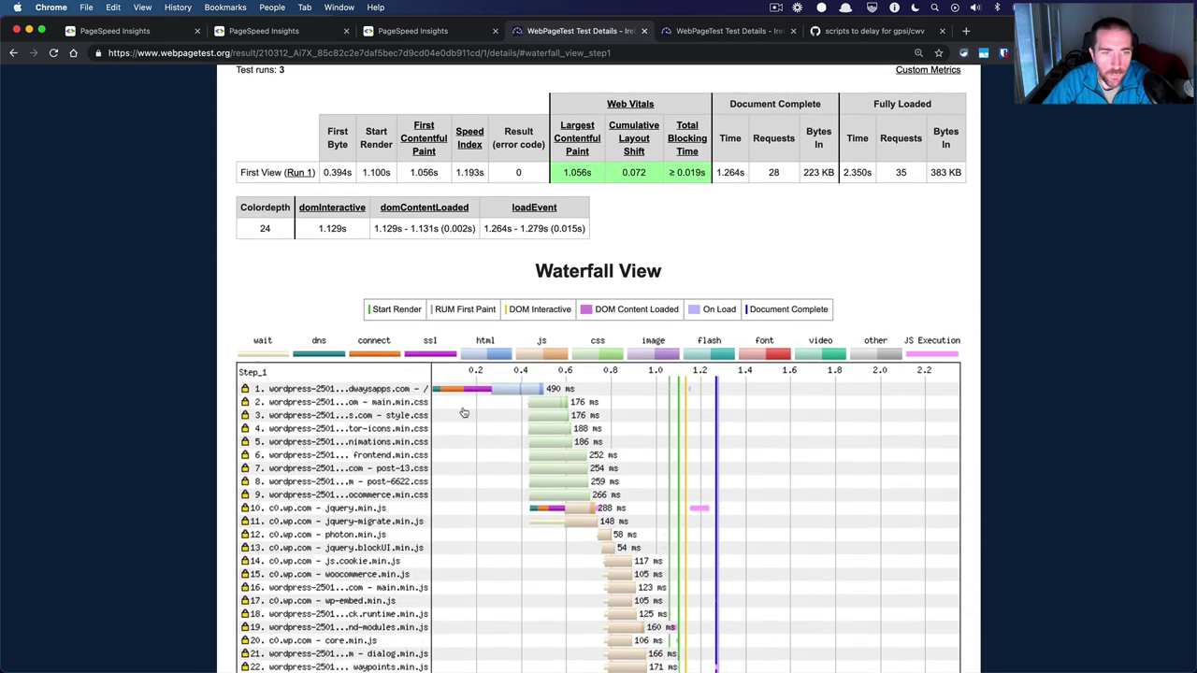
scroll(402, 510, down, 3)
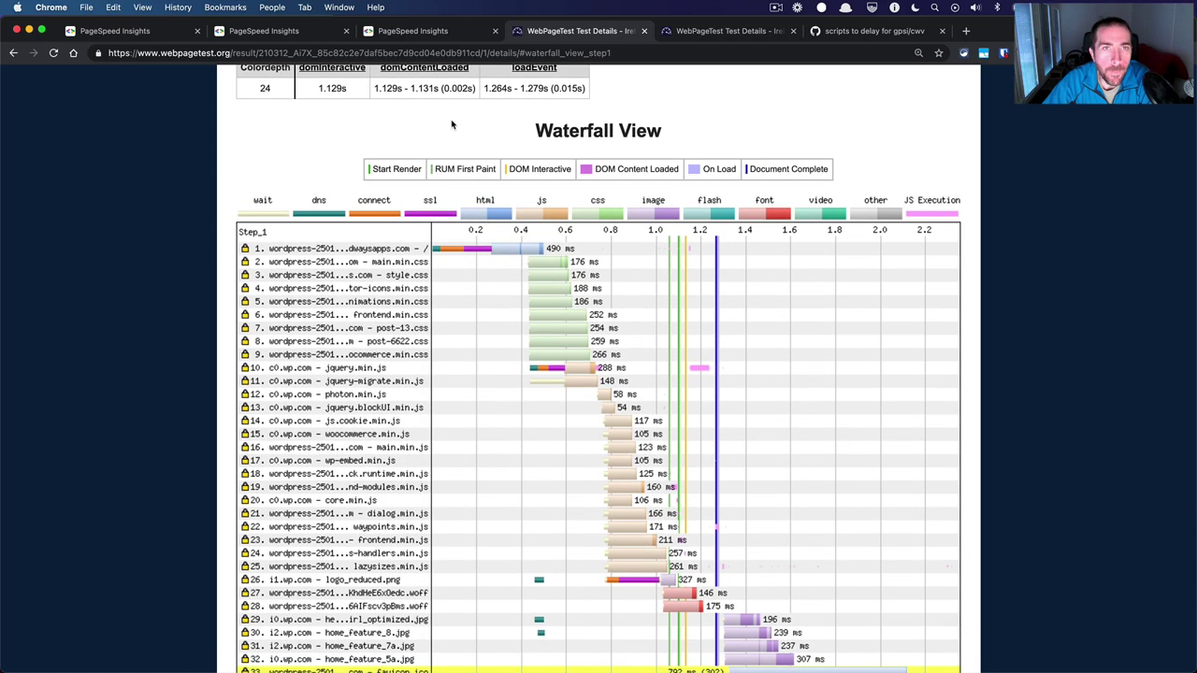
click(438, 37)
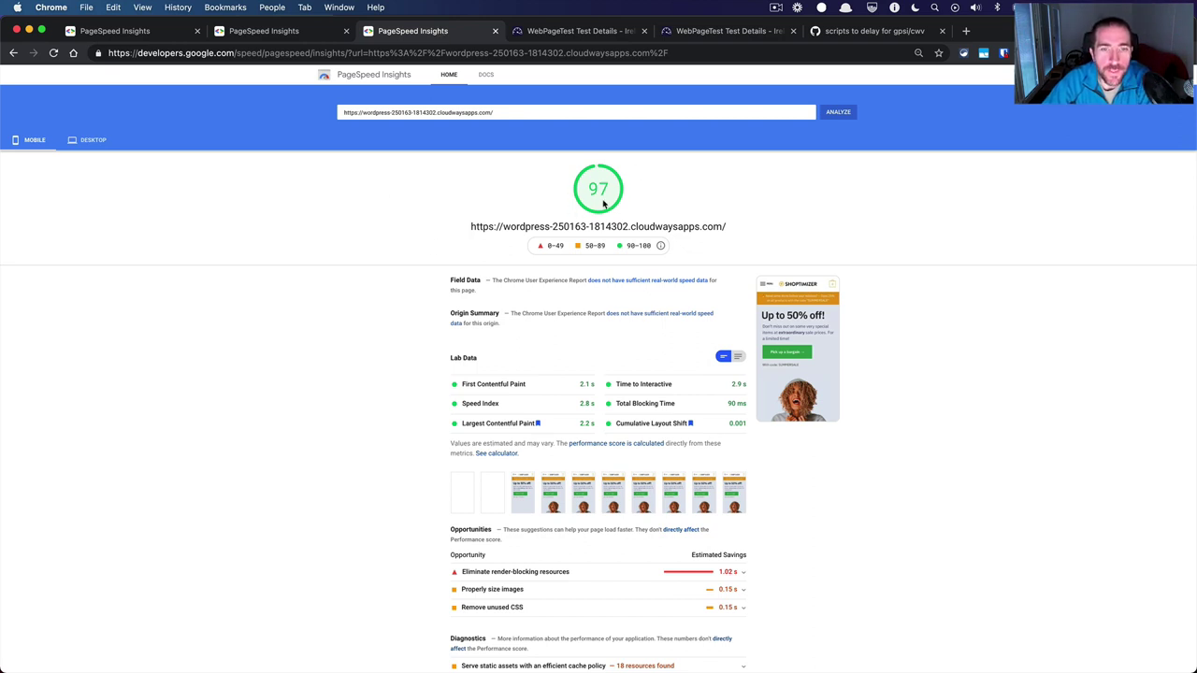
Review the mobile lab data metrics and opportunities for the store in the PageSpeed Insights report.
scroll(603, 204, down, 2)
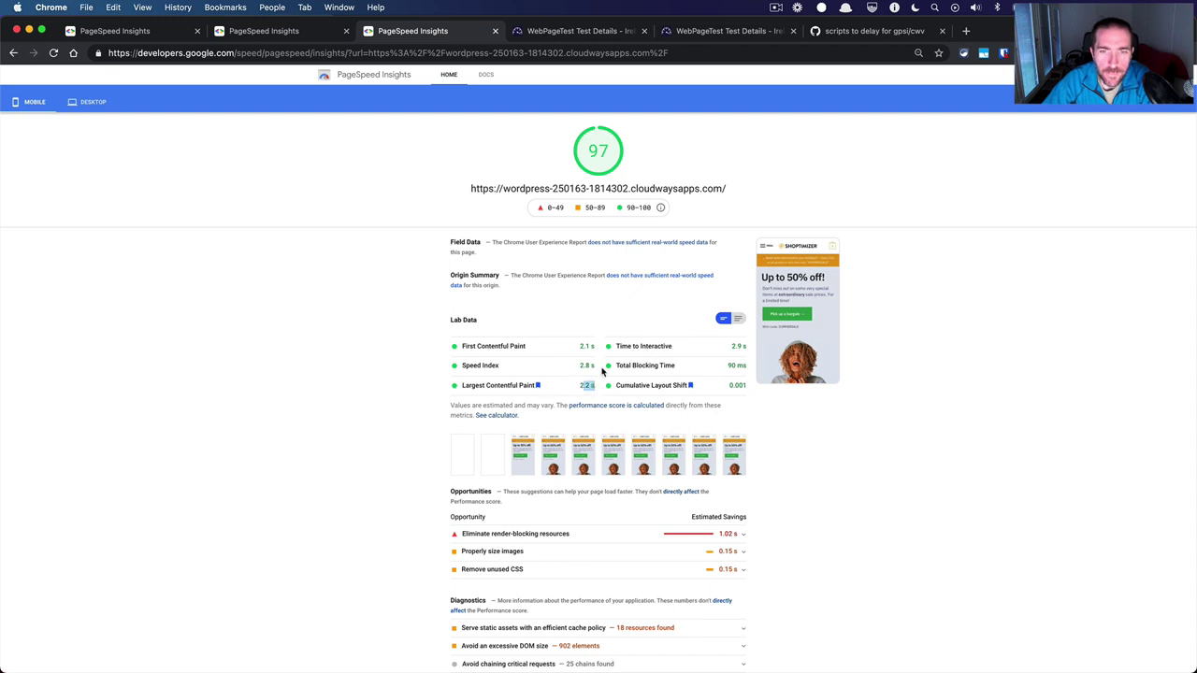
scroll(603, 371, up, 1)
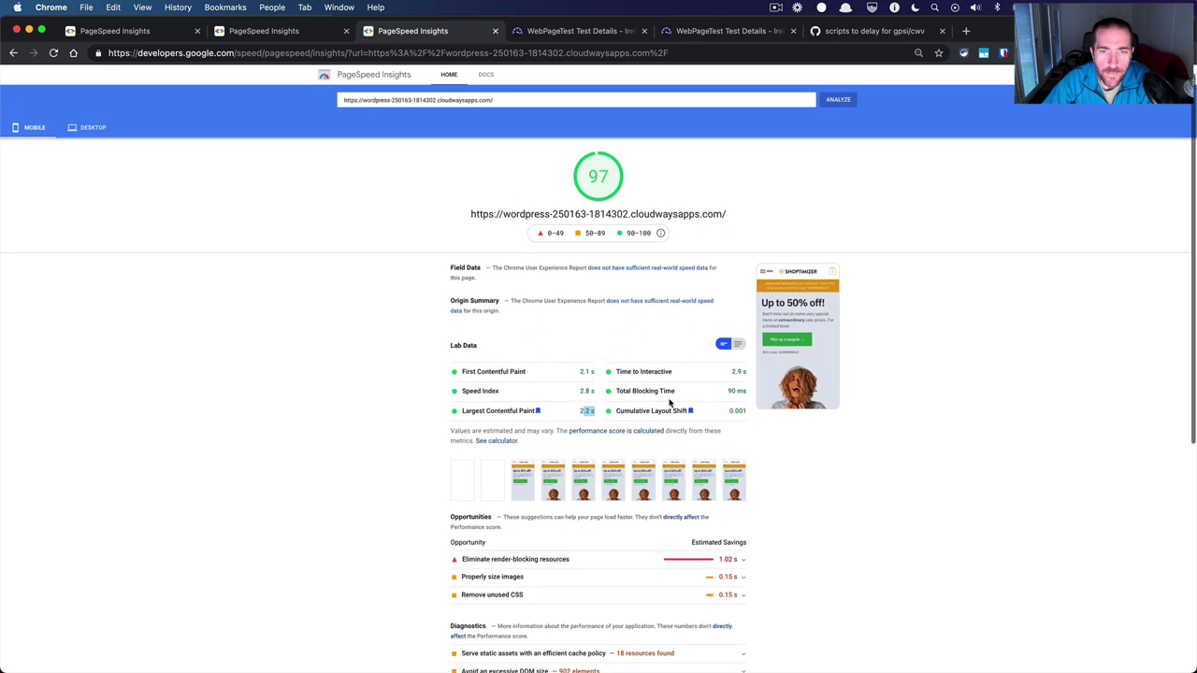
drag(746, 394, 749, 400)
click(734, 399)
scroll(659, 385, up, 1)
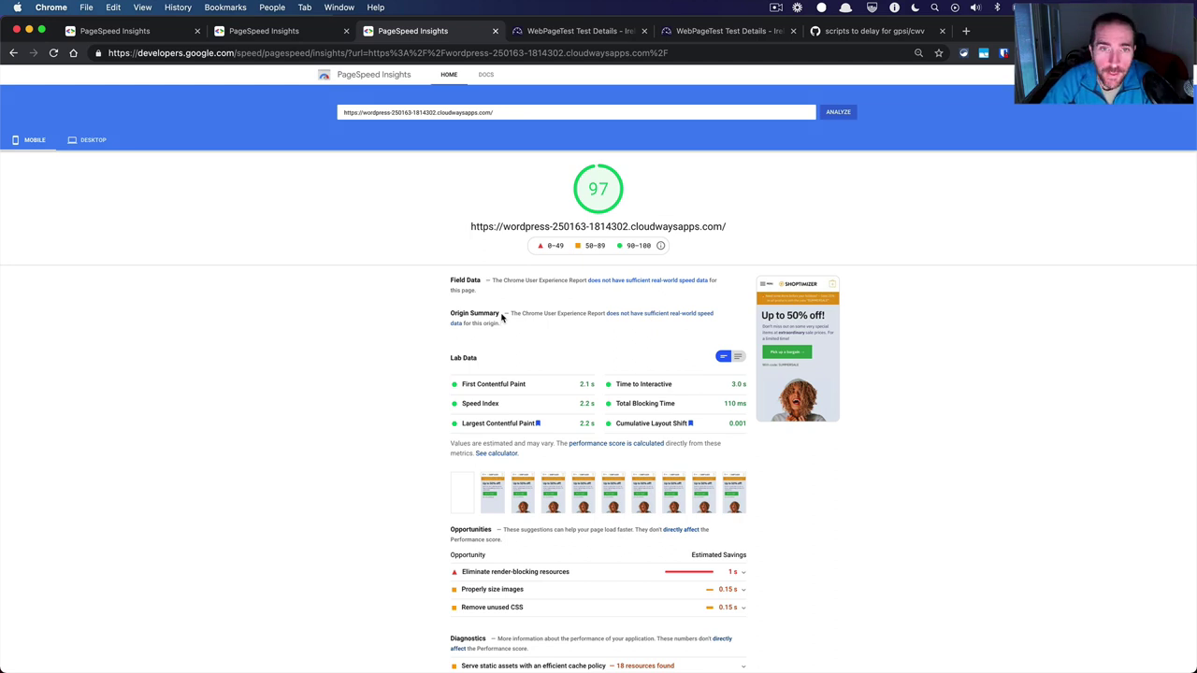
Switch to the storefront home page and look through the promotional banners and the Our latest items products.
key(ctrl+Left)
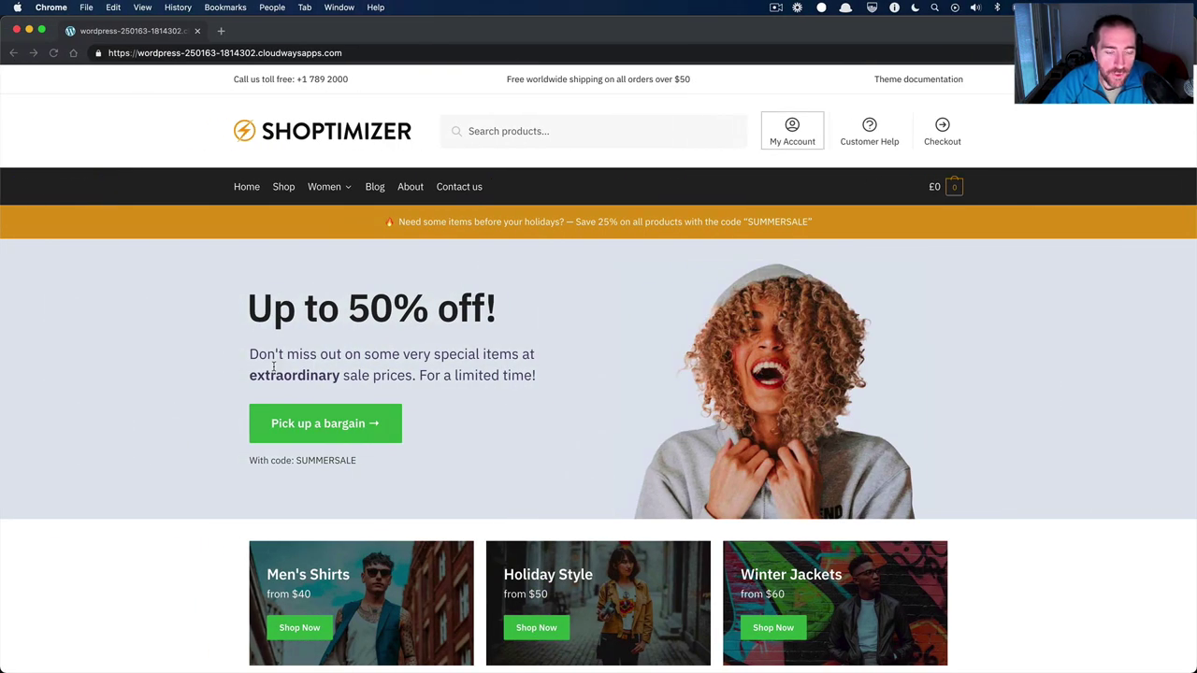
scroll(216, 537, down, 1)
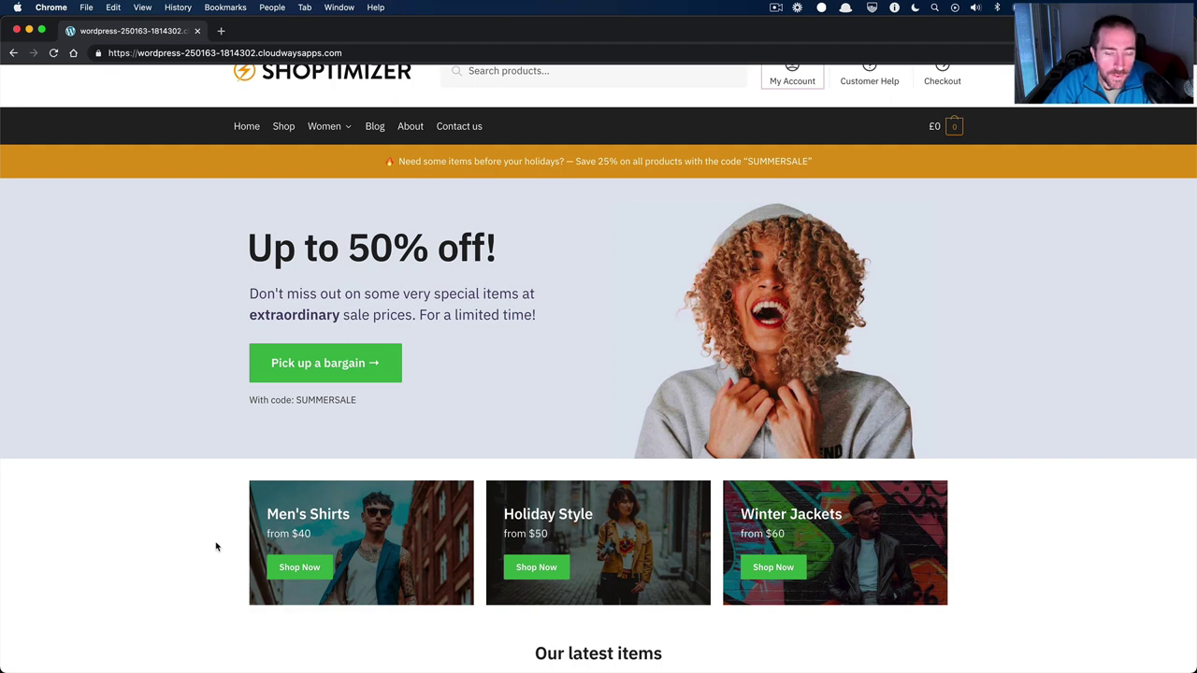
scroll(216, 547, down, 2)
scroll(216, 548, down, 4)
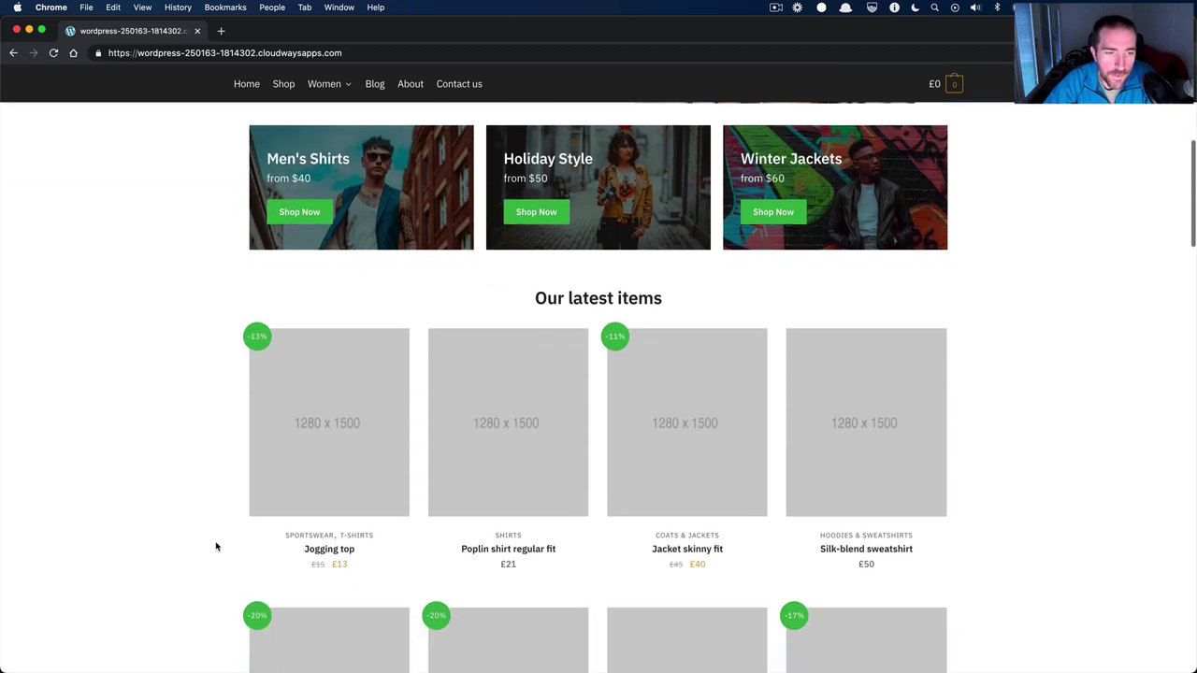
mouse_move(283, 458)
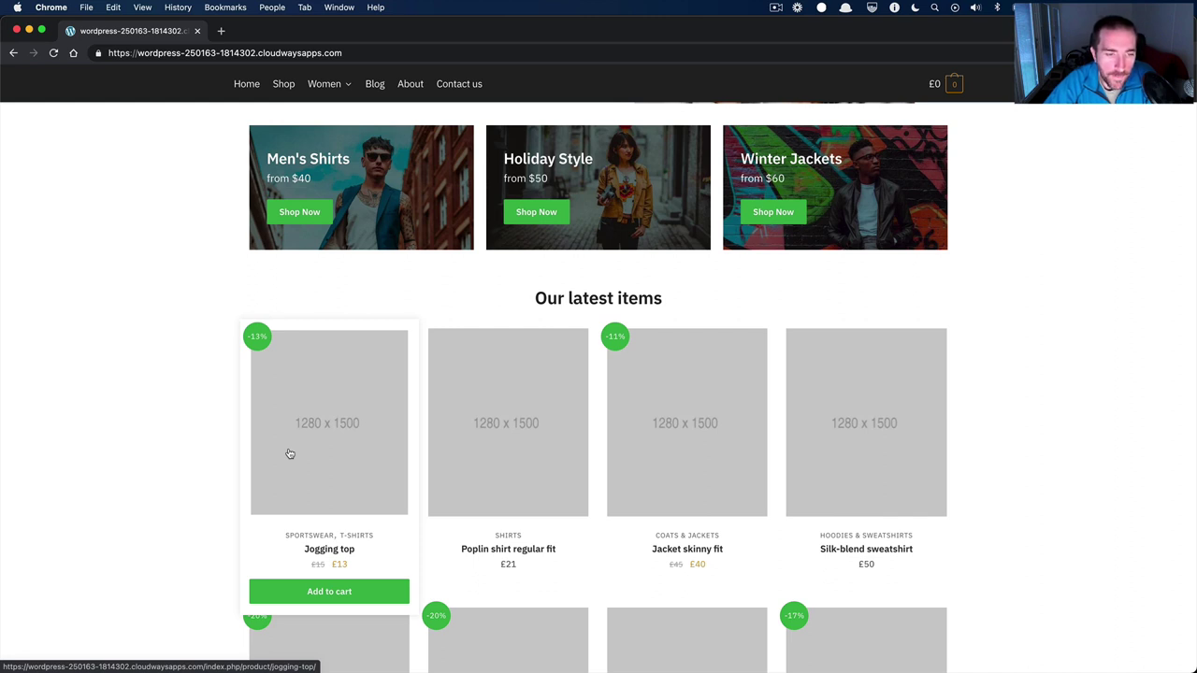
In PageSpeed Insights, expand and examine the Eliminate render-blocking resources and Serve static assets with an efficient cache policy audits.
key(super+grave)
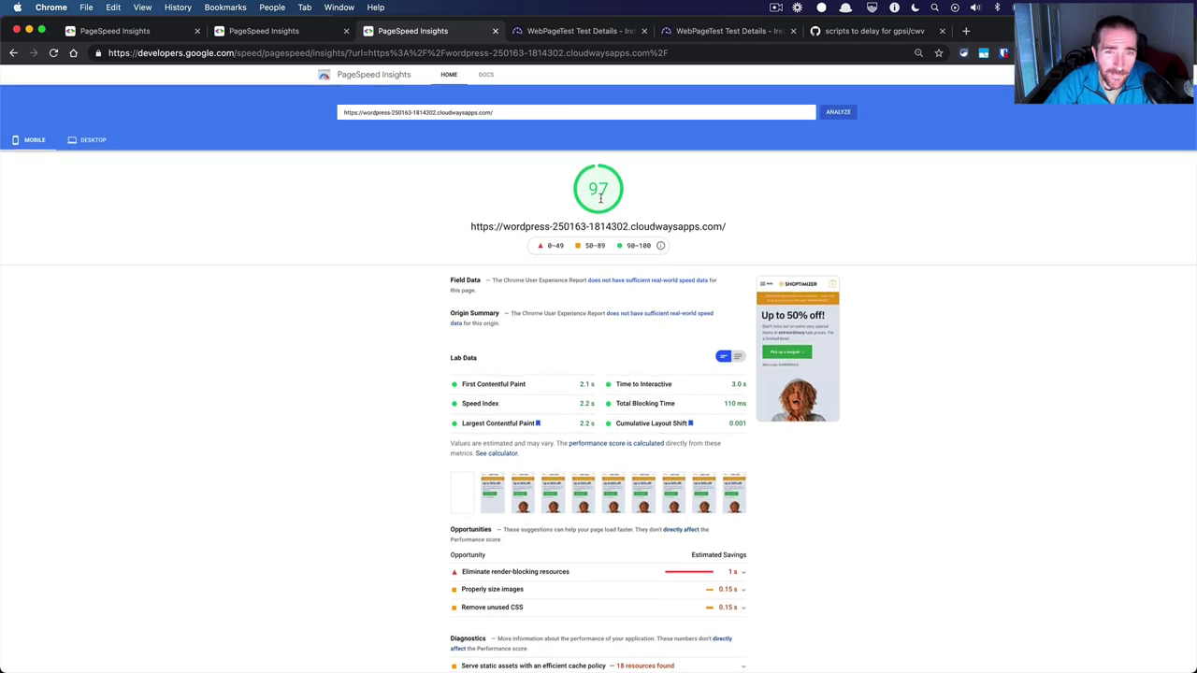
scroll(363, 444, down, 5)
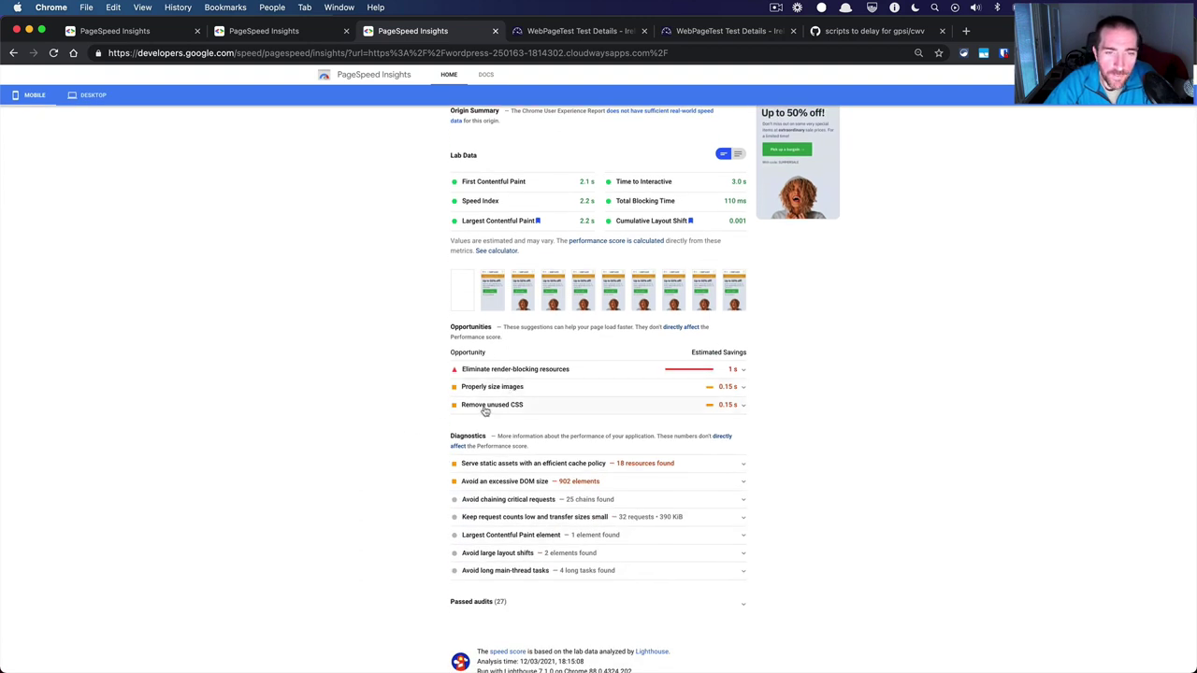
click(497, 374)
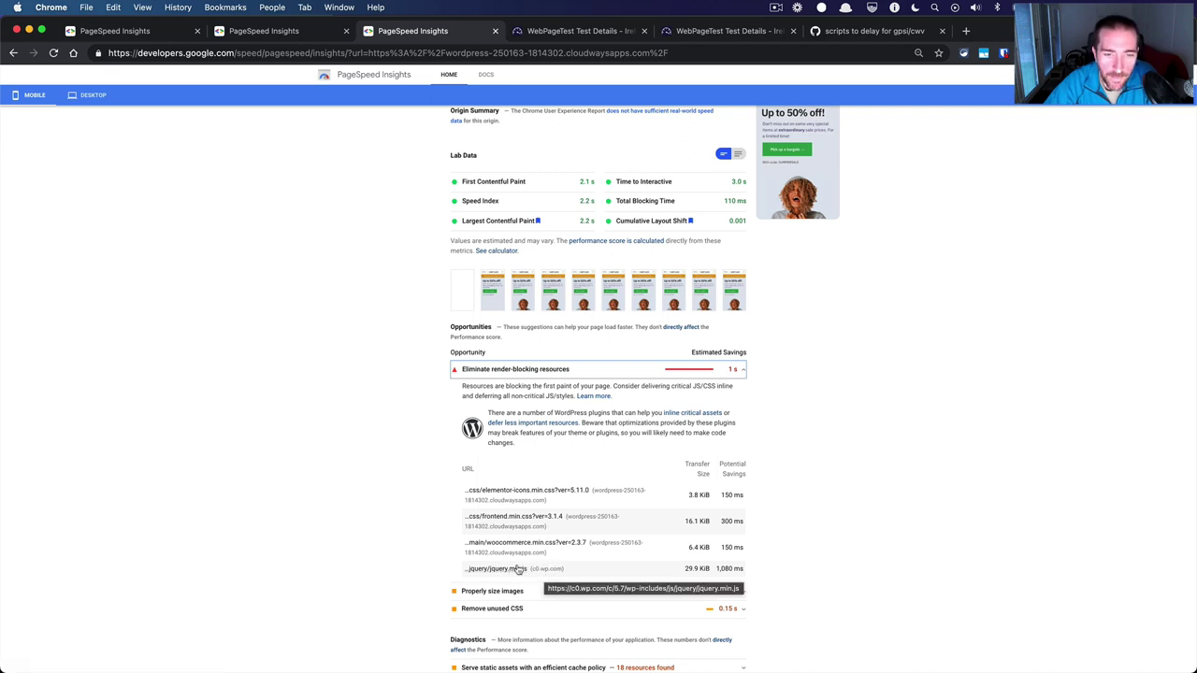
scroll(353, 554, down, 1)
scroll(353, 554, down, 3)
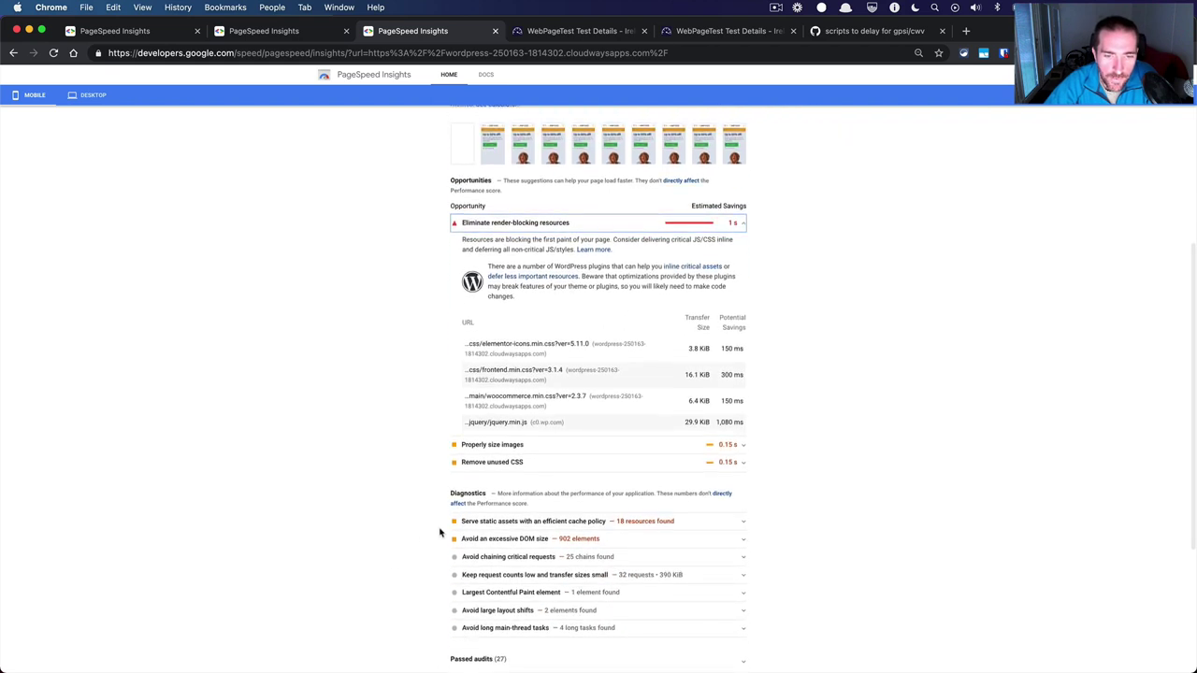
click(462, 525)
scroll(365, 546, down, 2)
scroll(365, 545, down, 3)
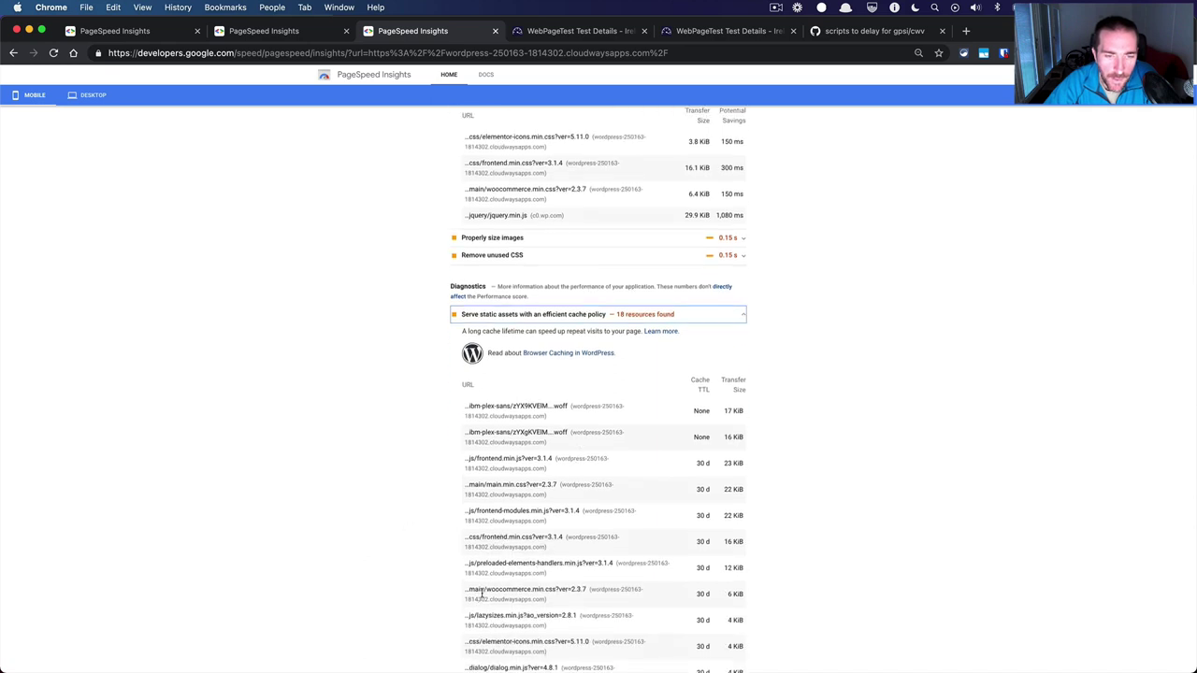
scroll(368, 527, down, 1)
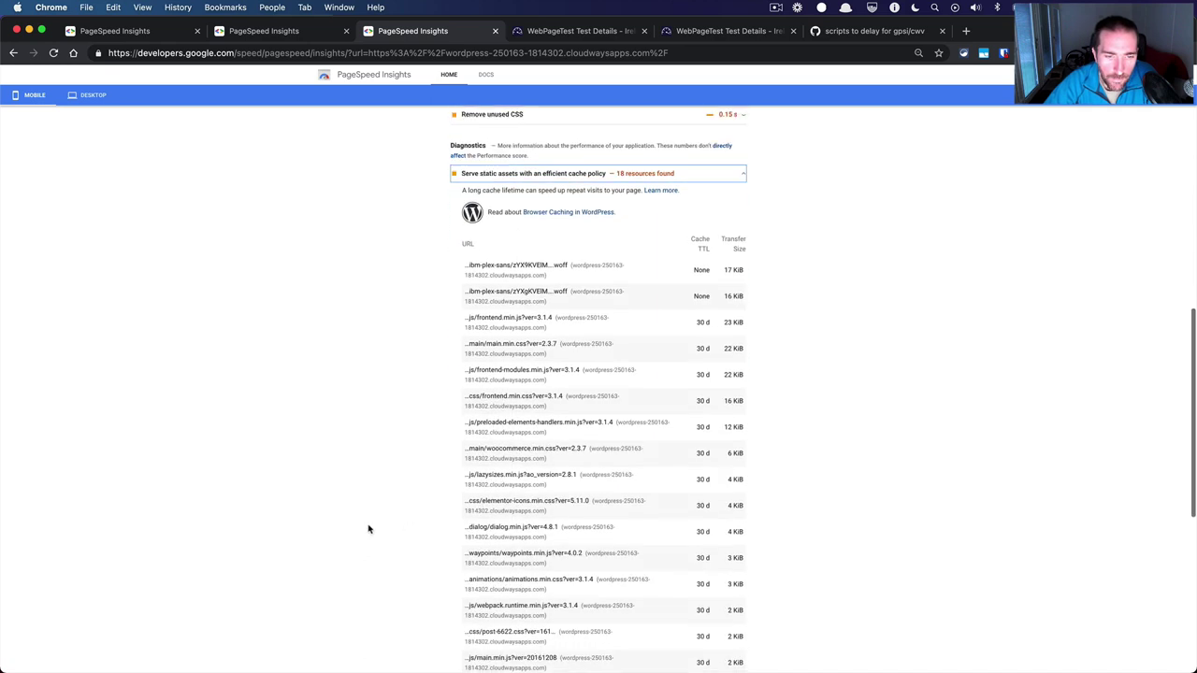
scroll(475, 543, up, 15)
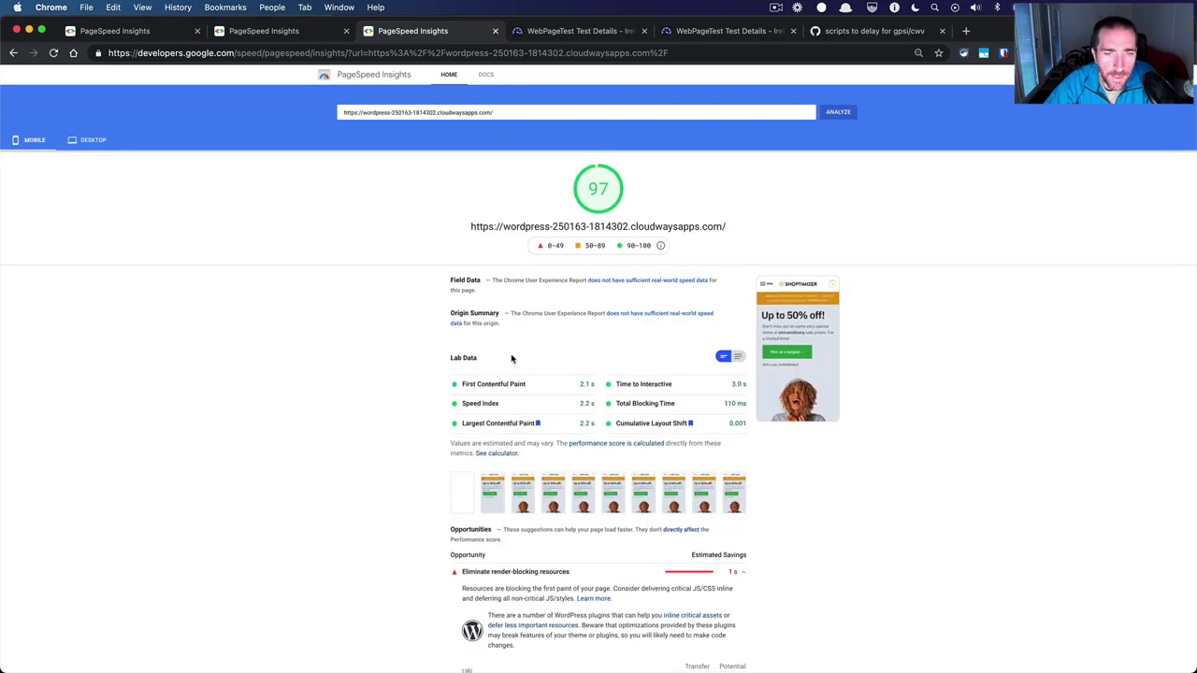
Check the desktop results of the PageSpeed Insights report, and return to the mobile results.
key(super+grave)
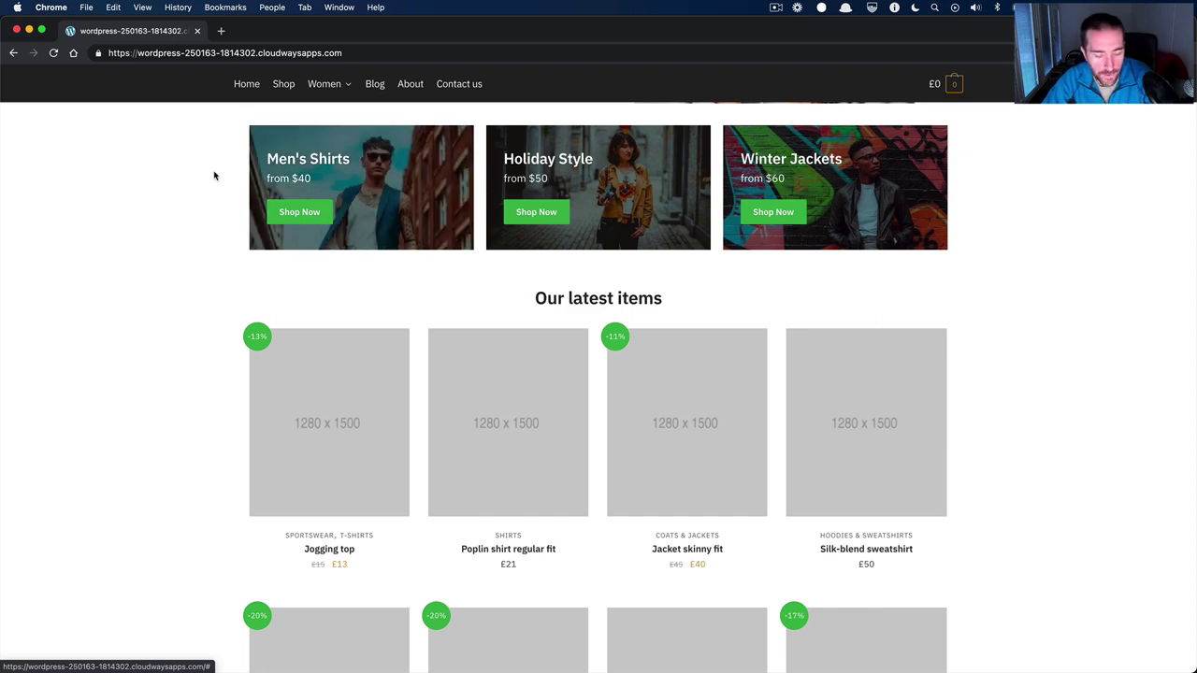
key(super+grave)
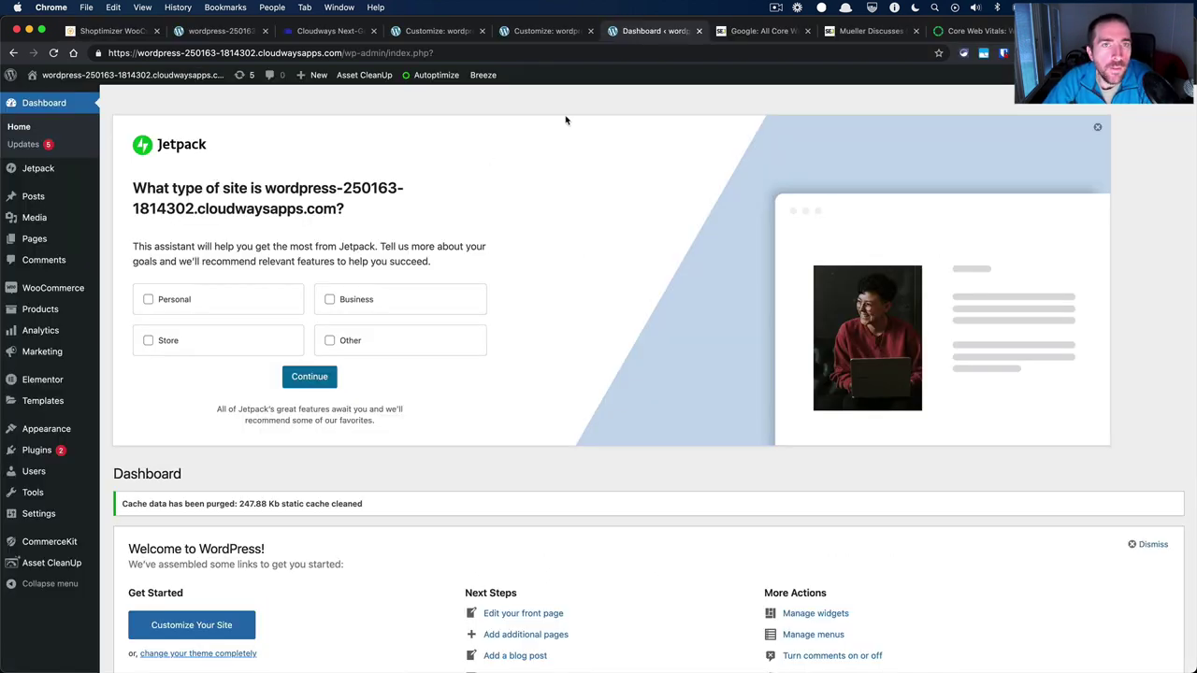
key(super+grave)
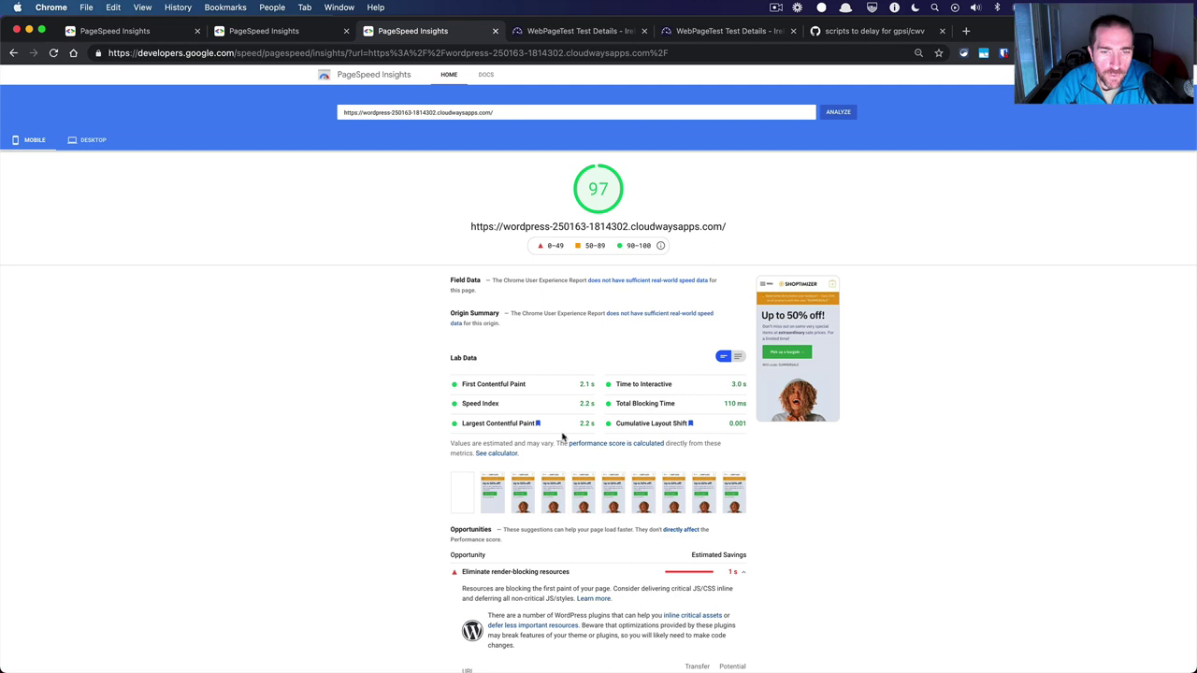
click(75, 145)
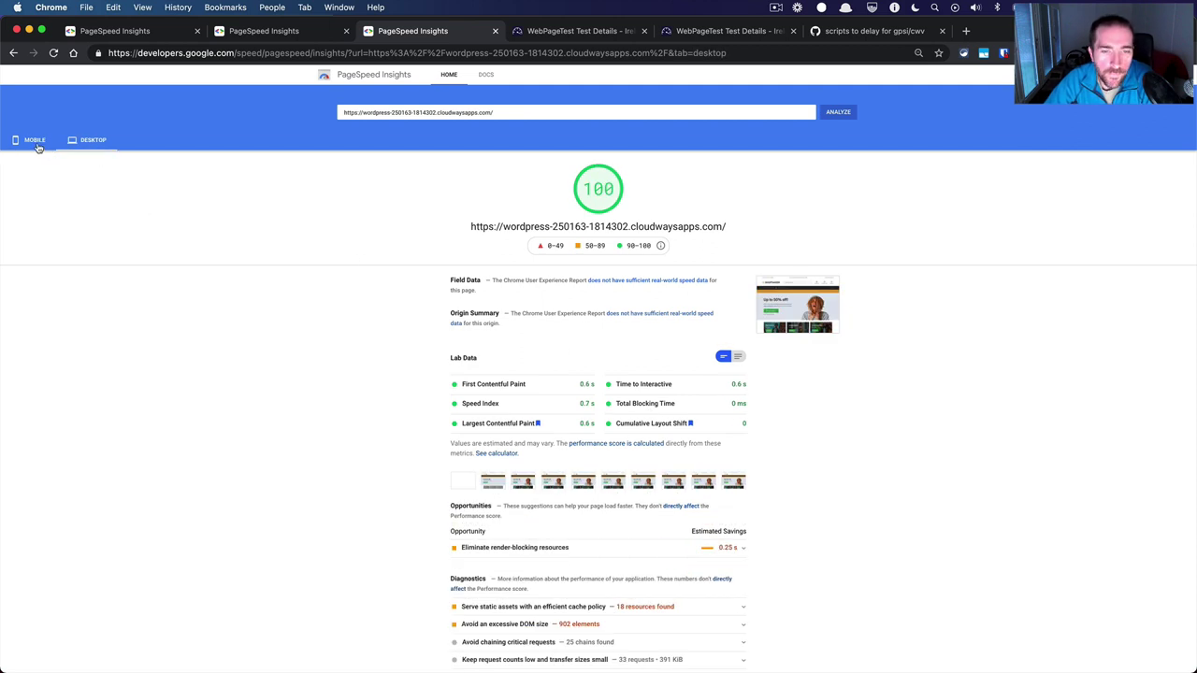
click(38, 145)
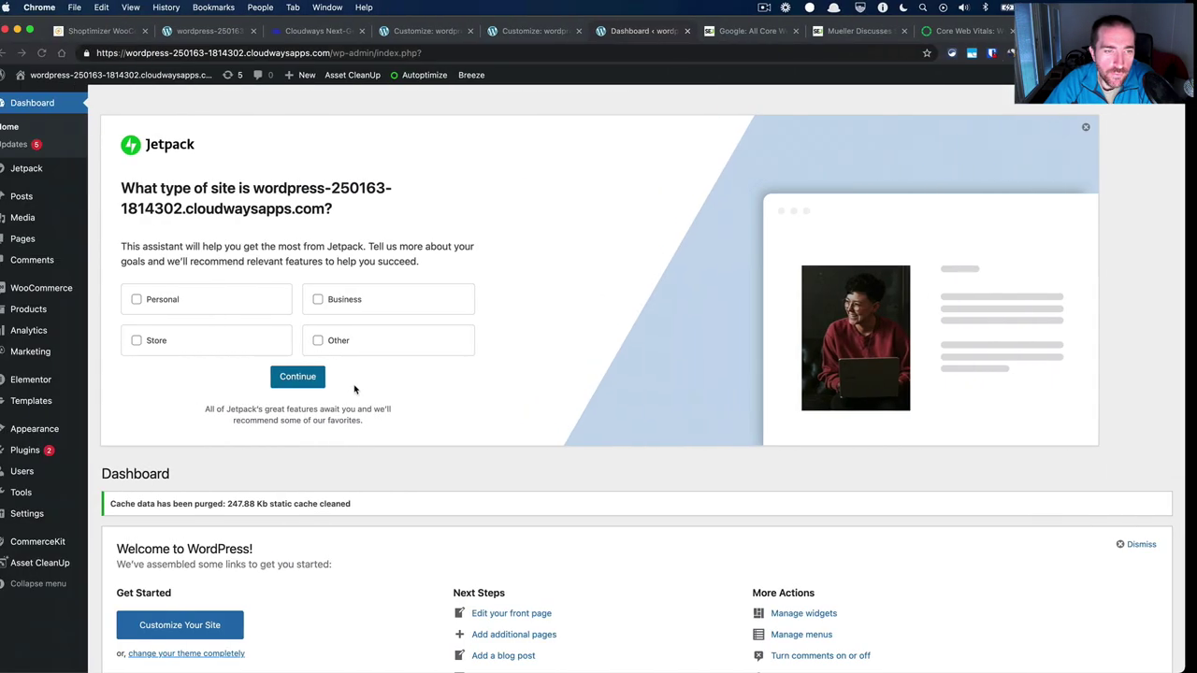
Enable Optimize CSS Code and Optimize HTML Code in the Autoptimize settings of the WordPress dashboard.
mouse_move(72, 291)
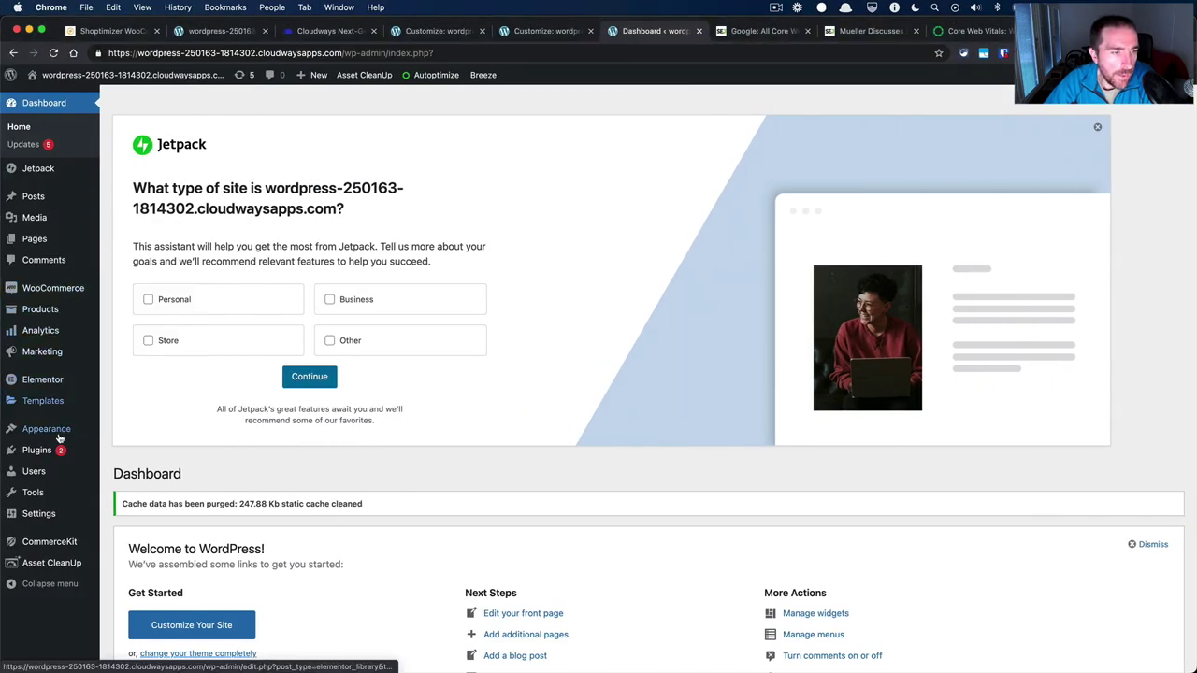
mouse_move(59, 439)
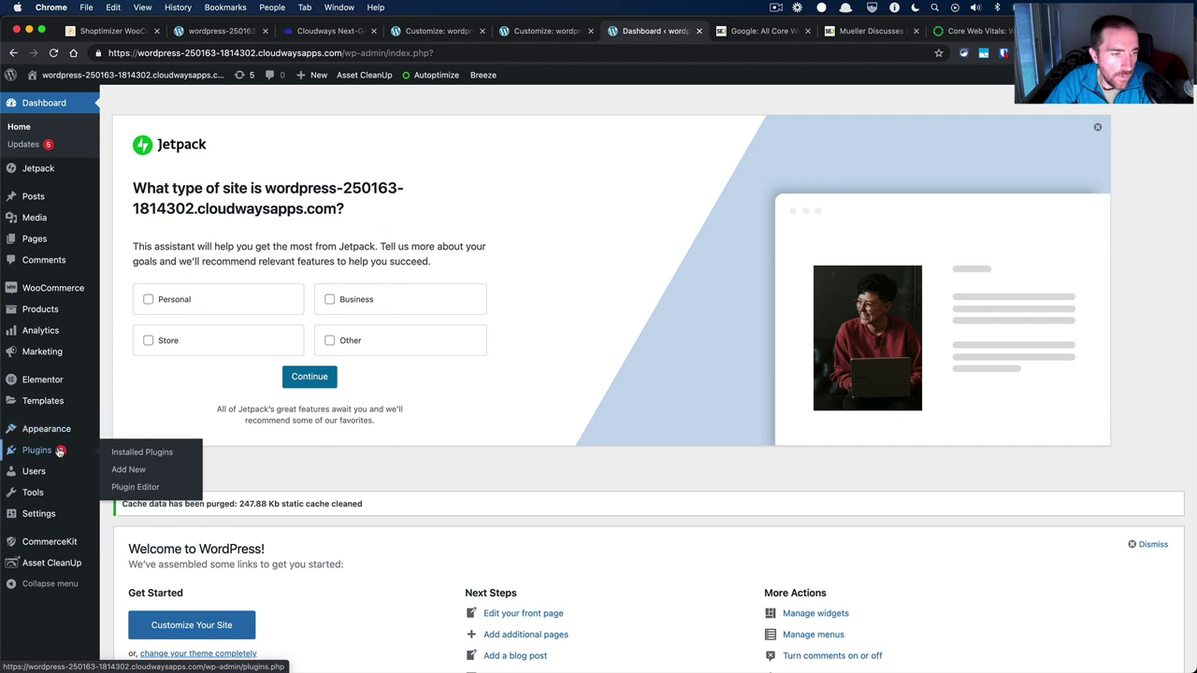
mouse_move(62, 513)
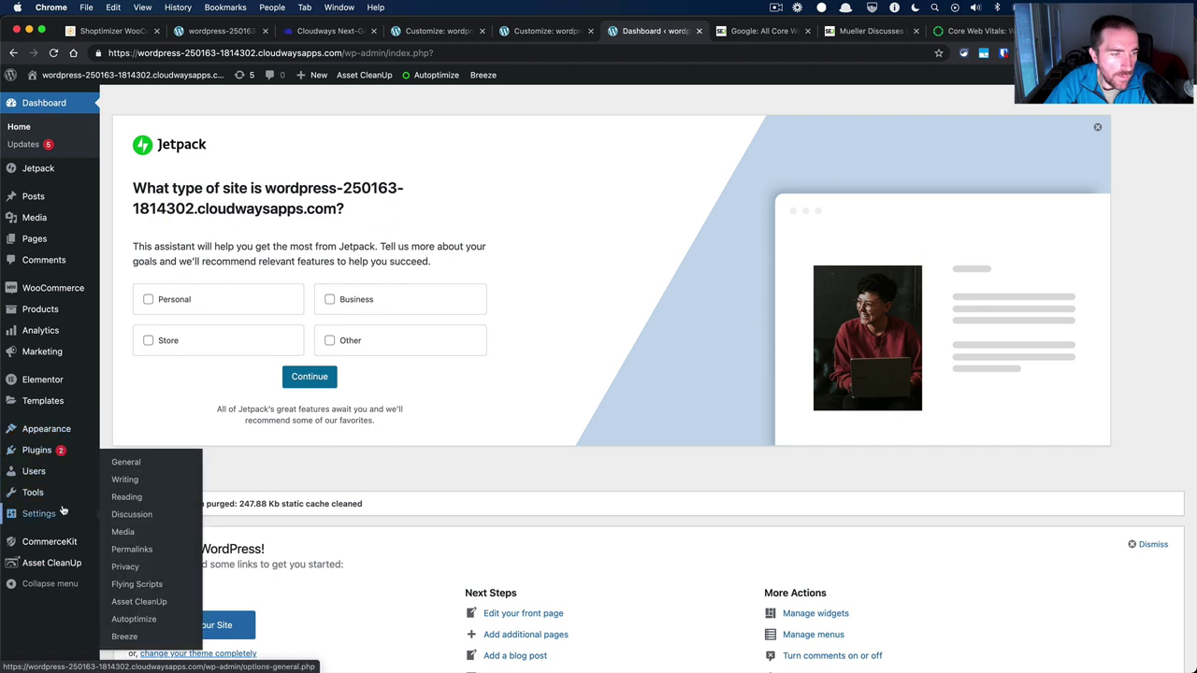
click(126, 620)
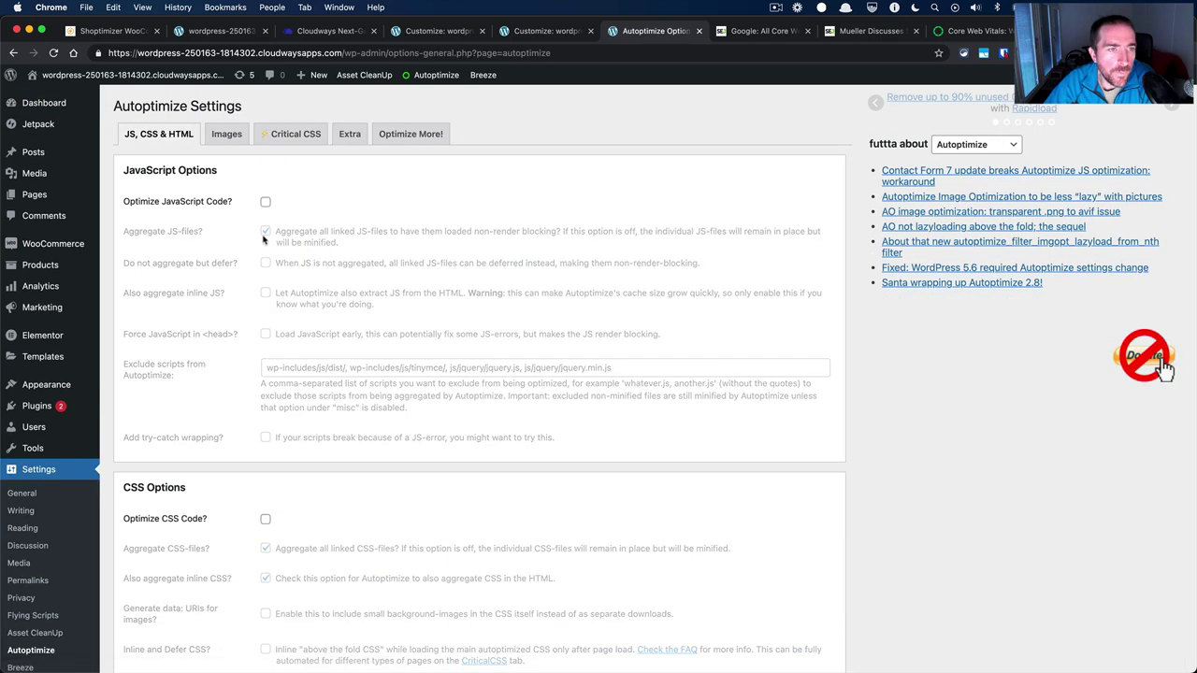
scroll(236, 404, down, 4)
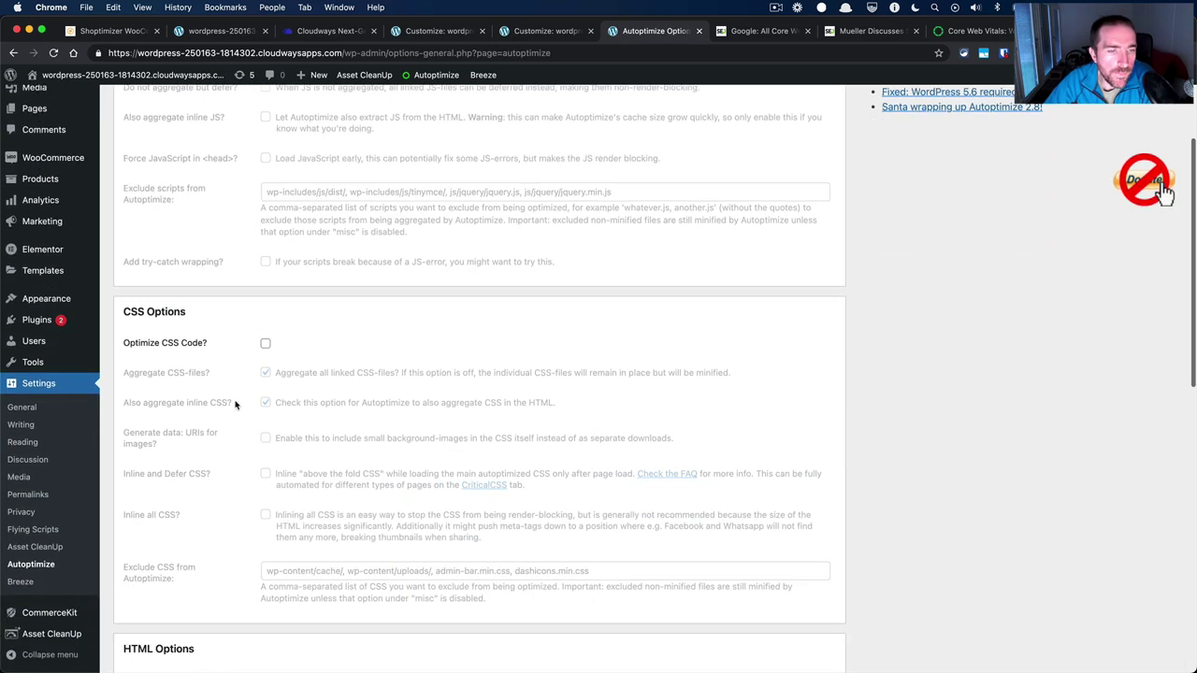
click(265, 343)
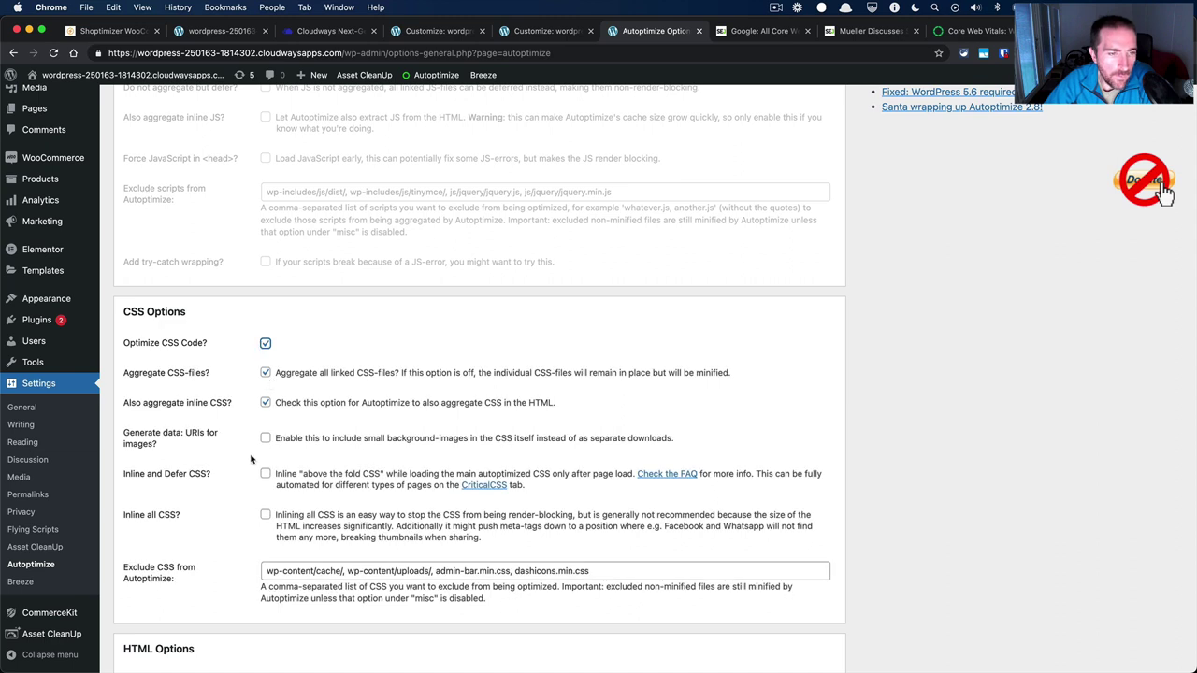
scroll(251, 459, down, 2)
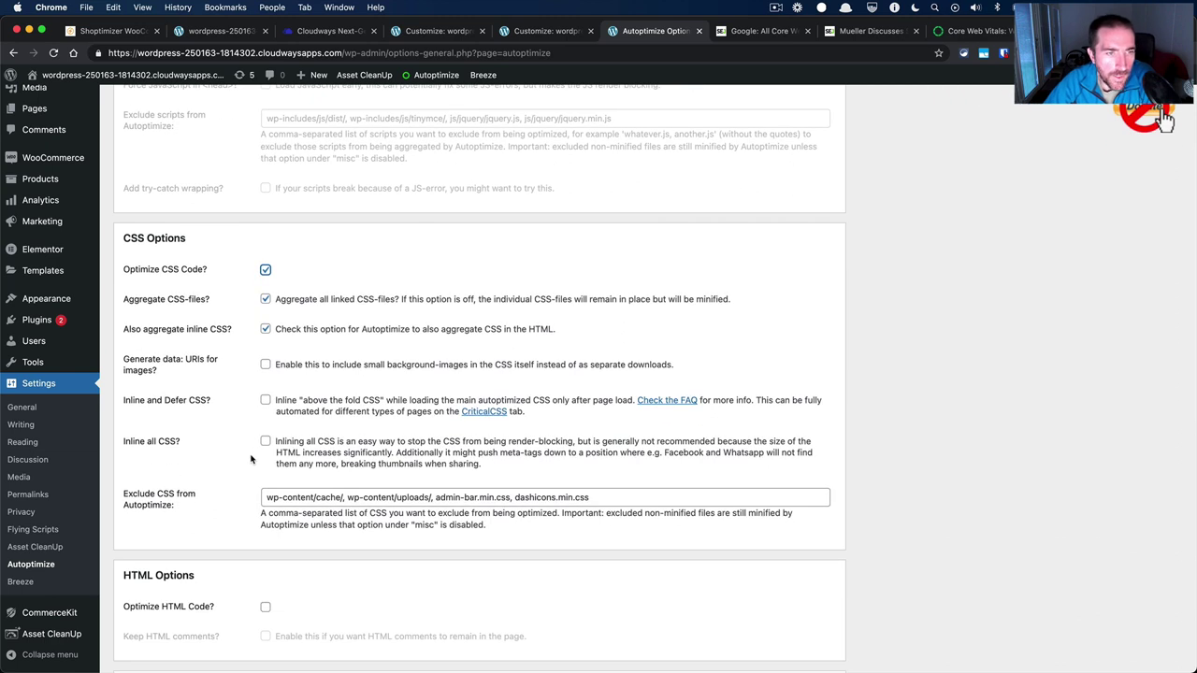
scroll(251, 458, down, 2)
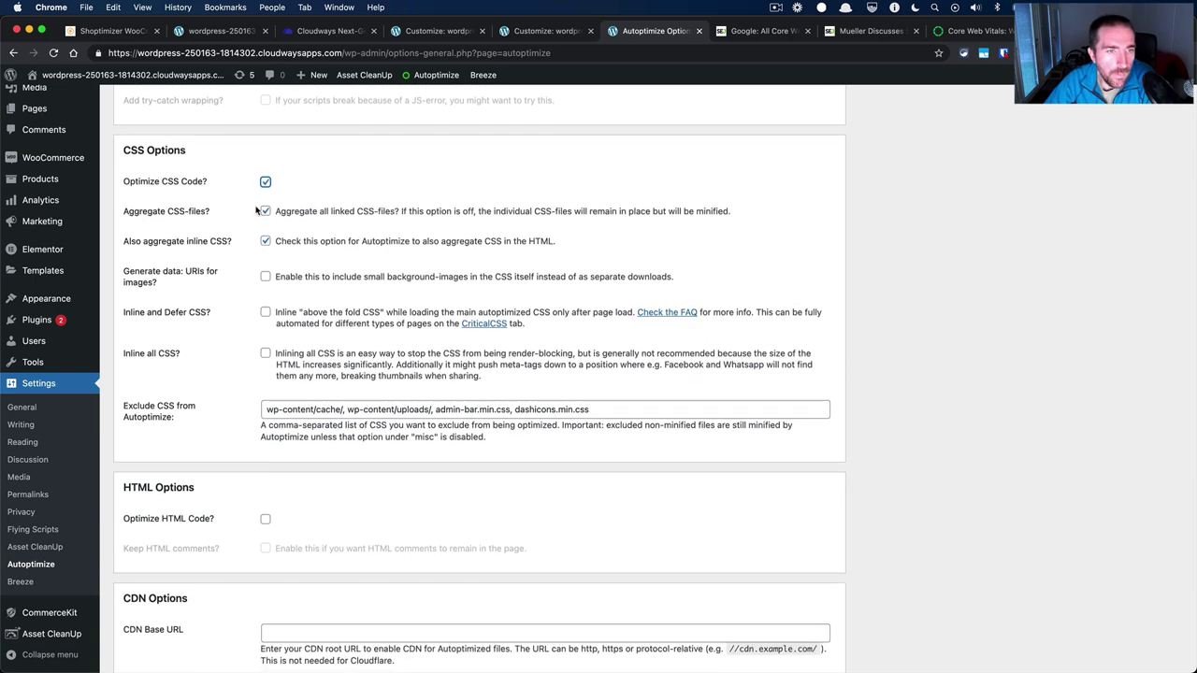
scroll(238, 412, down, 8)
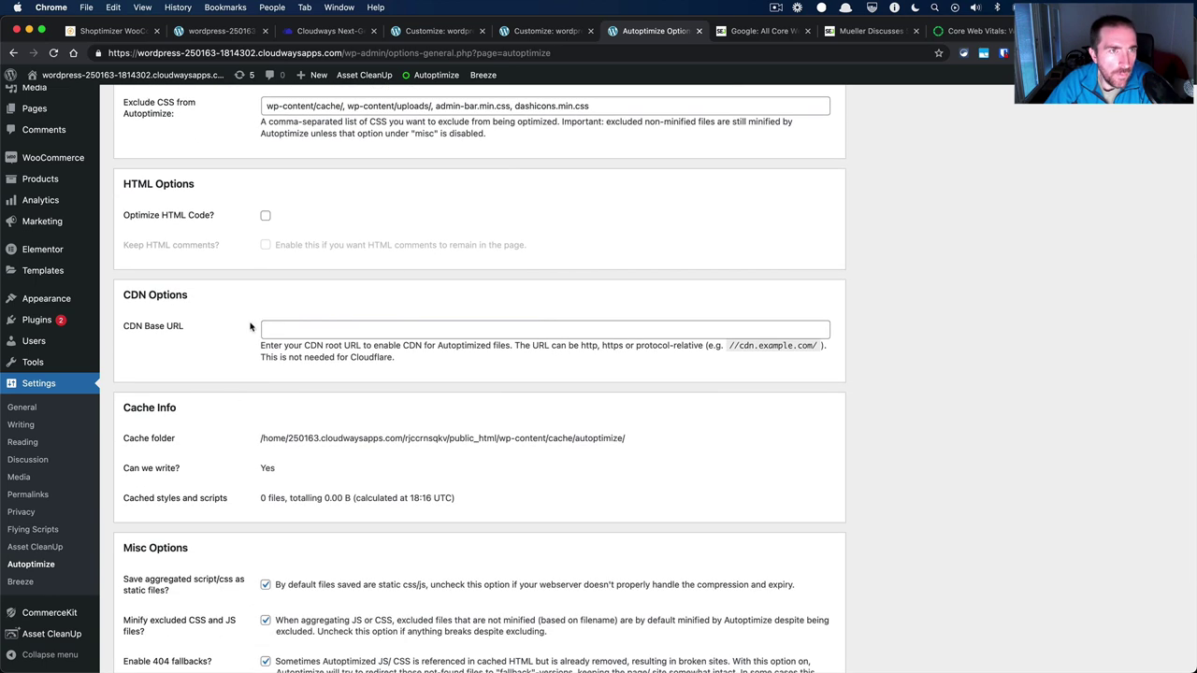
scroll(254, 300, up, 1)
click(266, 232)
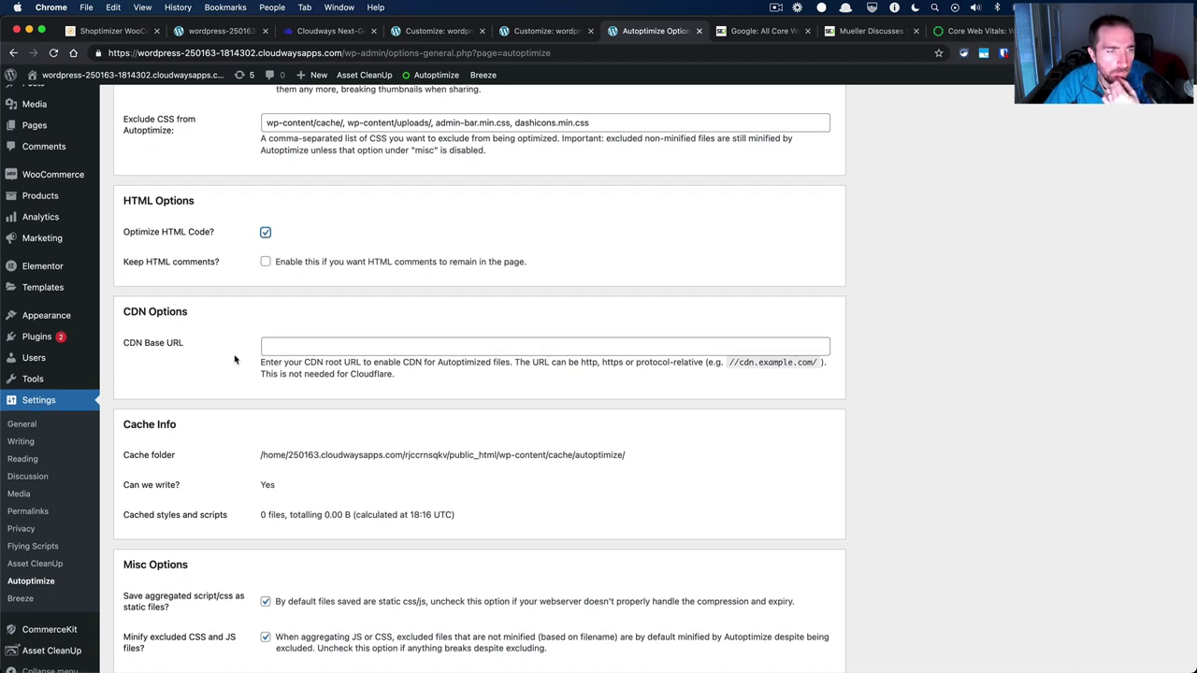
Save the Autoptimize changes while emptying its cache, and purge the Breeze cache.
scroll(235, 360, down, 5)
click(265, 473)
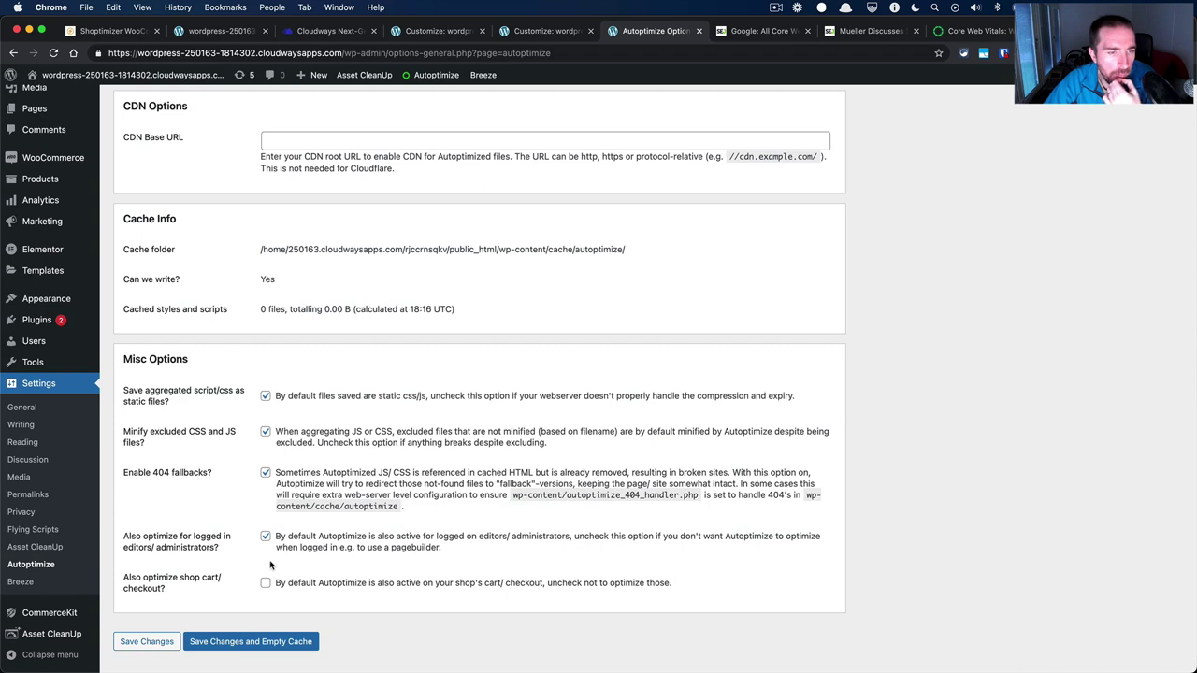
click(238, 647)
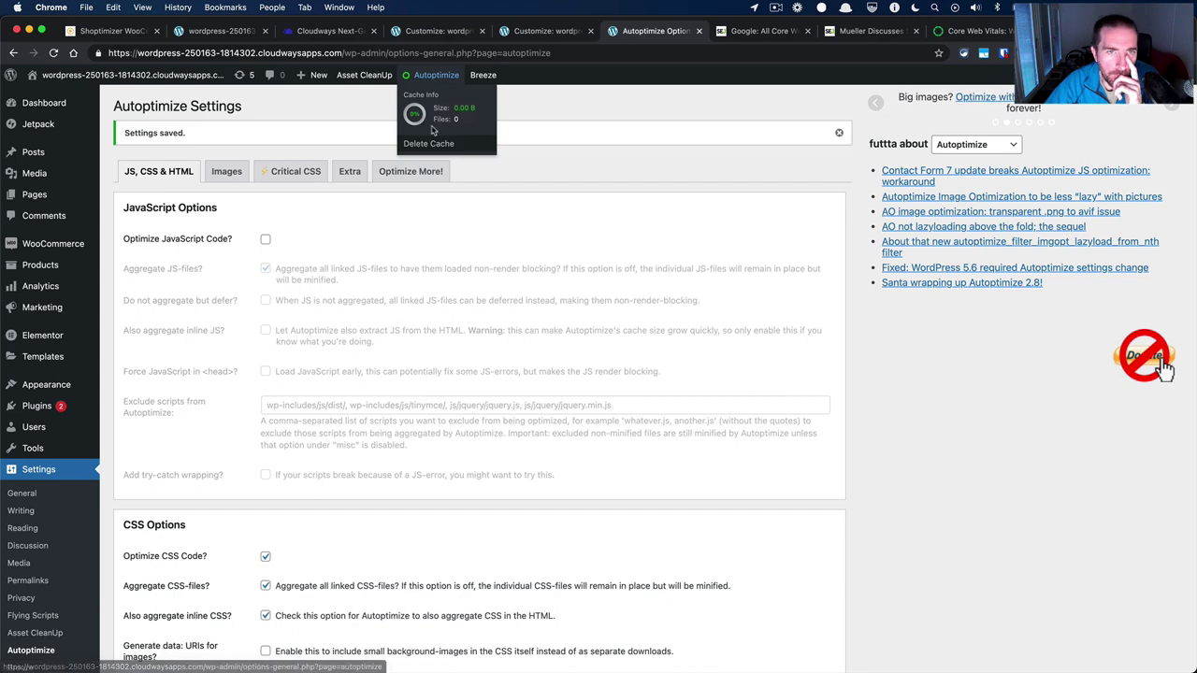
mouse_move(482, 76)
click(484, 97)
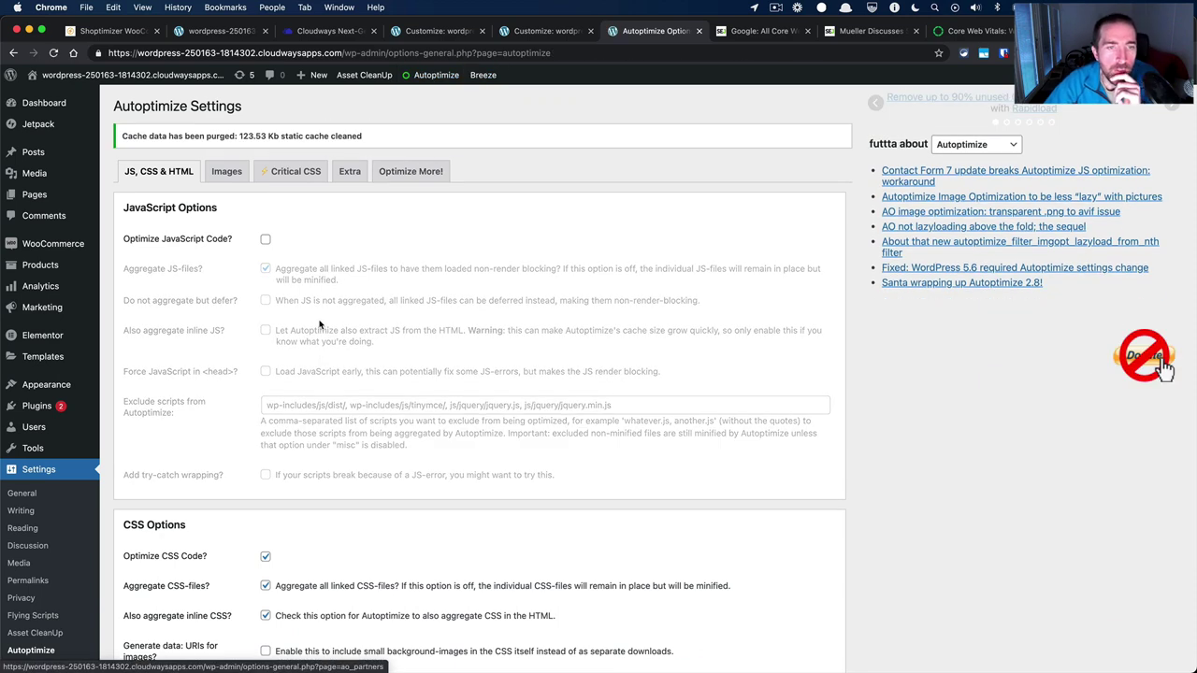
Analyze the store again in PageSpeed Insights and check the details of the Reduce initial server response time opportunity.
key(ctrl+Right)
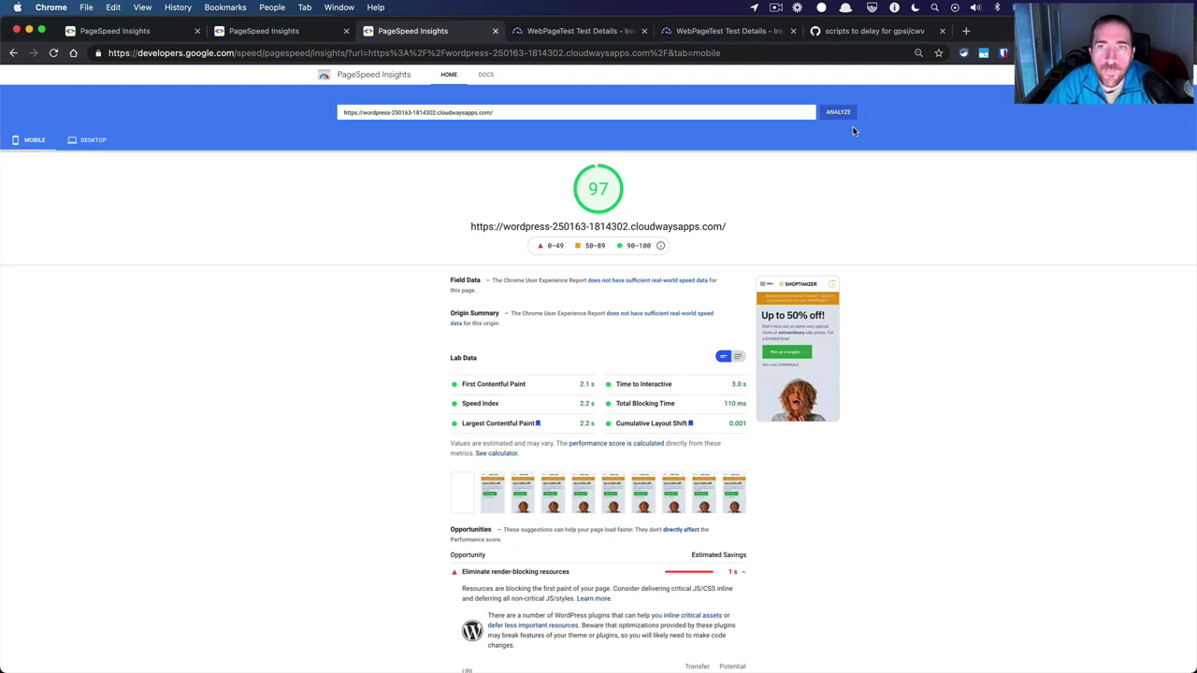
click(839, 114)
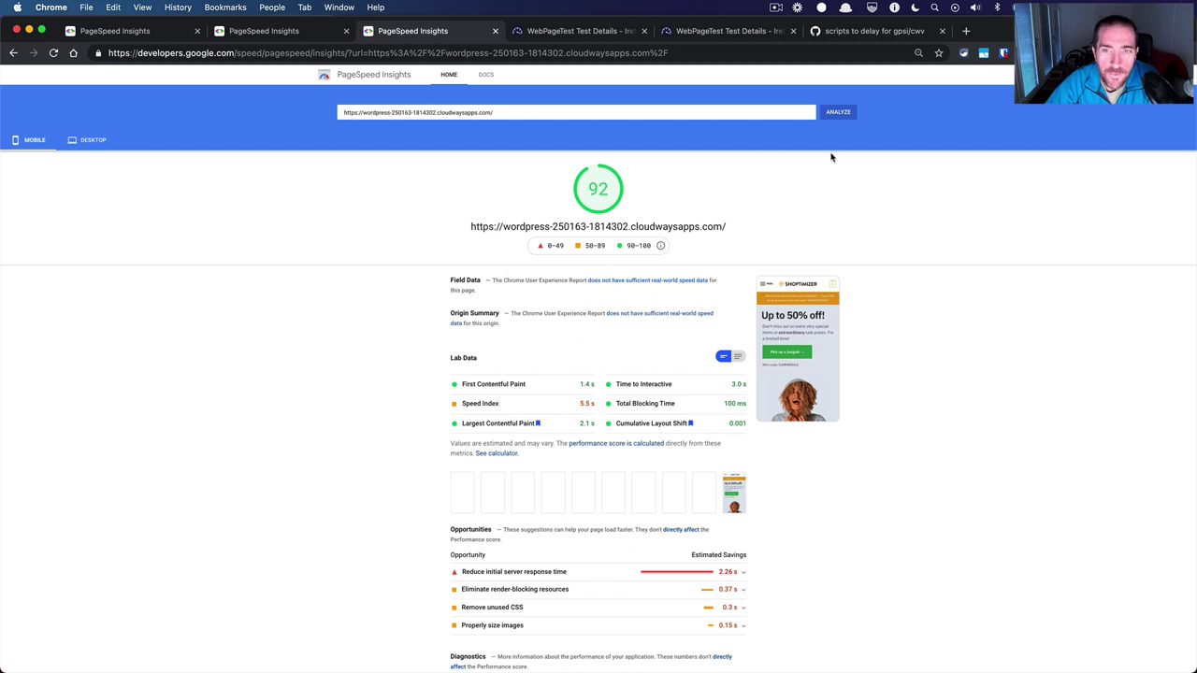
click(503, 575)
click(502, 575)
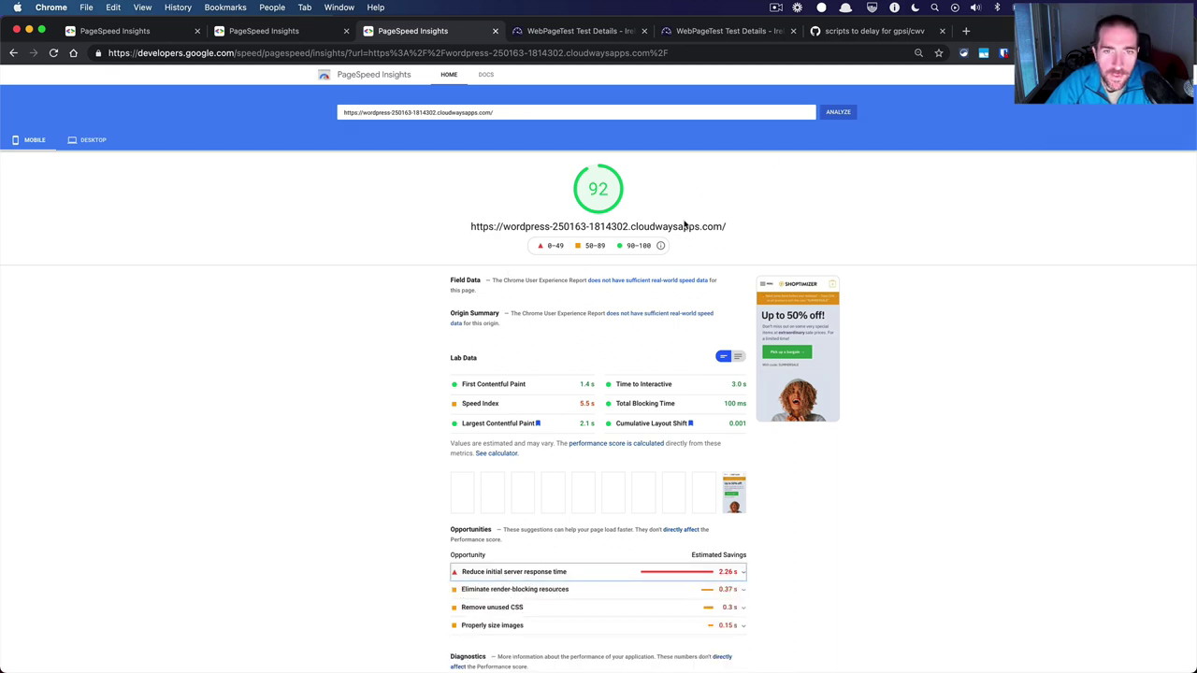
Check the details of the Reduce initial server response time opportunity, and analyze the store again in PageSpeed Insights.
scroll(558, 603, down, 2)
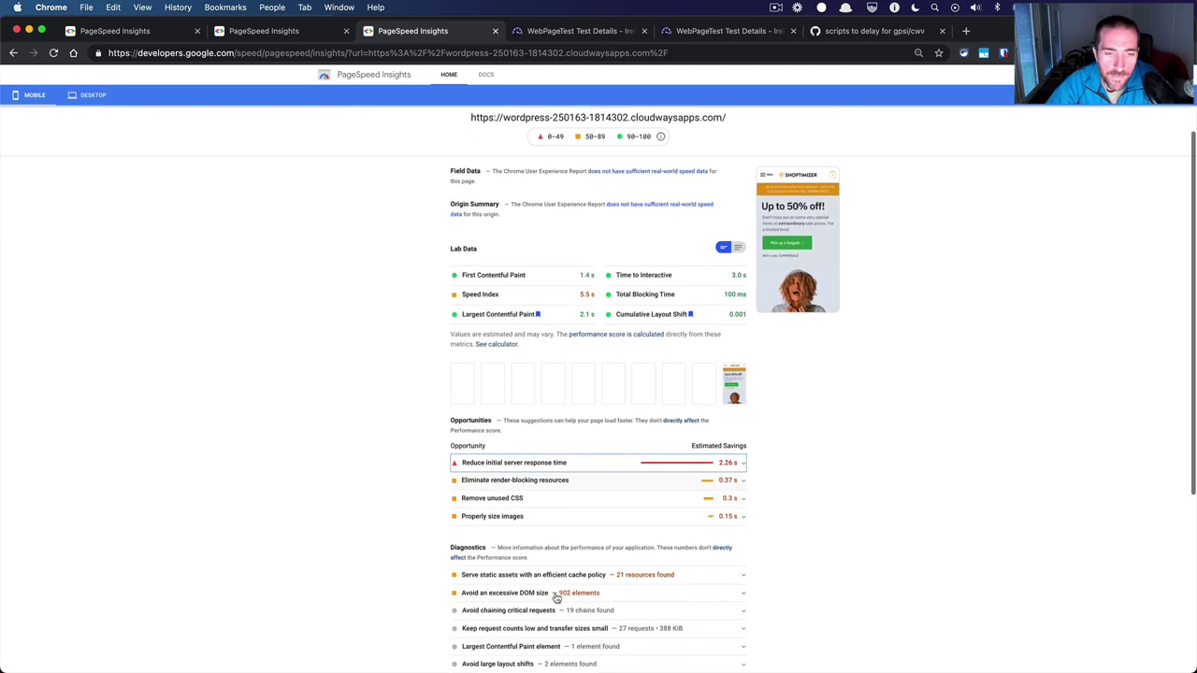
click(482, 466)
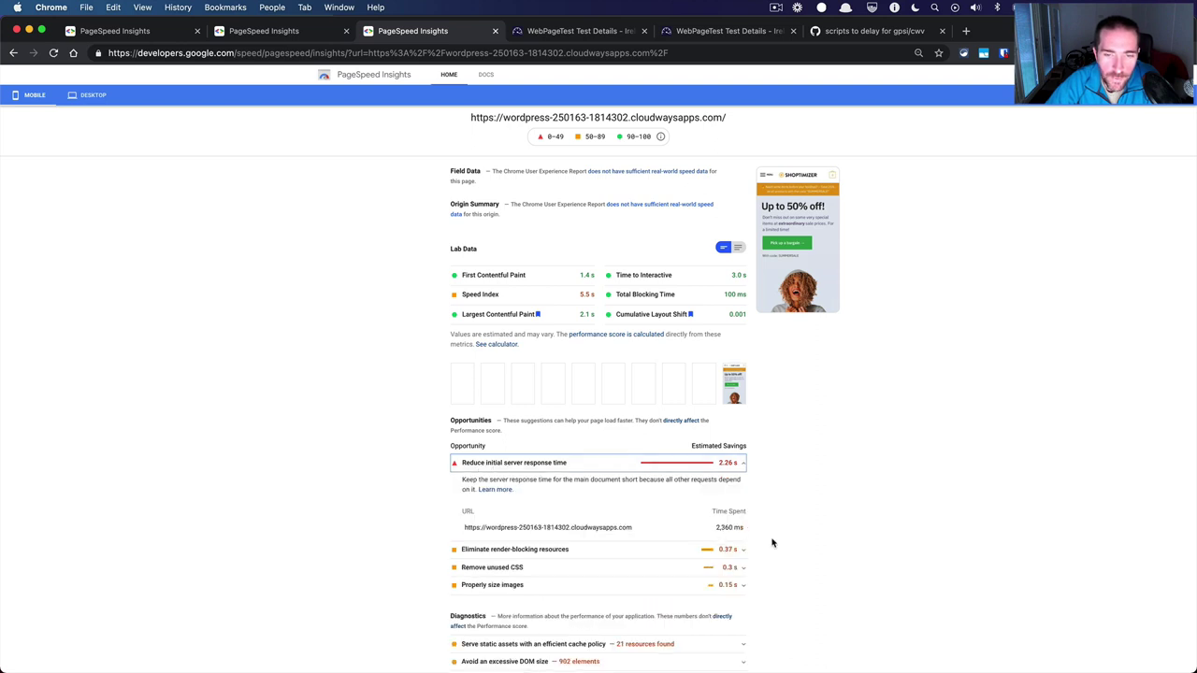
scroll(772, 543, up, 5)
click(832, 116)
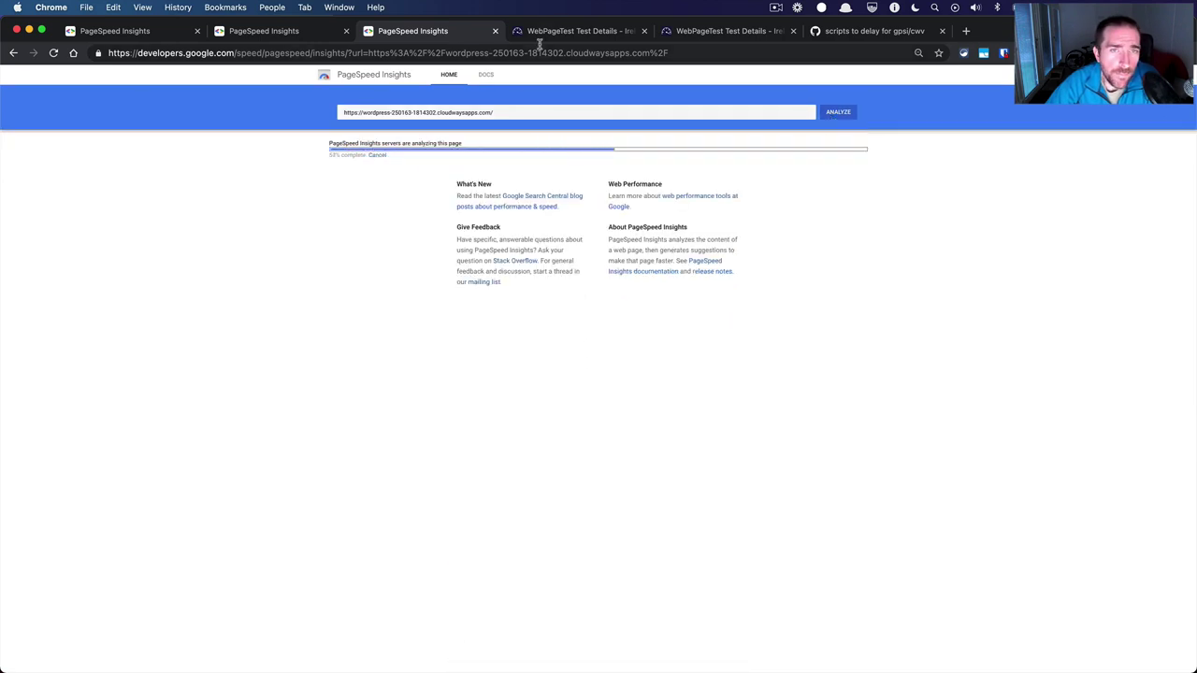
Open the summary of the first WebPageTest result for the store and re-run the test.
click(570, 32)
scroll(391, 292, up, 1)
scroll(391, 292, up, 10)
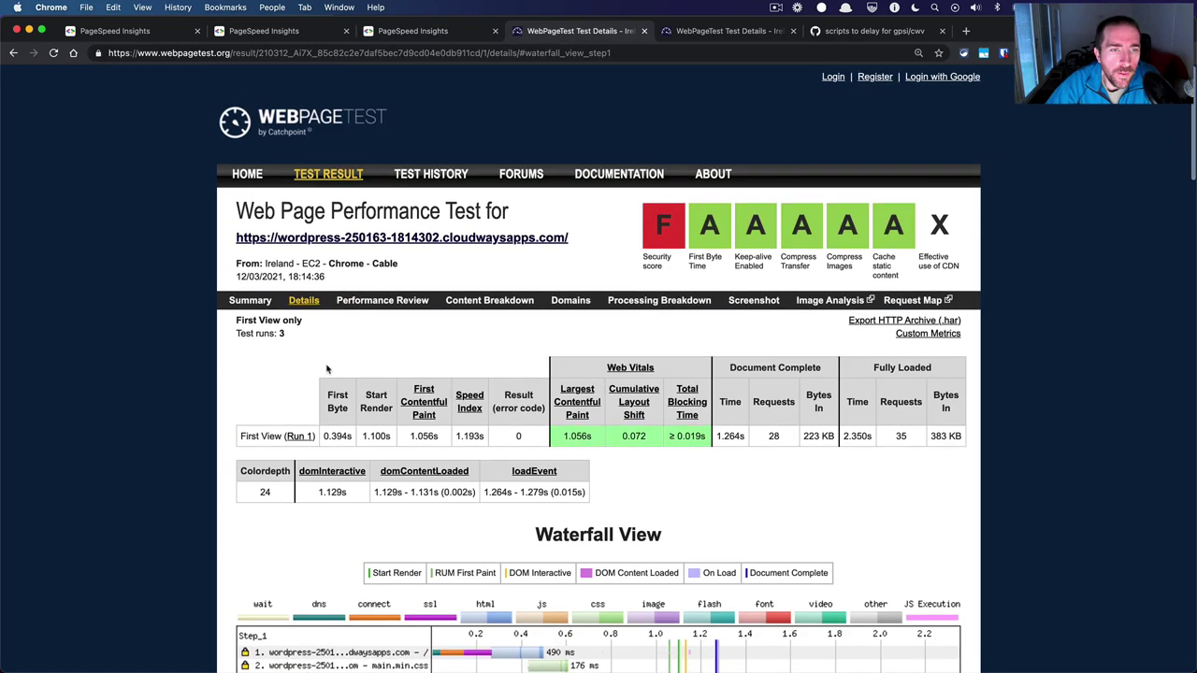
click(250, 296)
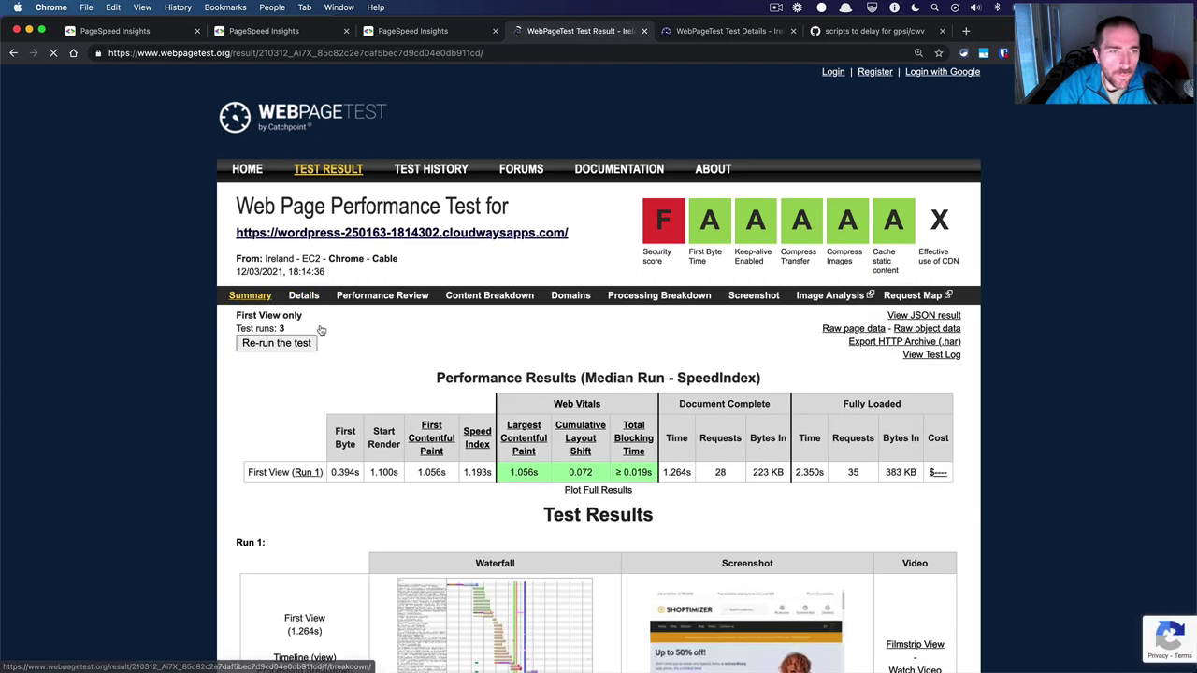
Return to the new PageSpeed Insights report and check its mobile and desktop results, ending on mobile.
click(419, 36)
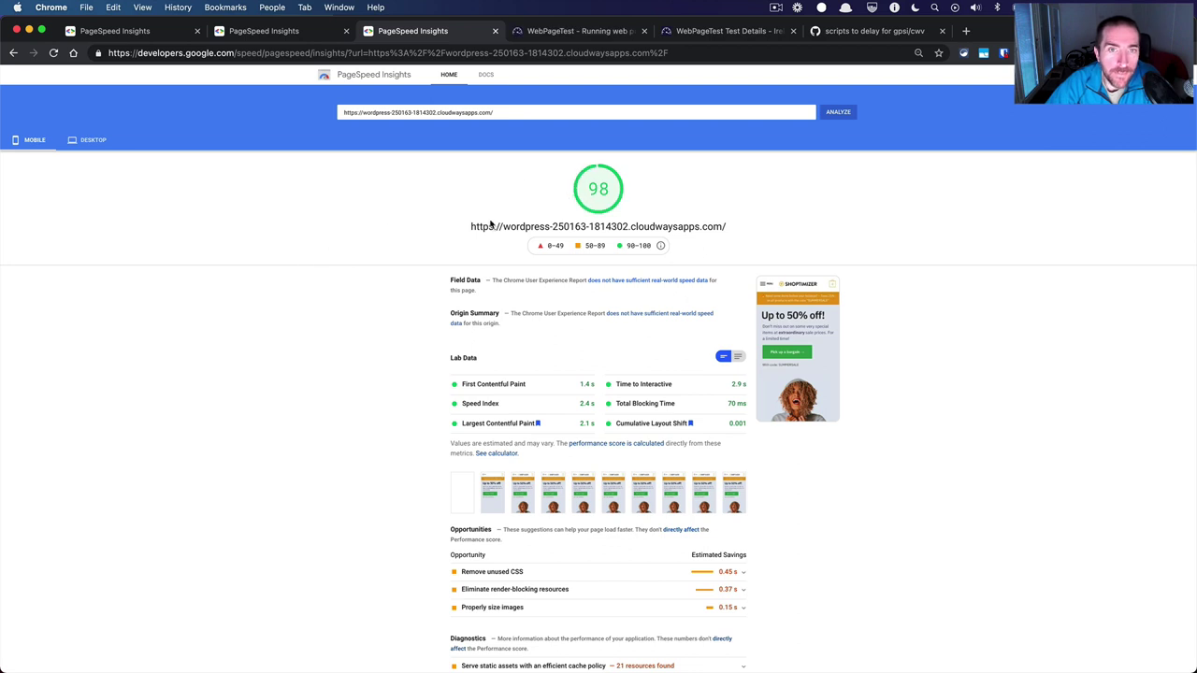
scroll(370, 333, down, 2)
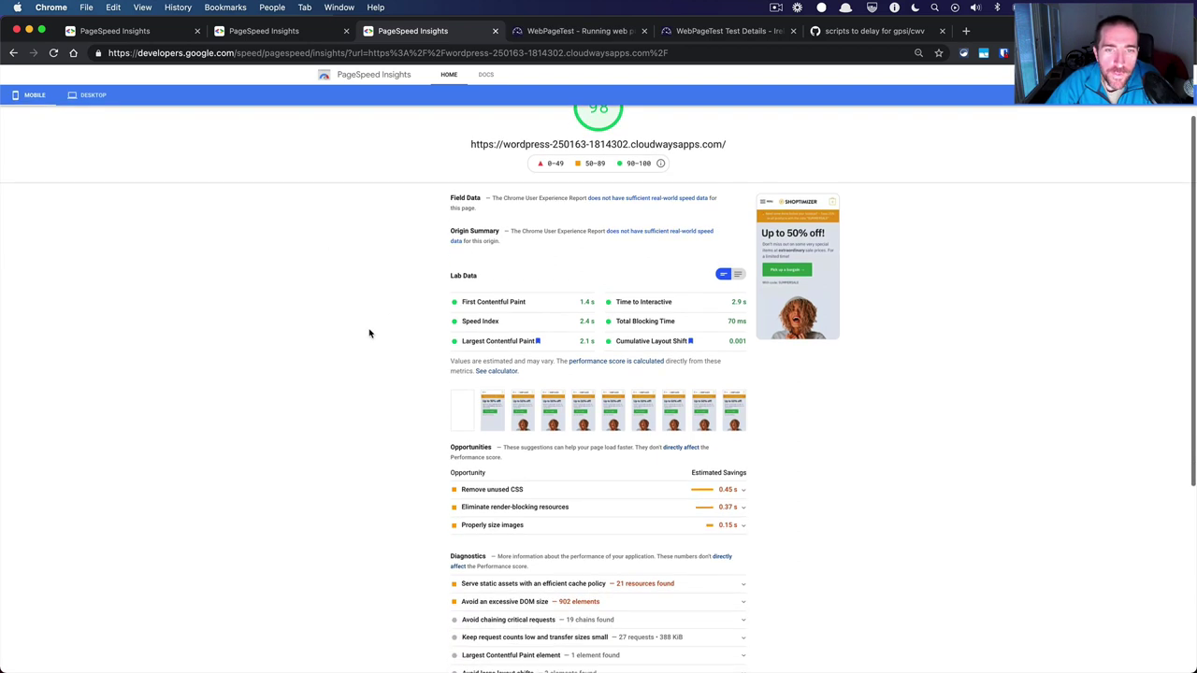
scroll(369, 333, down, 1)
scroll(369, 332, up, 3)
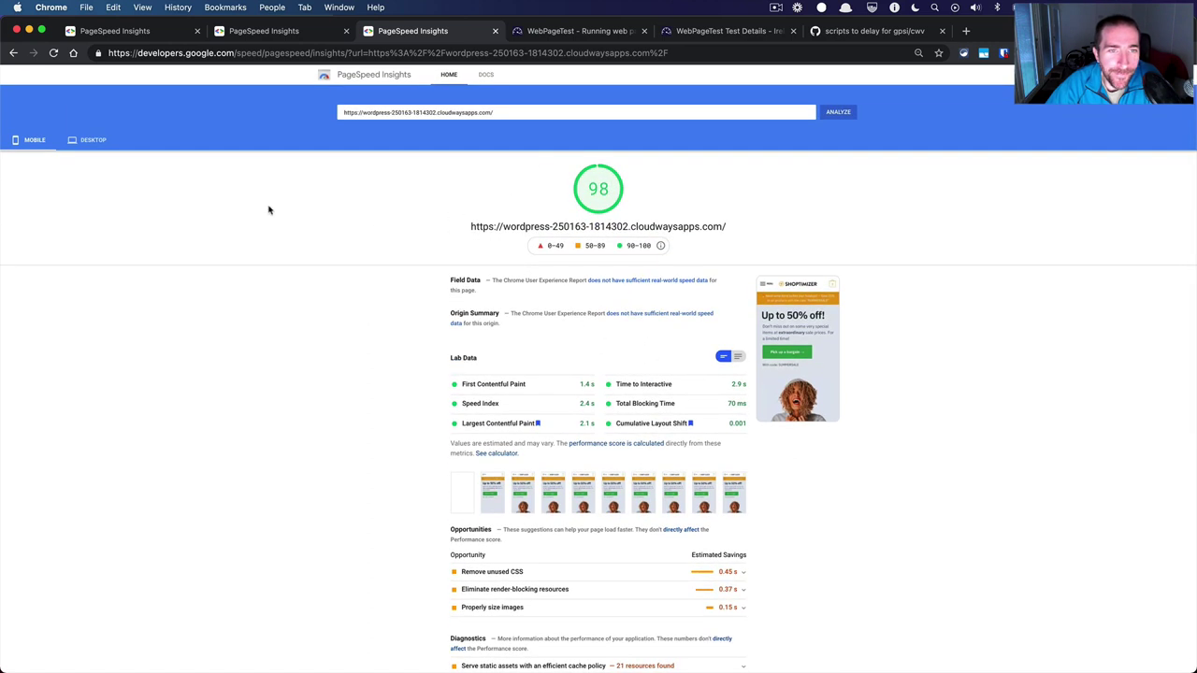
click(97, 141)
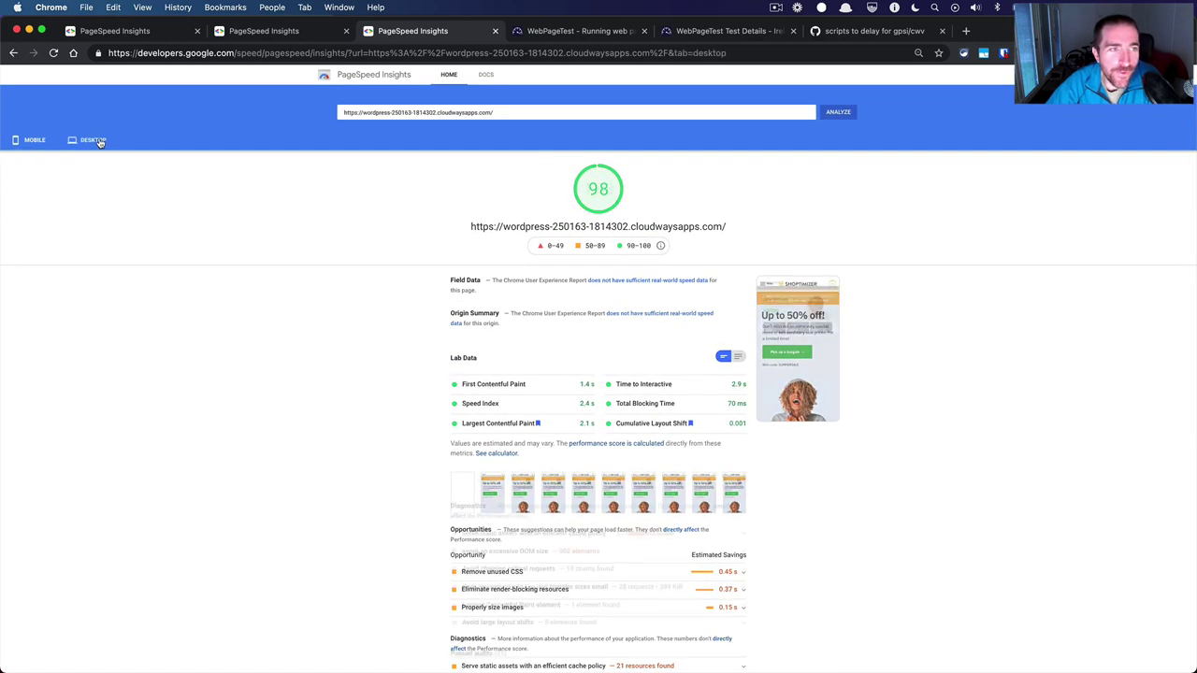
click(20, 142)
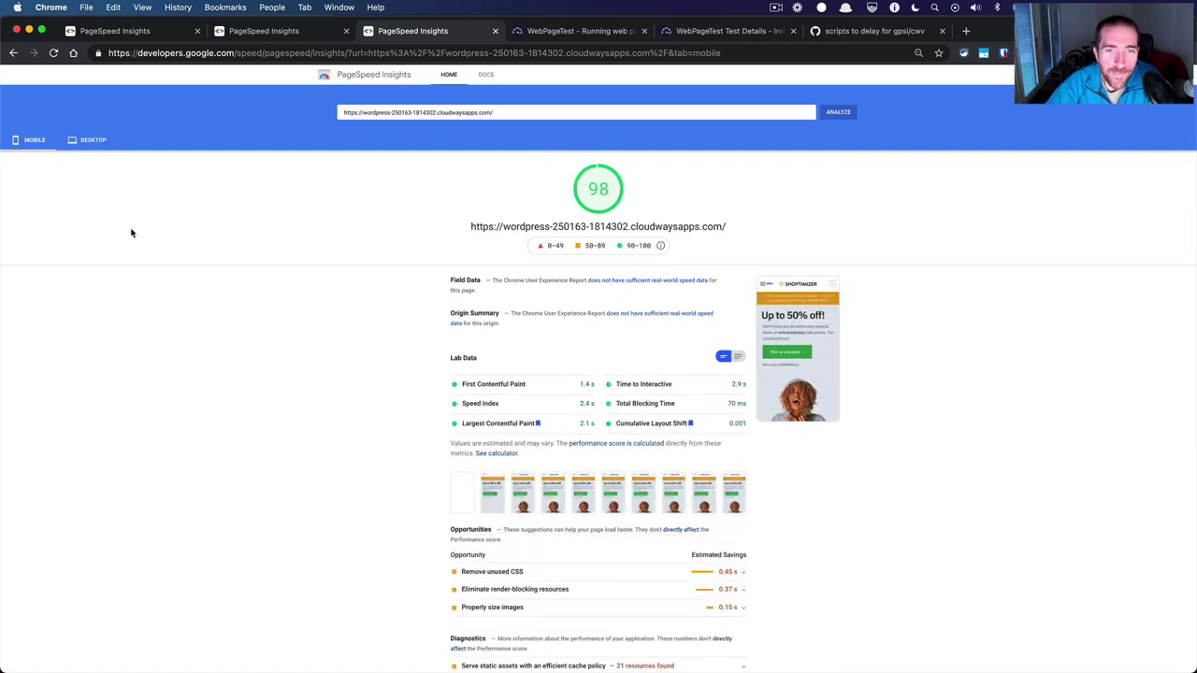
Examine the lab data, opportunities and diagnostics of the mobile PageSpeed Insights report.
scroll(131, 233, down, 3)
scroll(131, 232, up, 2)
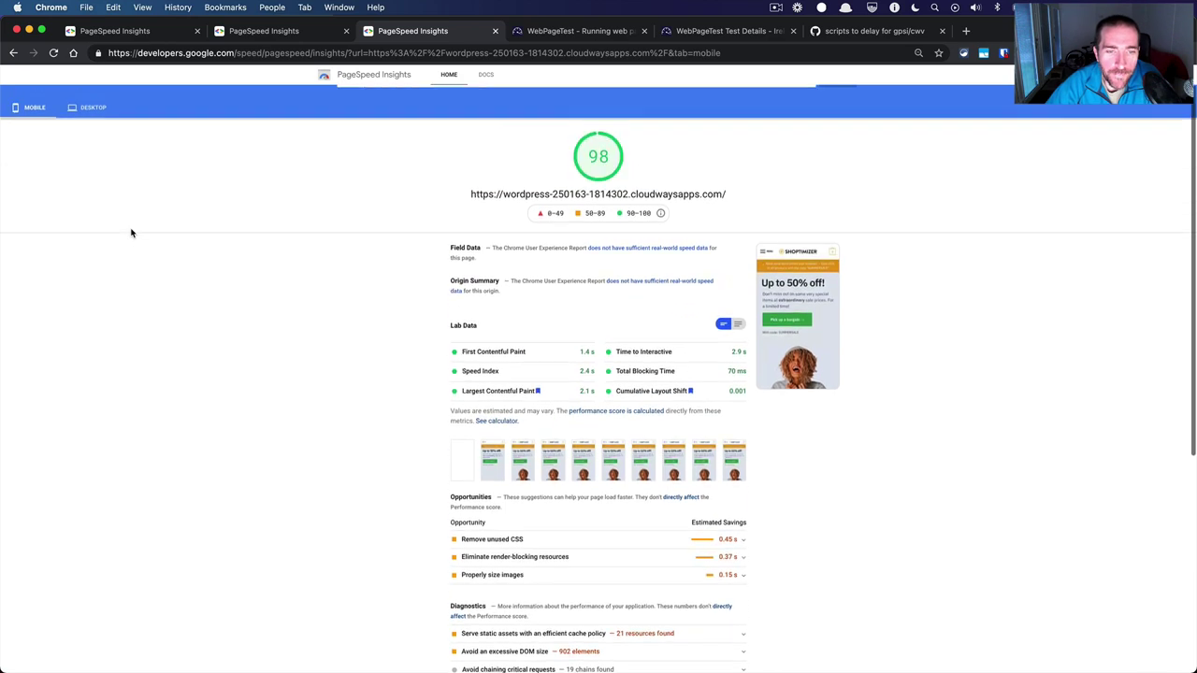
scroll(141, 248, up, 1)
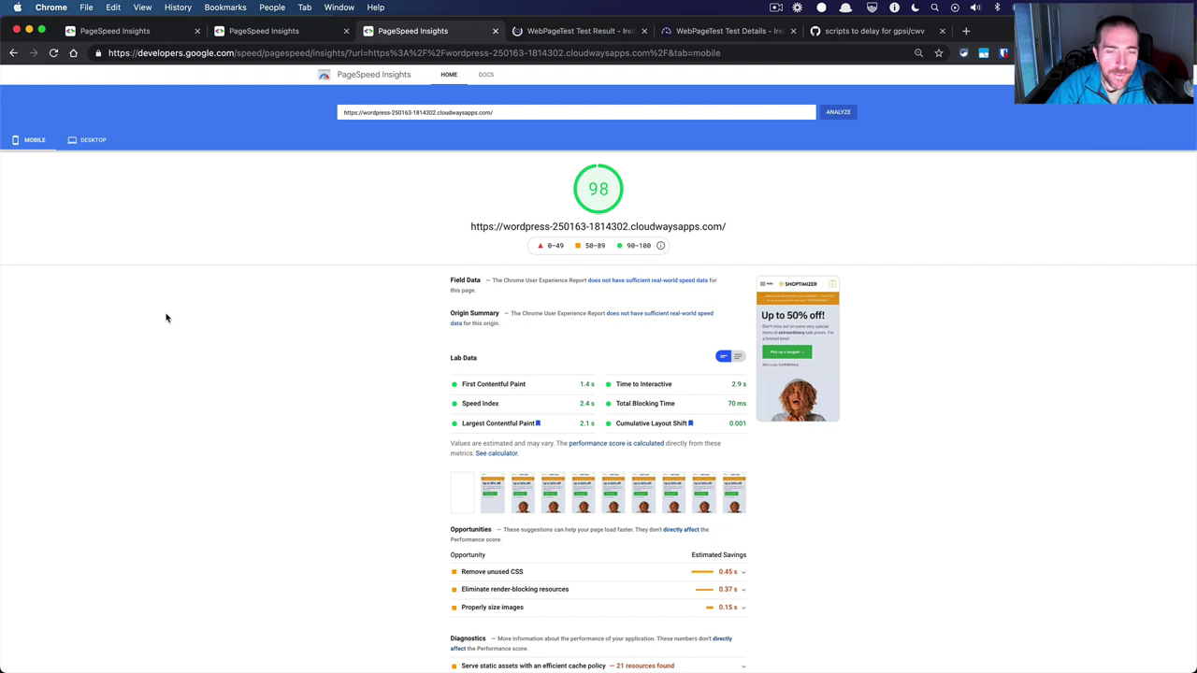
scroll(167, 318, down, 2)
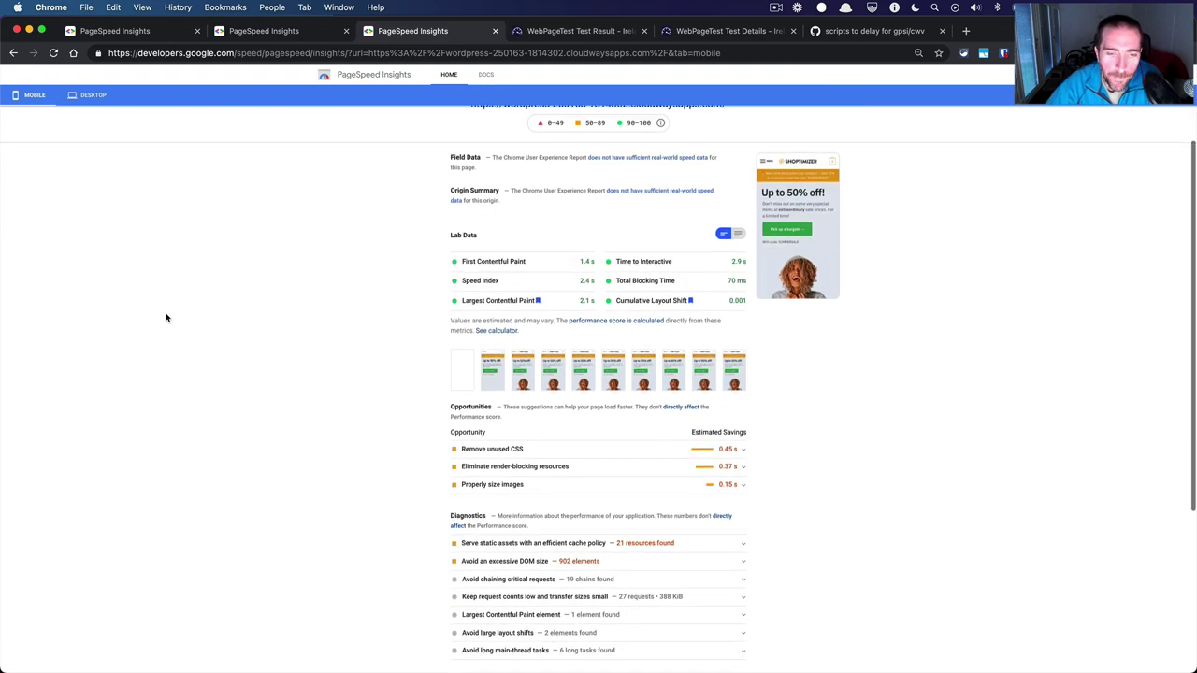
scroll(167, 316, up, 3)
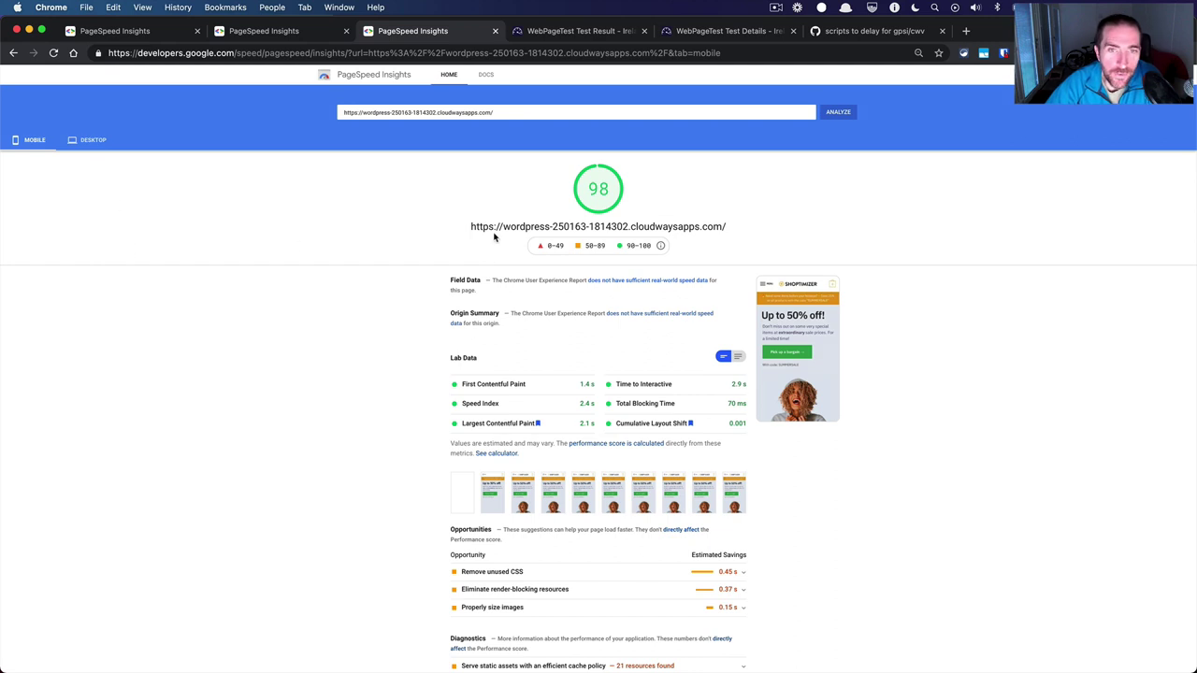
scroll(420, 383, down, 1)
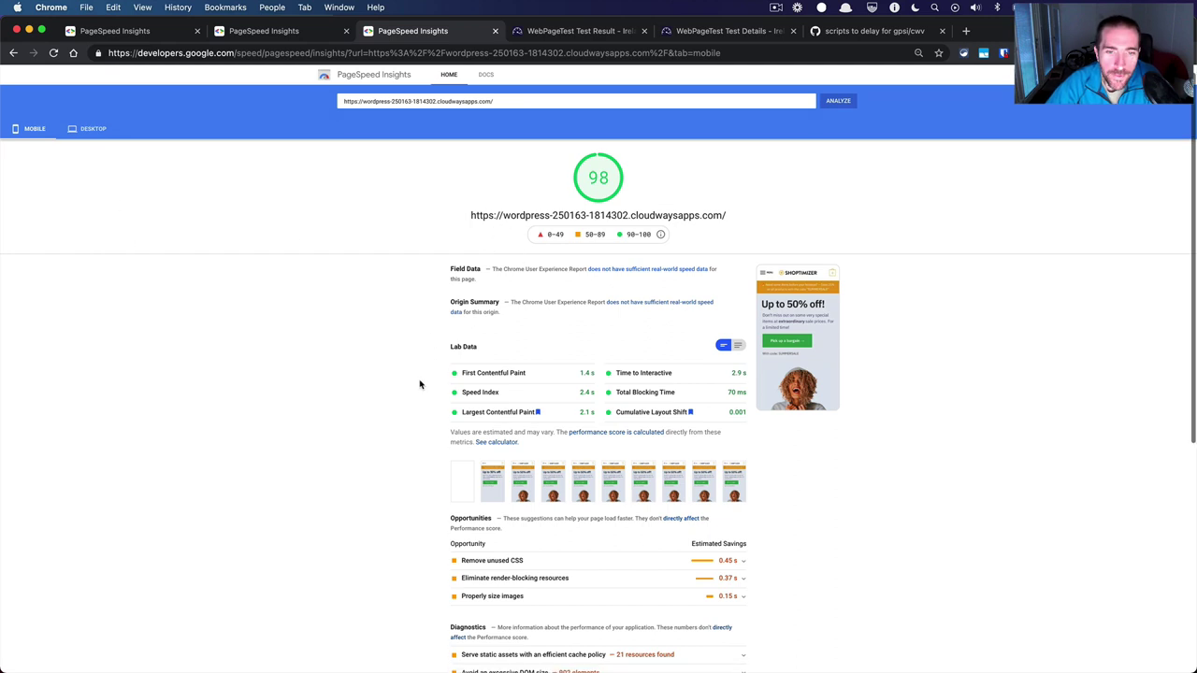
scroll(420, 384, down, 2)
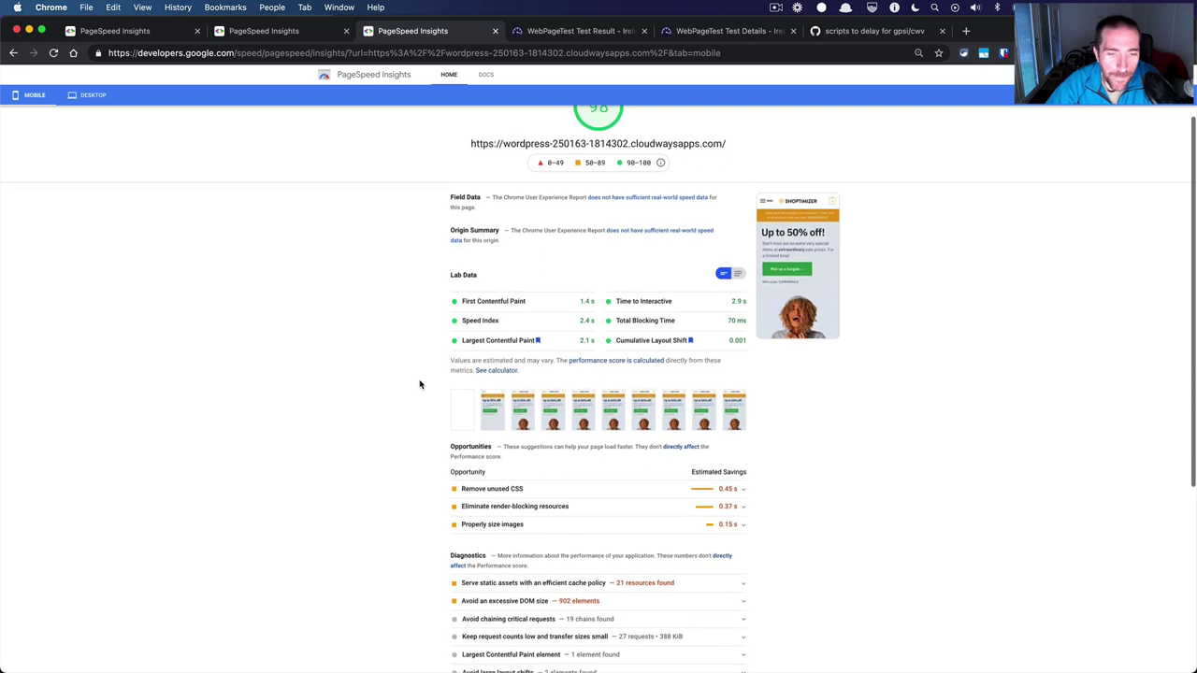
scroll(420, 383, down, 2)
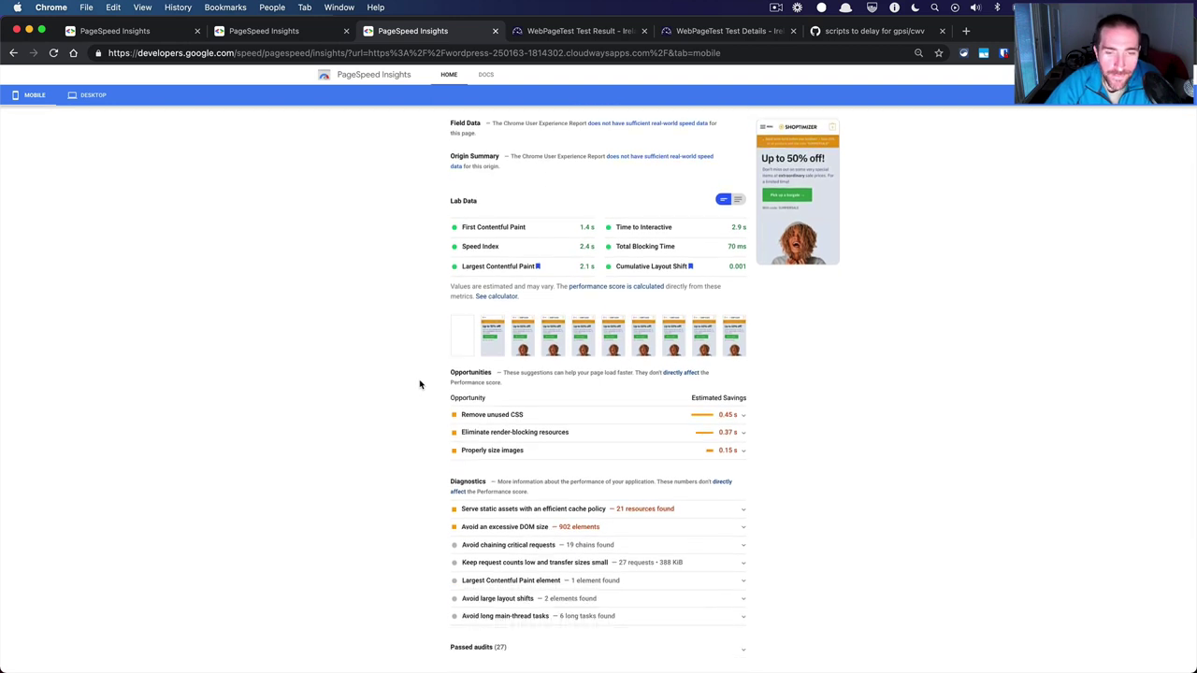
scroll(420, 383, up, 4)
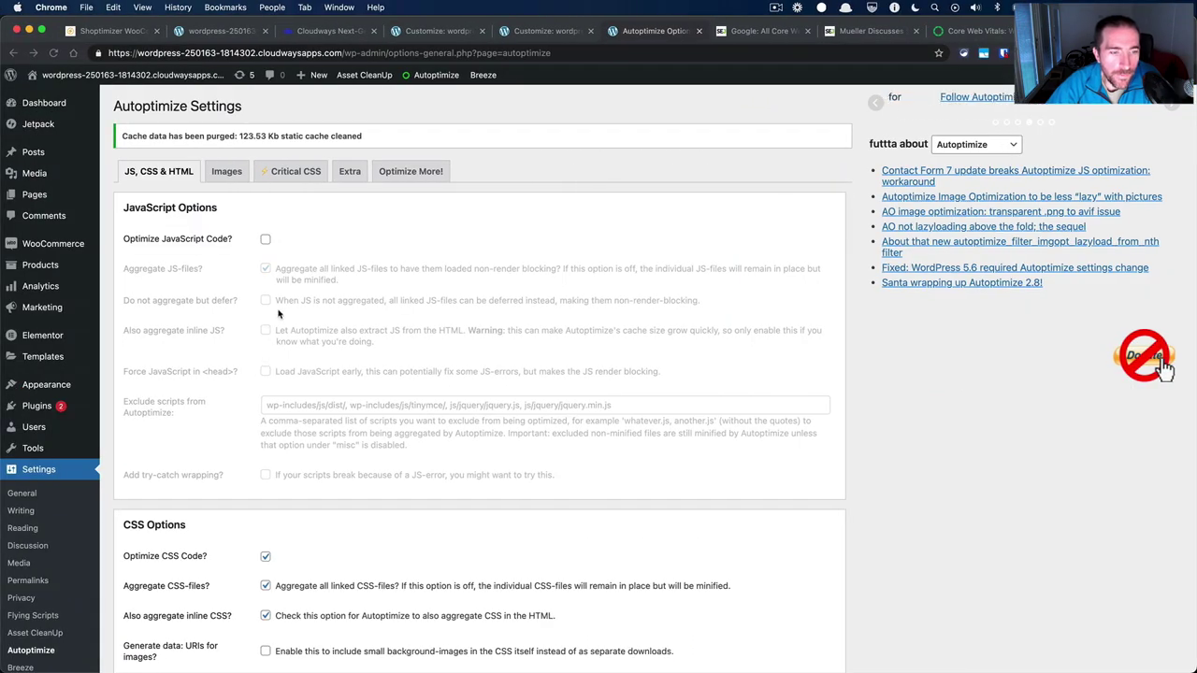
Review the JavaScript, CSS and HTML options in the Autoptimize settings of the WordPress dashboard.
scroll(278, 315, down, 3)
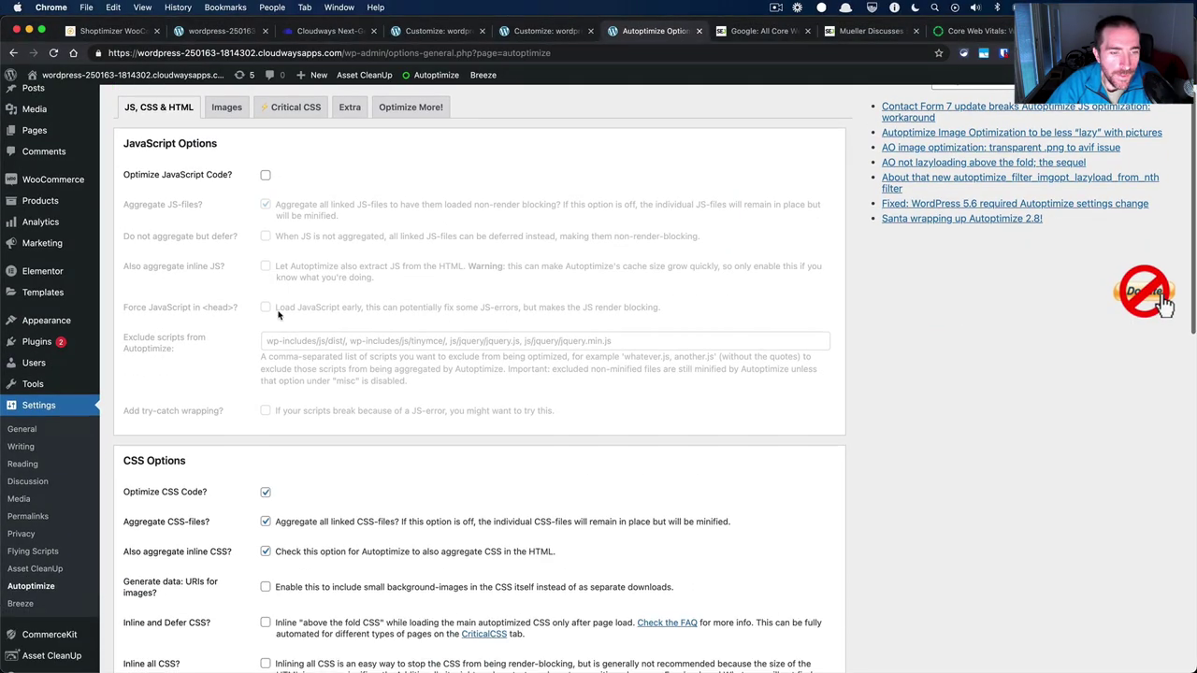
scroll(278, 314, down, 3)
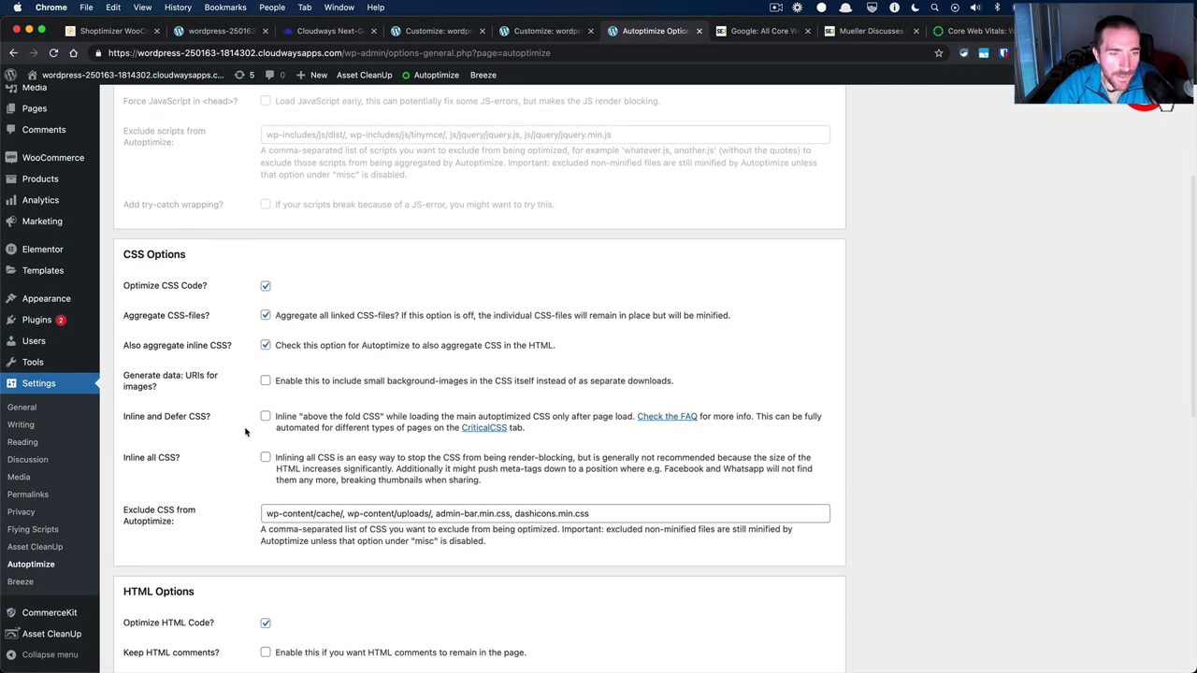
scroll(237, 458, down, 1)
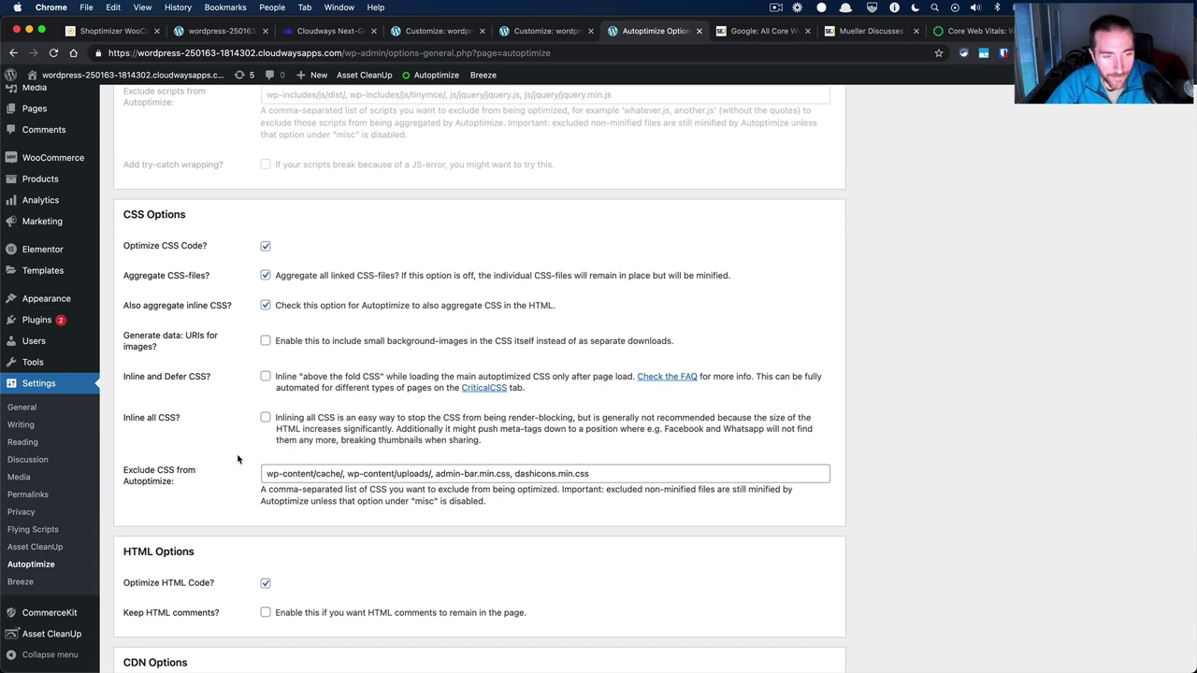
scroll(238, 458, up, 5)
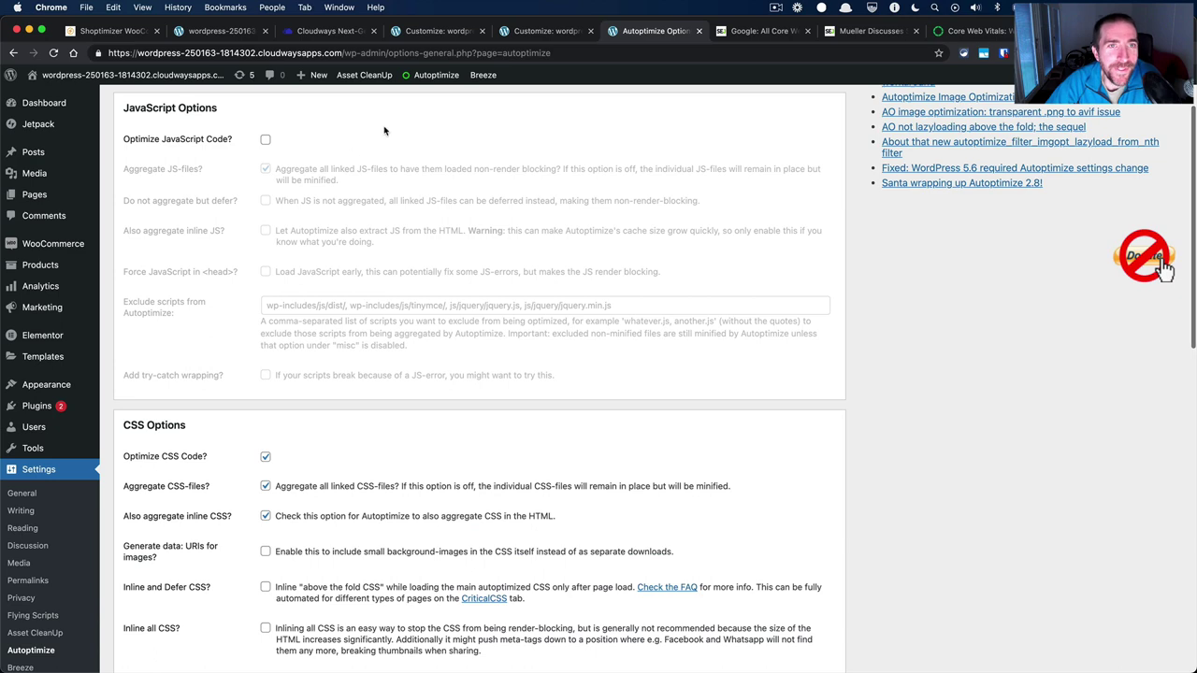
scroll(343, 361, down, 1)
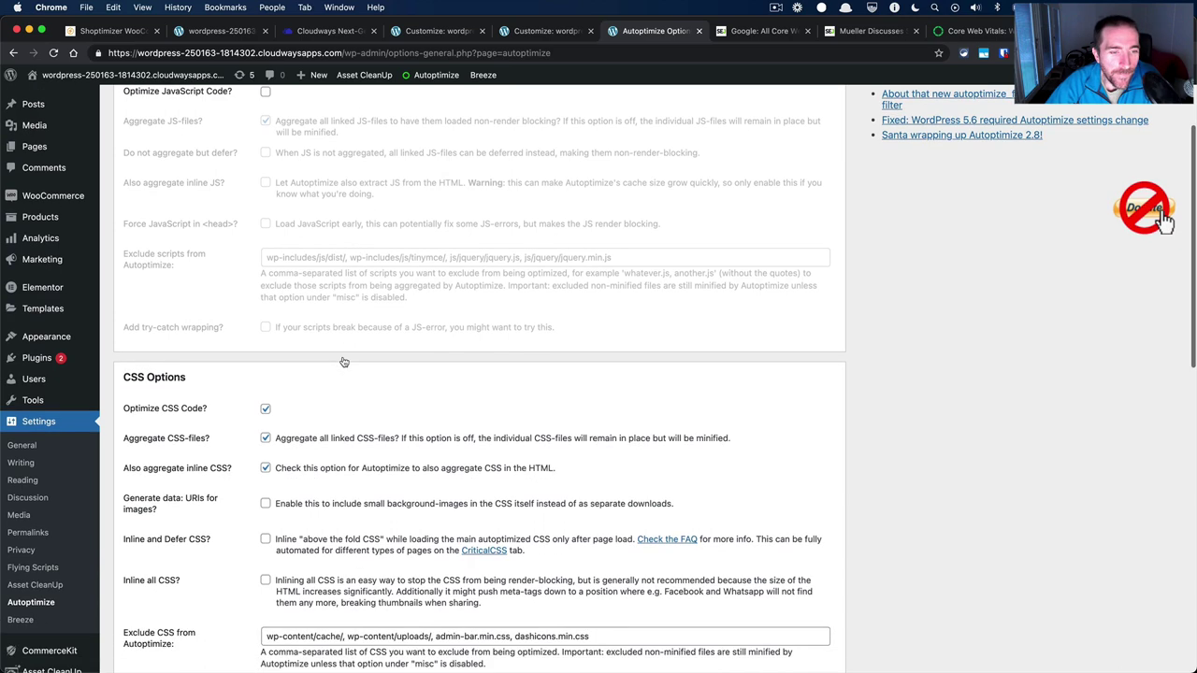
scroll(342, 359, up, 4)
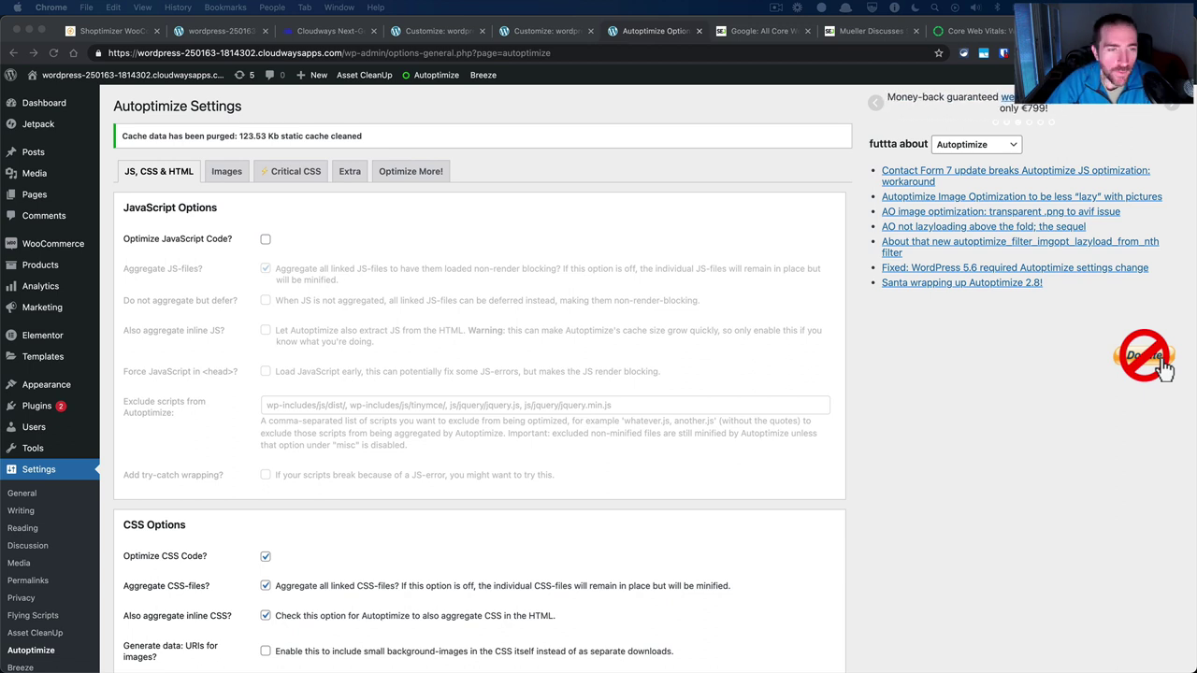
Look at the mobile PageSpeed Insights score once more and return to the Autoptimize settings.
click(659, 138)
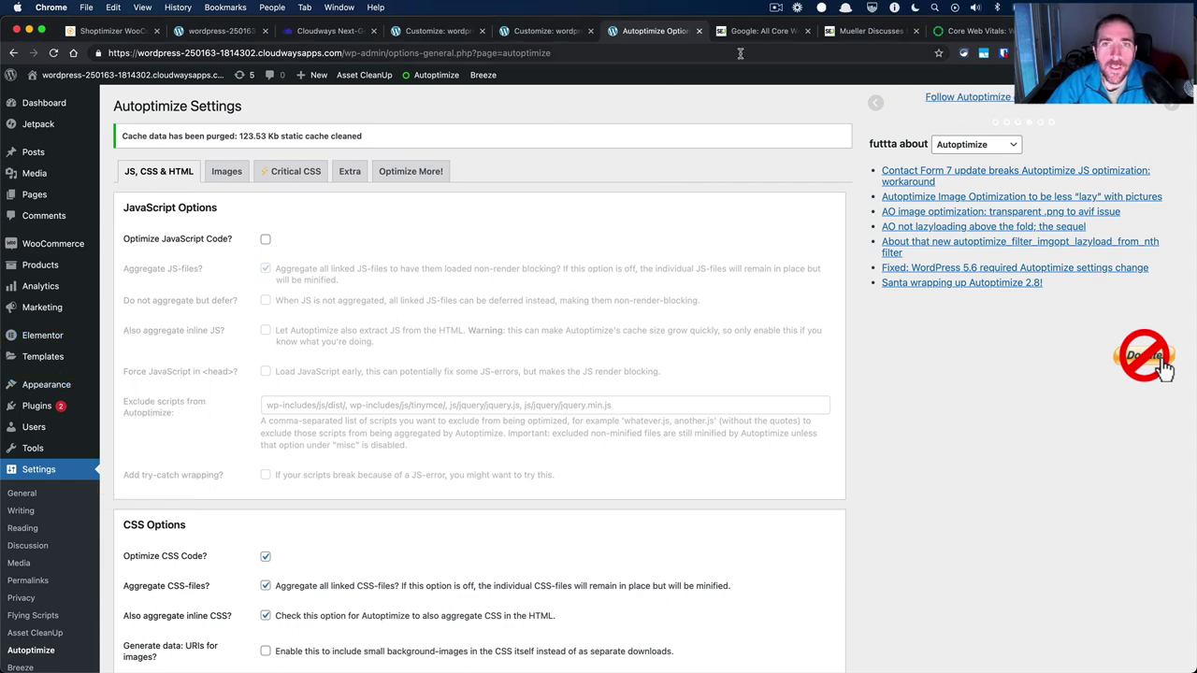
mouse_move(484, 75)
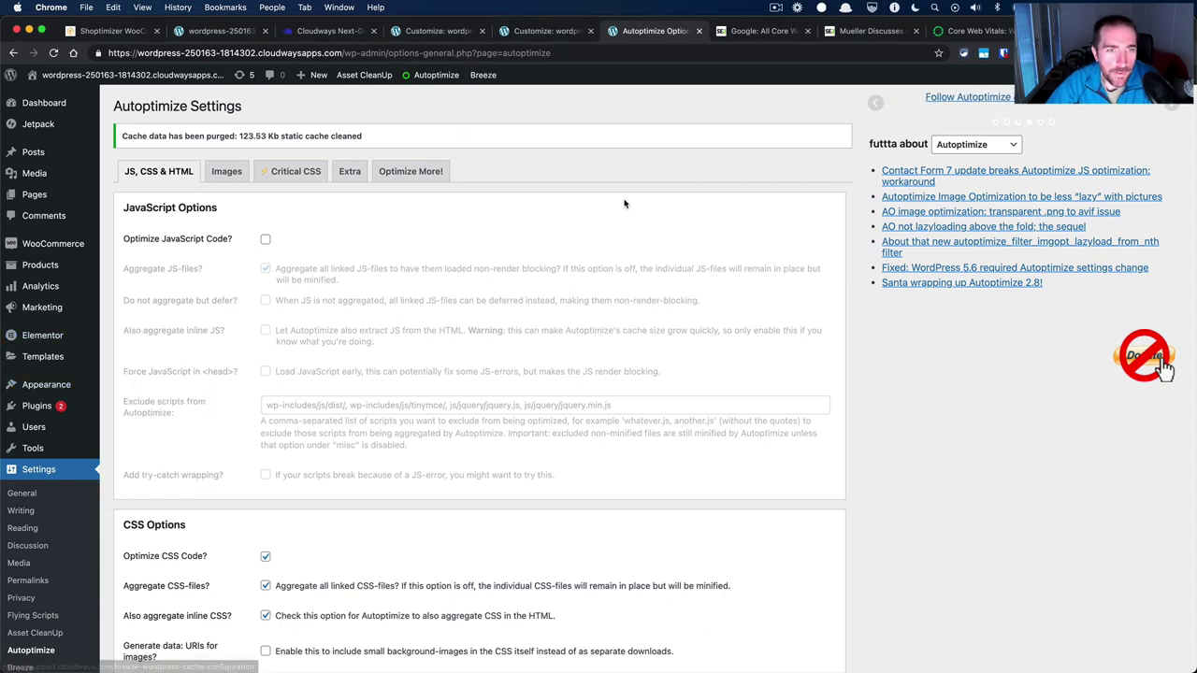
key(ctrl+Left)
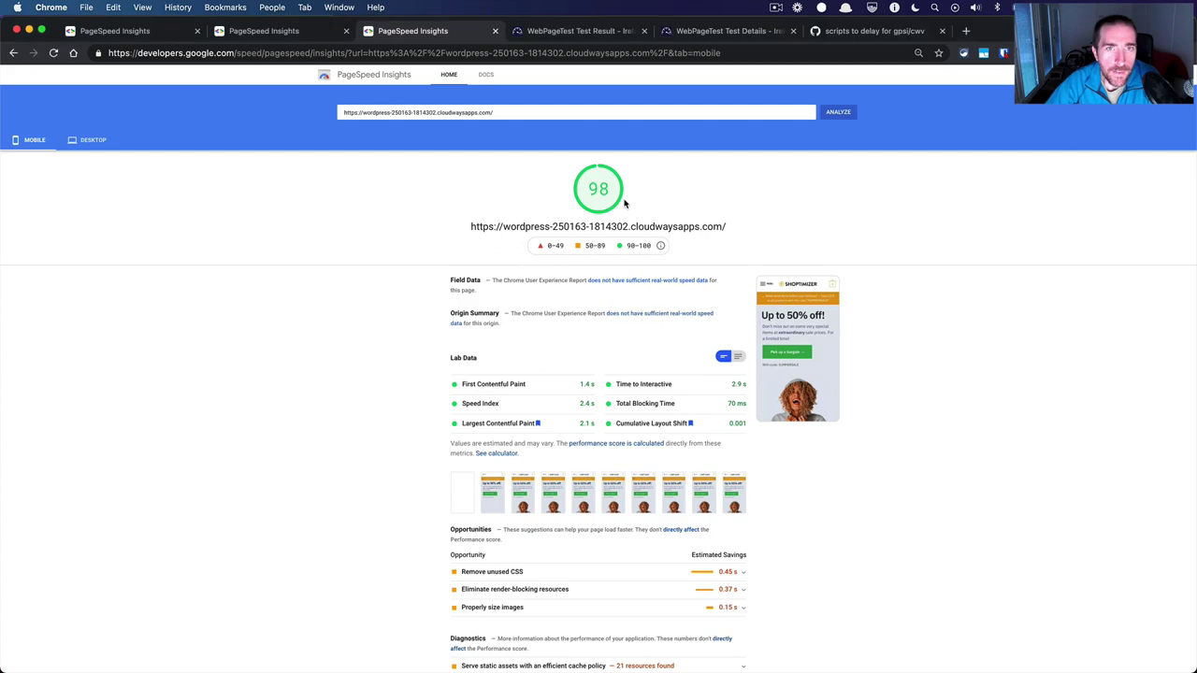
key(ctrl+Right)
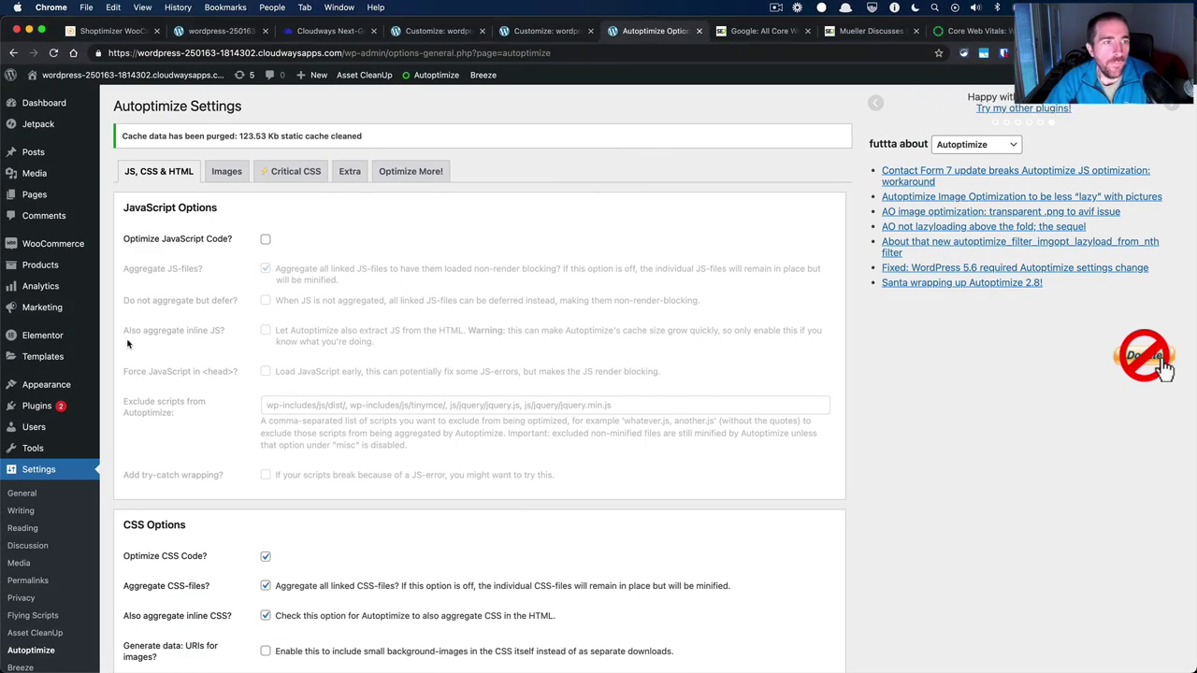
Switch to the browser window with the Shoptimizer home page and reload it twice to observe its loading.
key(ctrl+Right)
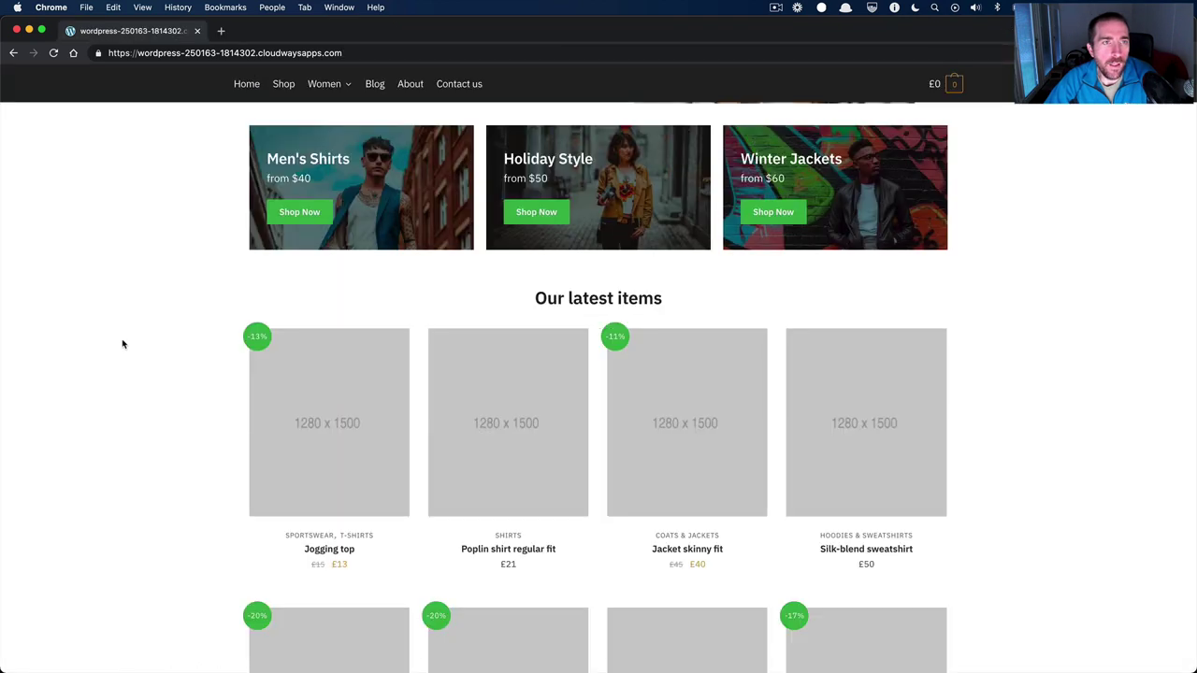
key(super+r)
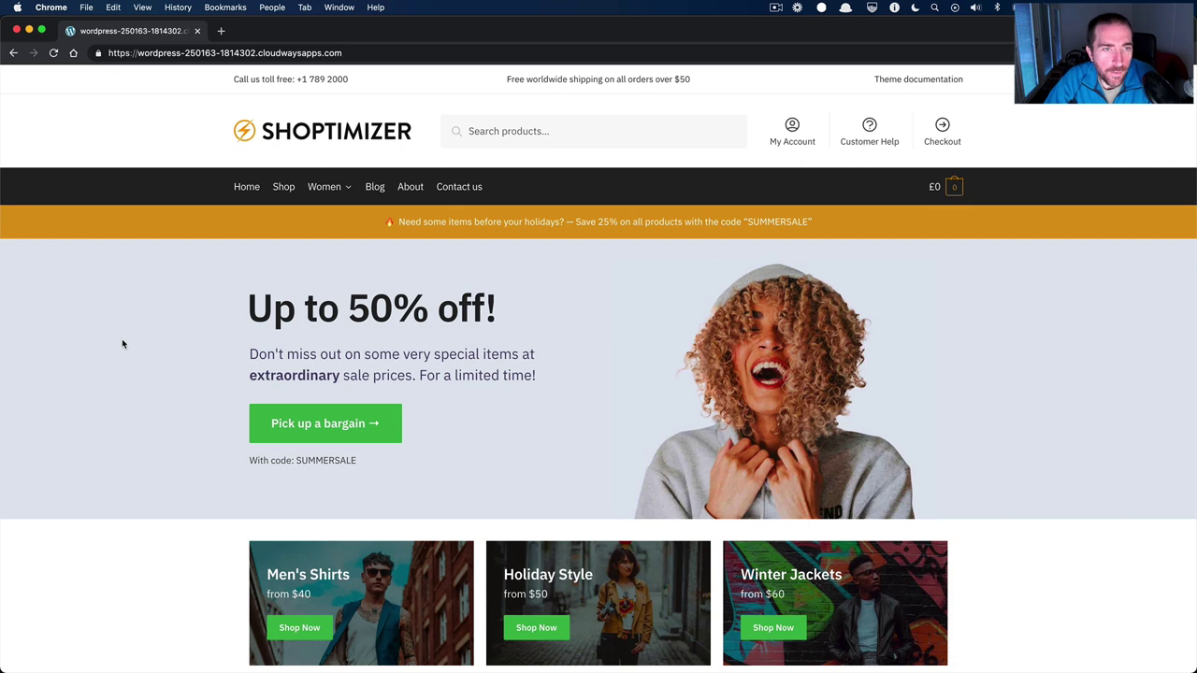
key(super+r)
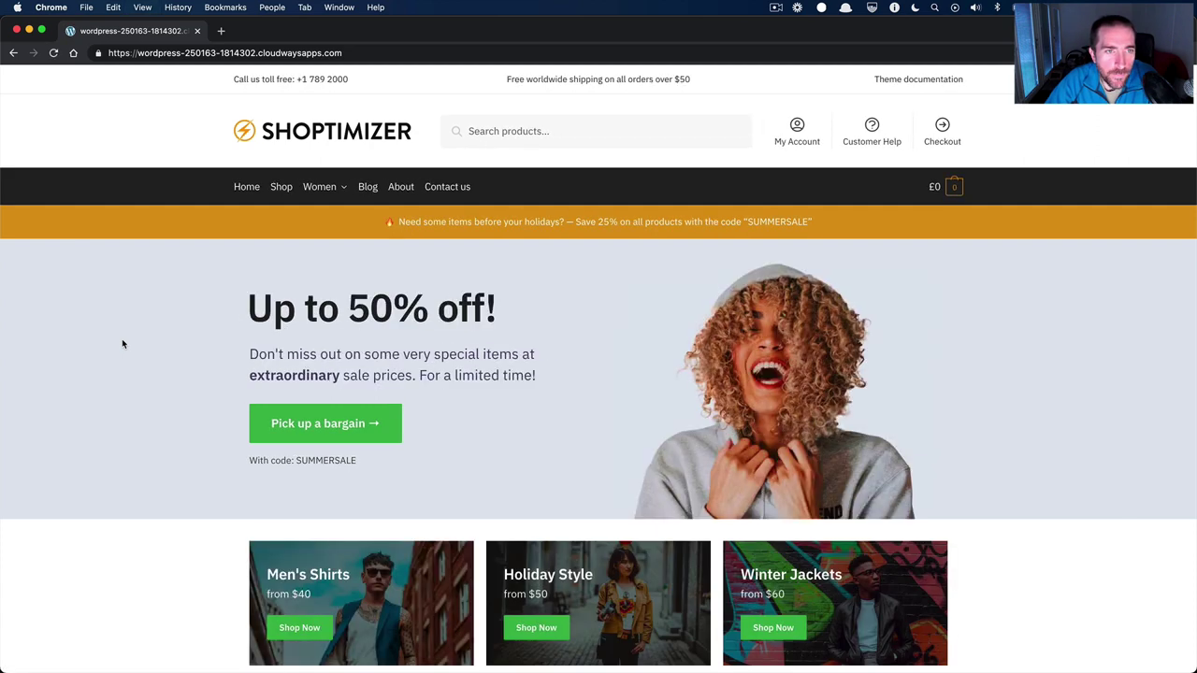
Open the developer tools' network tools on the store page, throttle the connection to Slow 3G, and shrink the tools' height.
key(super+alt+i)
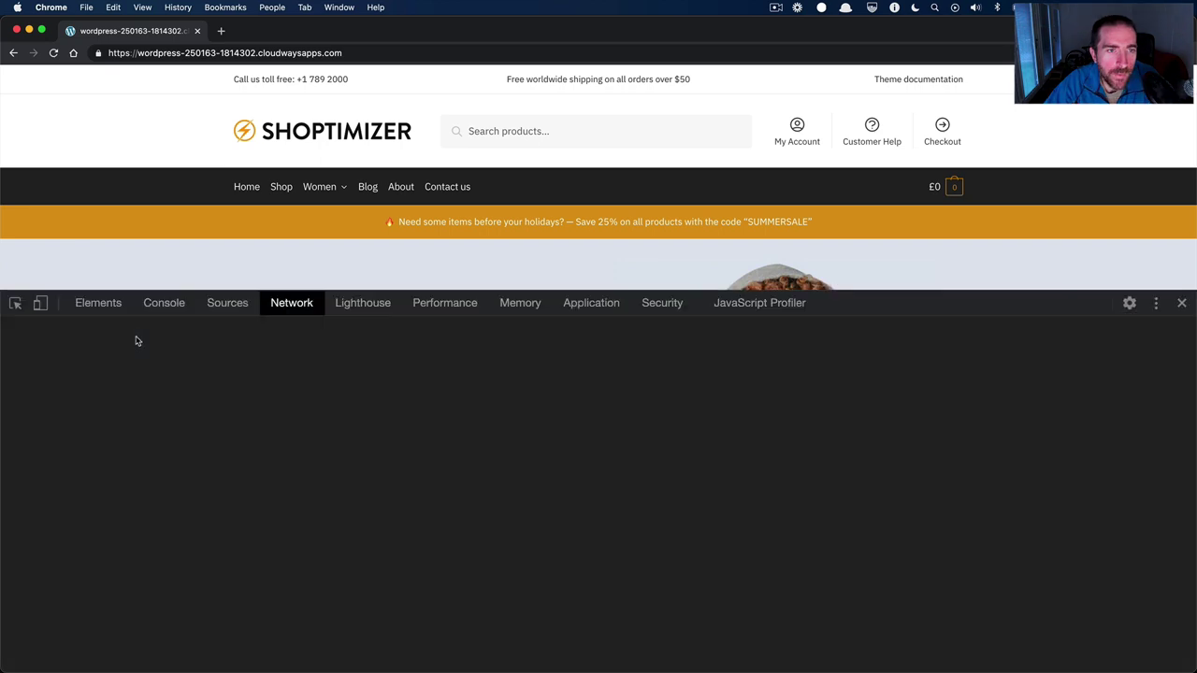
click(359, 329)
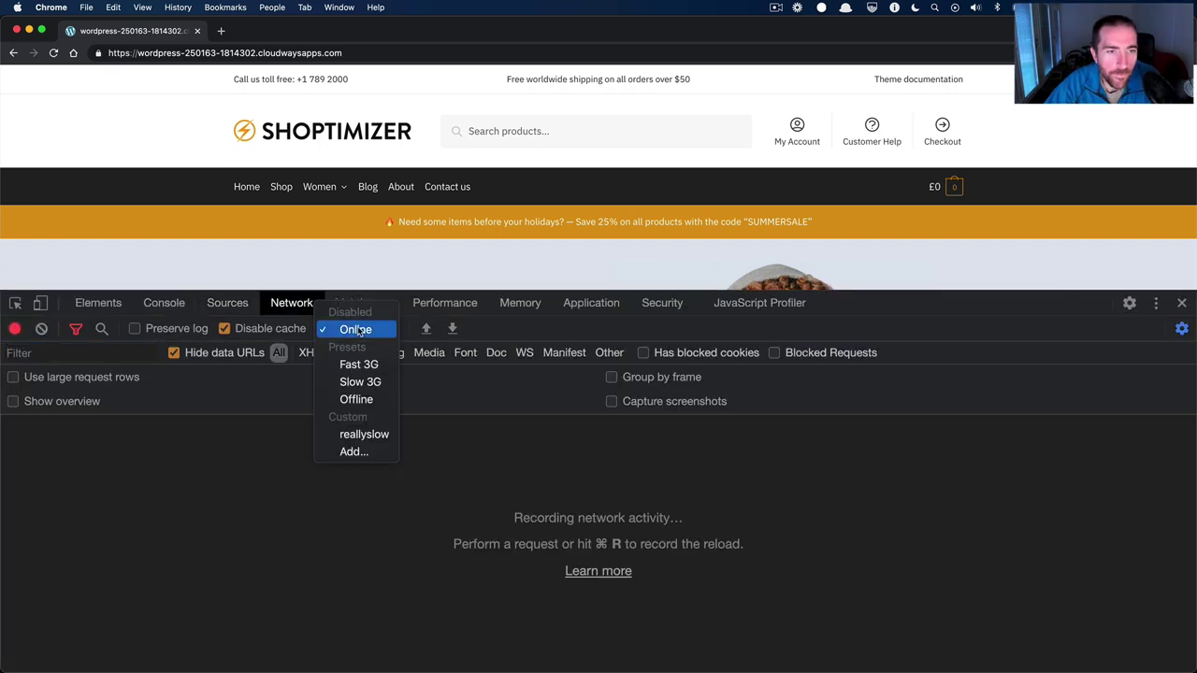
click(368, 386)
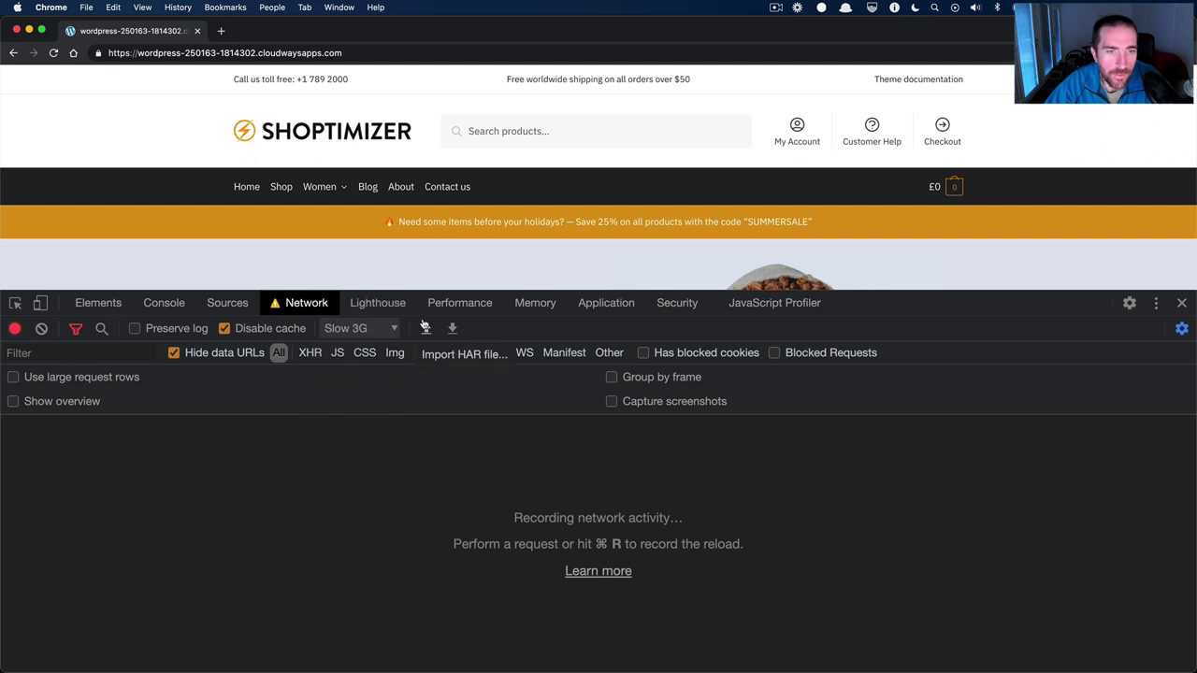
drag(430, 291, 410, 539)
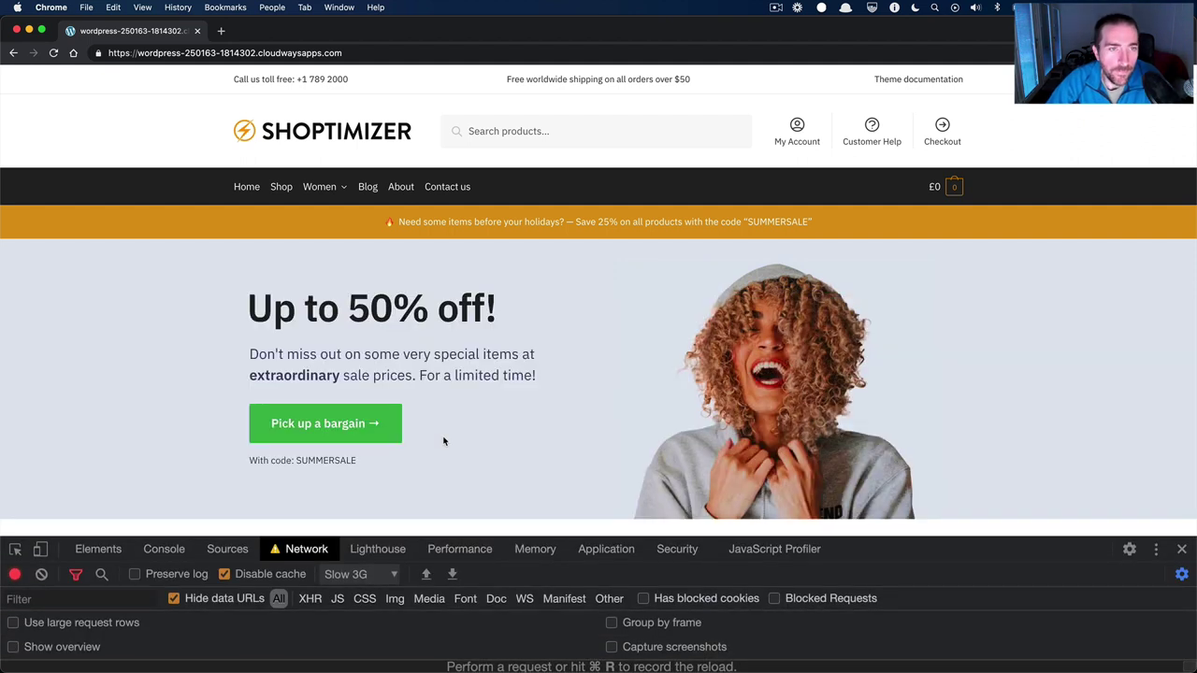
Reload the store page twice on Slow 3G, enlarging the network tools in between, and examine its requests and rendering.
key(super+r)
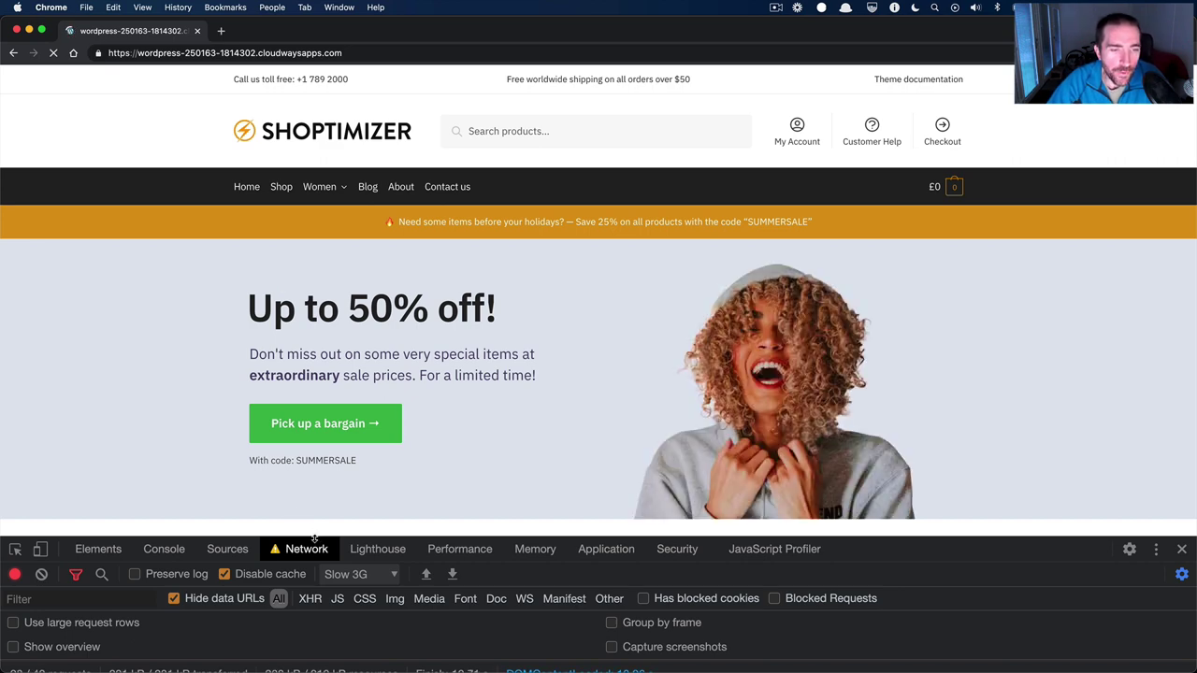
drag(315, 539, 344, 360)
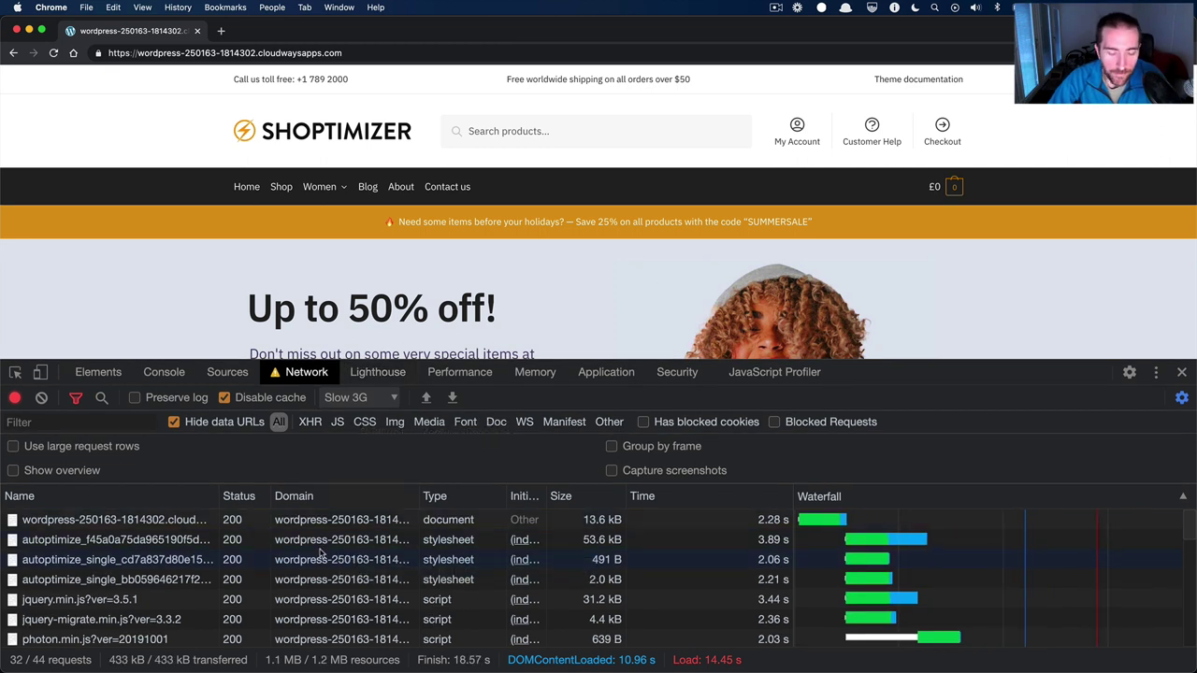
key(super+r)
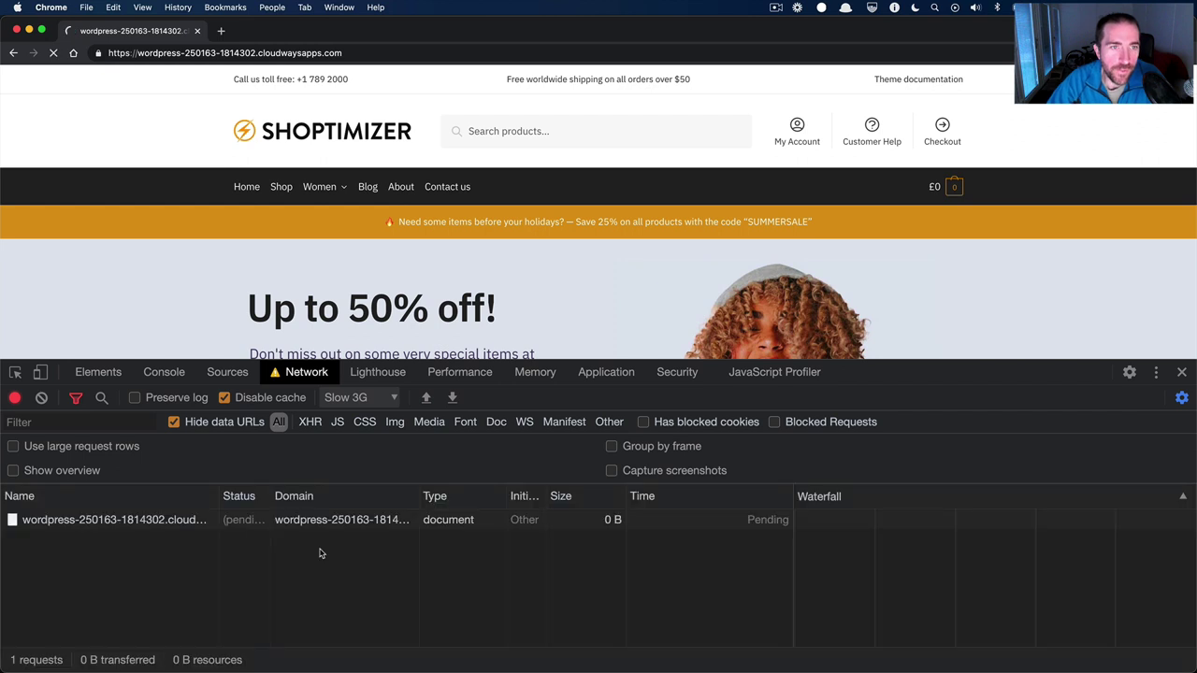
mouse_move(321, 192)
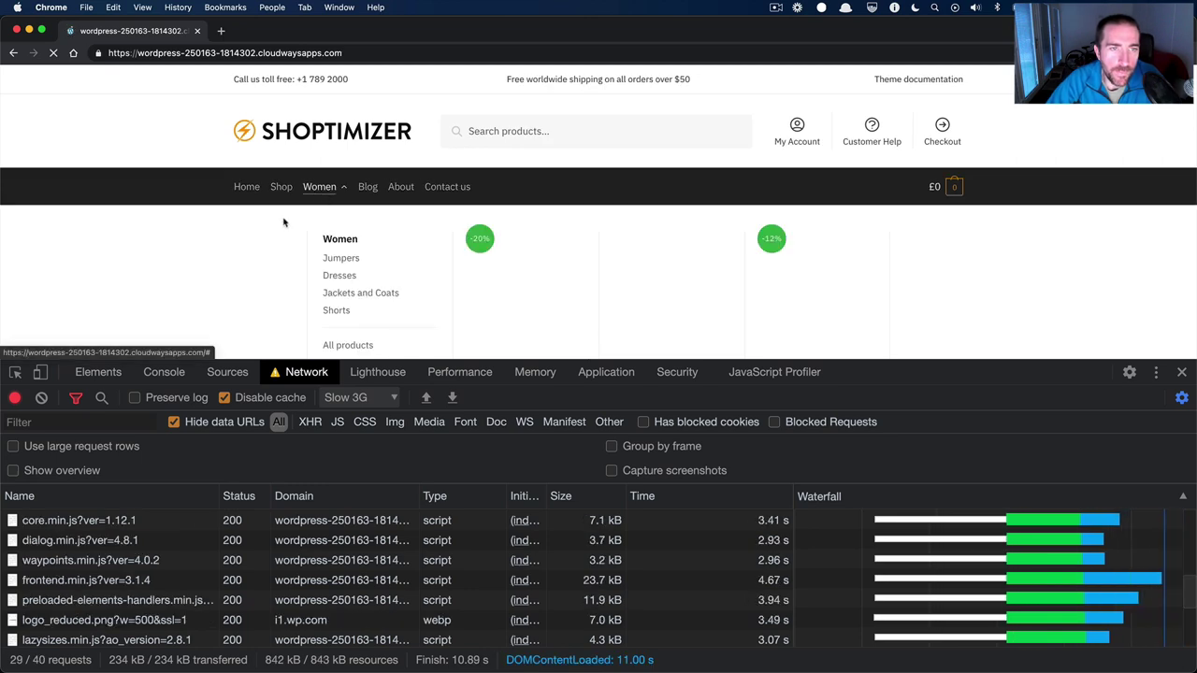
Close the developer tools and look over the upper part of the store's home page.
key(super+alt+i)
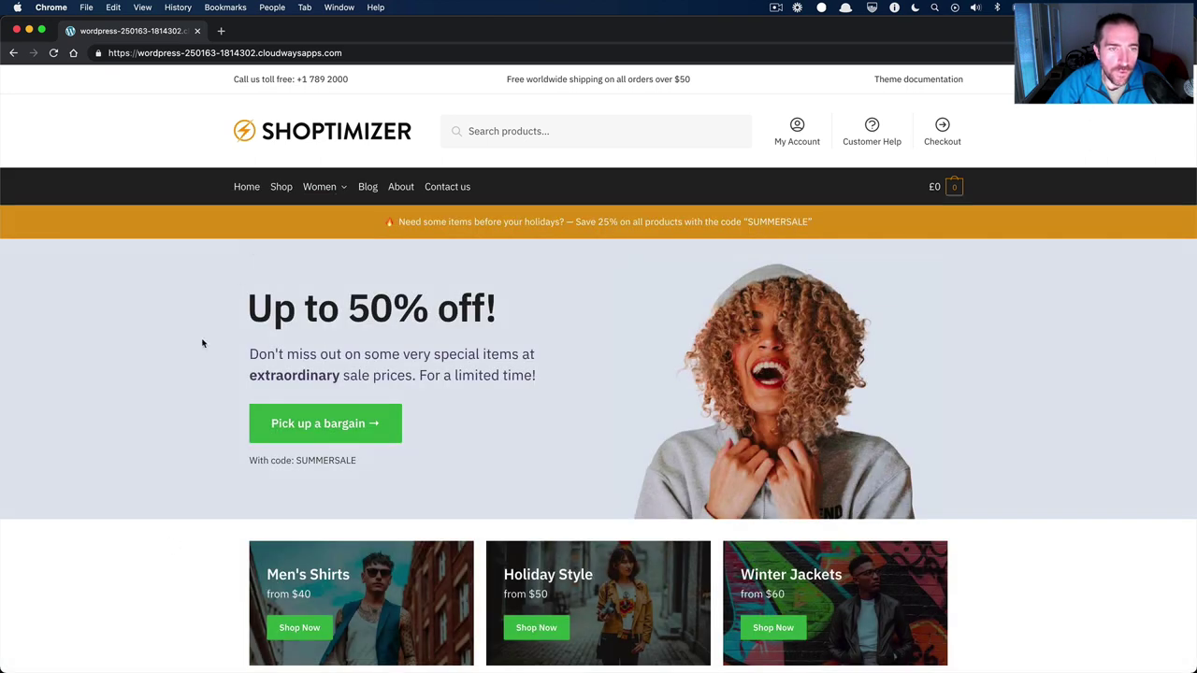
scroll(226, 368, down, 2)
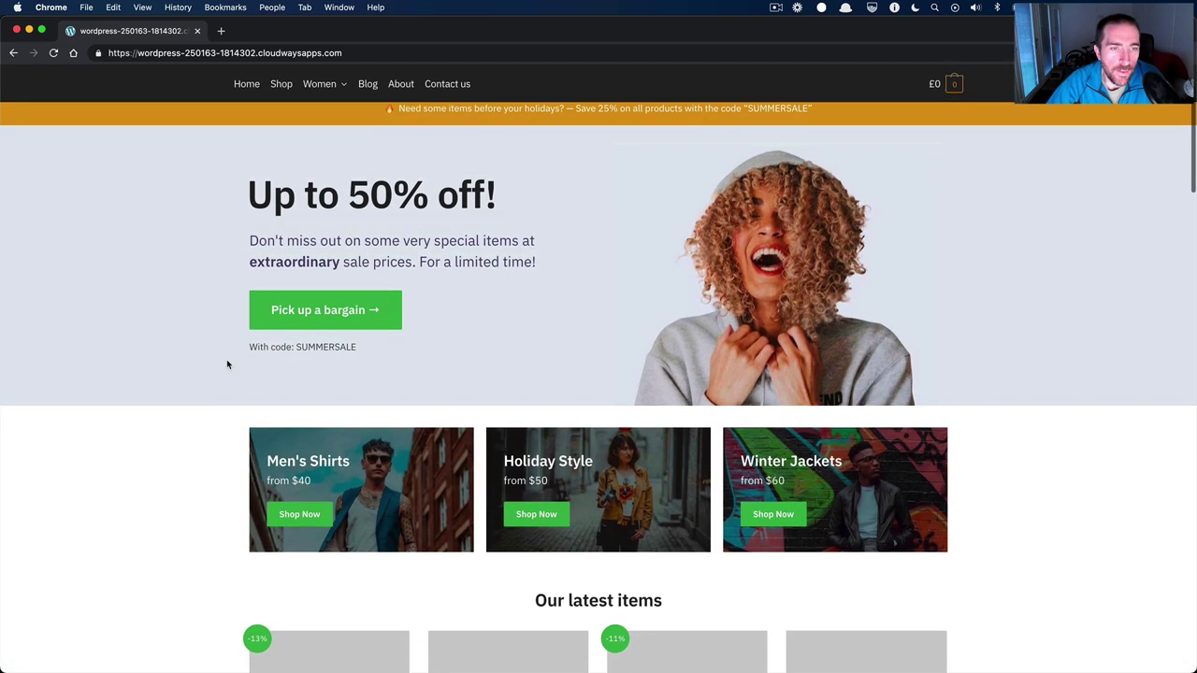
scroll(227, 365, up, 2)
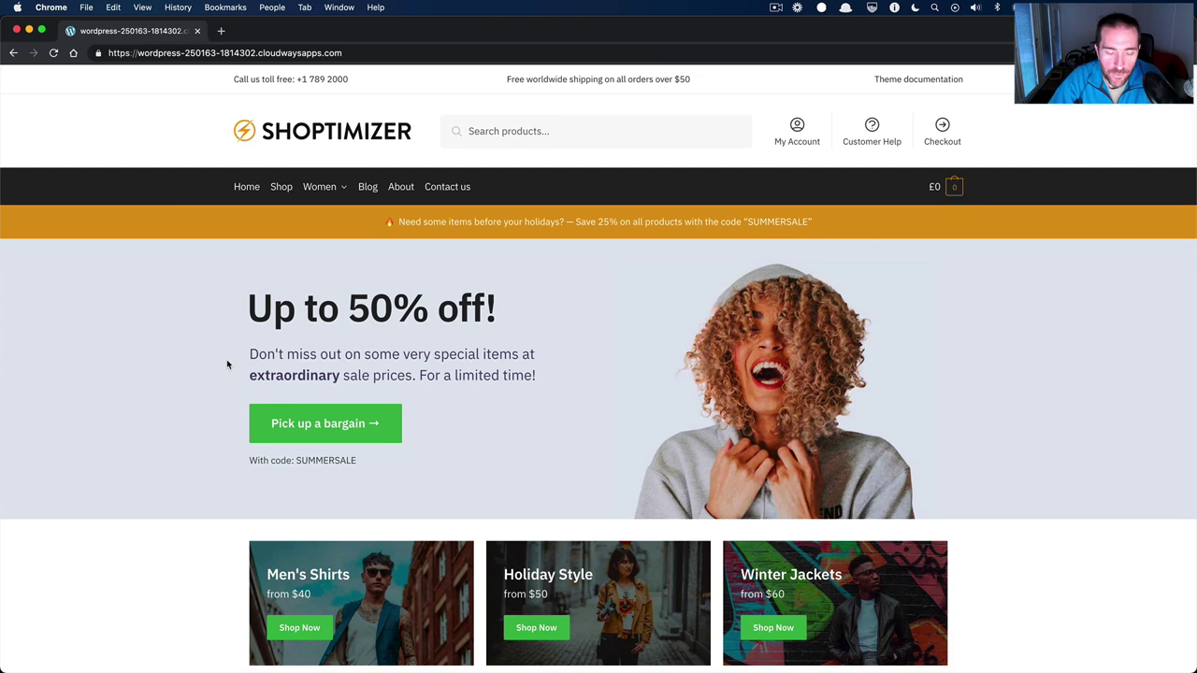
Reopen the developer tools, dock them to the right side, and switch the store page to mobile device emulation.
key(super+alt+i)
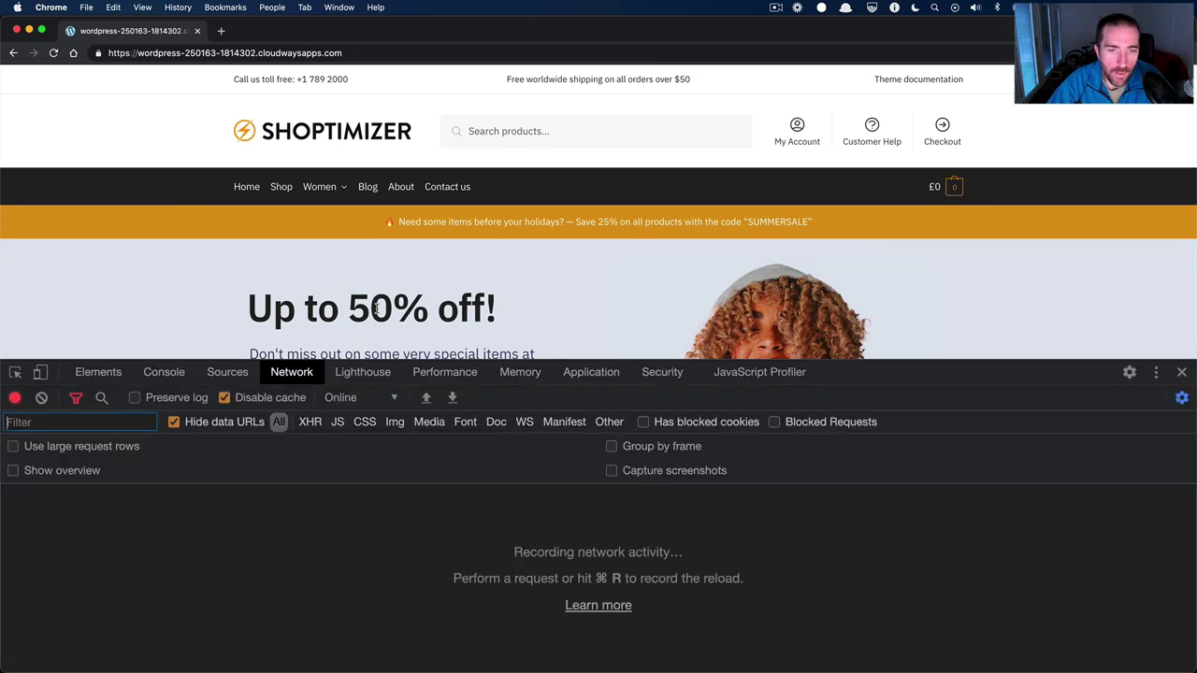
click(1156, 373)
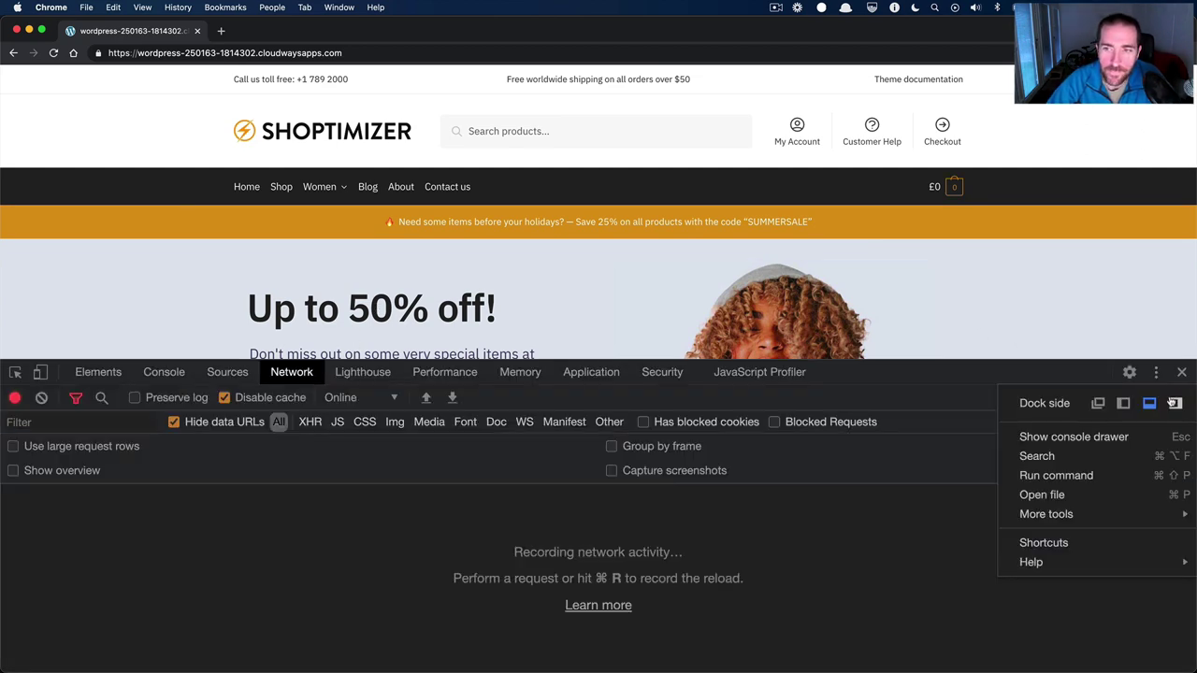
click(1176, 404)
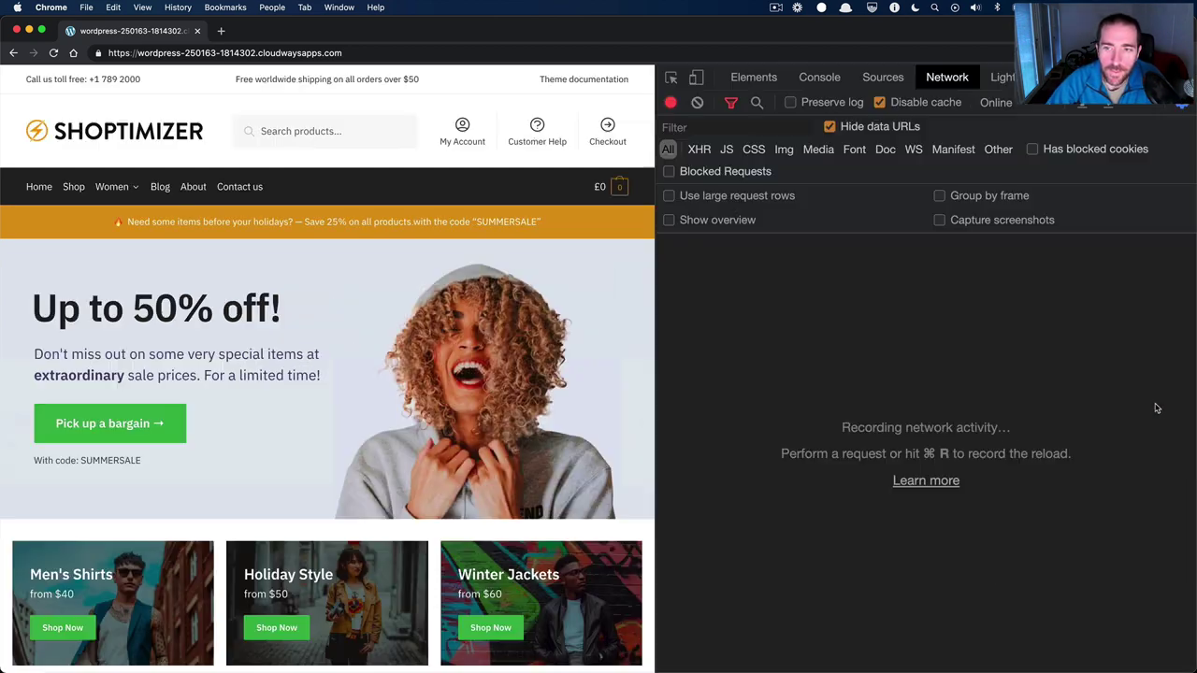
click(696, 76)
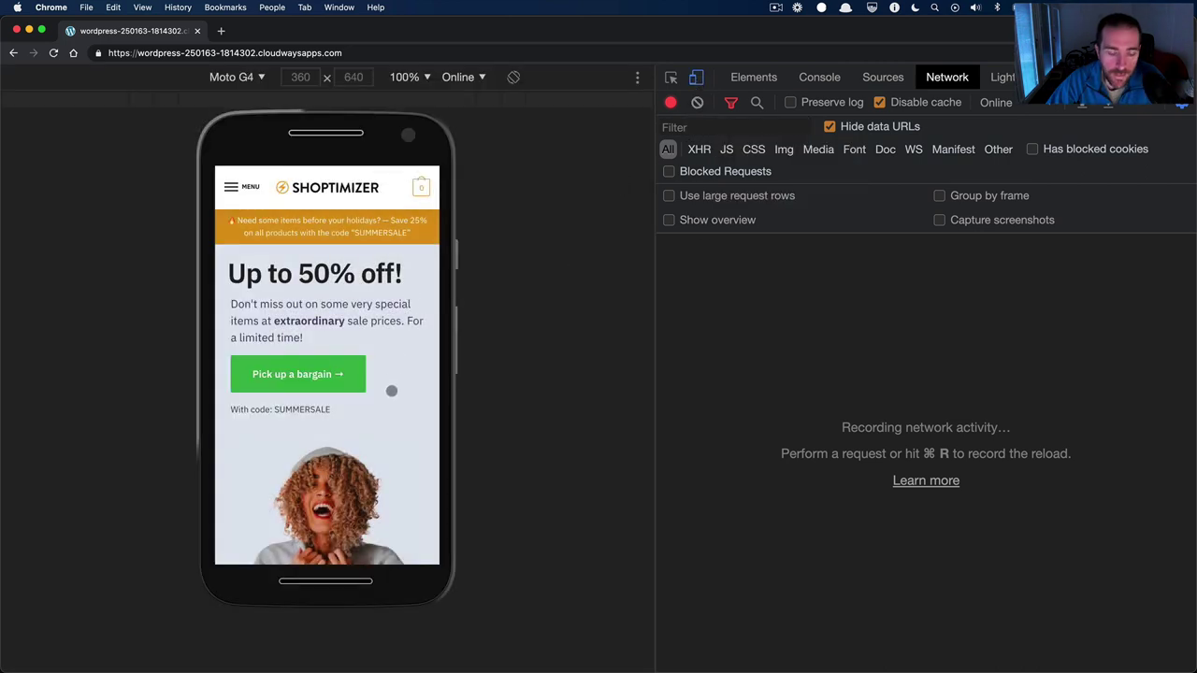
Reload the emulated Moto G4 view of the store several times to observe how its fonts and layout load.
key(super+r)
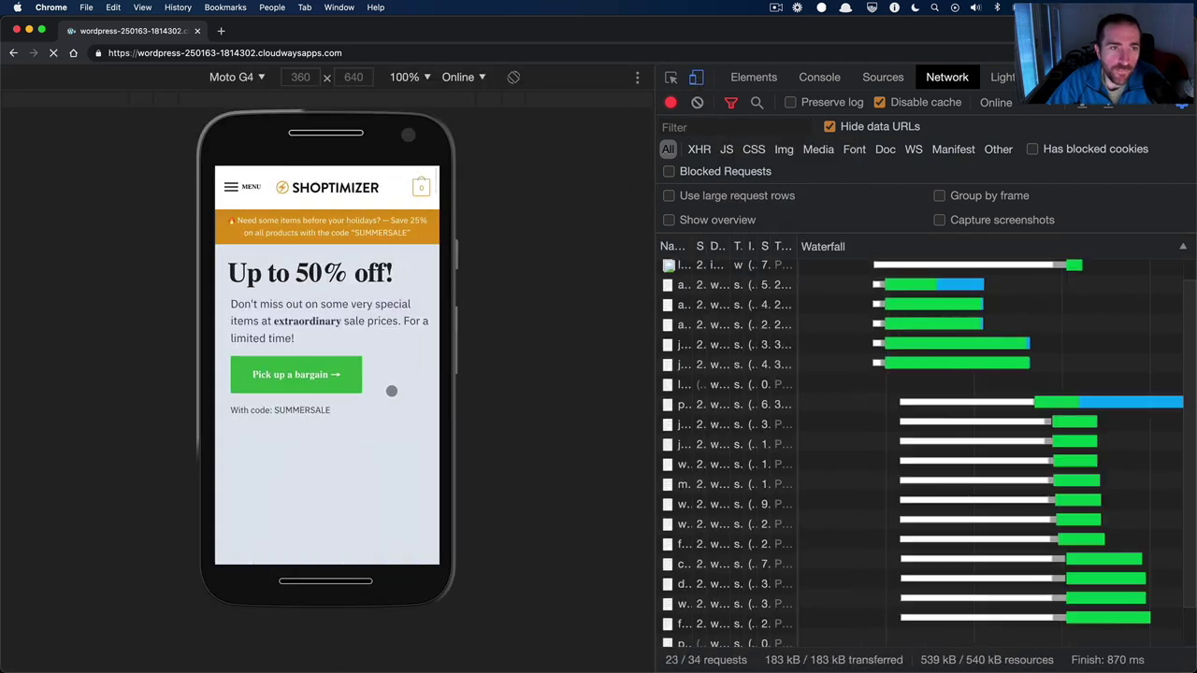
key(super+r)
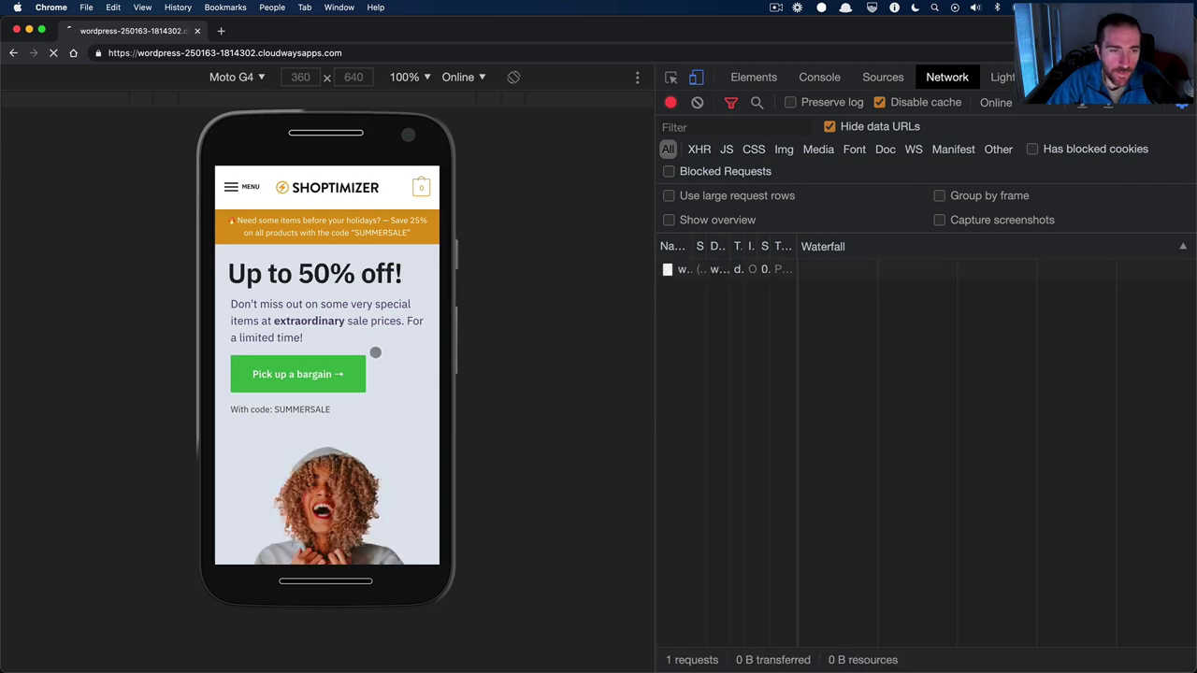
key(super+r)
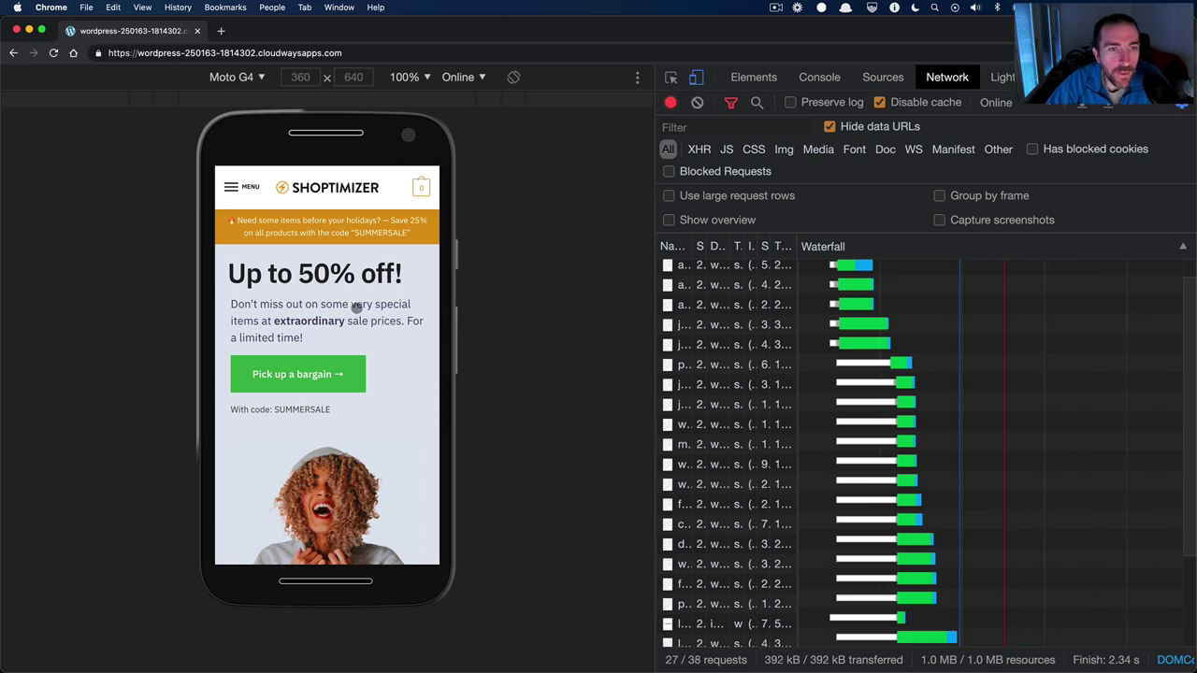
Switch to the browser window with the WordPress dashboard and search for new plugins with the keyword "custom snippets".
key(super+grave)
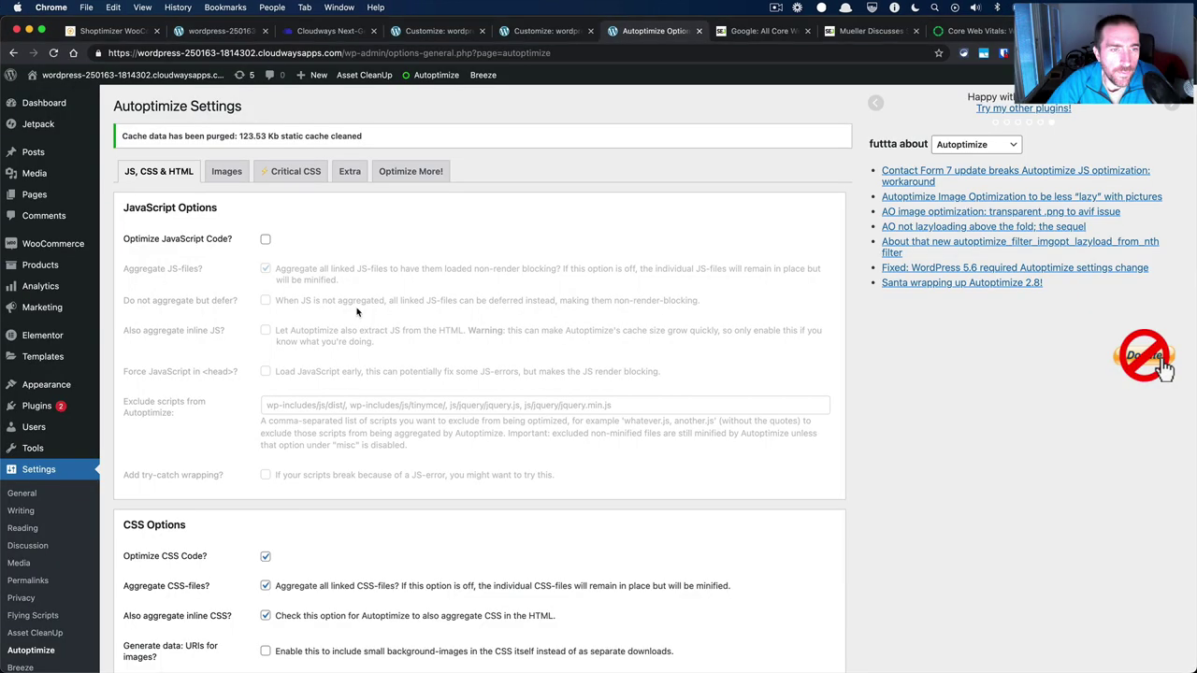
mouse_move(59, 383)
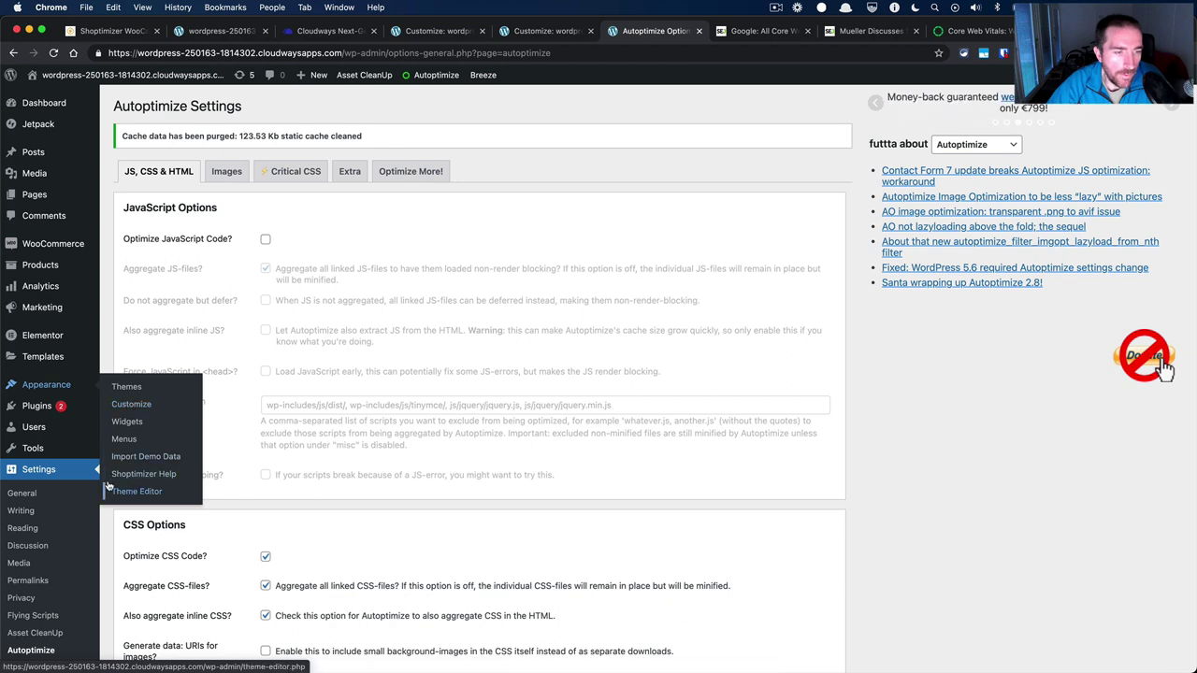
mouse_move(82, 408)
click(147, 426)
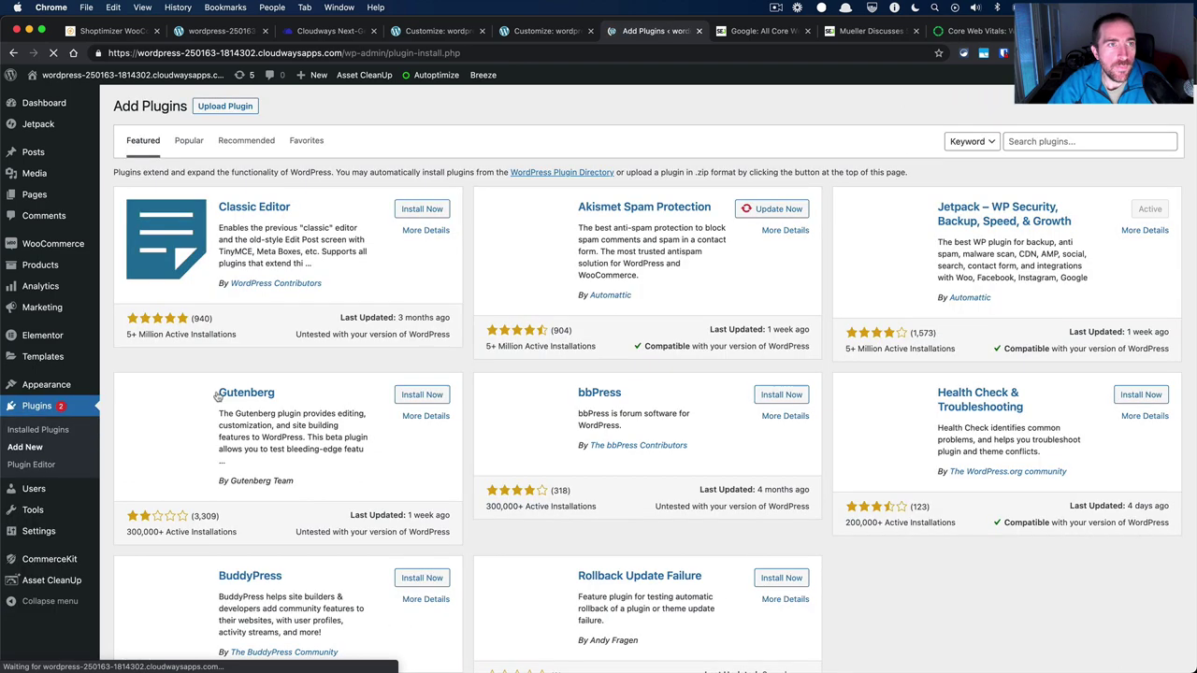
click(1018, 142)
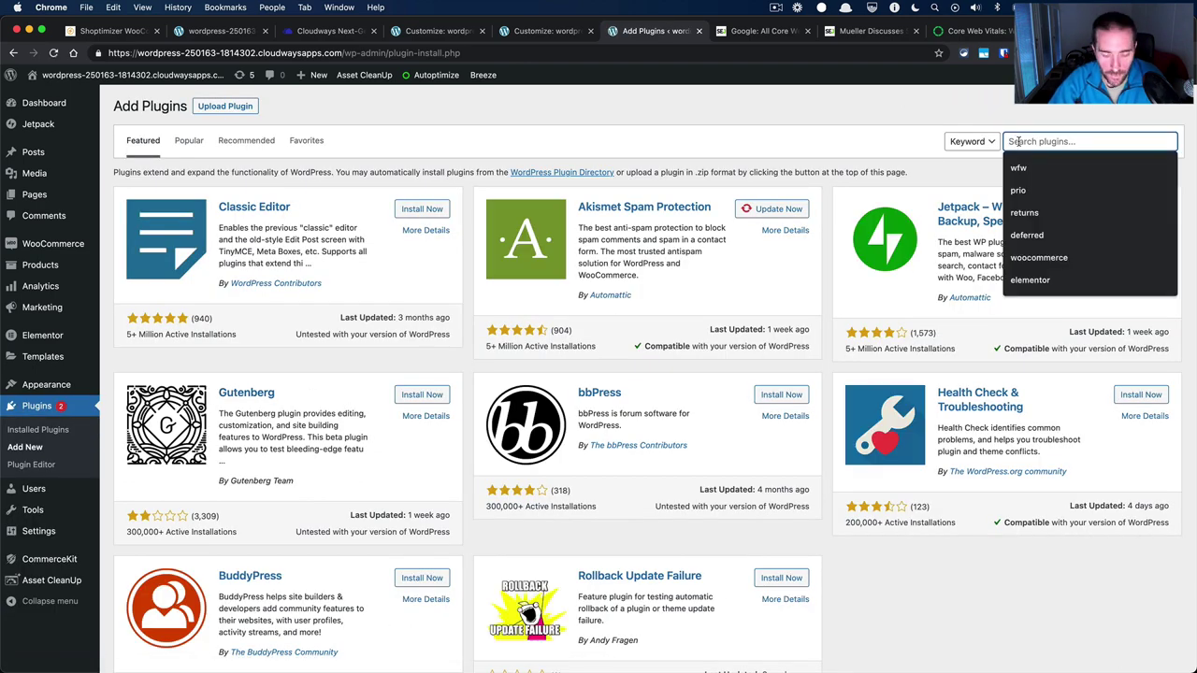
text(custom snipp)
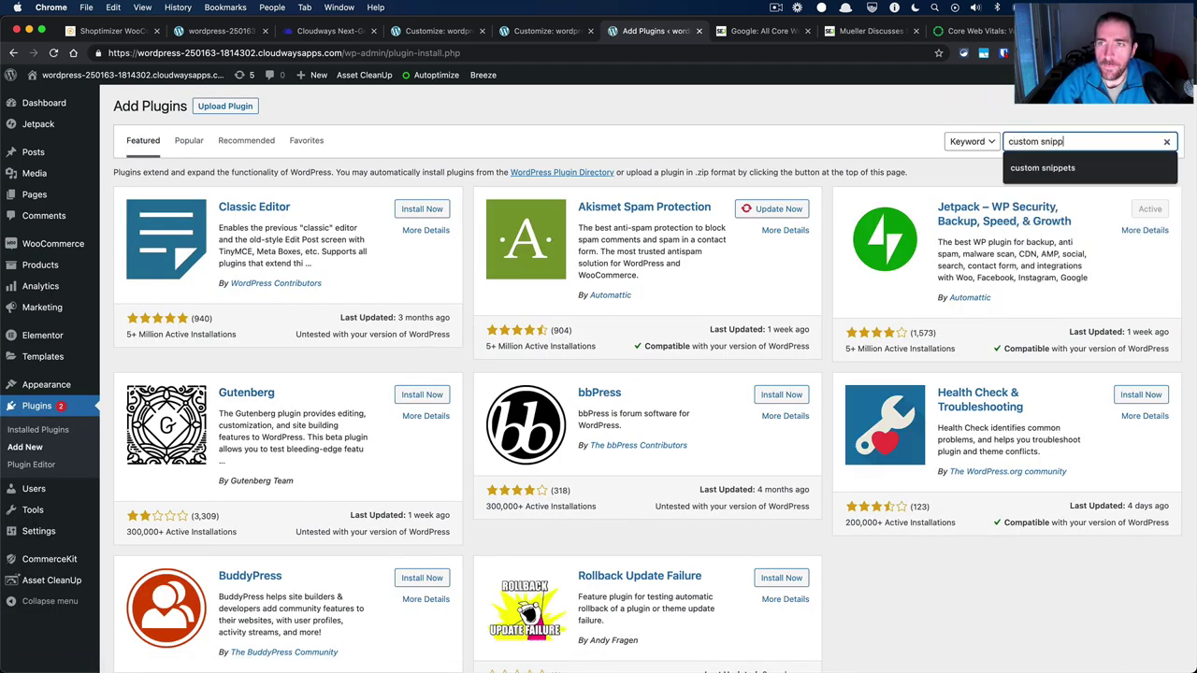
text(ets)
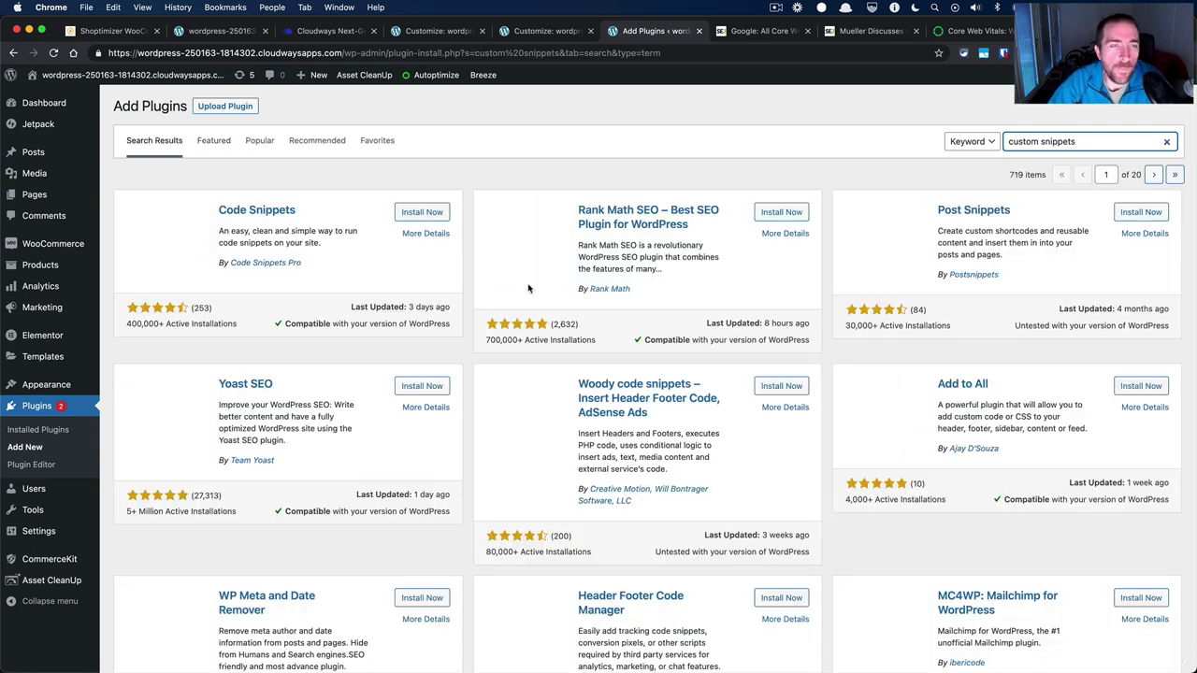
Install and activate the Code Snippets plugin and open its list of snippets.
click(443, 215)
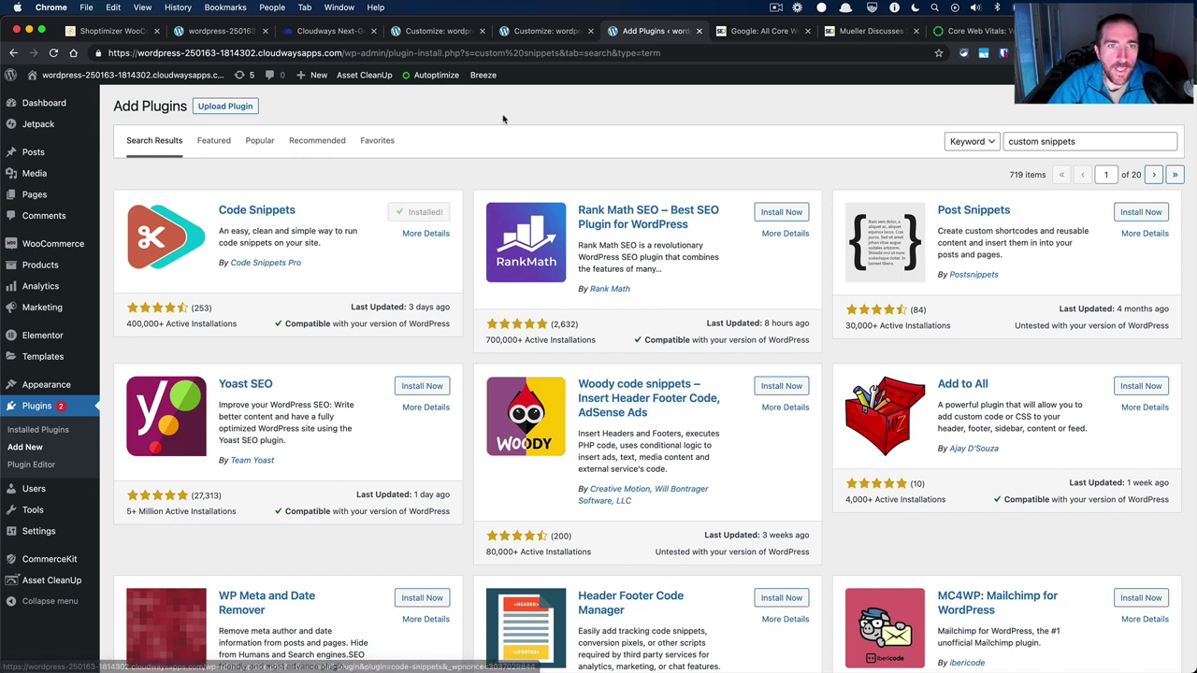
click(427, 212)
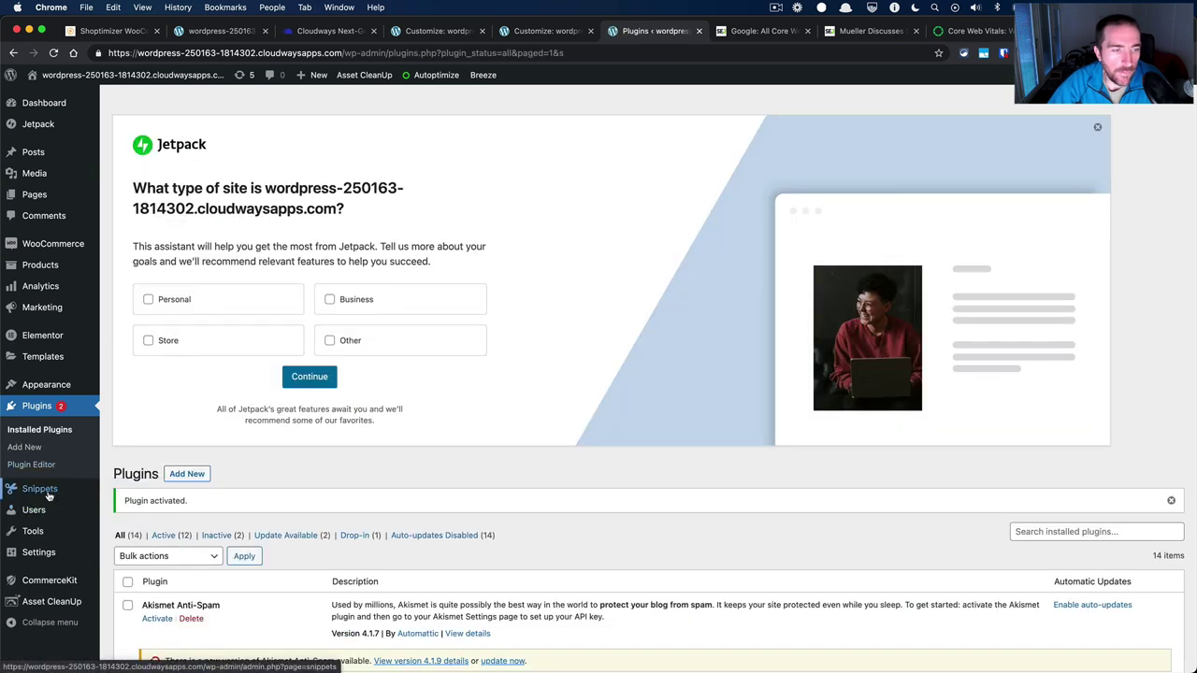
click(40, 489)
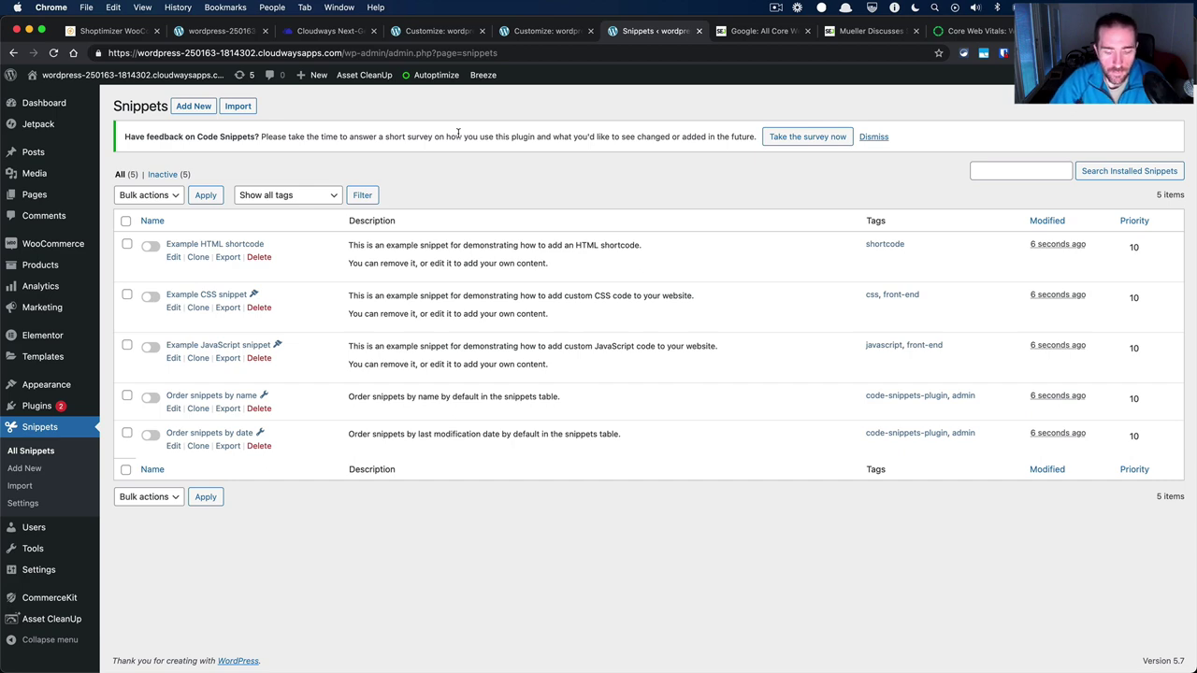
Open the WordPress dashboard of shoptimizerdemo.commercegurus.com in a new browser tab.
key(super+t)
text(shop)
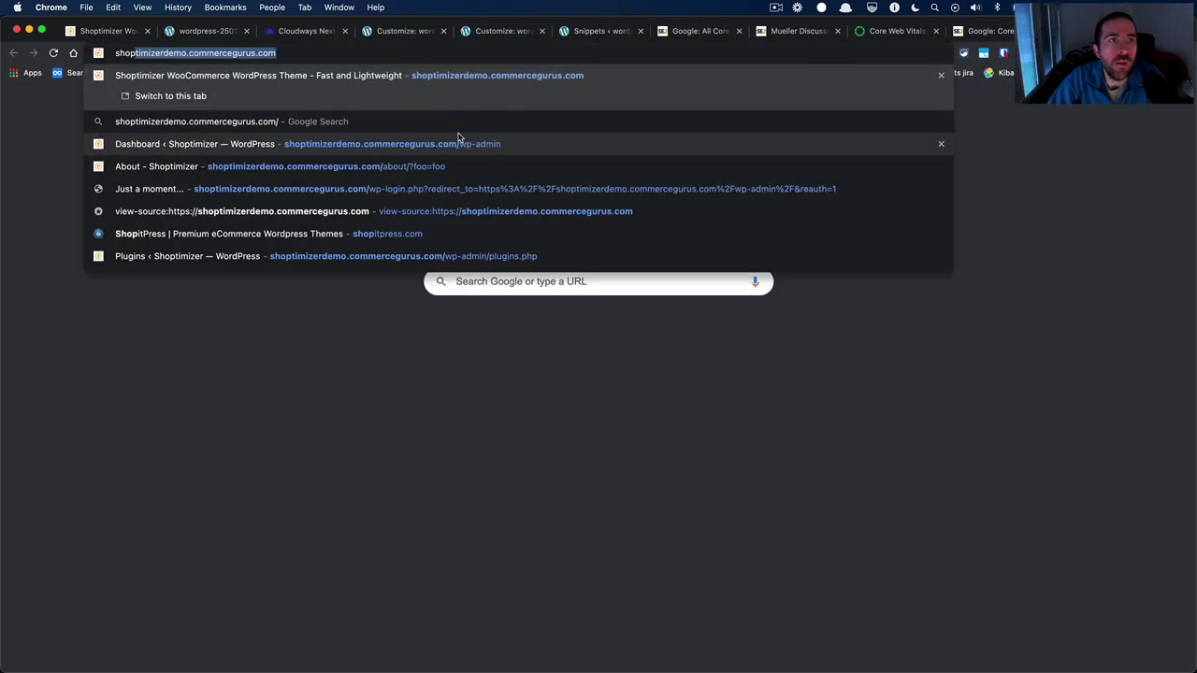
key(Right)
text(w)
key(Return)
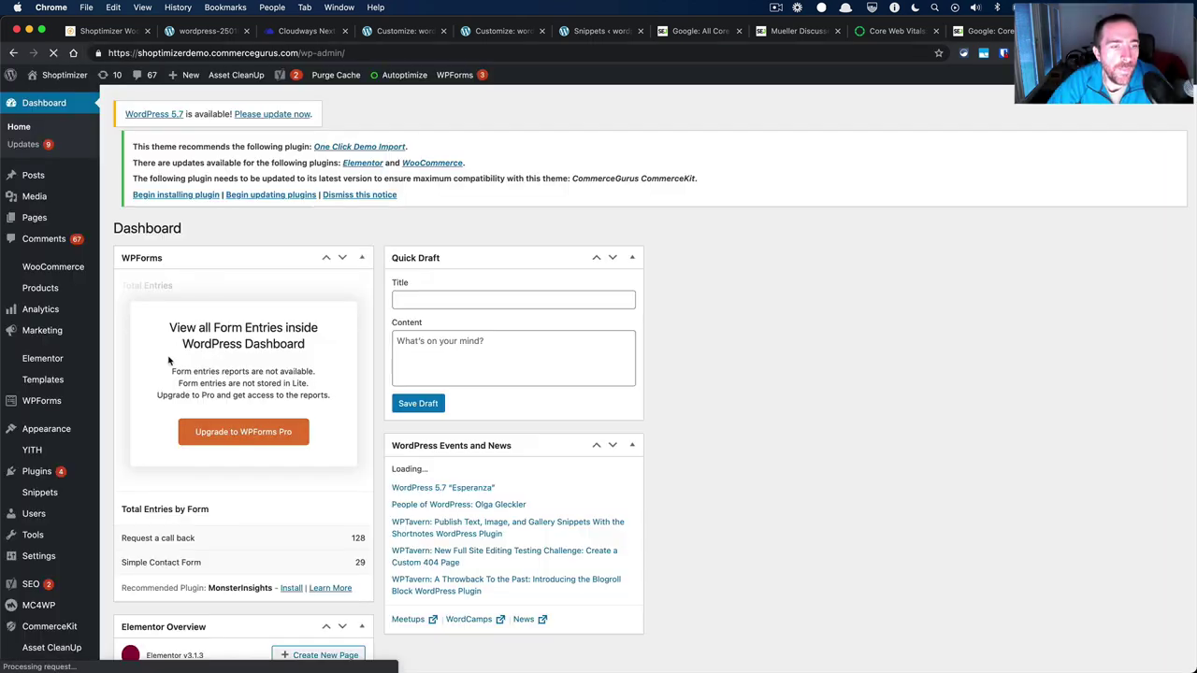
Open the "Shoptimizer Typography 2.0" snippet of the demo site for editing.
scroll(103, 468, down, 3)
mouse_move(51, 614)
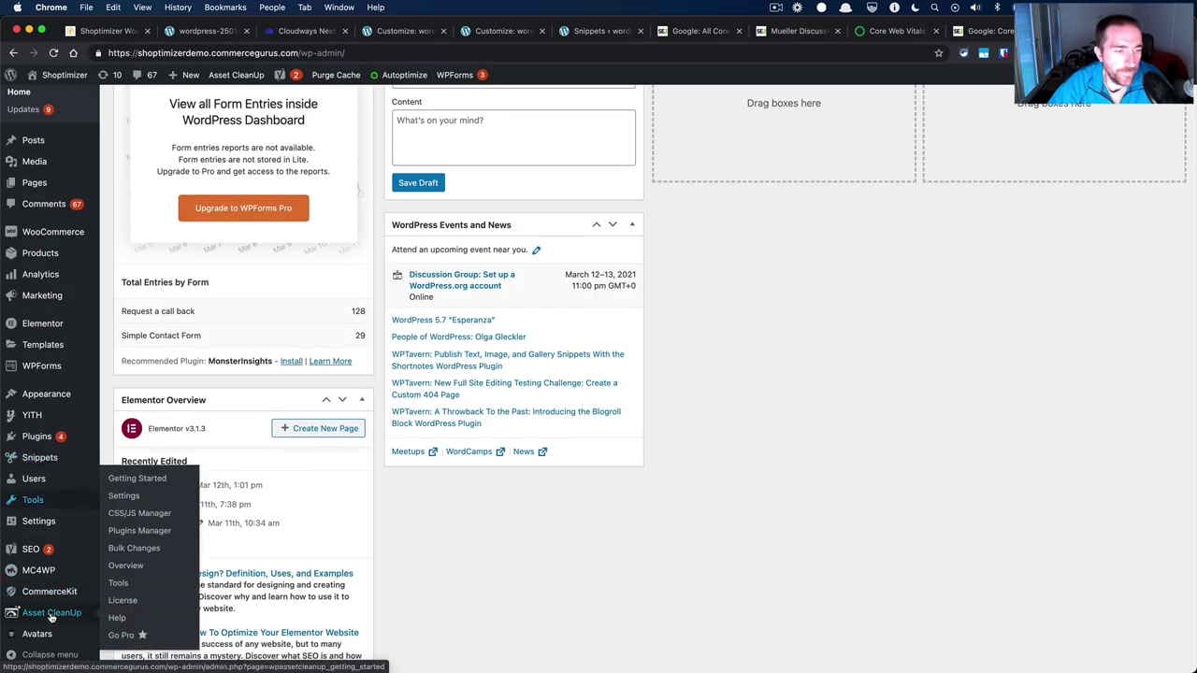
scroll(52, 614, down, 2)
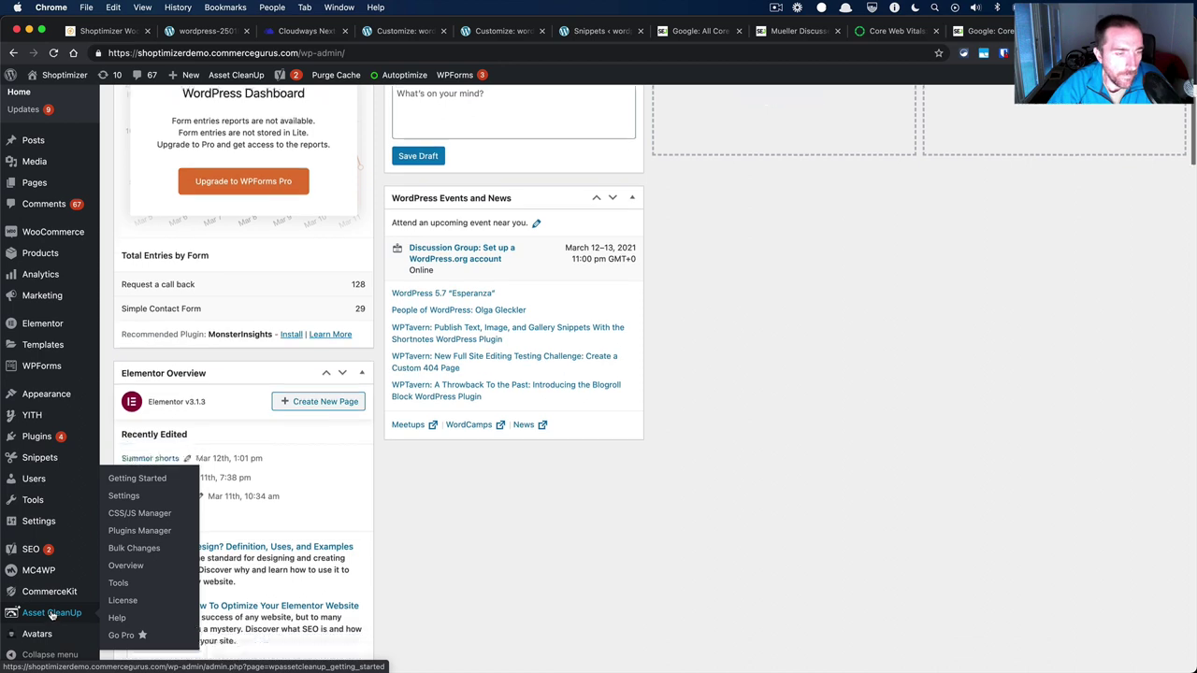
mouse_move(67, 465)
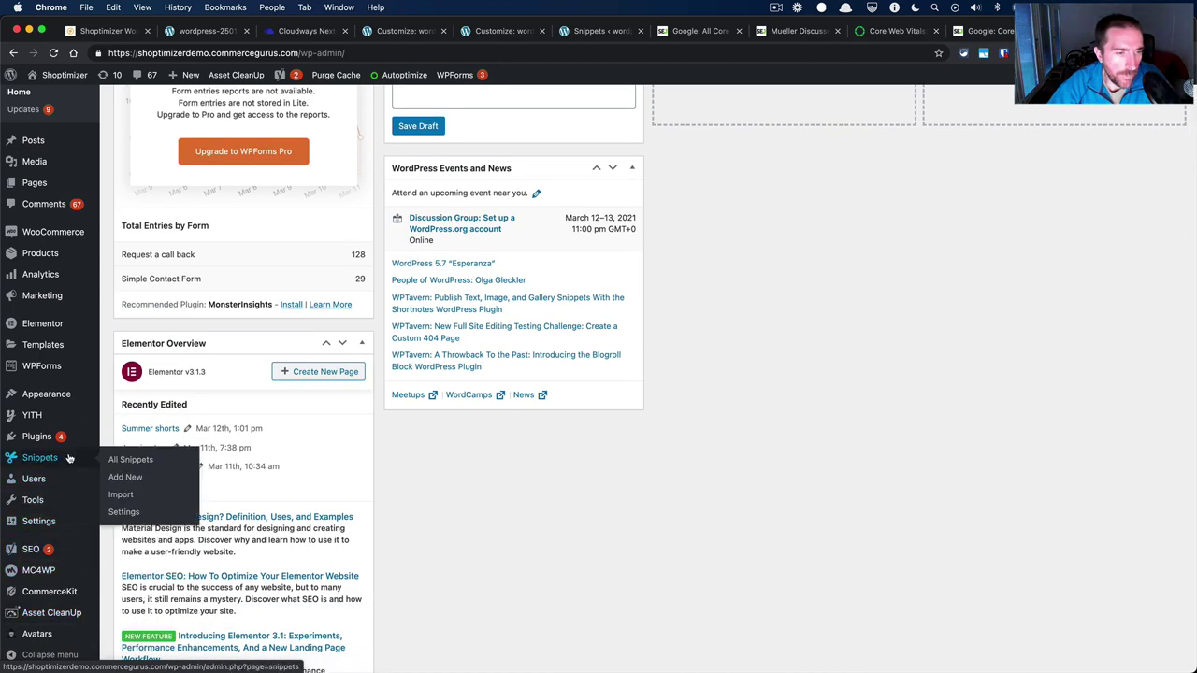
click(121, 460)
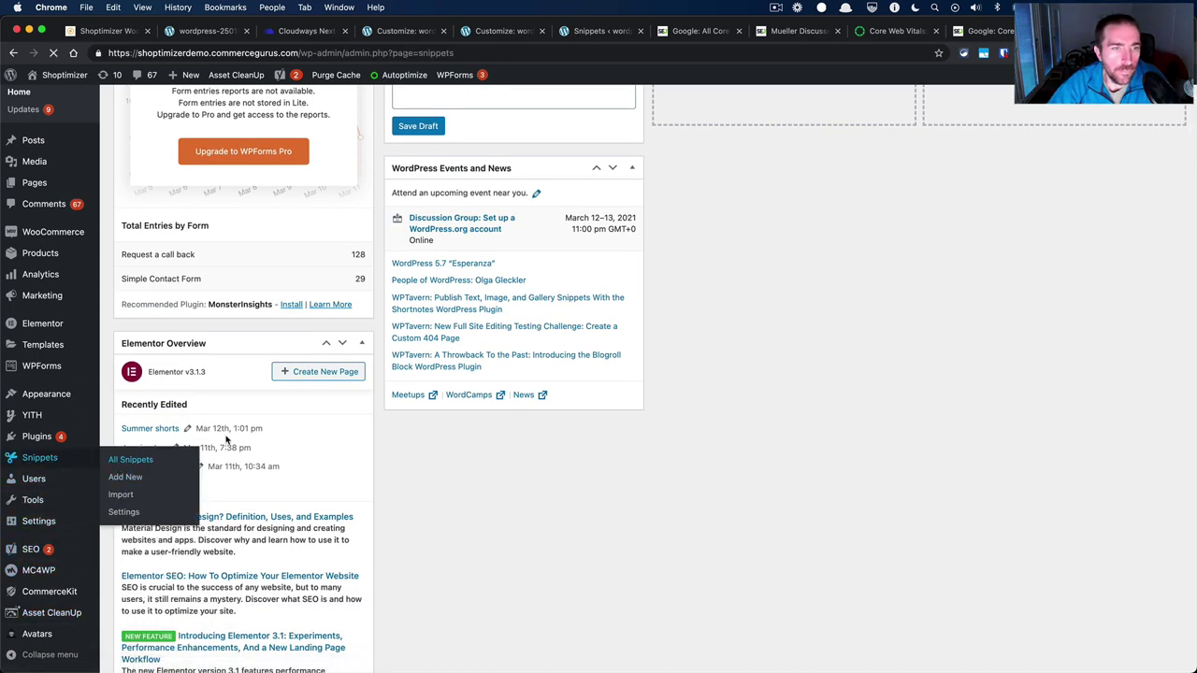
scroll(187, 603, down, 2)
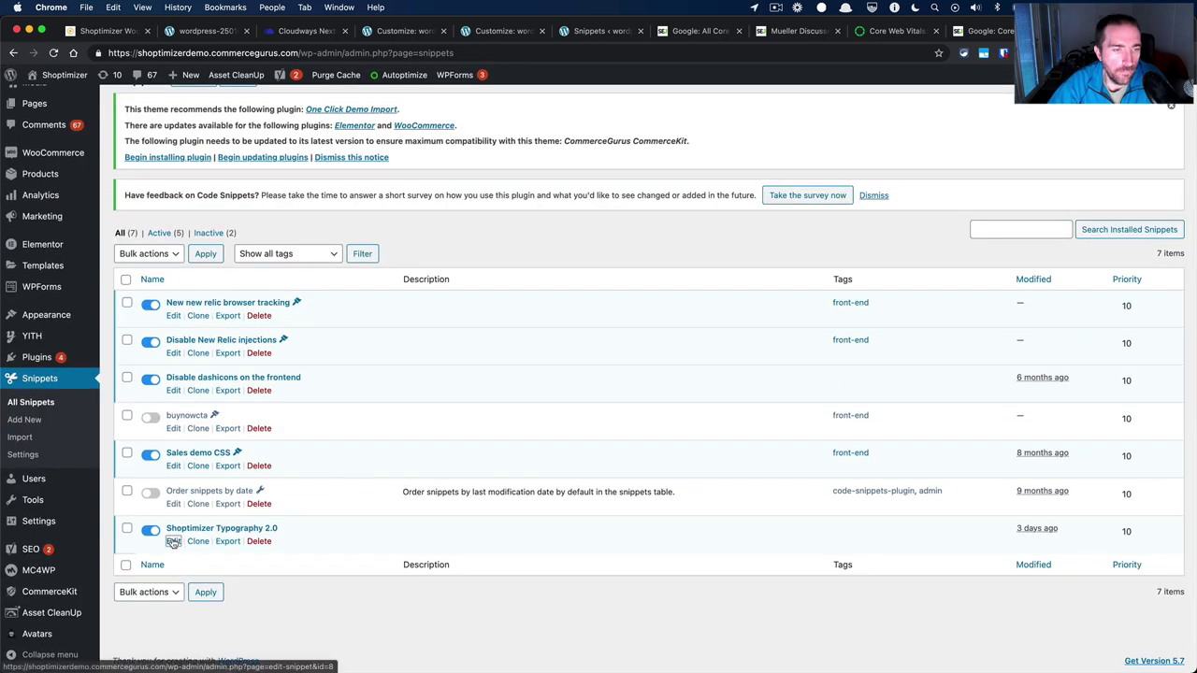
click(173, 542)
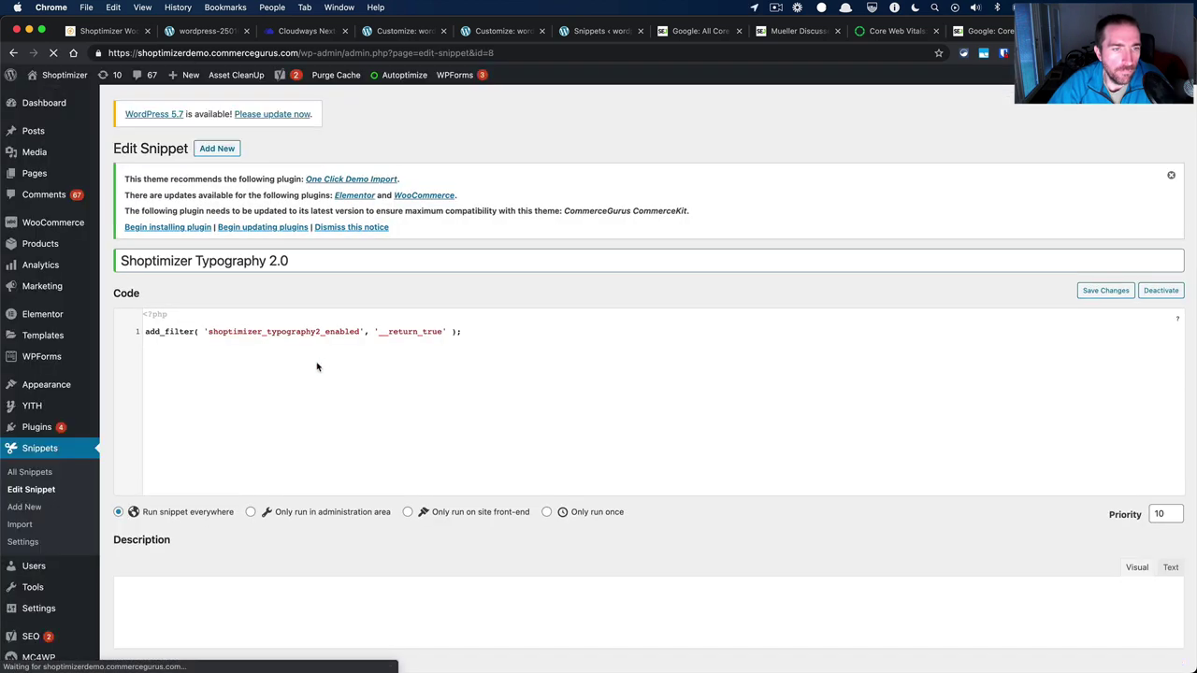
Copy the entire code of the "Shoptimizer Typography 2.0" snippet.
click(321, 363)
key(super+a)
key(super+c)
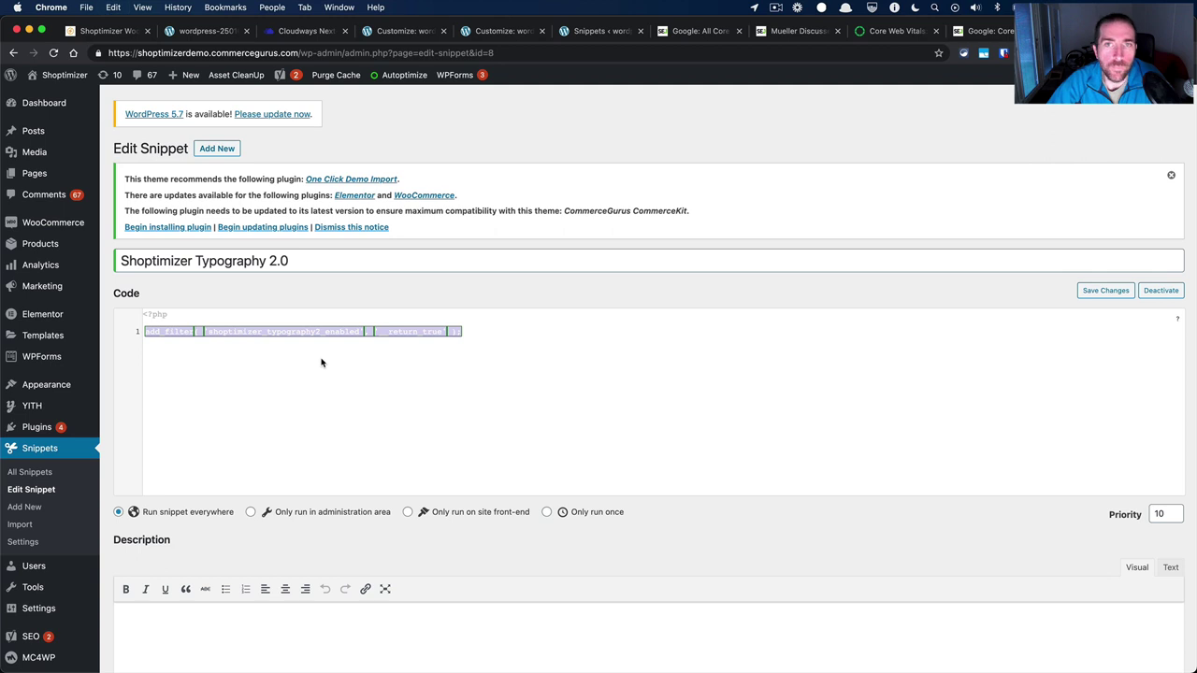
click(586, 31)
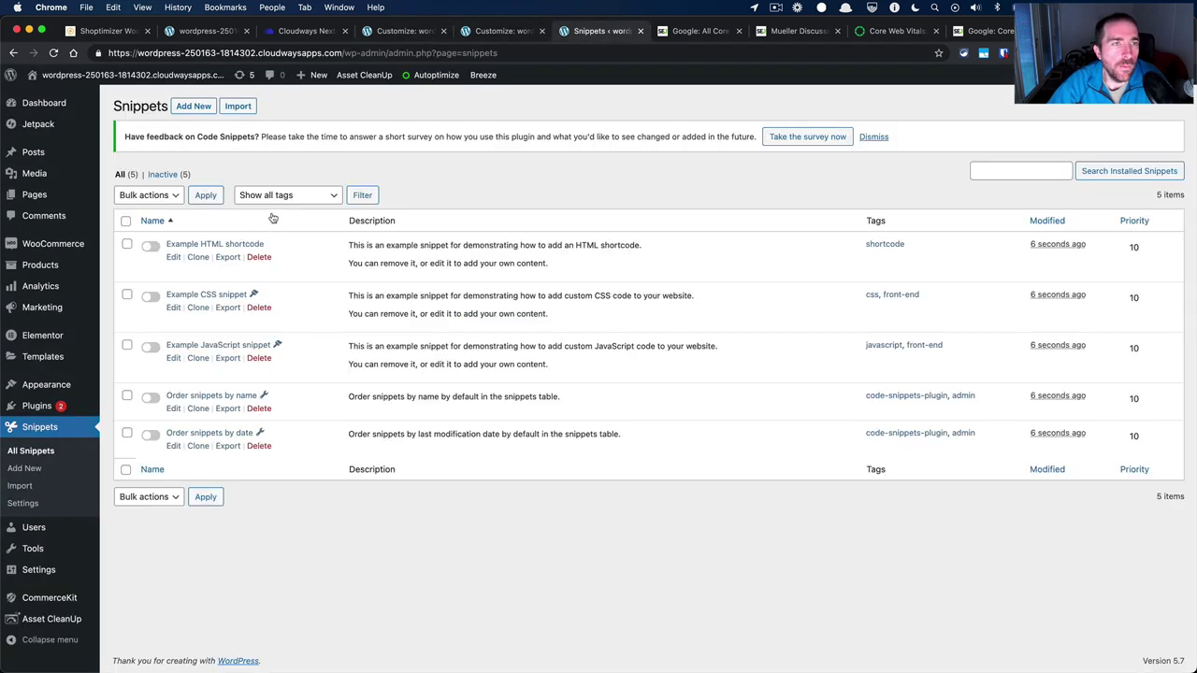
click(205, 107)
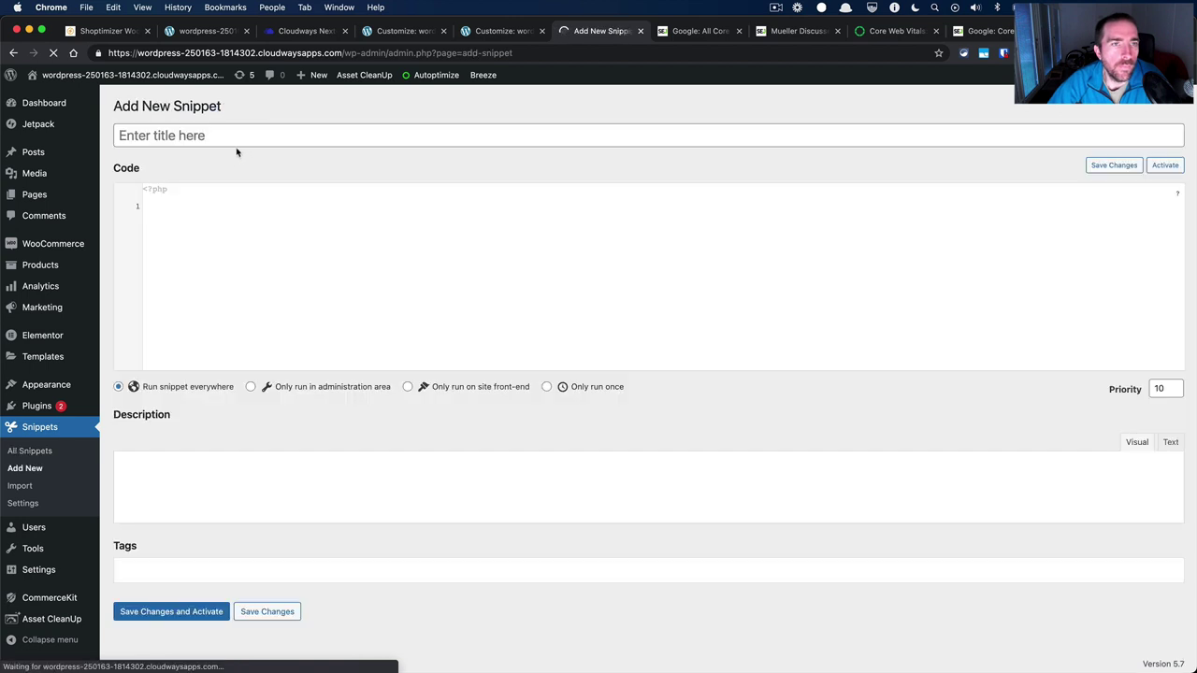
click(233, 131)
text(Shop)
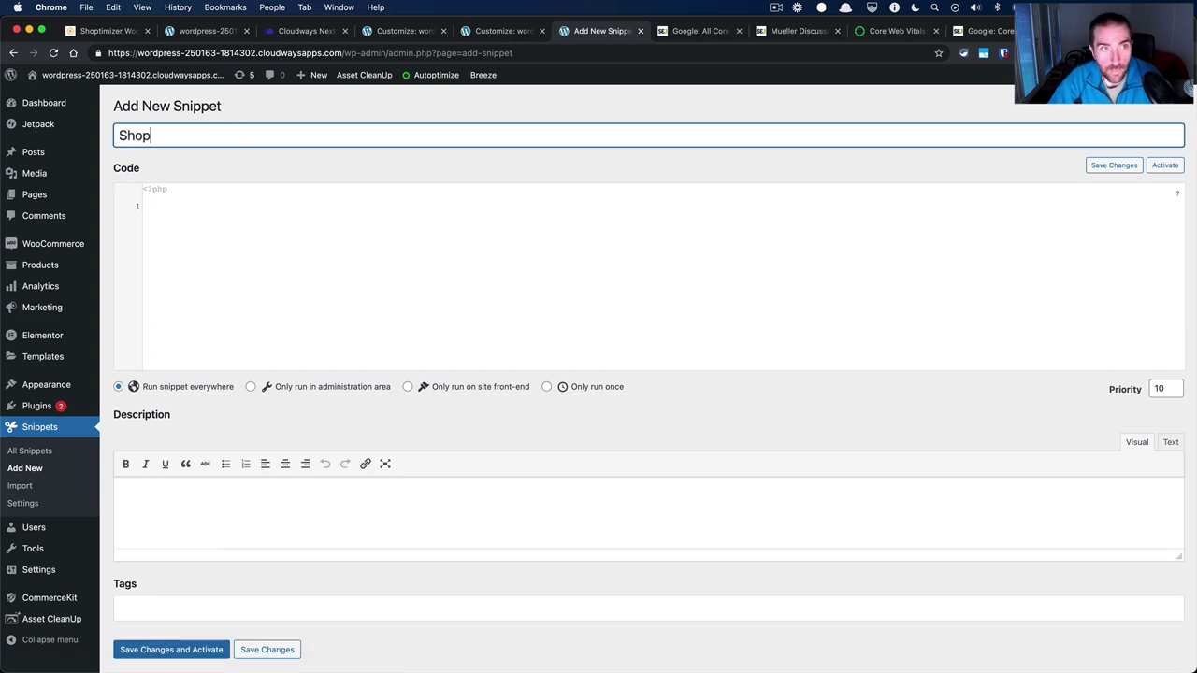
text(timizer )
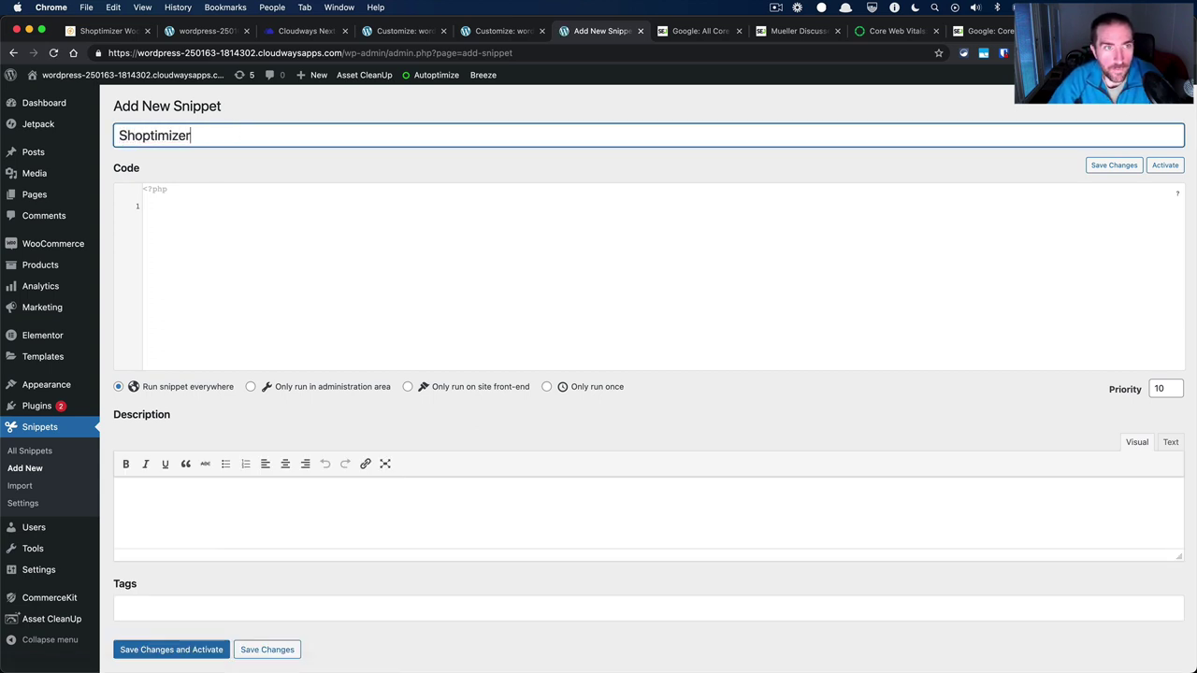
text(Typograp)
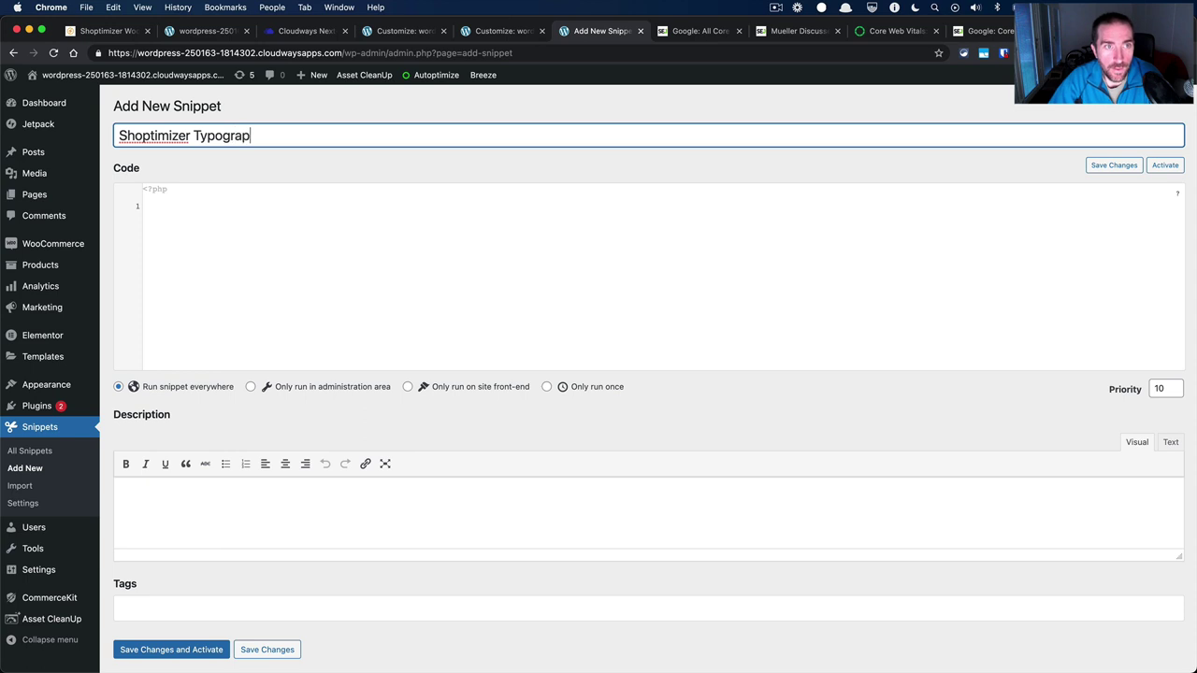
text(hy 2..)
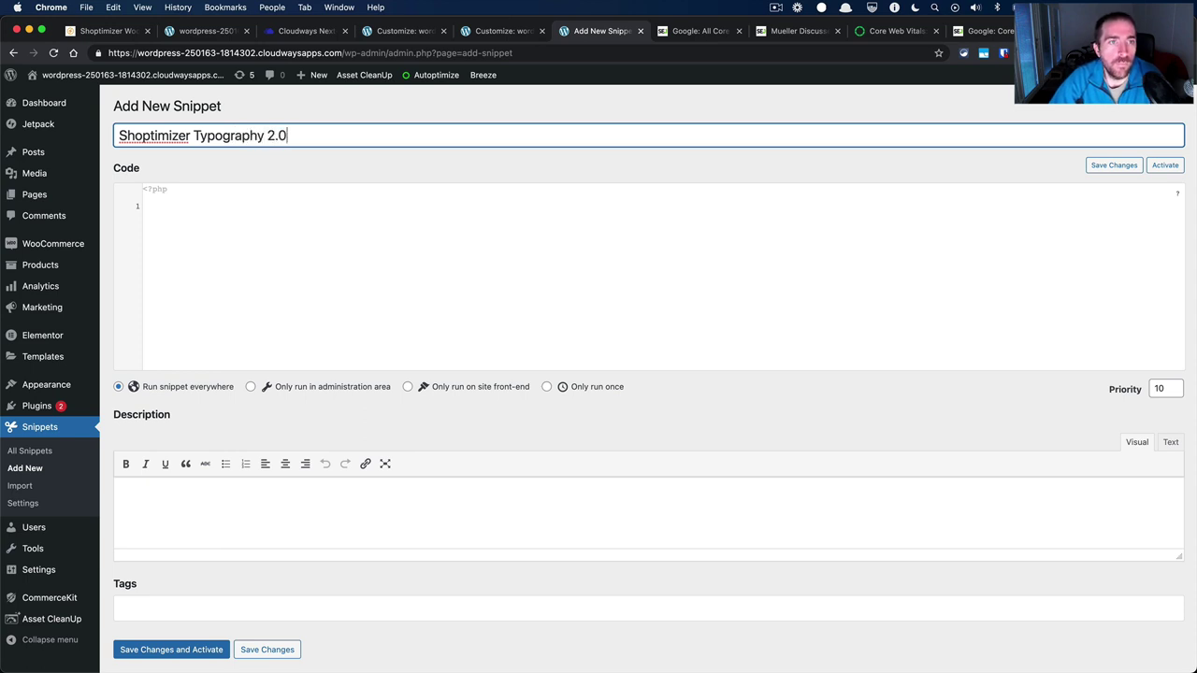
Paste the copied add_filter( 'shoptimizer_typography2_enabled', '__return_true' ); line as the snippet's code, then save and activate the snippet.
click(286, 233)
key(super+v)
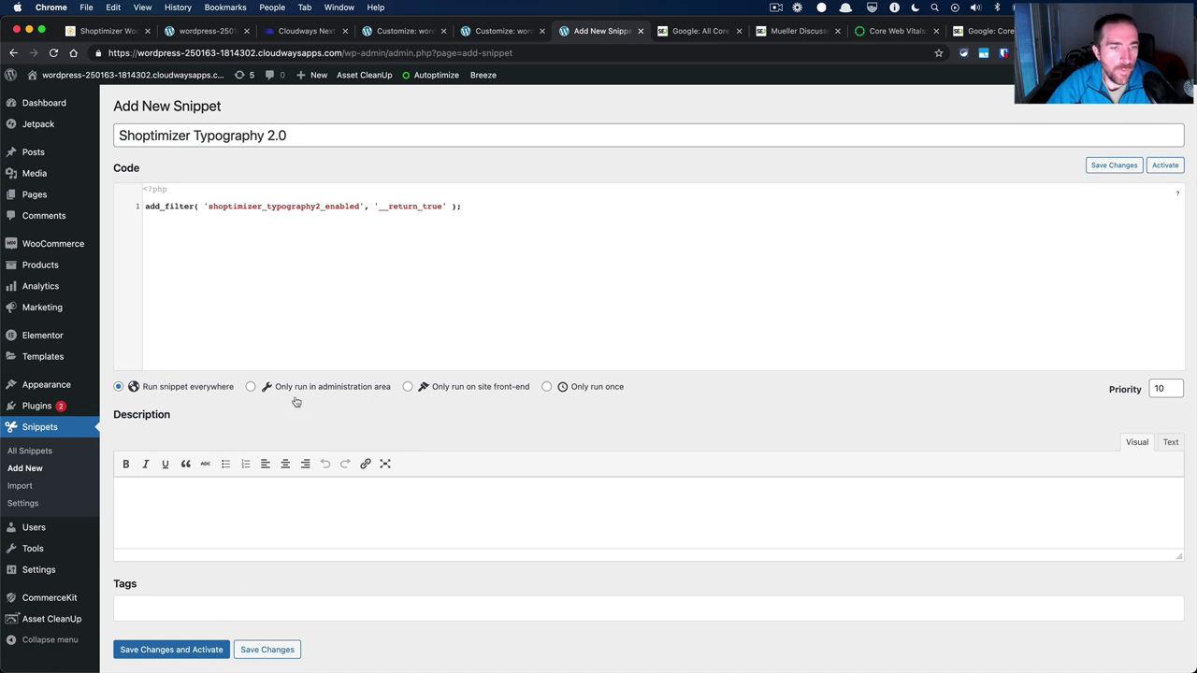
click(183, 653)
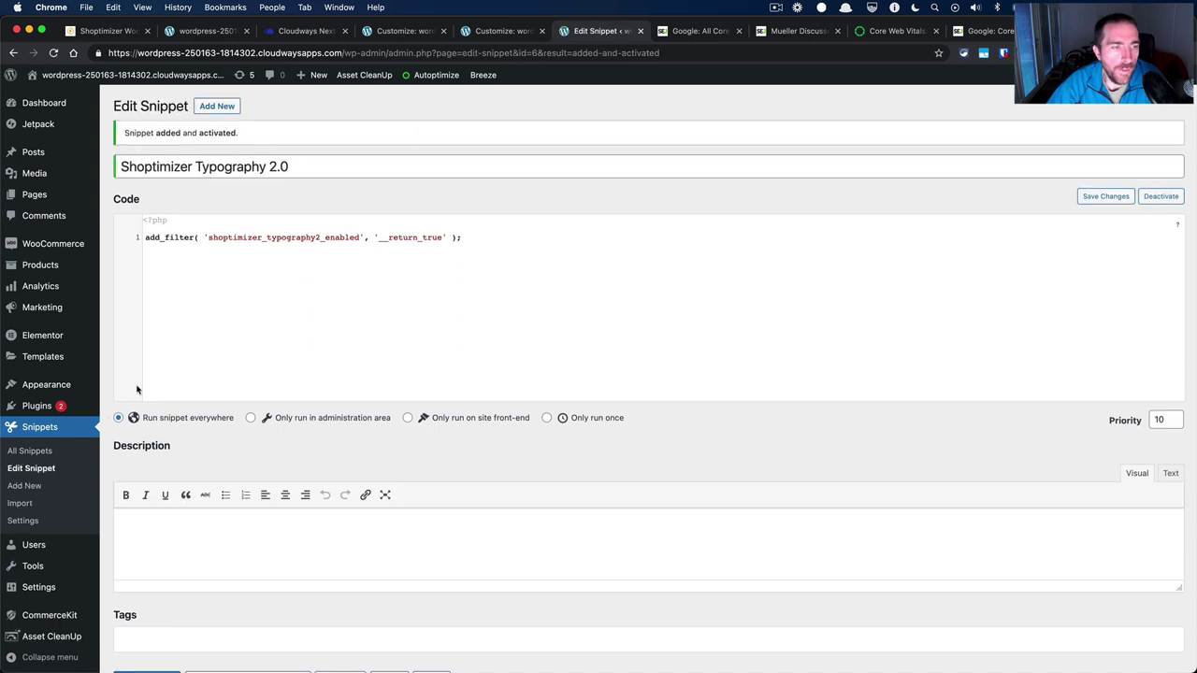
Open the theme Customizer and look through the Main Body and Navigation settings of Typography 2.0.
click(124, 404)
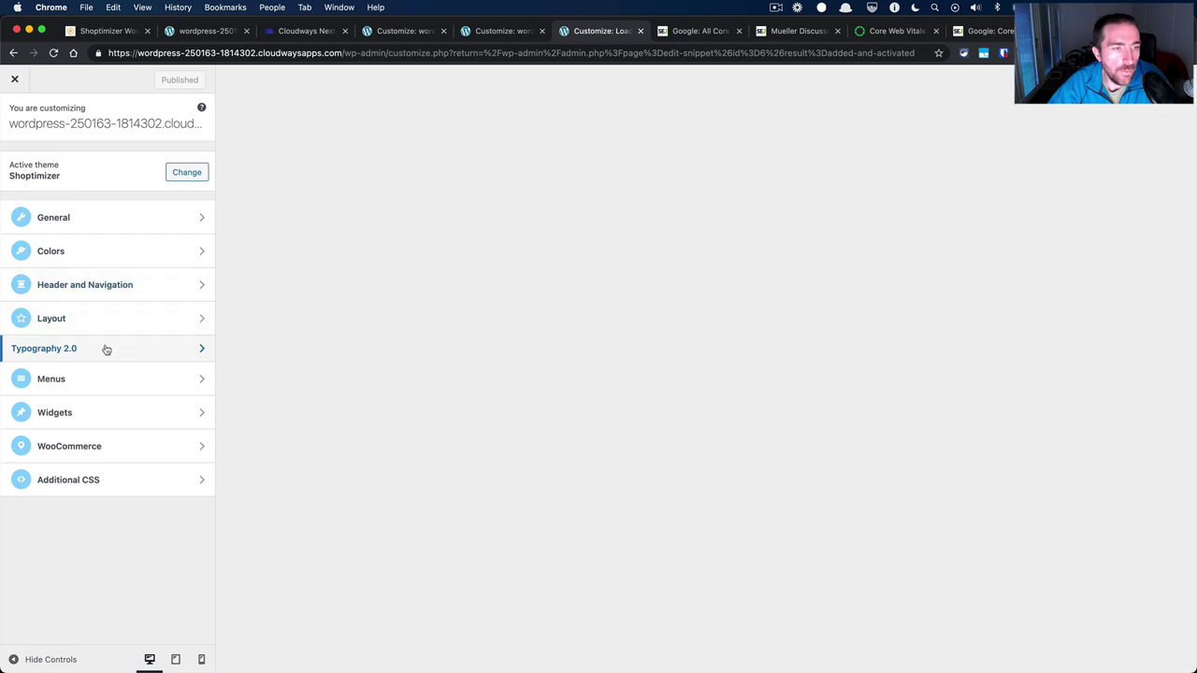
click(106, 350)
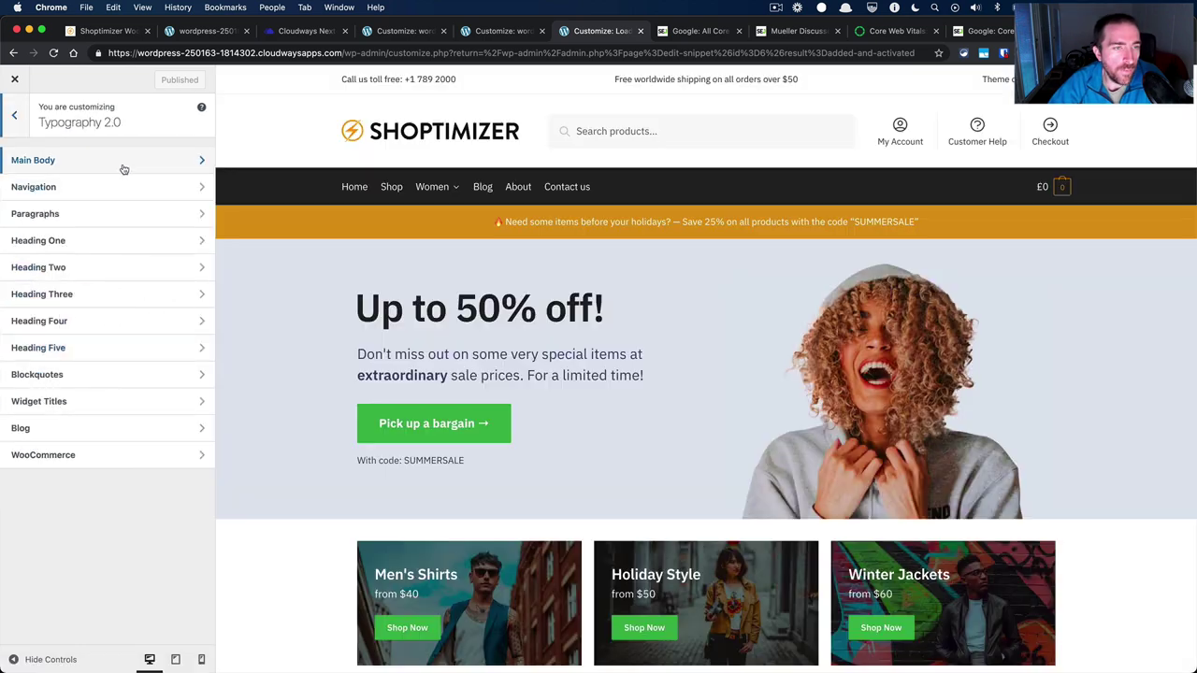
click(123, 166)
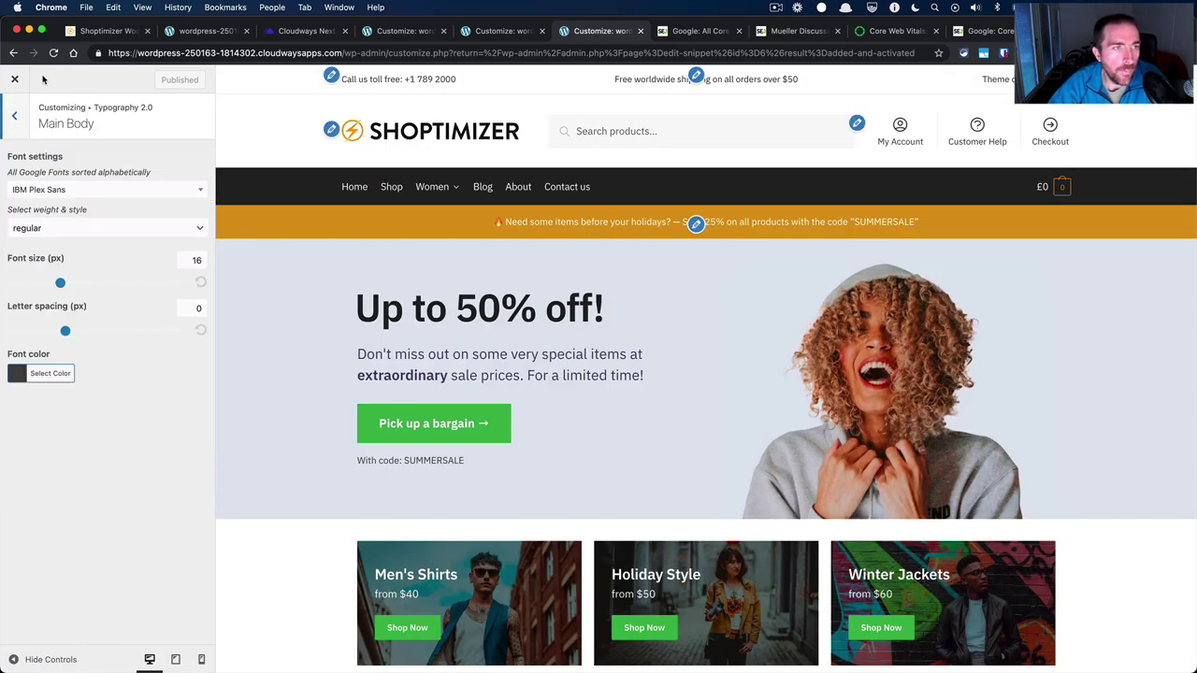
click(23, 120)
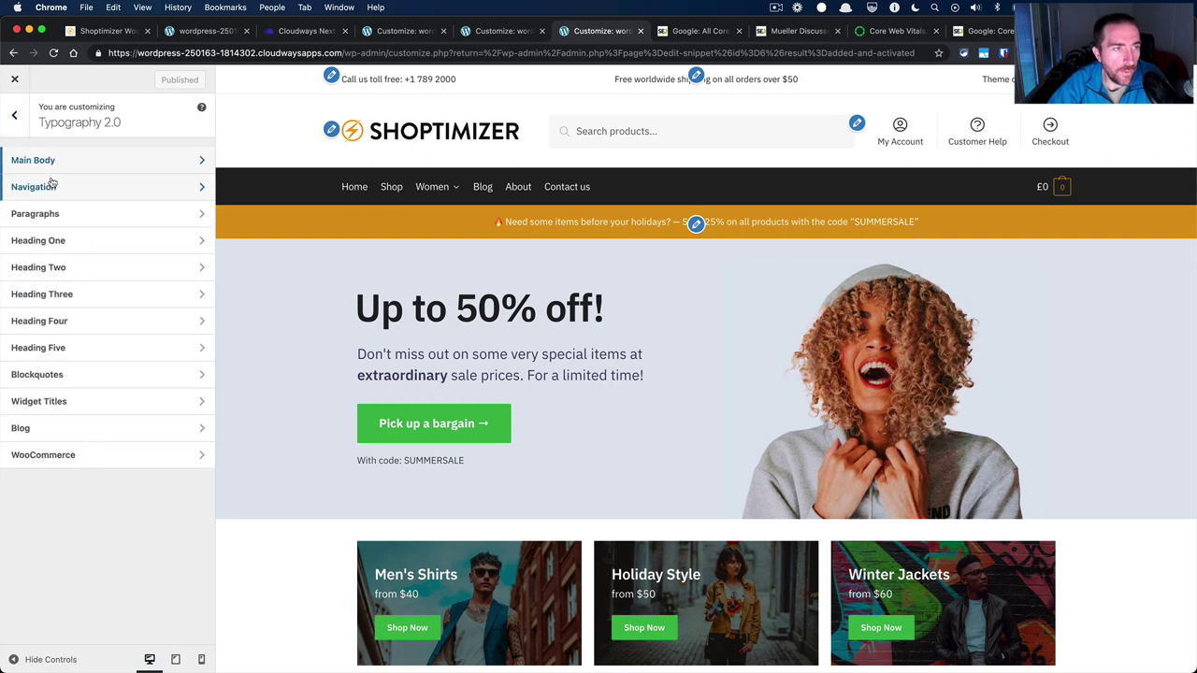
click(56, 183)
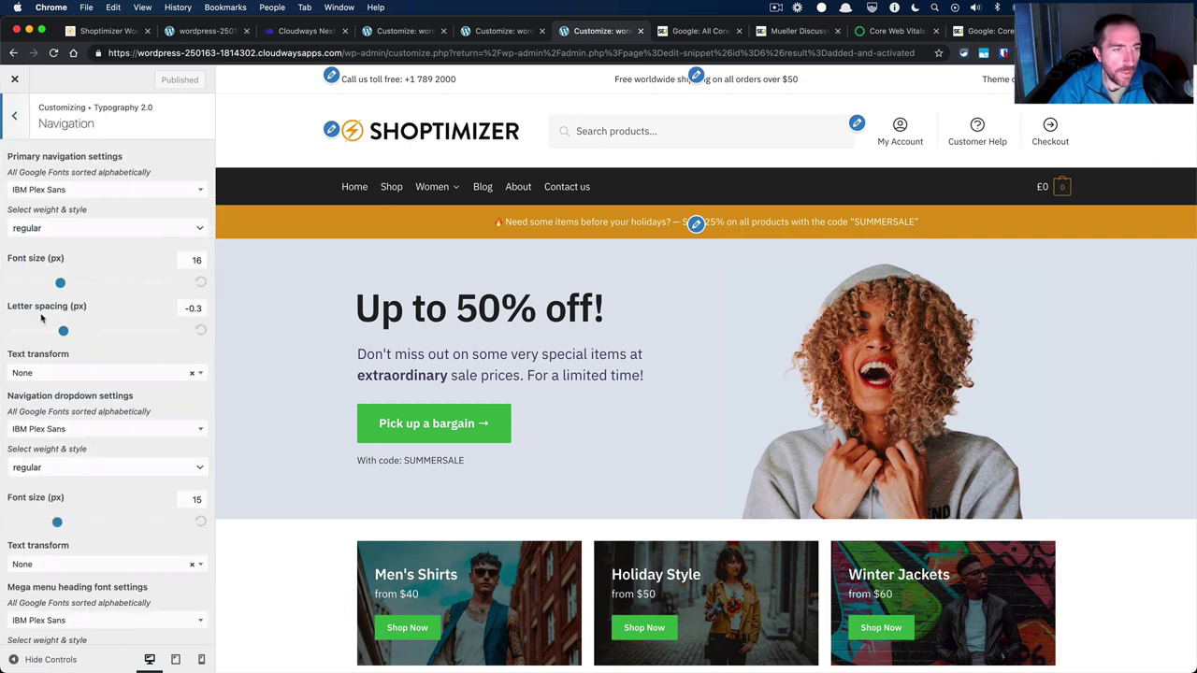
click(14, 117)
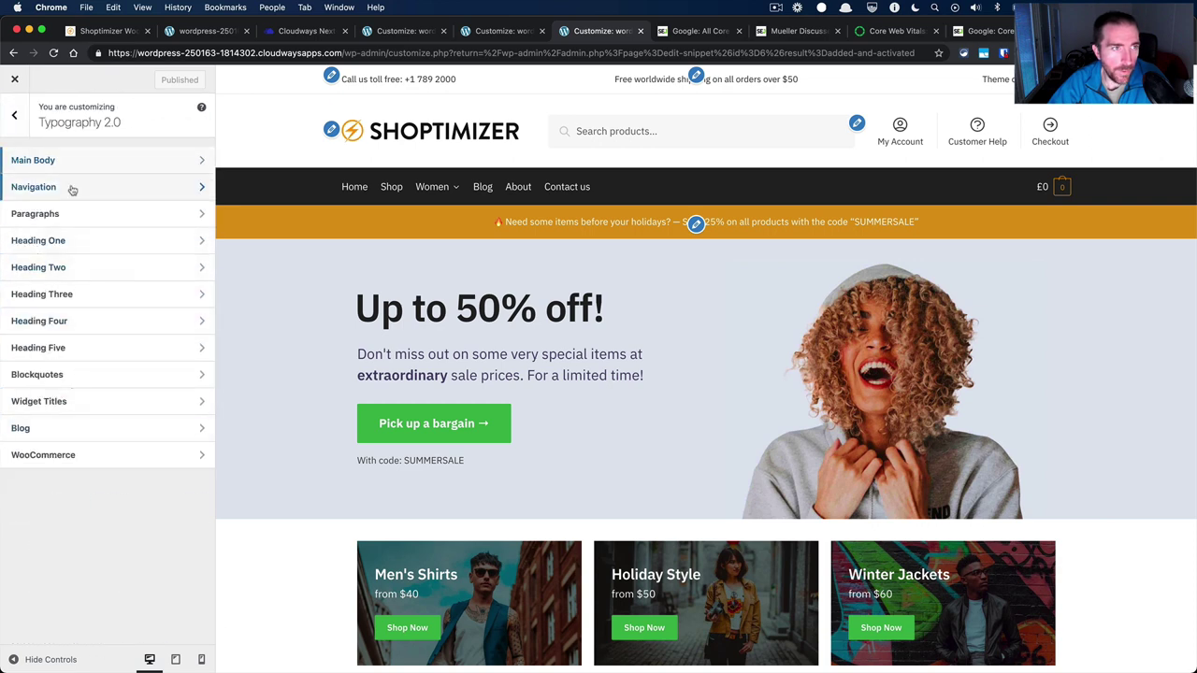
Add the comment /* nothing */ to the theme's Additional CSS and publish the change.
click(14, 114)
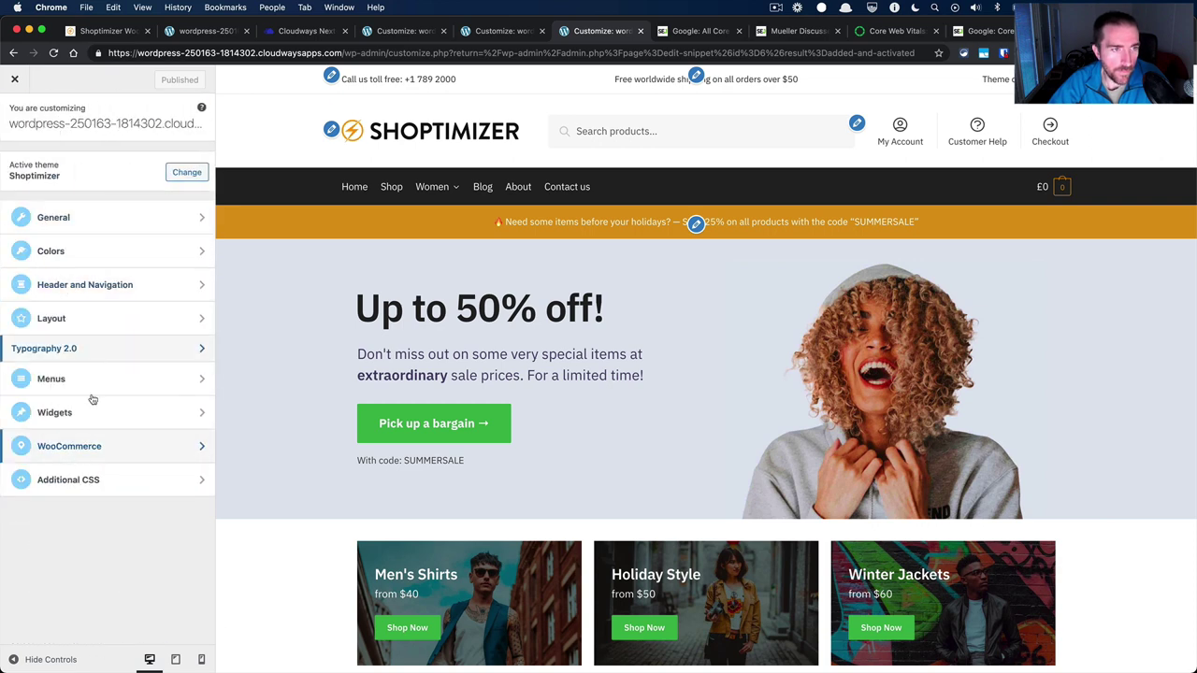
click(84, 482)
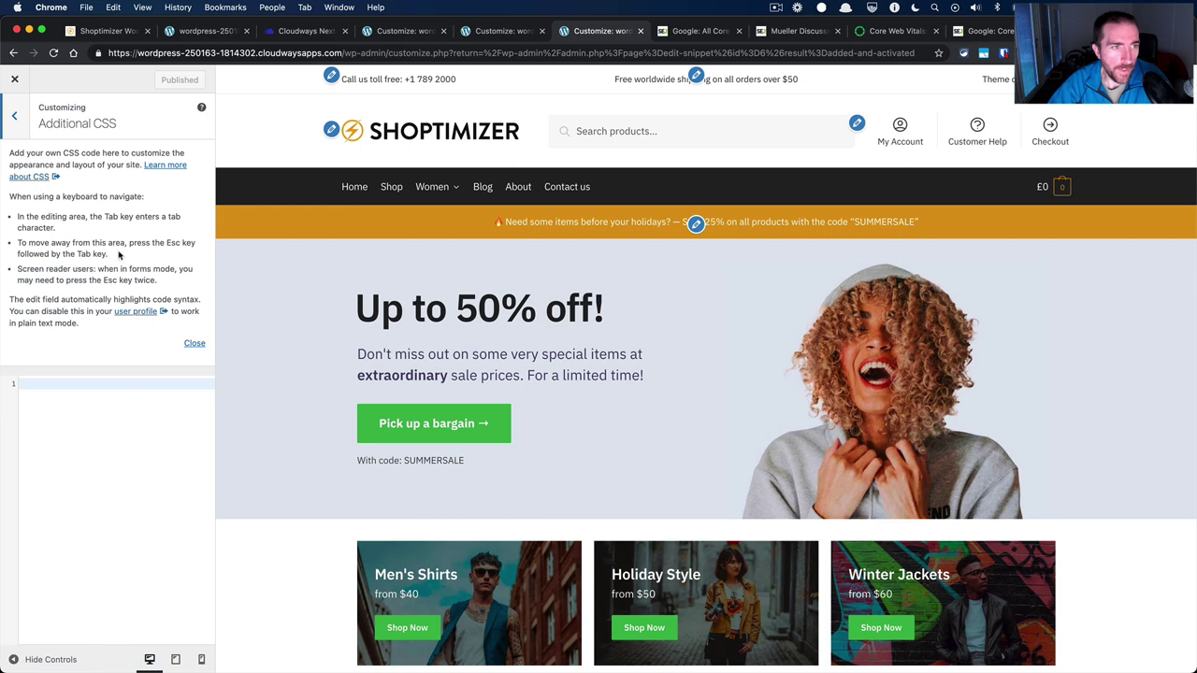
click(64, 472)
text(/* nothing */)
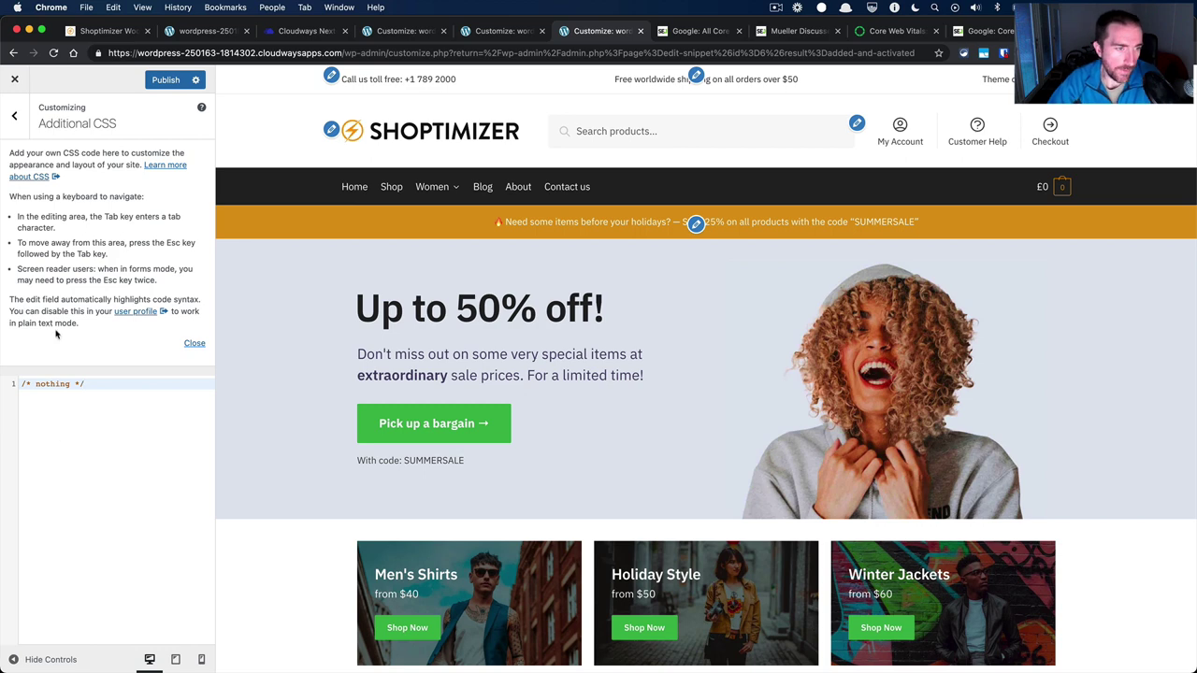
click(161, 82)
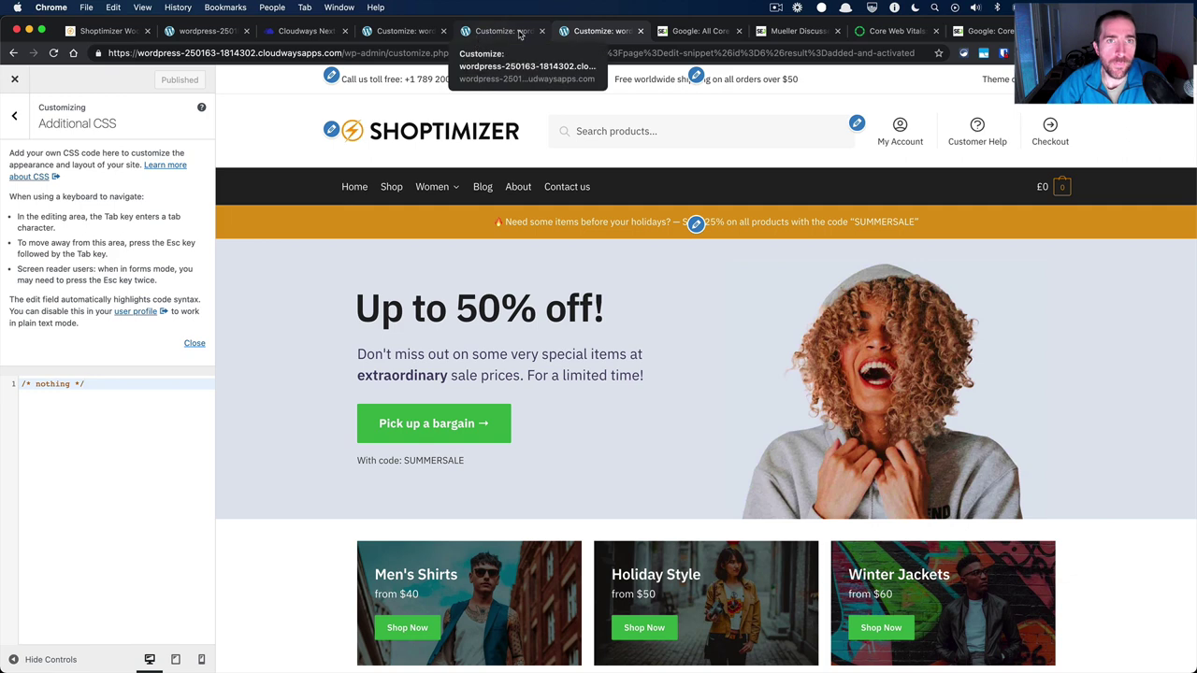
In the browser tab showing Speed Settings, cut the address back to the site's root and load the storefront homepage.
click(468, 40)
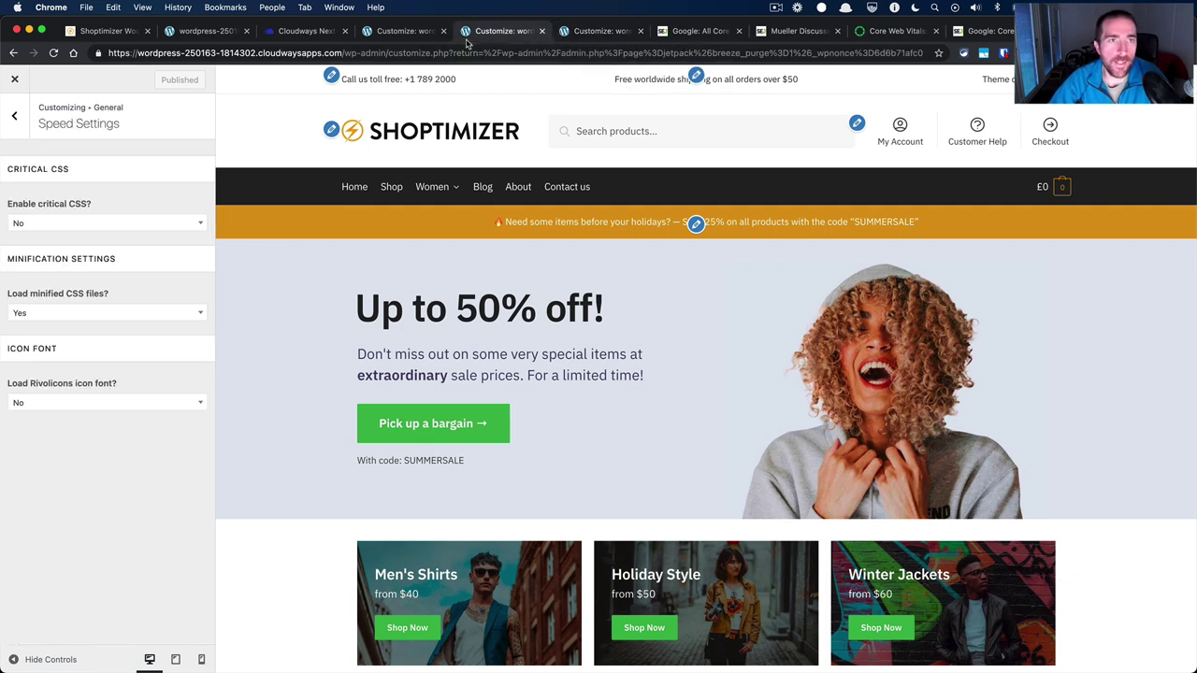
key(Right)
key(shift+alt+Left)
key(shift+alt+Left)
key(shift+alt+Left)
key(shift+alt+Left)
key(shift+alt+Left)
key(shift+alt+Left)
key(shift+alt+Left)
key(shift+alt+Left)
key(shift+alt+Left)
key(shift+alt+Left)
key(shift+alt+Left)
key(shift+alt+Left)
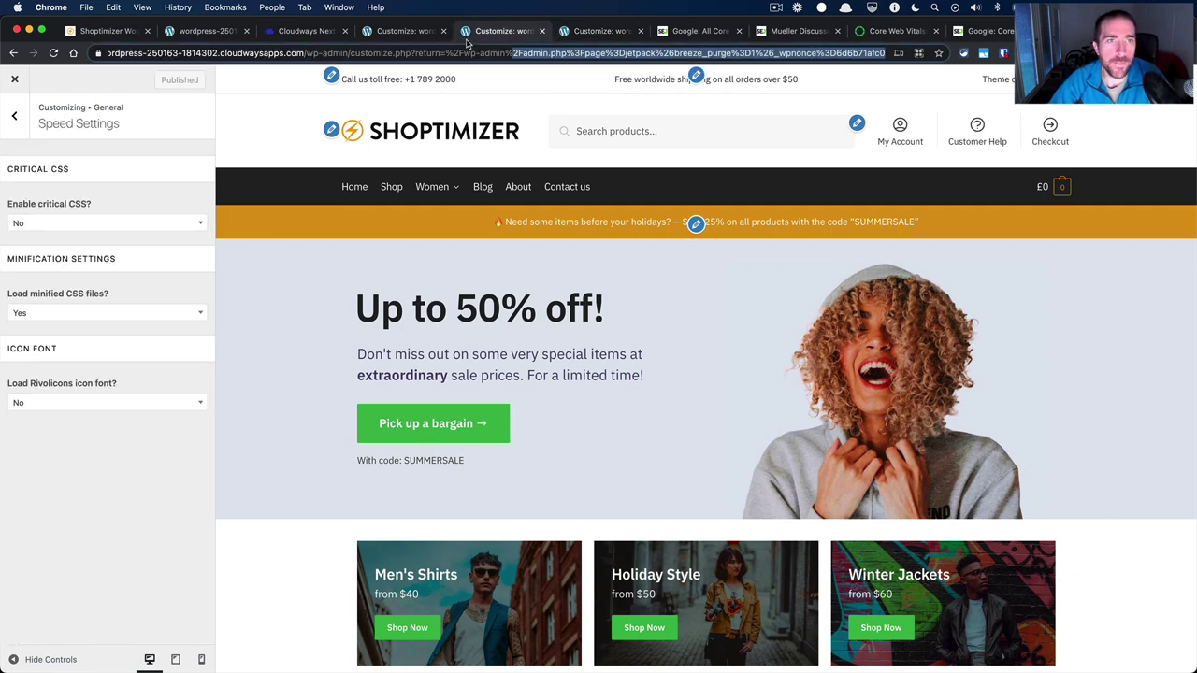
key(shift+alt+Left)
key(shift+alt+Left)
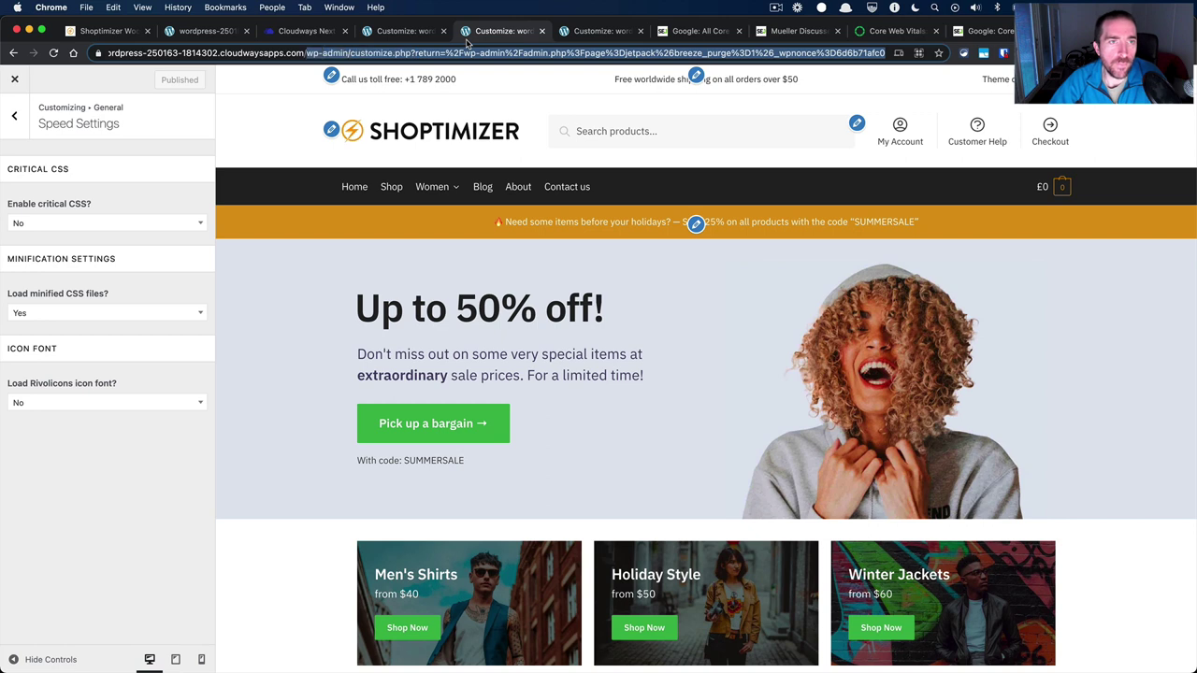
key(BackSpace)
key(Return)
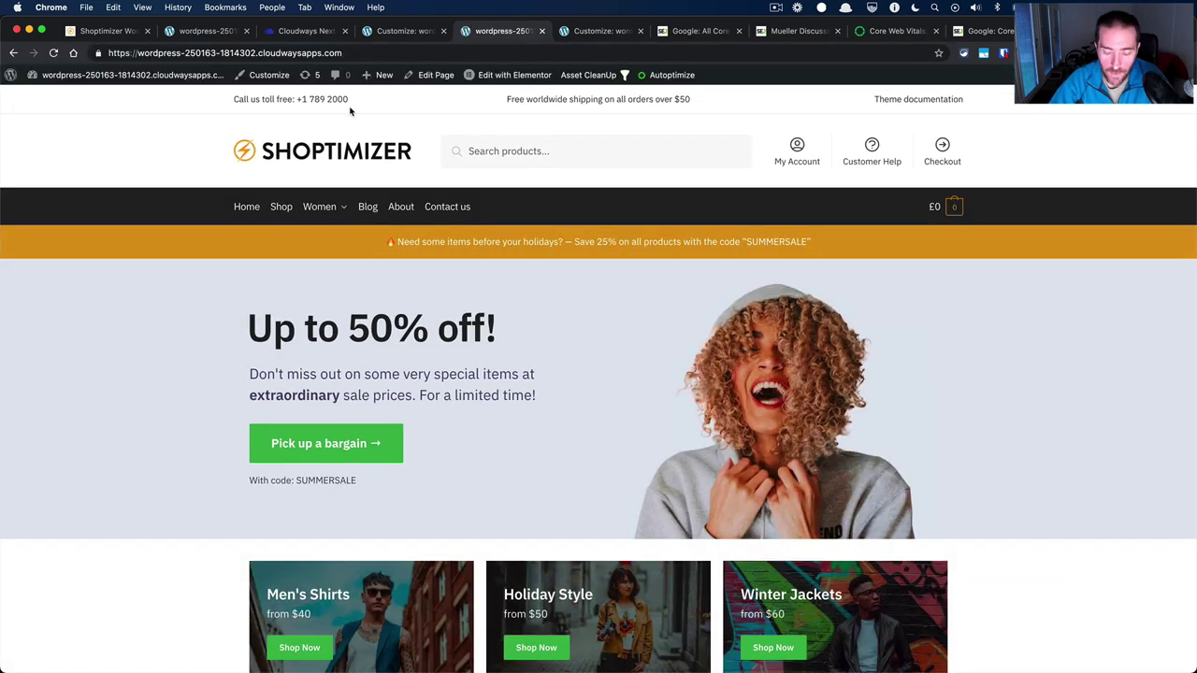
Record the homepage's network requests in desktop view, widen the request names, examine the list from its beginning, and reload.
key(super+alt+i)
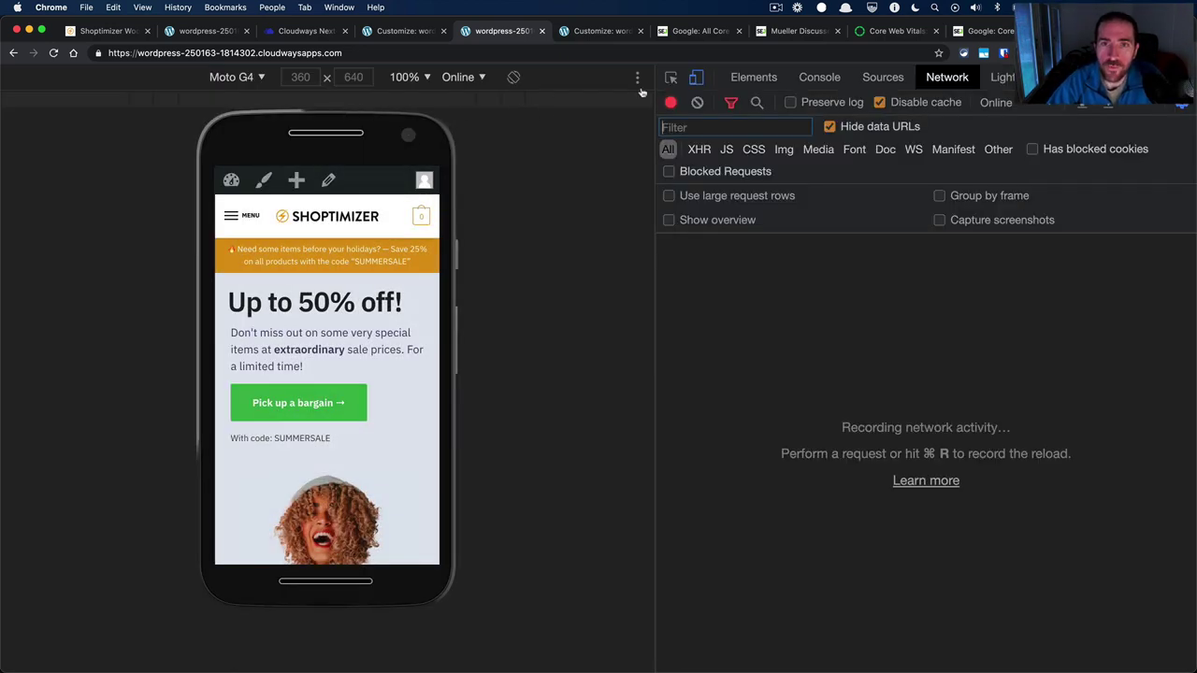
click(696, 81)
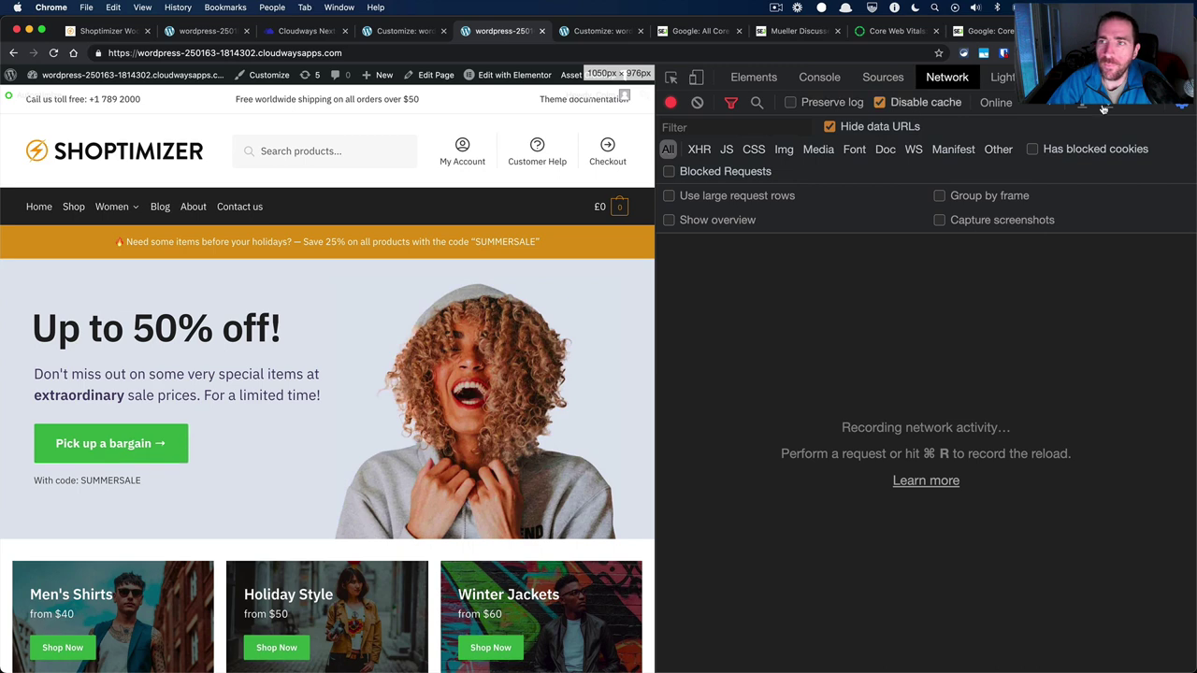
click(945, 85)
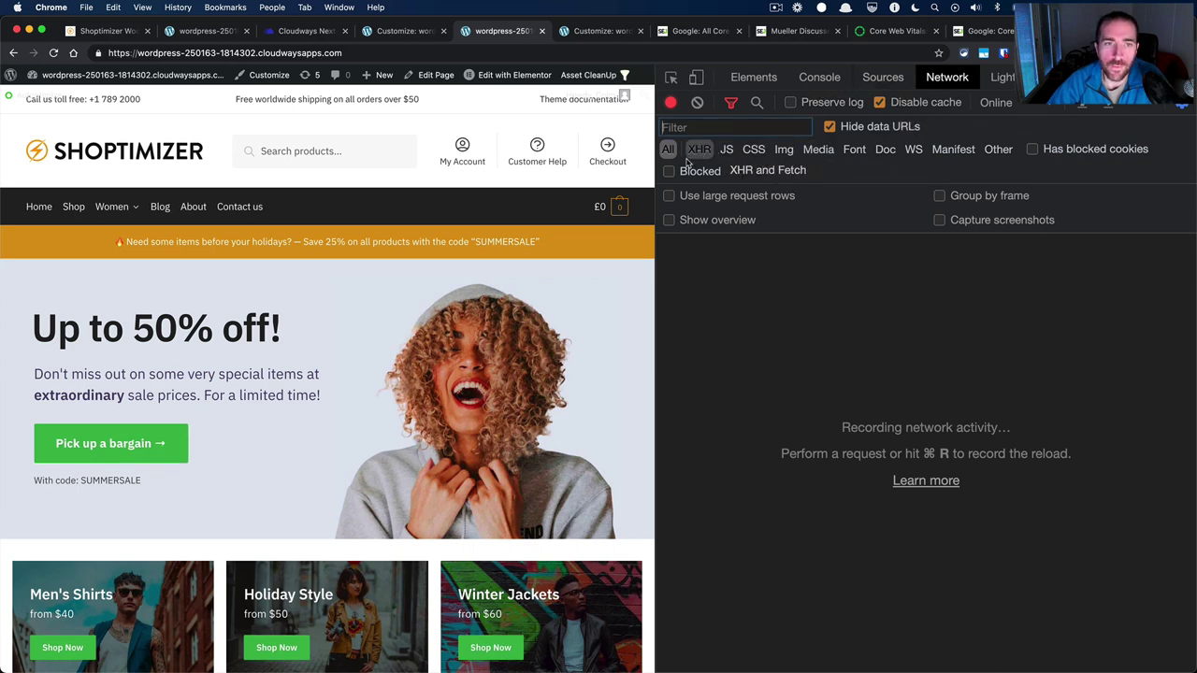
key(super+r)
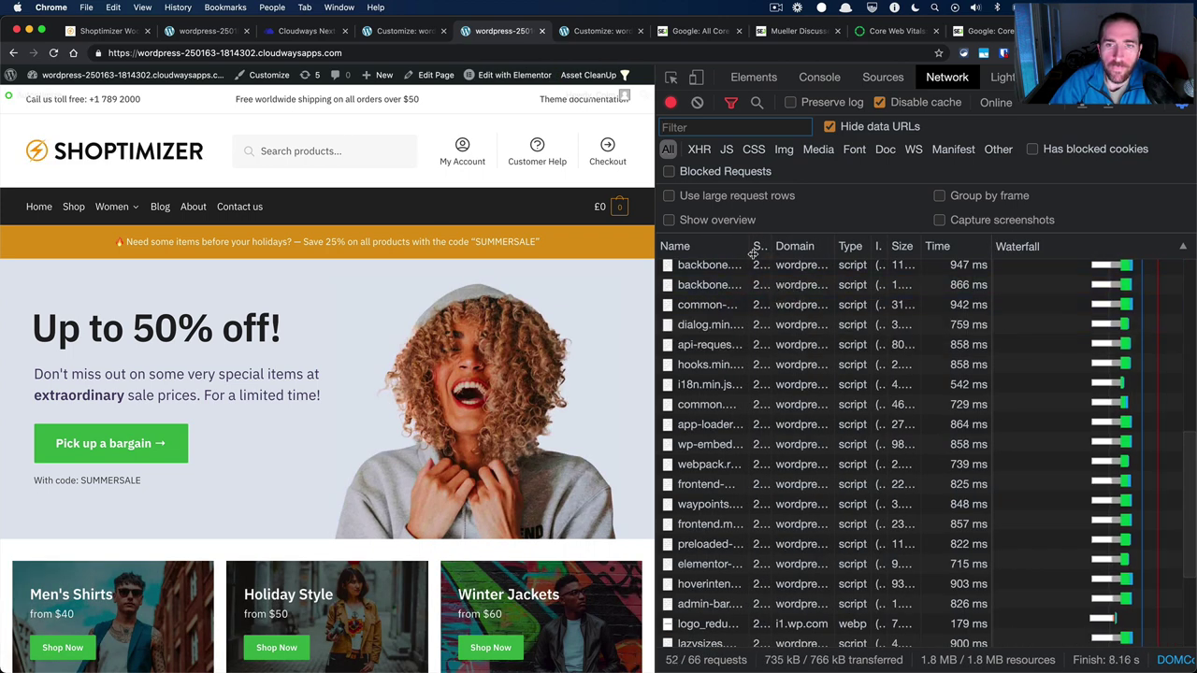
drag(749, 251, 802, 251)
scroll(732, 332, up, 10)
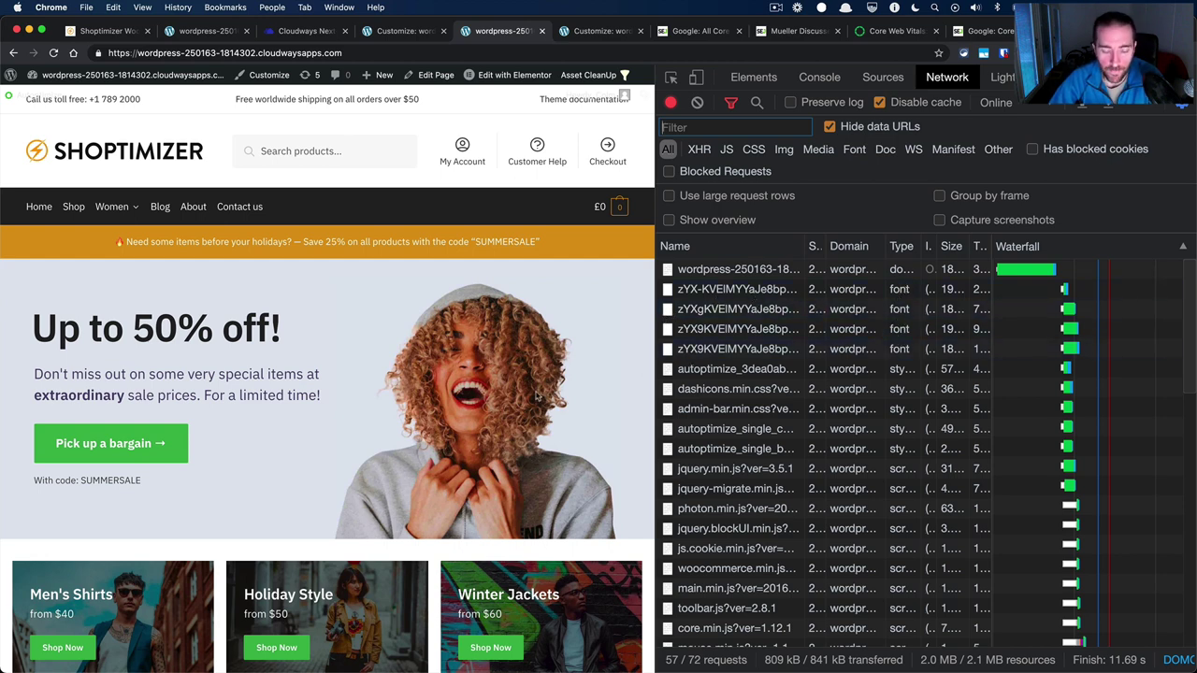
key(super+r)
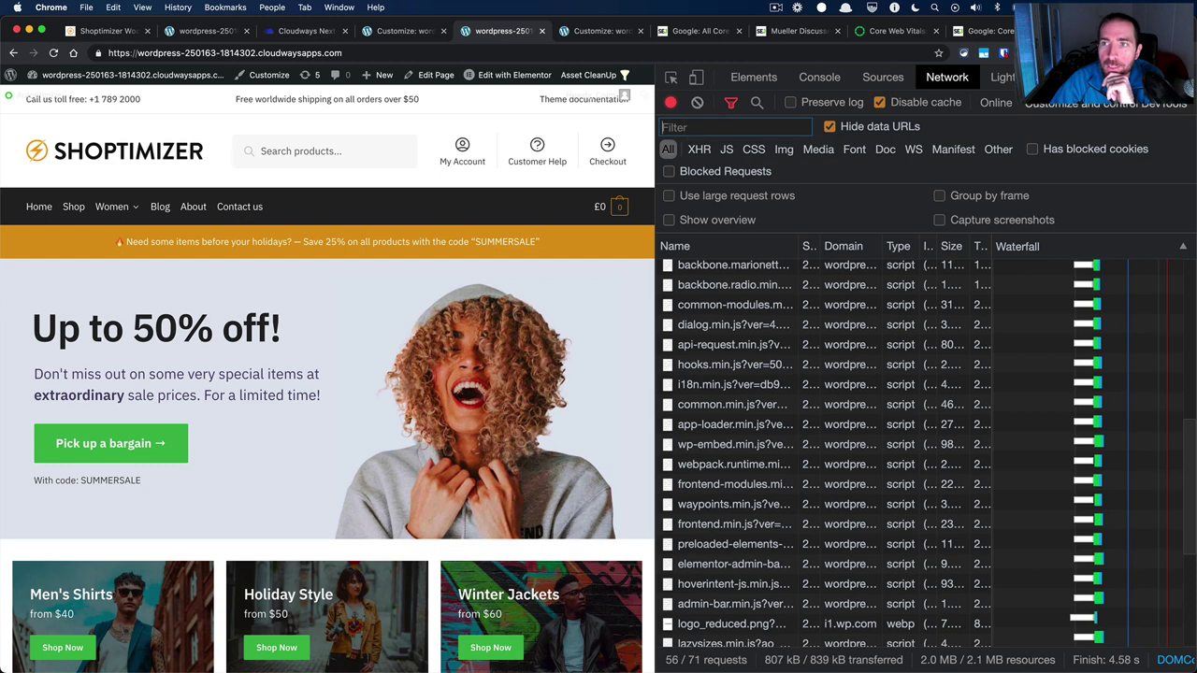
Emulate the homepage on a Moto G4 and reload it with Slow 3G network throttling.
click(1183, 77)
click(697, 81)
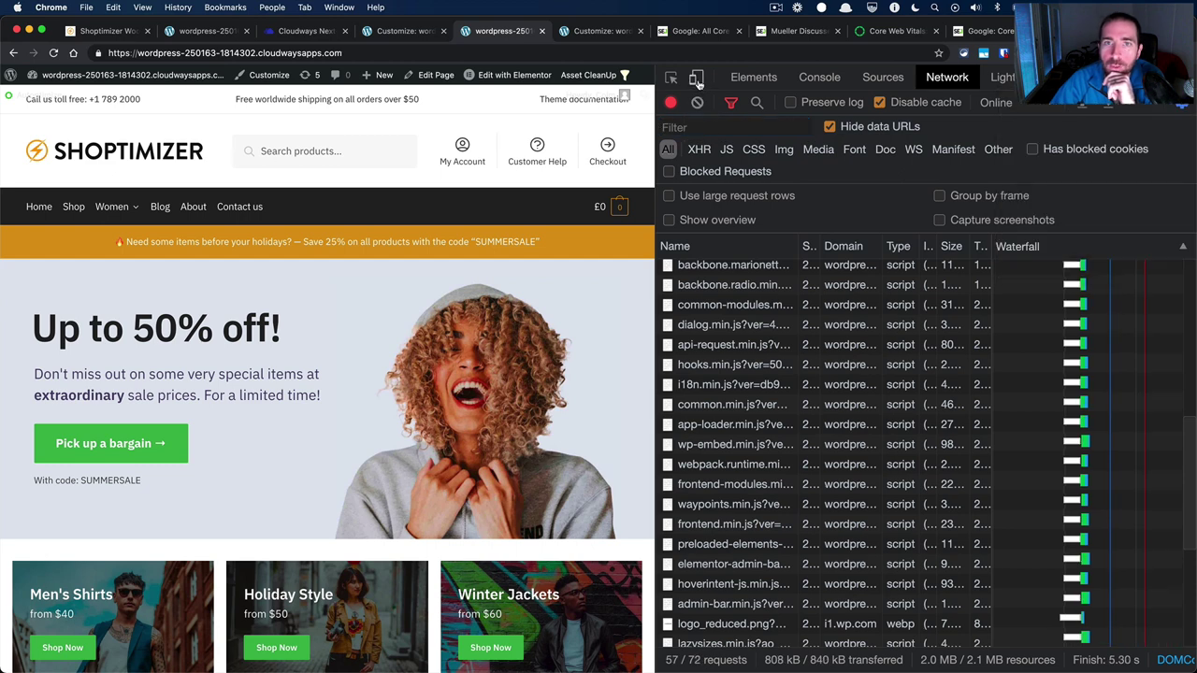
click(697, 80)
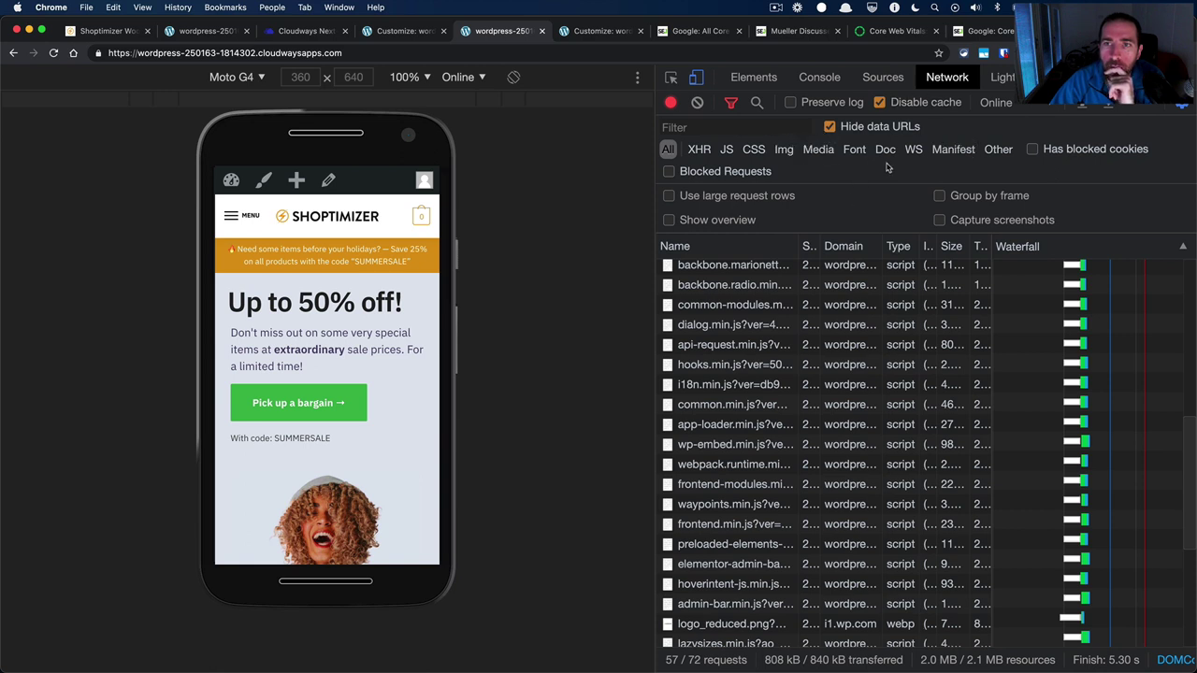
click(997, 102)
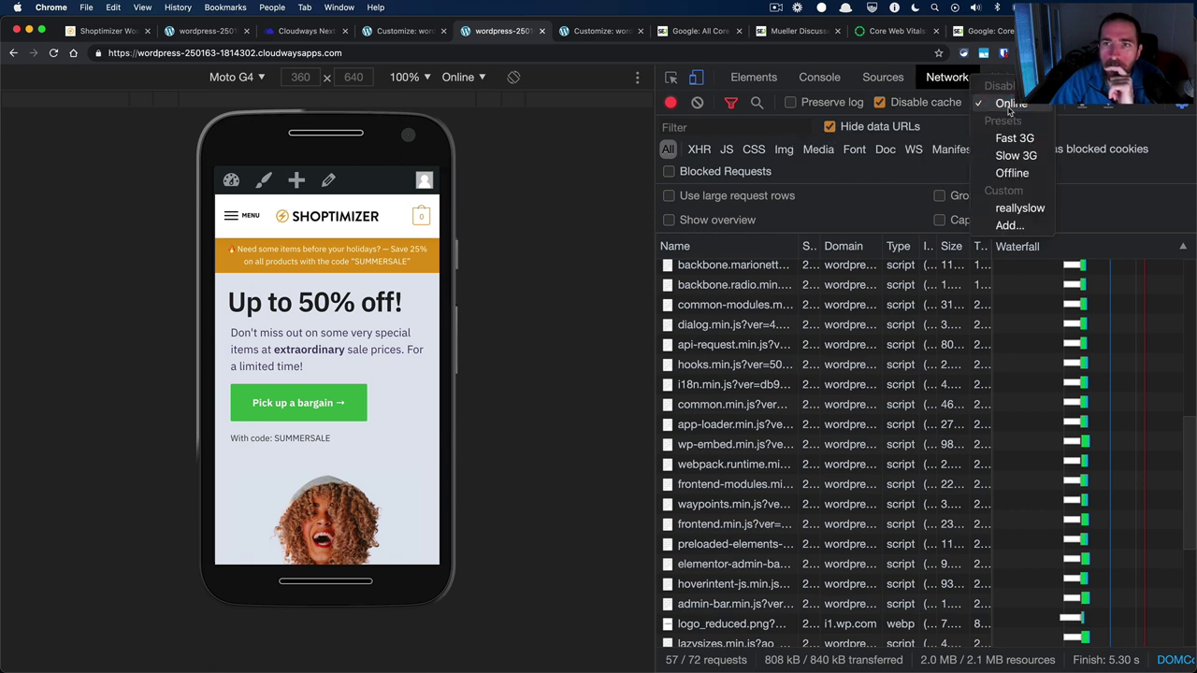
click(1016, 156)
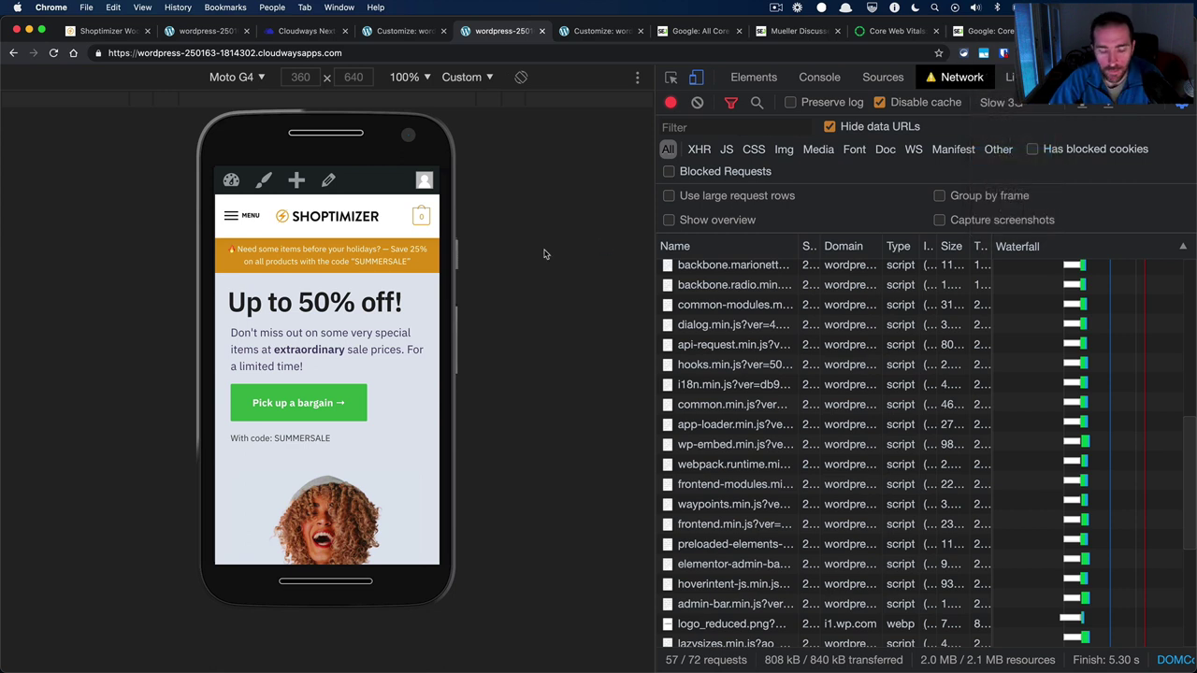
key(super+r)
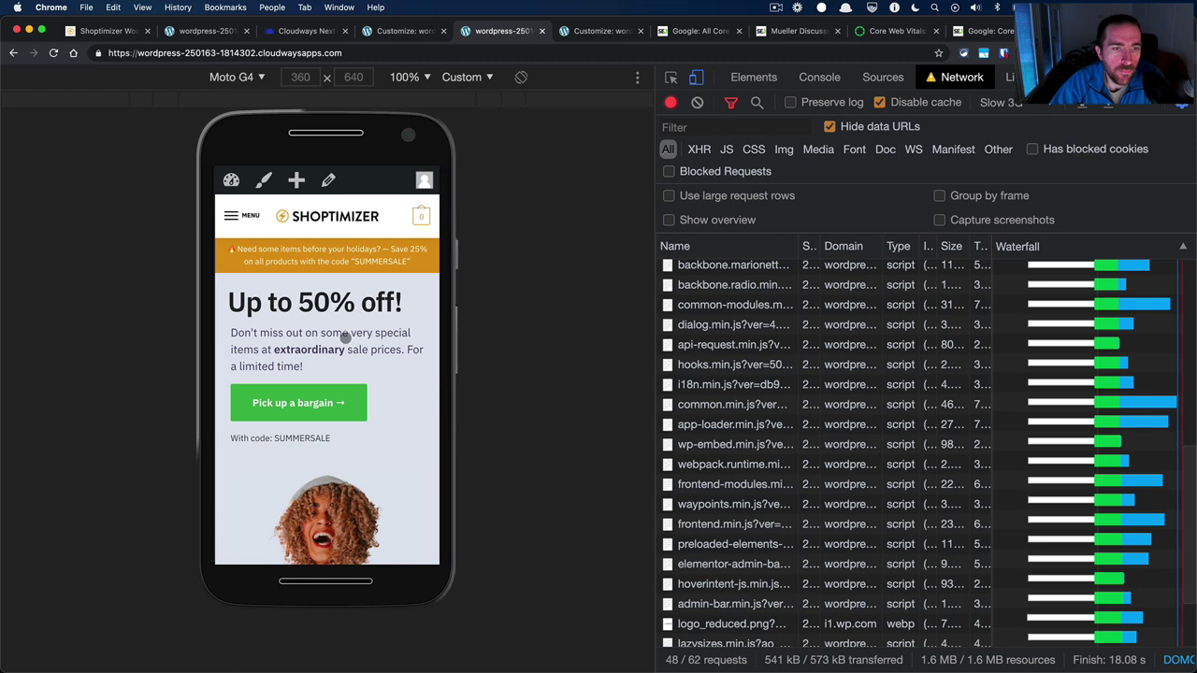
Close the developer tools and reload the homepage in the full browser window.
key(super+alt+i)
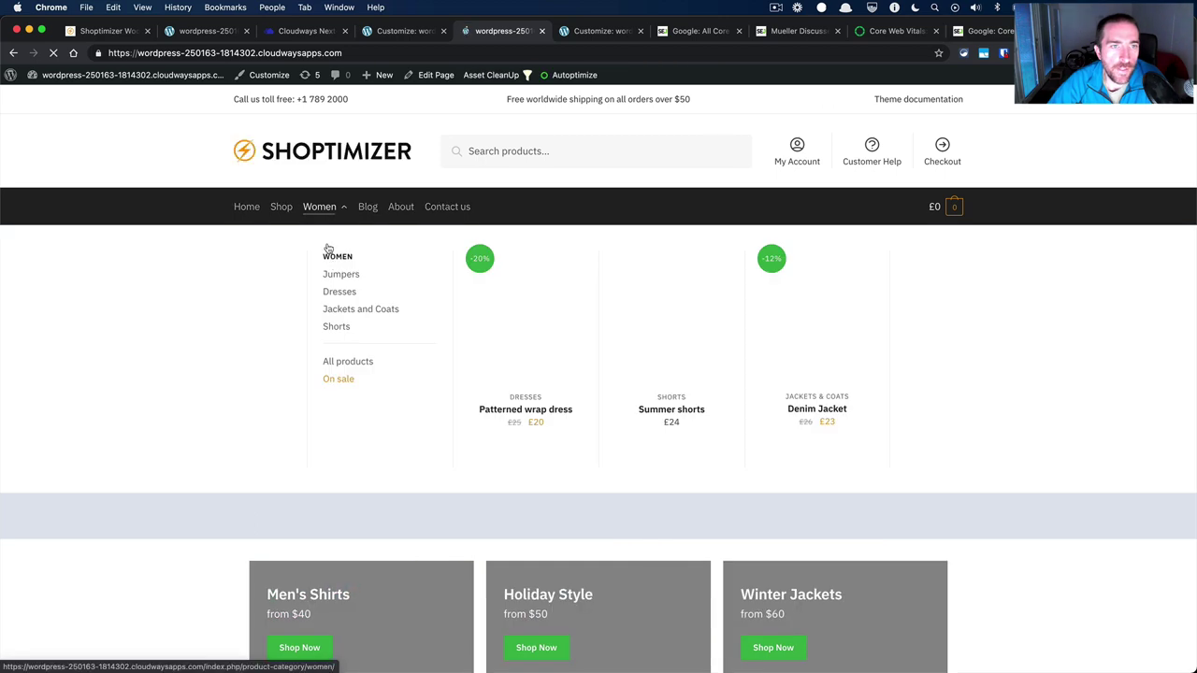
key(super+r)
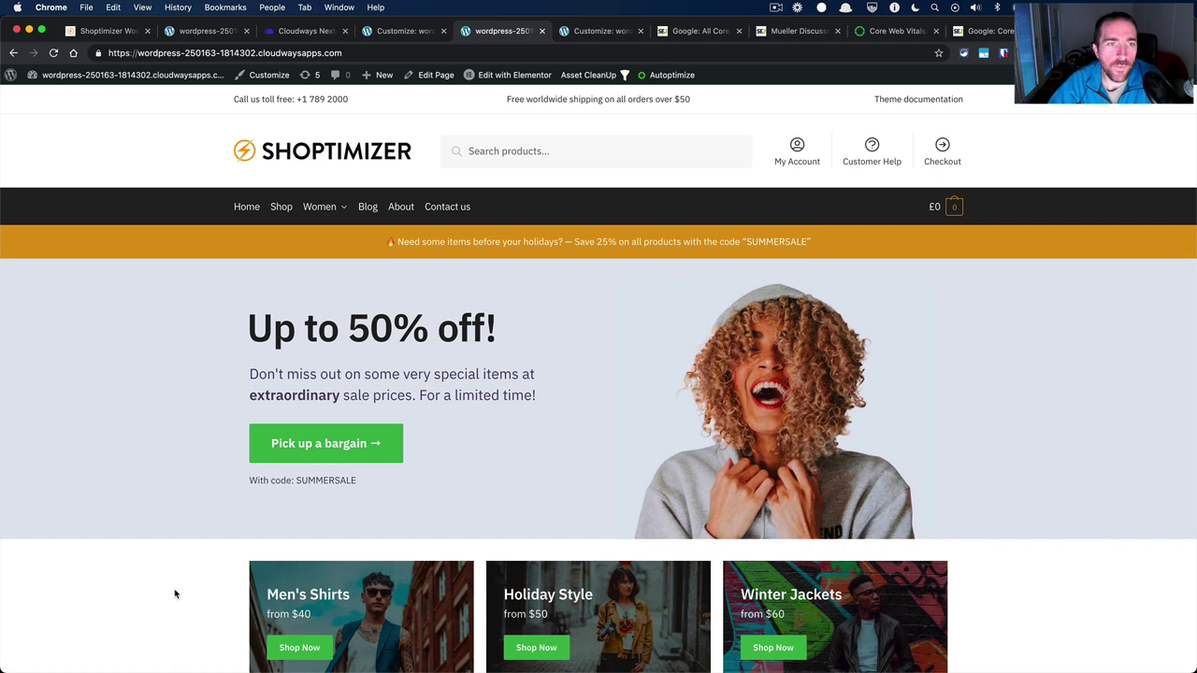
View the homepage's page source, find the occurrences of "preload" in it, and close the source view.
right_click(1018, 178)
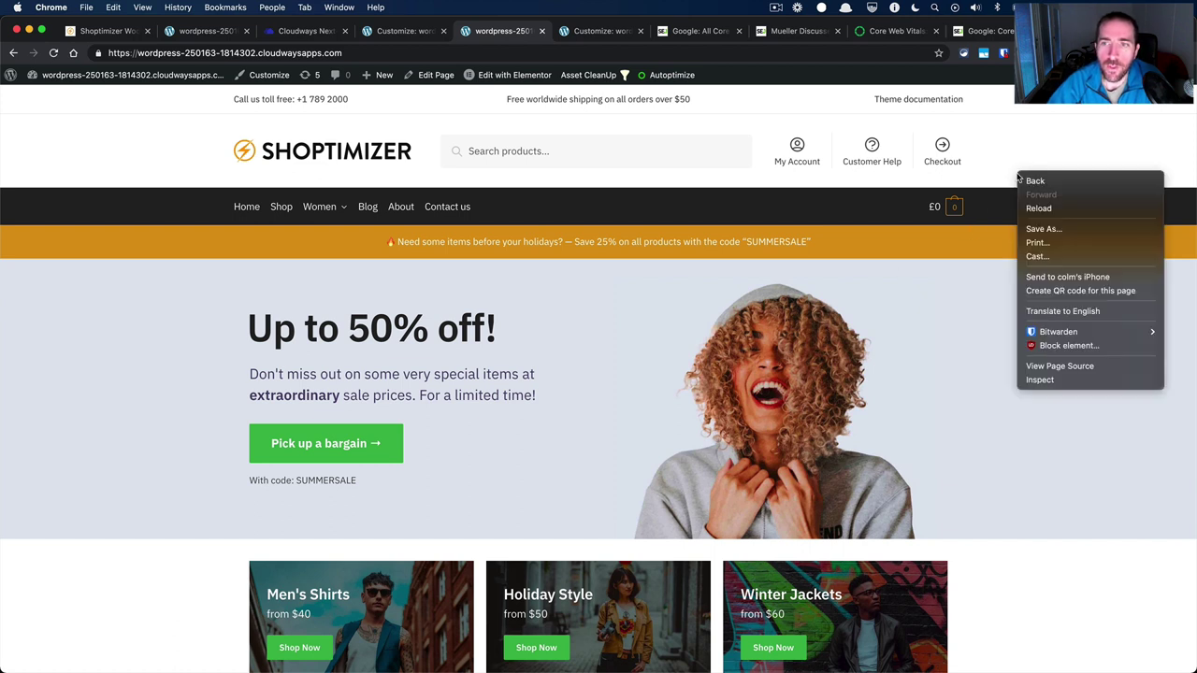
click(1032, 368)
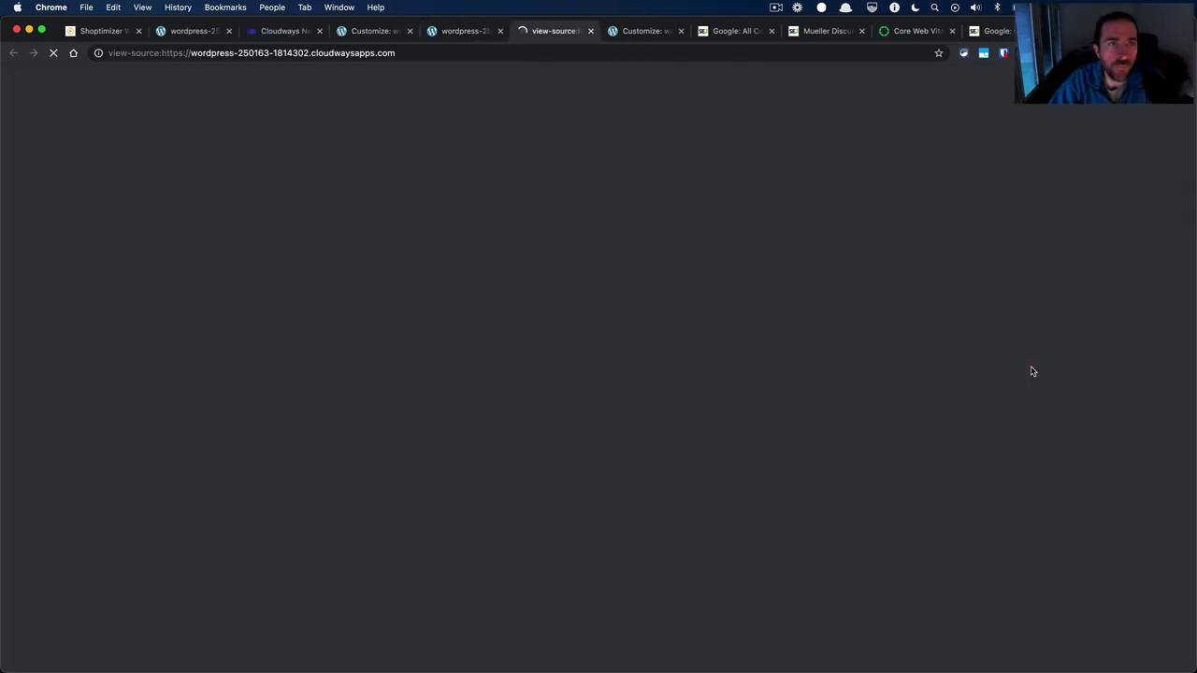
key(super+f)
text(p)
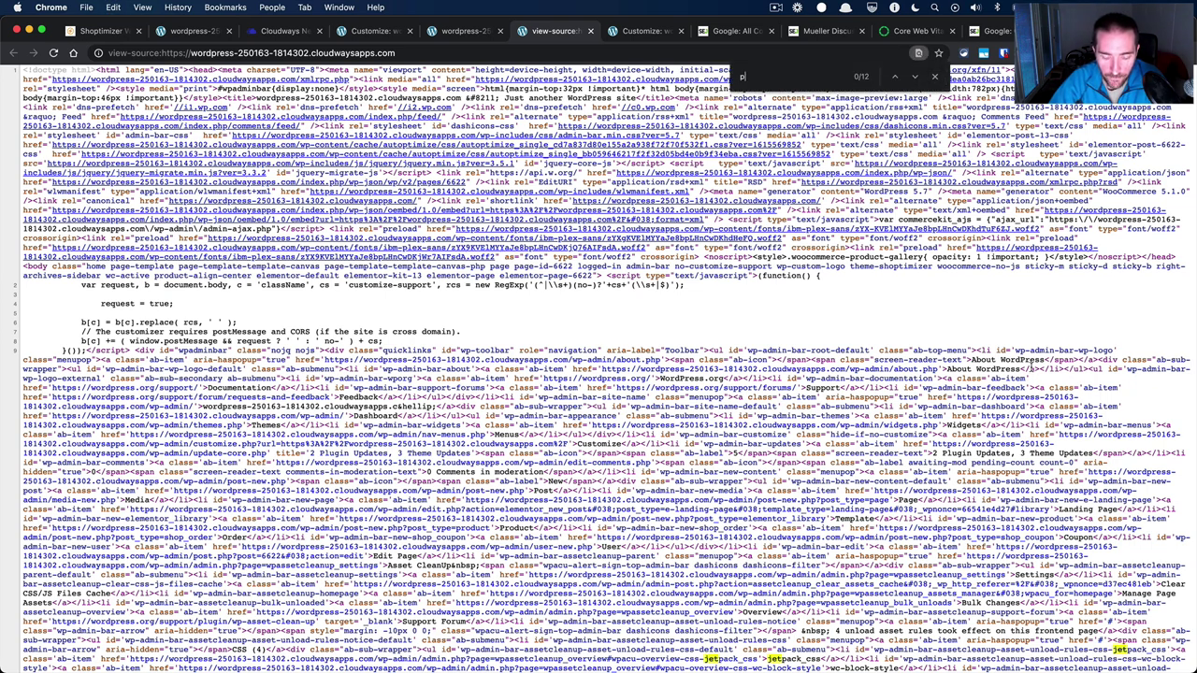
text(reload)
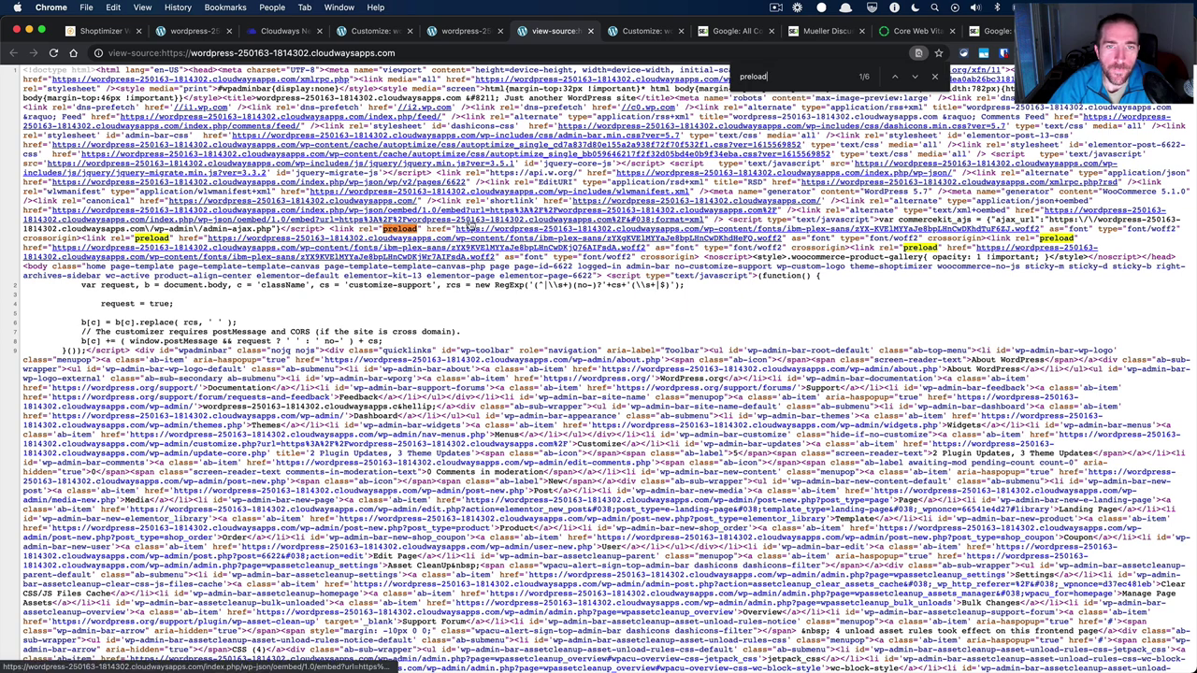
key(Escape)
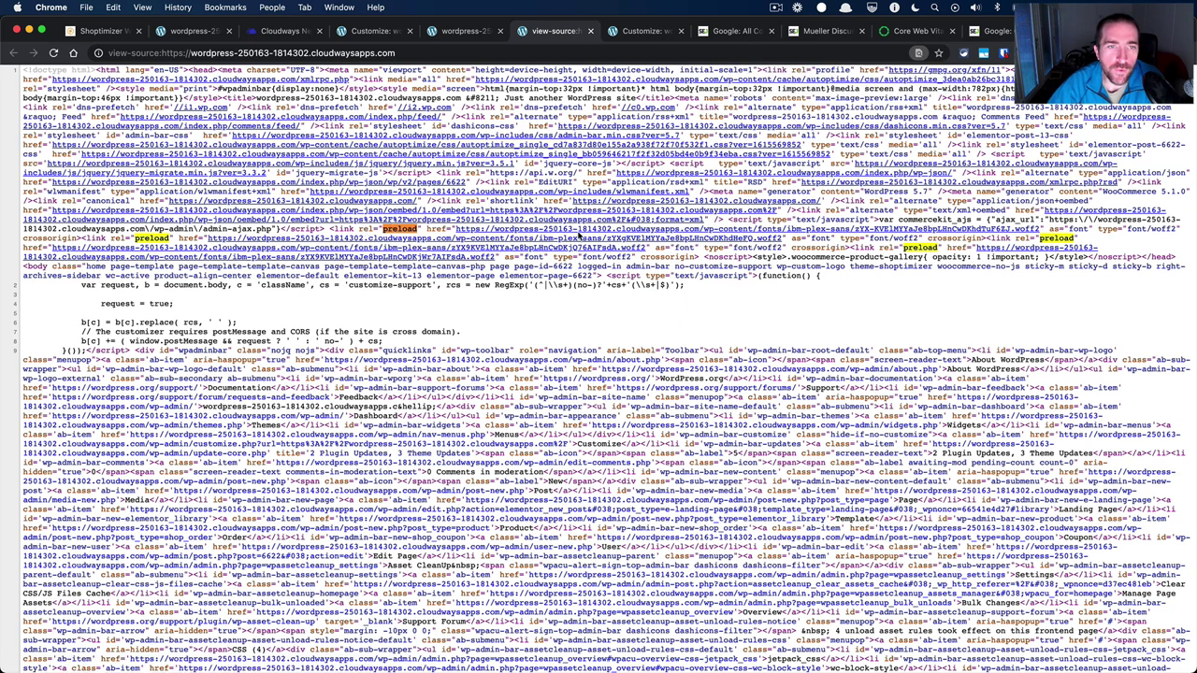
key(super+w)
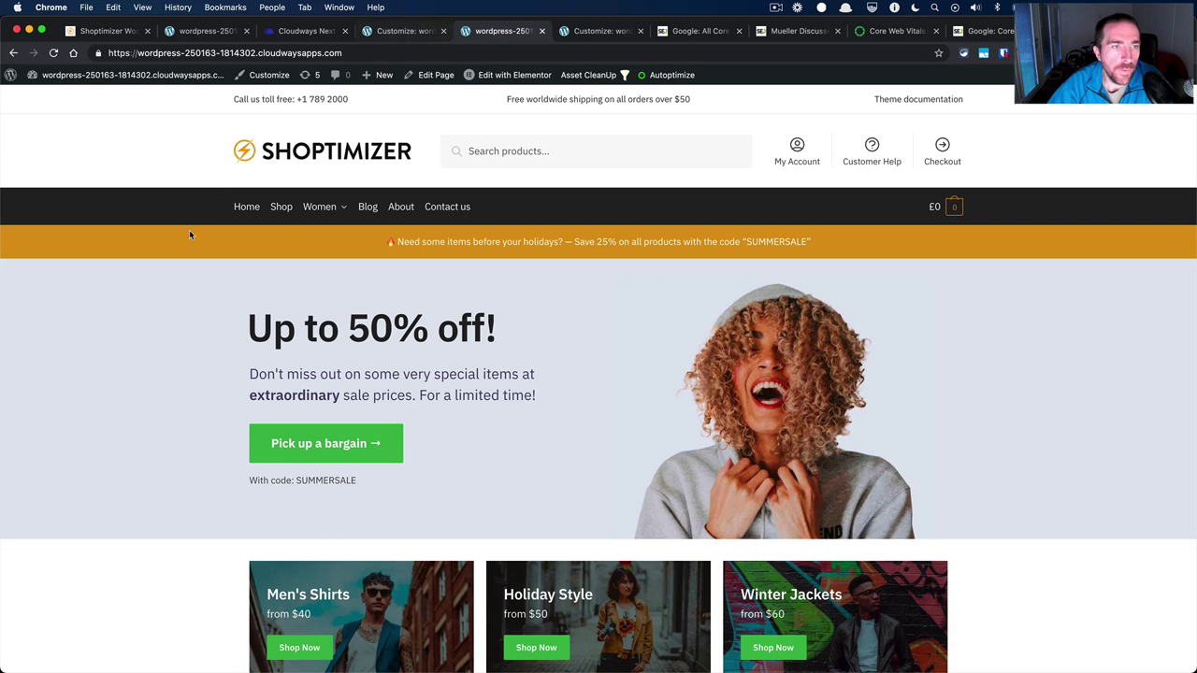
Reload the theme Customizer and open the Main Body settings of Typography 2.0.
key(ctrl+shift+Tab)
click(15, 116)
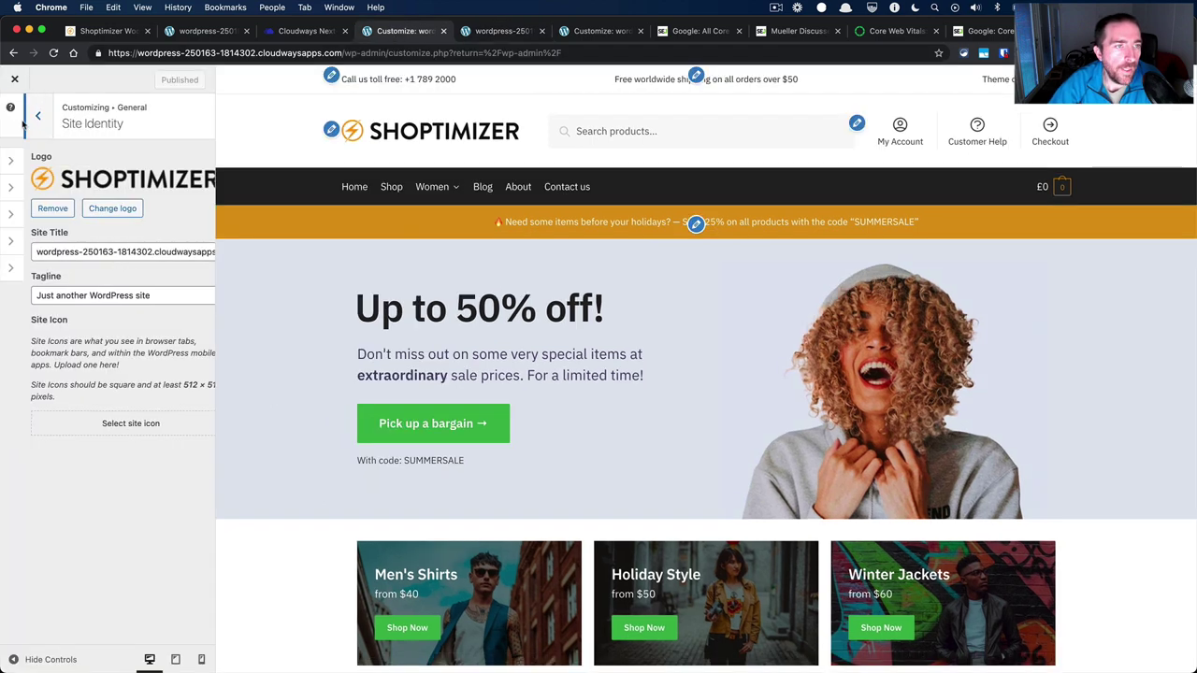
key(super+r)
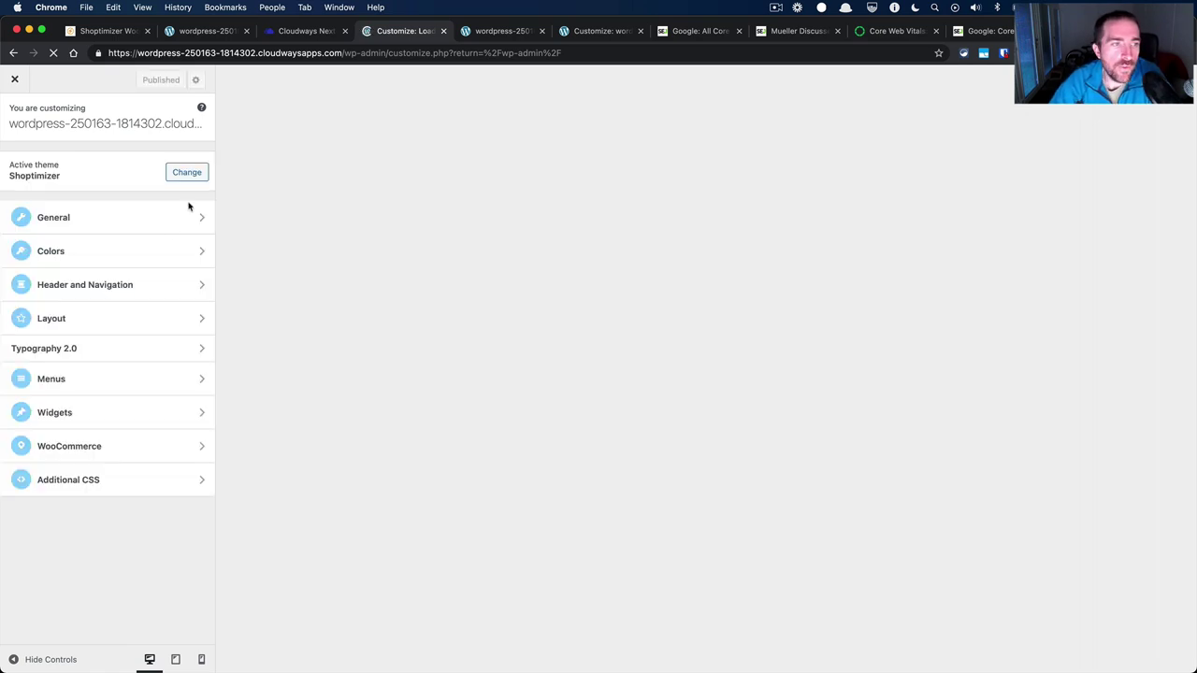
click(103, 358)
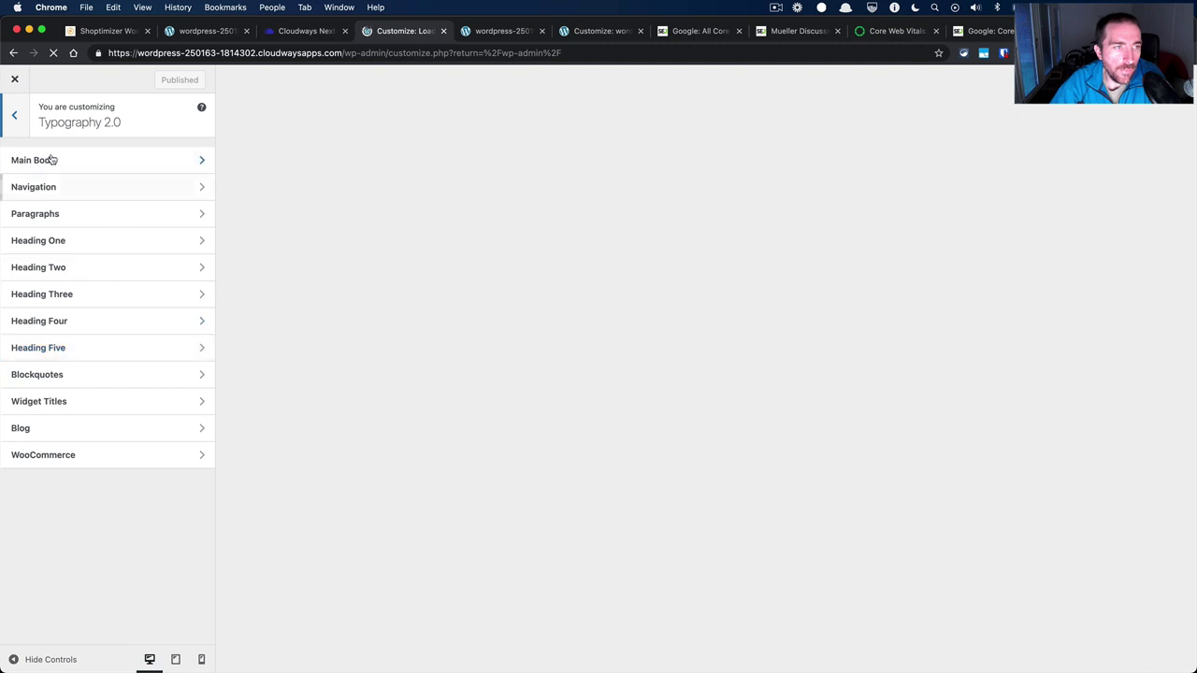
click(17, 114)
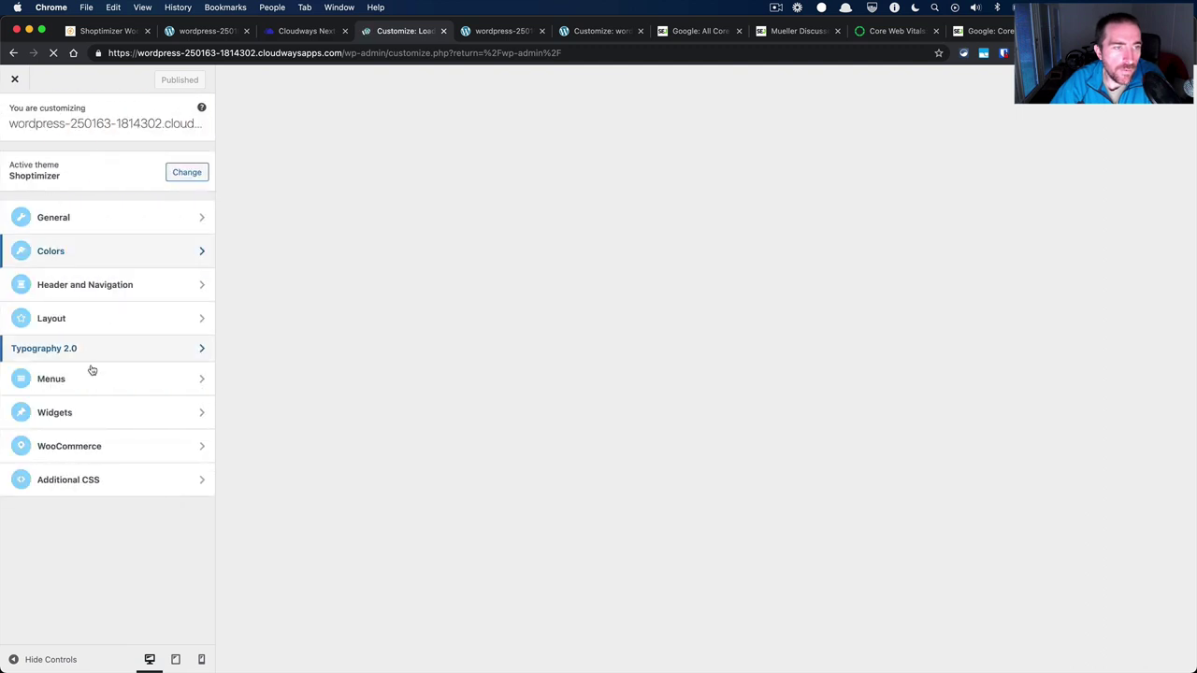
click(99, 349)
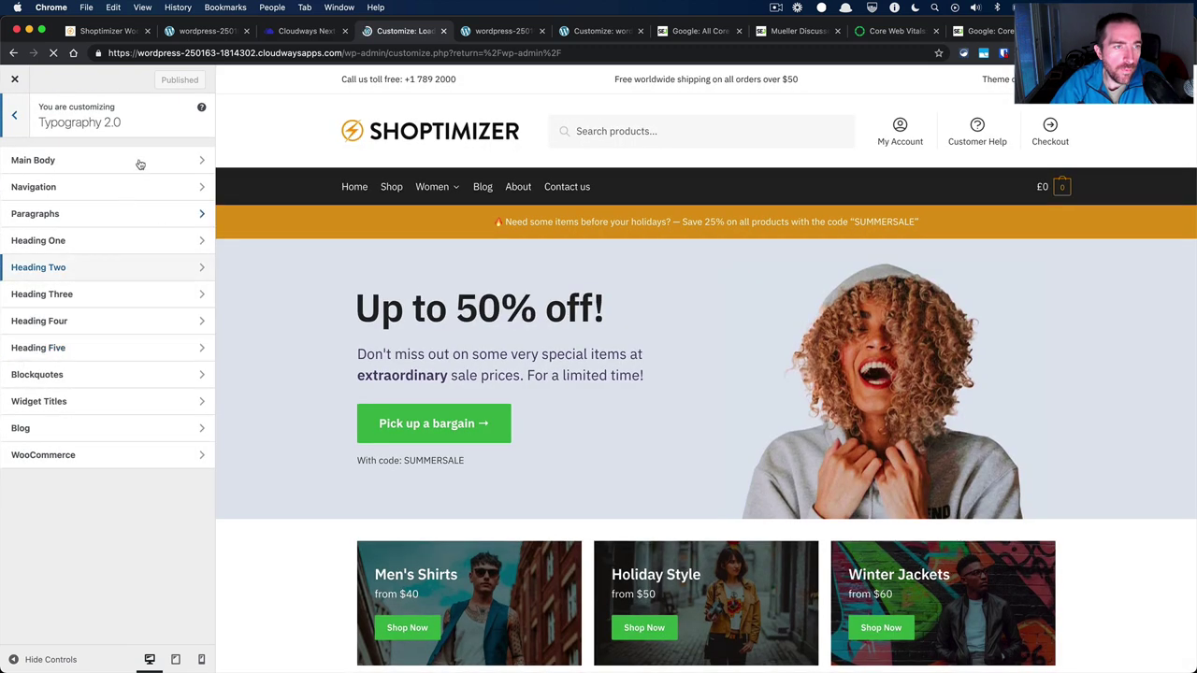
click(139, 163)
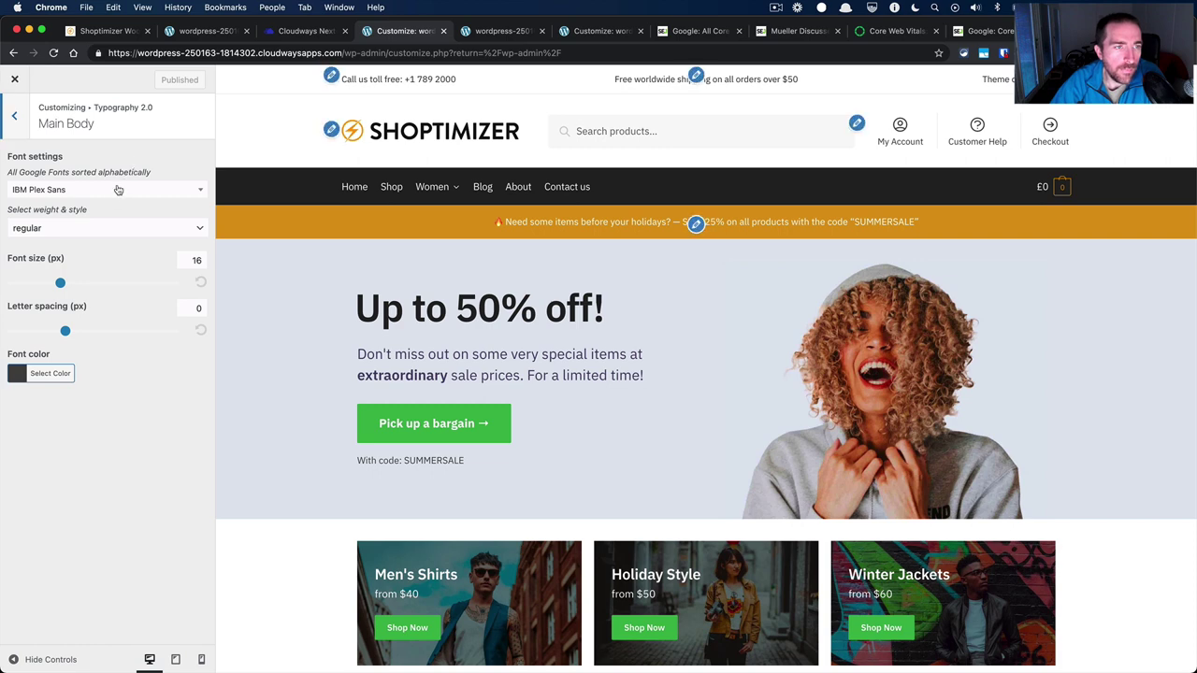
Browse the fonts offered for the main body text and close the list without choosing one.
click(118, 190)
scroll(112, 262, down, 3)
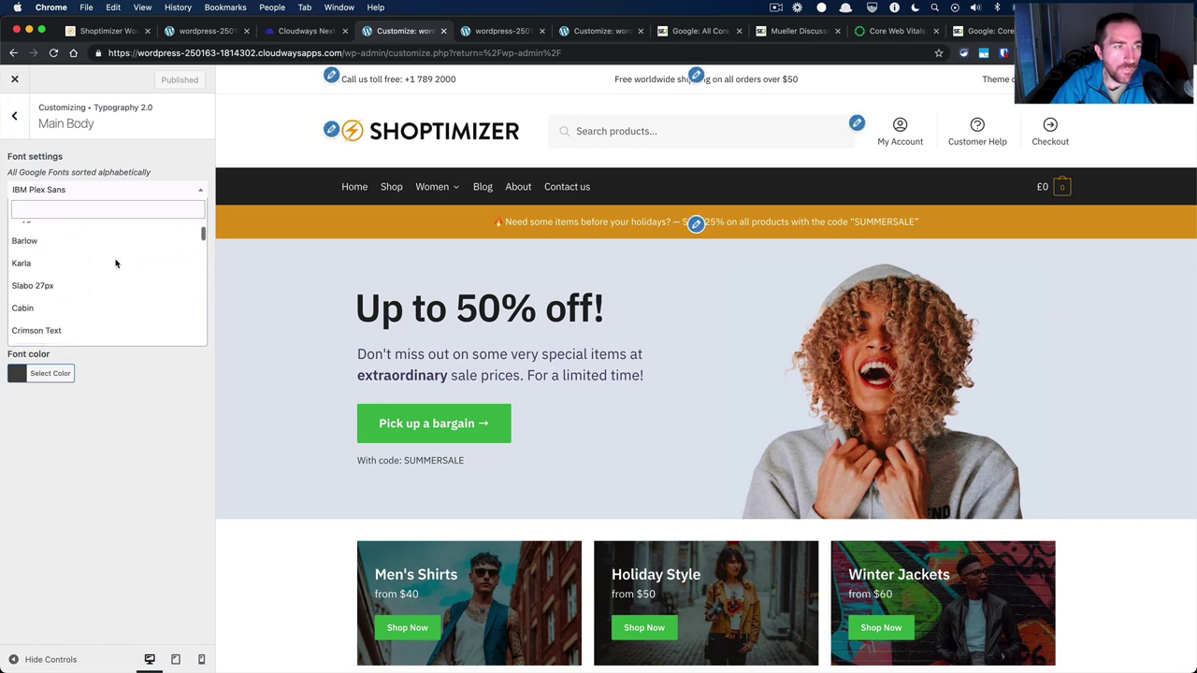
scroll(116, 263, down, 5)
click(191, 157)
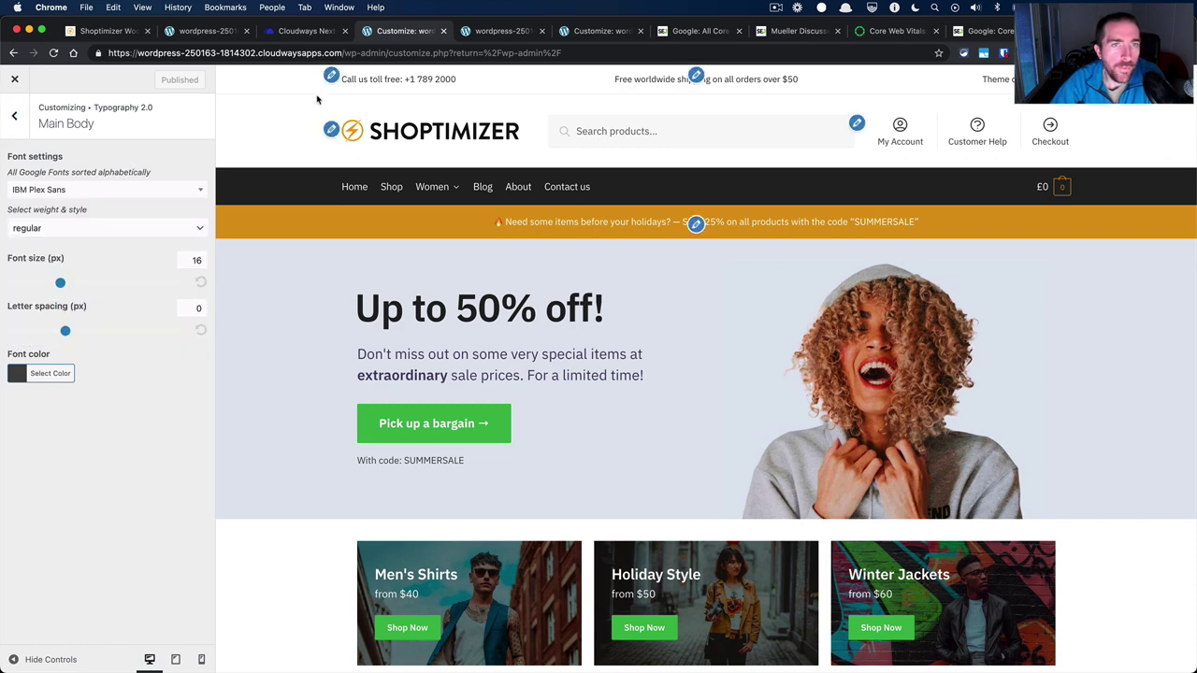
Go back to the storefront homepage, inspect the "Up to 50% off!" heading and examine its font style rules.
click(501, 32)
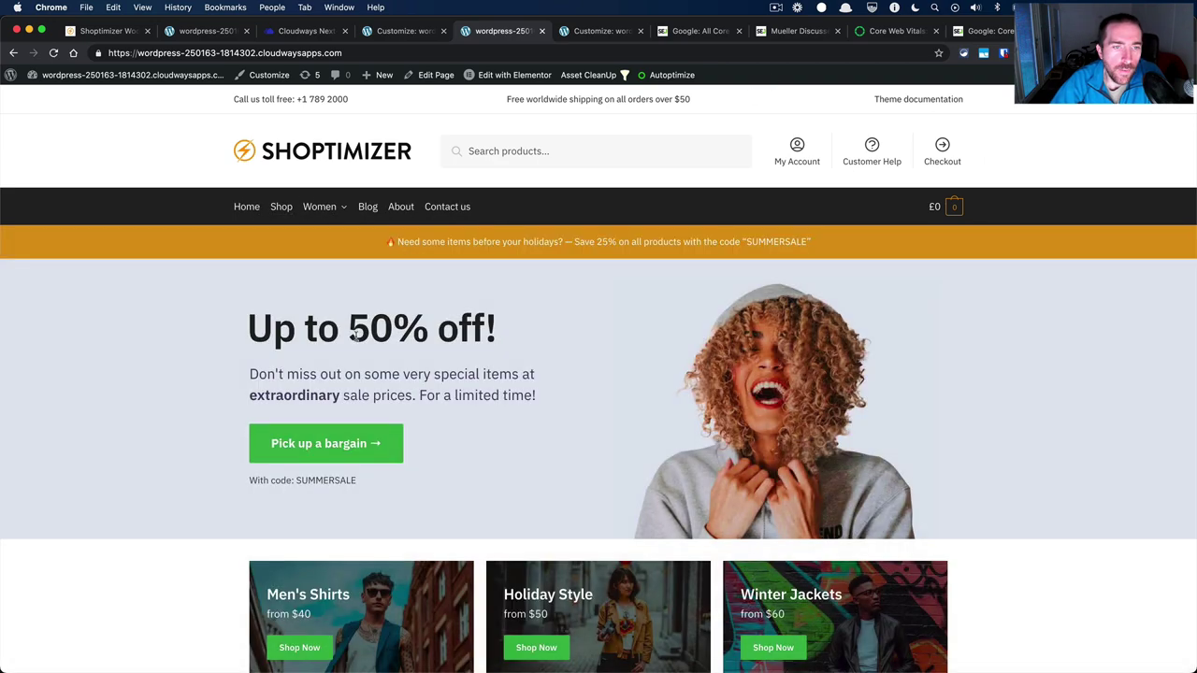
right_click(359, 329)
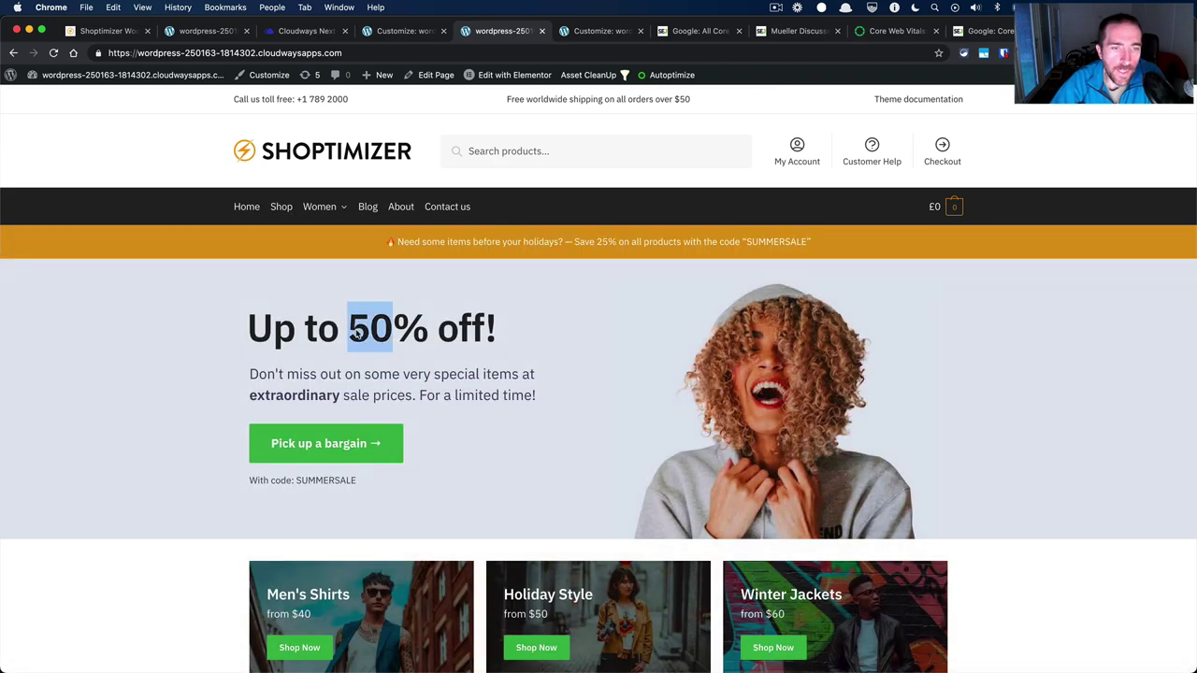
click(440, 445)
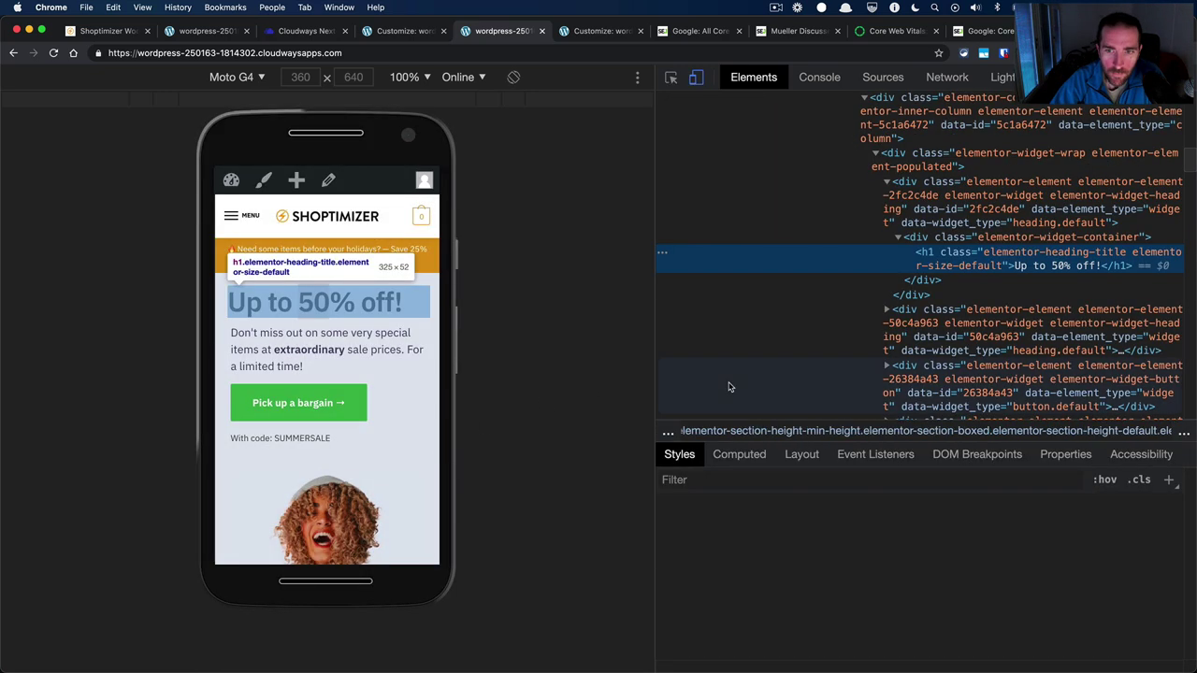
scroll(815, 599, down, 5)
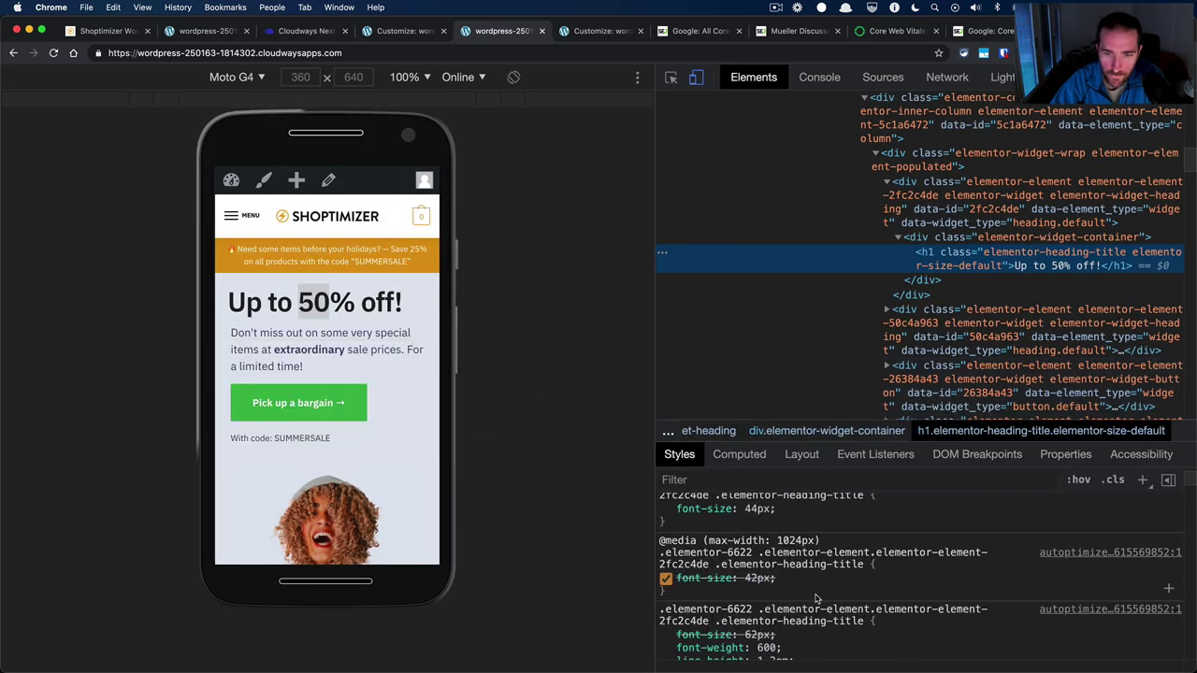
scroll(816, 598, down, 8)
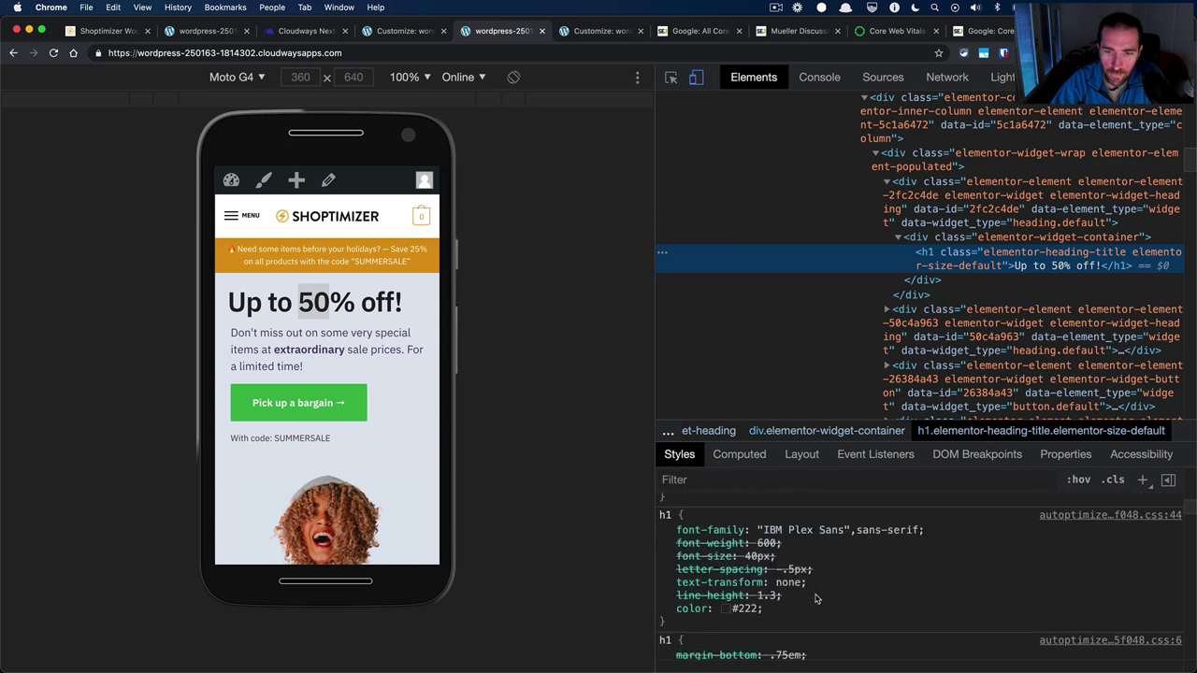
scroll(823, 589, up, 1)
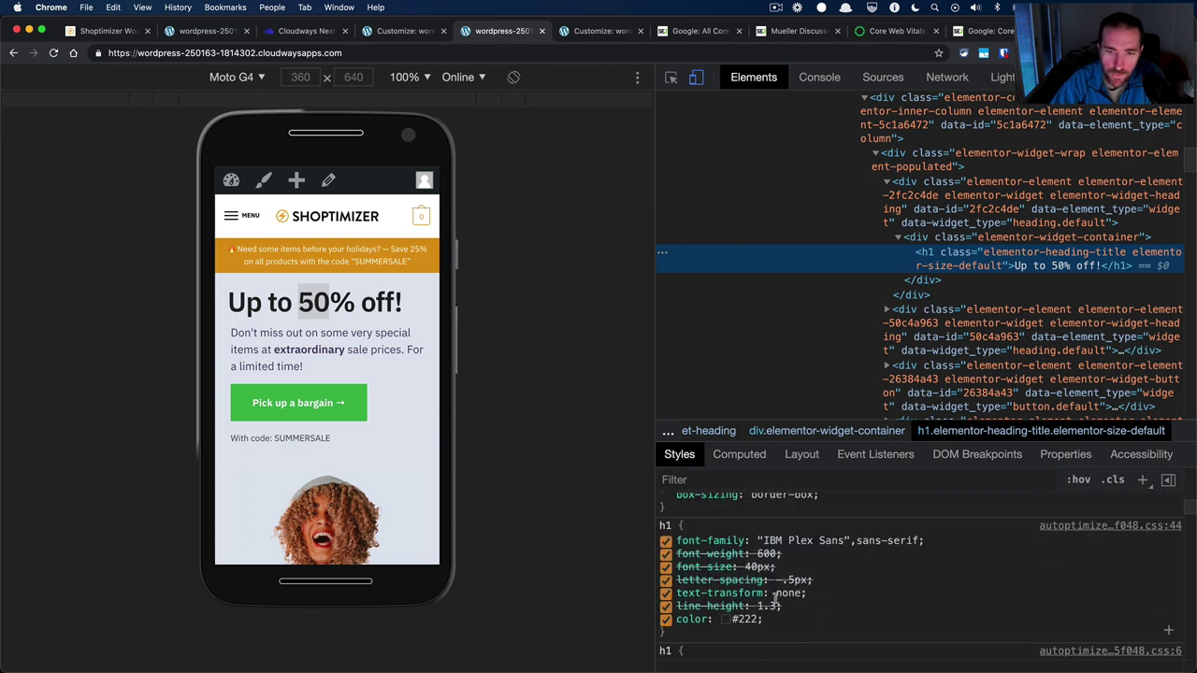
scroll(767, 592, up, 3)
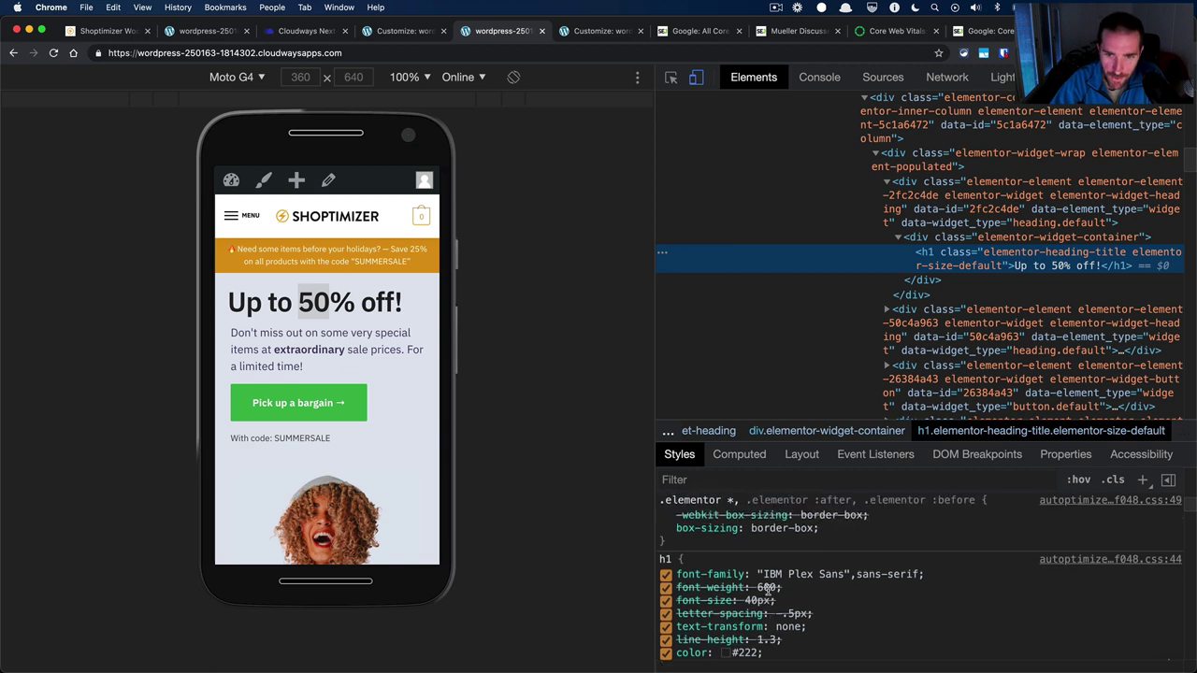
scroll(767, 592, down, 8)
scroll(767, 591, up, 8)
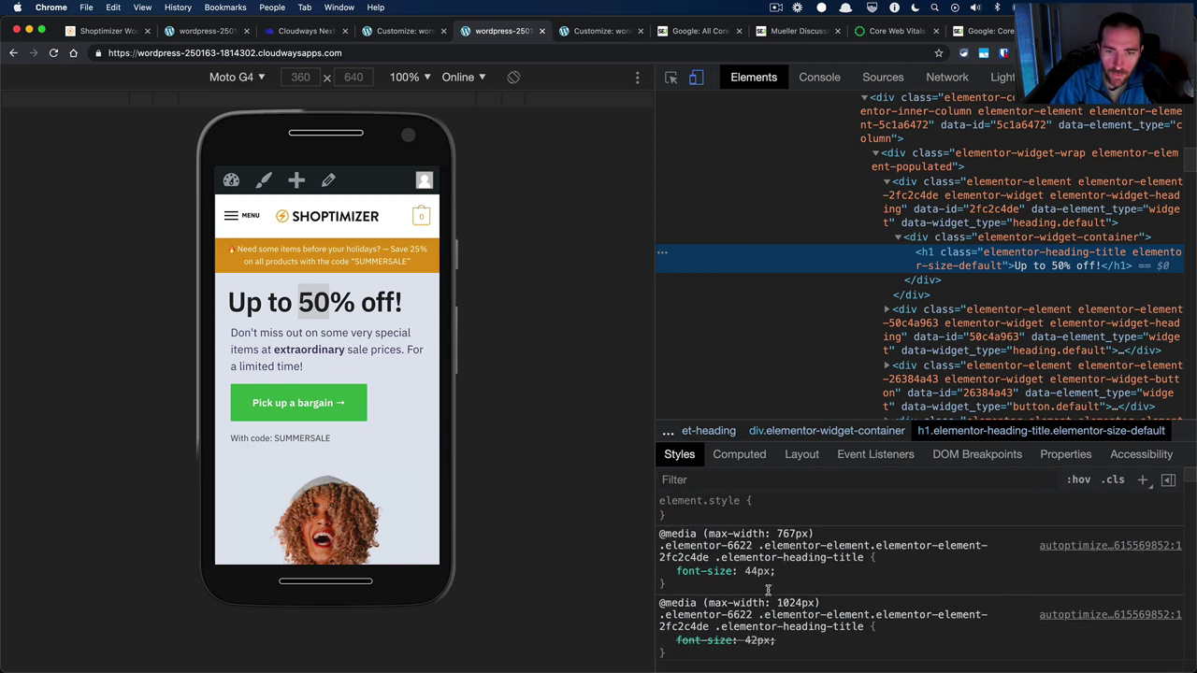
Examine the heading's computed properties, close the developer tools and reload the homepage.
click(738, 456)
scroll(736, 543, down, 10)
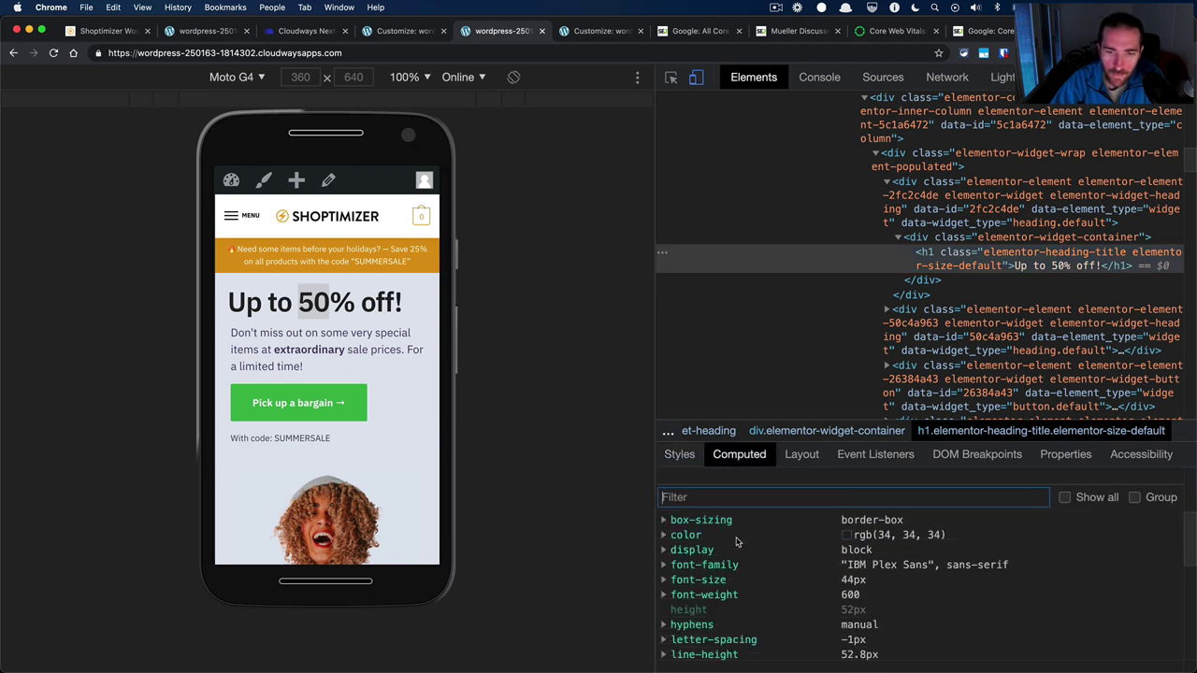
scroll(729, 616, up, 2)
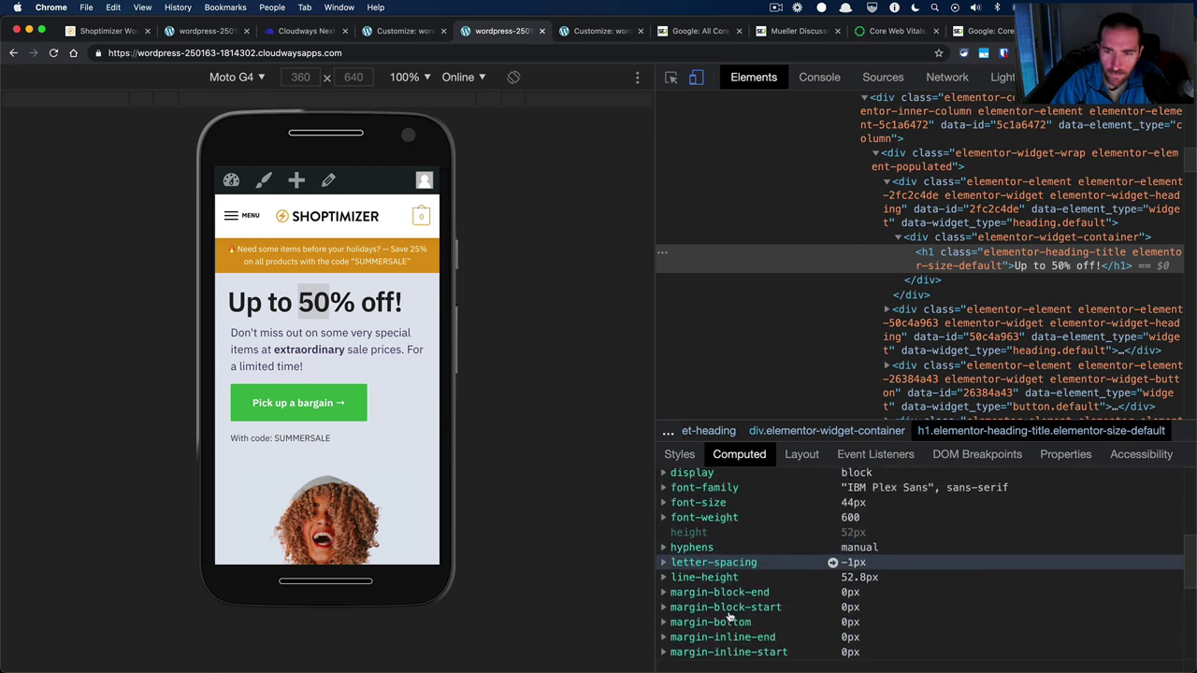
scroll(729, 615, down, 4)
scroll(730, 616, down, 5)
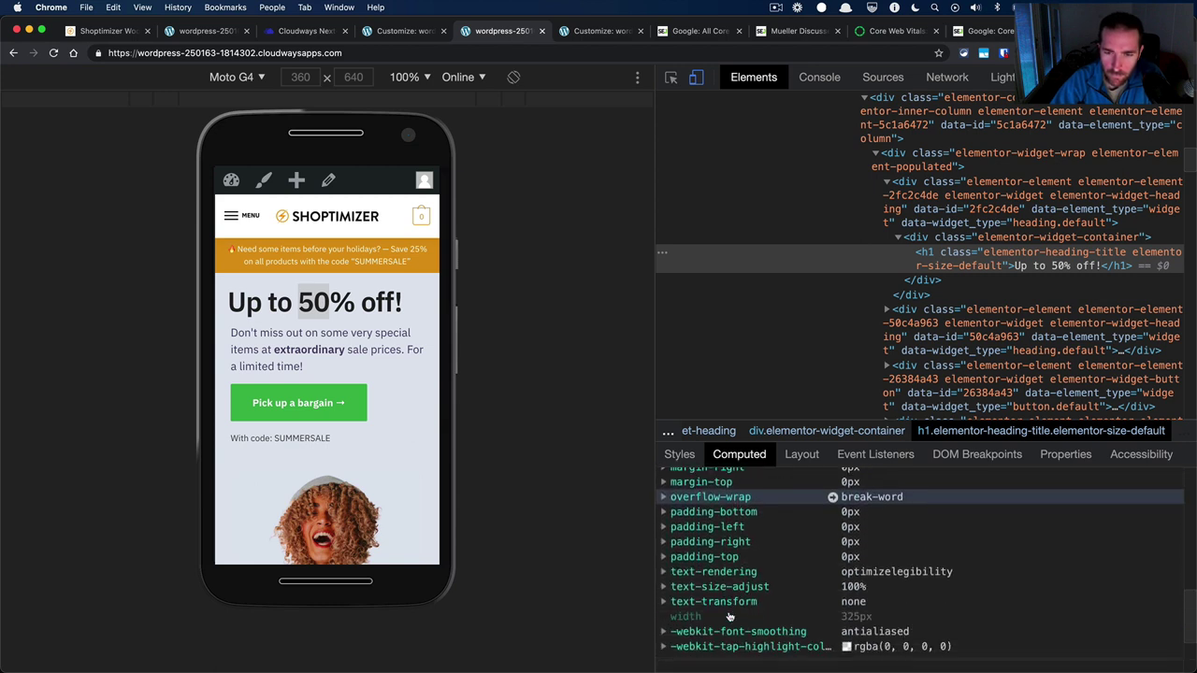
scroll(730, 616, up, 2)
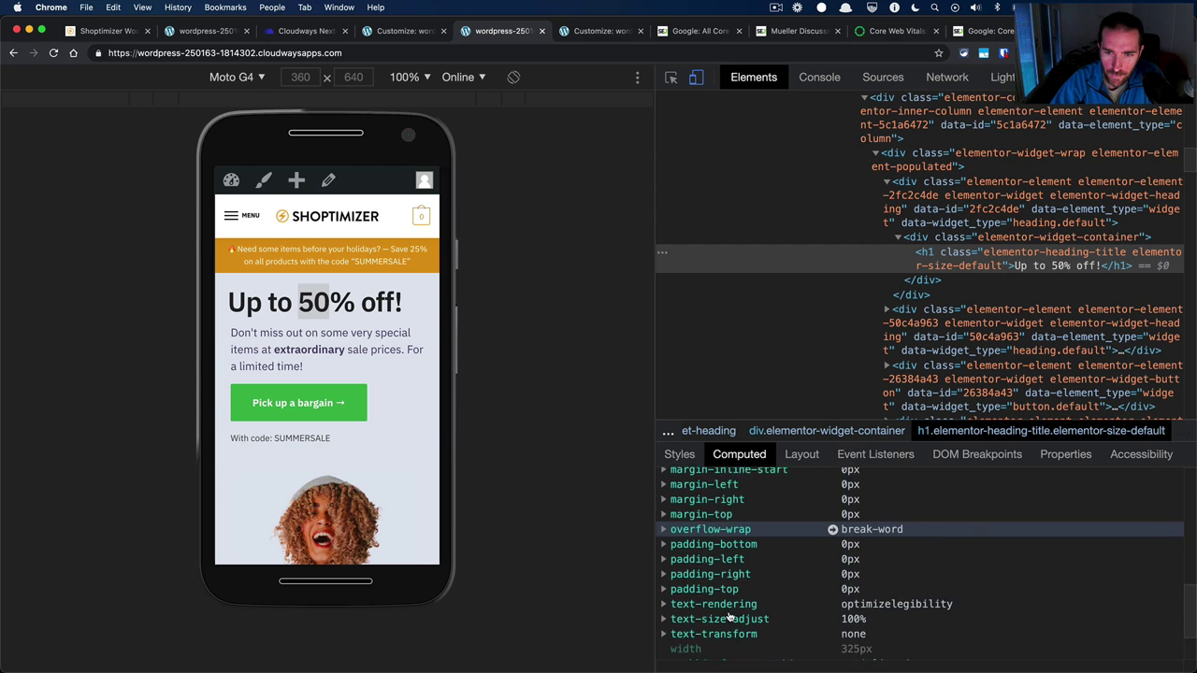
scroll(729, 617, down, 4)
scroll(730, 617, up, 1)
scroll(729, 616, up, 8)
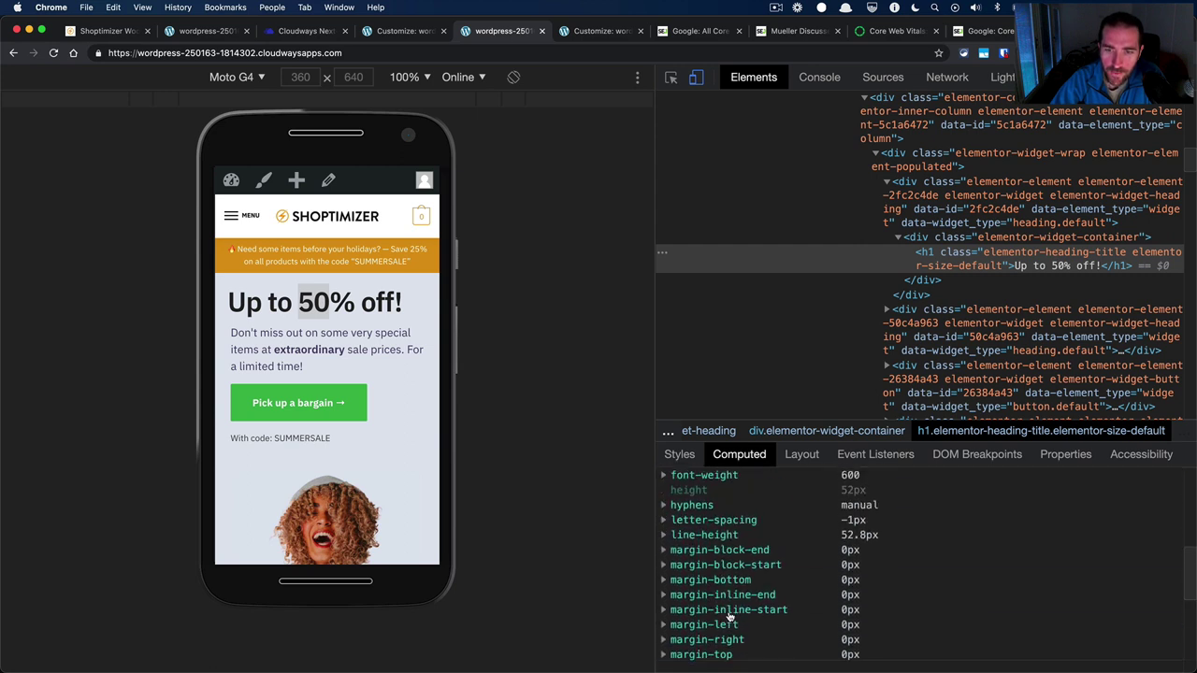
scroll(730, 617, up, 3)
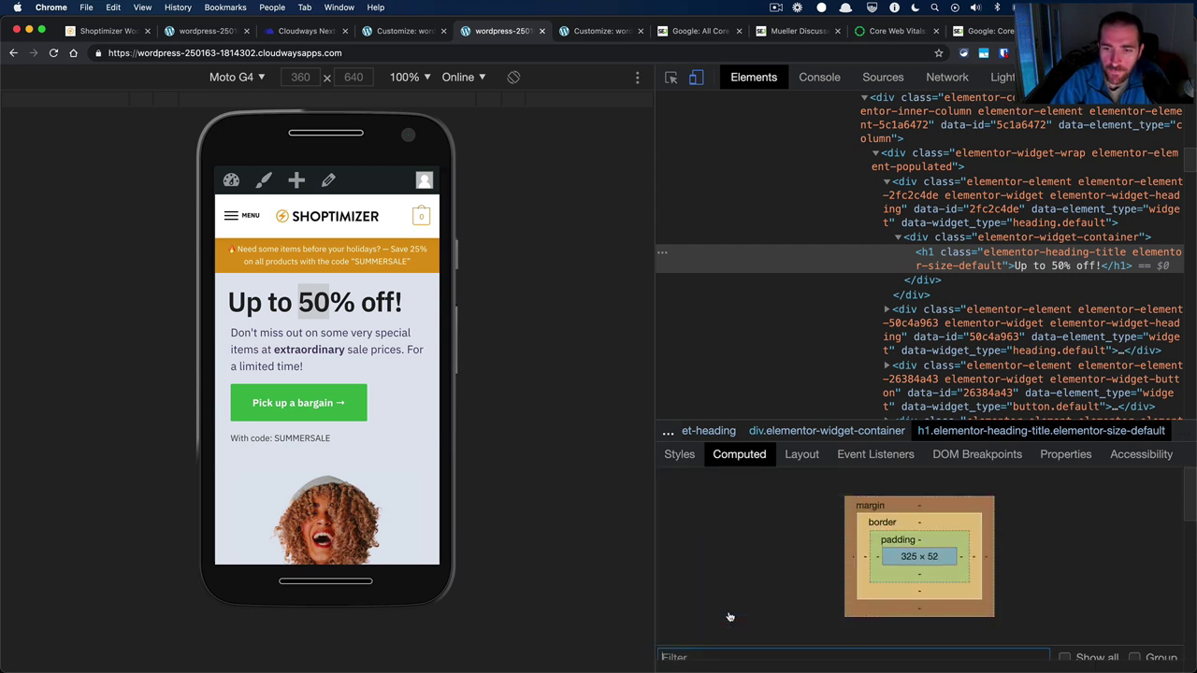
key(super+alt+i)
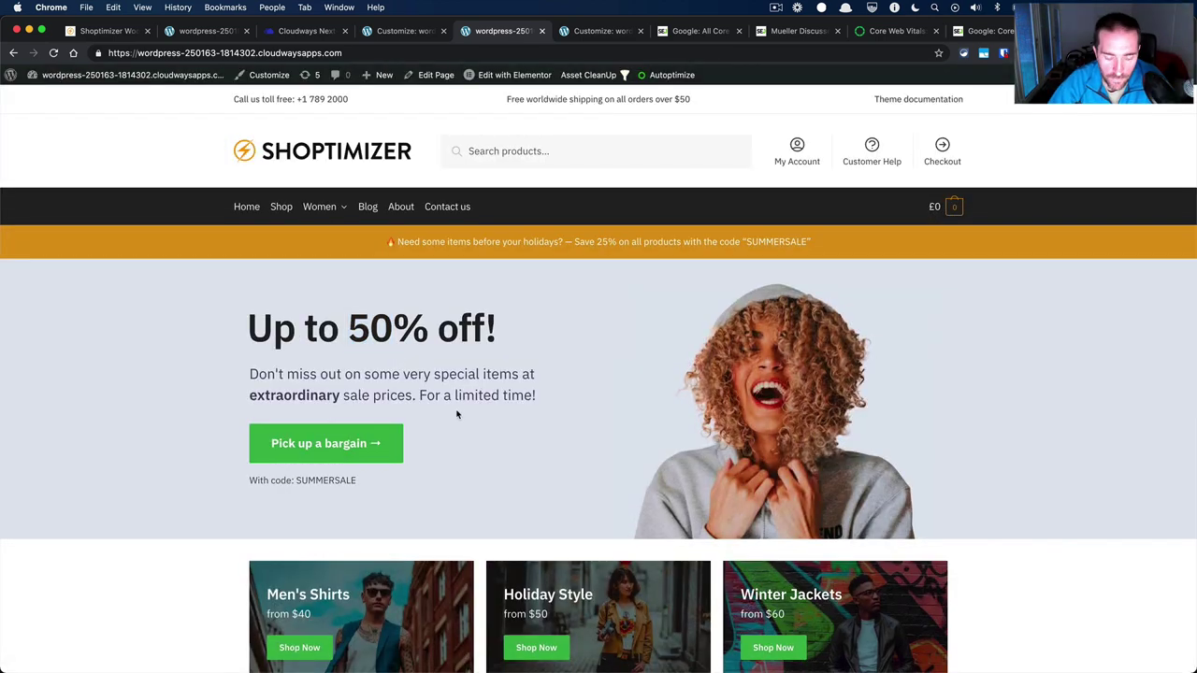
key(super+r)
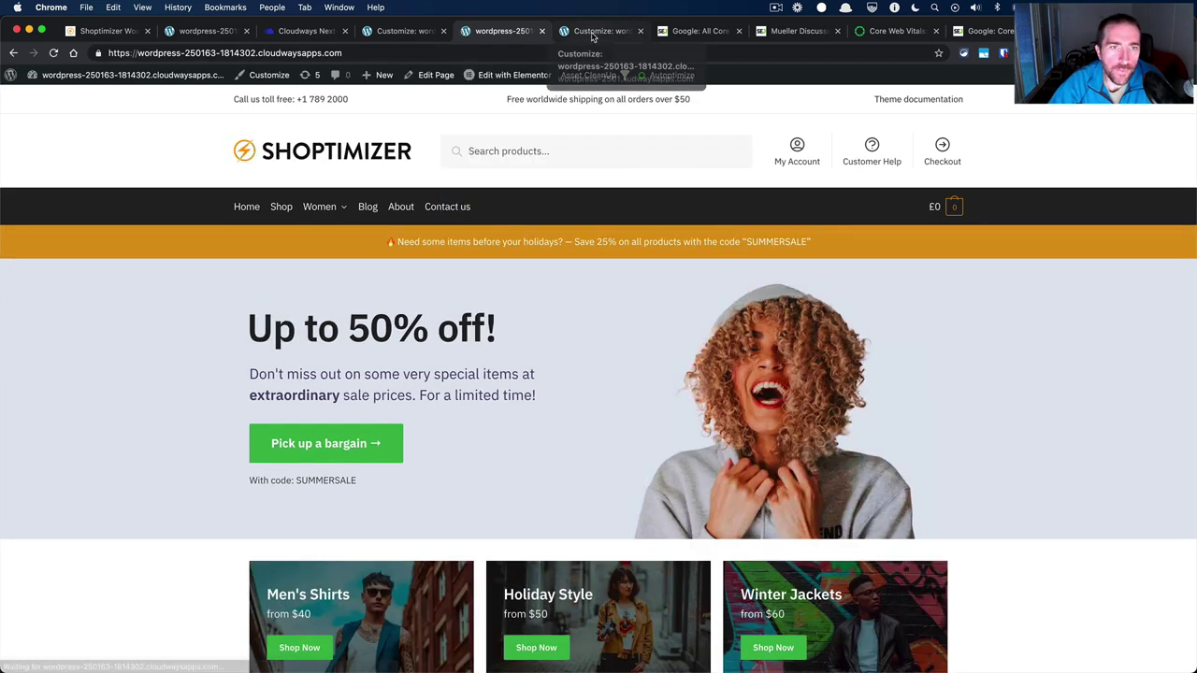
In the Customizer page showing Additional CSS, cut the address back to /wp-admin/ and load the WordPress dashboard.
click(592, 35)
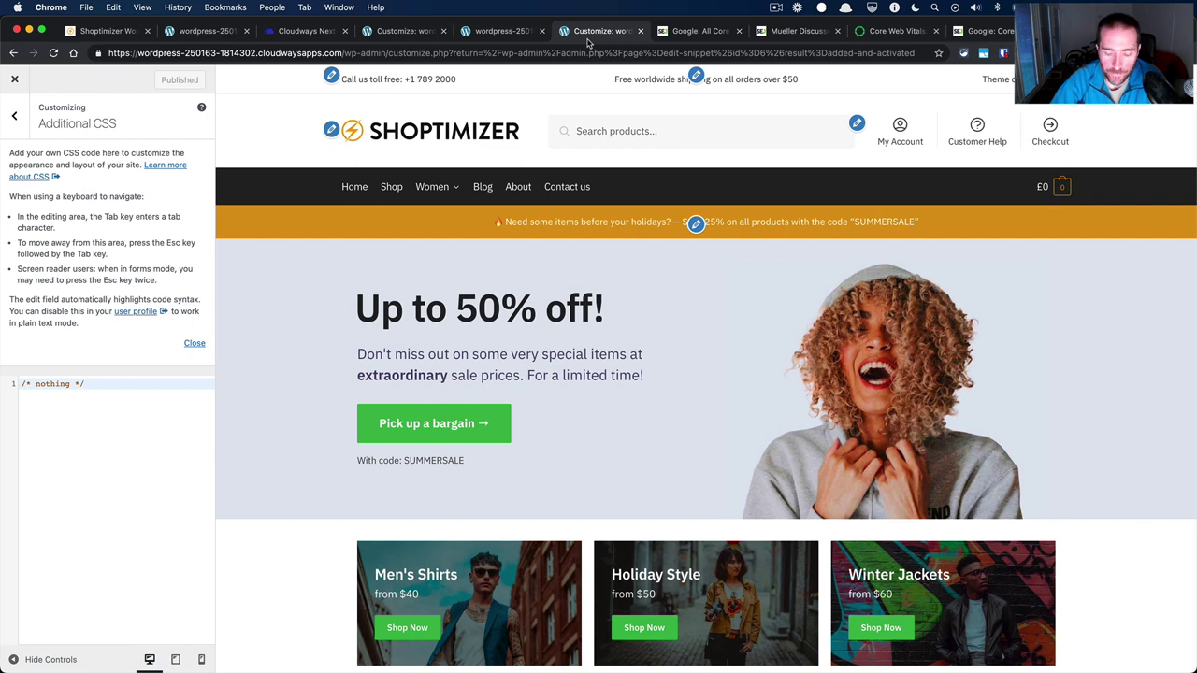
key(super+l)
key(Right)
key(shift+alt+Left)
key(shift+alt+Left)
key(shift+alt+Left)
key(shift+alt+Left)
key(shift+alt+Left)
key(shift+alt+Left)
key(shift+alt+Left)
key(shift+alt+Left)
key(shift+alt+Left)
key(shift+alt+Left)
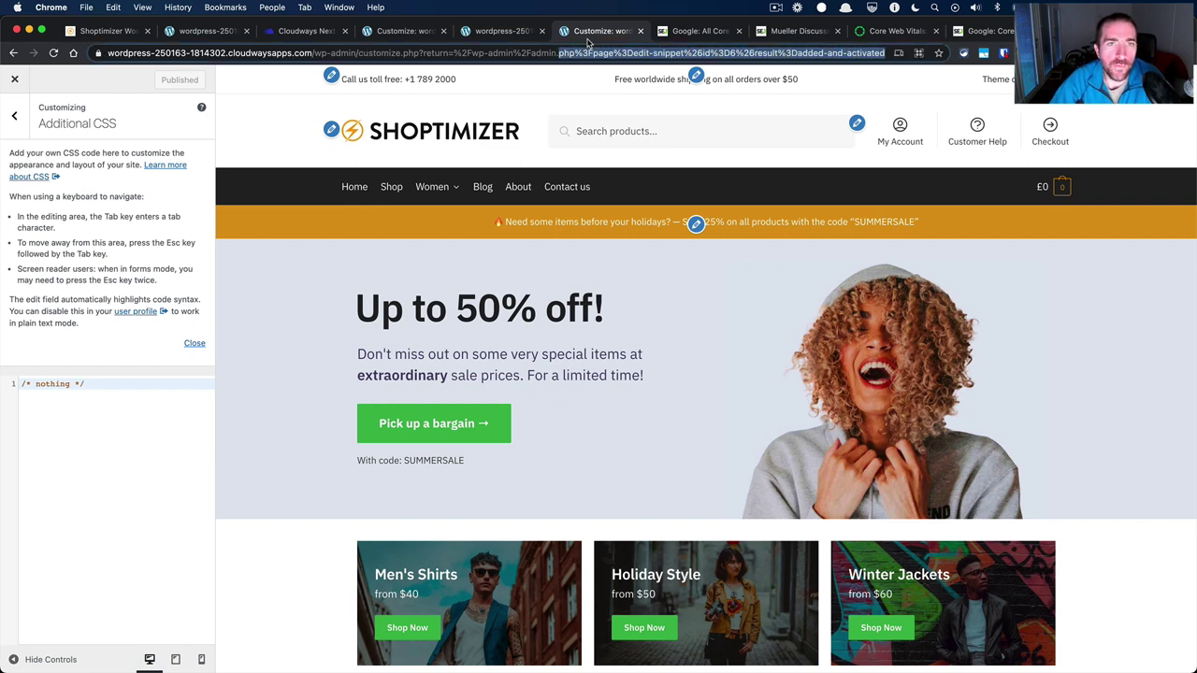
key(shift+alt+Left)
key(shift+alt+Left)
key(shift+alt+Left)
key(shift+alt+Left)
key(shift+alt+Left)
key(BackSpace)
key(Return)
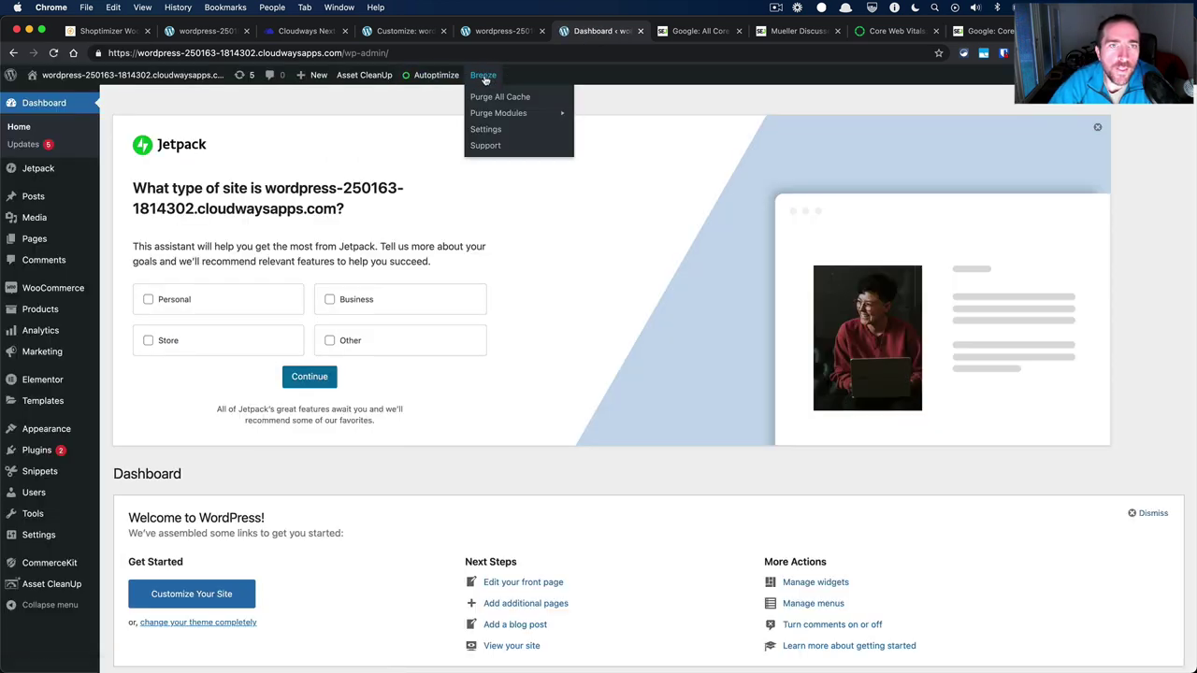
Clear the Autoptimize cache and purge all Breeze cache from the dashboard.
mouse_move(450, 76)
click(435, 142)
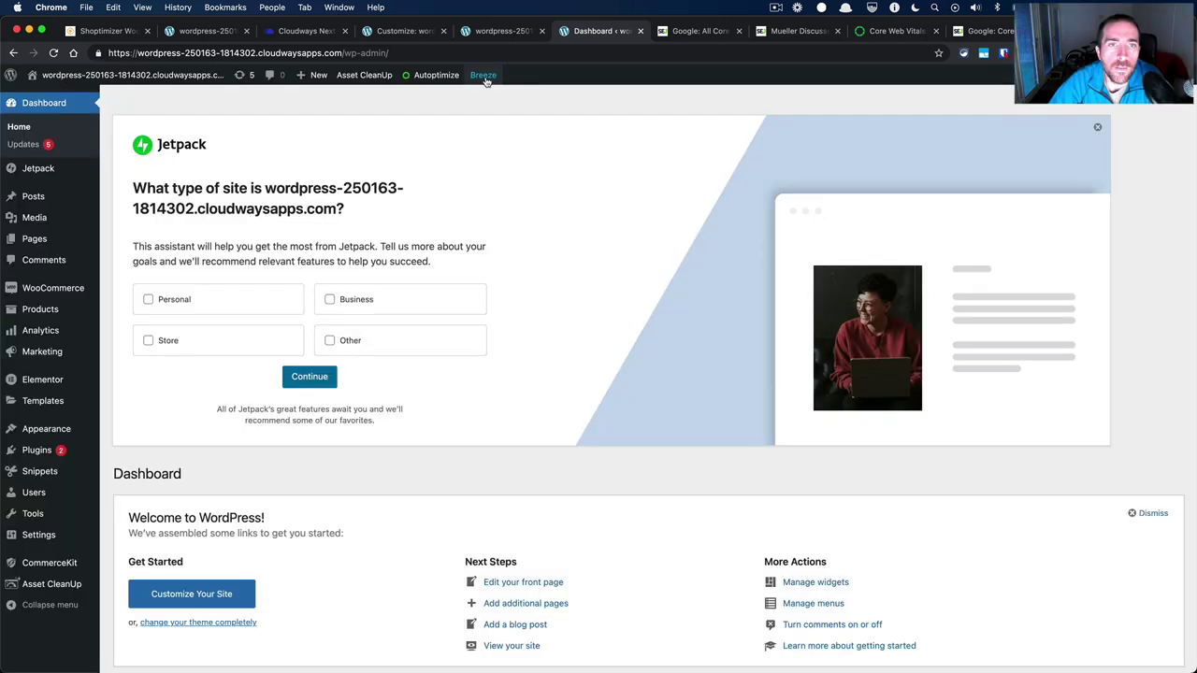
click(491, 98)
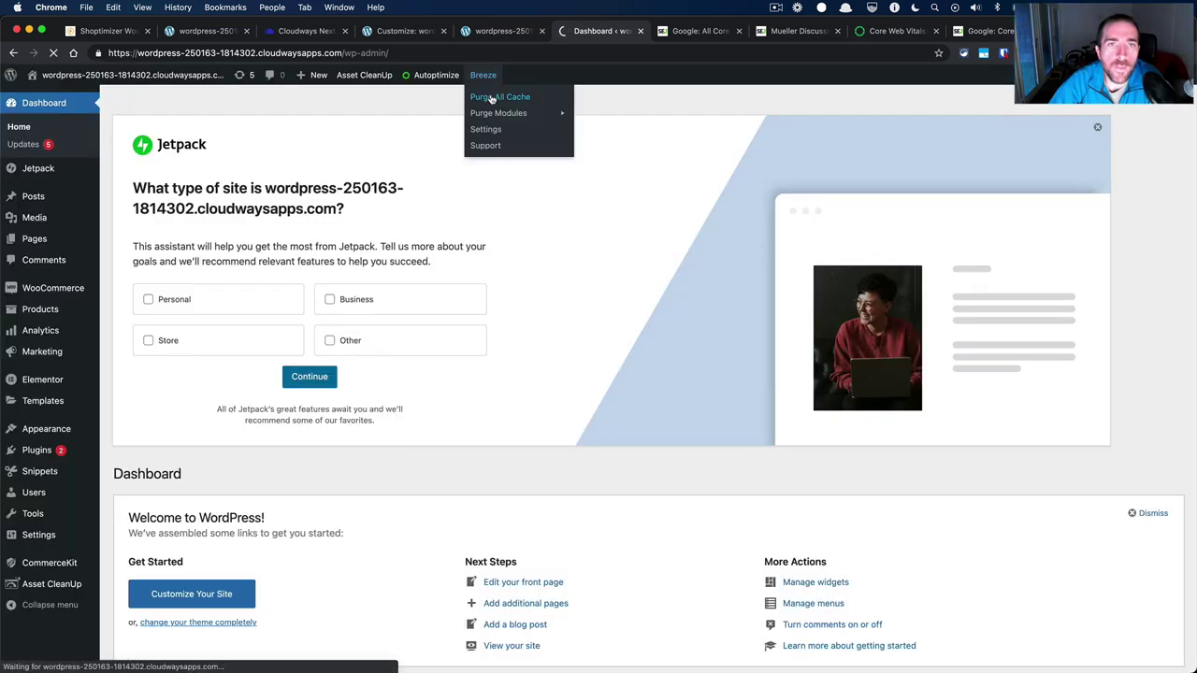
Switch to the browser window showing the storefront in Moto G4 mobile emulation and reload the homepage.
key(super+n)
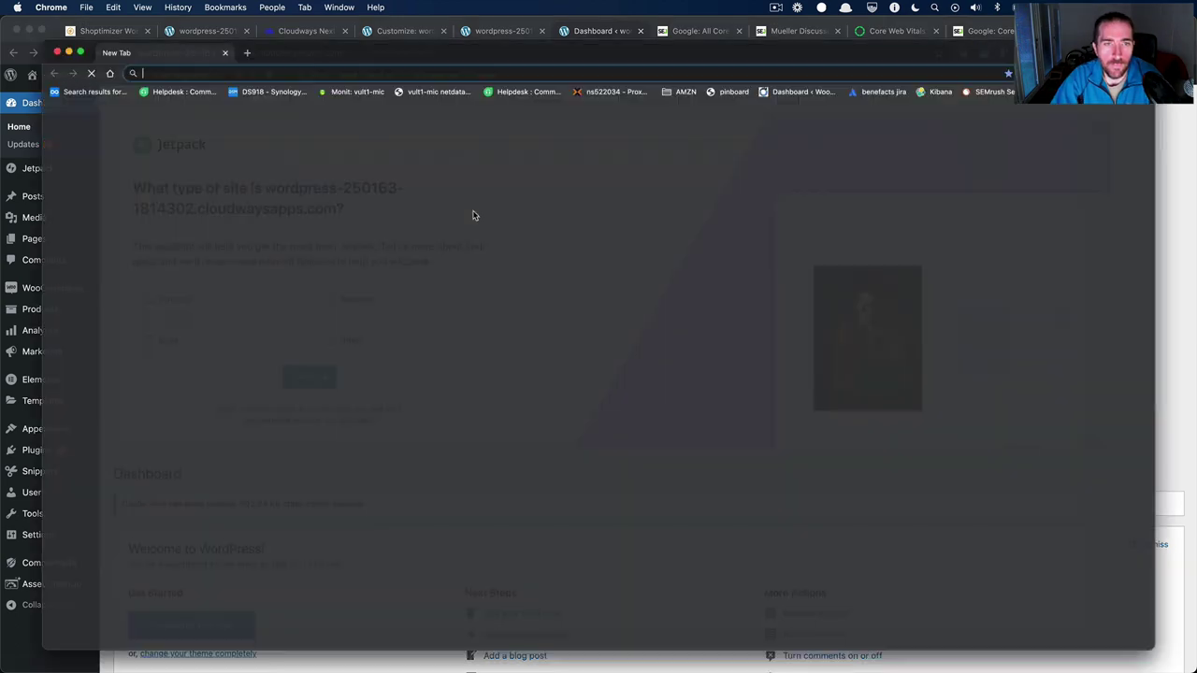
key(super+w)
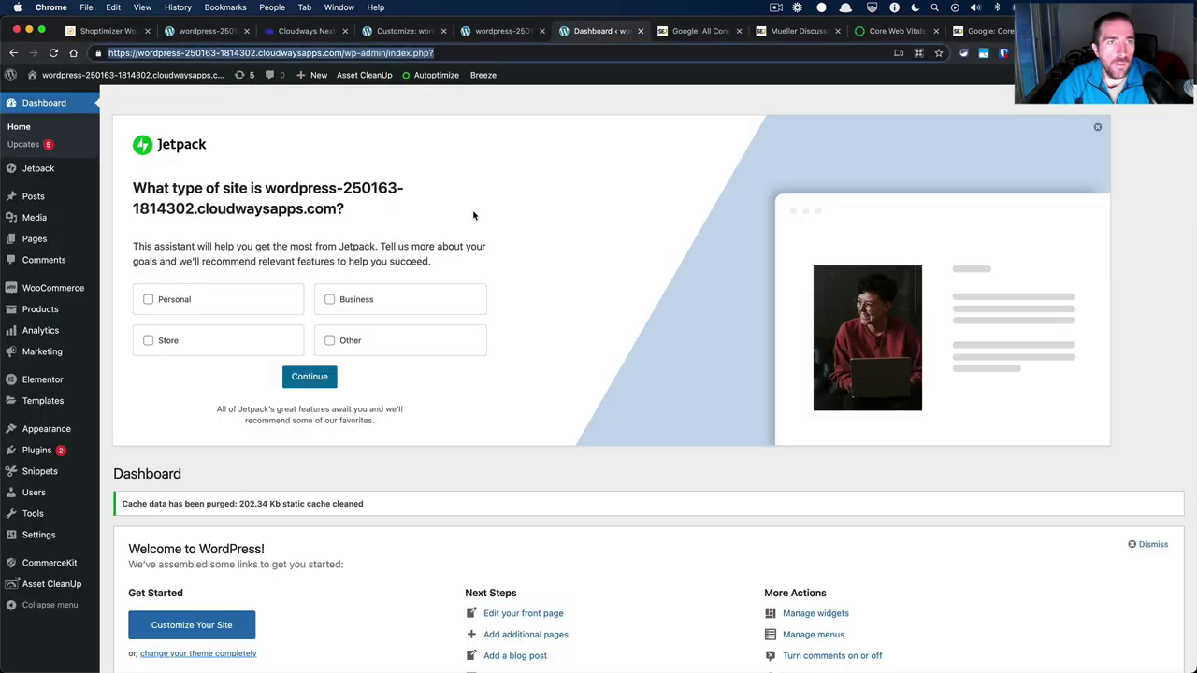
key(super+grave)
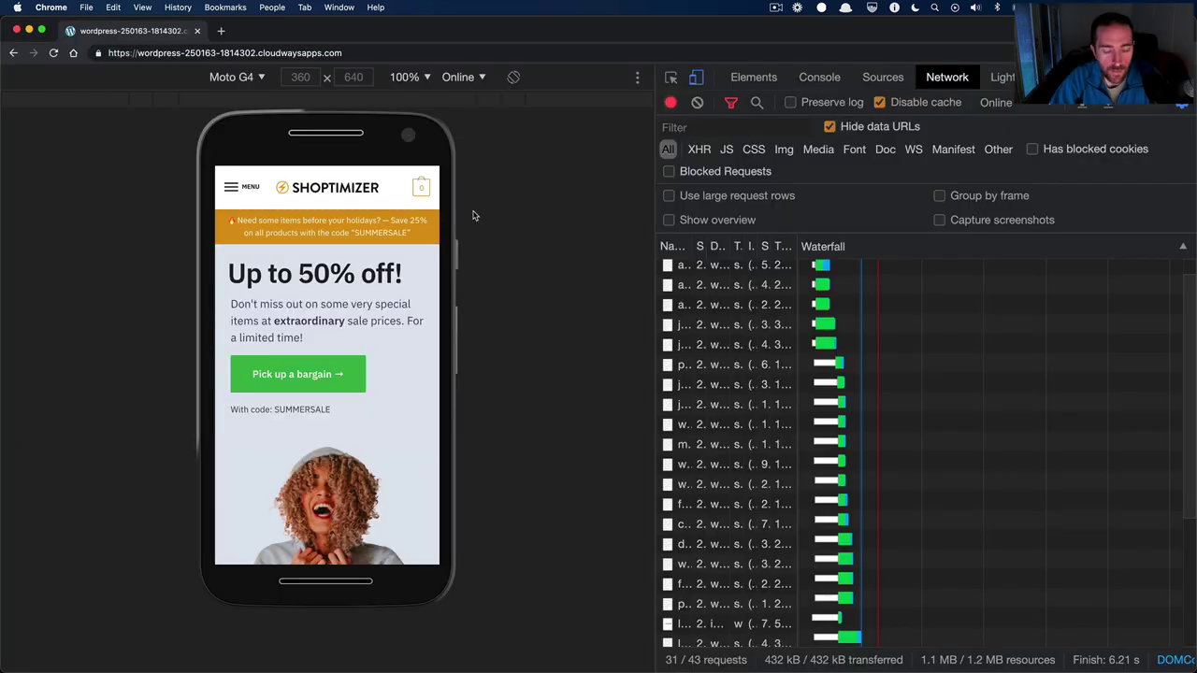
key(super+r)
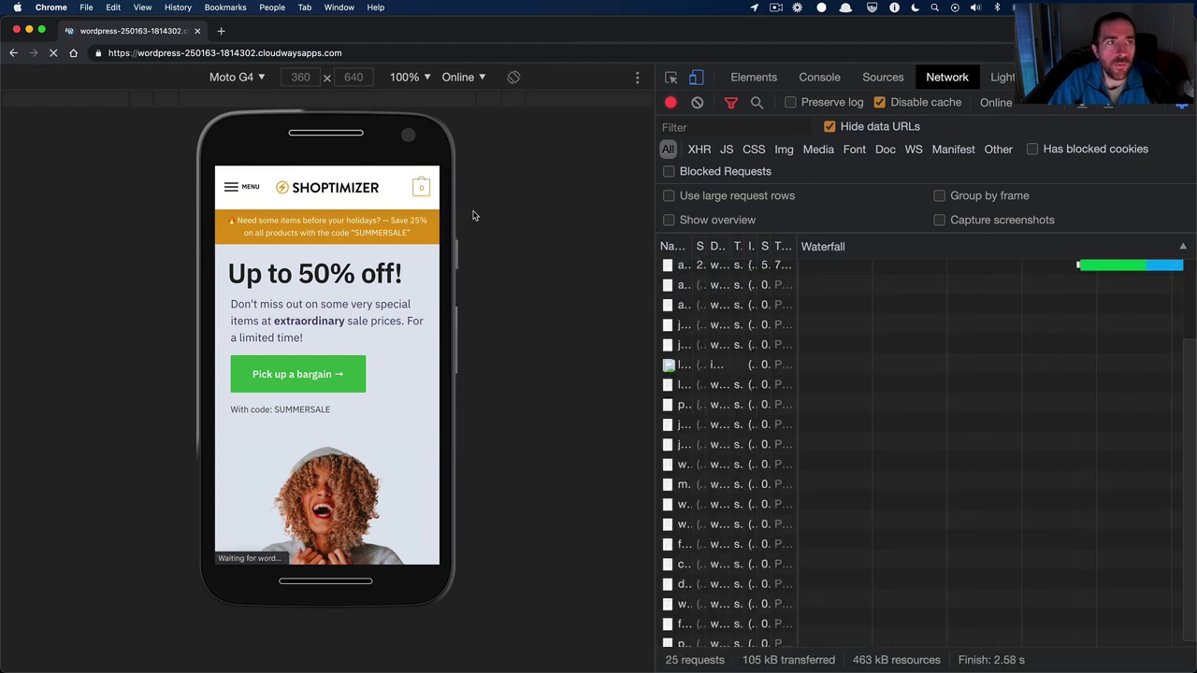
Run the PageSpeed Insights analysis again for the store homepage and check the WebPageTest result and the emulated storefront while it runs.
key(ctrl+Right)
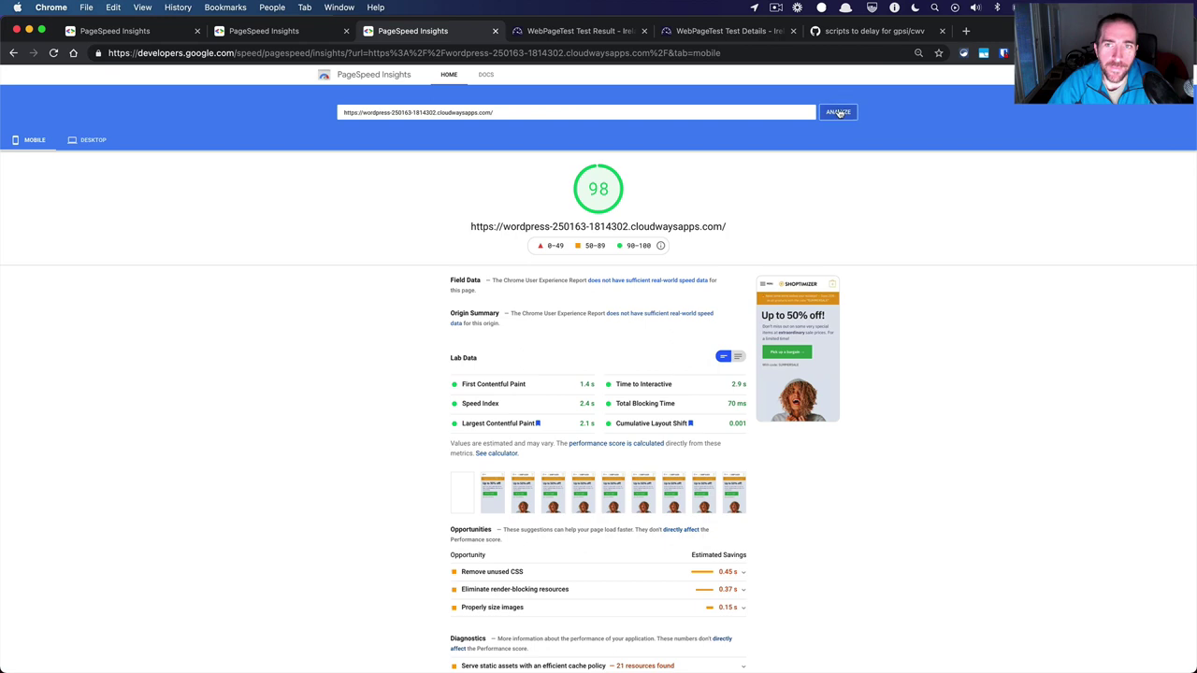
click(839, 113)
click(548, 35)
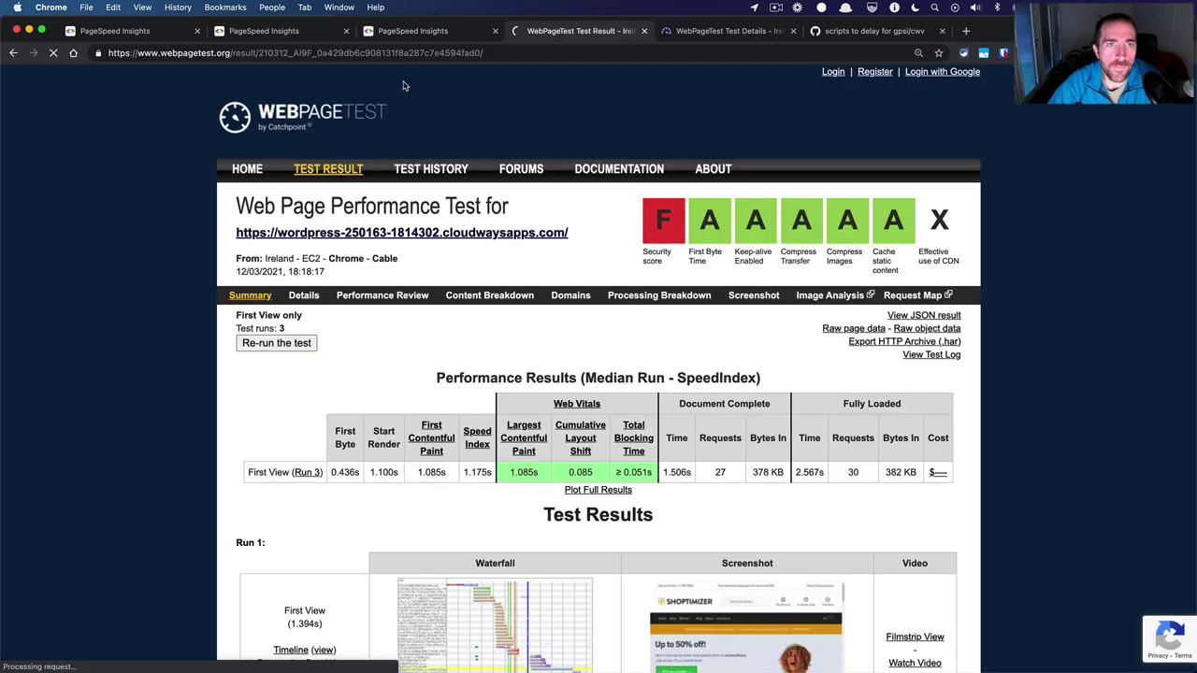
click(431, 33)
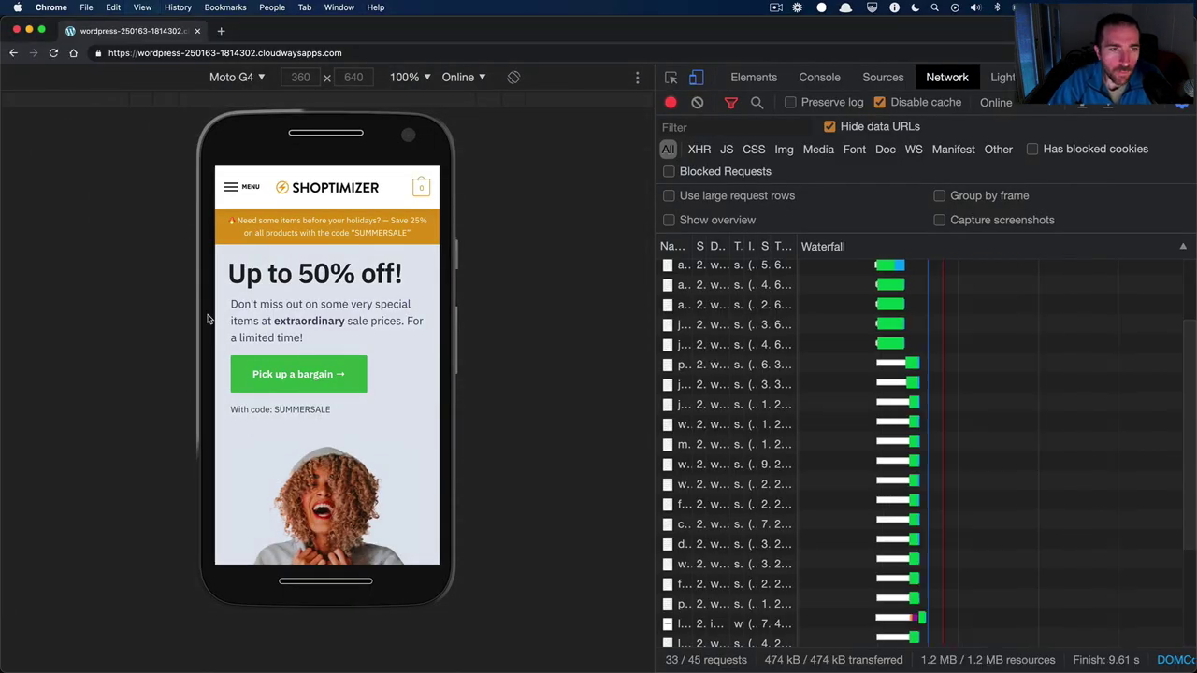
key(super+alt+i)
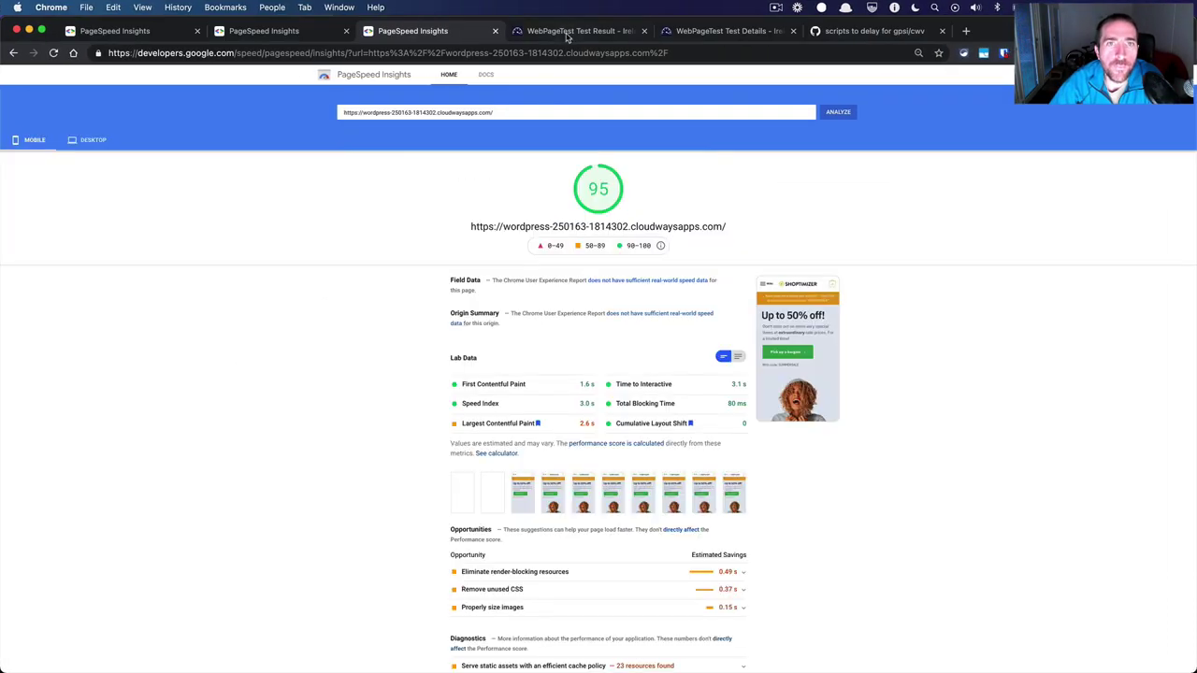
Review the WebPageTest performance results for the store and open the Run 1 waterfall view.
click(566, 32)
scroll(224, 510, down, 2)
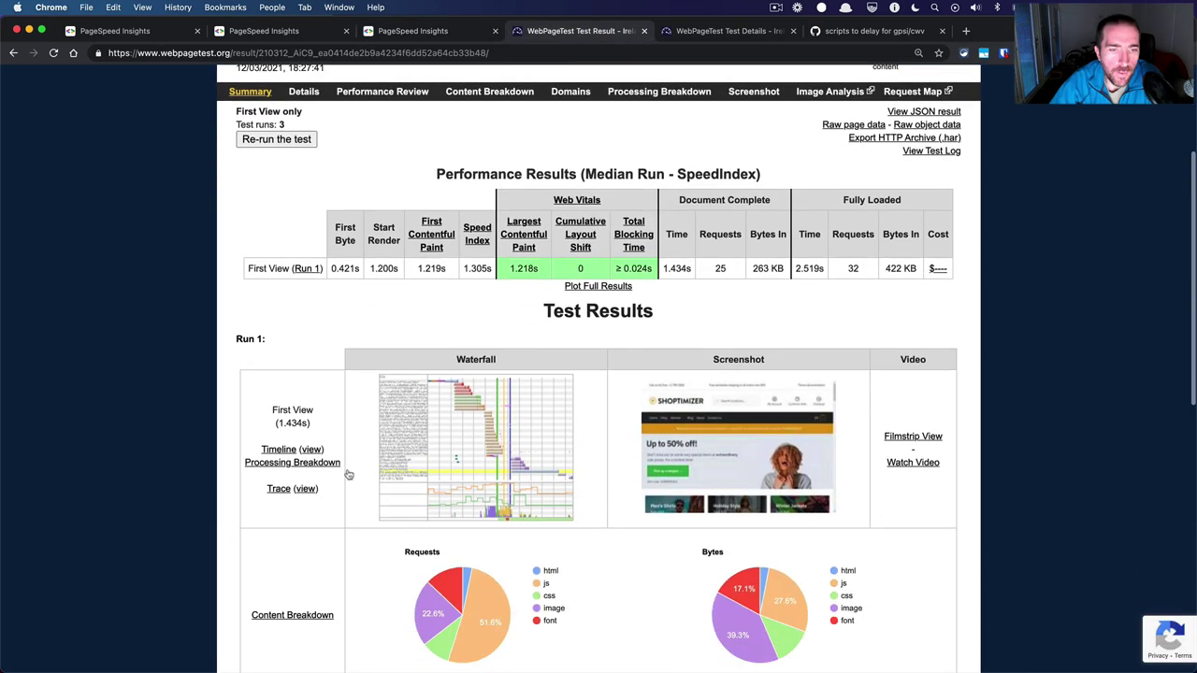
click(453, 419)
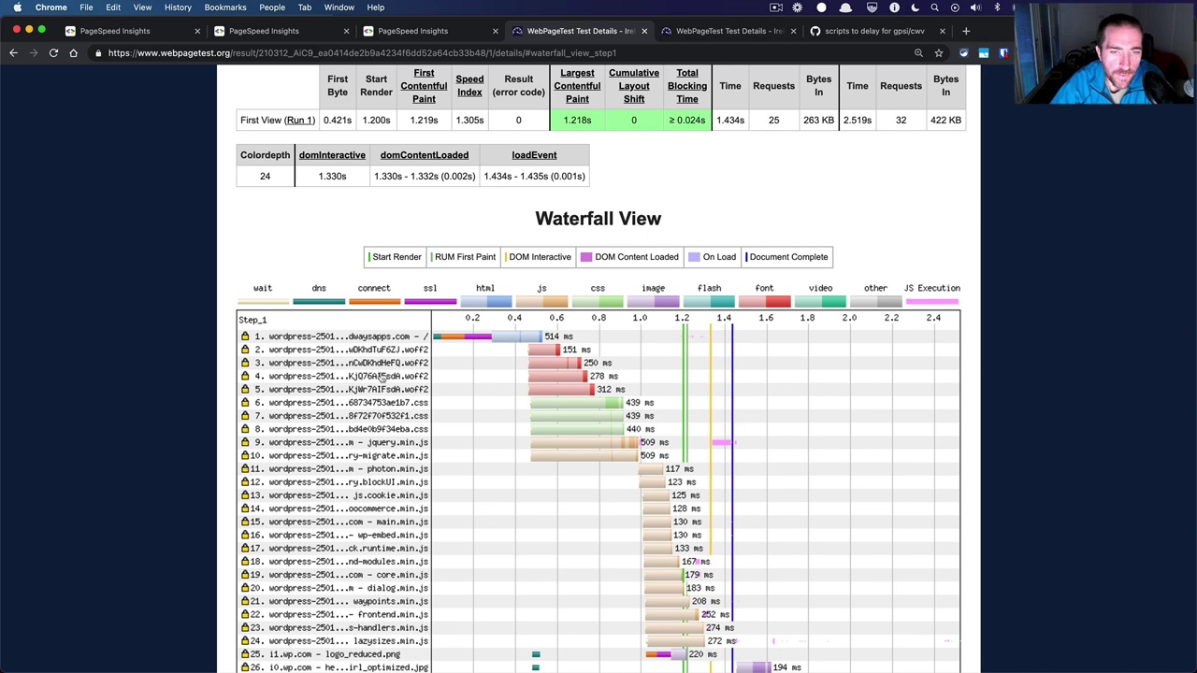
scroll(373, 422, down, 1)
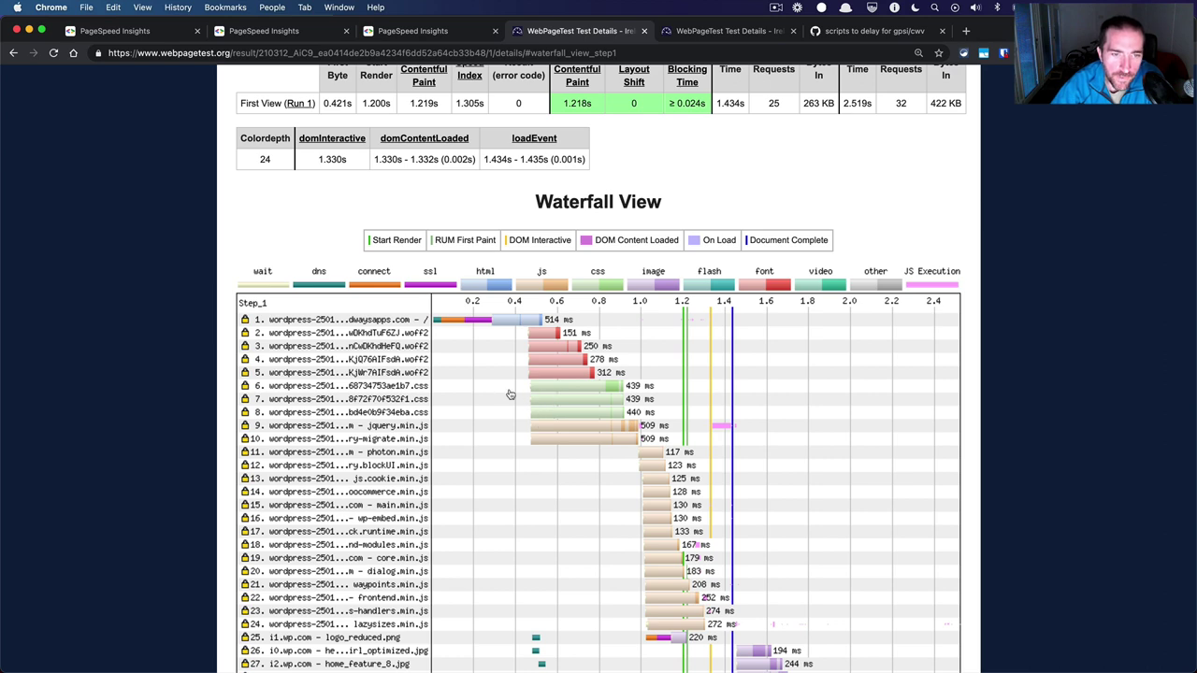
Examine the details of CSS requests 6, 7 and 8 in the waterfall, close them and look over the remaining requests.
click(418, 390)
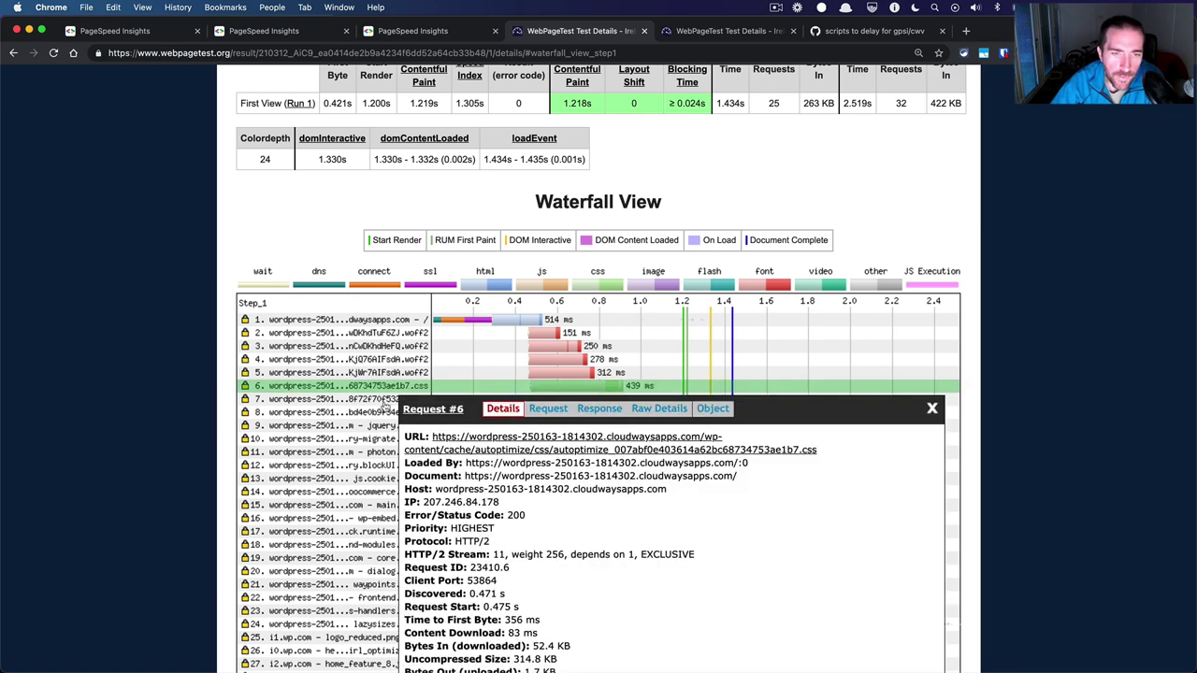
click(385, 401)
click(385, 412)
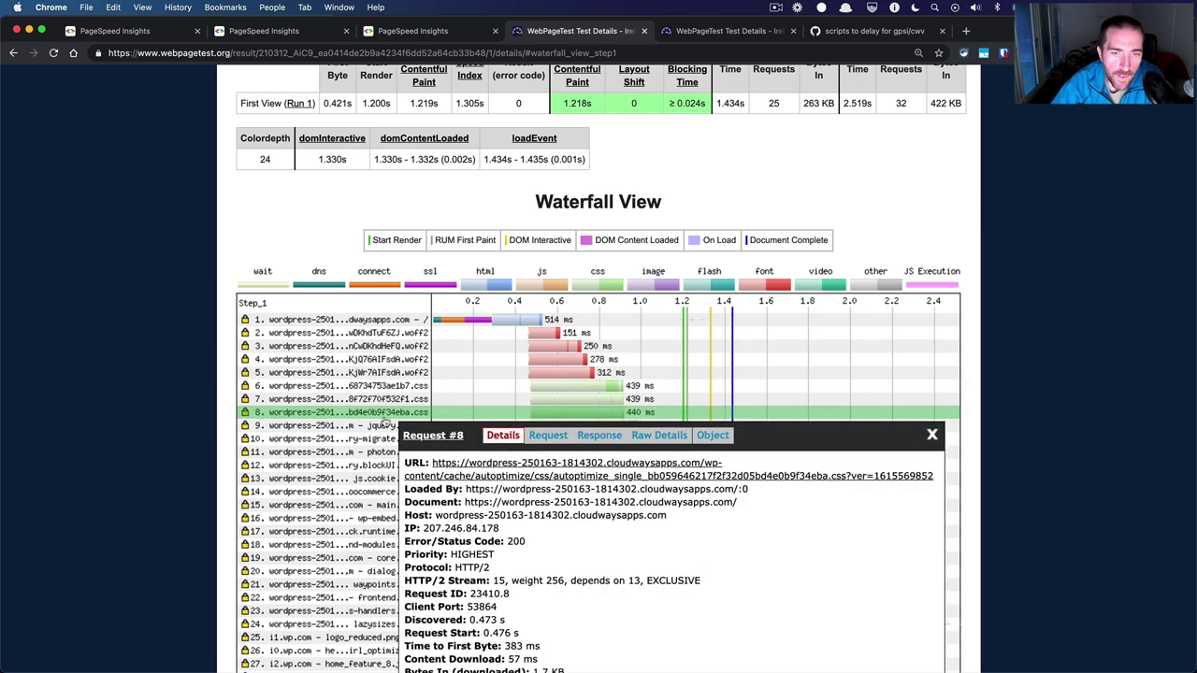
click(932, 435)
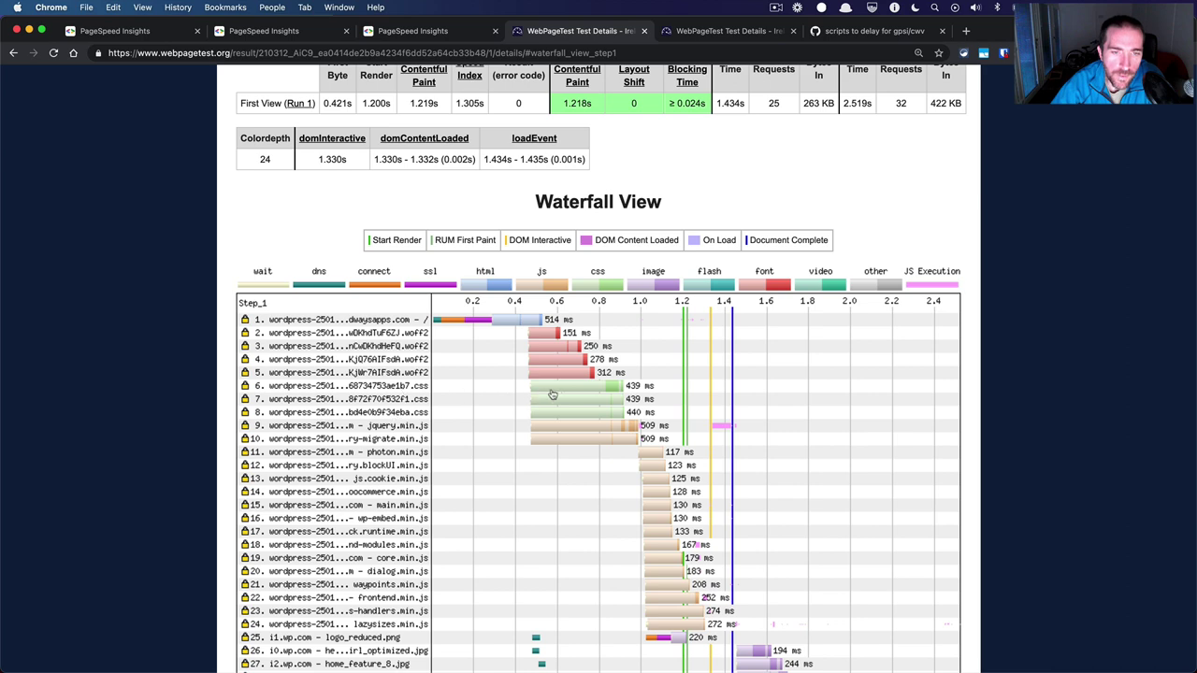
scroll(592, 445, down, 3)
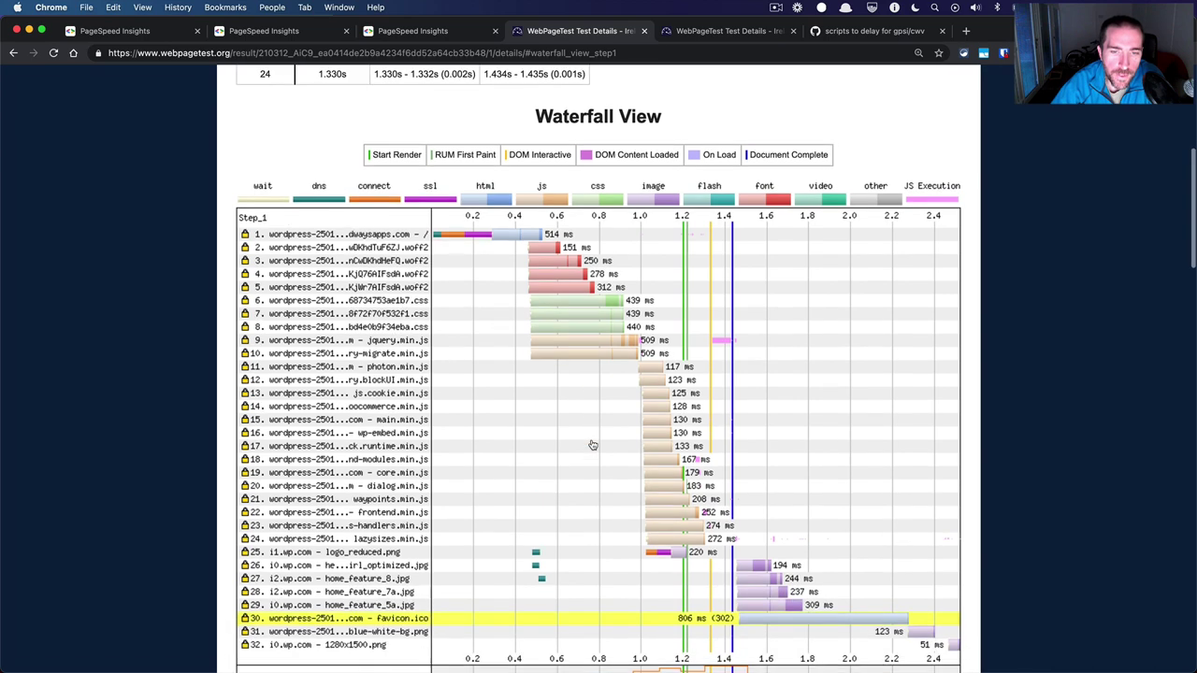
scroll(592, 445, up, 1)
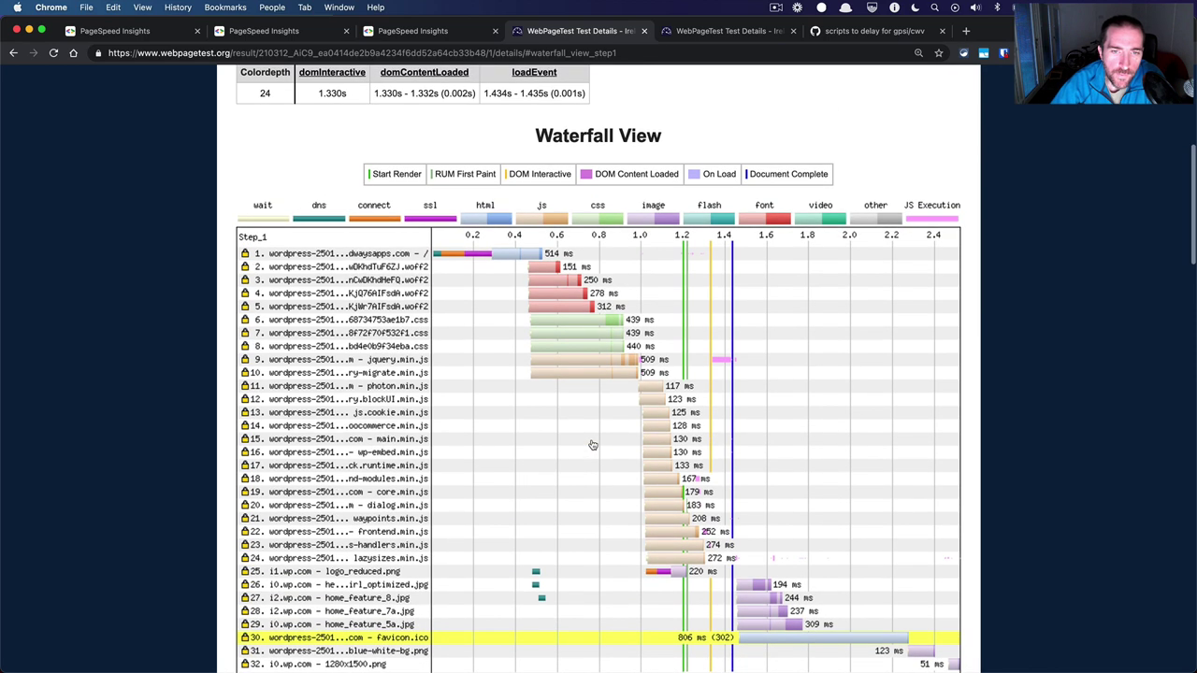
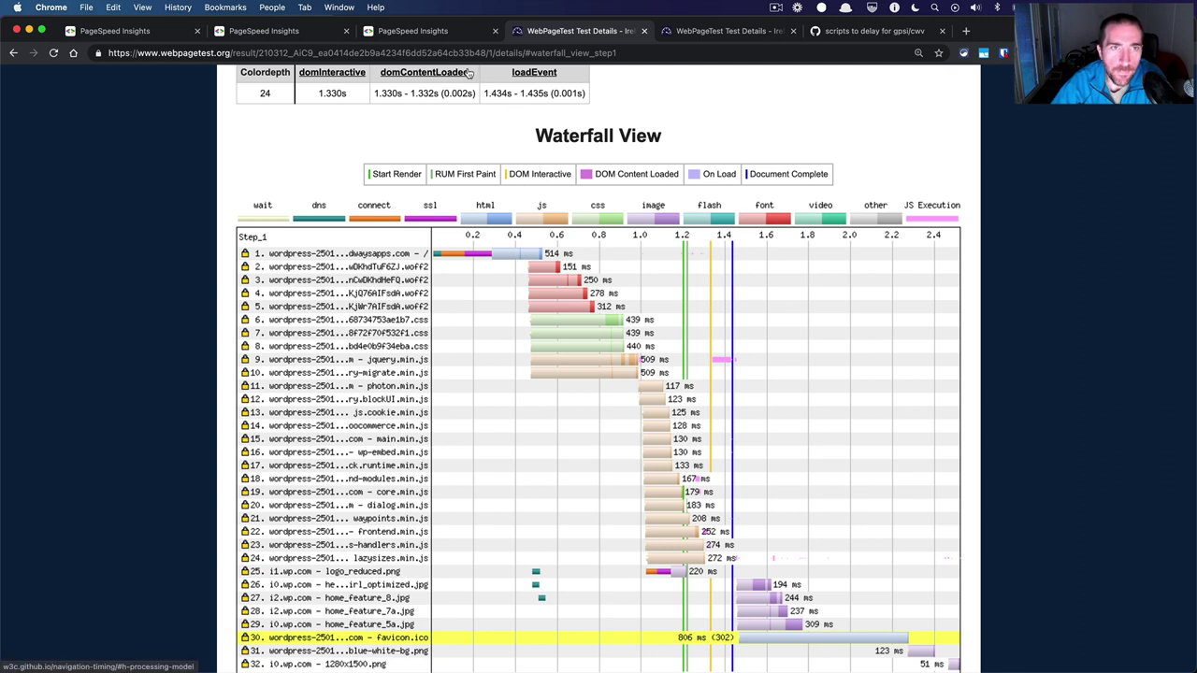
Return to the PageSpeed Insights report and examine the mobile lab data, especially the Largest Contentful Paint value.
click(450, 36)
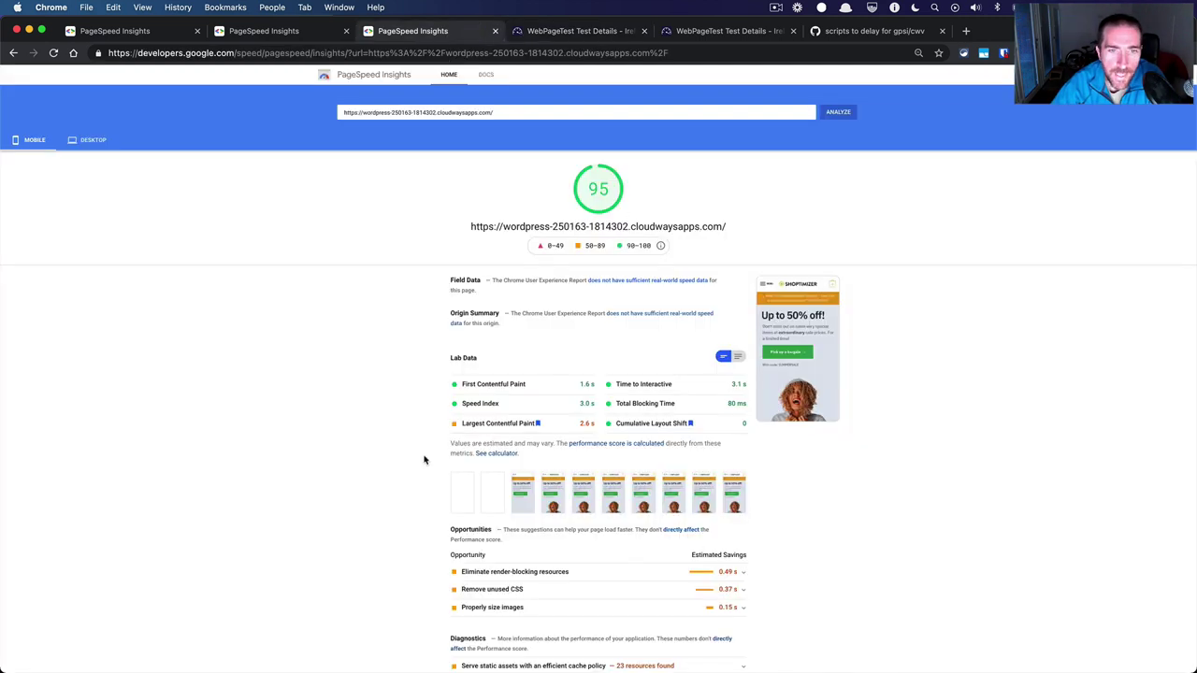
scroll(428, 458, down, 1)
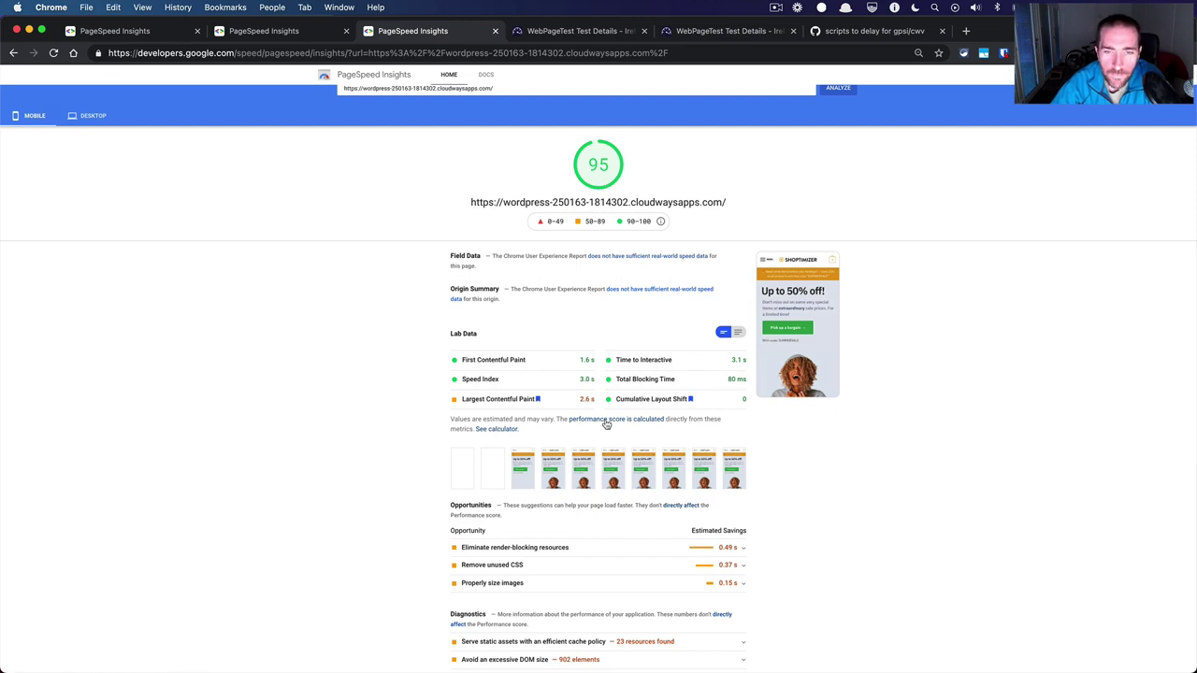
scroll(607, 423, down, 1)
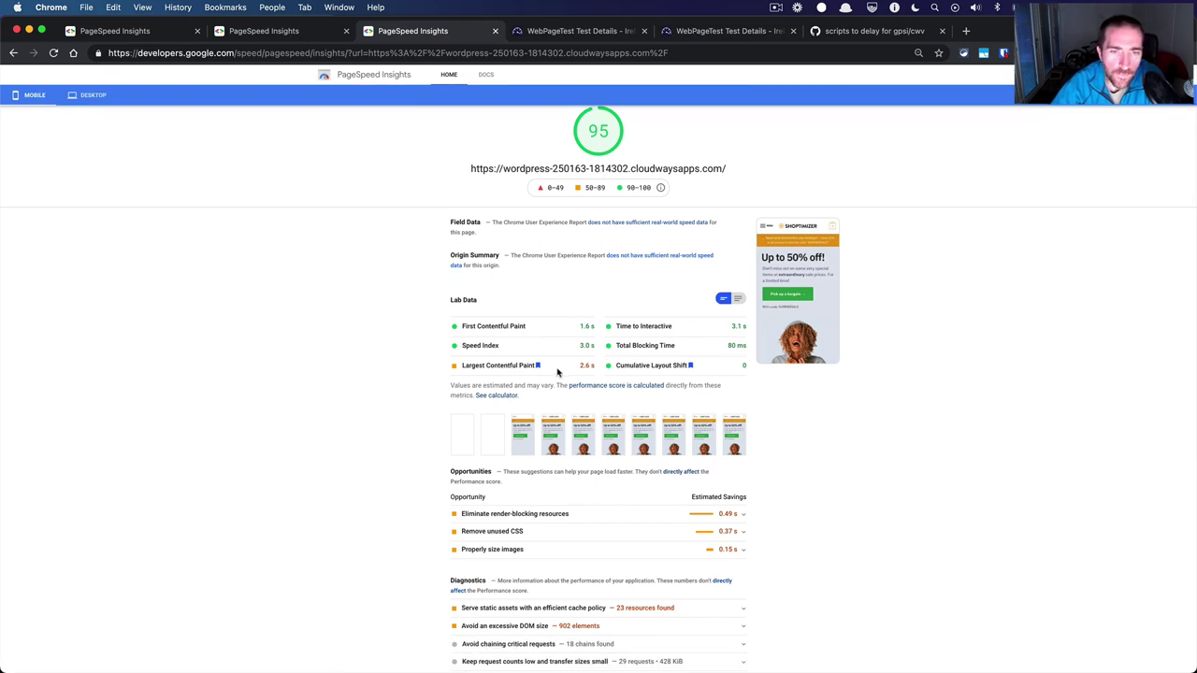
drag(576, 370, 592, 366)
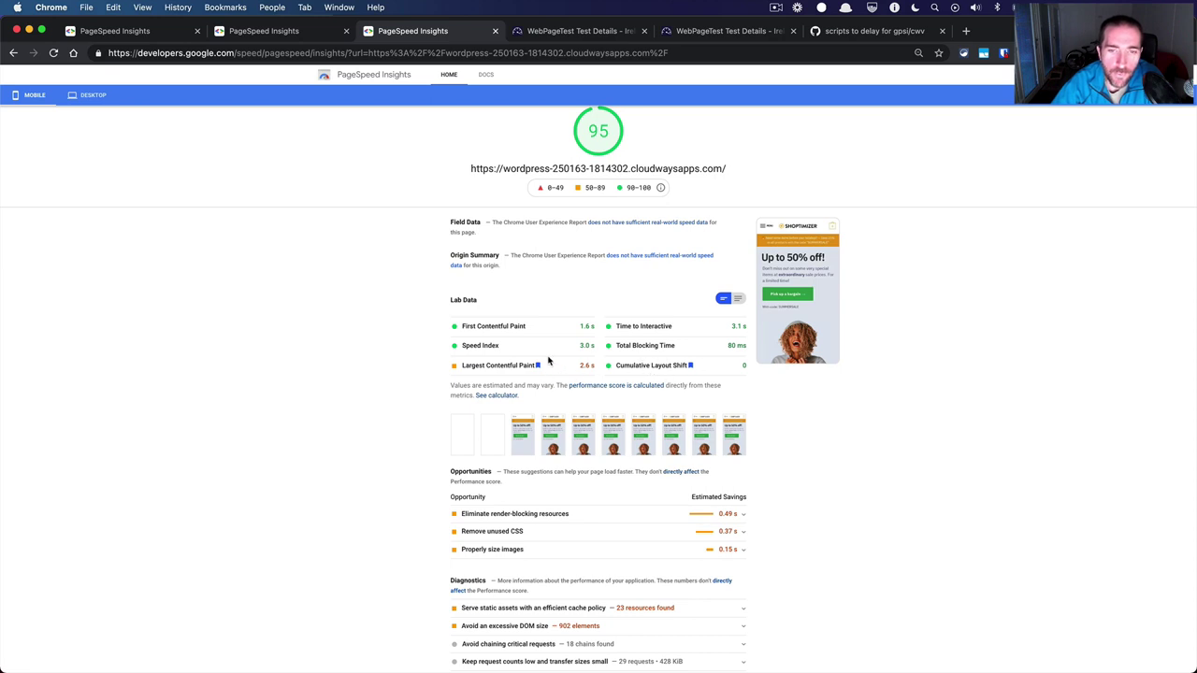
Check the desktop PageSpeed results, return to the mobile results and examine Largest Contentful Paint again.
click(84, 95)
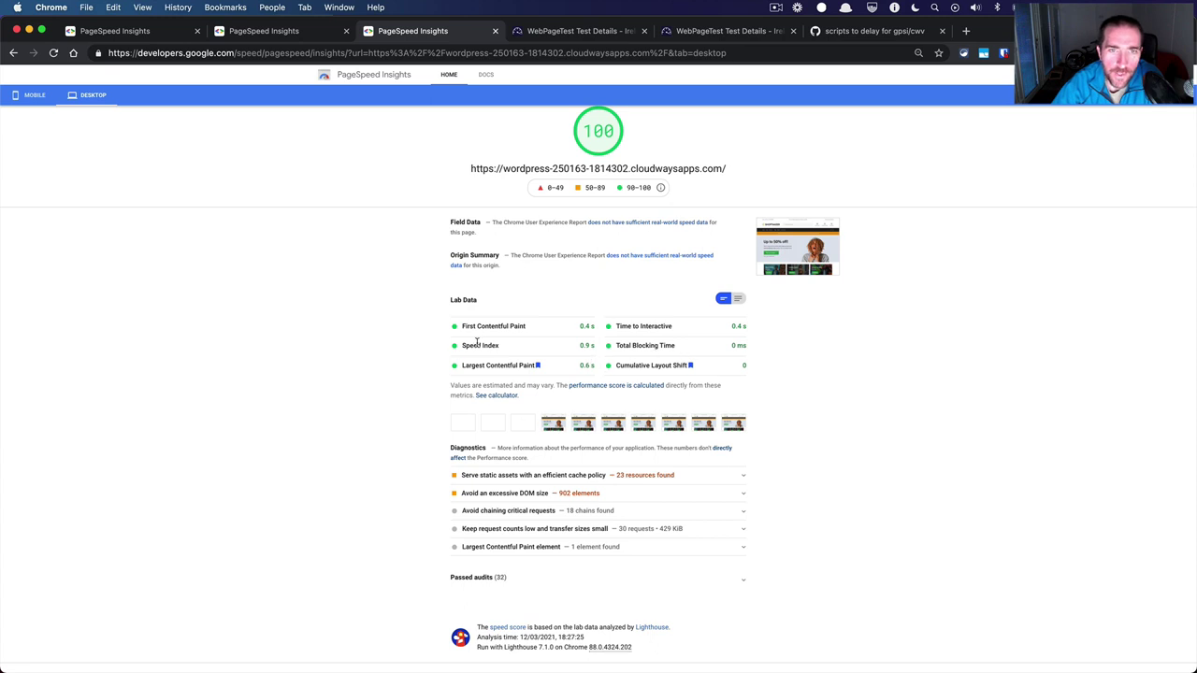
scroll(478, 344, up, 1)
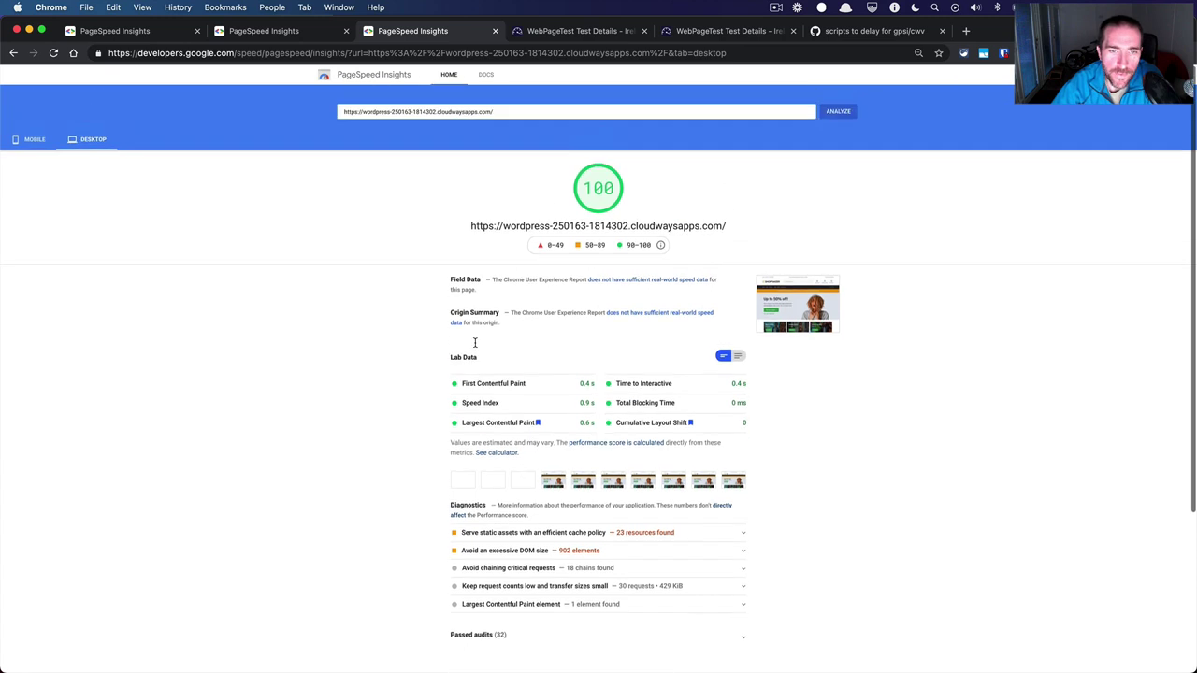
click(33, 143)
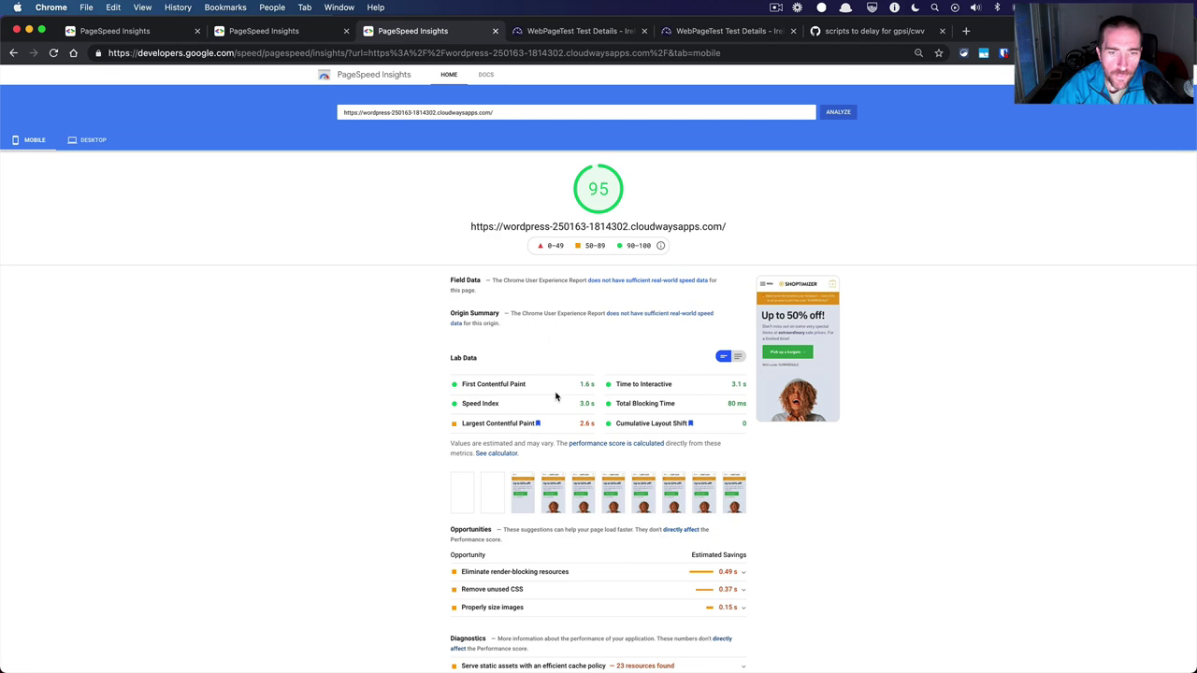
scroll(556, 397, down, 1)
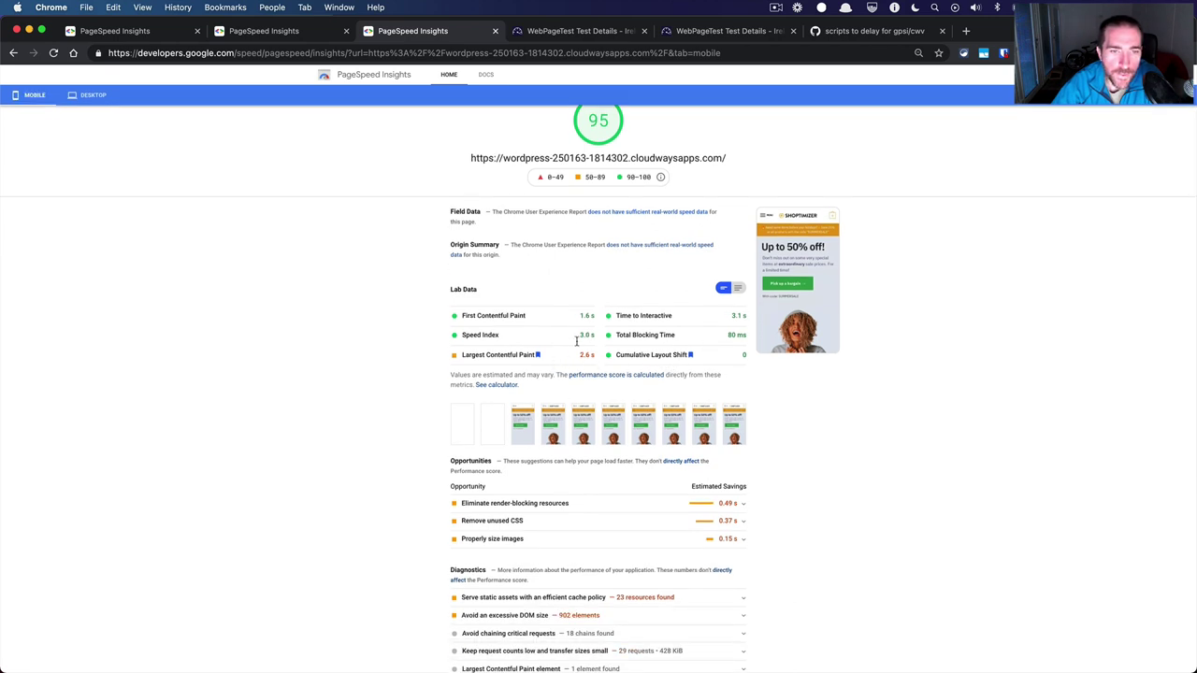
scroll(651, 347, up, 1)
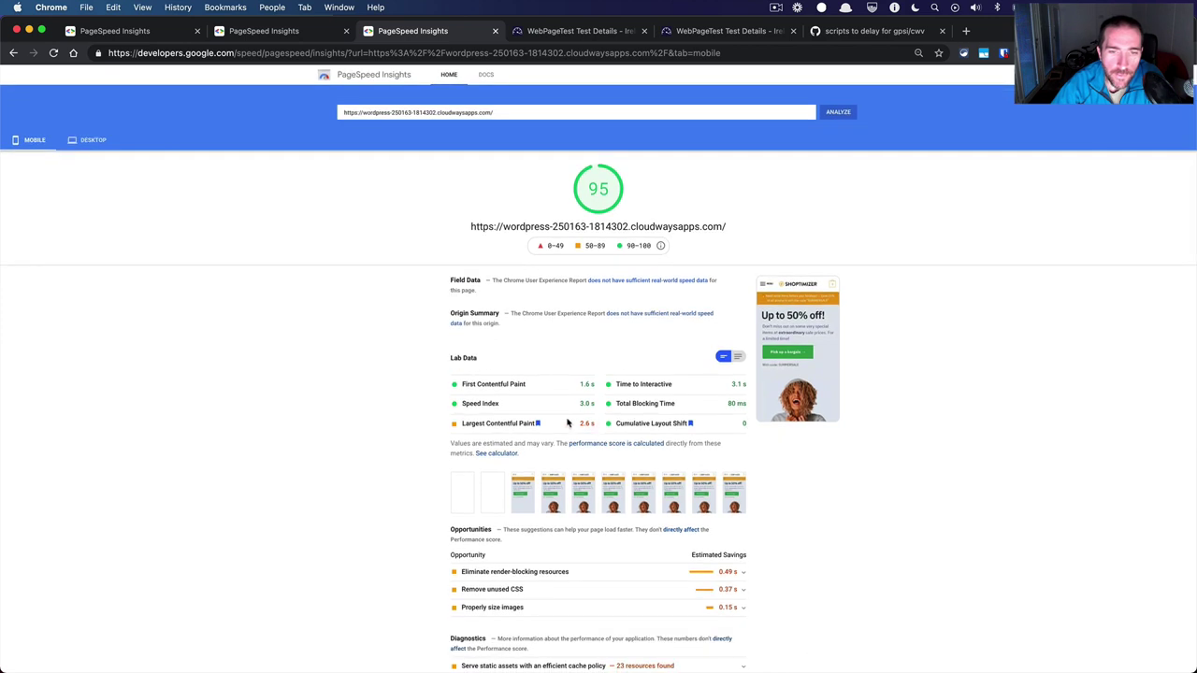
drag(576, 426, 602, 427)
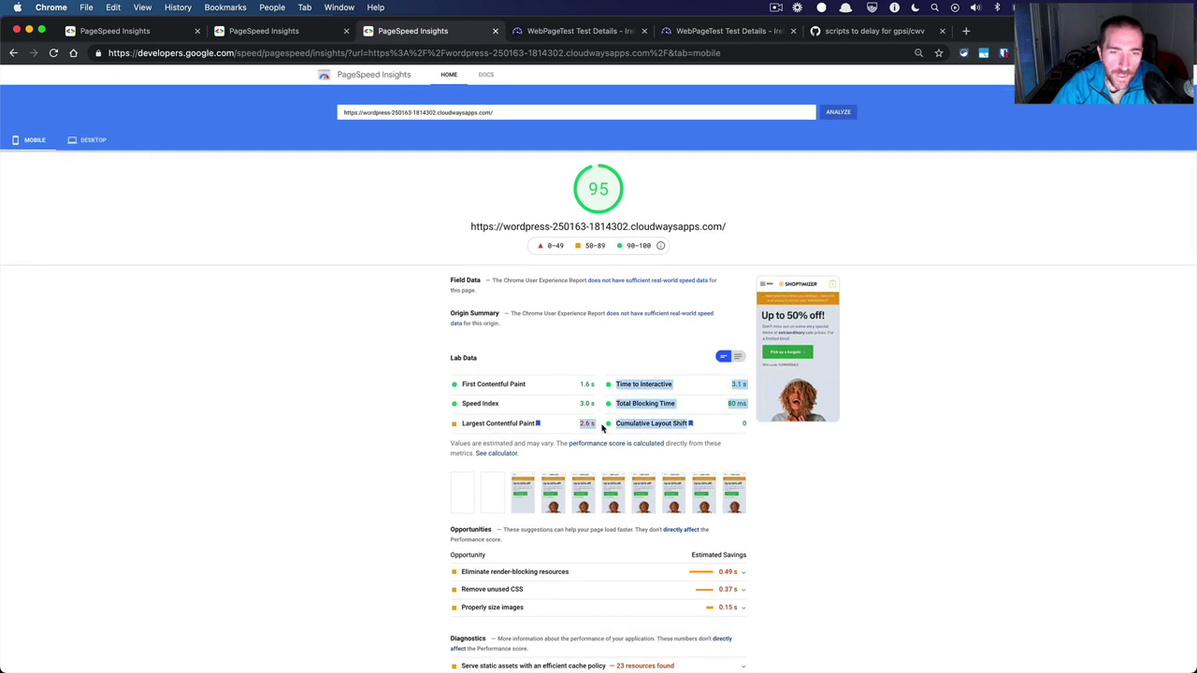
click(604, 427)
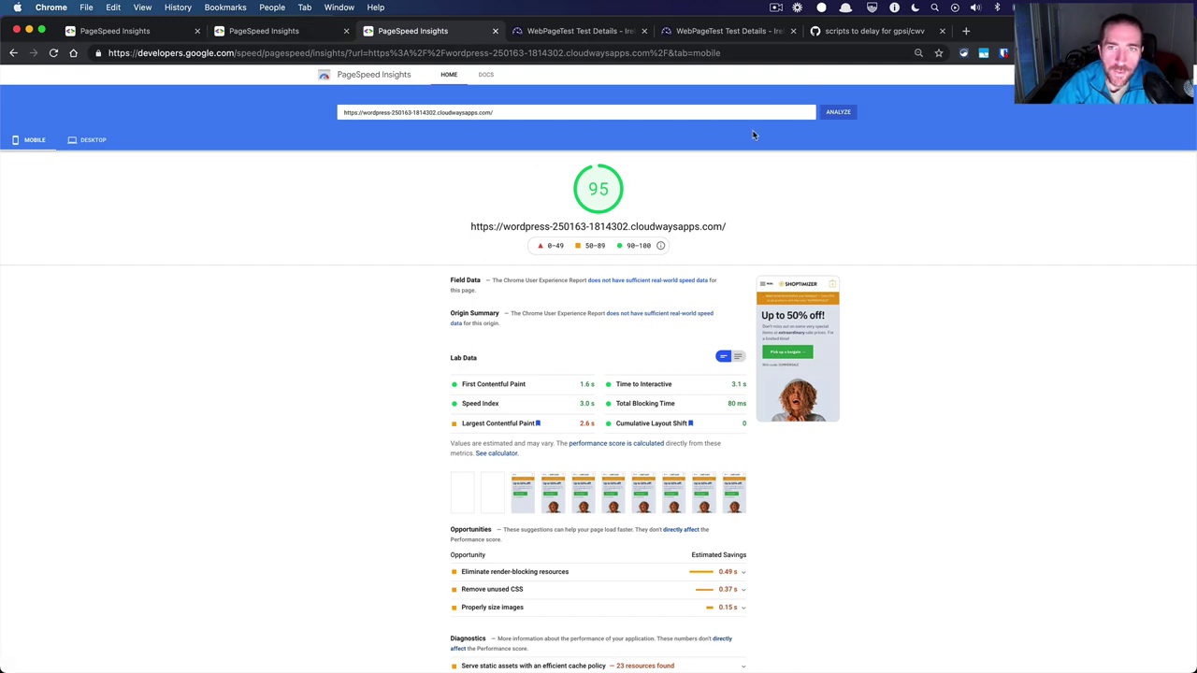
Analyze the store homepage once more in PageSpeed Insights and review the new mobile lab data.
click(831, 114)
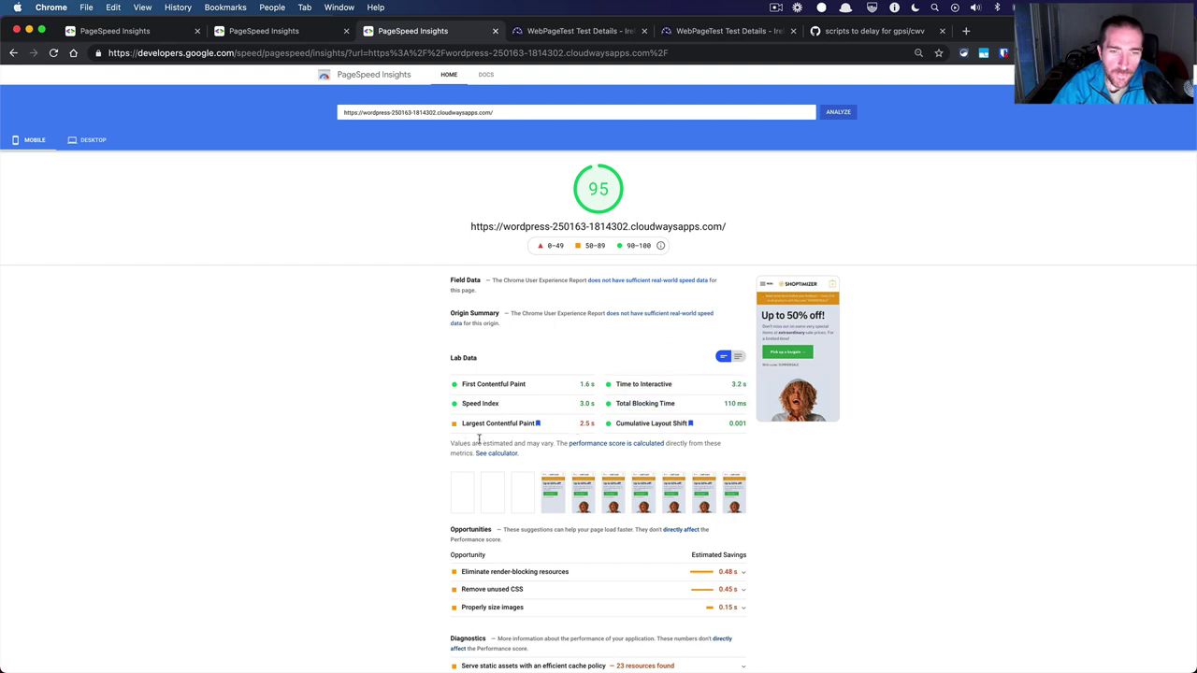
scroll(496, 449, down, 1)
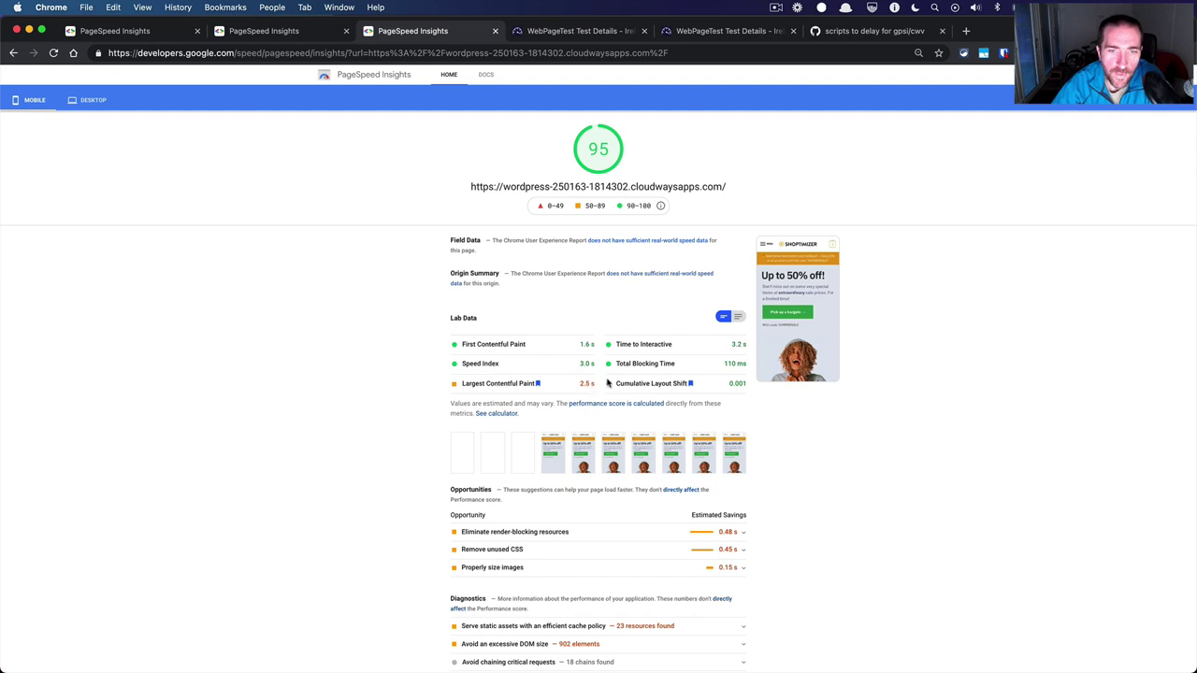
scroll(496, 430, down, 2)
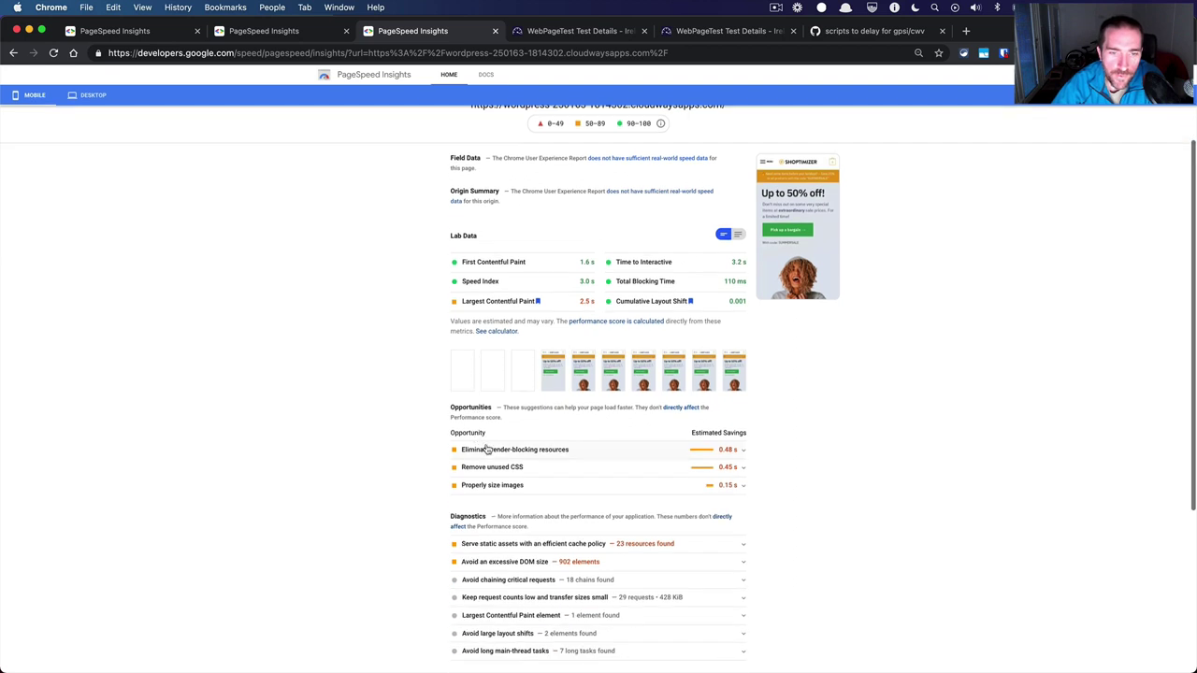
Expand the Eliminate render-blocking resources, Properly size images and Remove unused CSS opportunities and read the files they list.
click(487, 450)
scroll(487, 463, down, 2)
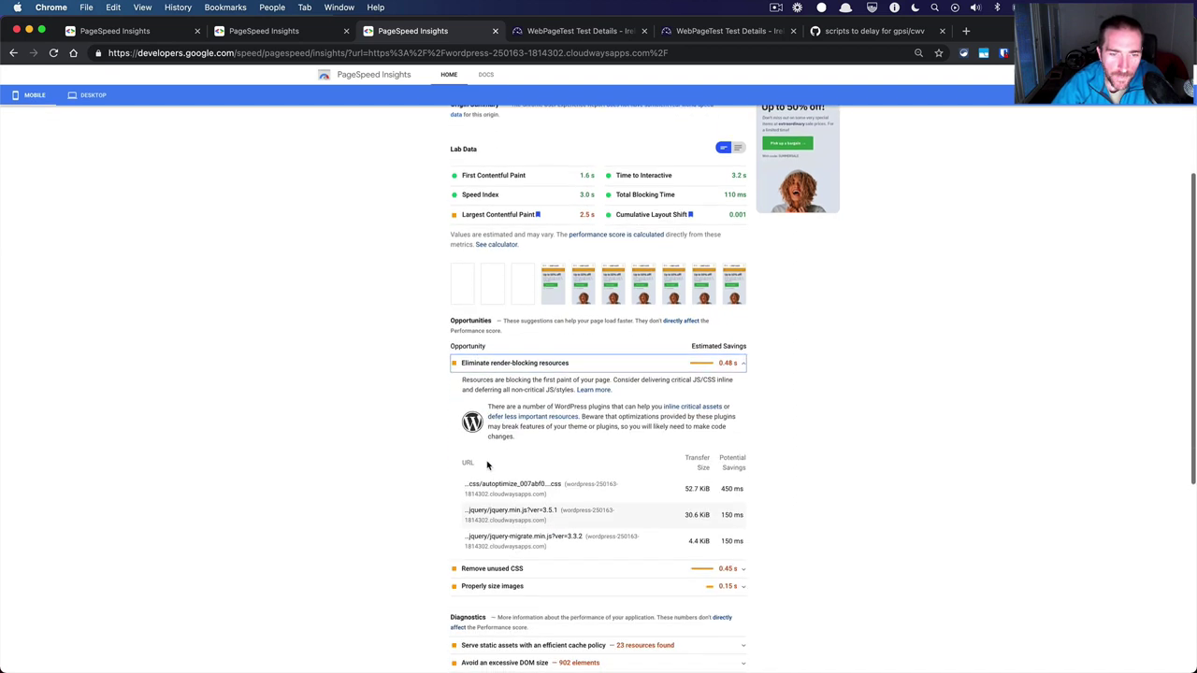
click(457, 587)
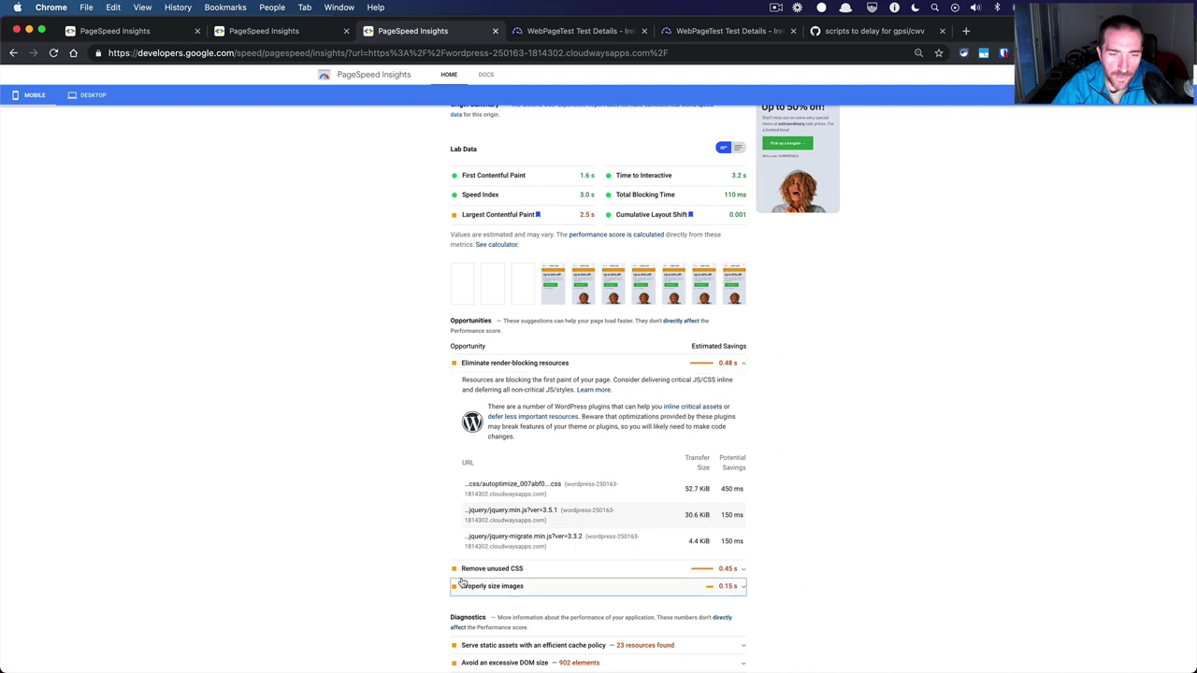
click(466, 571)
scroll(401, 576, down, 7)
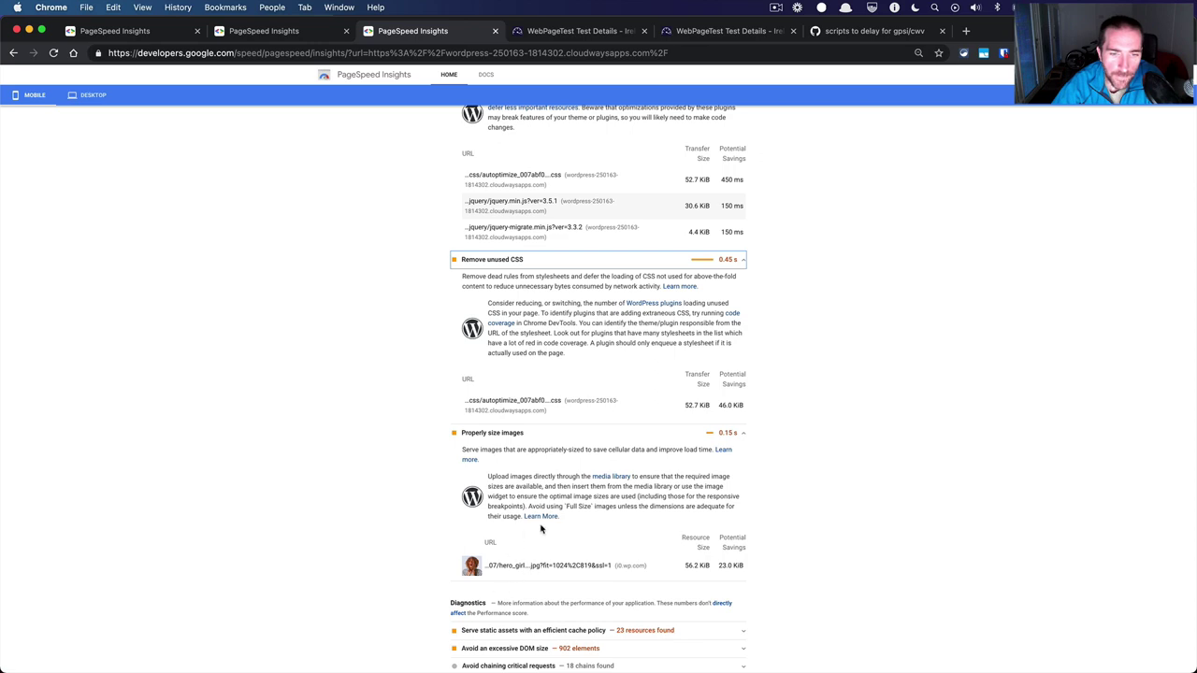
scroll(509, 533, up, 10)
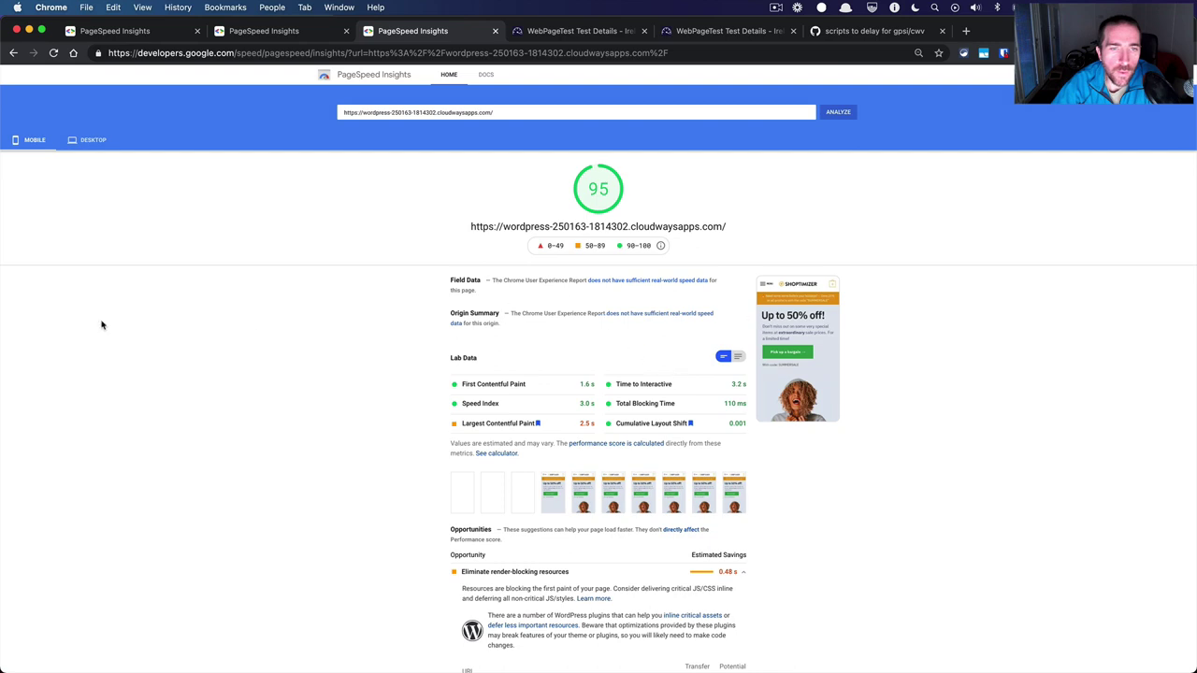
Switch to the WordPress admin window and open the Extra section of the Autoptimize settings.
key(super+grave)
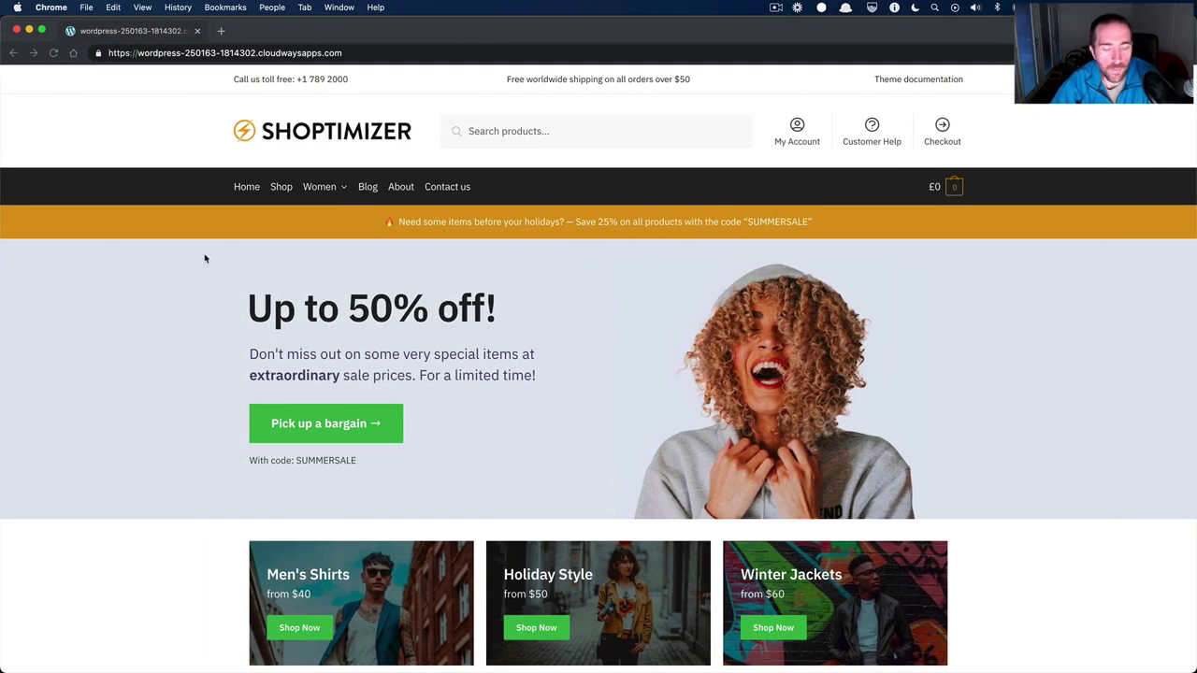
key(super+grave)
mouse_move(19, 543)
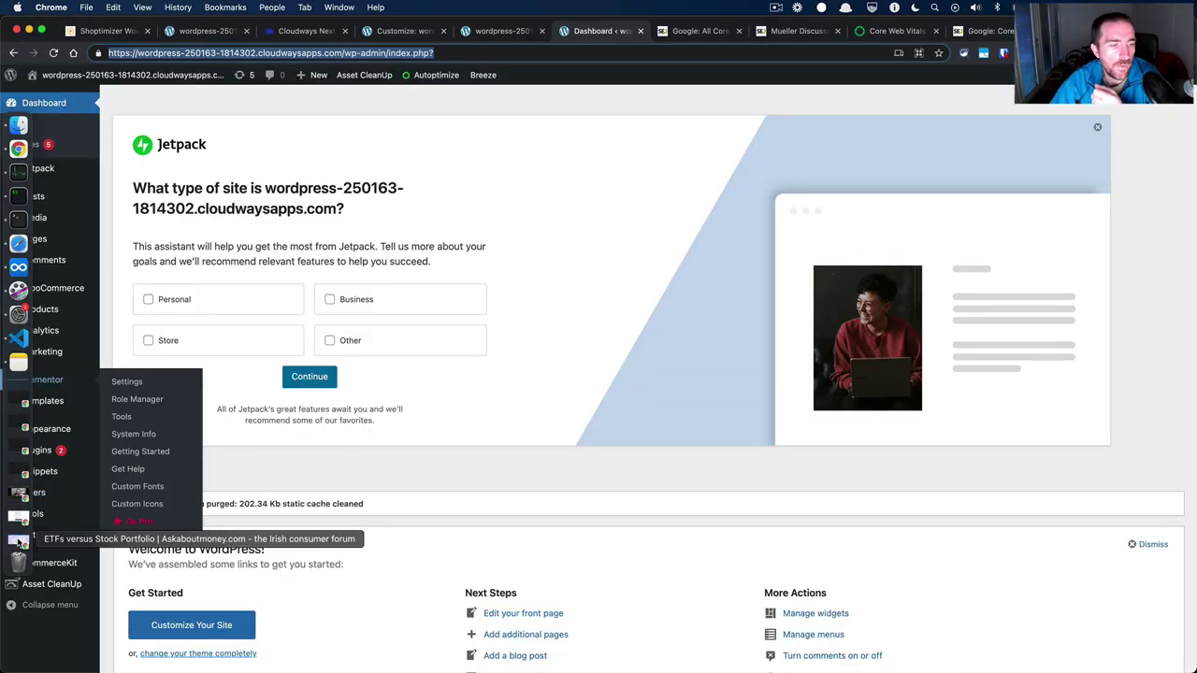
mouse_move(54, 501)
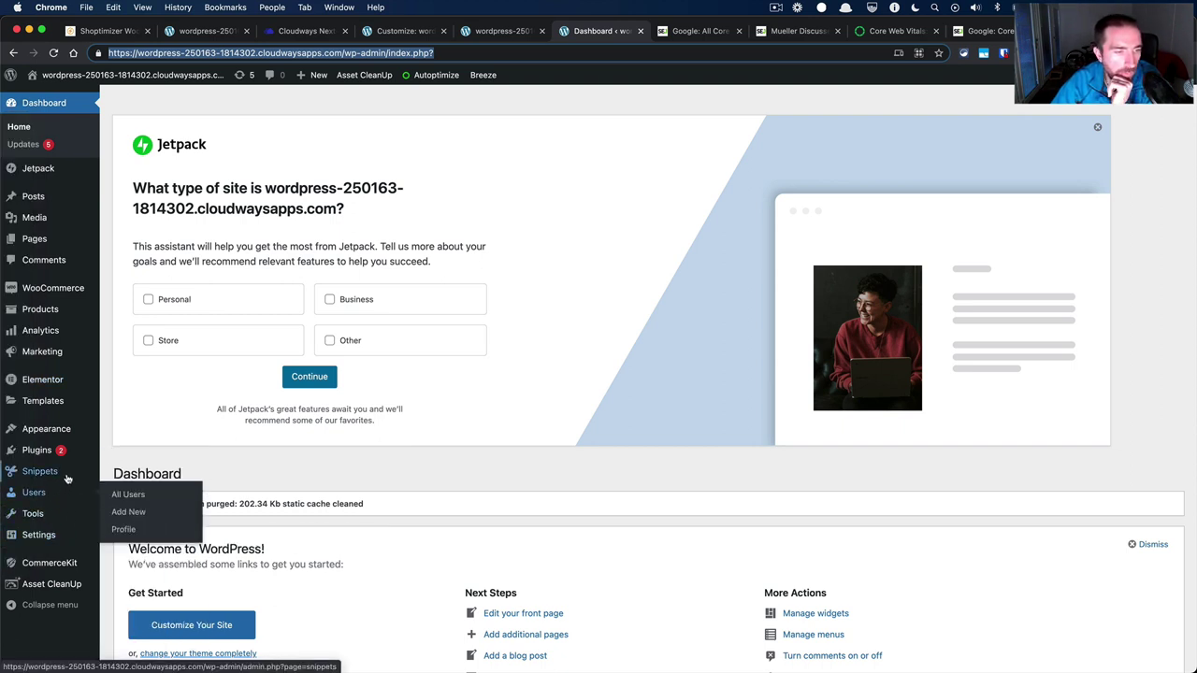
mouse_move(82, 542)
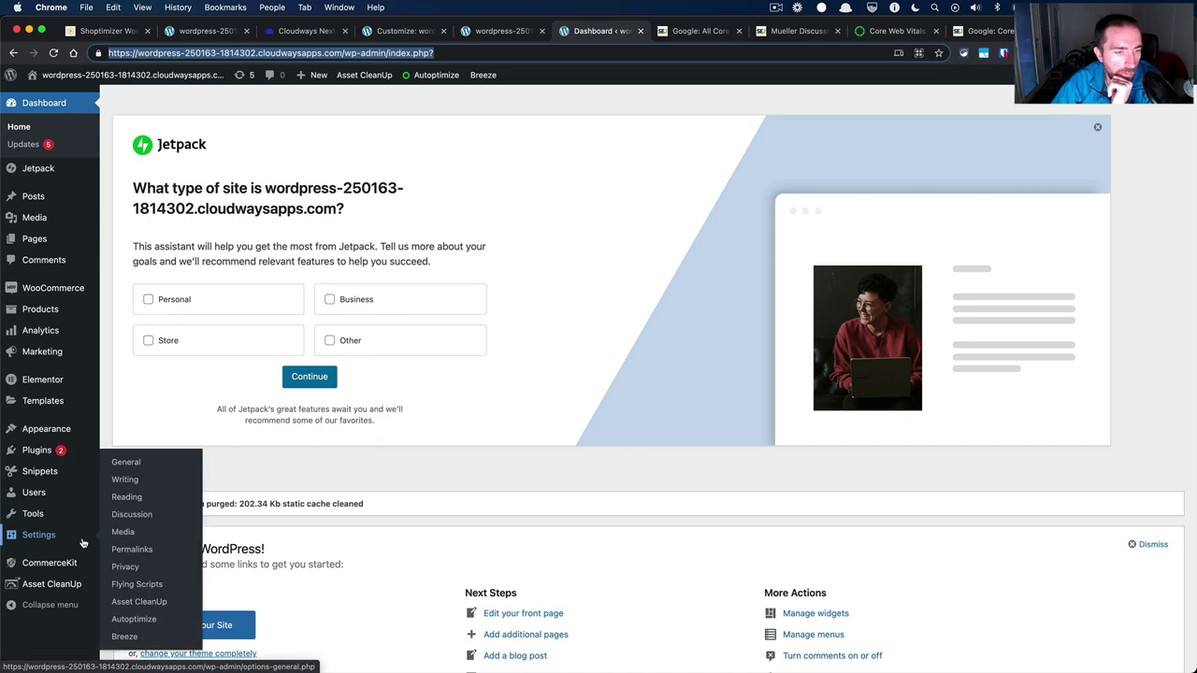
click(148, 619)
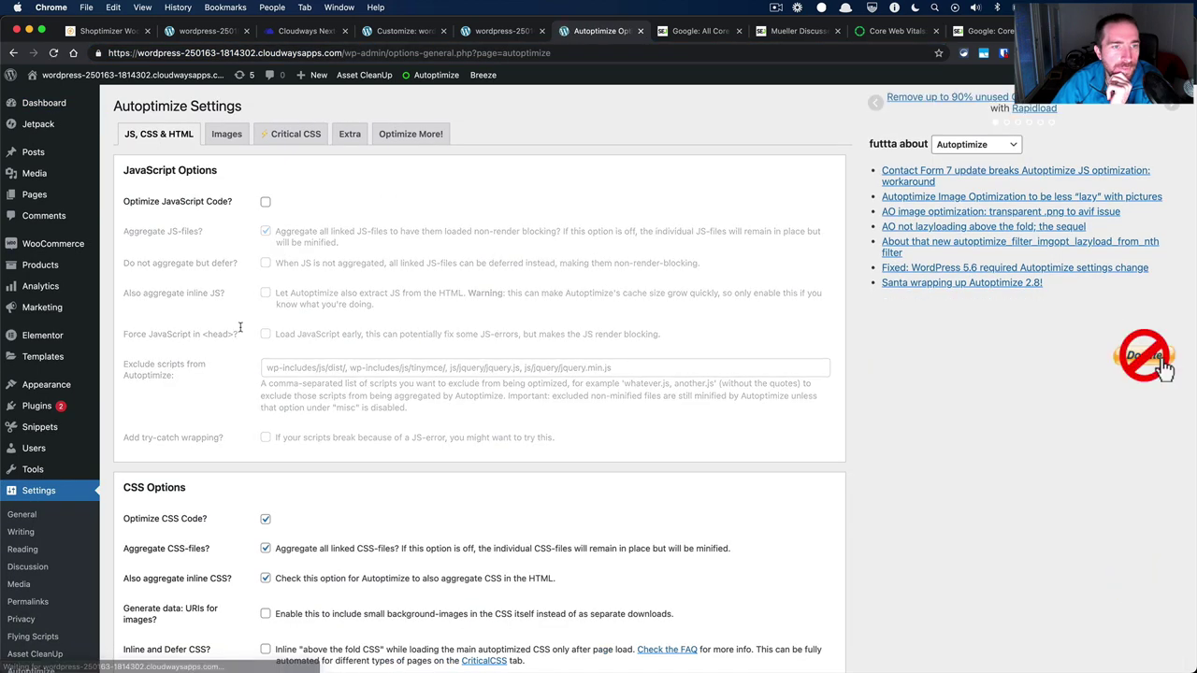
scroll(304, 352, down, 5)
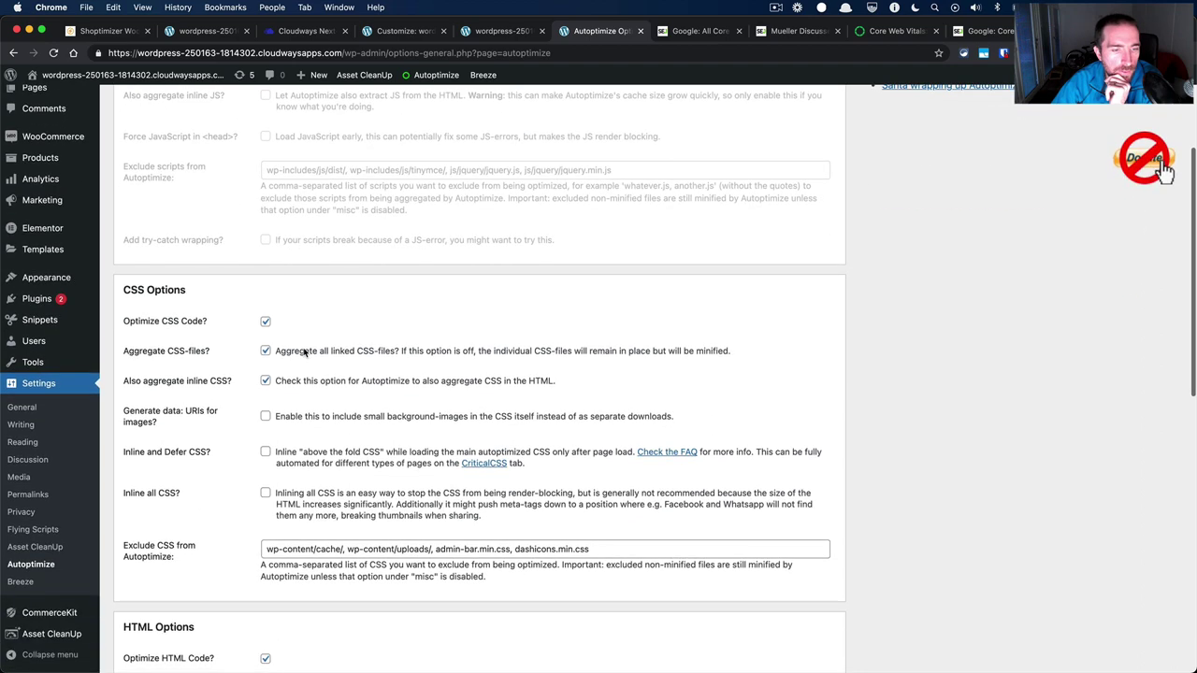
scroll(304, 353, up, 5)
click(350, 135)
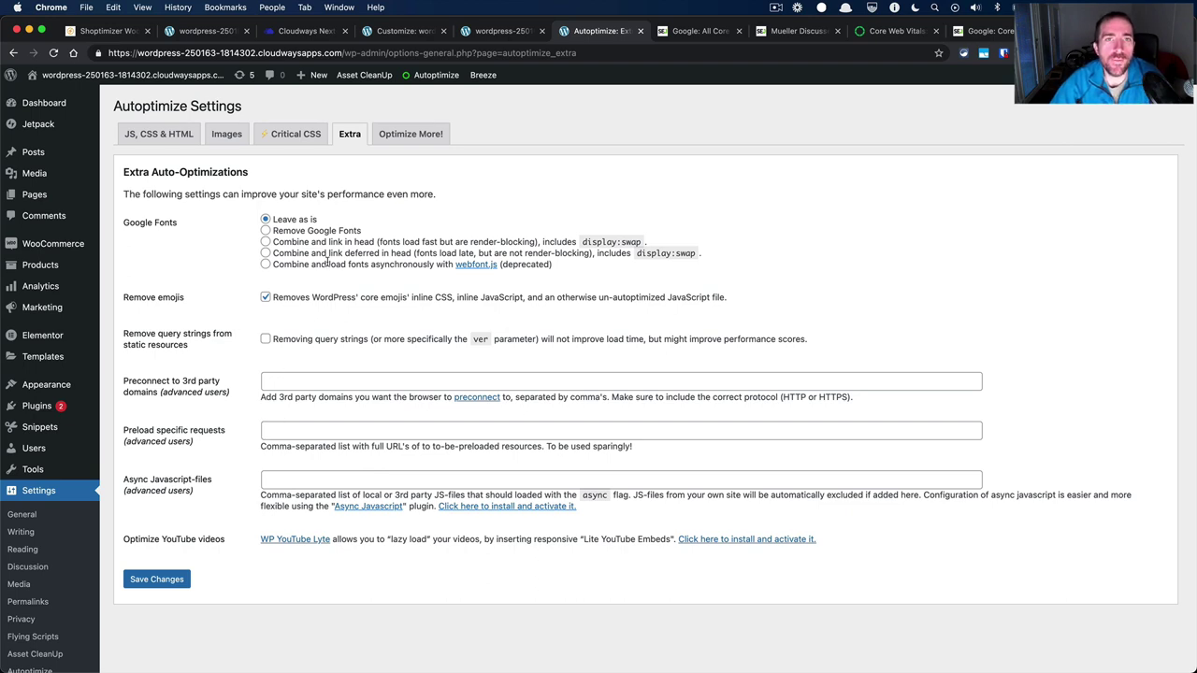
Open the storefront's Shoptimizer logo image in its own tab and copy the full image address.
key(ctrl+shift+Tab)
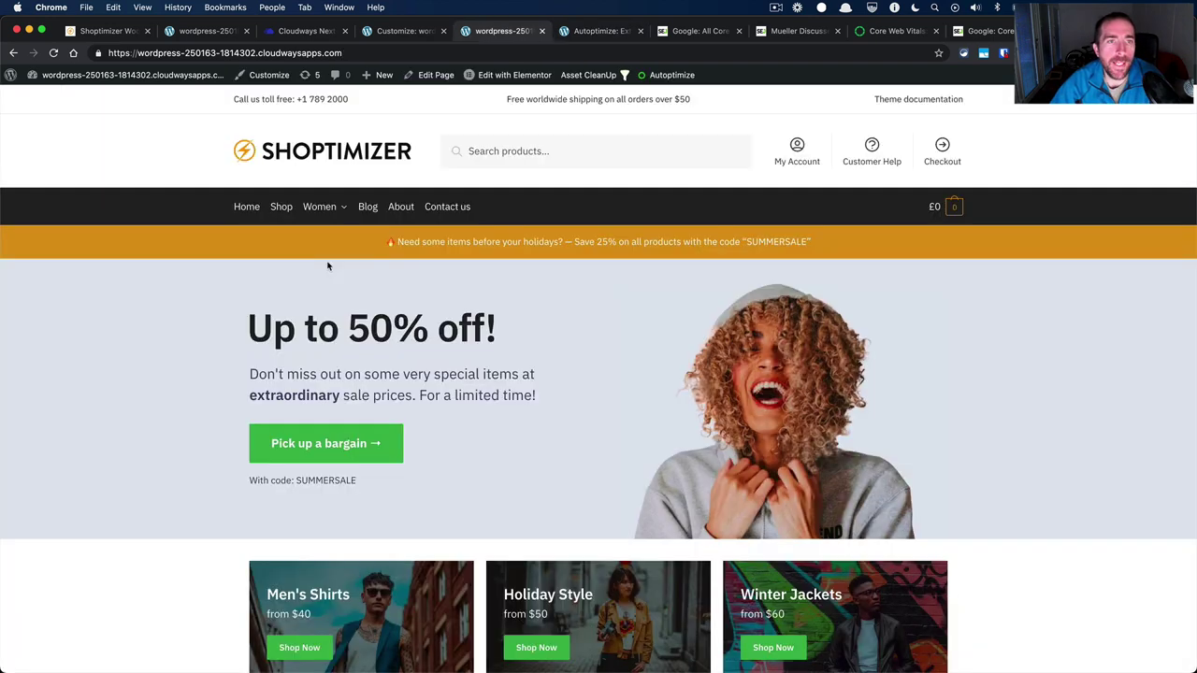
right_click(346, 150)
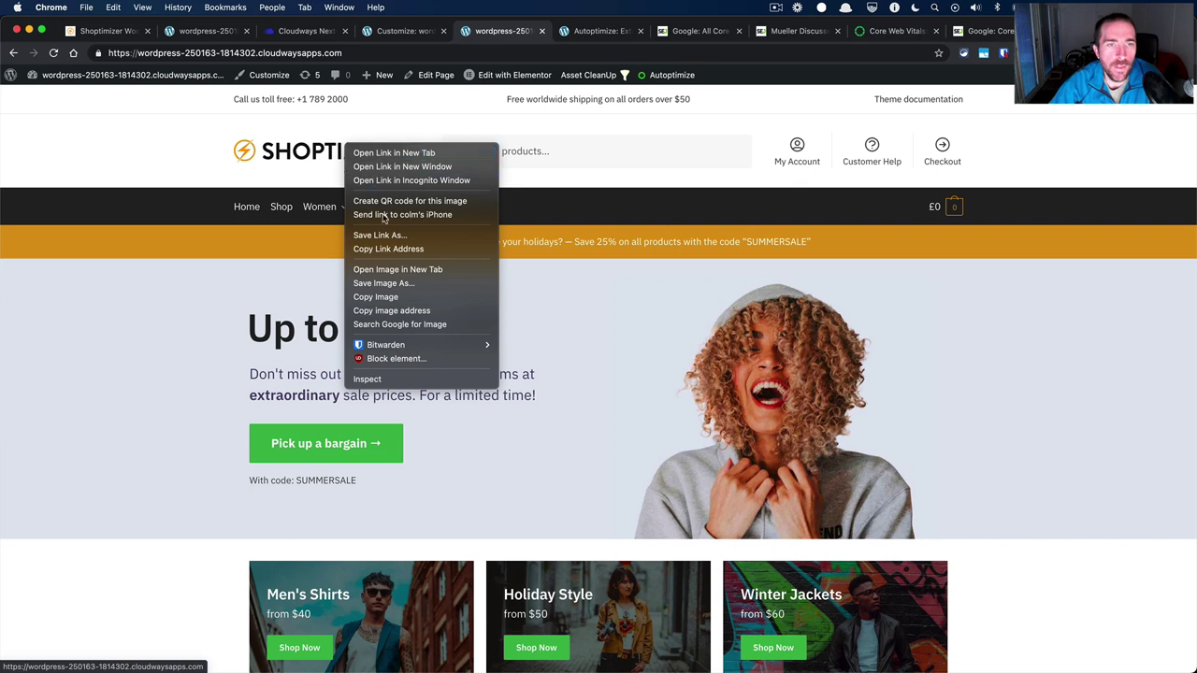
click(396, 269)
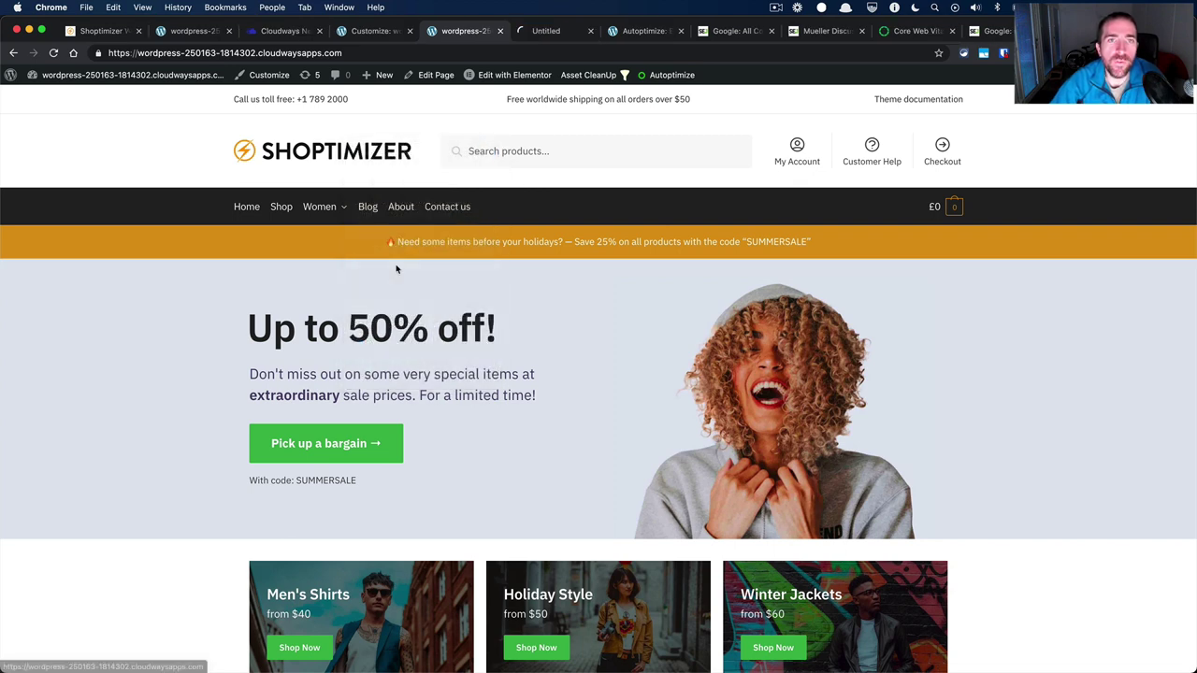
key(ctrl+Tab)
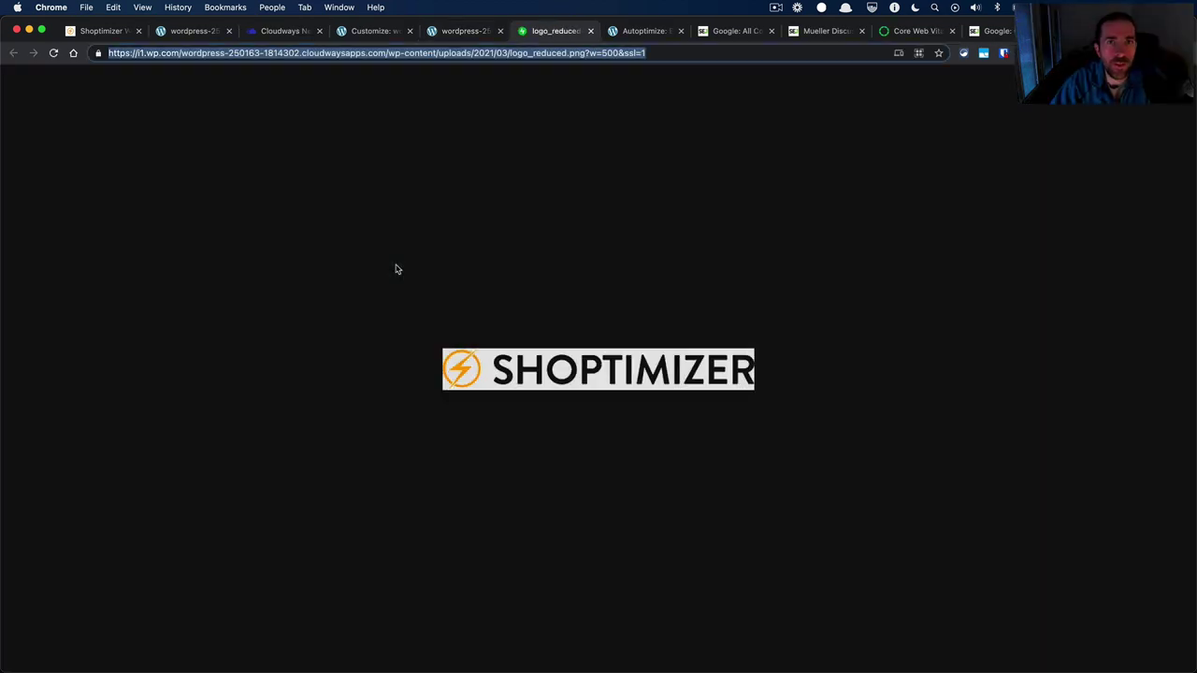
key(super+l)
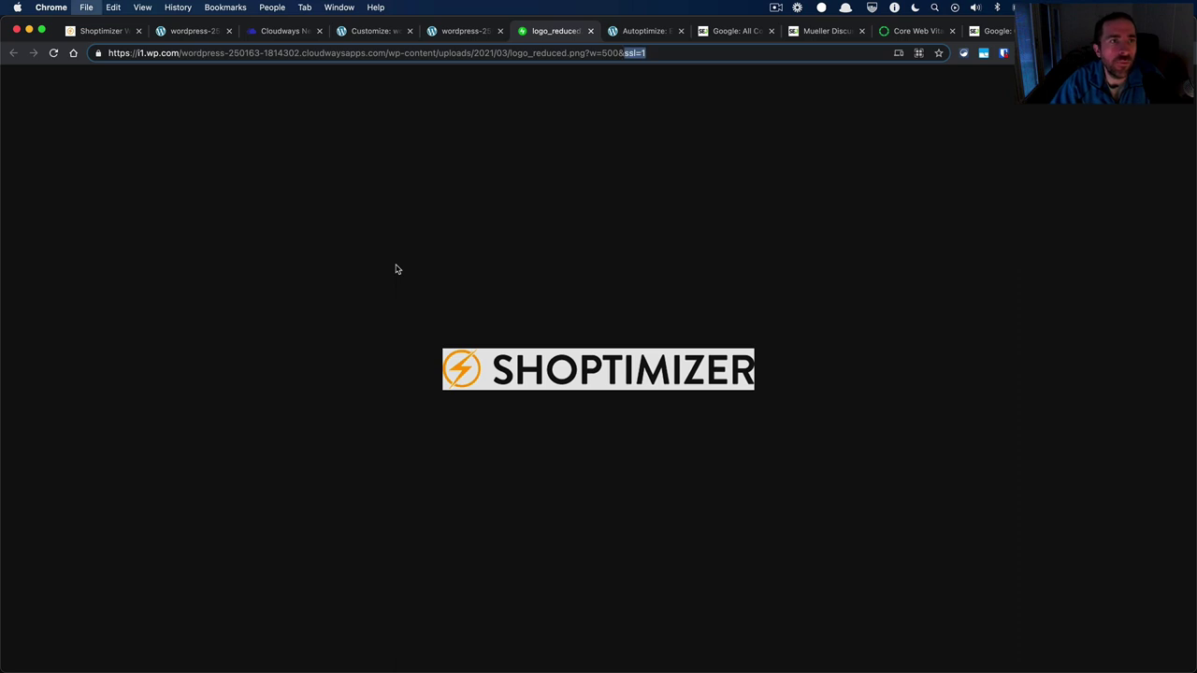
key(super+c)
Add the copied logo_reduced.png address to Autoptimize's Preload specific requests and save the changes.
key(ctrl+Tab)
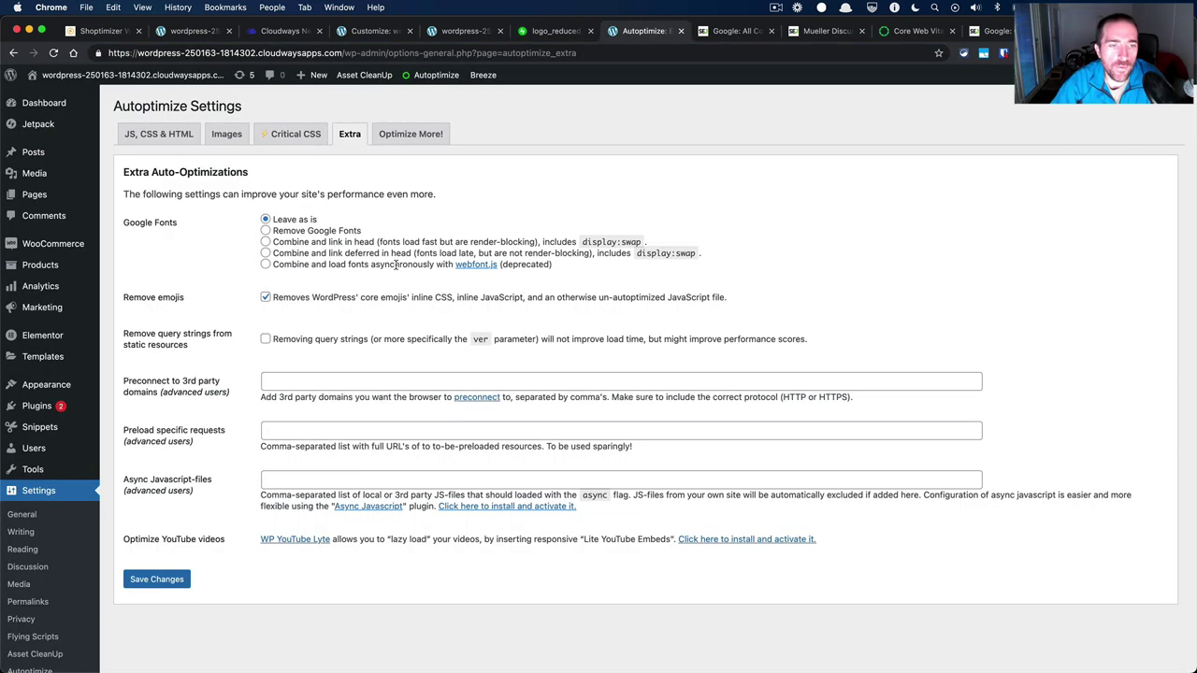
click(393, 431)
key(super+v)
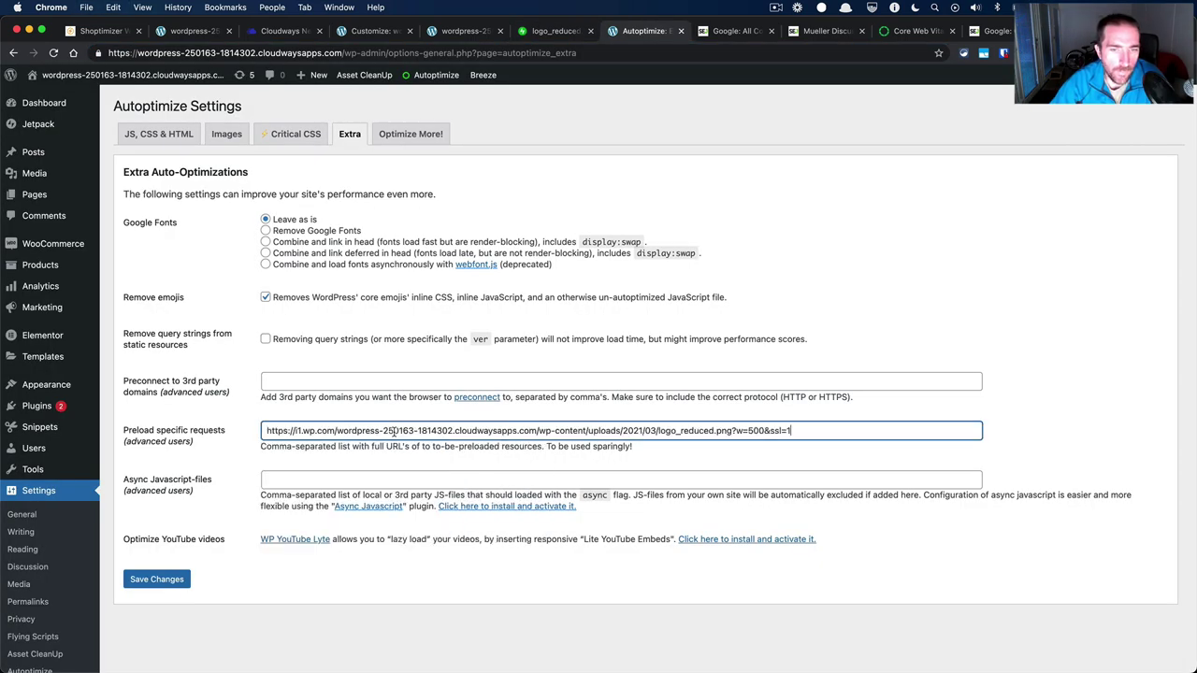
click(161, 581)
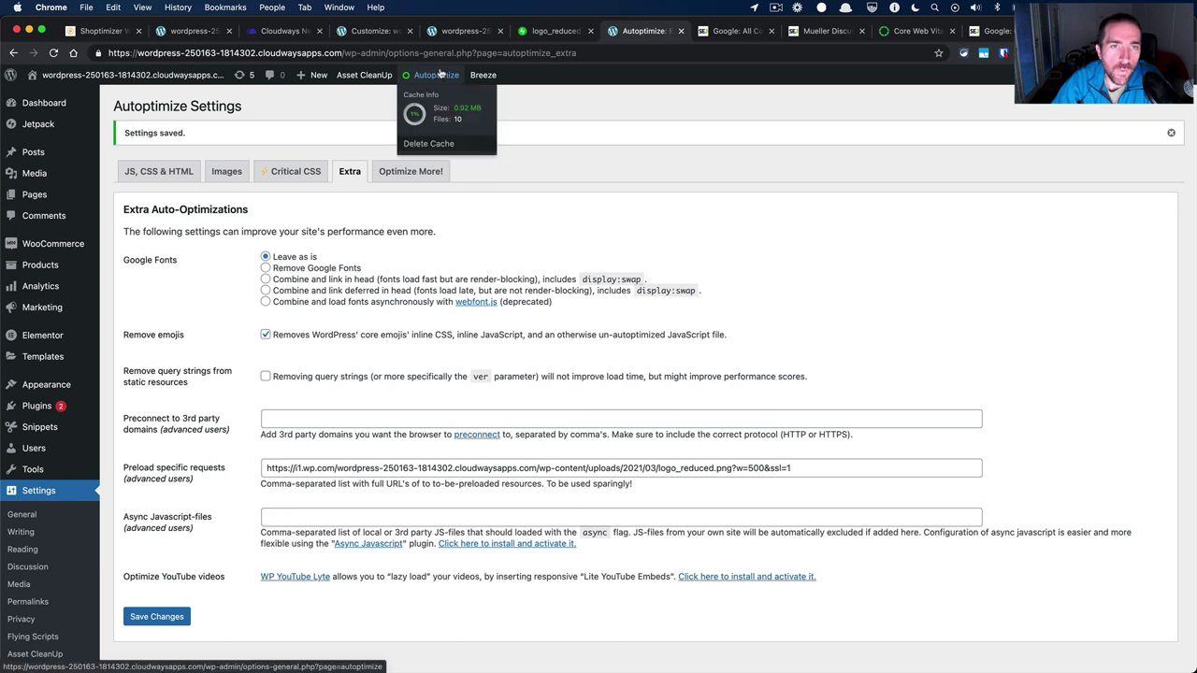
Clear the Autoptimize and Breeze caches and reload the storefront in the other browser window.
mouse_move(470, 74)
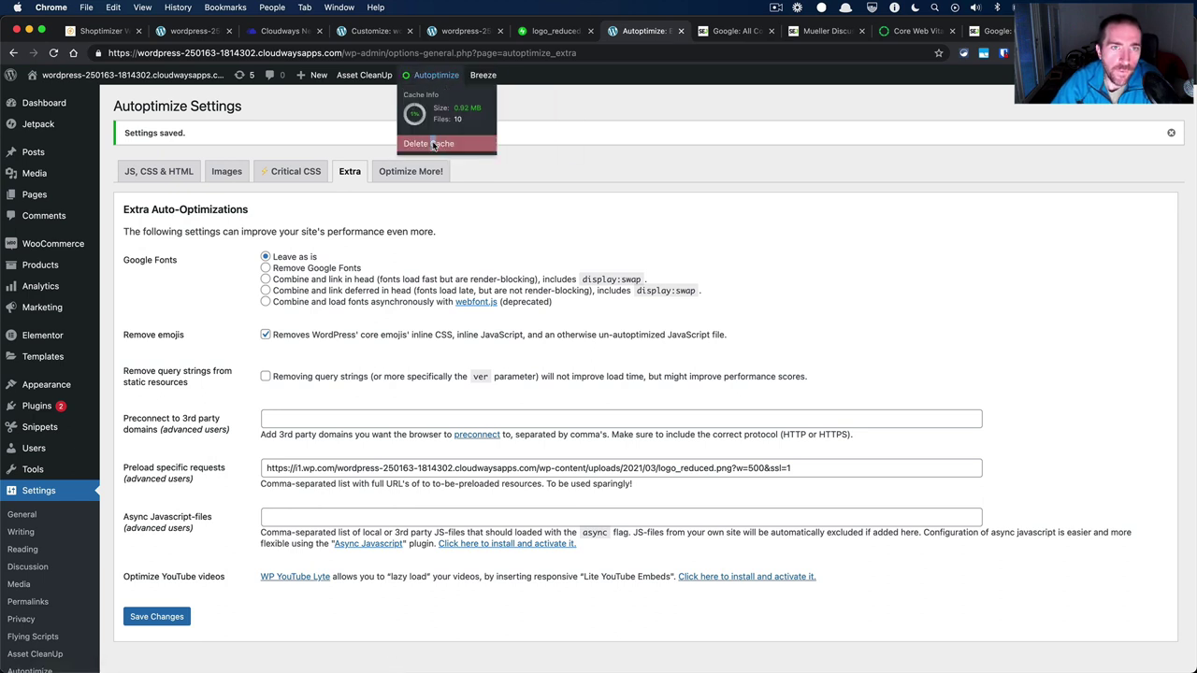
click(428, 143)
click(496, 98)
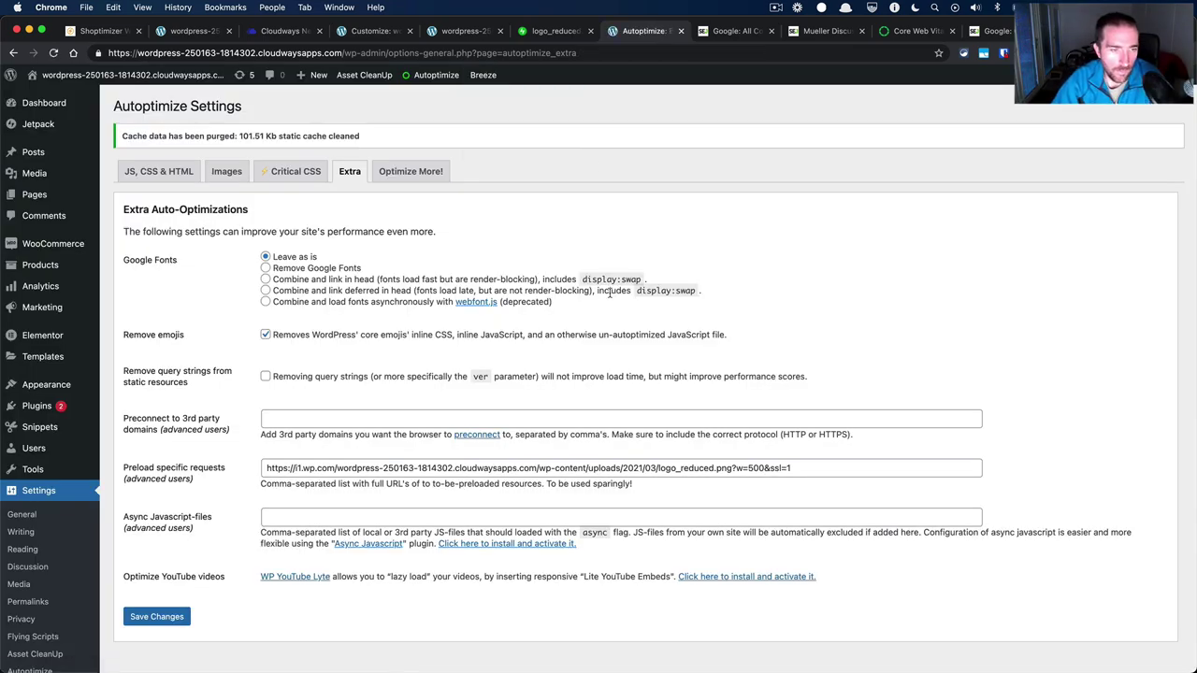
key(super+grave)
key(super+r)
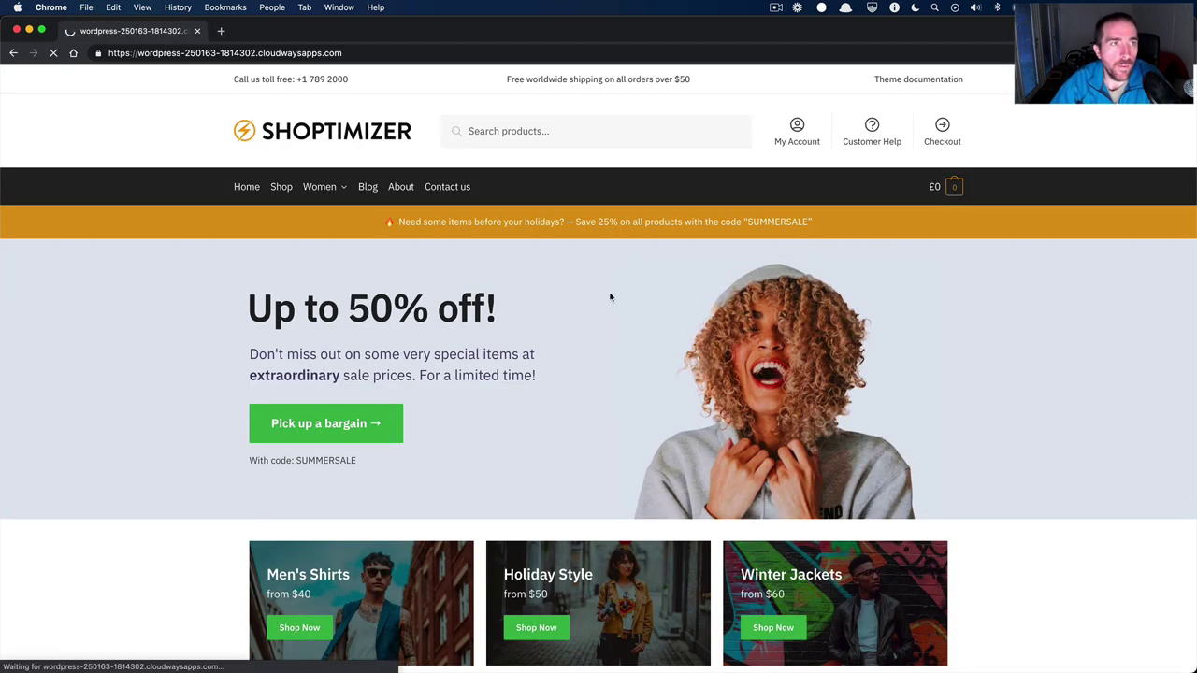
Analyze the store homepage again in PageSpeed Insights and re-run its WebPageTest test from the result summary.
key(super+grave)
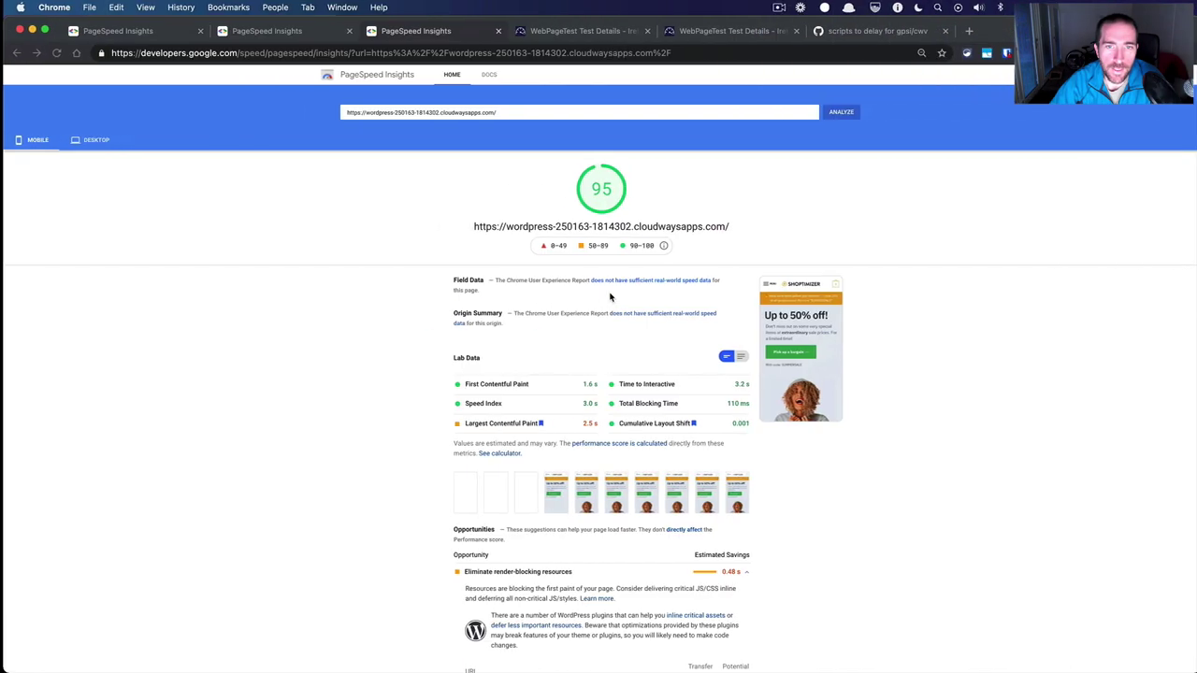
click(831, 116)
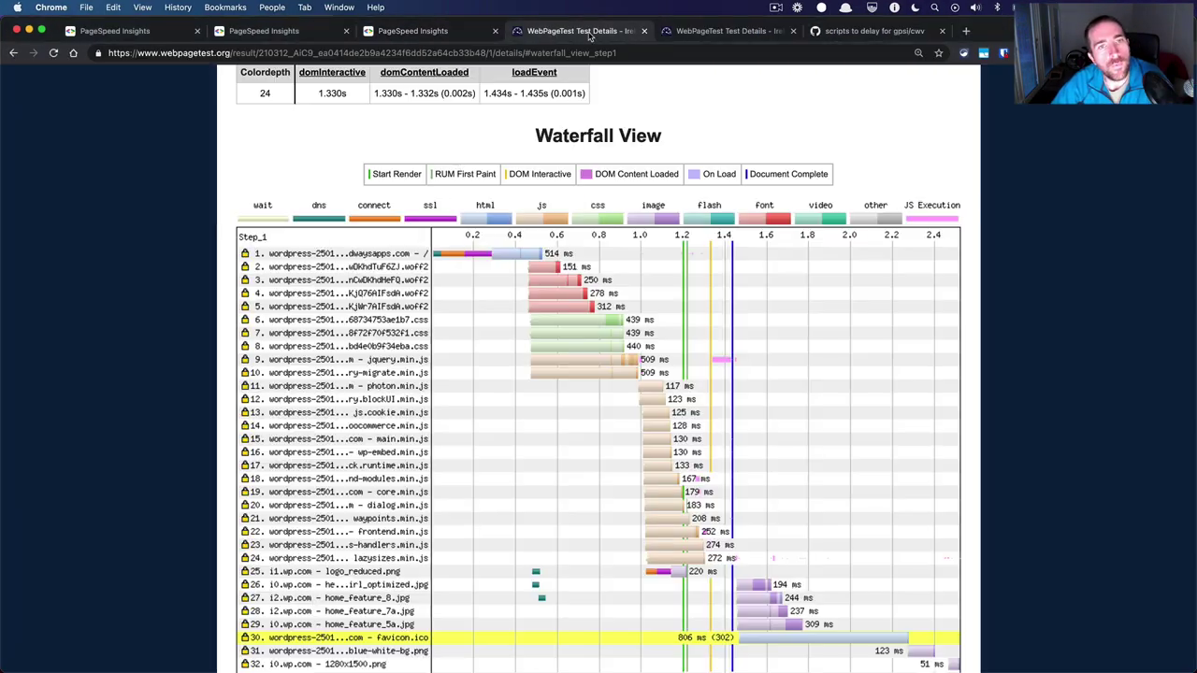
click(589, 31)
scroll(404, 208, up, 5)
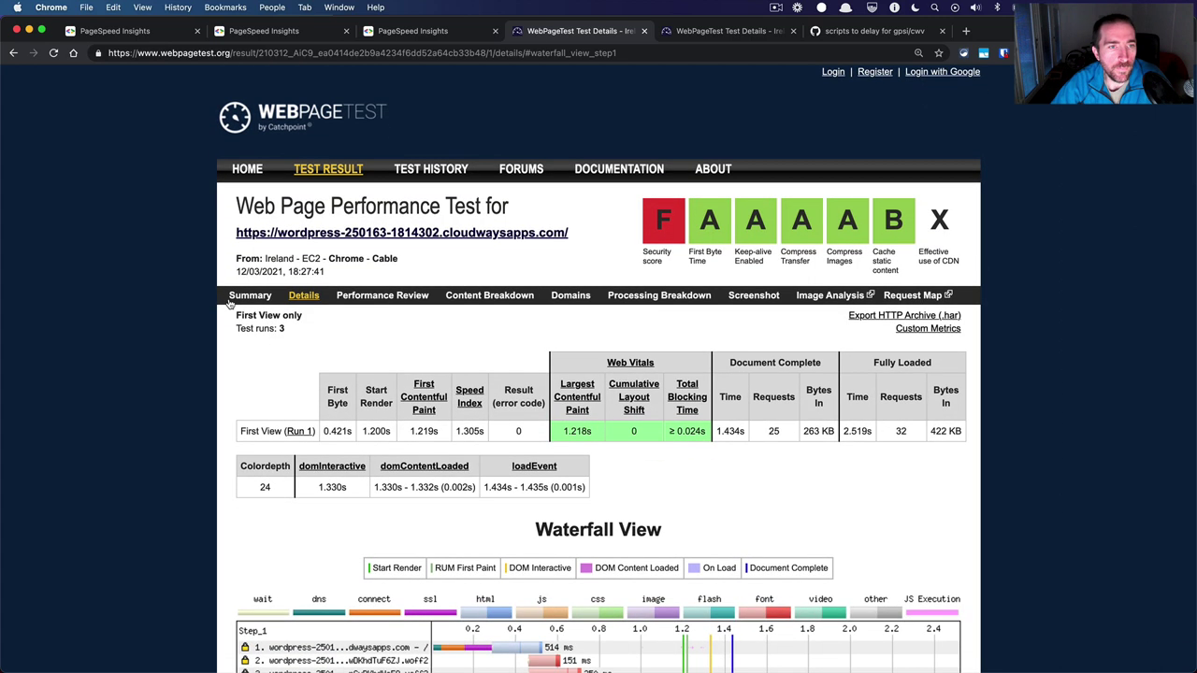
click(250, 297)
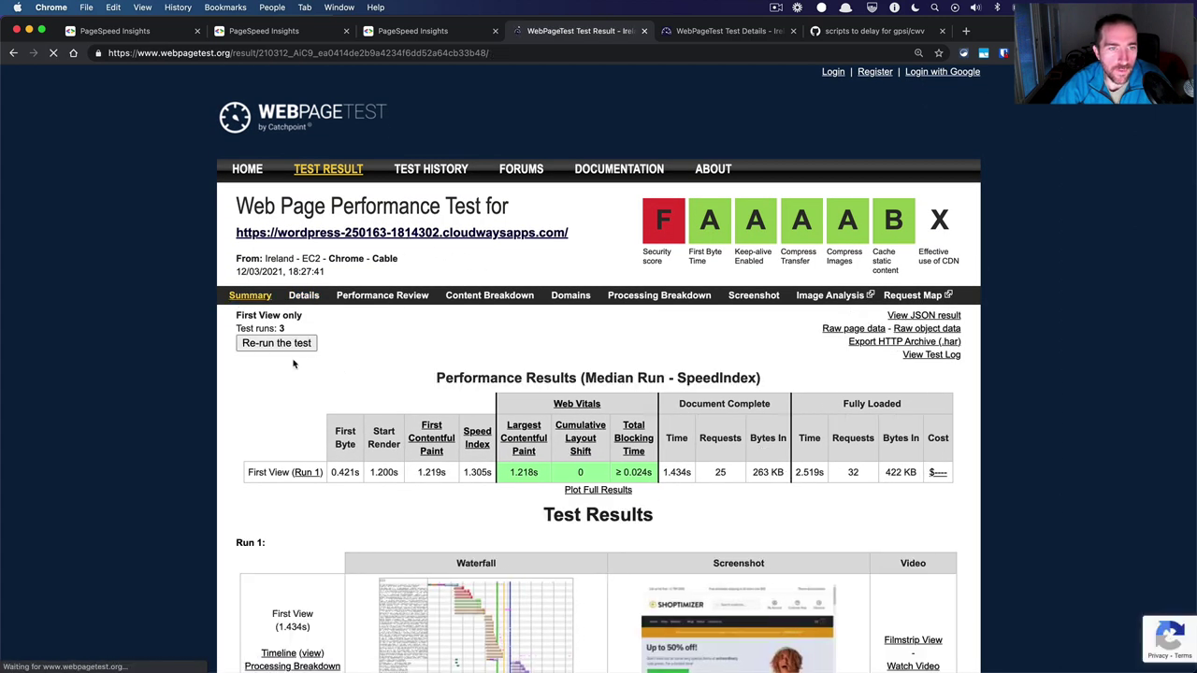
Return to PageSpeed Insights and review the new mobile score, lab data and remaining opportunities.
click(432, 34)
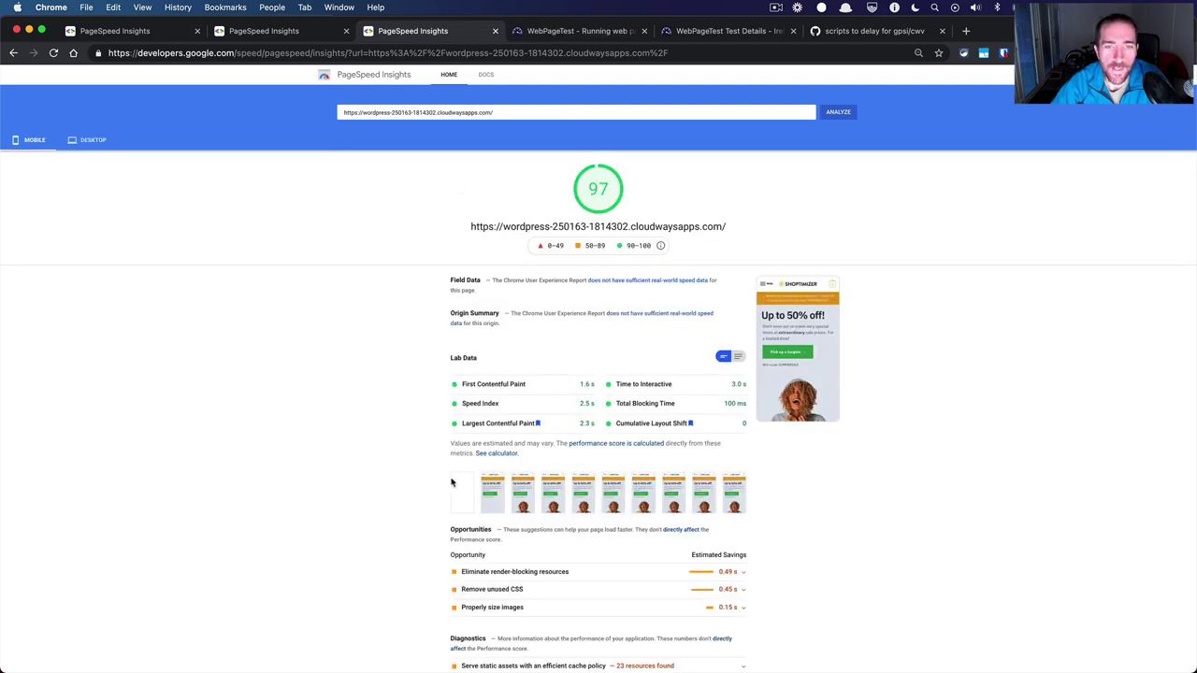
scroll(384, 492, down, 1)
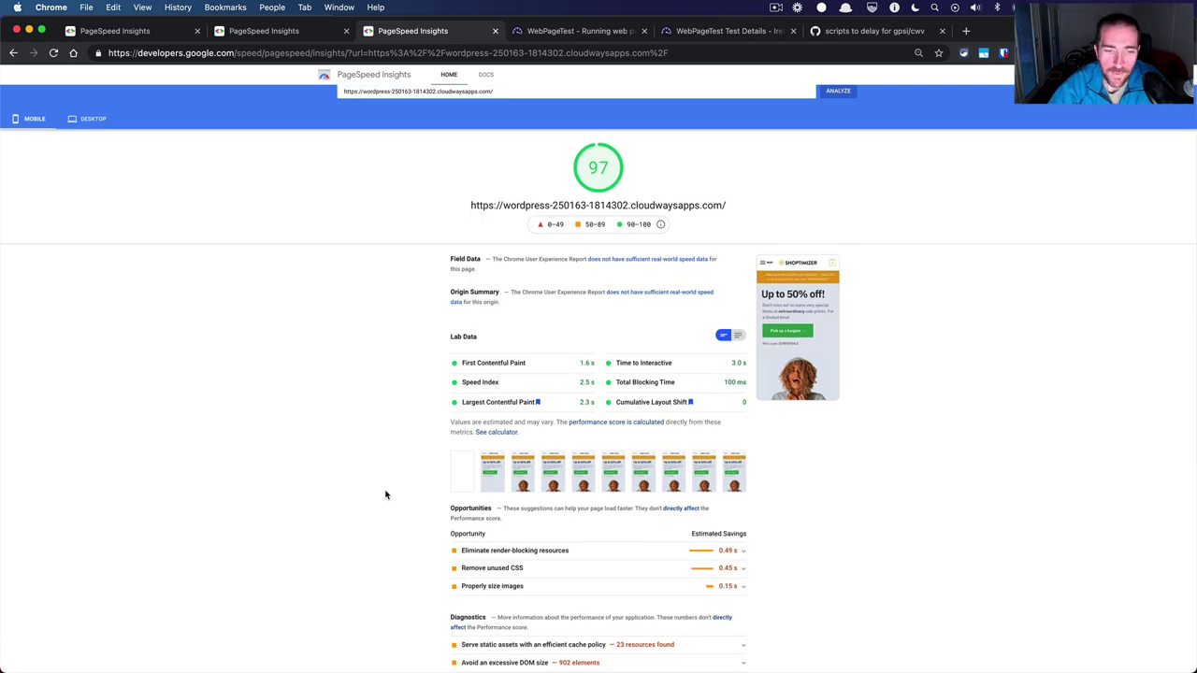
scroll(387, 492, down, 5)
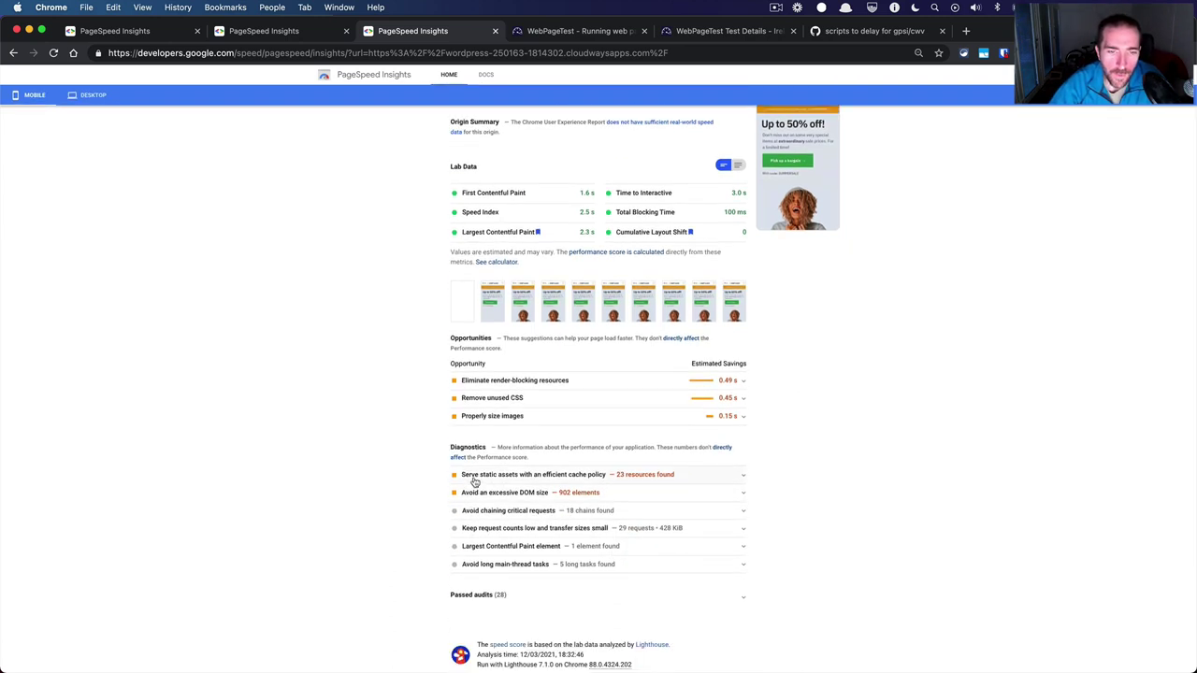
Expand the Serve static assets with an efficient cache policy diagnostic and examine the cache lifetime of each listed file.
click(473, 476)
scroll(381, 526, down, 4)
scroll(381, 528, down, 8)
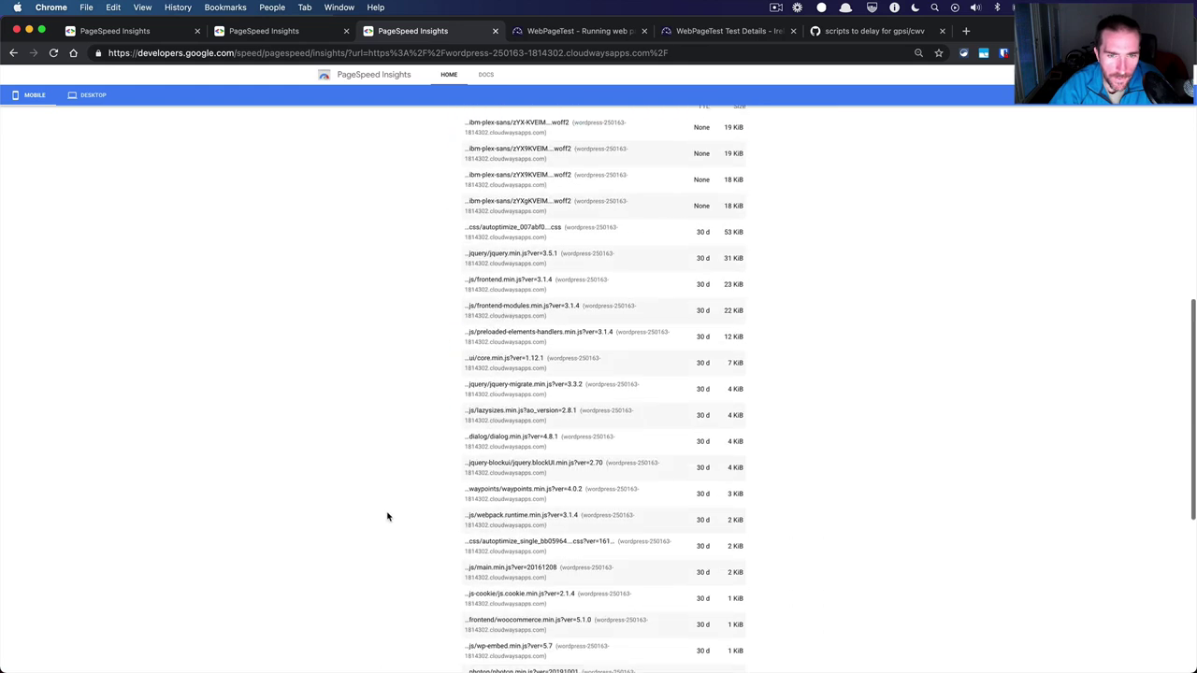
scroll(525, 412, up, 12)
scroll(517, 488, down, 6)
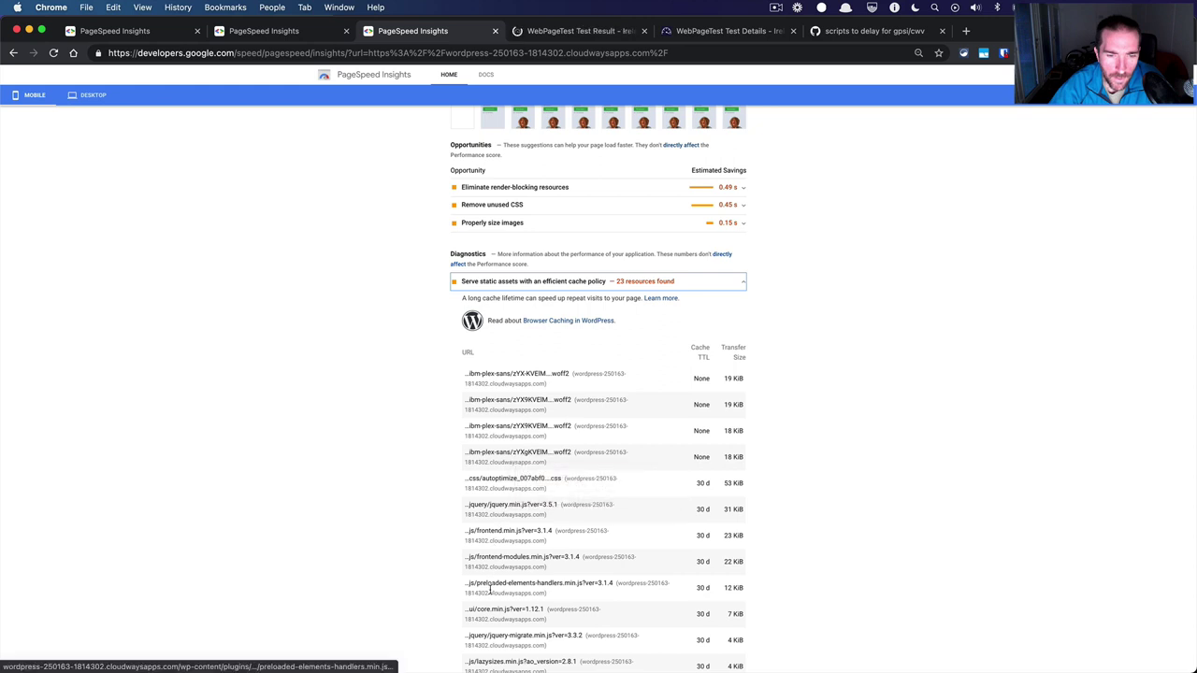
scroll(490, 591, down, 1)
scroll(505, 468, up, 3)
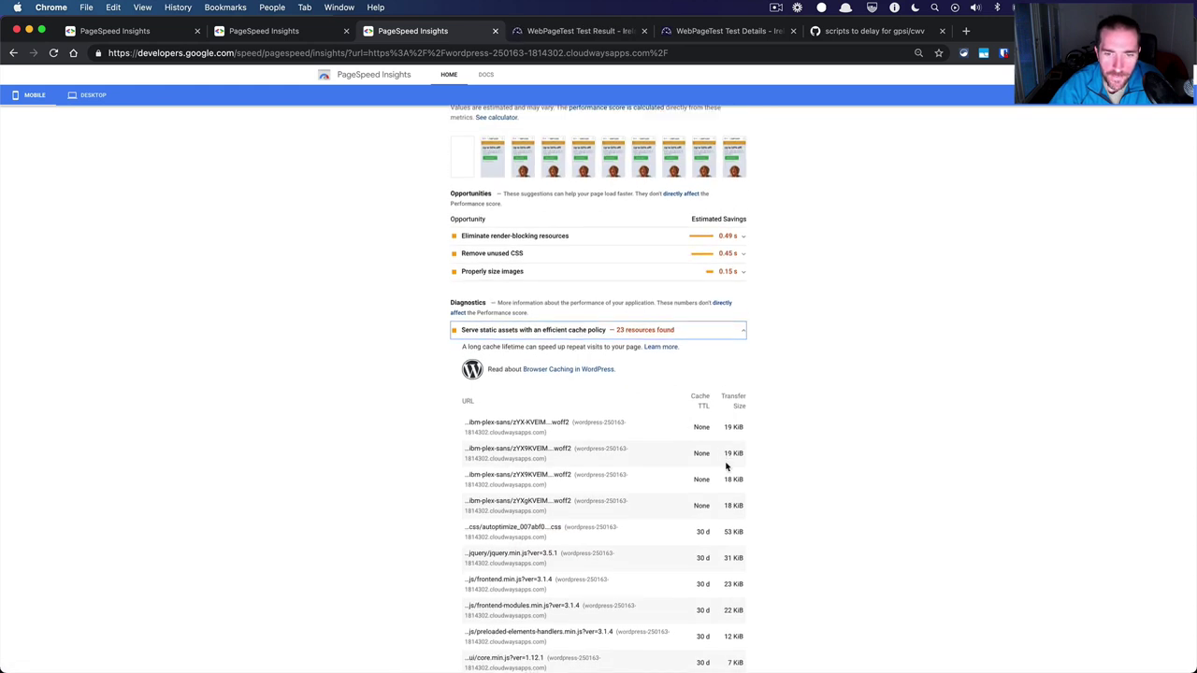
scroll(727, 466, down, 3)
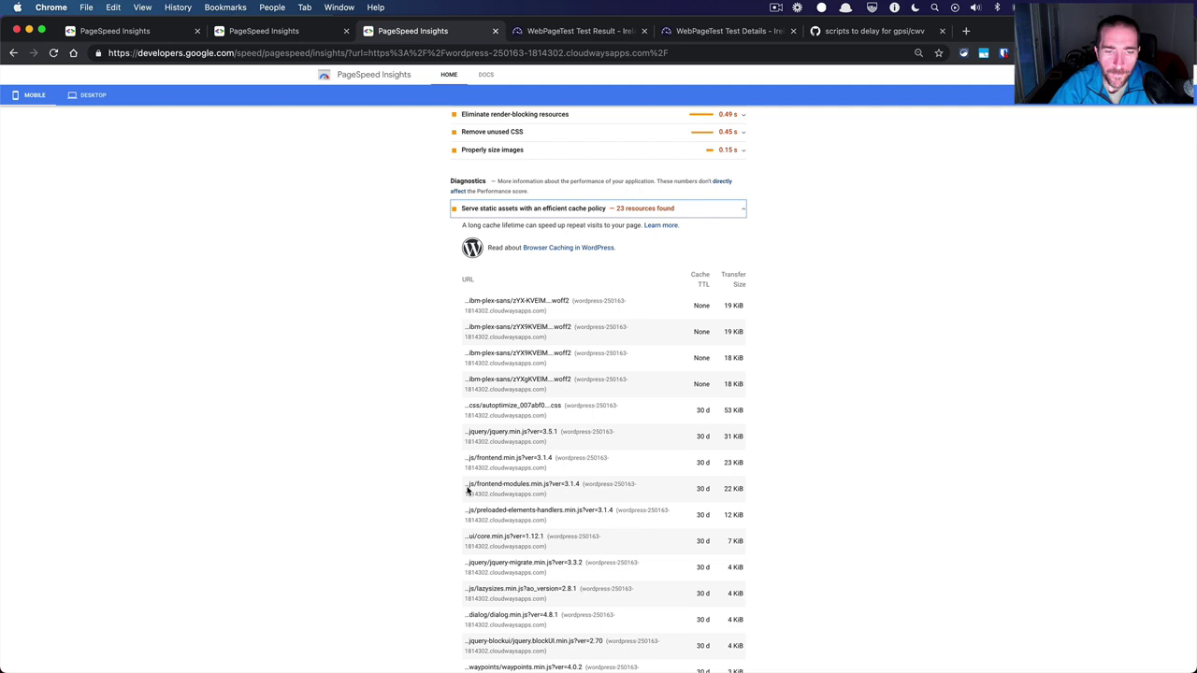
scroll(471, 490, down, 4)
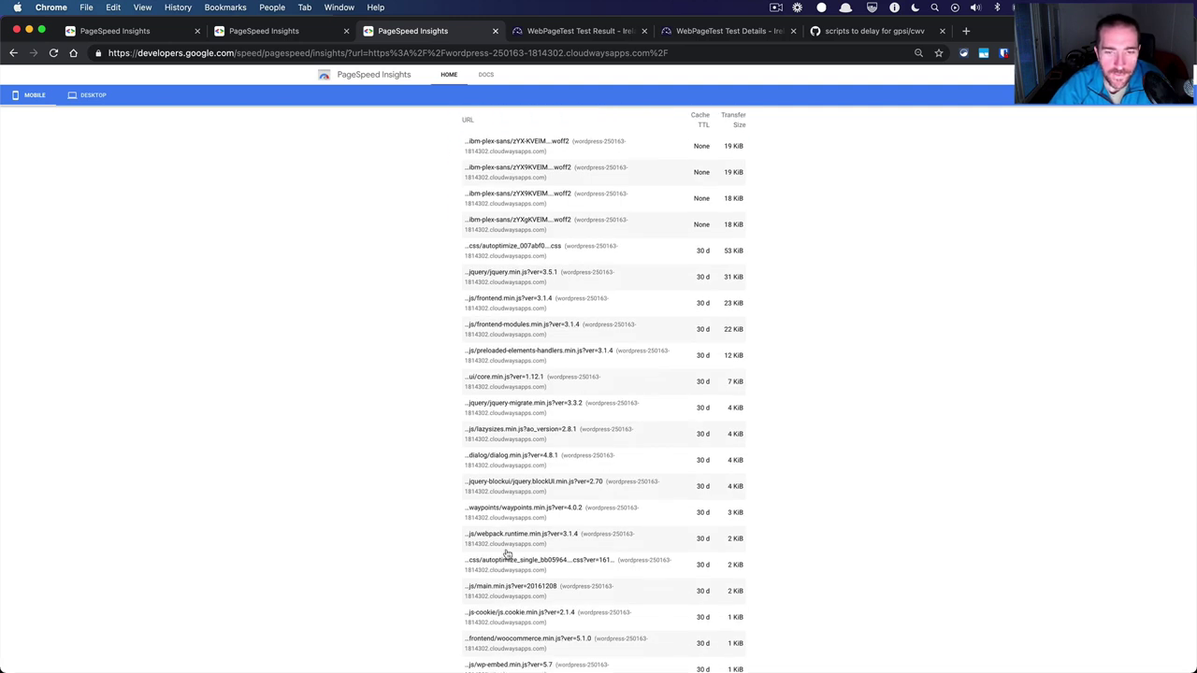
scroll(506, 554, down, 5)
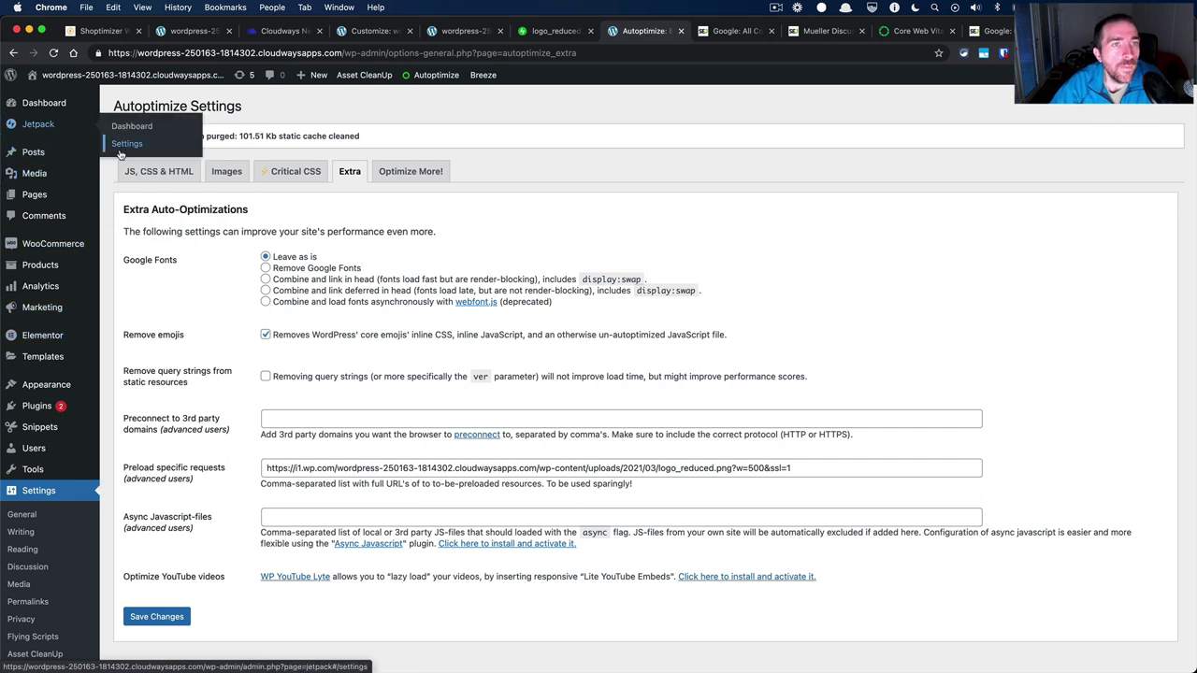
Check the site accelerator options in Jetpack's Performance settings and look at the logo image's address in its tab.
click(51, 129)
mouse_move(498, 70)
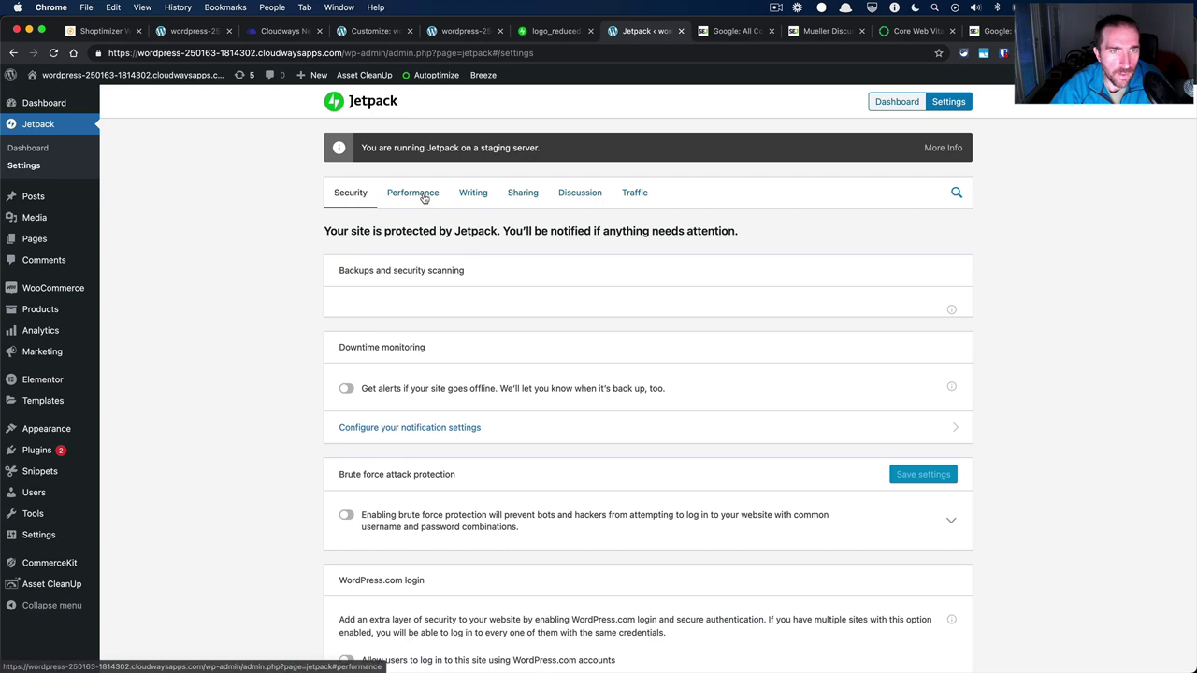
click(421, 194)
scroll(318, 468, down, 1)
click(402, 427)
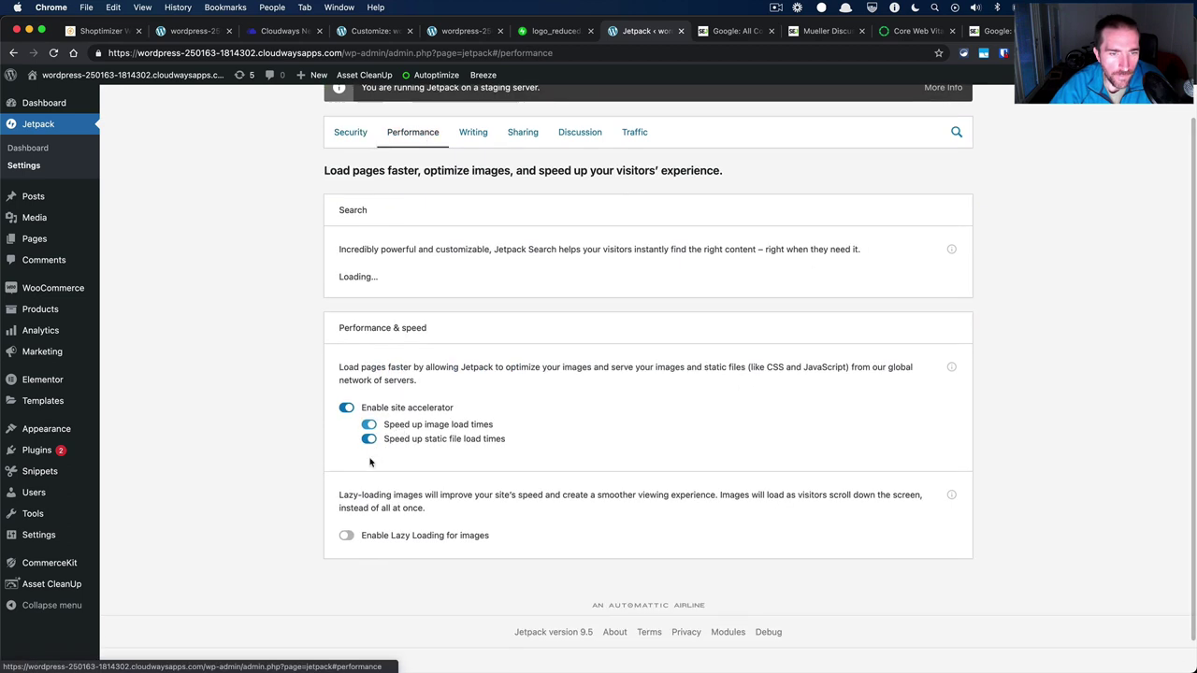
click(450, 440)
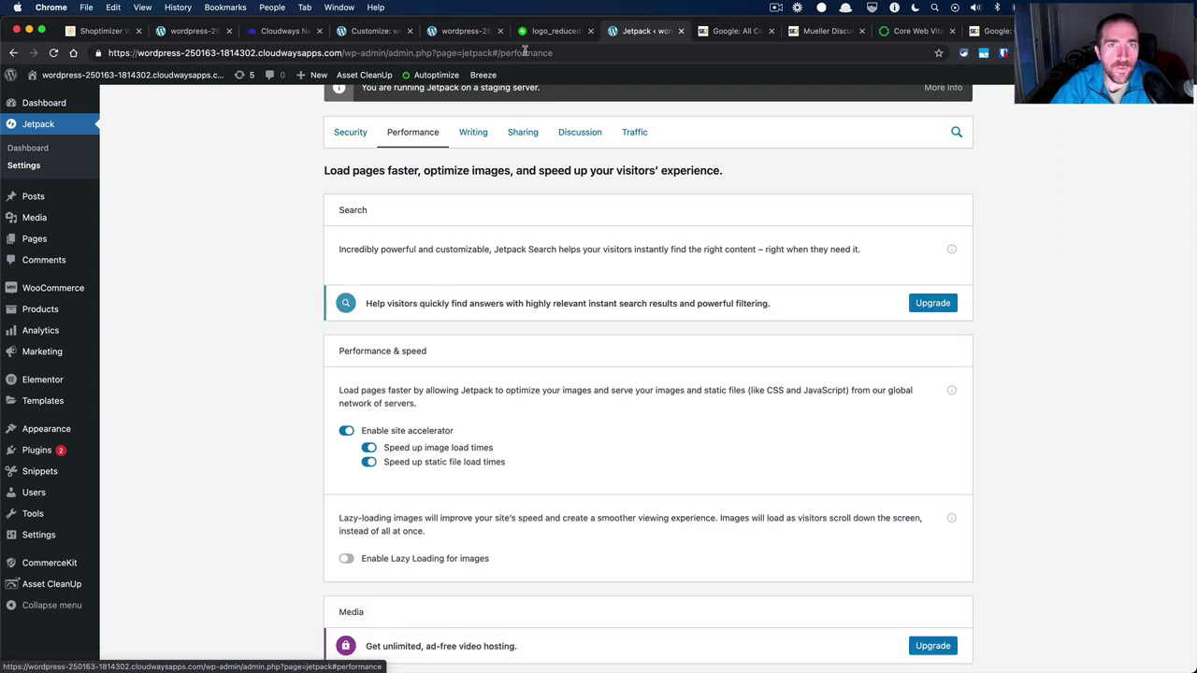
click(556, 31)
click(637, 31)
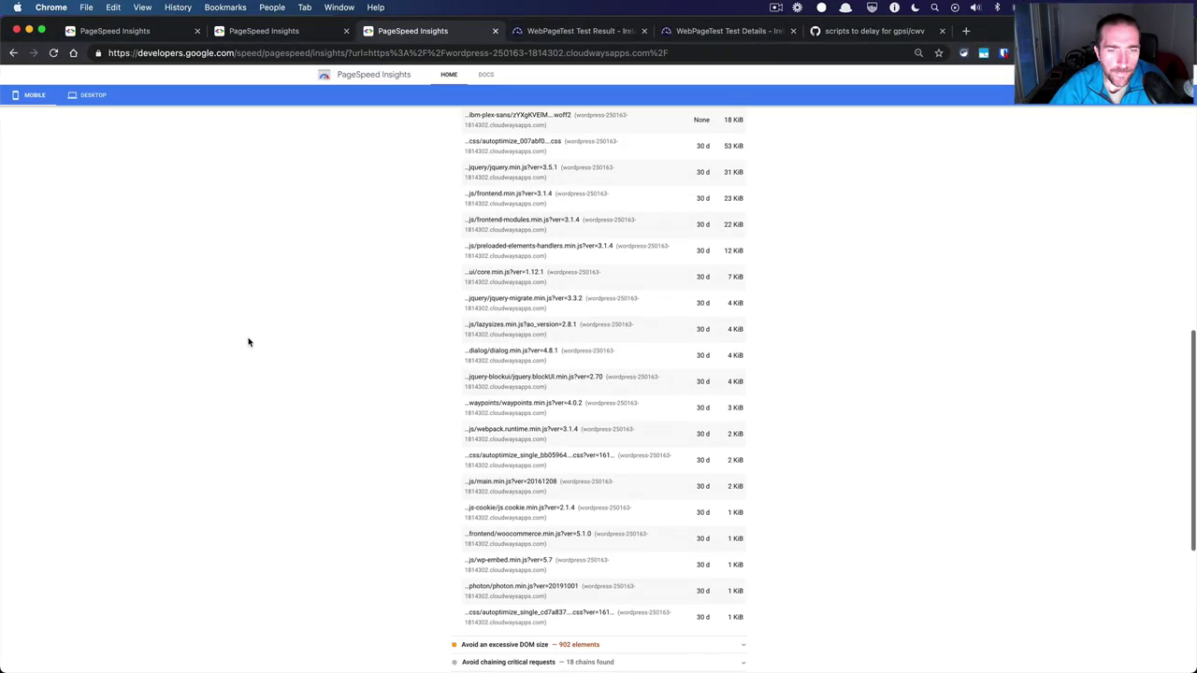
Collapse the efficient cache policy diagnostic and review the mobile score, lab data, opportunities and remaining diagnostics.
scroll(247, 342, up, 8)
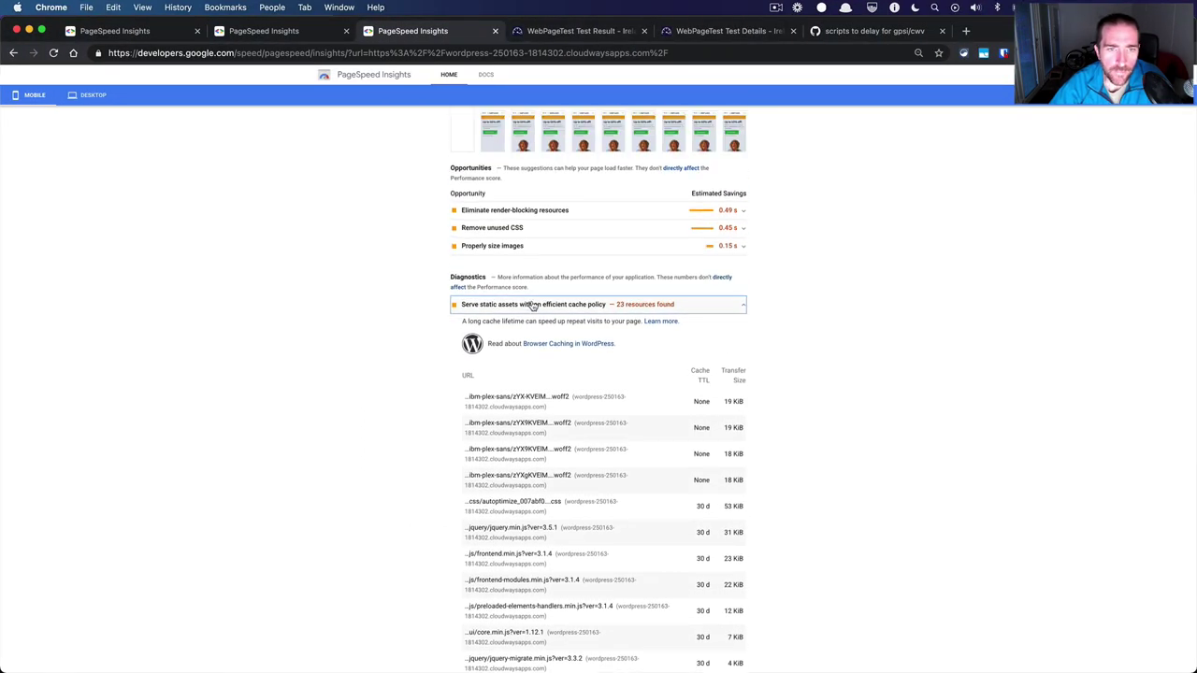
click(533, 305)
scroll(431, 380, up, 1)
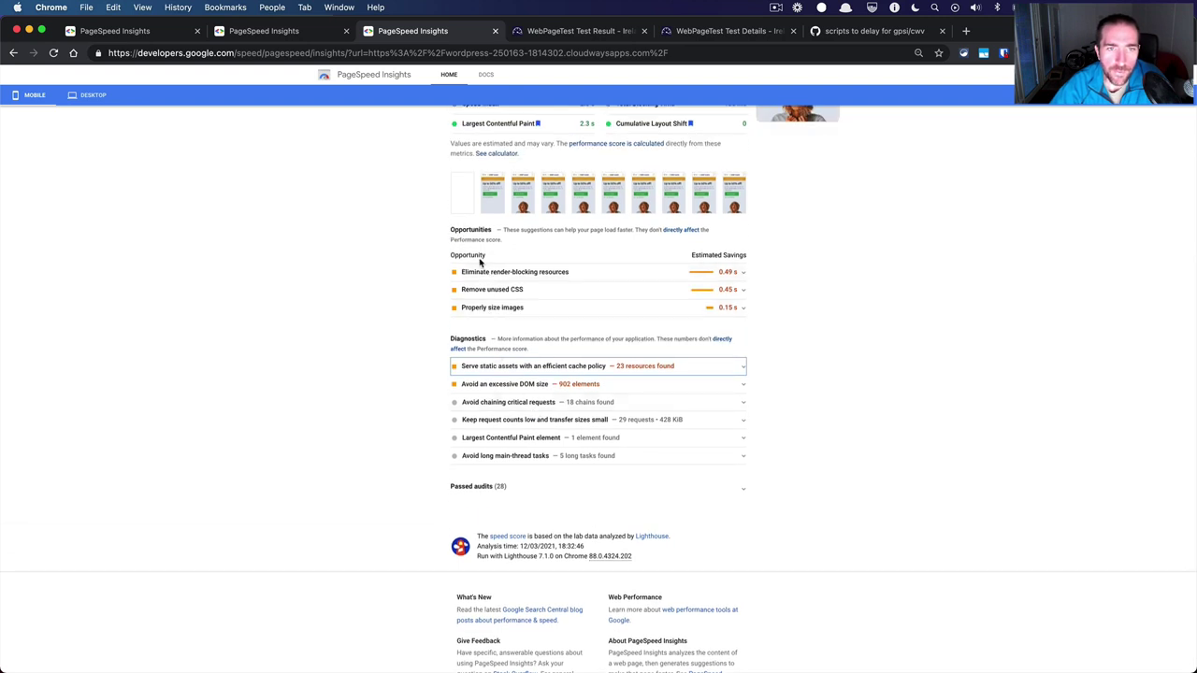
scroll(492, 269, up, 5)
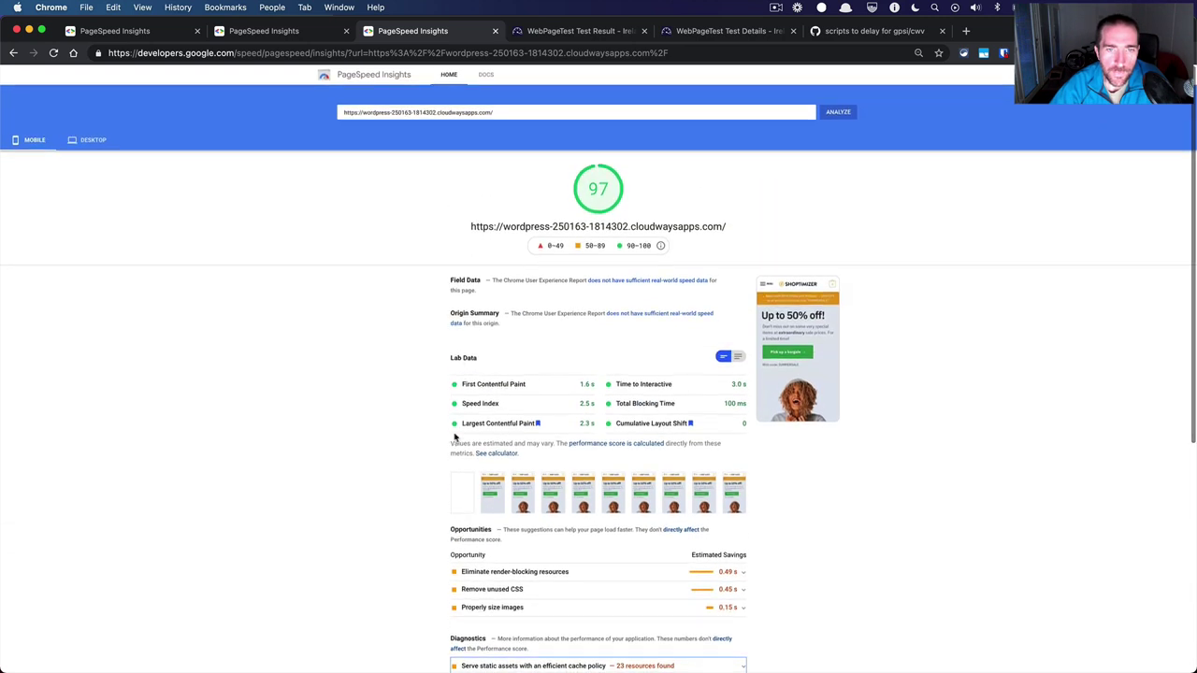
scroll(390, 521, down, 2)
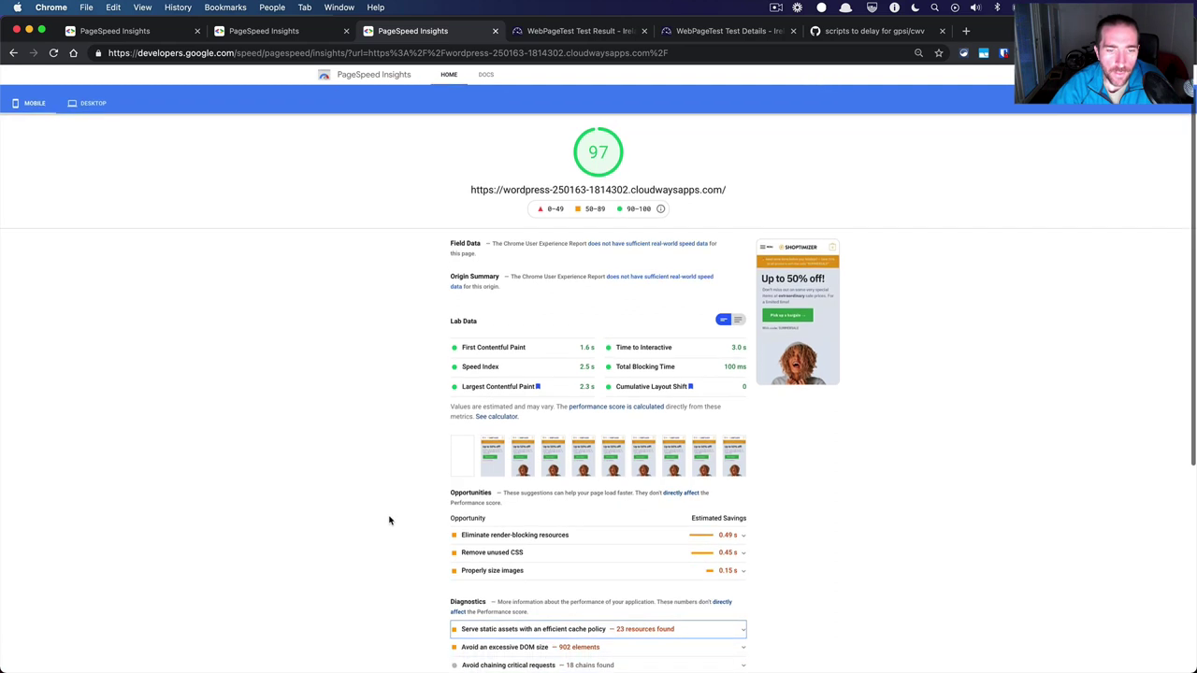
scroll(434, 580, down, 1)
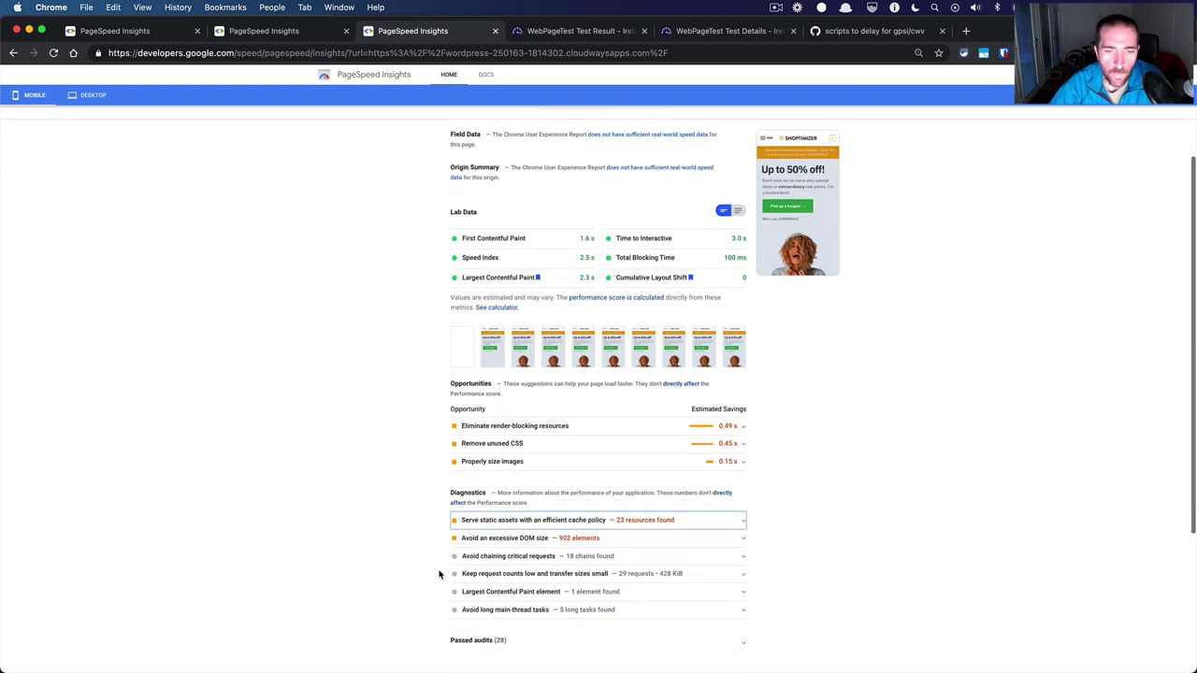
Recheck the cache lifetimes of the IBM Plex Sans font files in the cache policy diagnostic, then collapse it.
click(518, 522)
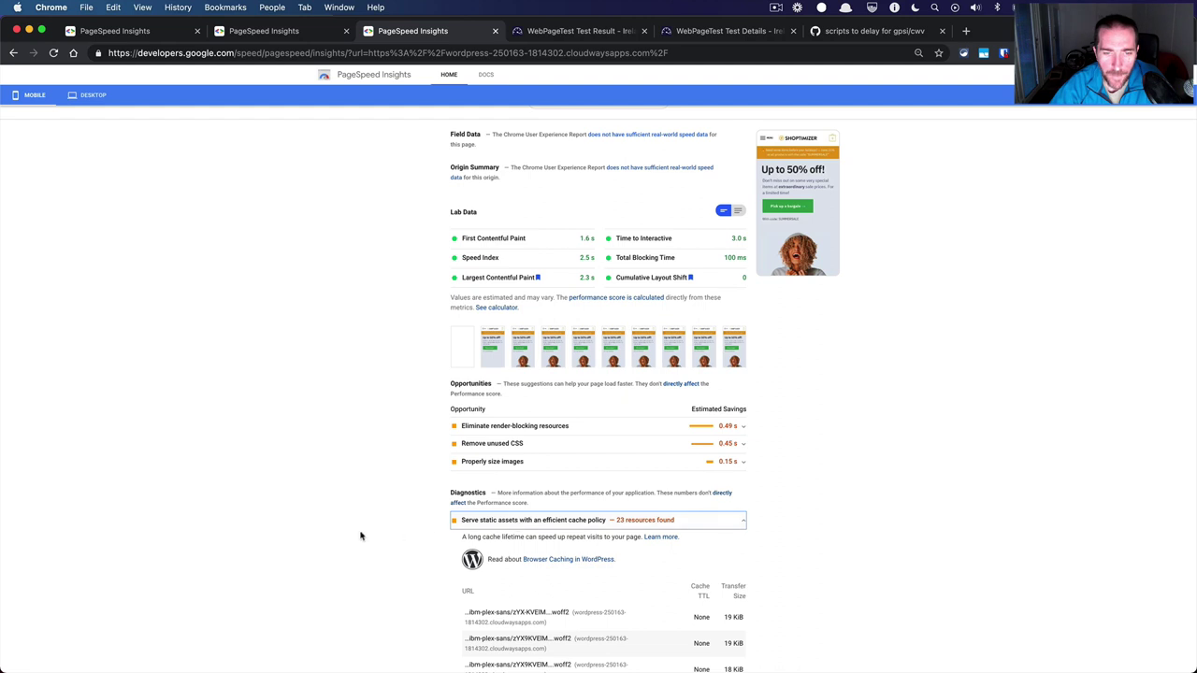
scroll(447, 545, down, 2)
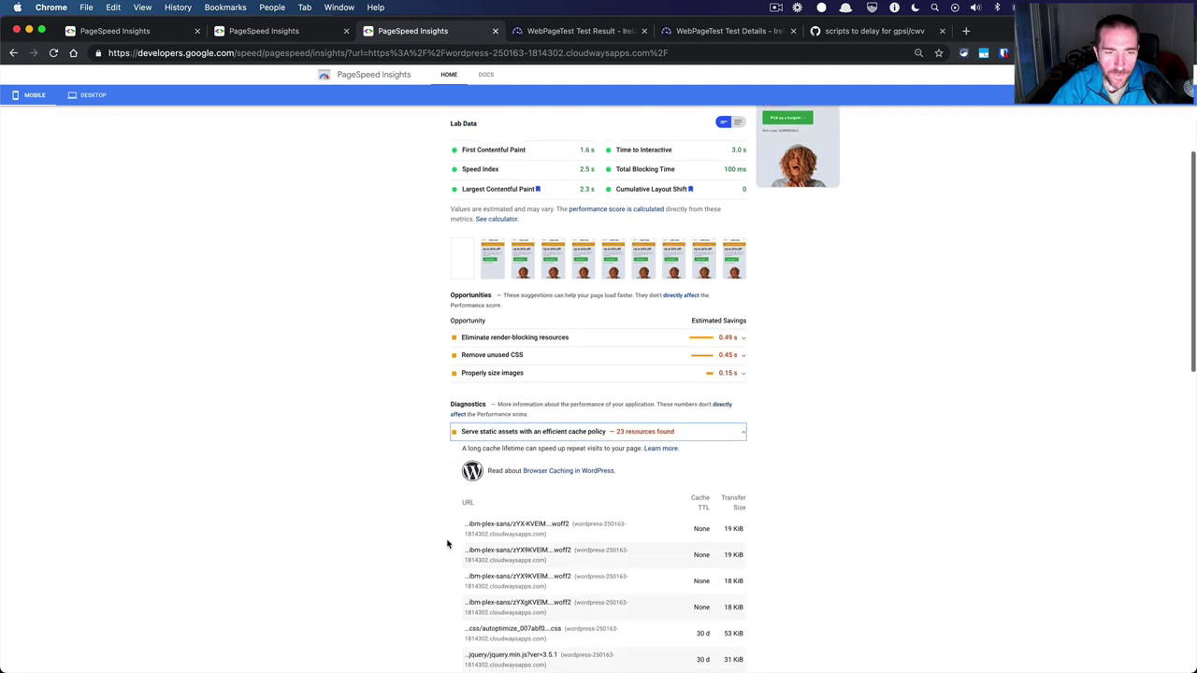
click(519, 430)
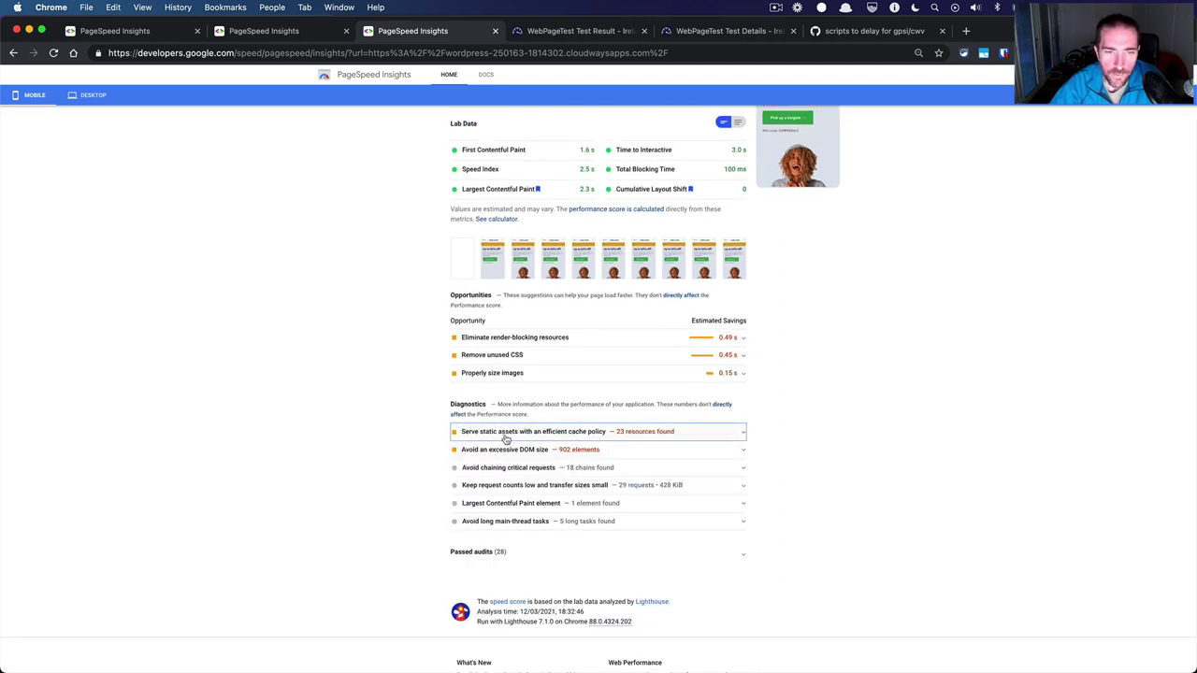
scroll(449, 483, up, 5)
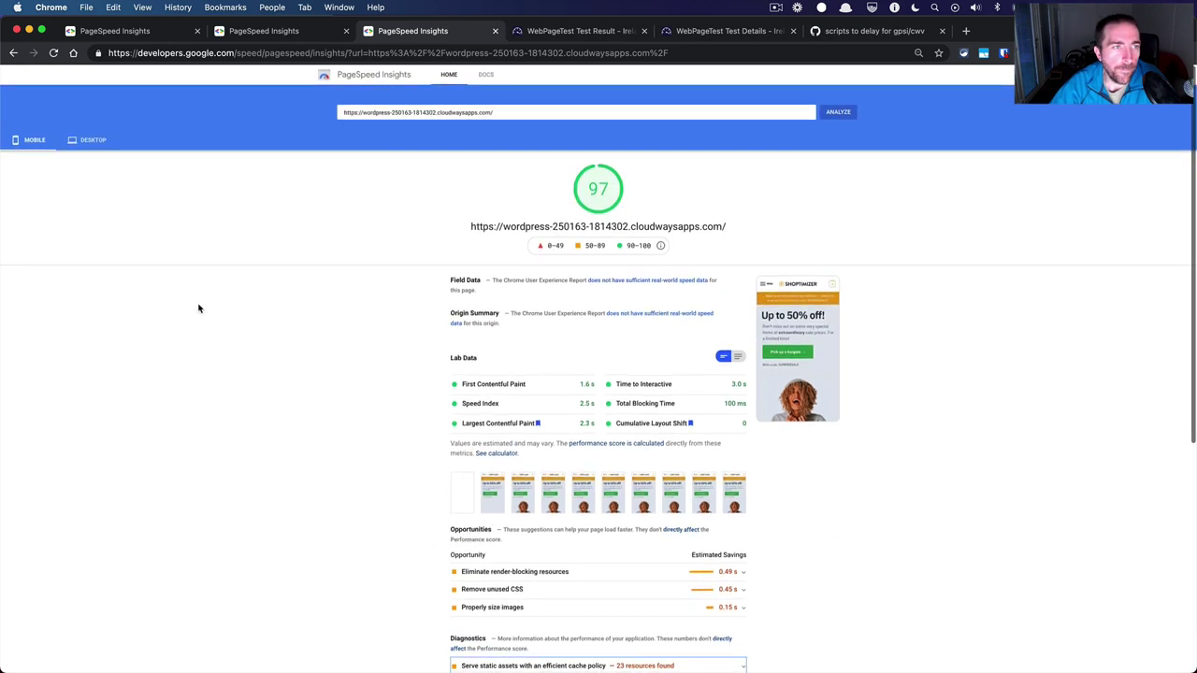
Glance at the desktop results, return to the mobile report and look over its opportunities, diagnostics and overall score.
click(92, 140)
click(33, 140)
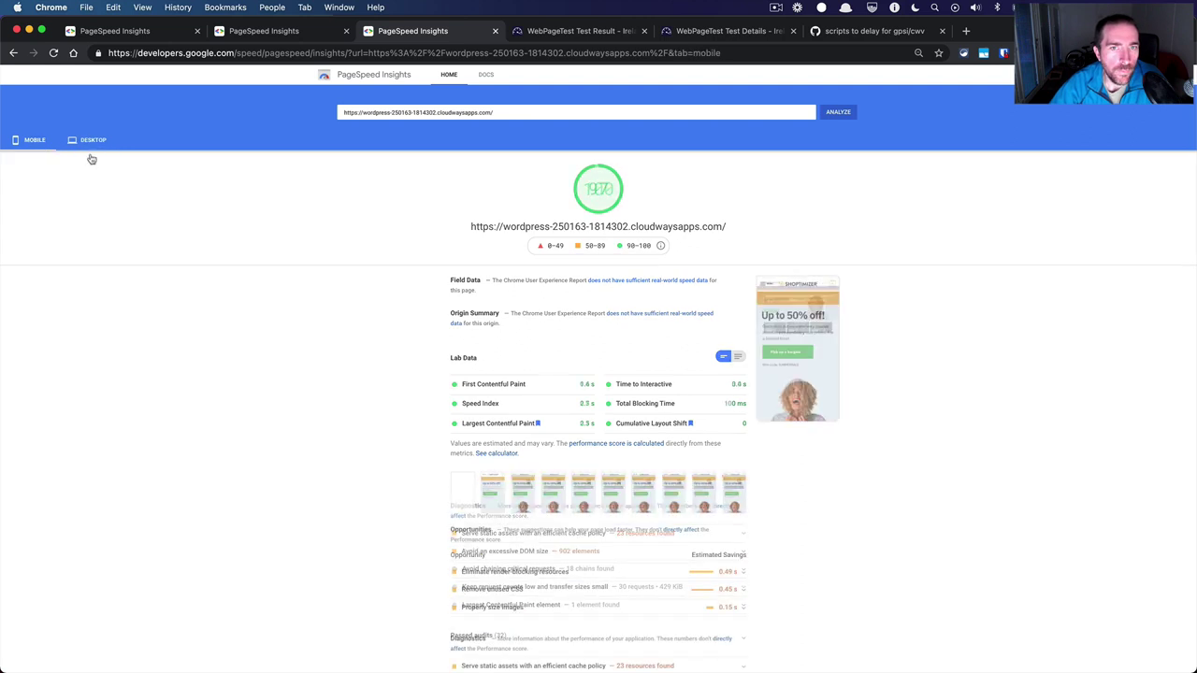
scroll(214, 351, down, 7)
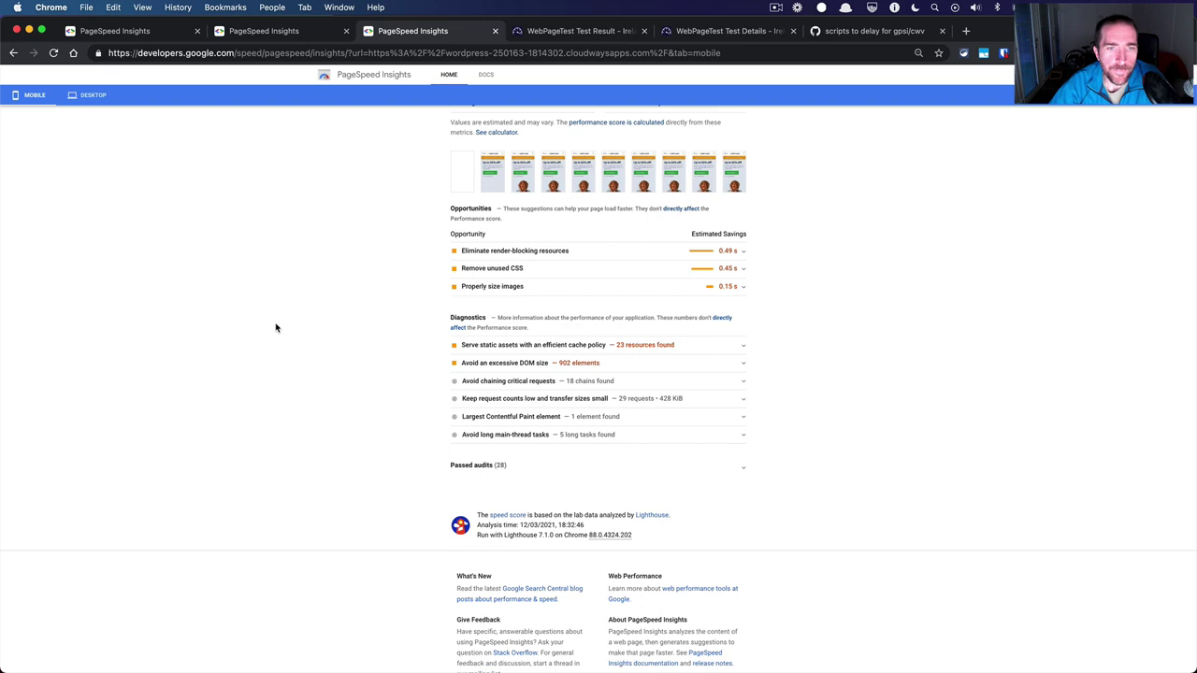
scroll(276, 327, up, 5)
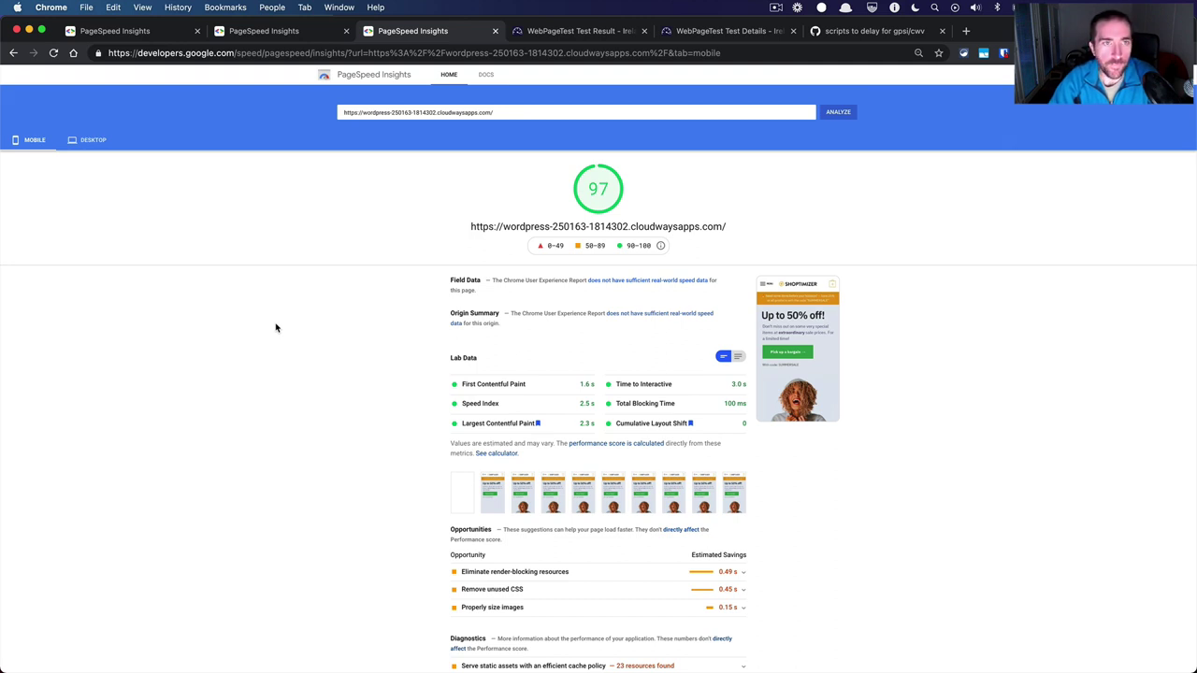
Go back to the browser window with the WordPress site and reload the store homepage.
scroll(276, 328, left, 5)
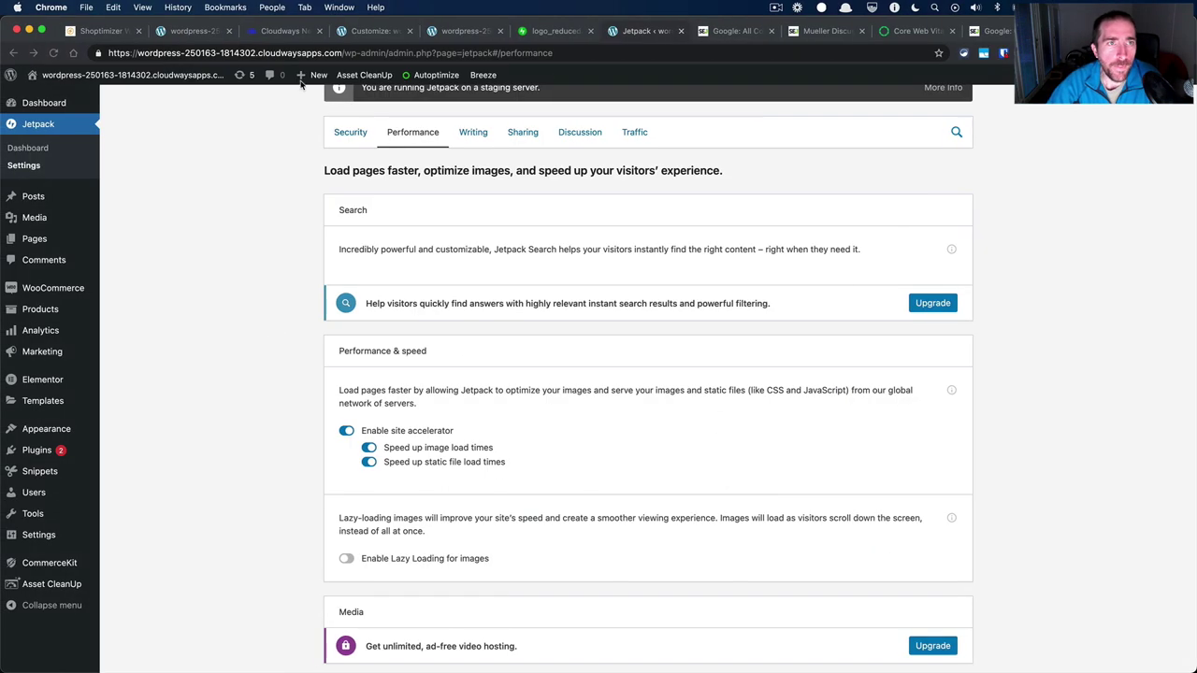
click(192, 34)
key(super+r)
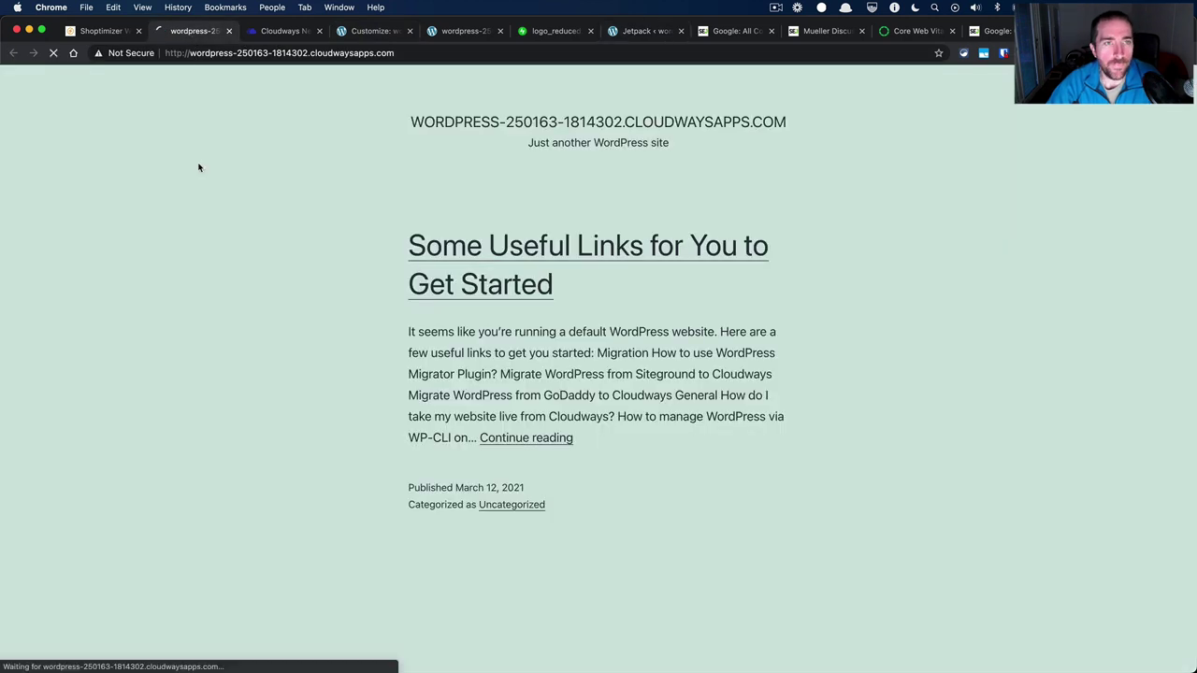